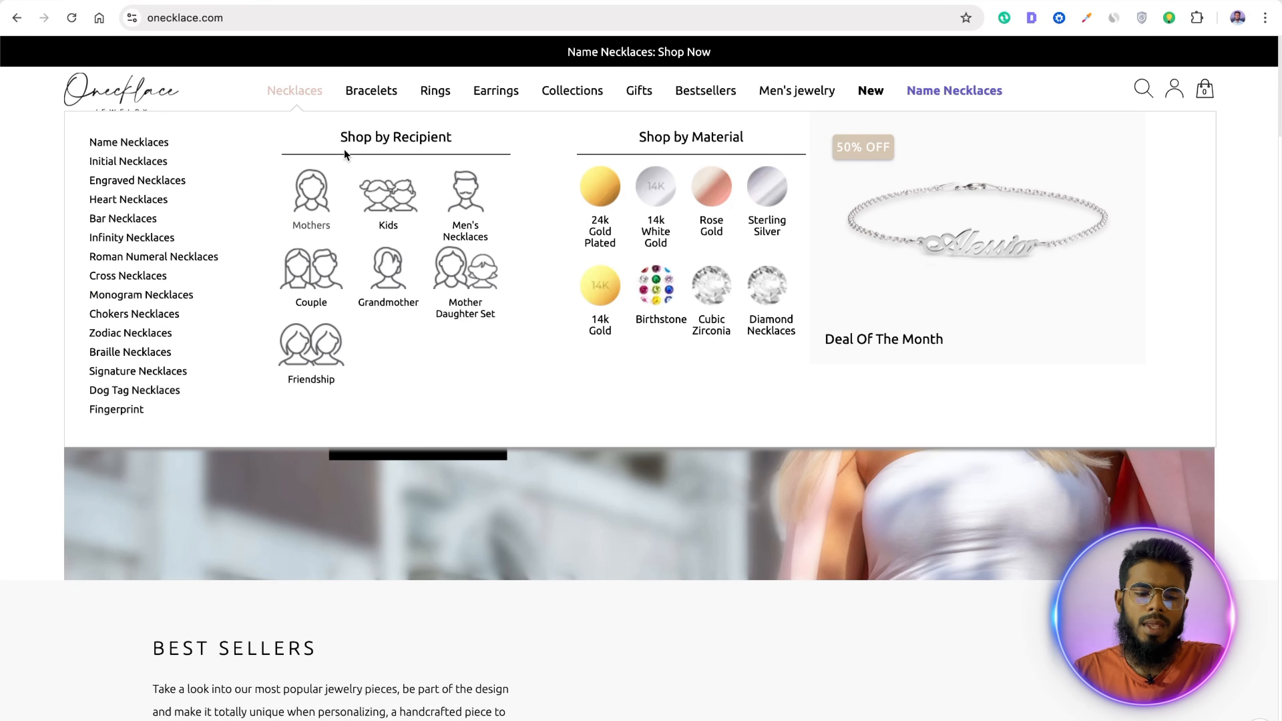
# Step: Open the Cross Necklaces category of the jewelry store and look over its heading, filters and product grid
pyautogui.moveTo(380, 98)
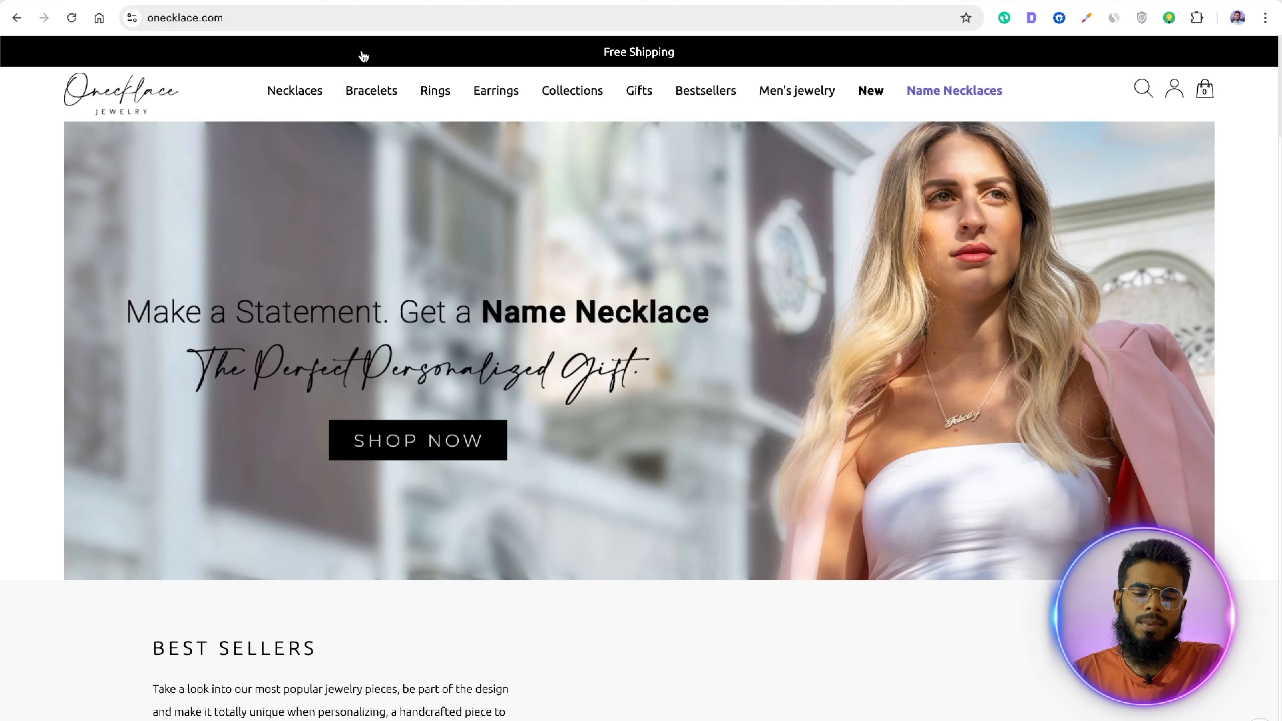
pyautogui.moveTo(320, 97)
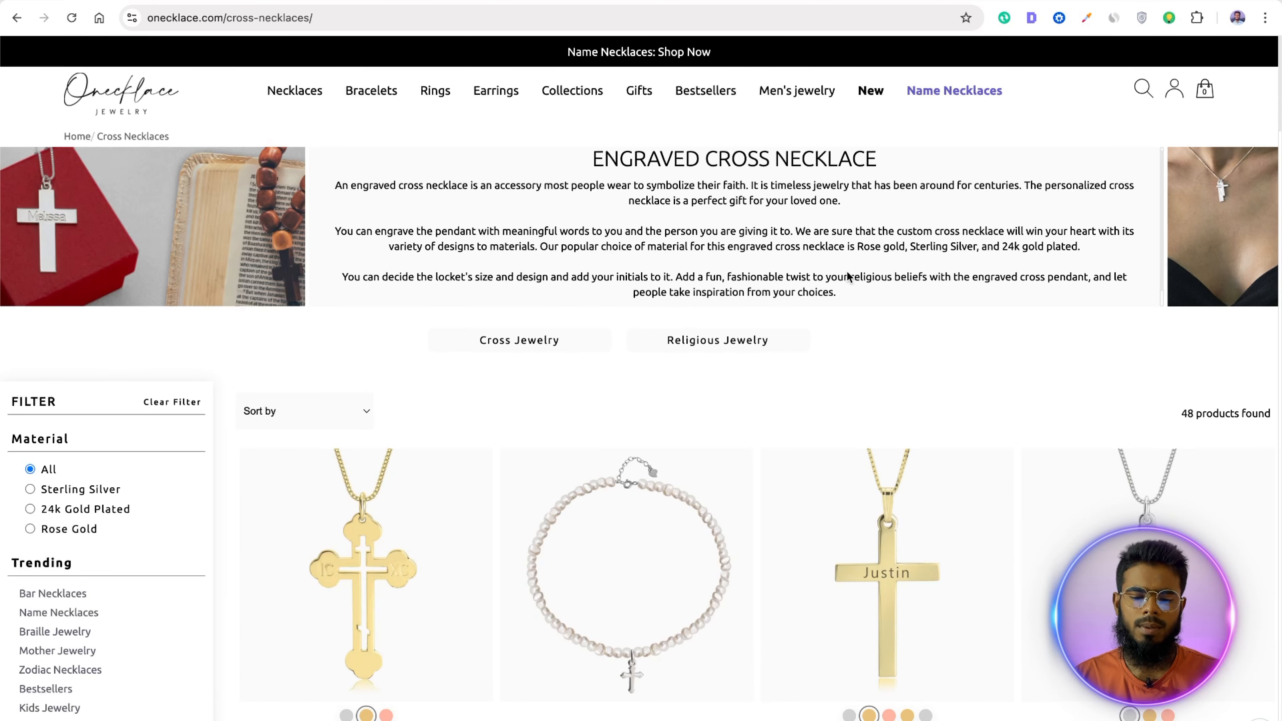
pyautogui.scroll(-5, 728, 434)
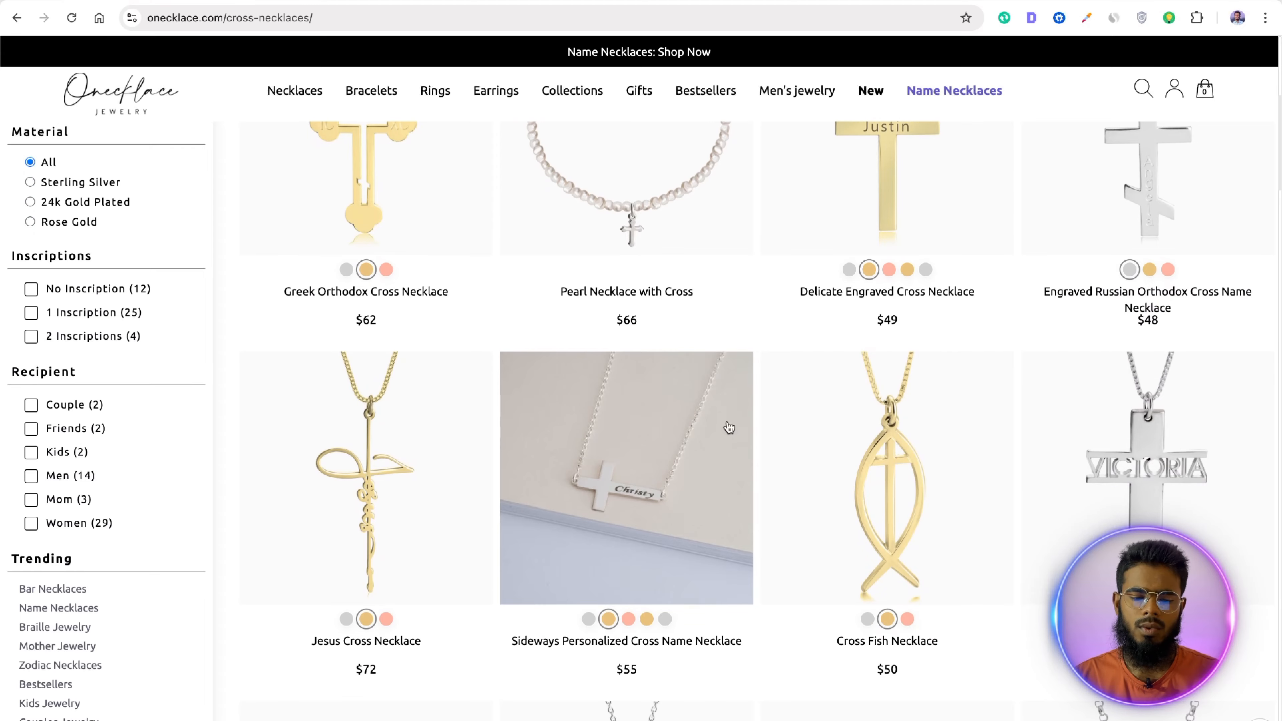
pyautogui.scroll(-7, 729, 435)
pyautogui.scroll(12, 739, 554)
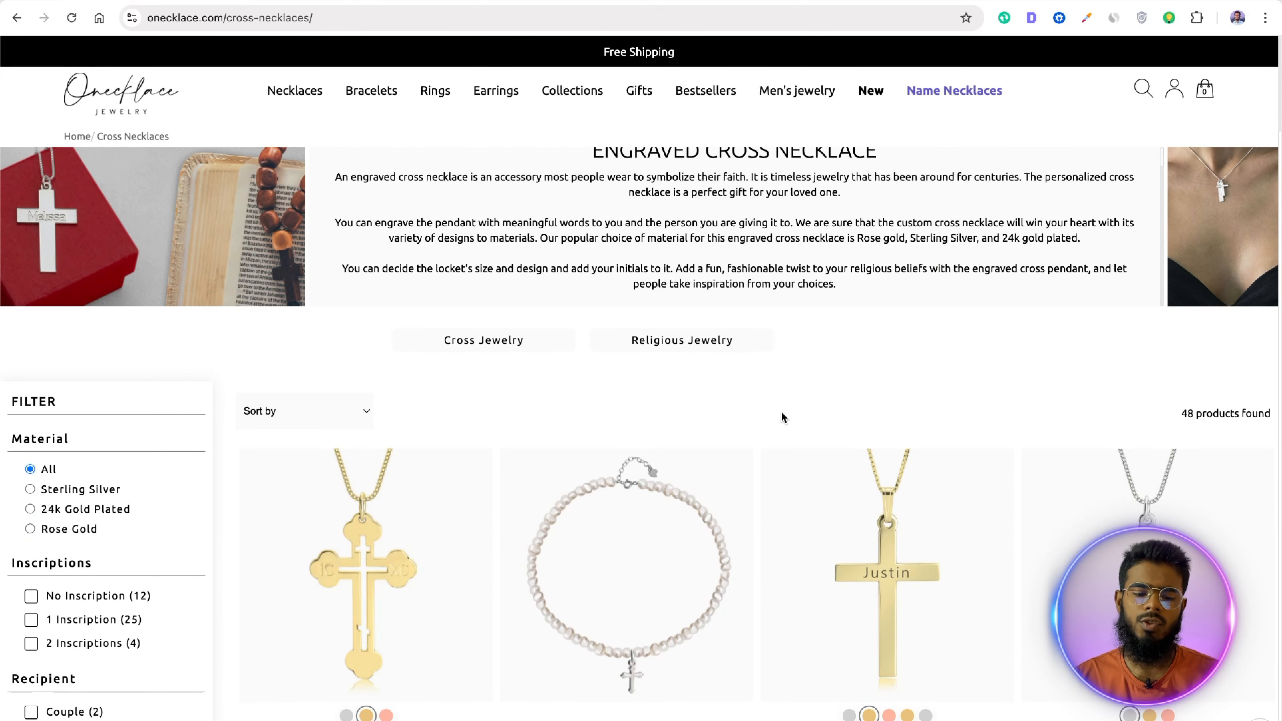
pyautogui.scroll(-4, 782, 412)
pyautogui.scroll(-2, 760, 500)
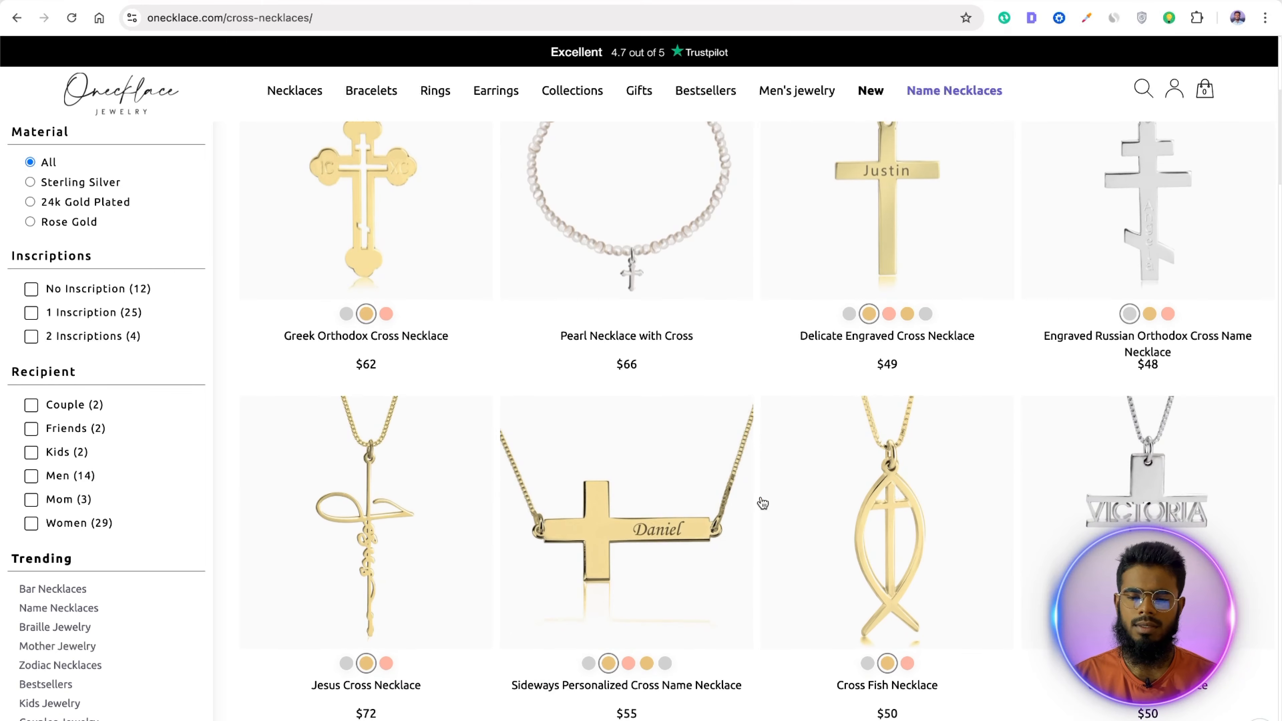
pyautogui.scroll(6, 728, 264)
pyautogui.scroll(1, 728, 264)
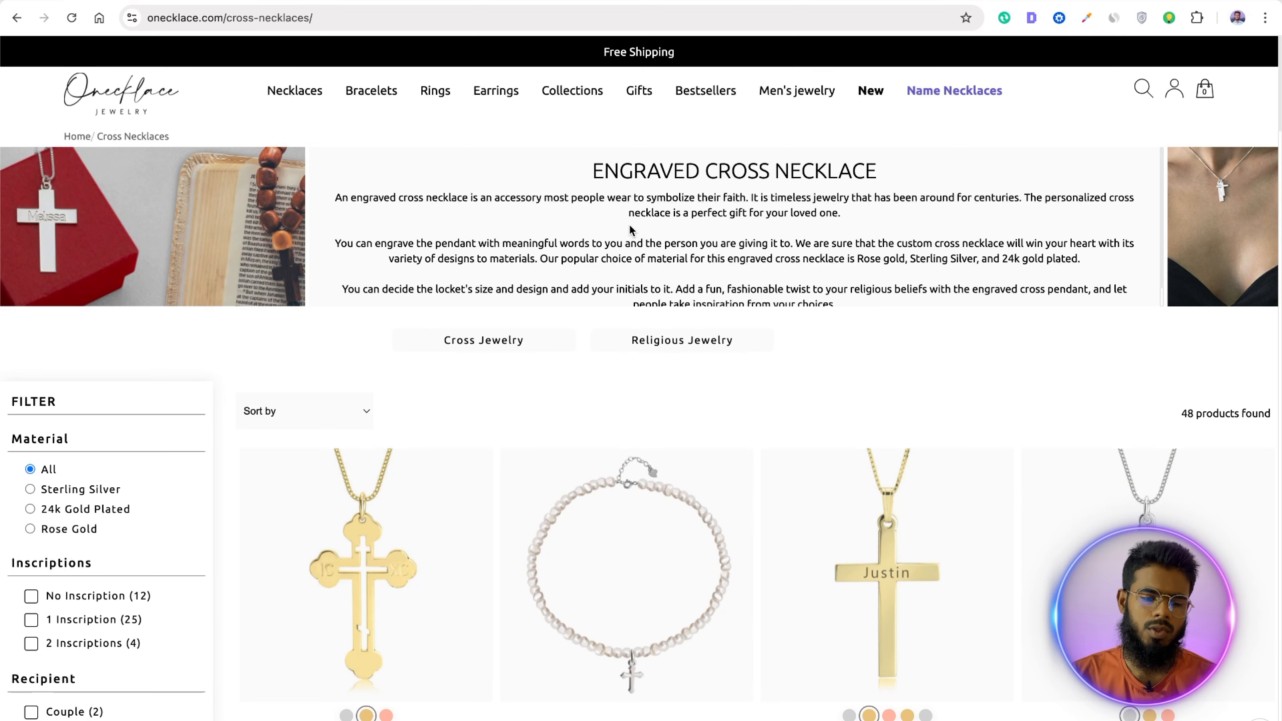
# Step: Examine the individual product names in the Cross Necklaces category, comparing them with the page's description and heading
pyautogui.scroll(-1, 629, 224)
pyautogui.scroll(-4, 616, 295)
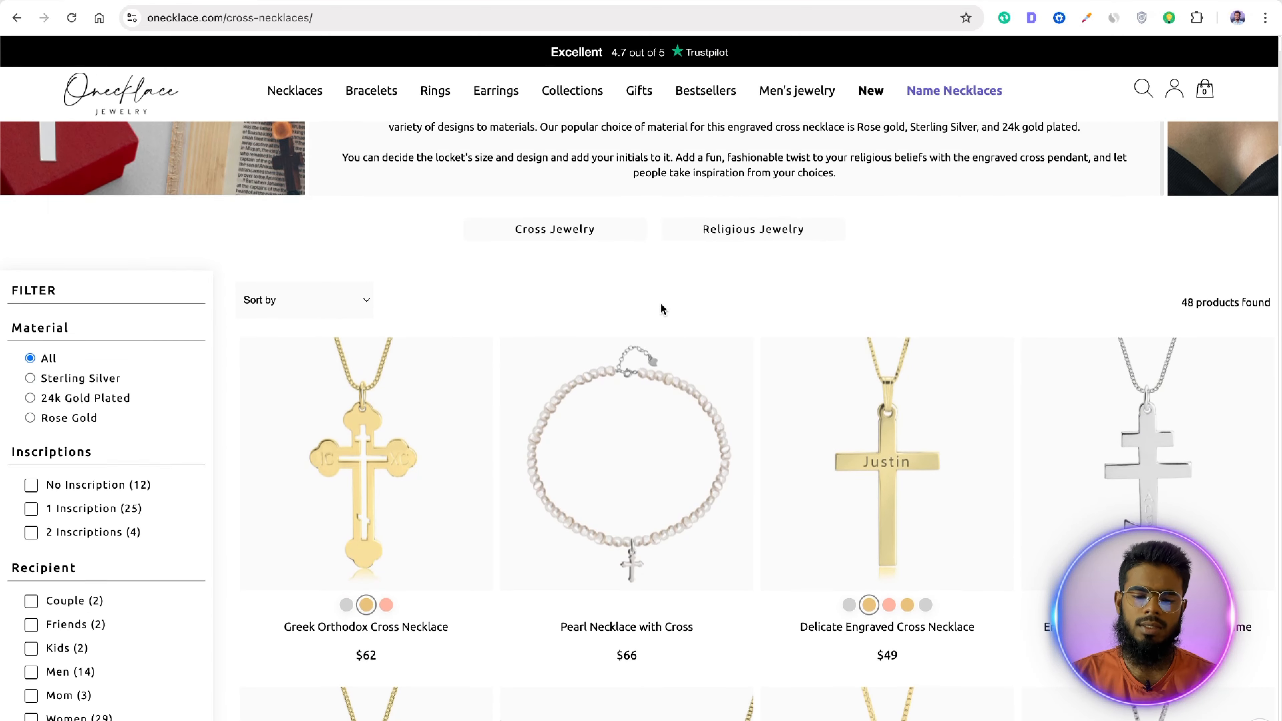
pyautogui.scroll(-4, 734, 283)
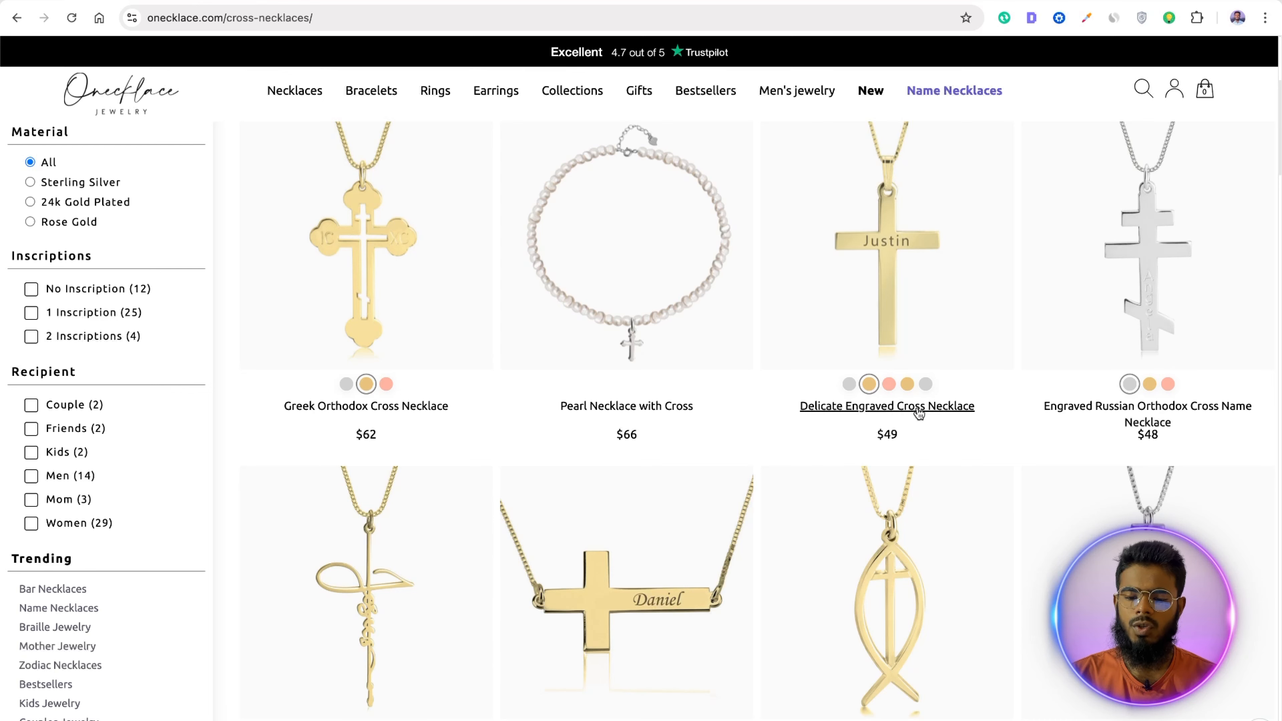
pyautogui.scroll(-1, 1065, 409)
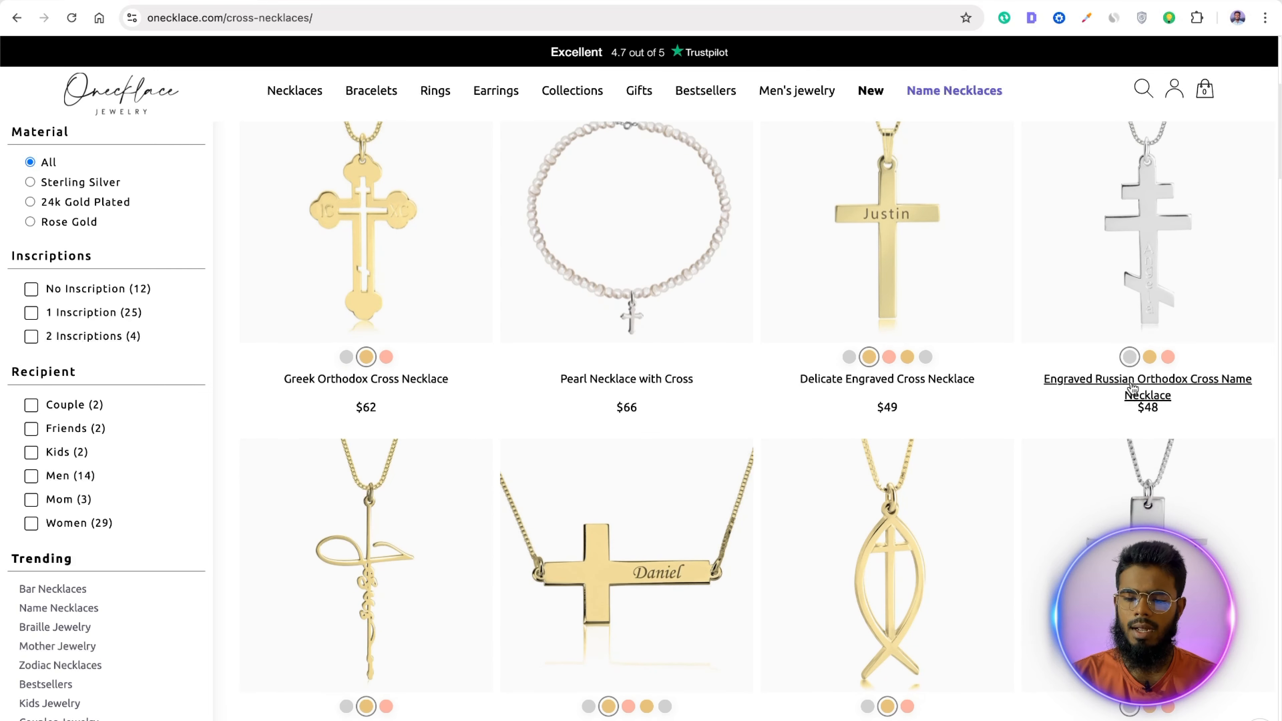
pyautogui.scroll(-5, 1110, 399)
pyautogui.scroll(-1, 959, 422)
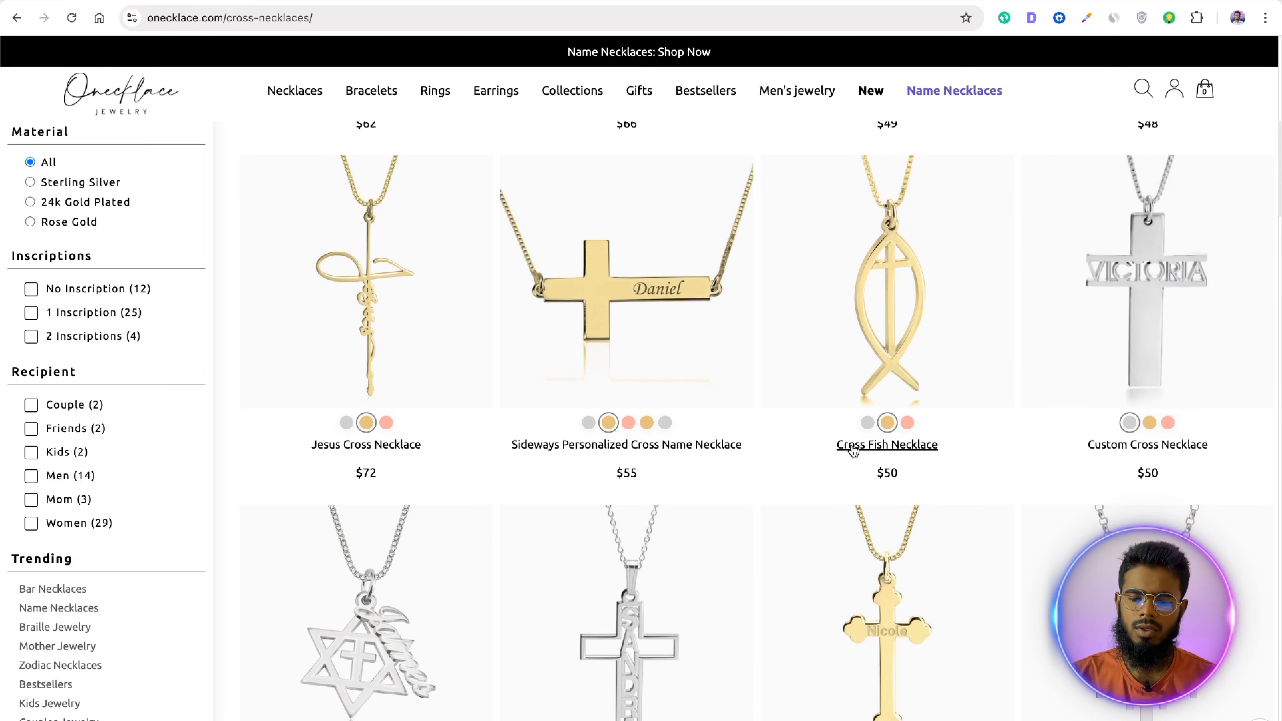
pyautogui.scroll(-1, 857, 443)
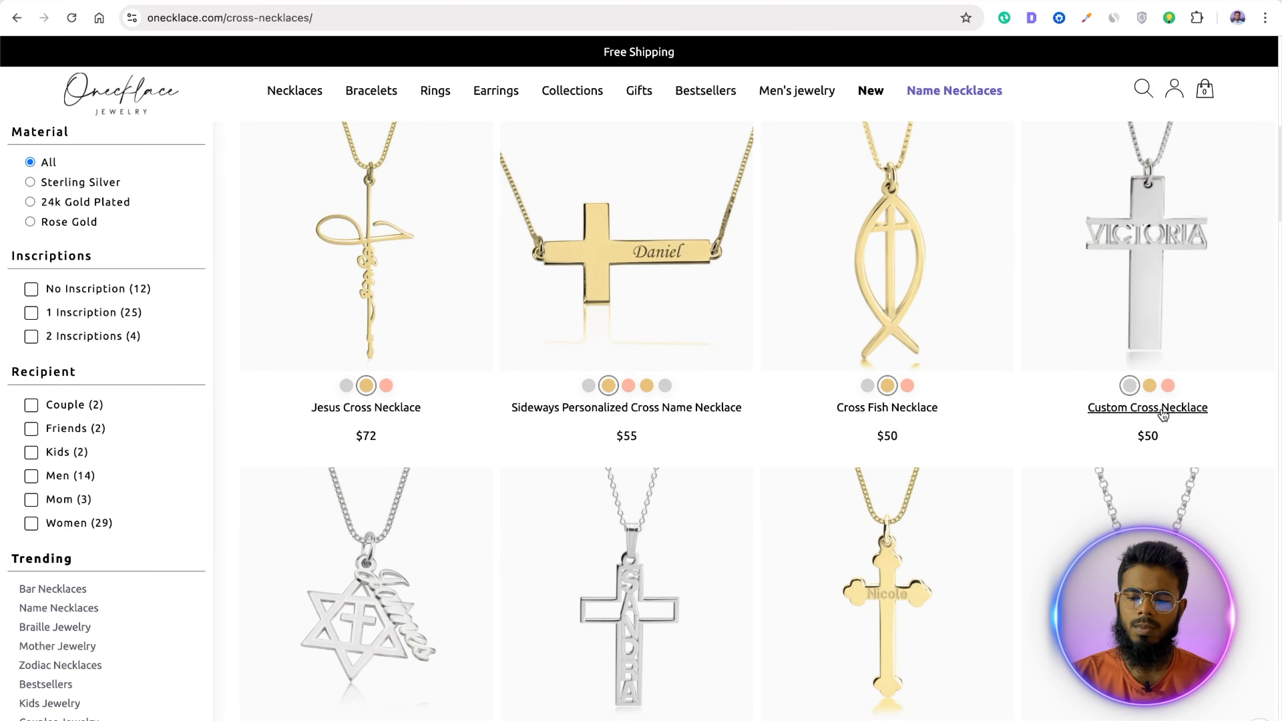
pyautogui.scroll(-14, 959, 404)
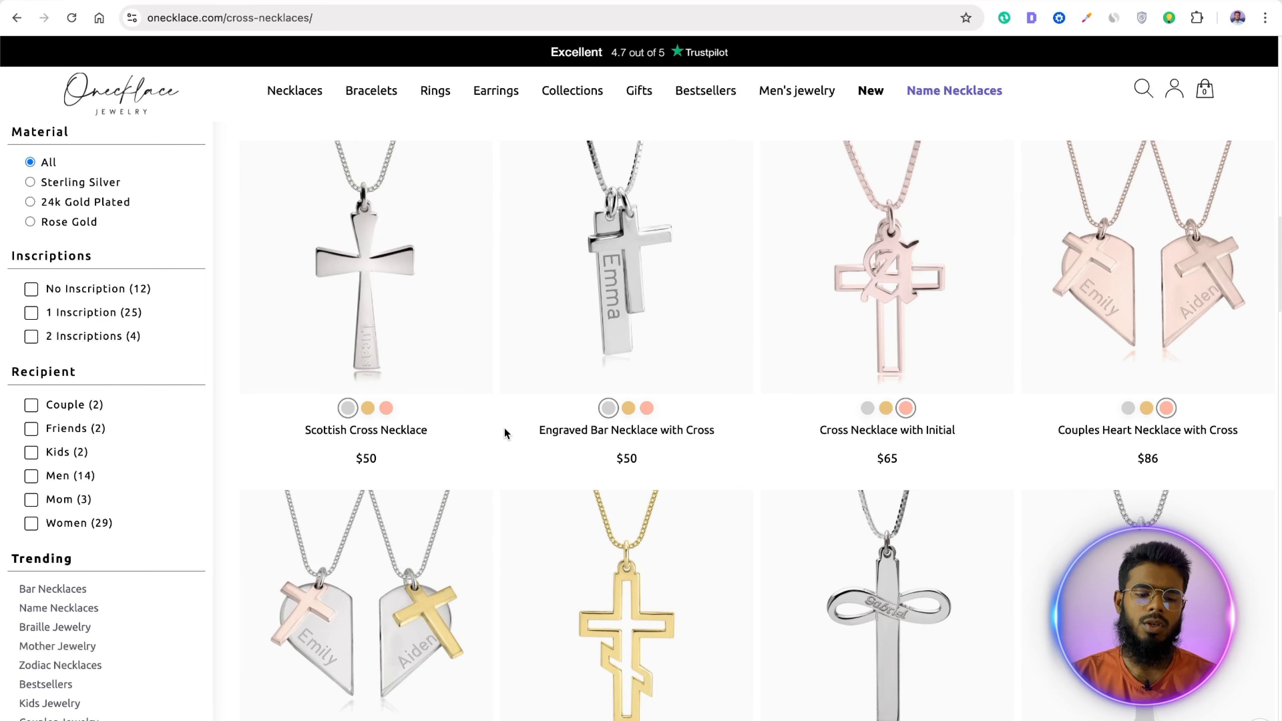
pyautogui.scroll(20, 506, 434)
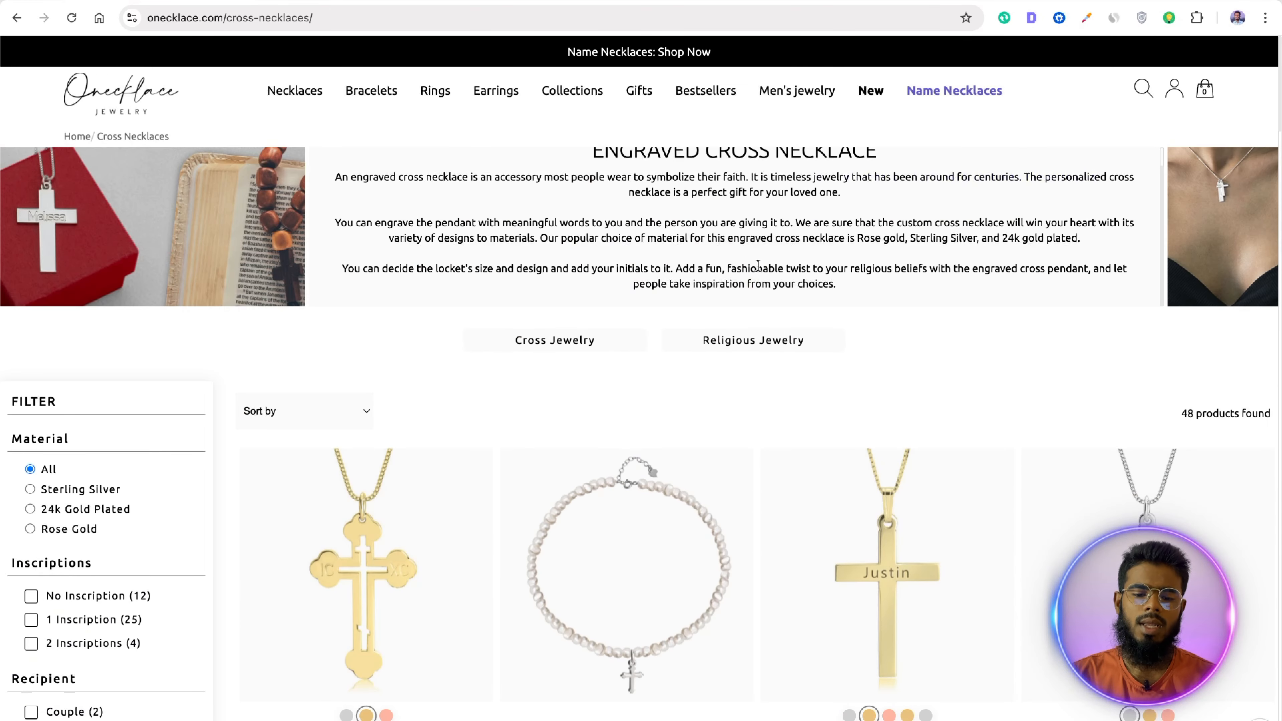
pyautogui.scroll(1, 752, 266)
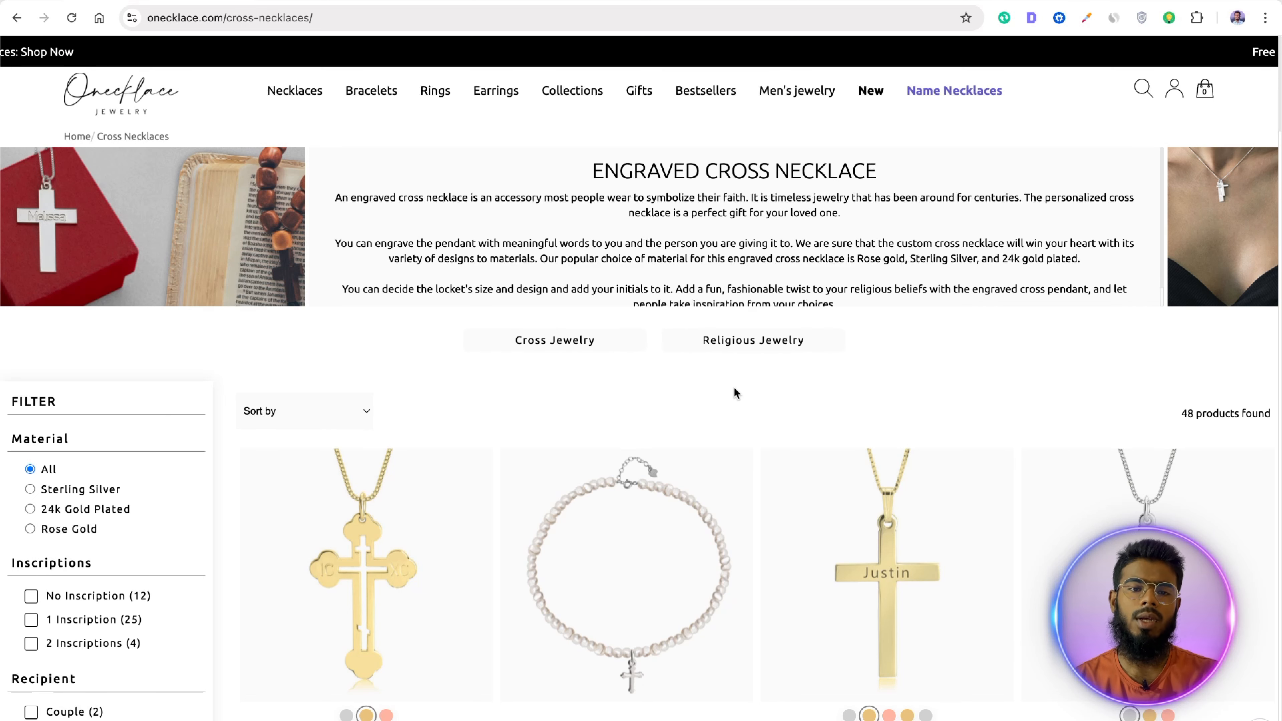
# Step: Take the phrase "Cross Necklace" from the category heading and look it up as a keyword in Semrush
pyautogui.scroll(-10, 766, 424)
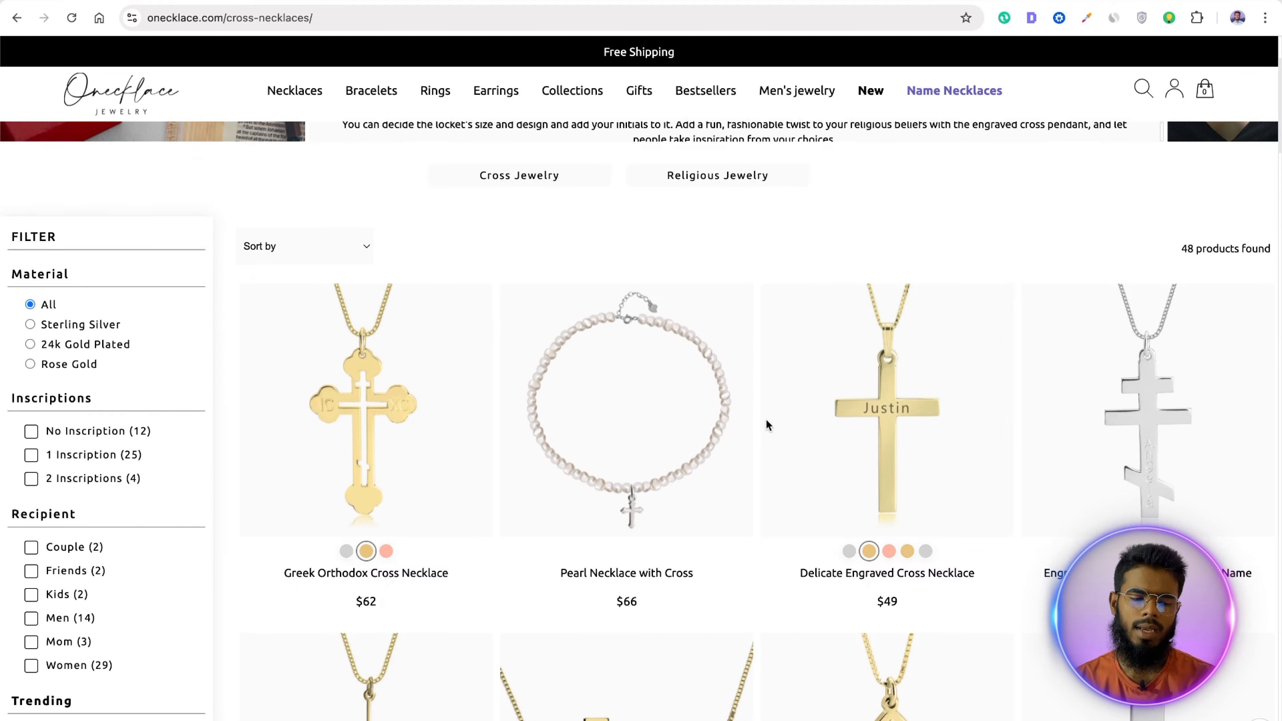
pyautogui.scroll(10, 757, 427)
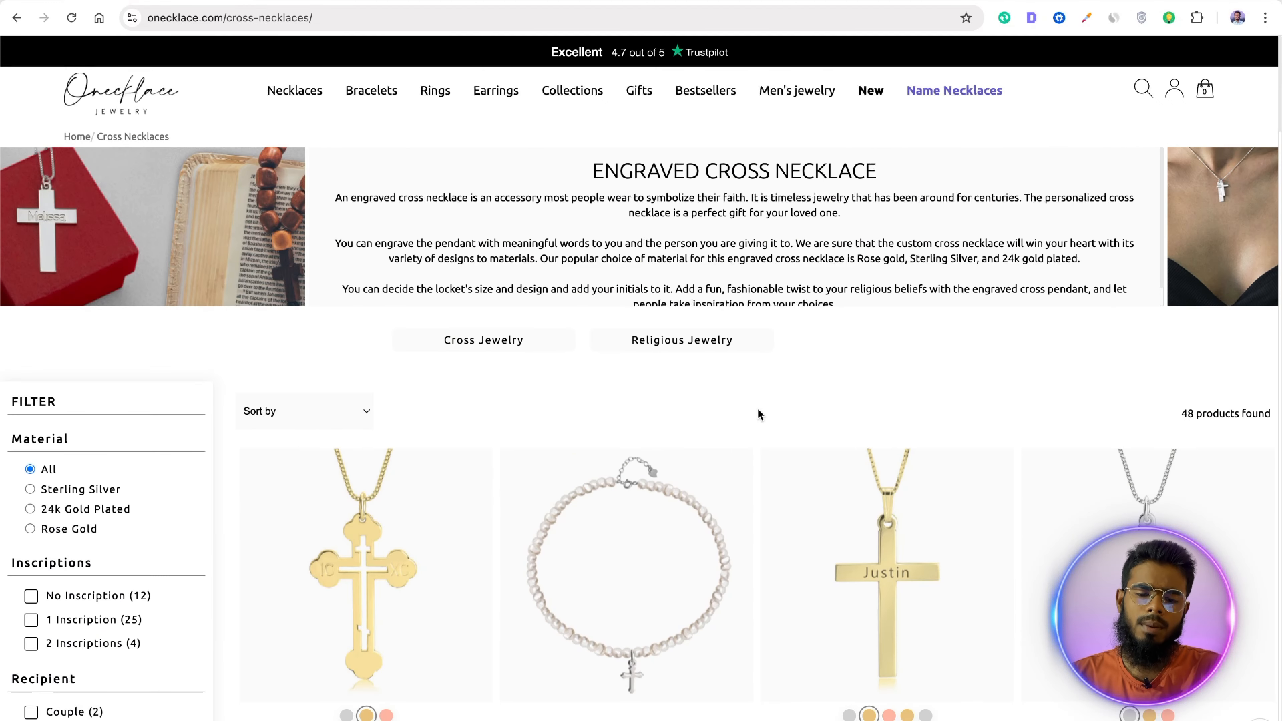
pyautogui.moveTo(708, 171); pyautogui.dragTo(876, 161)
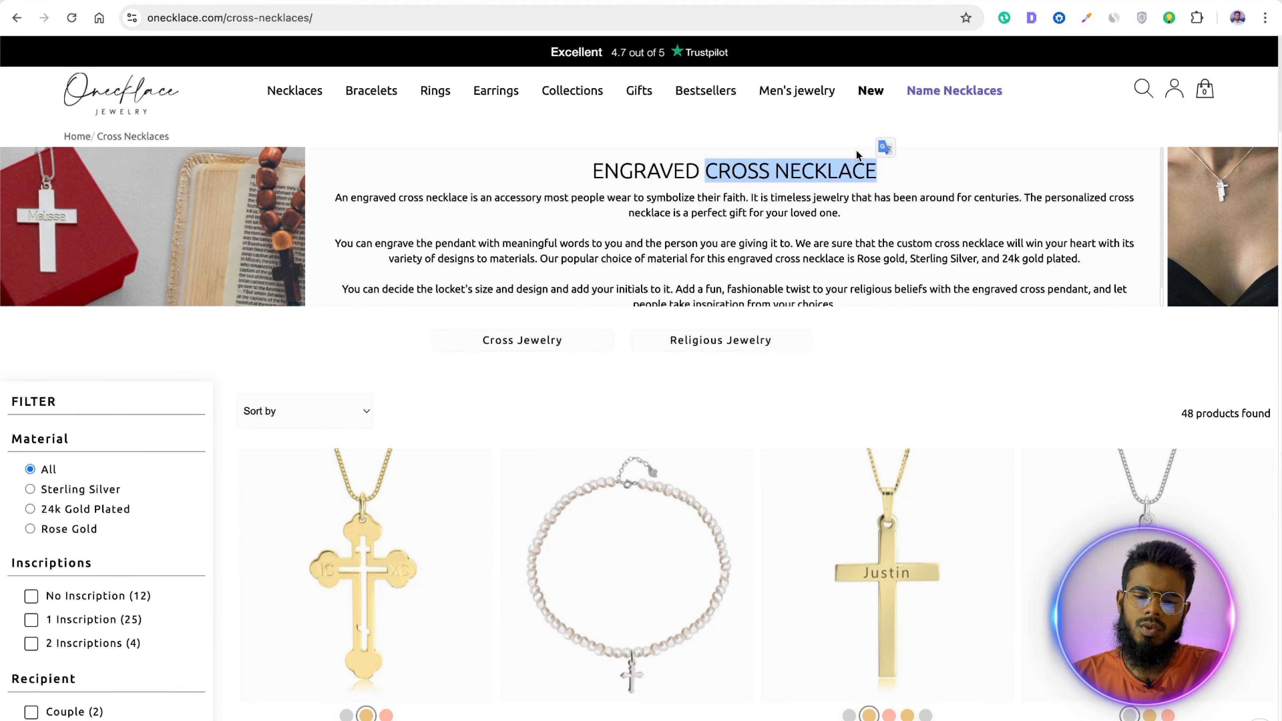
pyautogui.click(323, 1)
pyautogui.click(320, 84)
pyautogui.write('Cross Necklace')
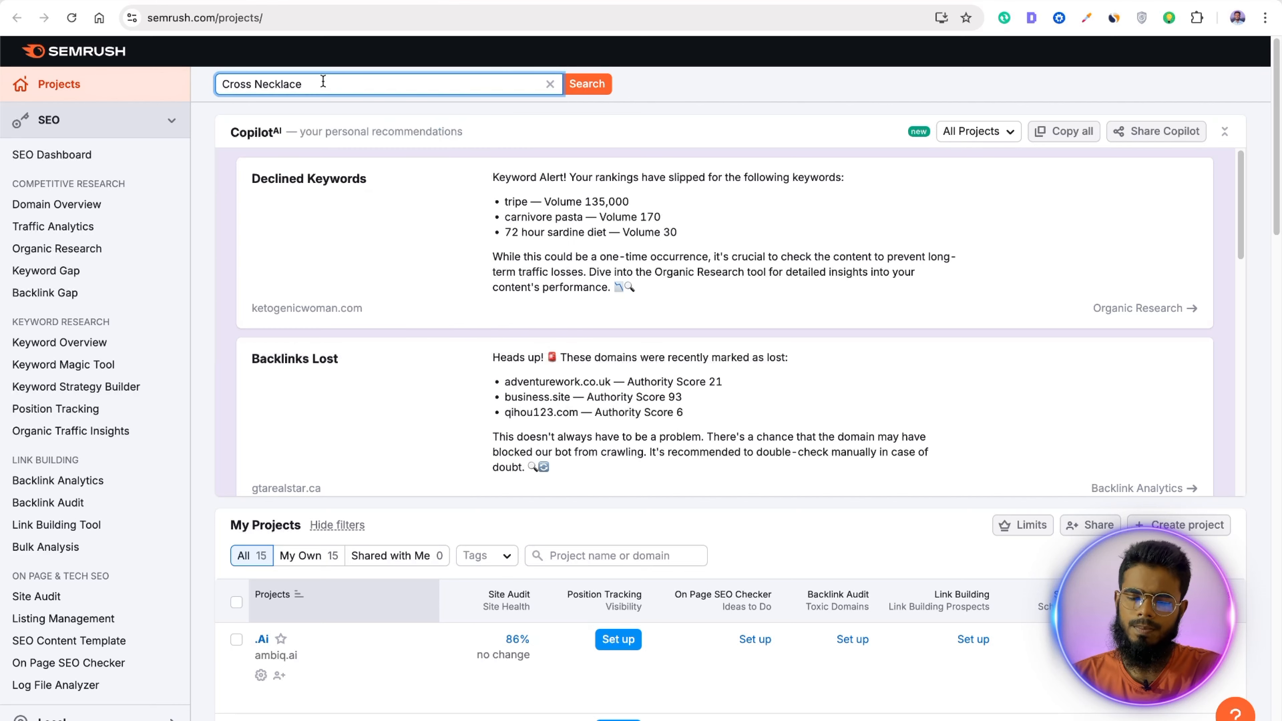
pyautogui.press('Return')
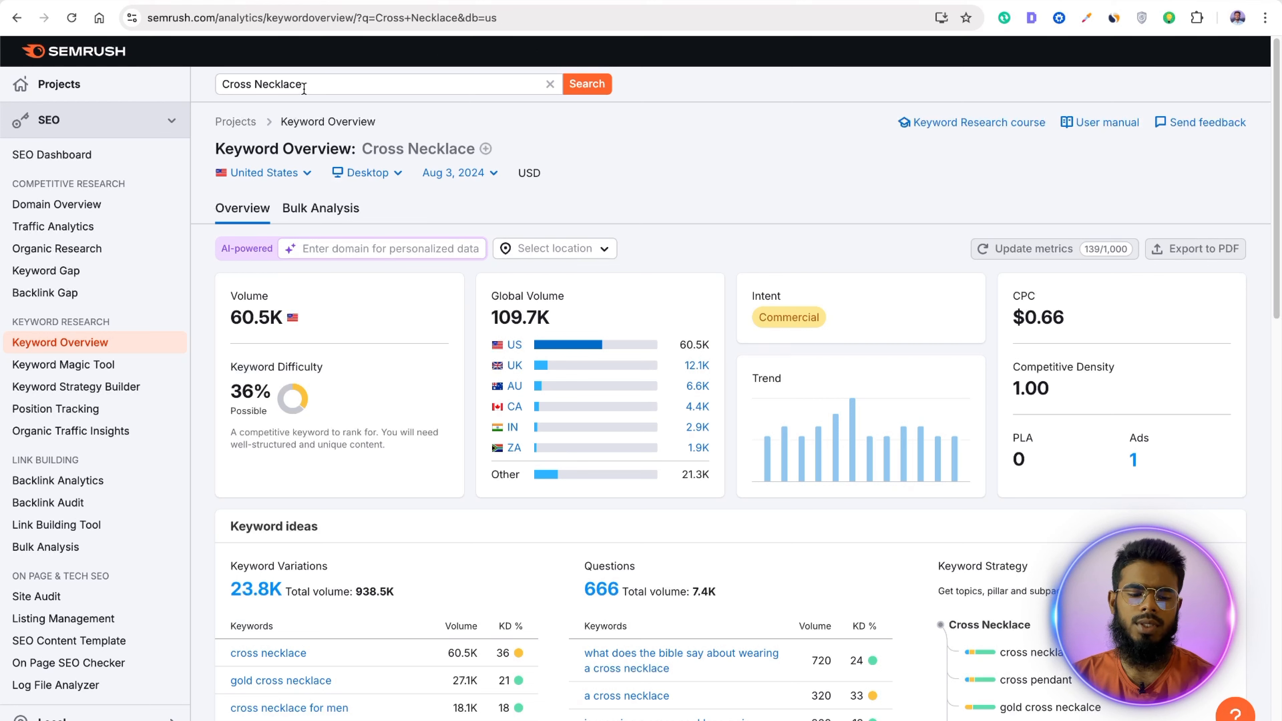
# Step: Examine the US search volume and keyword difficulty of "Cross Necklace" in the keyword overview
pyautogui.moveTo(232, 317); pyautogui.dragTo(276, 316)
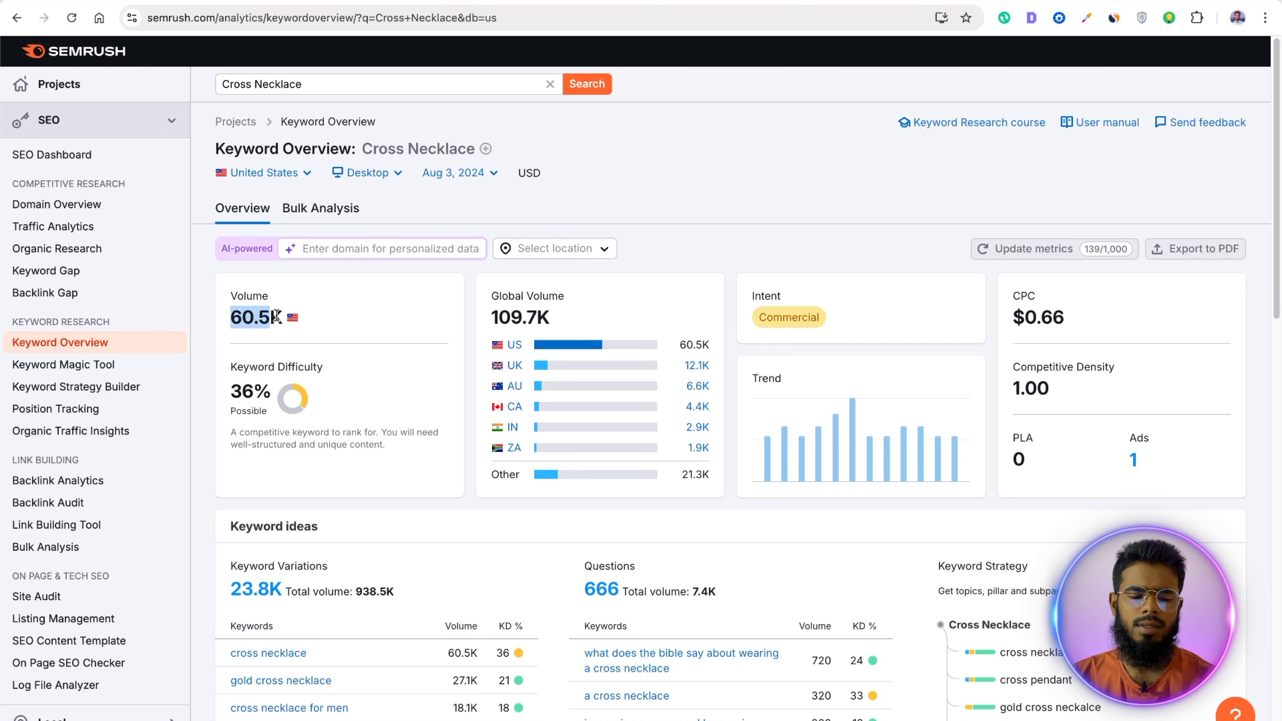
pyautogui.click(332, 316)
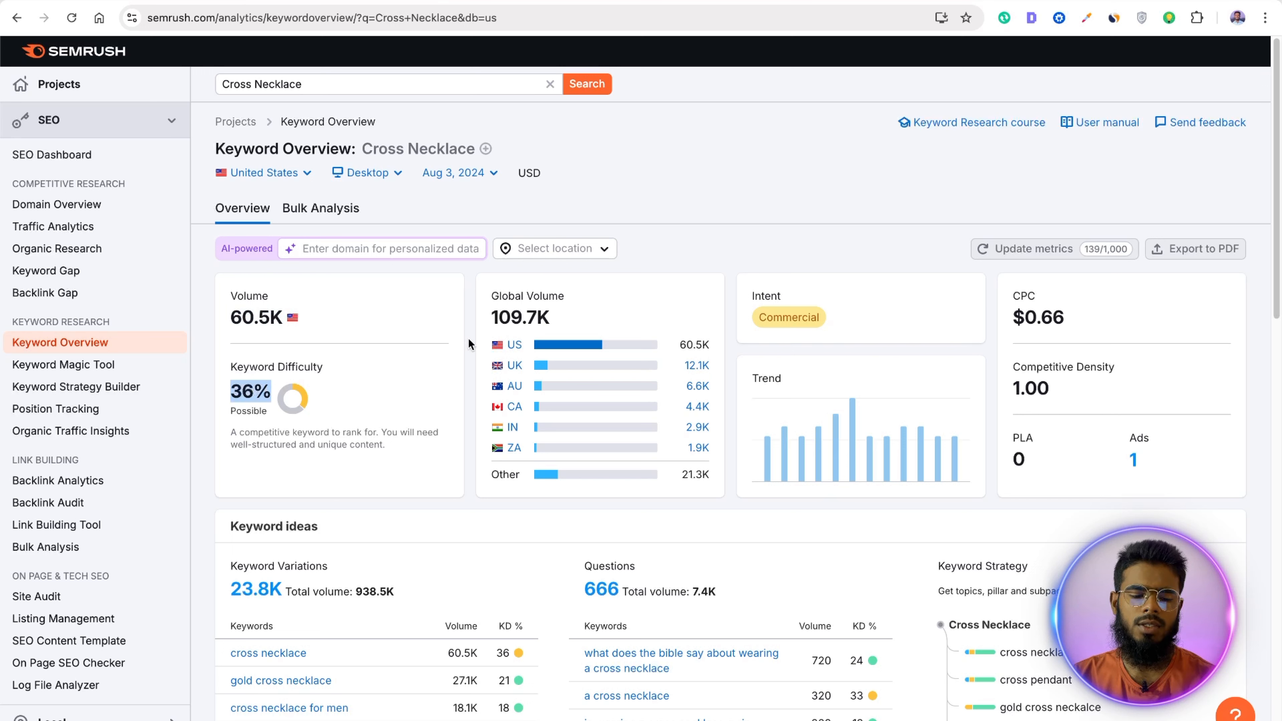
pyautogui.click(412, 331)
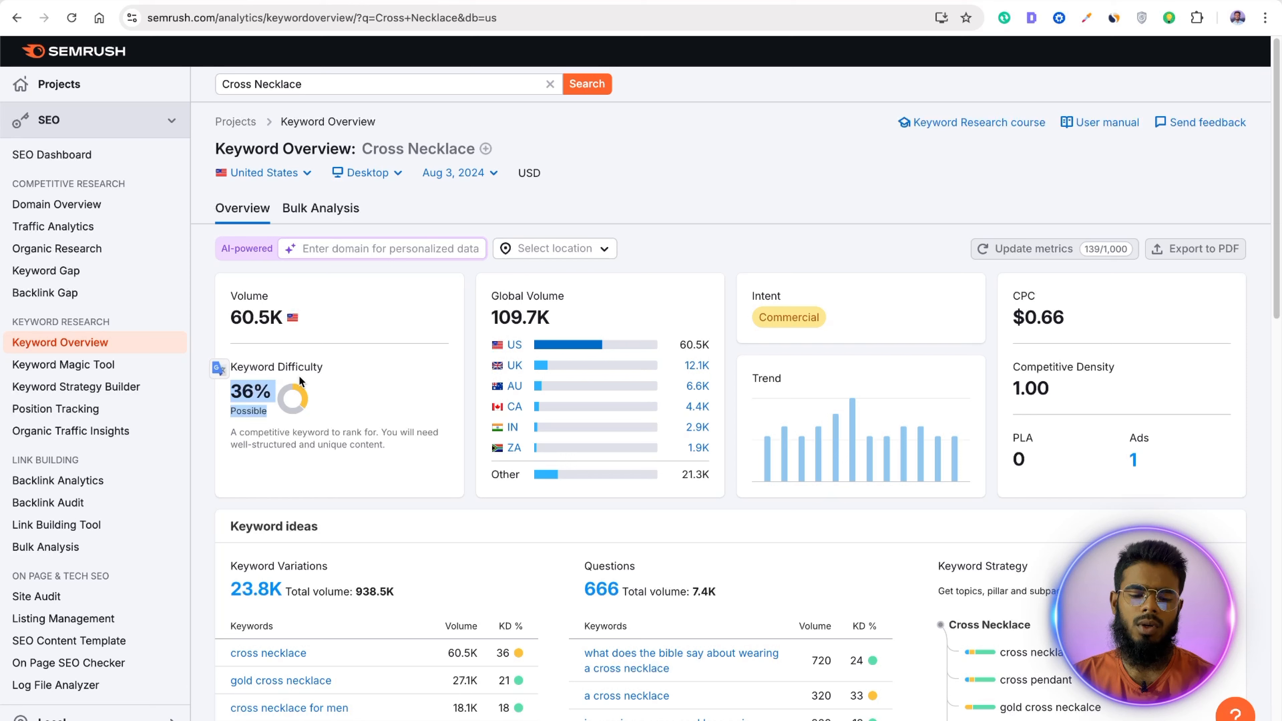
pyautogui.click(343, 375)
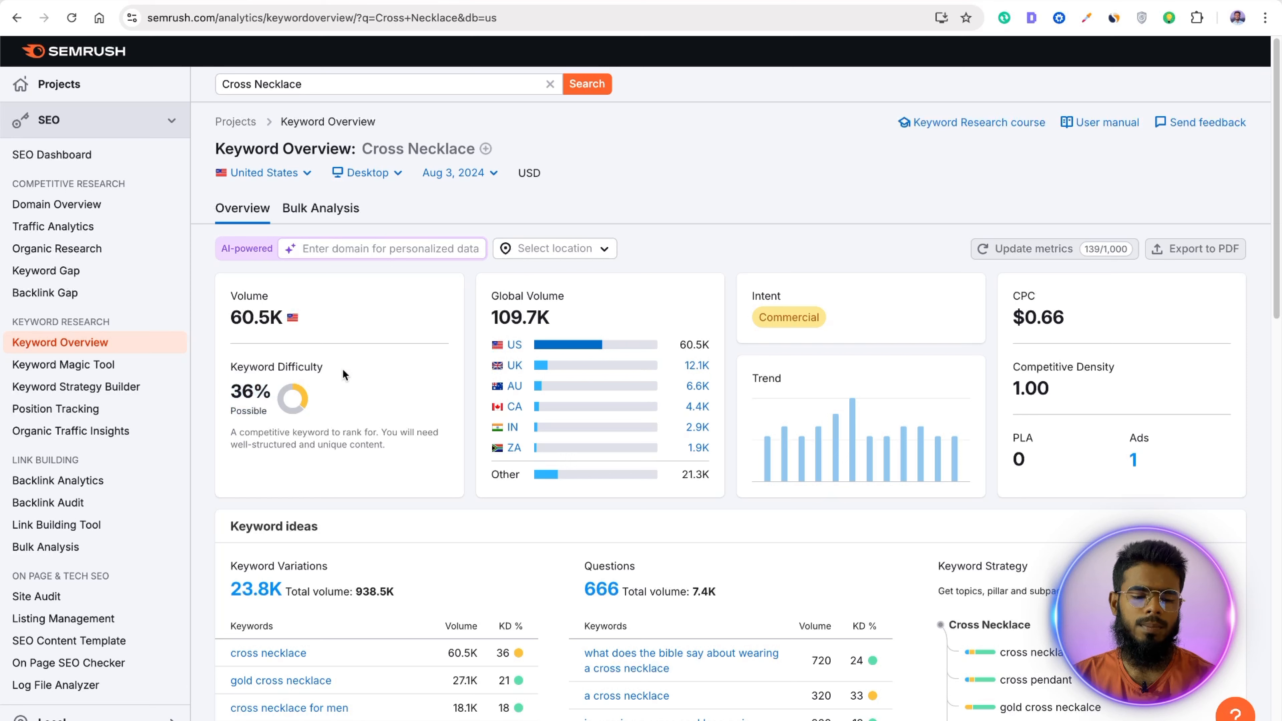
# Step: Look through the list of country databases available for the keyword overview and close it without choosing one
pyautogui.click(282, 183)
pyautogui.scroll(-2, 299, 267)
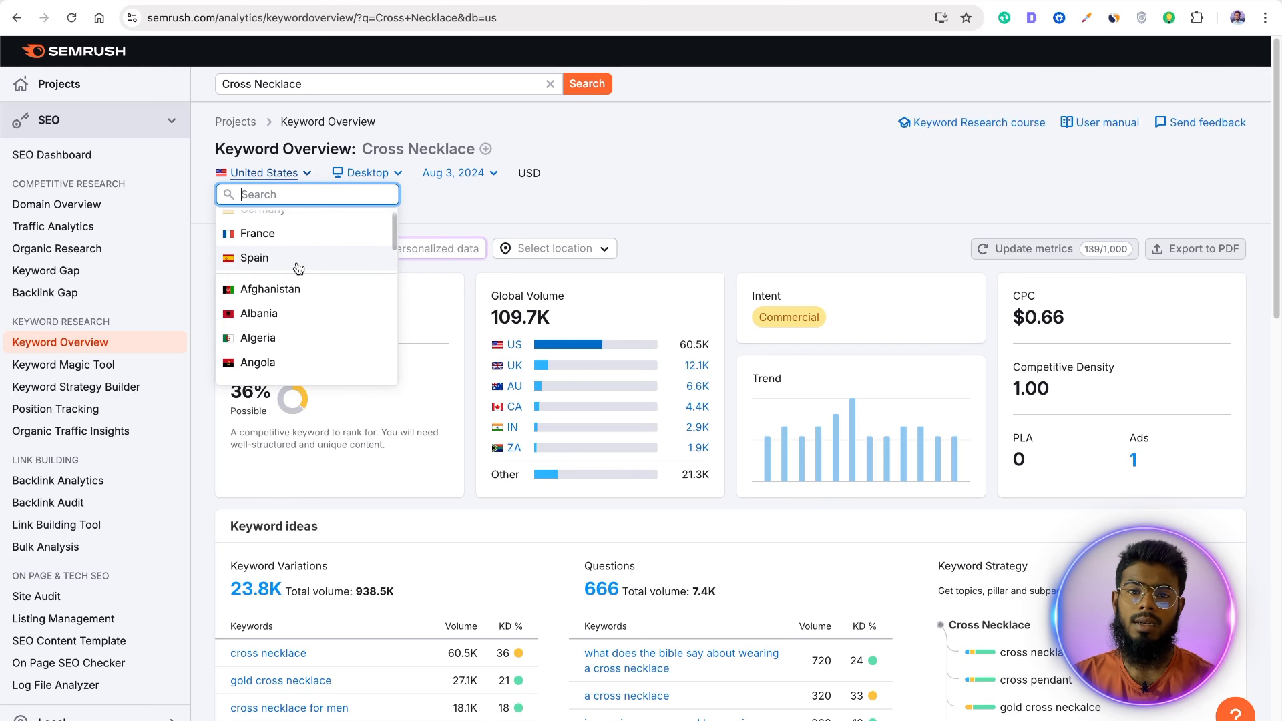
pyautogui.scroll(-1, 299, 268)
pyautogui.scroll(2, 301, 305)
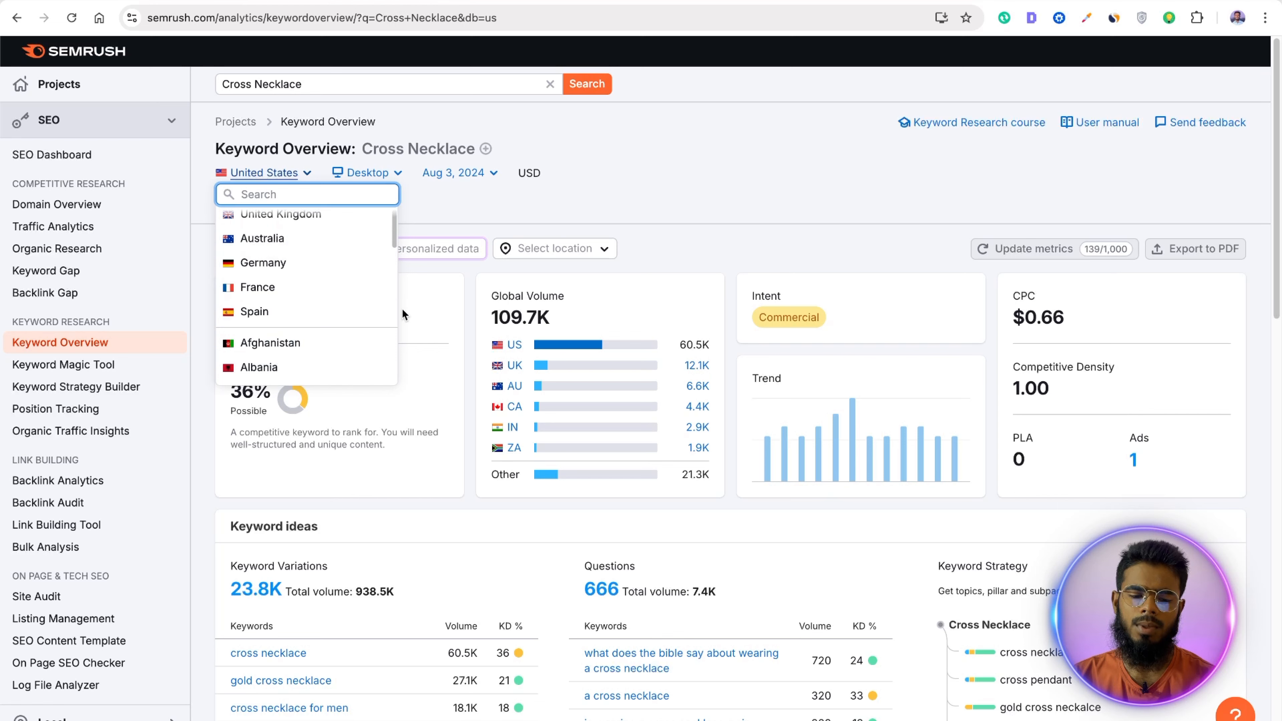
pyautogui.click(418, 314)
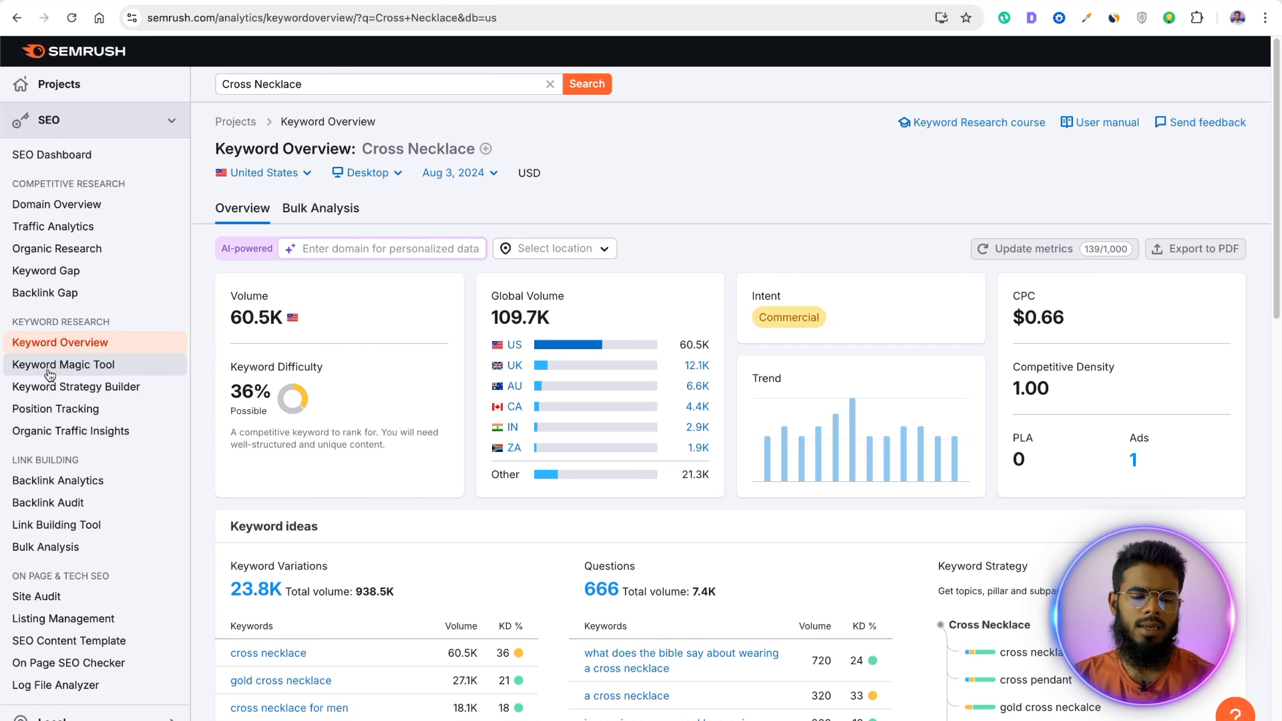
# Step: Open the Keyword Magic Tool for "Cross Necklace" and look over its keyword variations
pyautogui.click(80, 373)
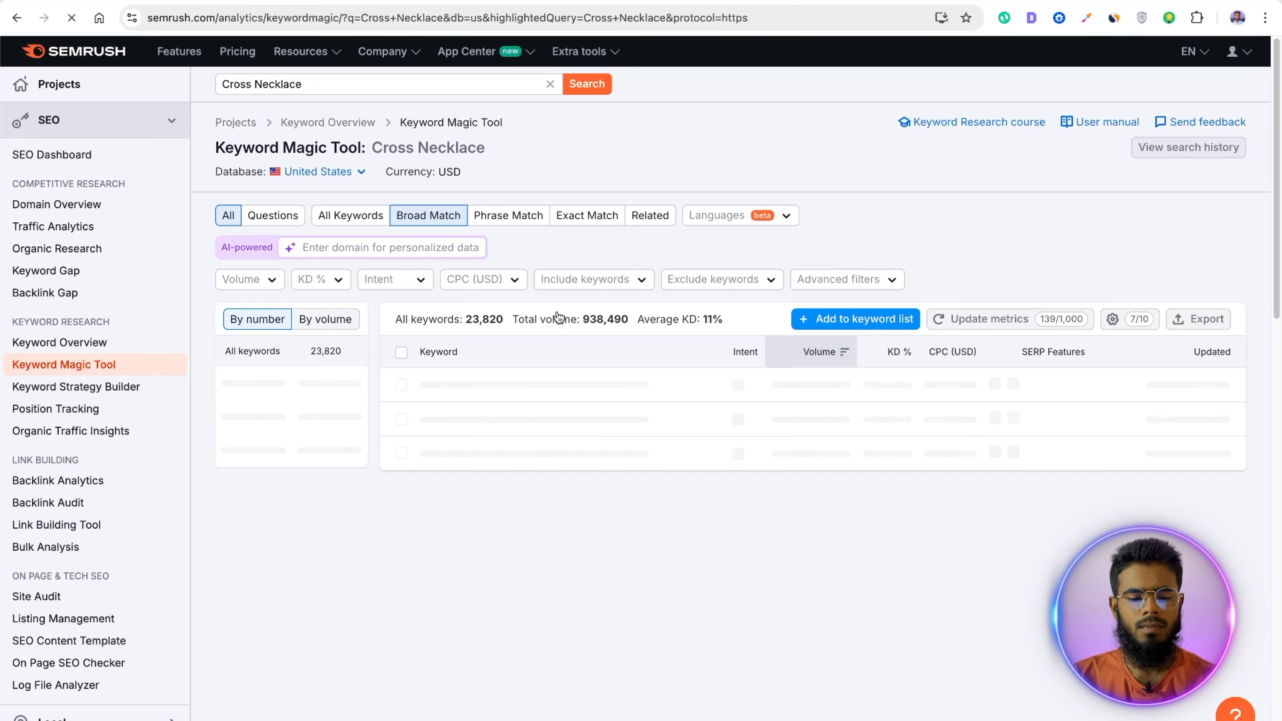
pyautogui.scroll(-3, 648, 181)
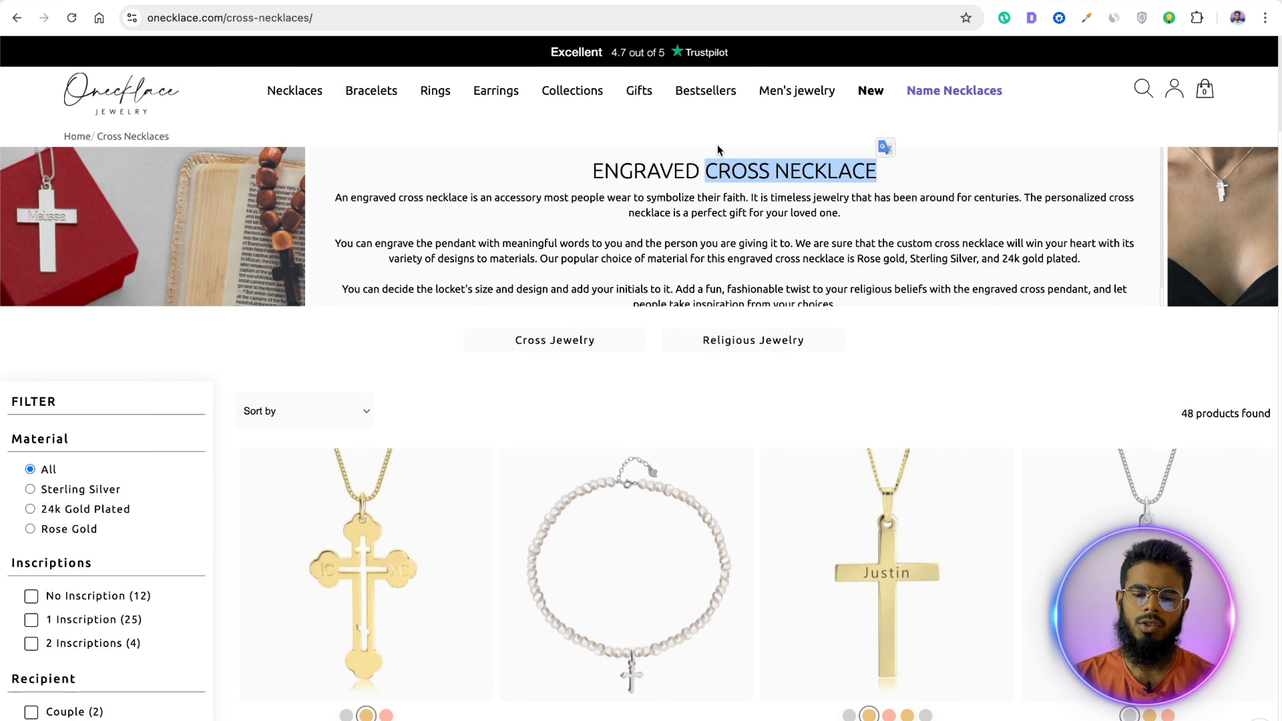
# Step: Return to the store's Cross Necklaces page and examine its main keyword in the heading alongside the product names below
pyautogui.click(718, 146)
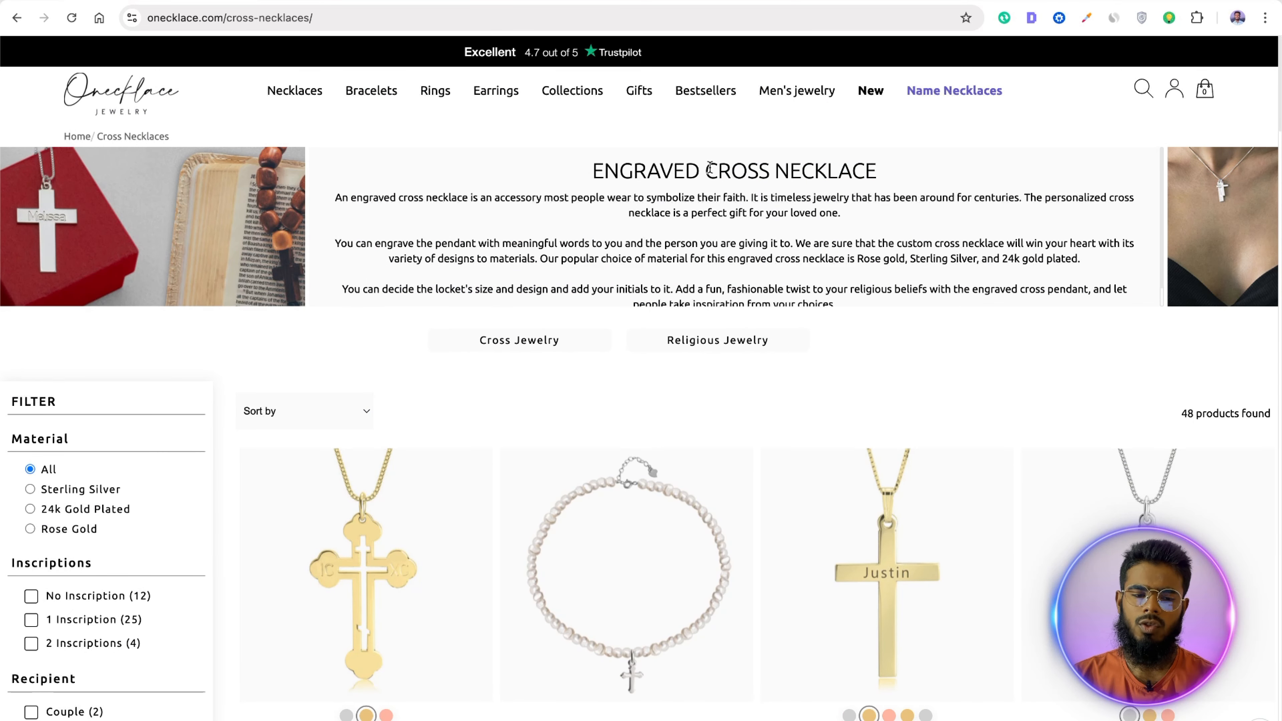
pyautogui.moveTo(707, 170); pyautogui.dragTo(903, 170)
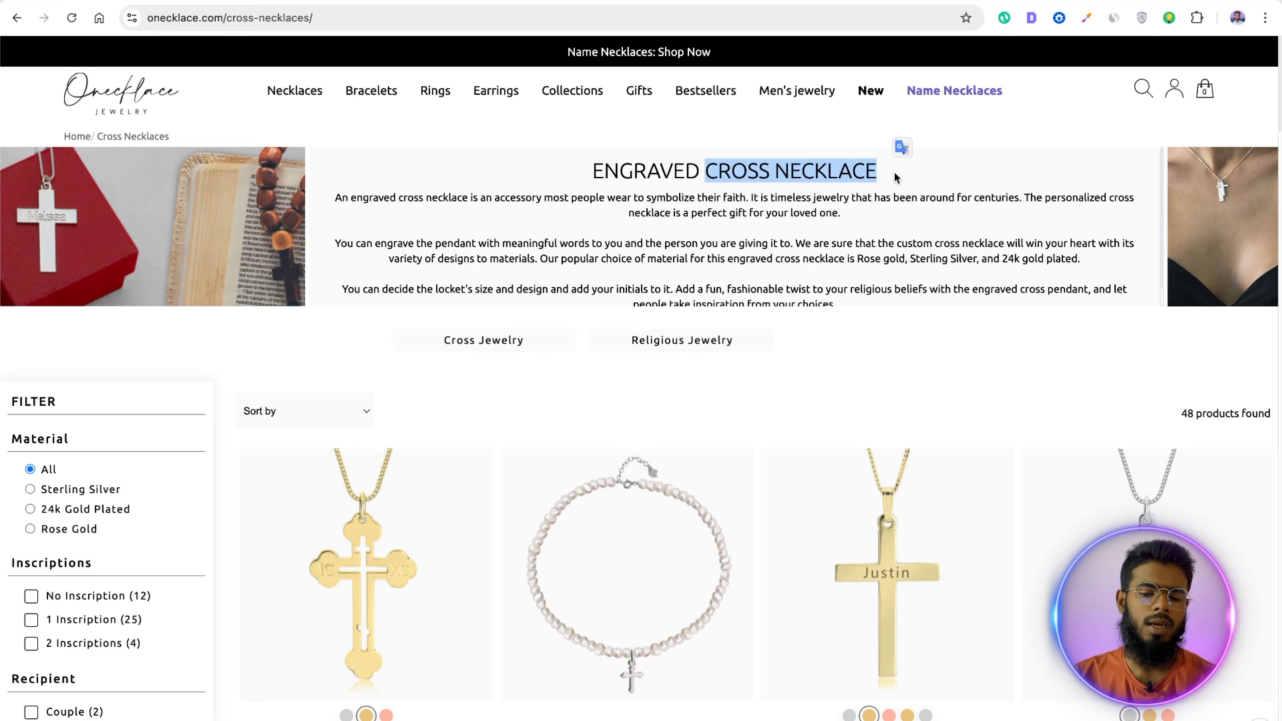
pyautogui.click(896, 176)
pyautogui.scroll(-1, 889, 180)
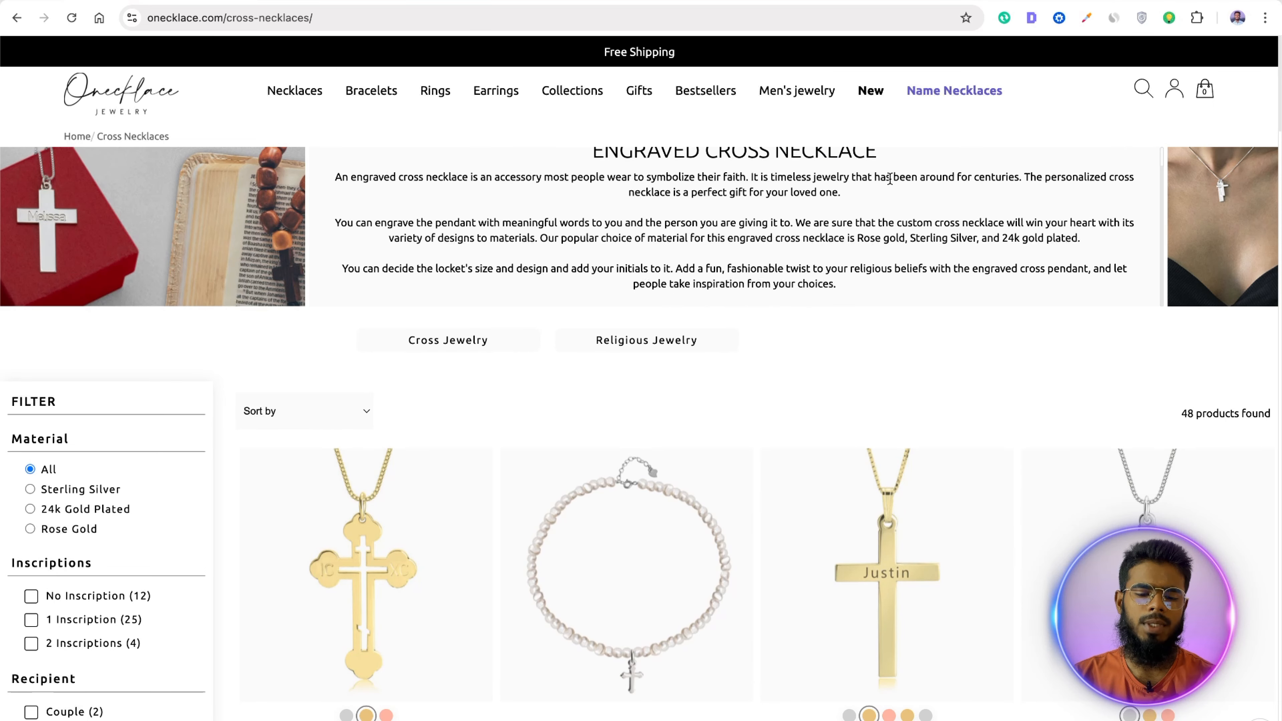
pyautogui.scroll(-5, 887, 183)
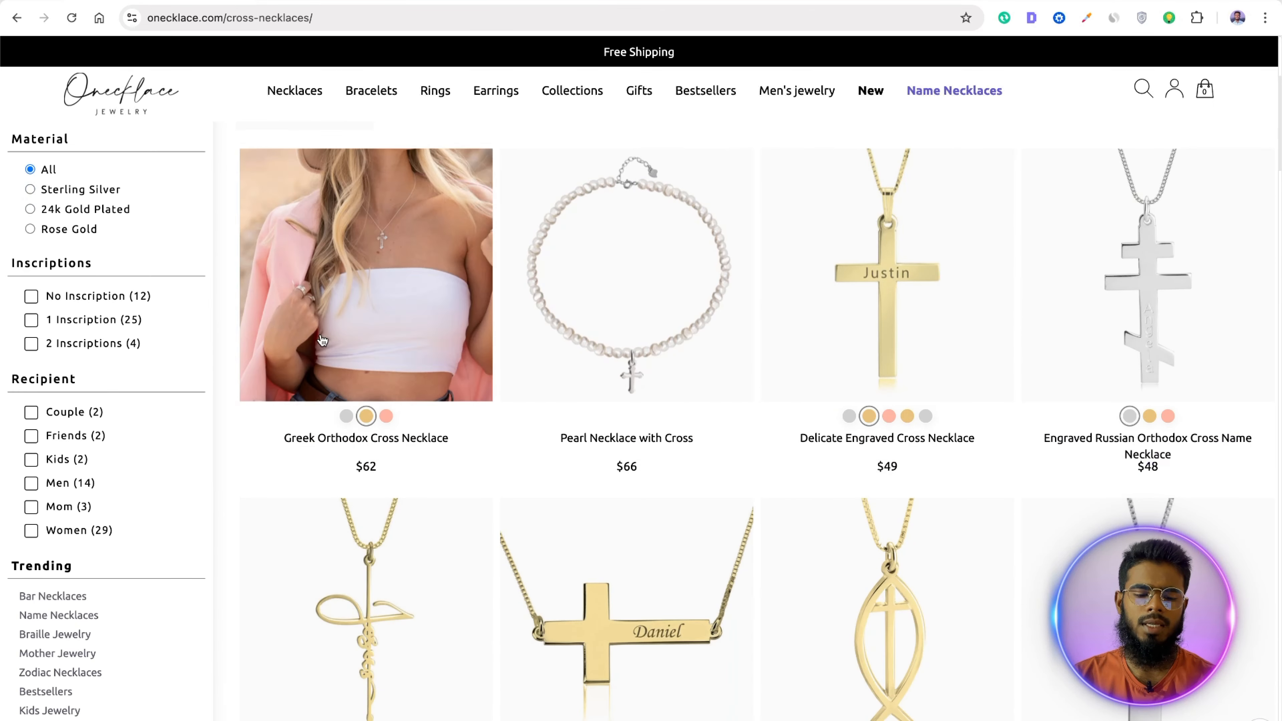
pyautogui.scroll(-3, 1280, 277)
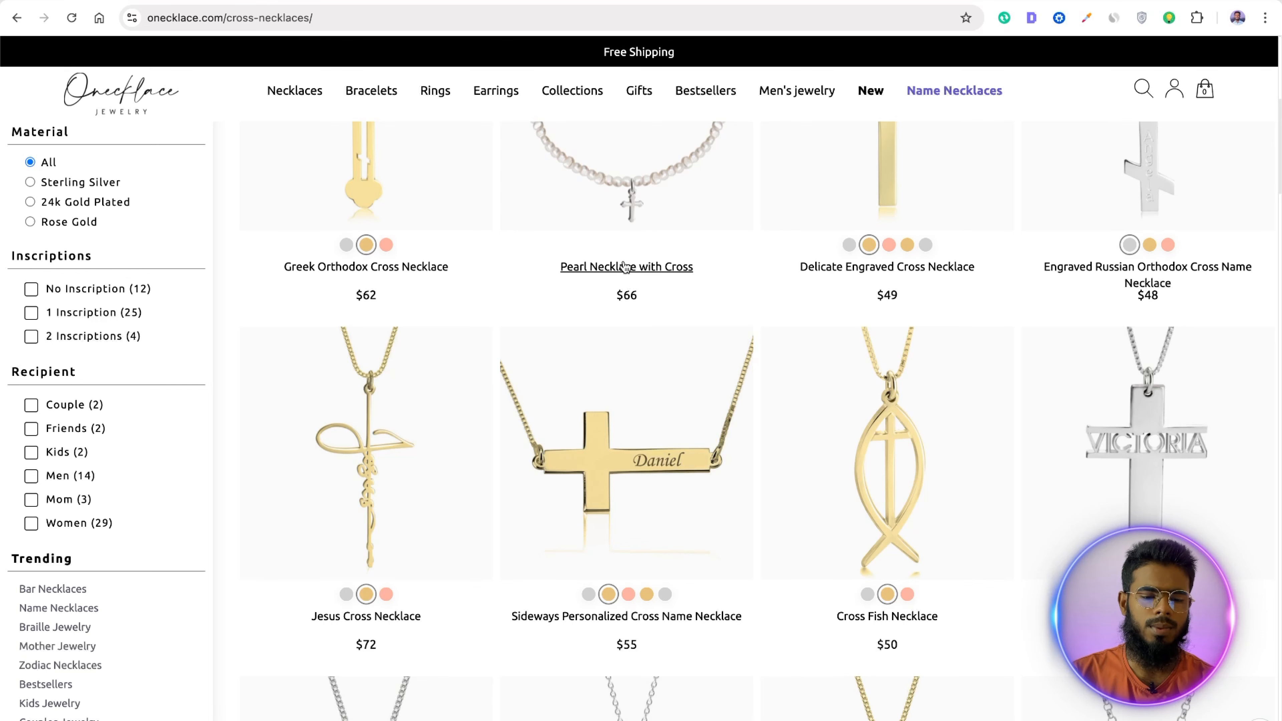
pyautogui.scroll(-5, 626, 267)
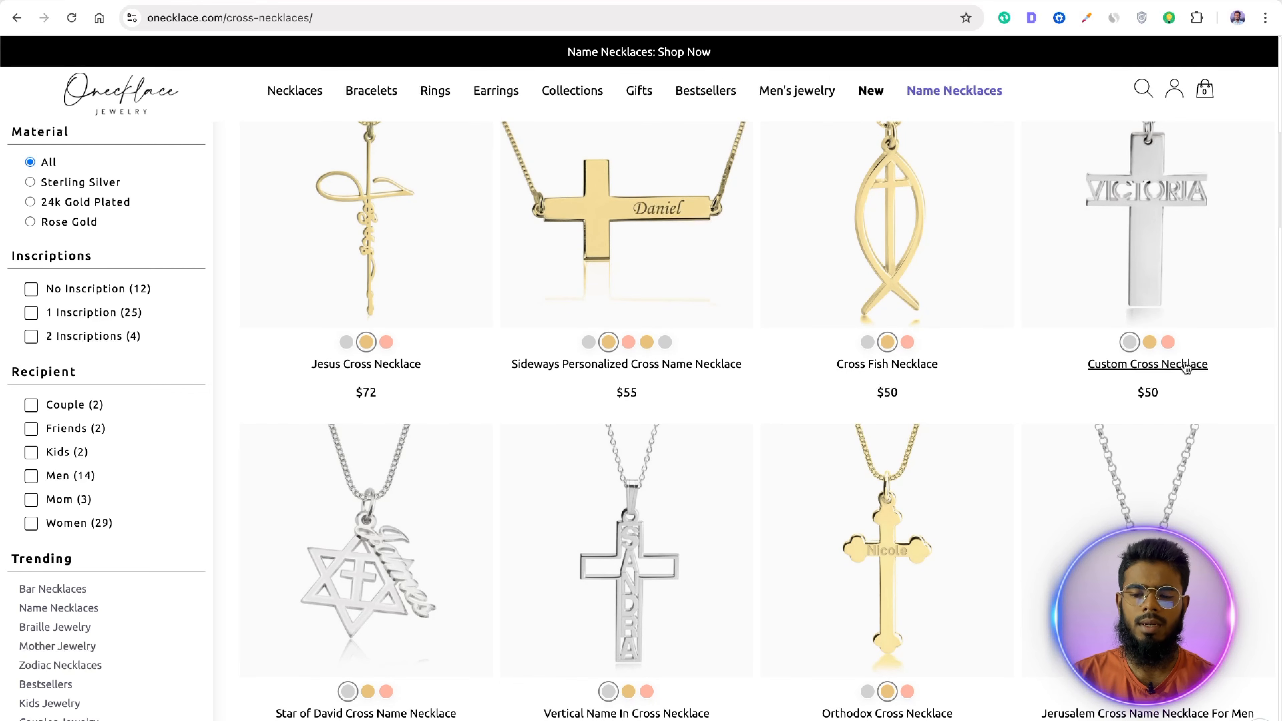
pyautogui.scroll(-8, 1162, 341)
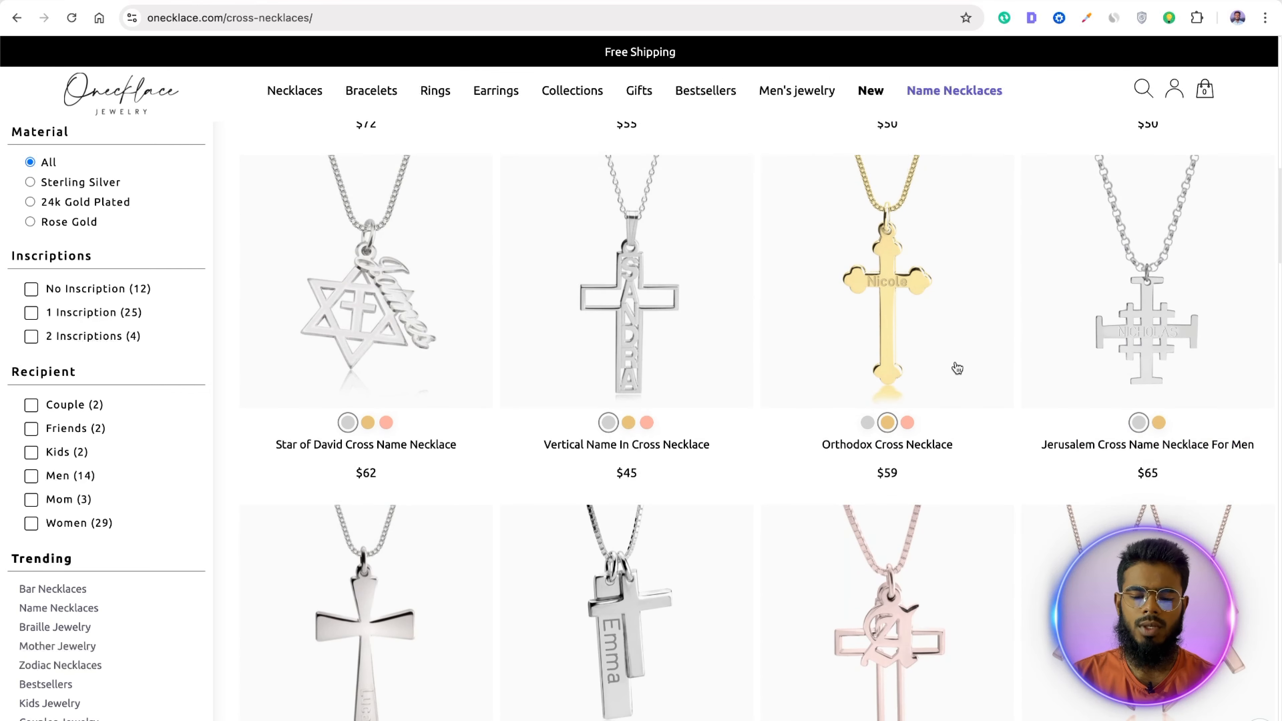
# Step: Return to the Keyword Magic Tool and filter the Cross Necklace variations to a keyword difficulty of at most 20%
pyautogui.scroll(-8, 623, 348)
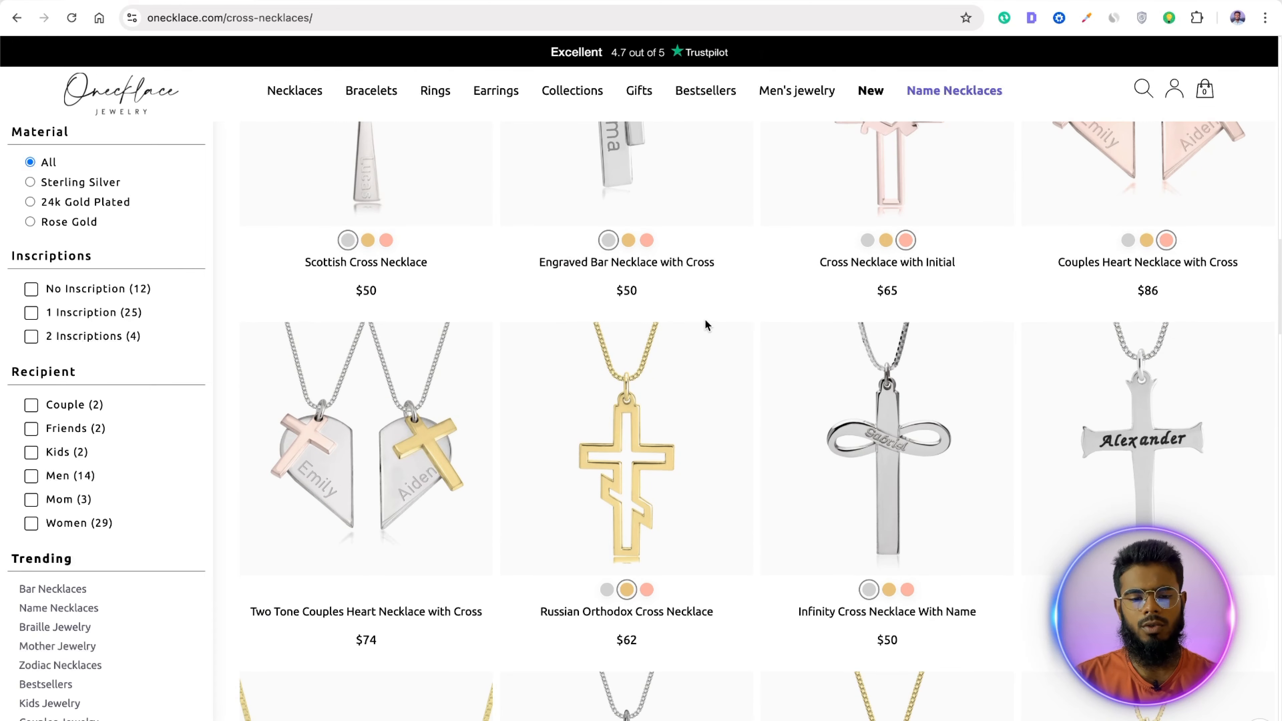
pyautogui.scroll(20, 470, 257)
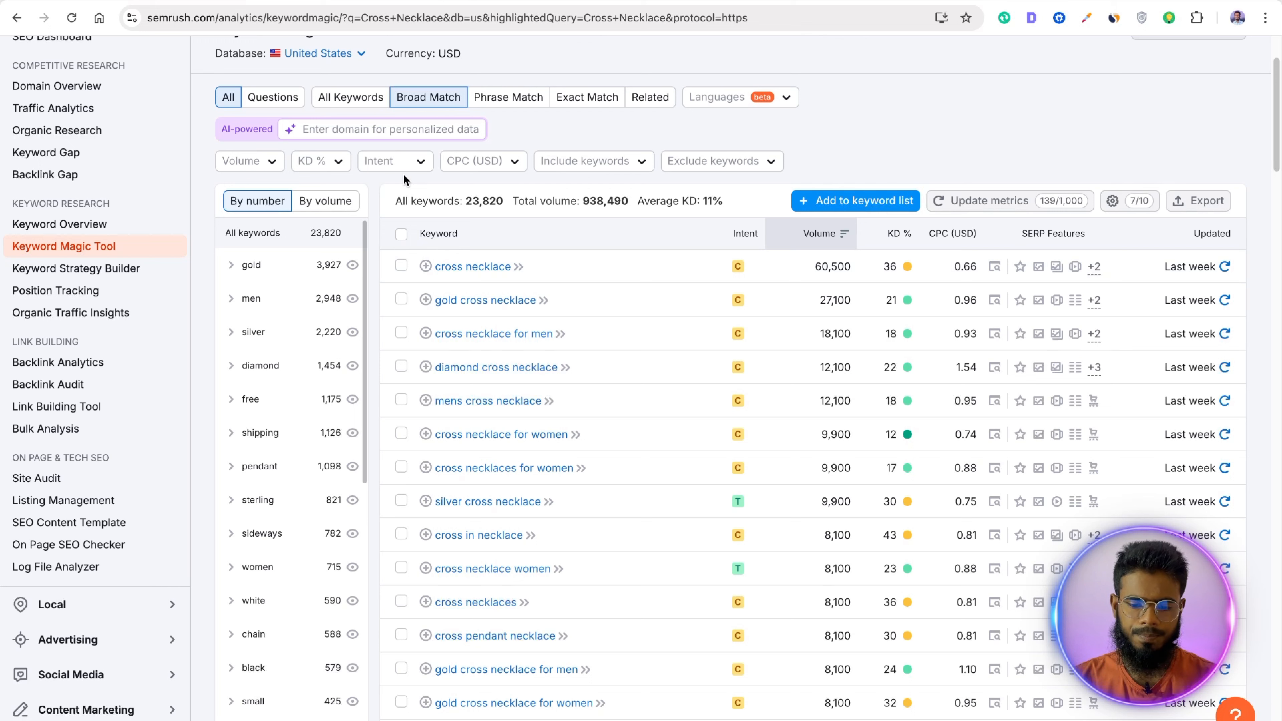
pyautogui.click(319, 161)
pyautogui.click(384, 368)
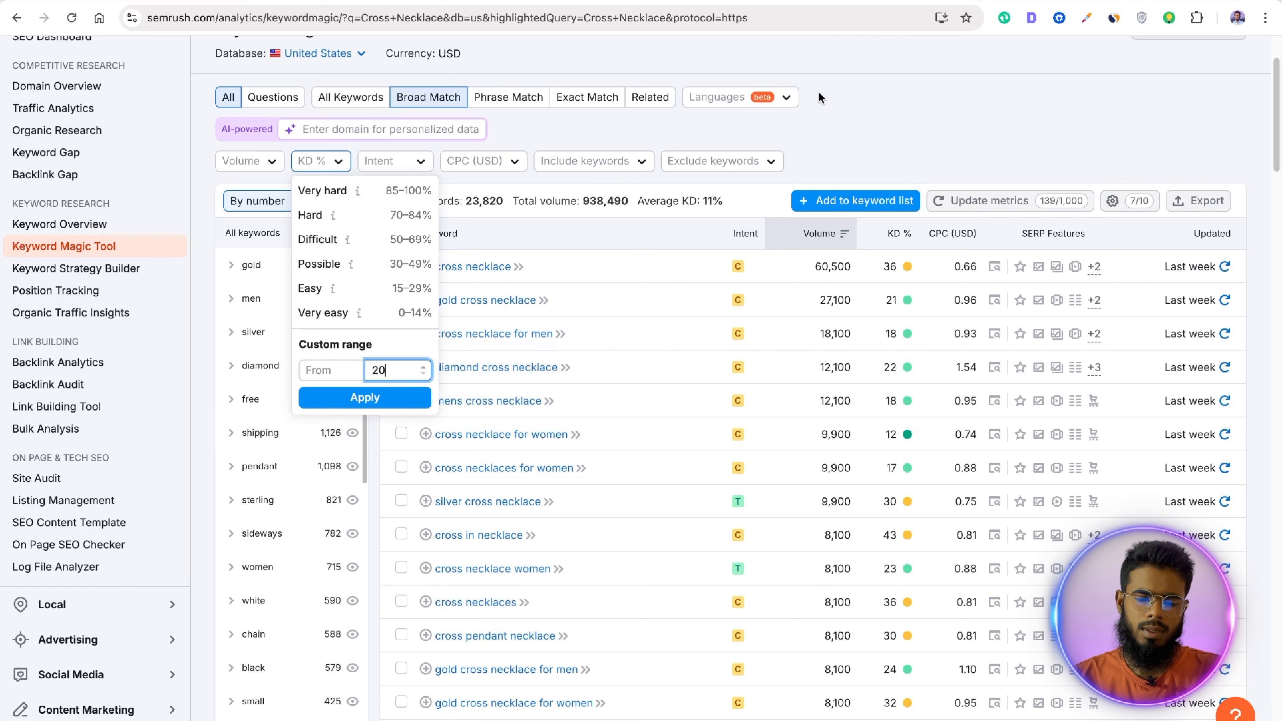
pyautogui.click(422, 401)
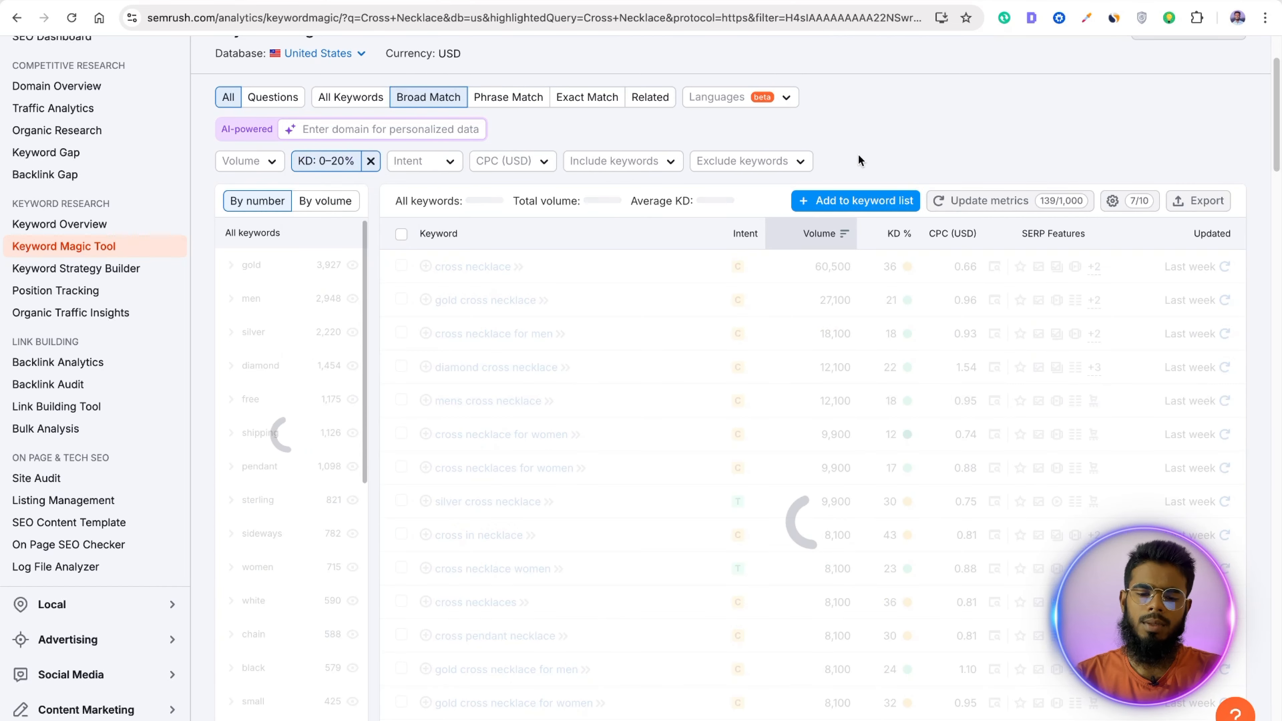
# Step: Examine the volume and difficulty of the filtered keywords, especially "cross necklace for women", and compare them with the store's Cross Necklaces page
pyautogui.scroll(-3, 784, 194)
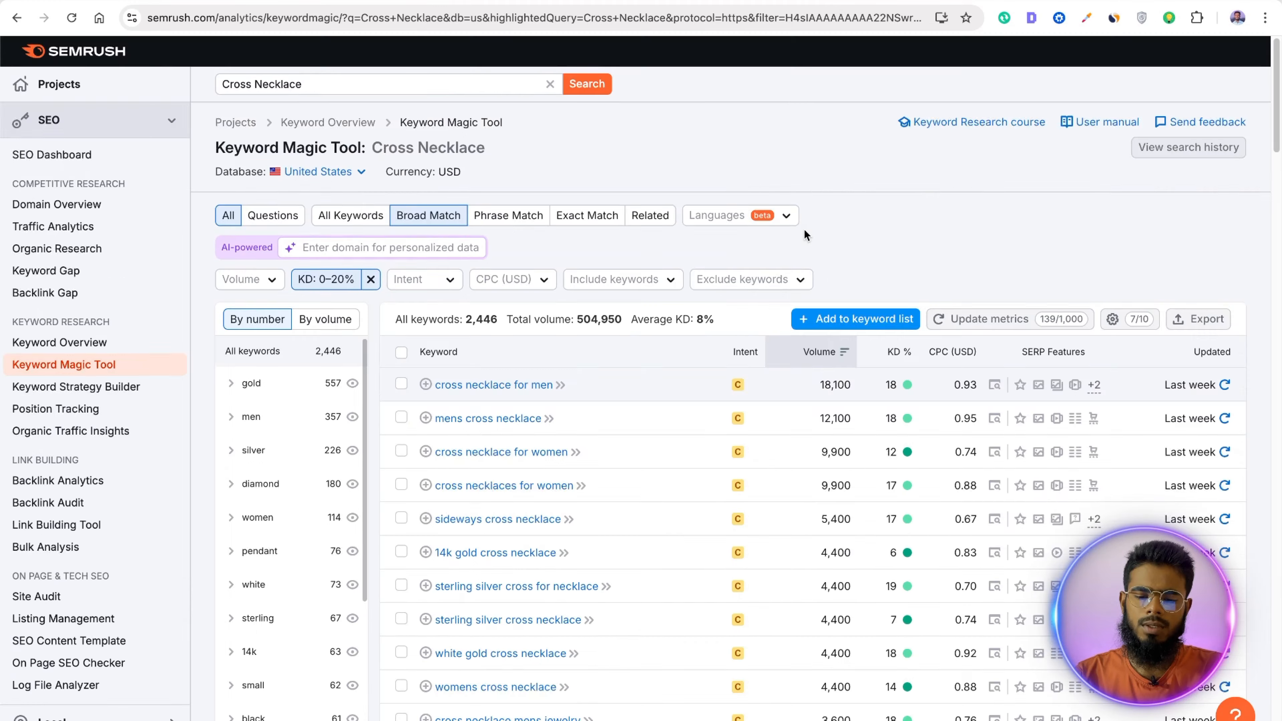
pyautogui.scroll(-3, 804, 229)
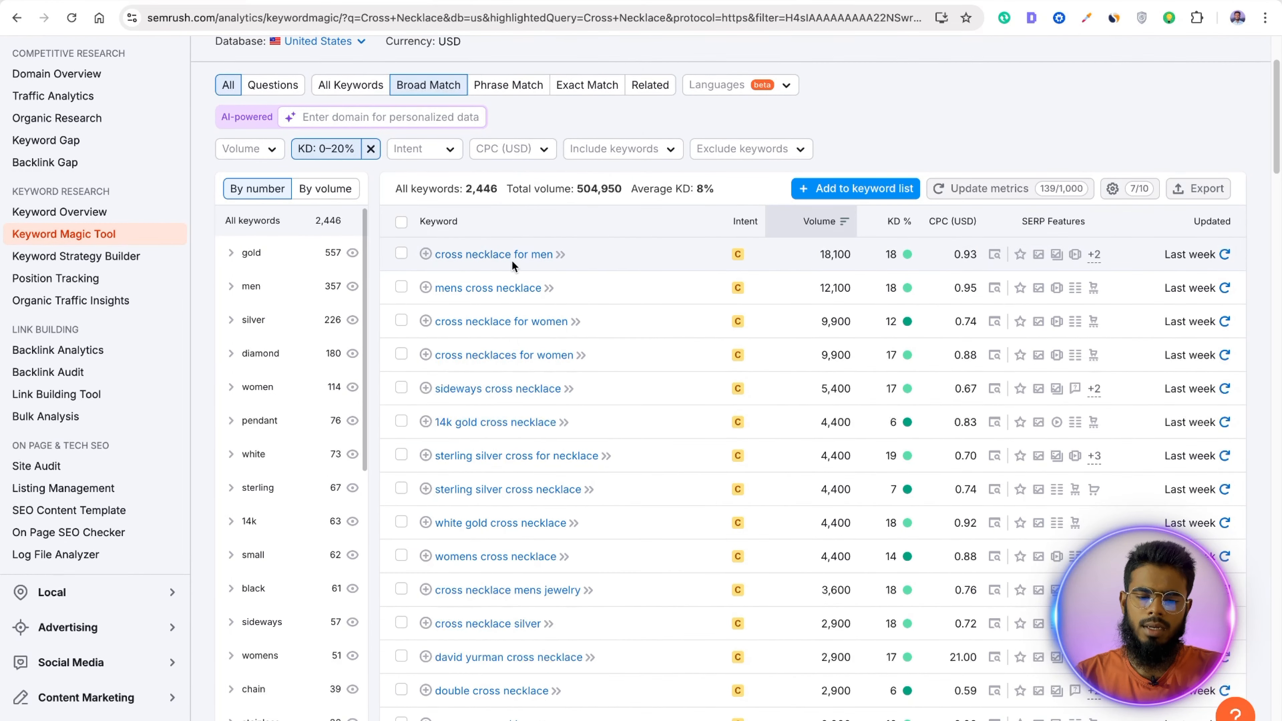
pyautogui.scroll(-1, 560, 257)
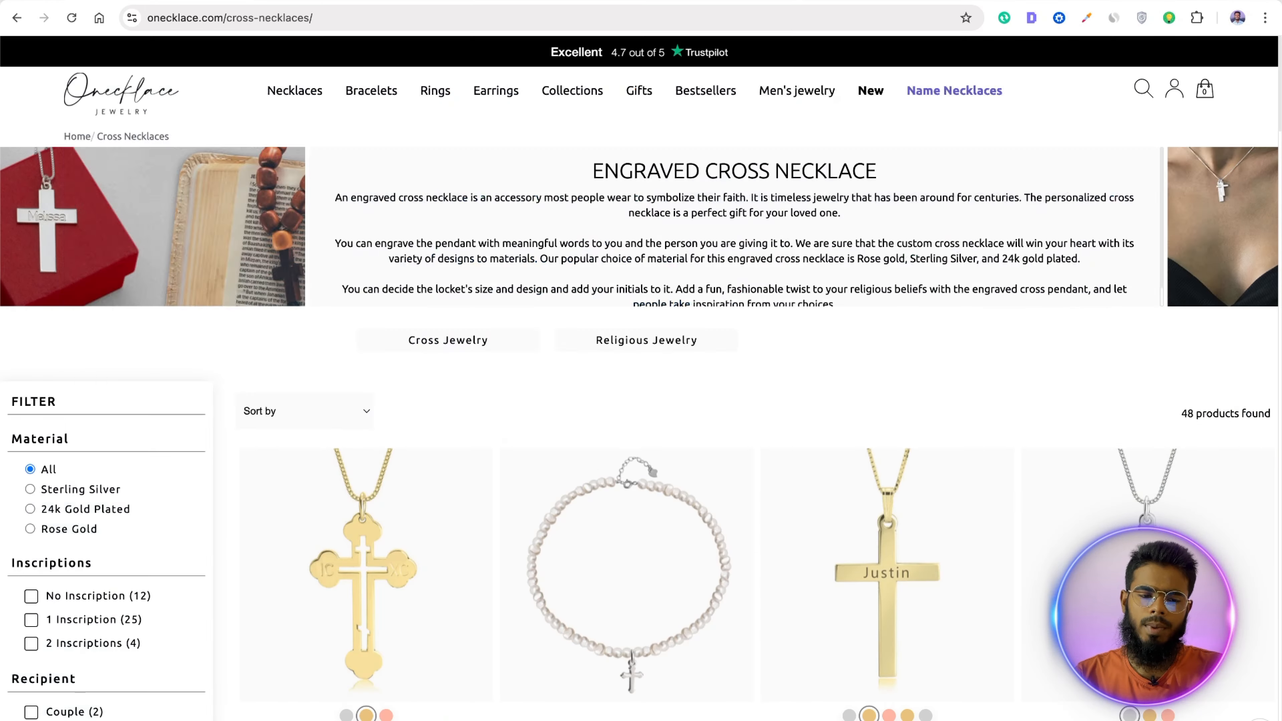
pyautogui.moveTo(454, 122)
pyautogui.scroll(-5, 453, 122)
pyautogui.scroll(6, 243, 421)
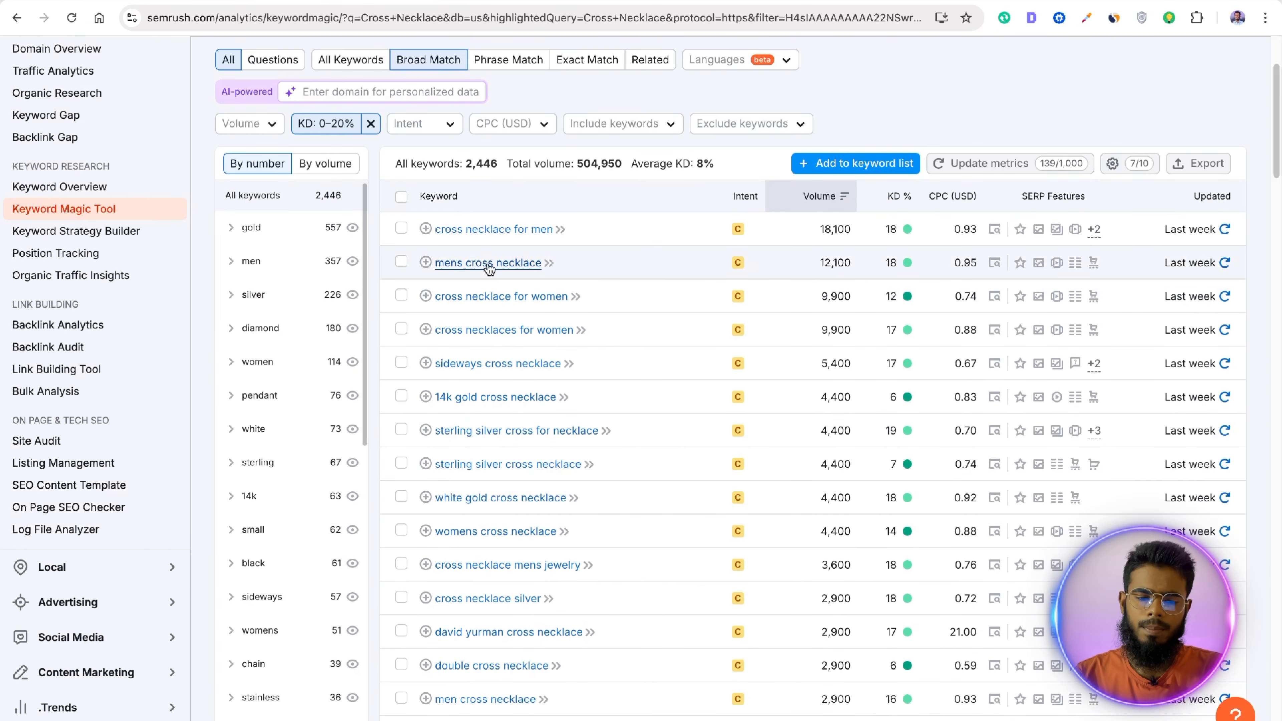
pyautogui.scroll(-1, 574, 269)
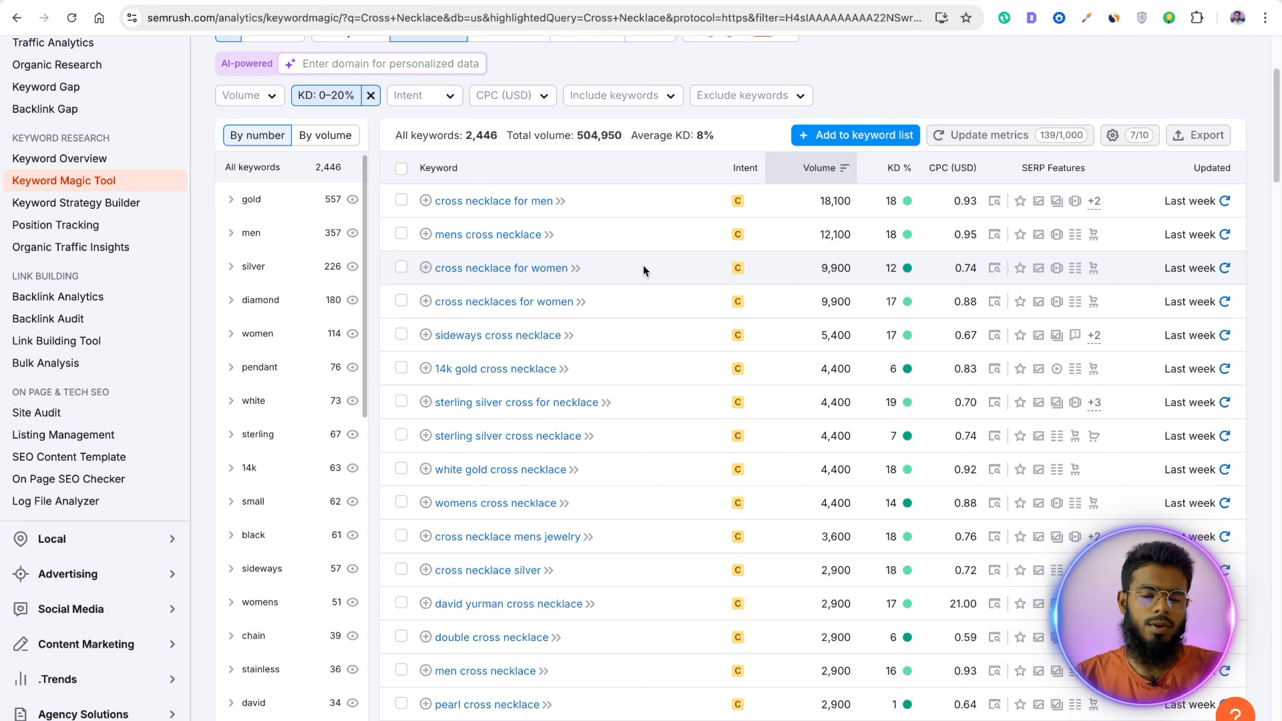
pyautogui.doubleClick(829, 266)
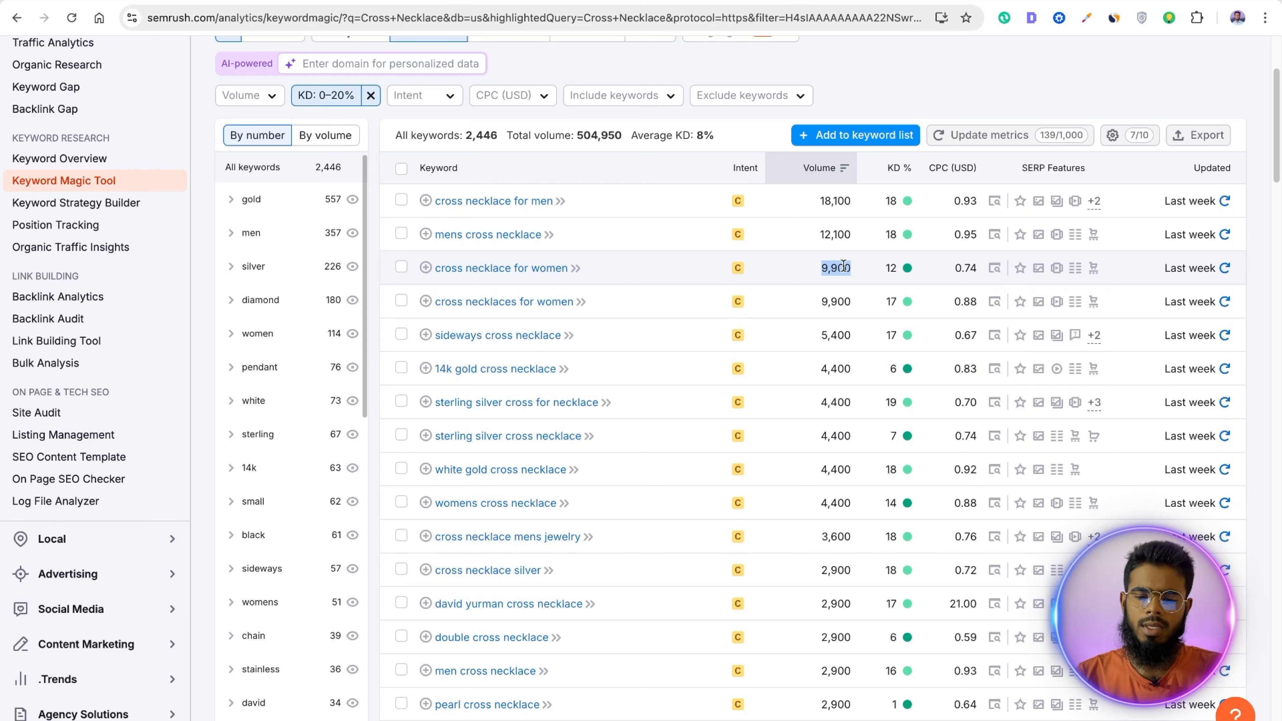
pyautogui.click(862, 271)
pyautogui.moveTo(899, 266)
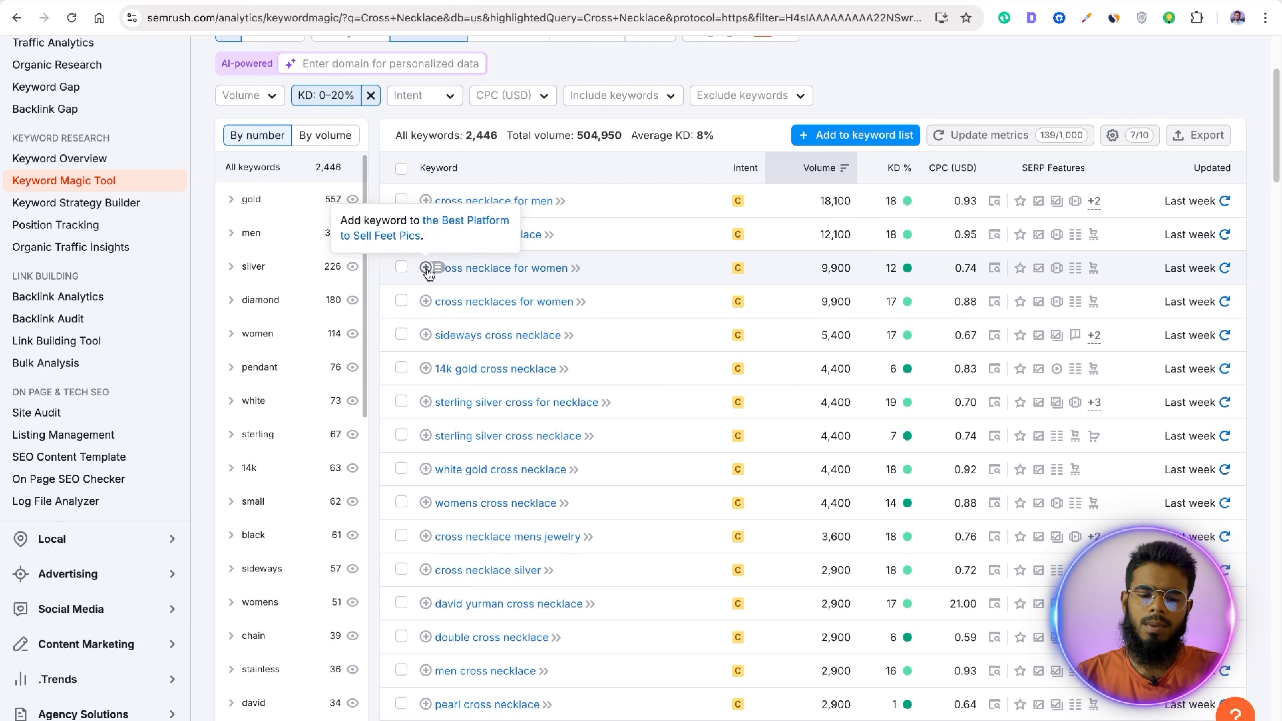
# Step: Create a new empty keyword list named "onecklace", taking the name from the store's domain
pyautogui.click(812, 139)
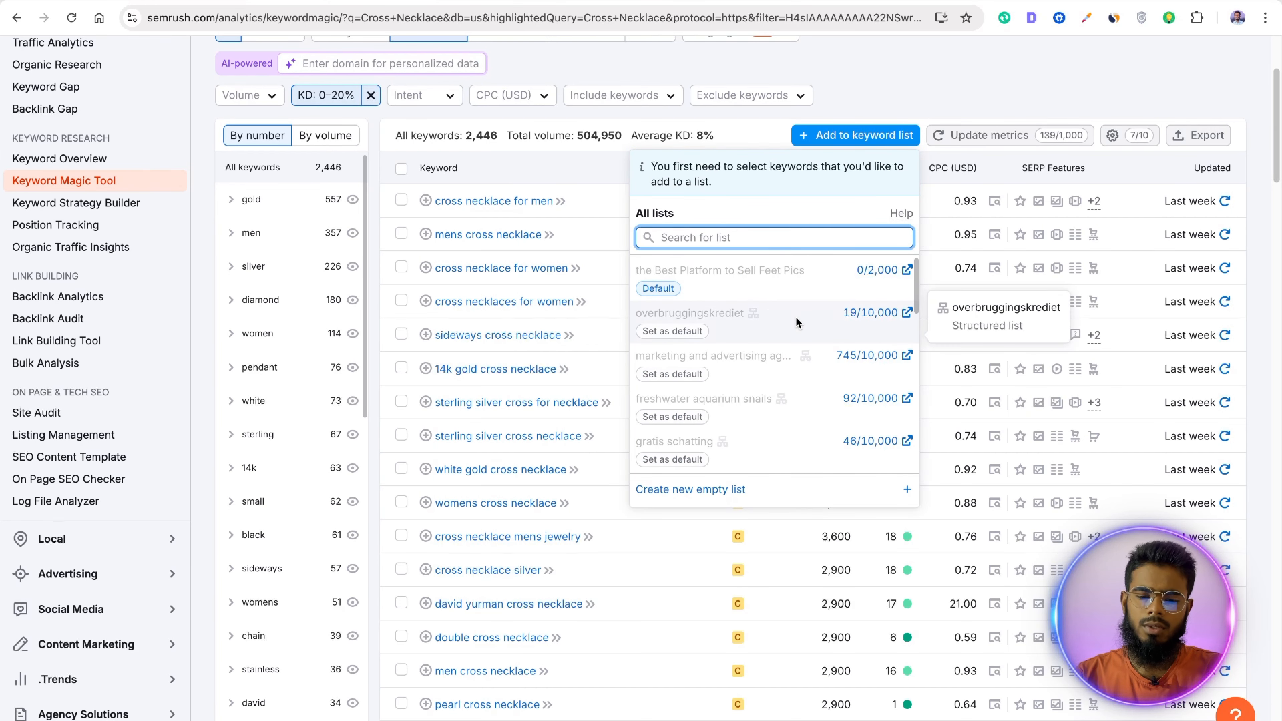
pyautogui.click(679, 490)
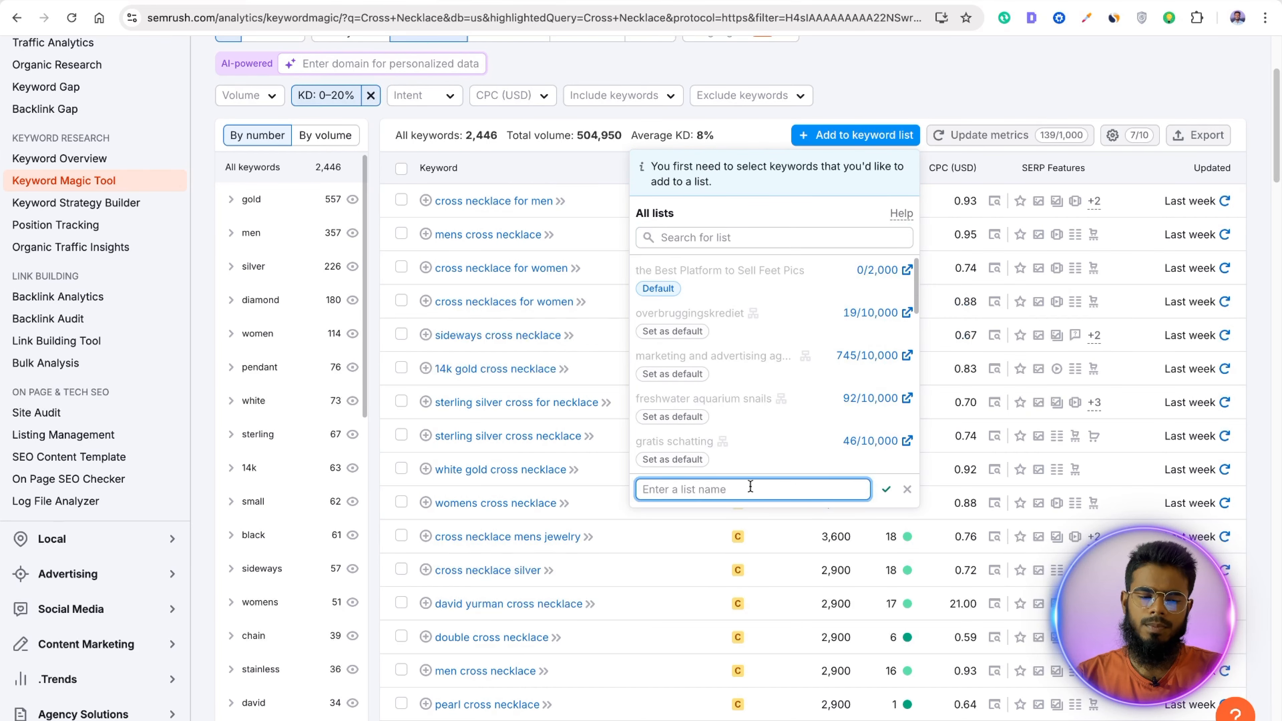
pyautogui.click(177, 1)
pyautogui.doubleClick(193, 19)
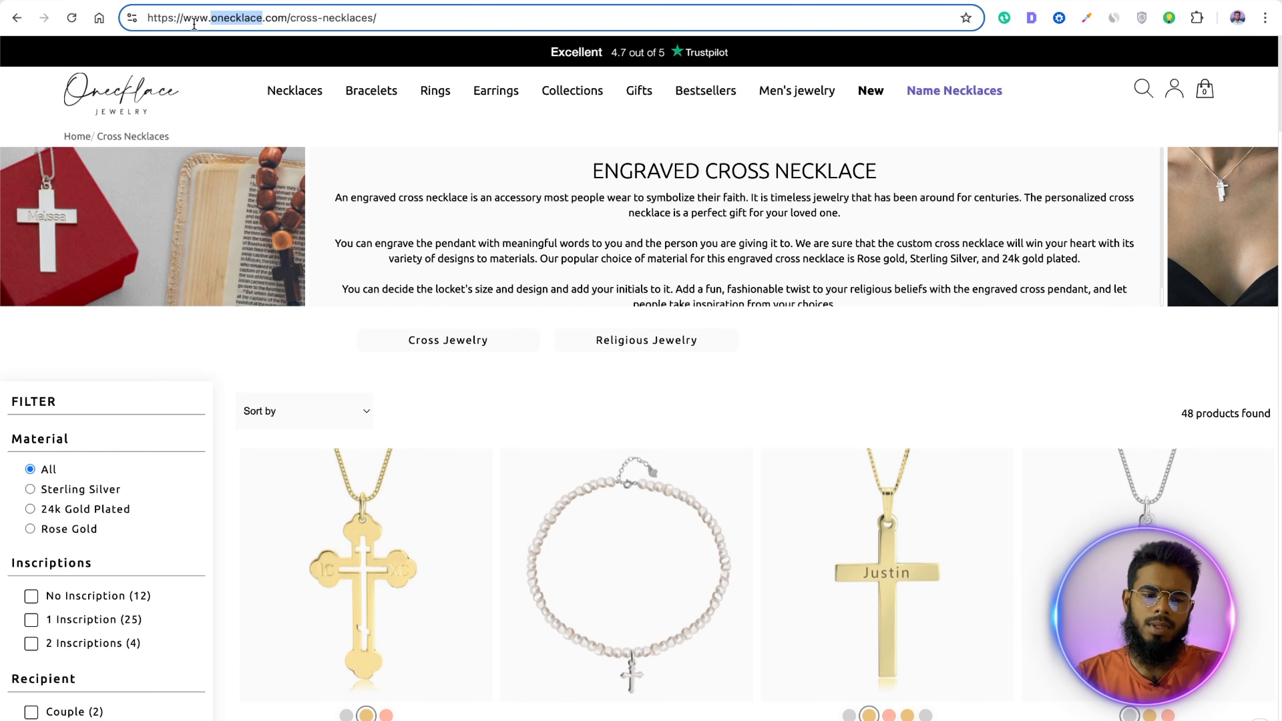
pyautogui.hotkey('ctrl', 'c')
pyautogui.click(292, 1)
pyautogui.hotkey('ctrl', 'v')
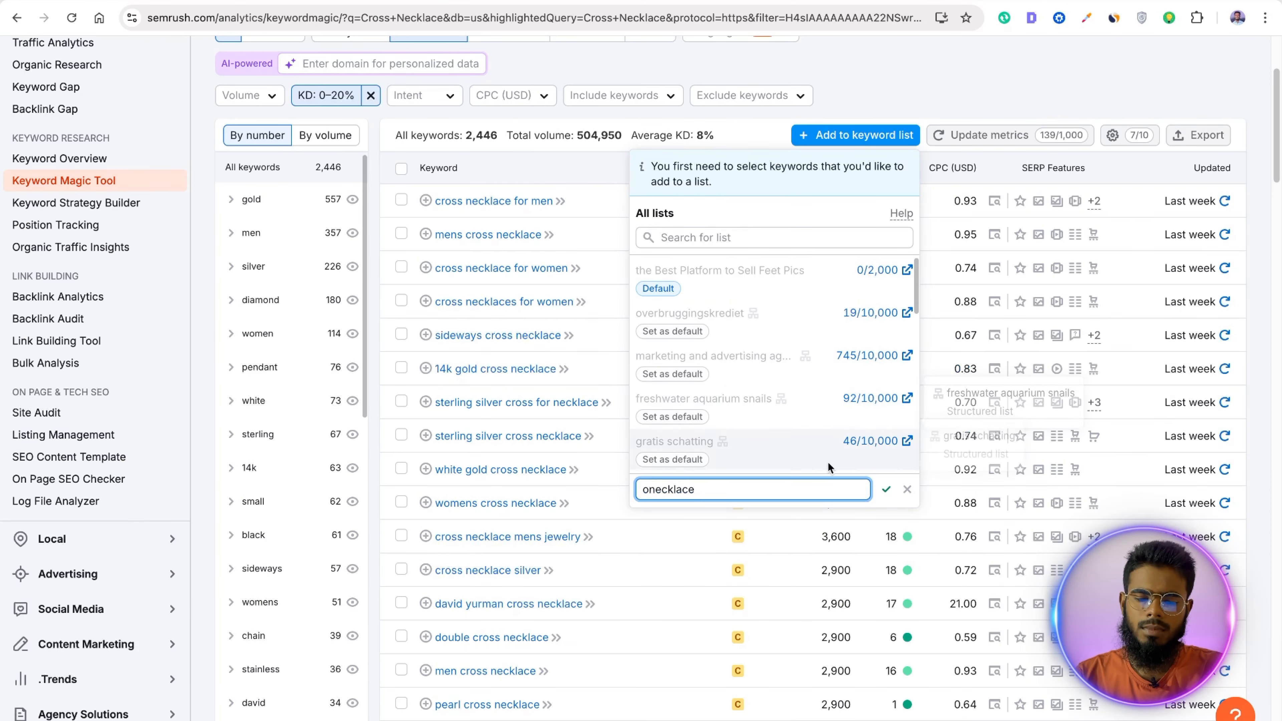
pyautogui.click(884, 492)
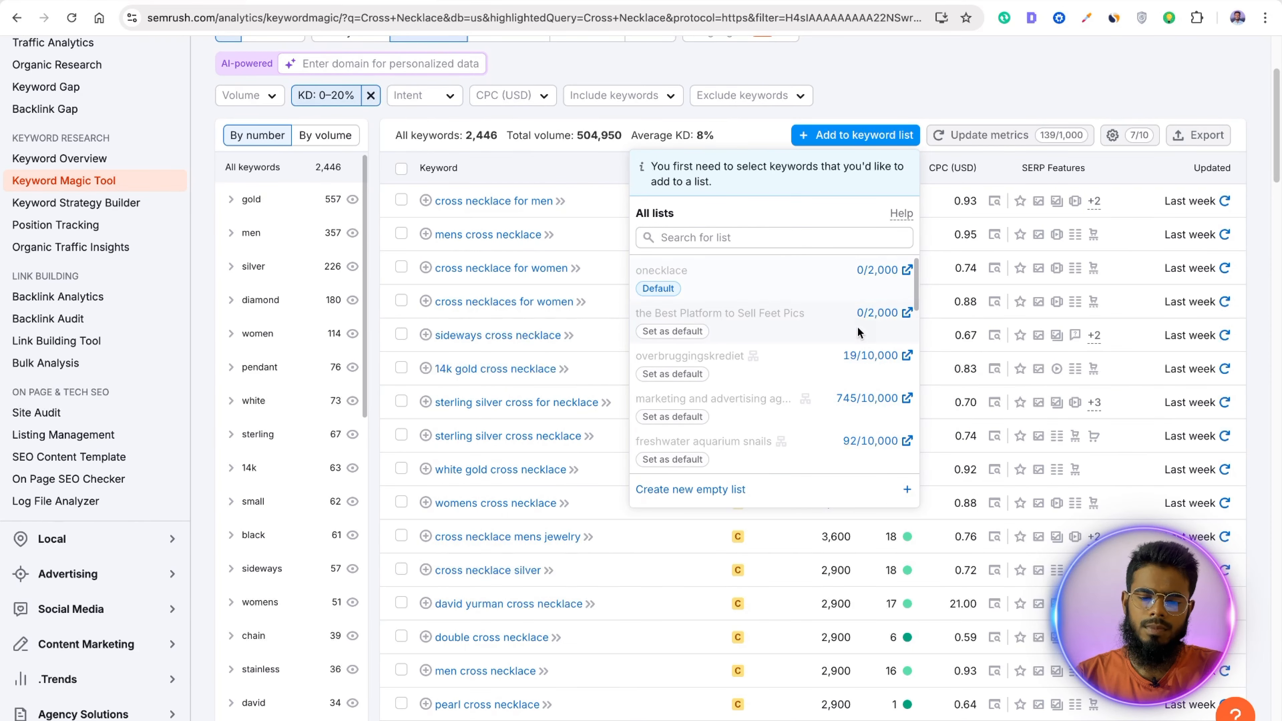
pyautogui.click(613, 55)
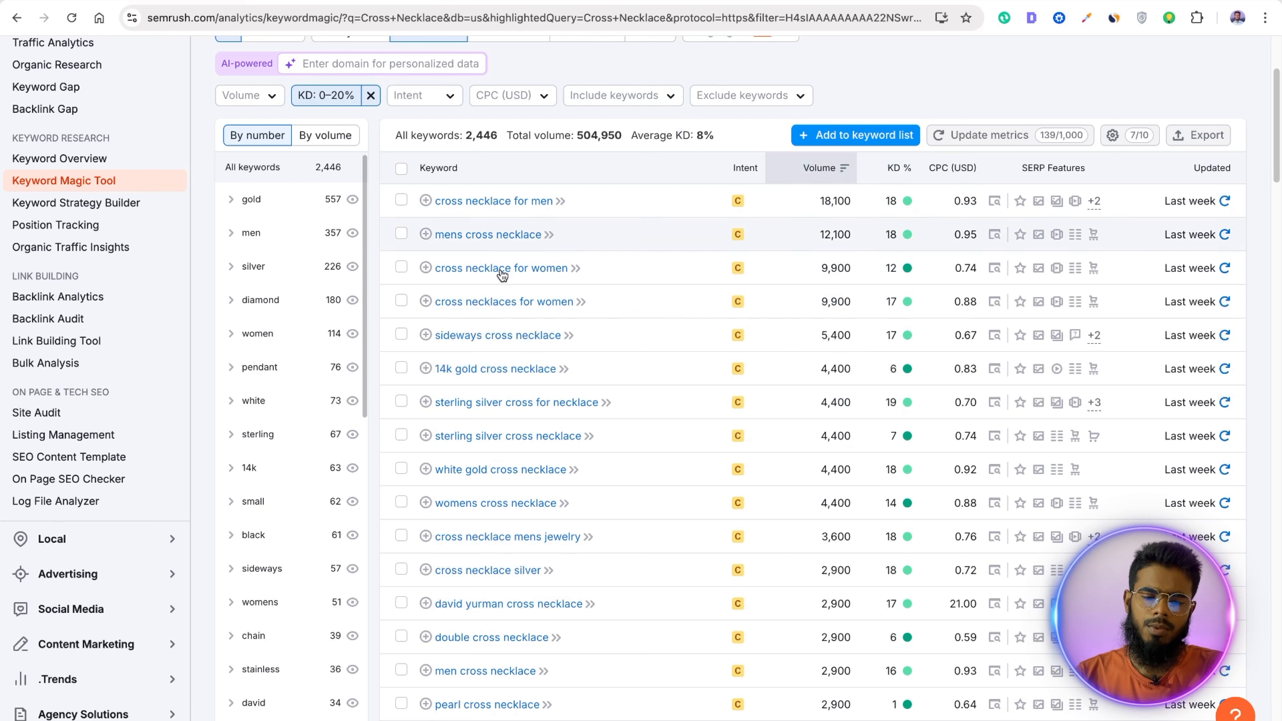
# Step: Add "cross necklace for women" and "cross necklaces for women" to the default keyword list
pyautogui.click(425, 268)
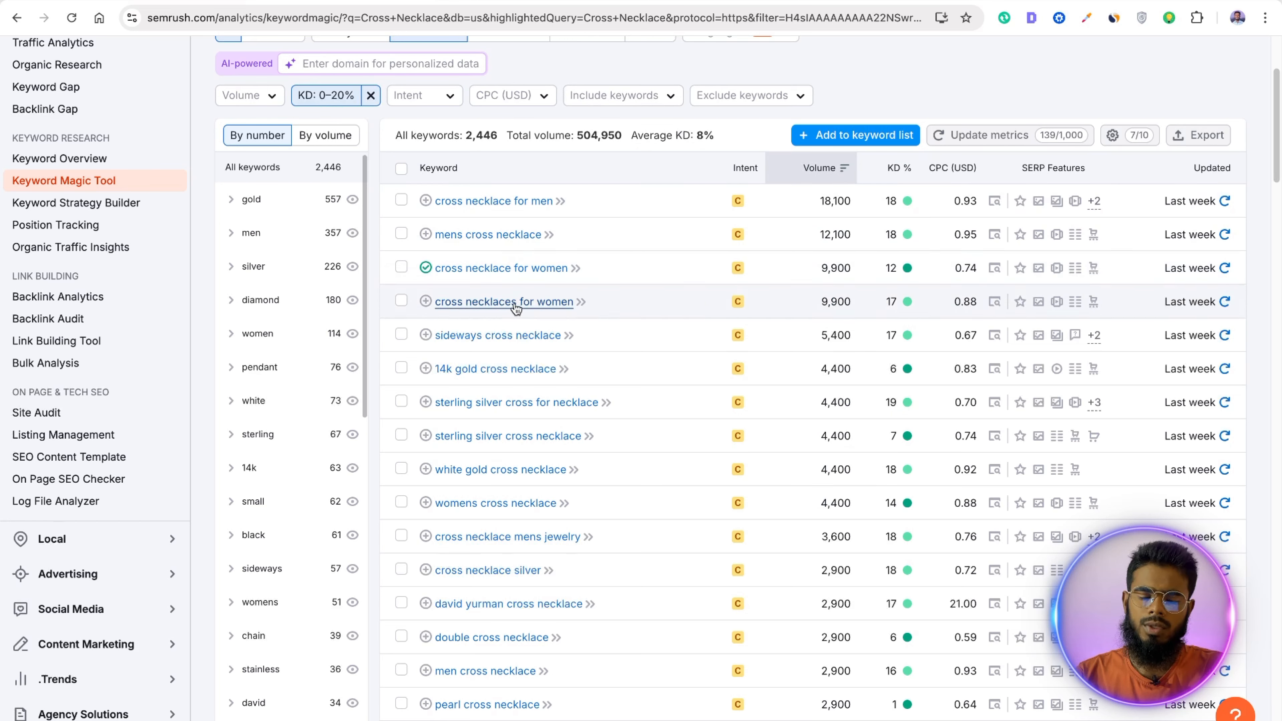
pyautogui.click(425, 302)
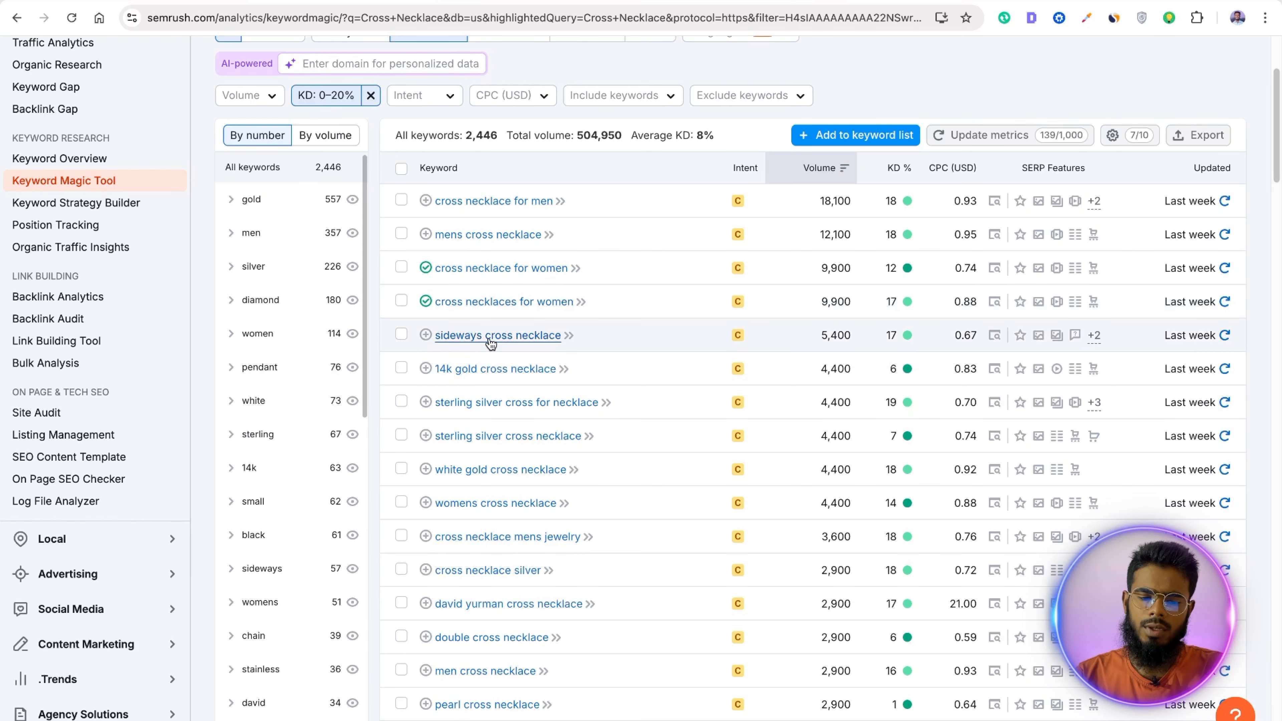
pyautogui.scroll(-1, 465, 347)
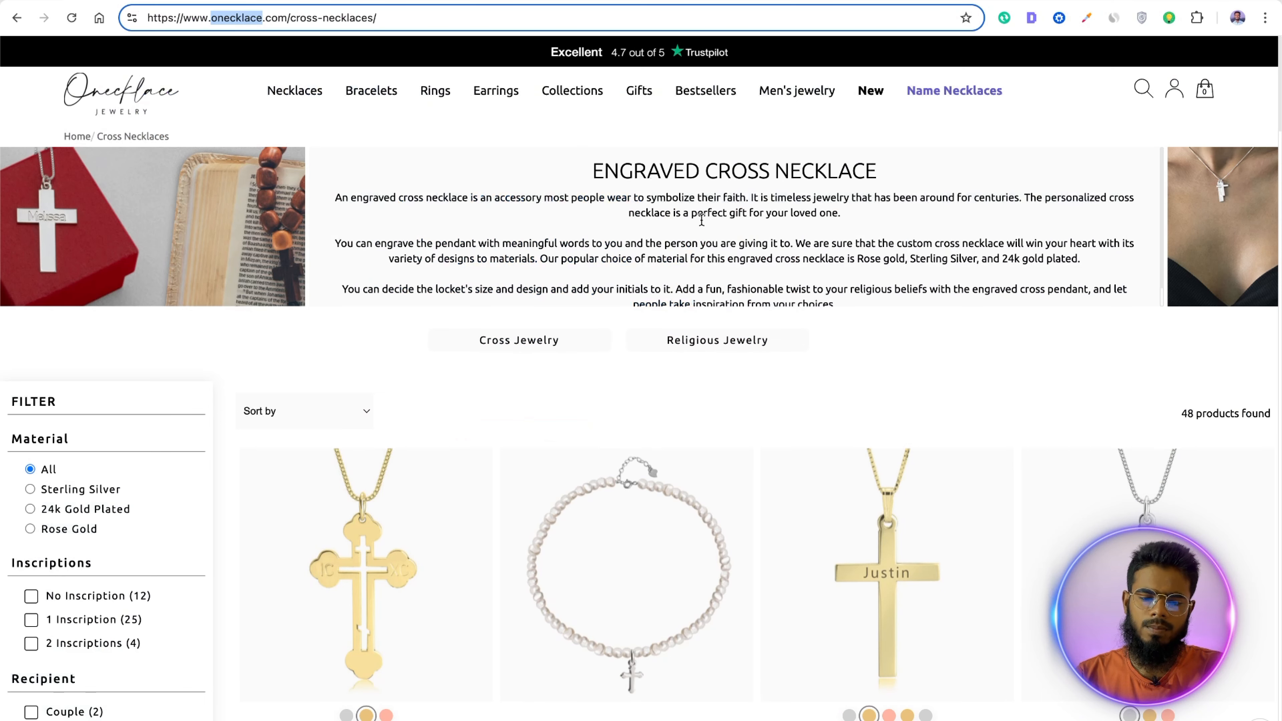
# Step: Examine the materials mentioned in the store's Cross Necklaces description and the product names listed below it
pyautogui.scroll(-1, 744, 298)
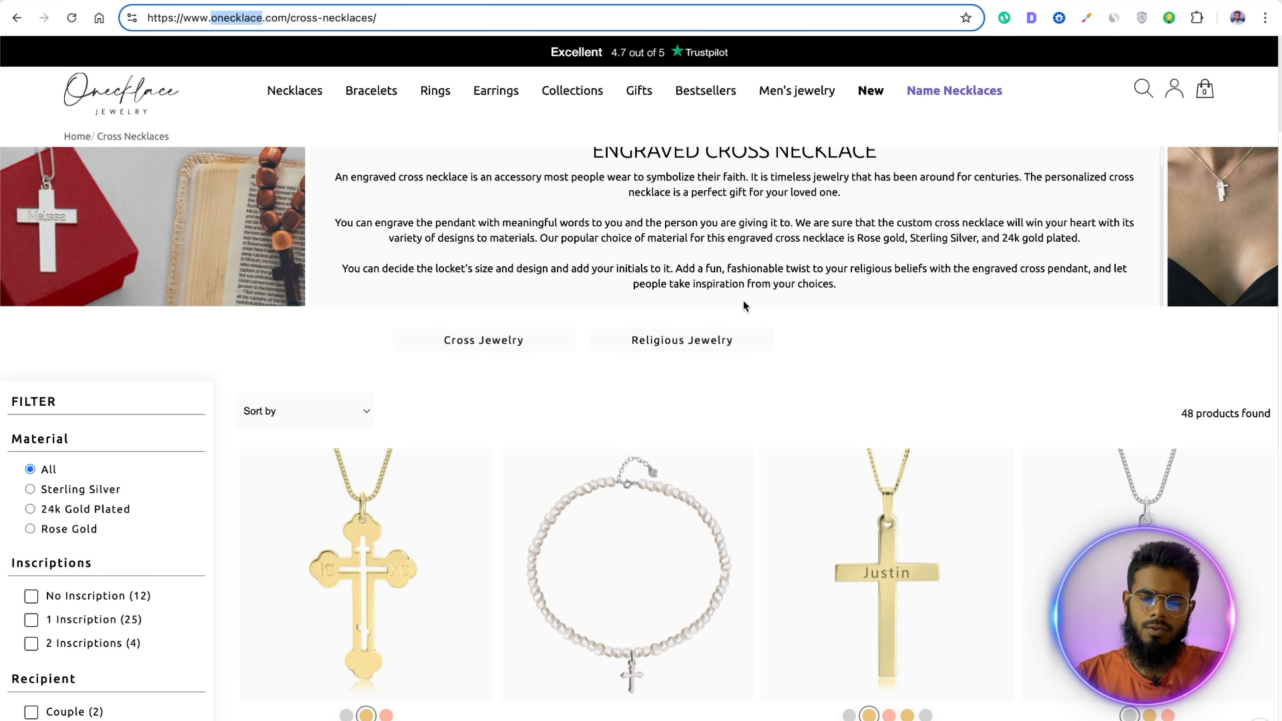
pyautogui.scroll(-1, 747, 308)
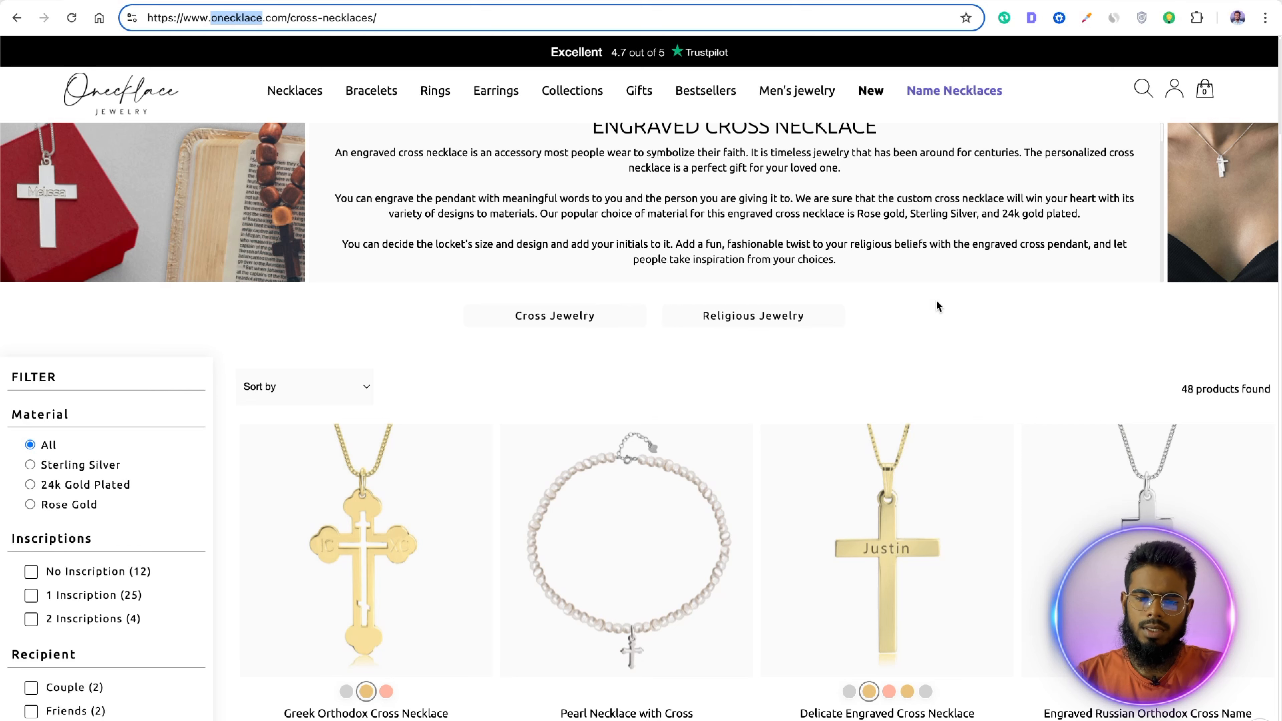
pyautogui.scroll(1, 893, 262)
pyautogui.scroll(-1, 891, 263)
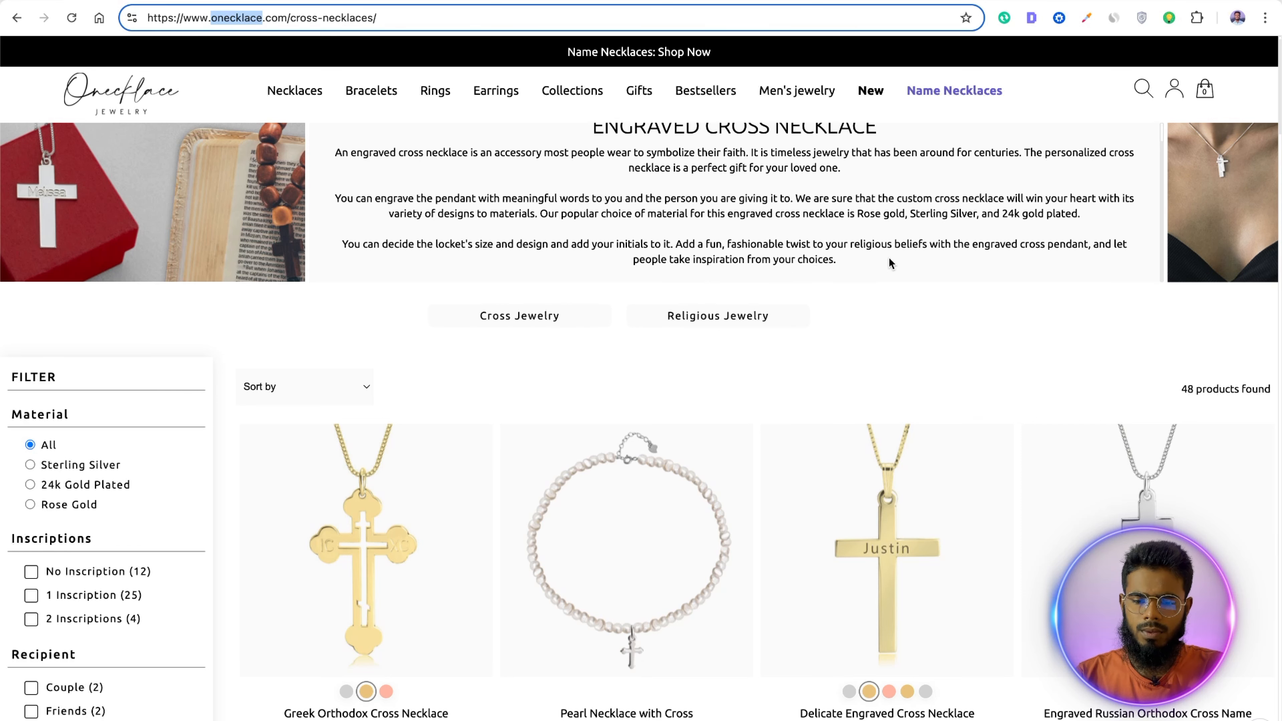
pyautogui.moveTo(779, 213); pyautogui.dragTo(846, 207)
pyautogui.click(869, 210)
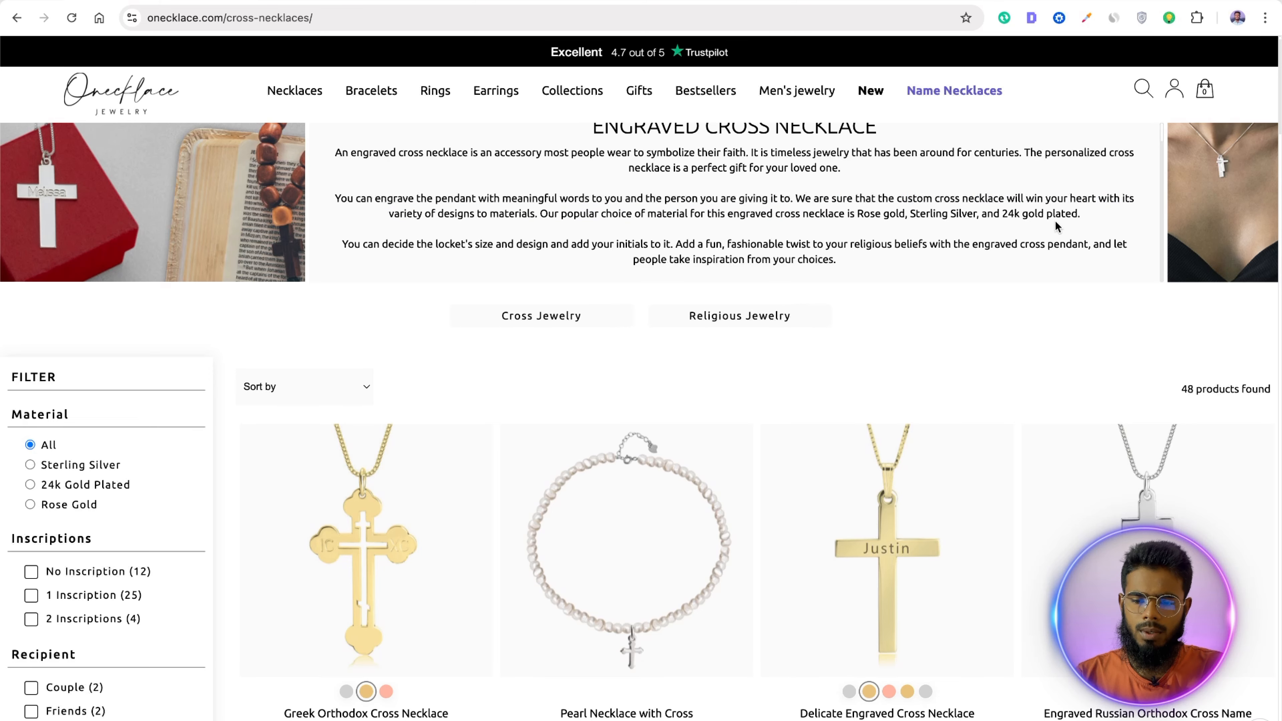
pyautogui.scroll(-5, 903, 210)
pyautogui.scroll(-20, 766, 230)
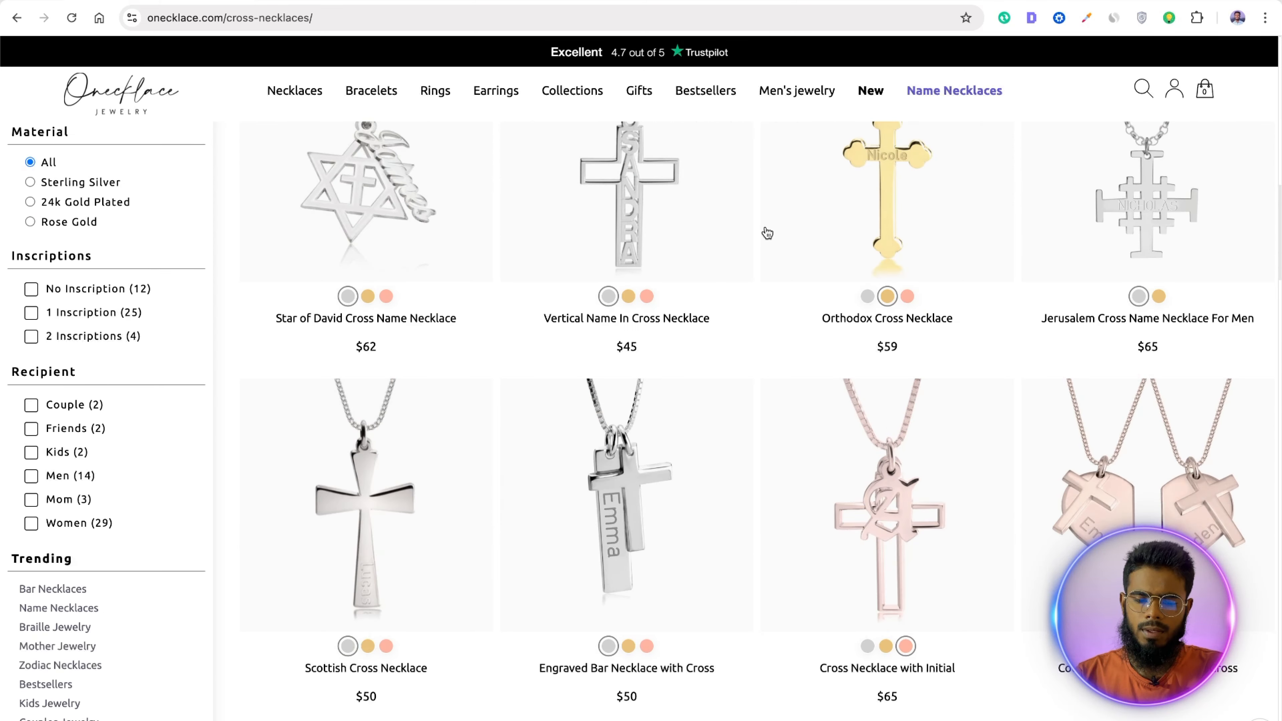
pyautogui.scroll(-20, 765, 230)
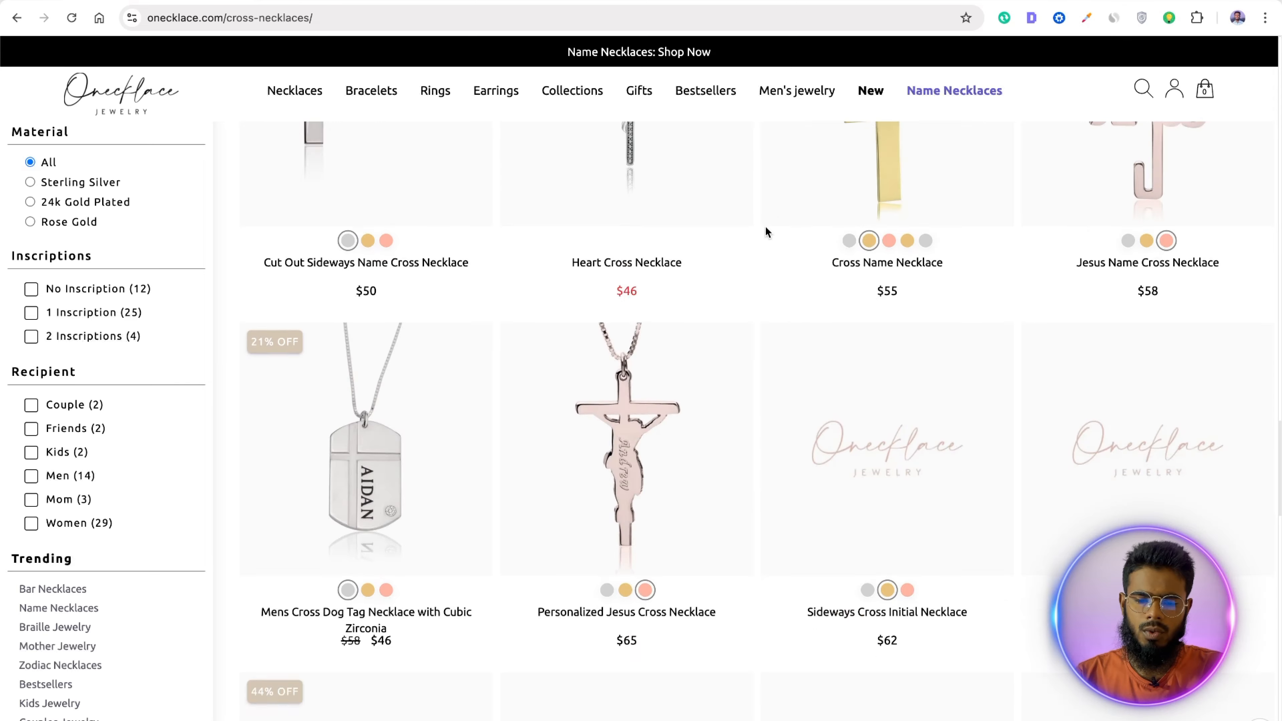
pyautogui.scroll(20, 766, 227)
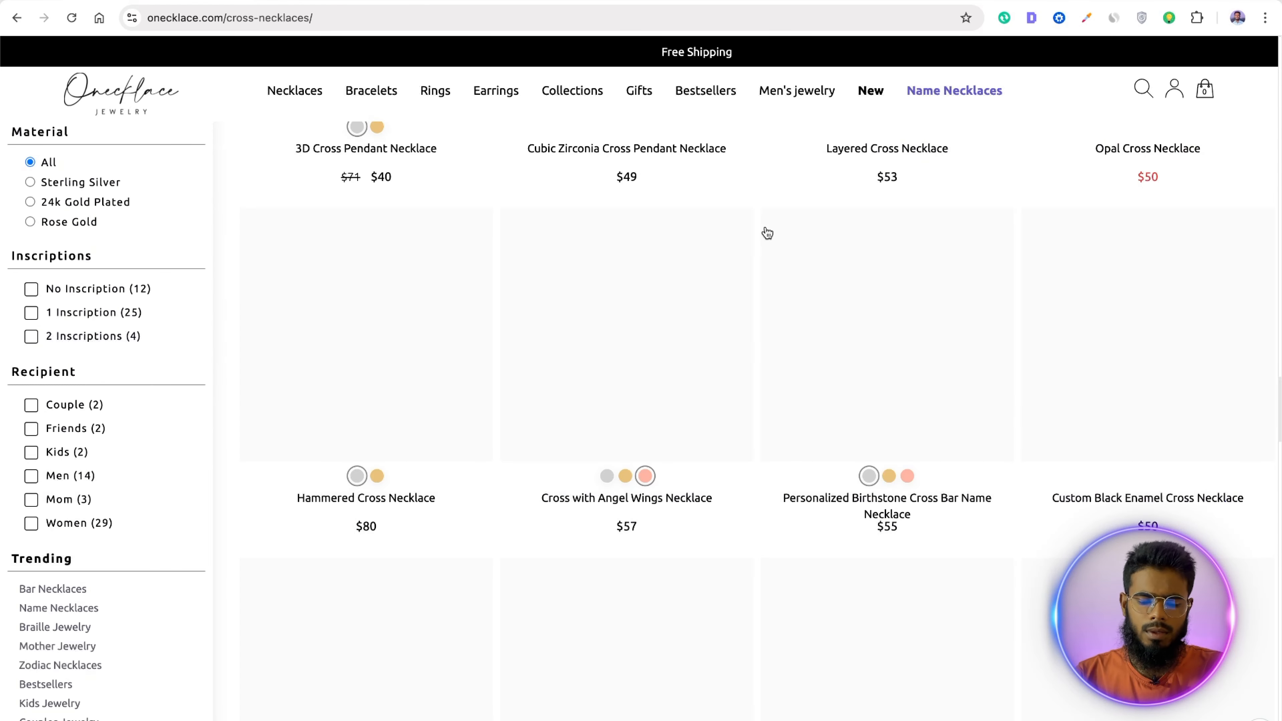
# Step: Search the Cross Necklaces page for "14k gold" and close the search
pyautogui.press('super+f')
pyautogui.write('14k ')
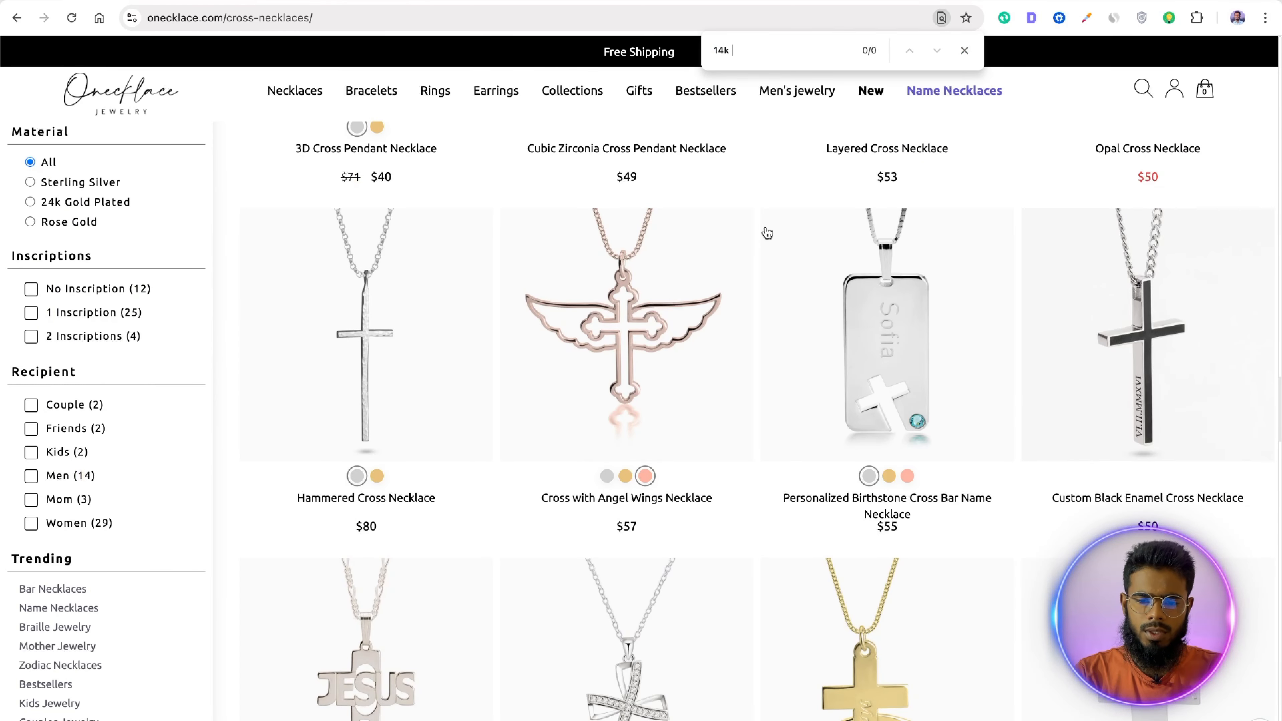
pyautogui.write('gold')
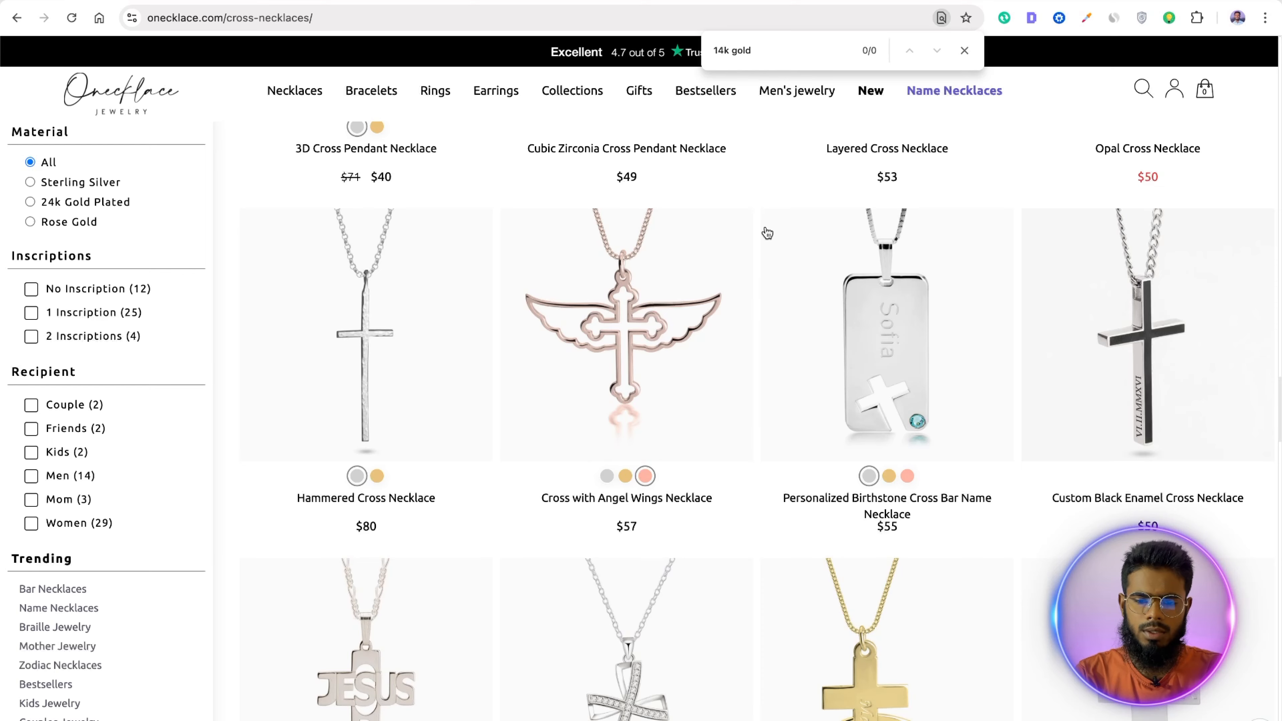
pyautogui.press('super+a')
pyautogui.press('BackSpace')
pyautogui.click(965, 50)
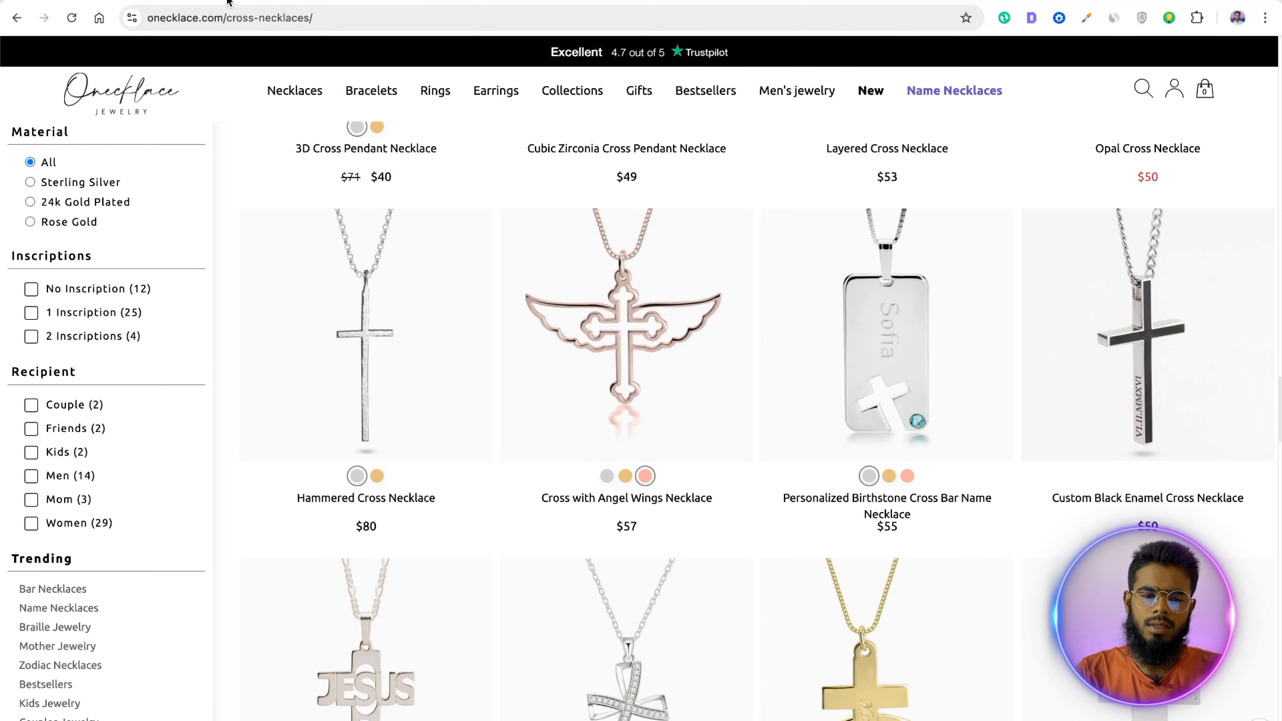
# Step: Search the Cross Necklaces page for the Semrush keyword "sterling silver cross for necklace", and shorten the search to "sterling"
pyautogui.hotkey('ctrl', 'Tab')
pyautogui.scroll(-2, 494, 334)
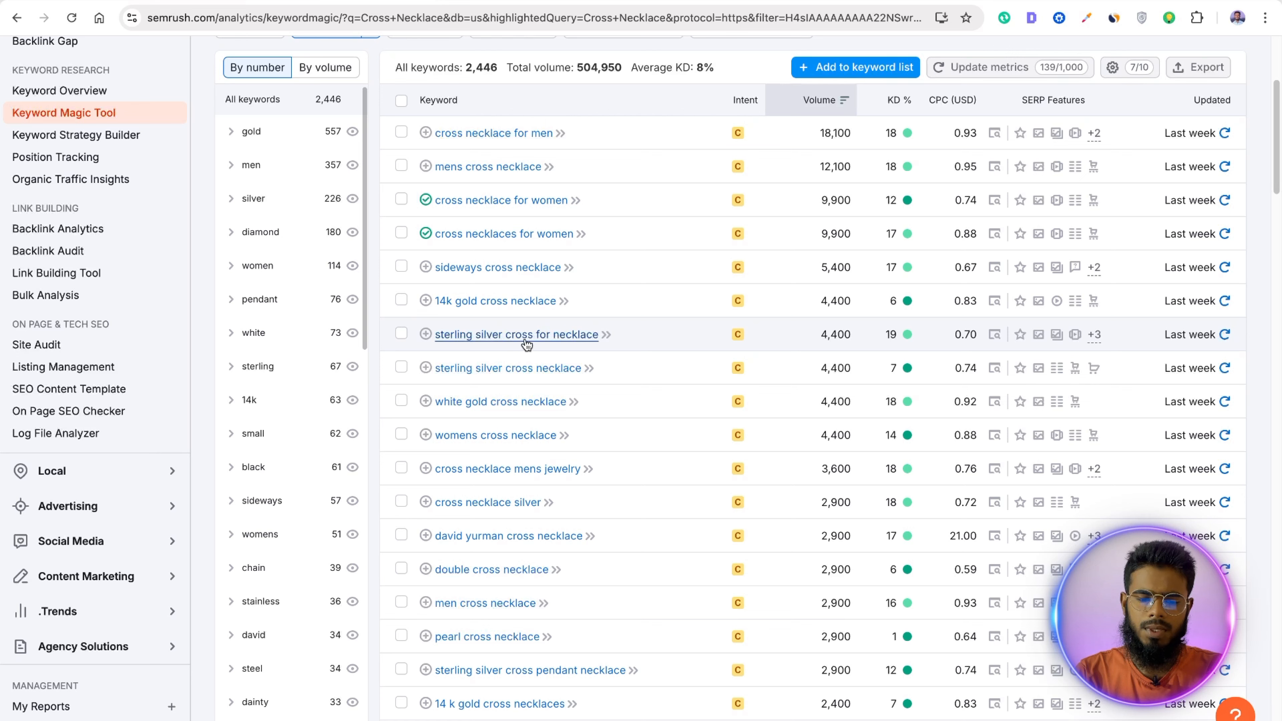
pyautogui.tripleClick(647, 334)
pyautogui.hotkey('ctrl', 'c')
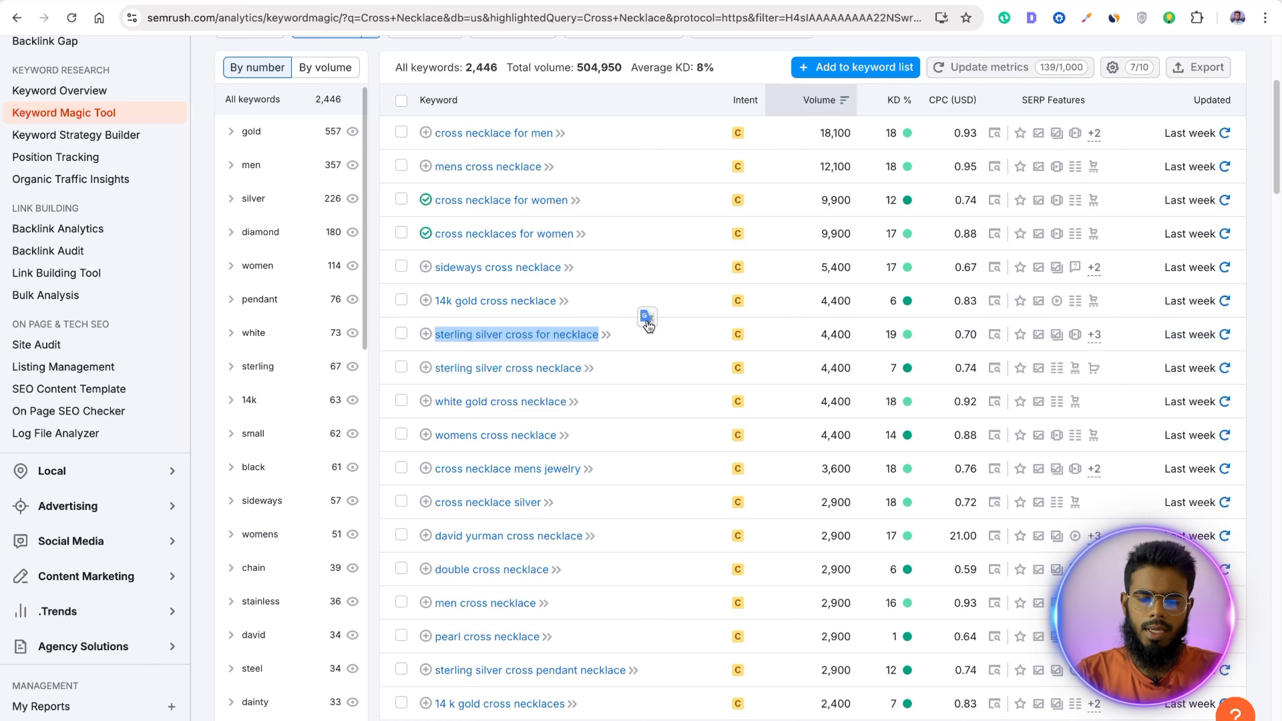
pyautogui.hotkey('ctrl', 'shift', 'Tab')
pyautogui.hotkey('ctrl', 'f')
pyautogui.hotkey('ctrl', 'v')
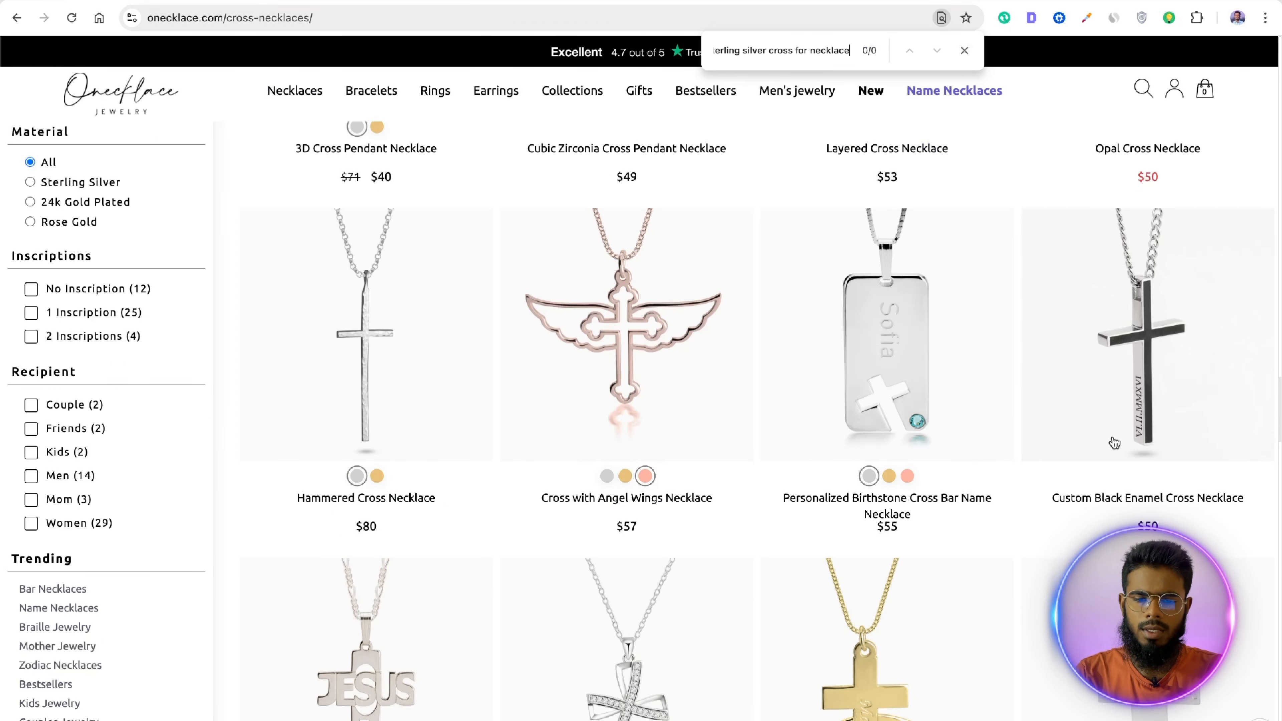
pyautogui.moveTo(744, 50); pyautogui.dragTo(852, 51)
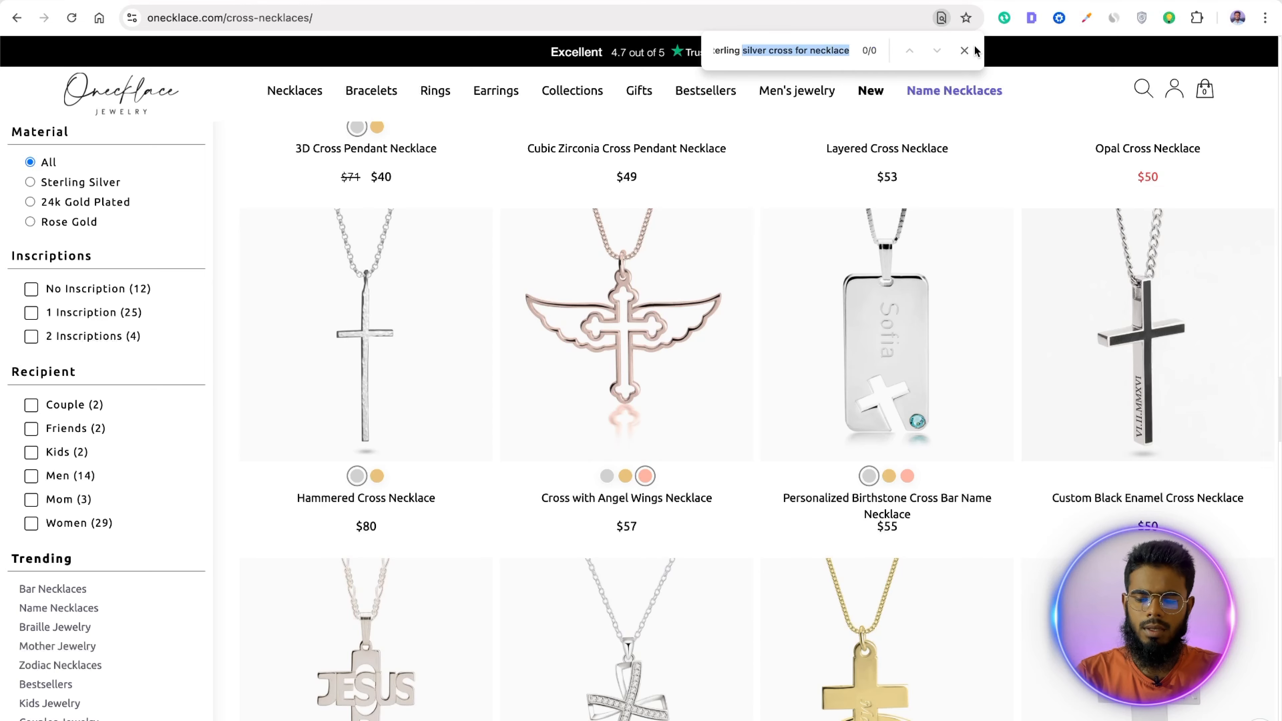
pyautogui.press('BackSpace')
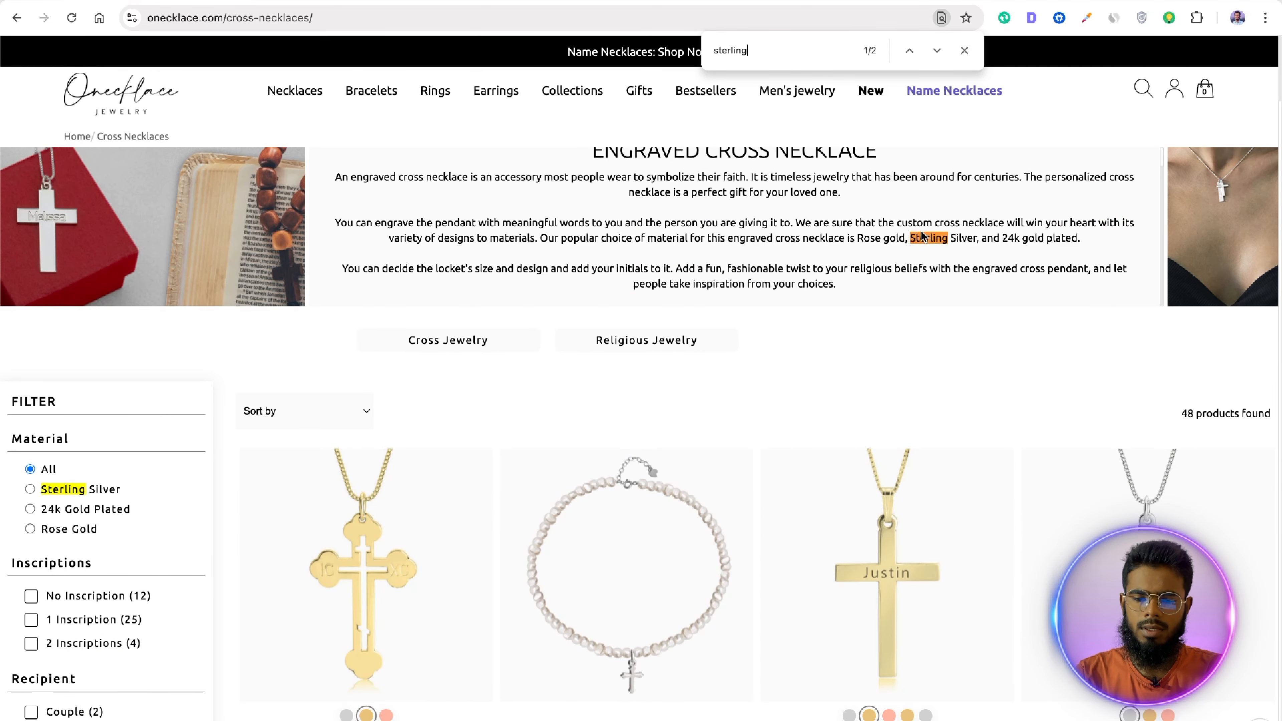
# Step: Add "sterling silver cross for necklace", "sterling silver cross necklace" and "white gold cross necklace" to the Semrush keyword list
pyautogui.click(964, 50)
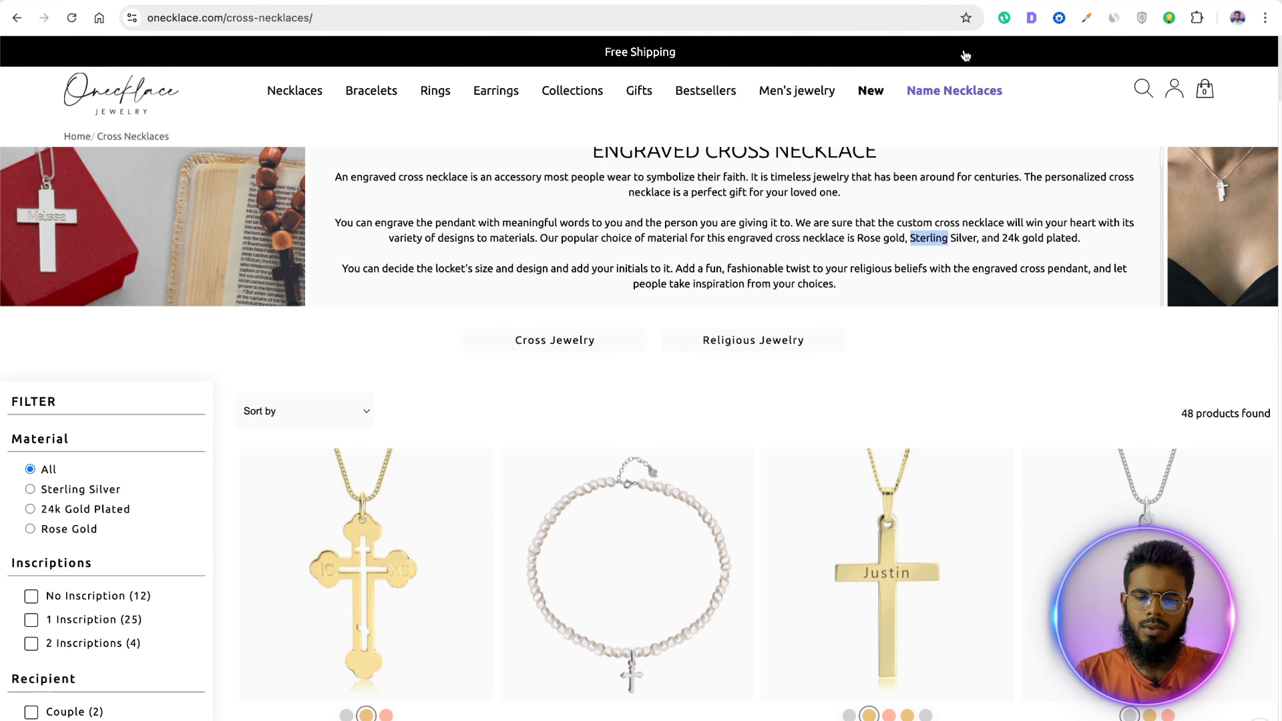
pyautogui.hotkey('ctrl', 'shift', 'Tab')
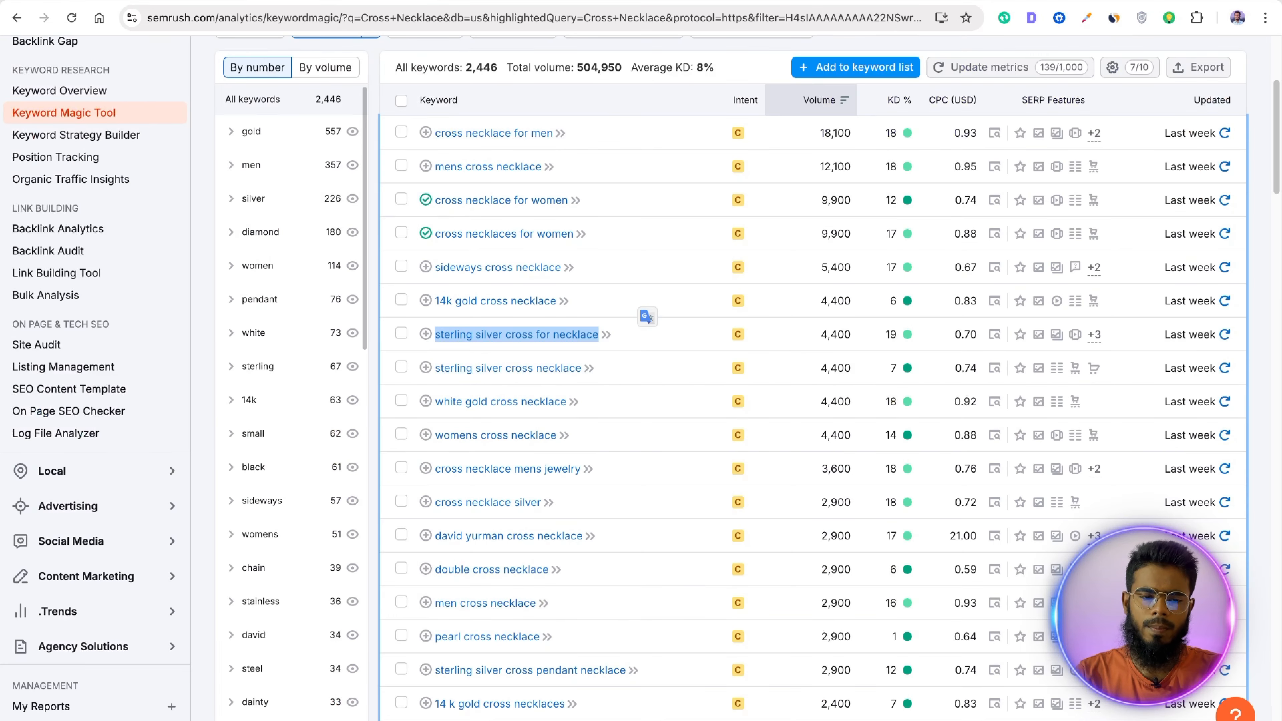
pyautogui.click(639, 342)
pyautogui.click(426, 334)
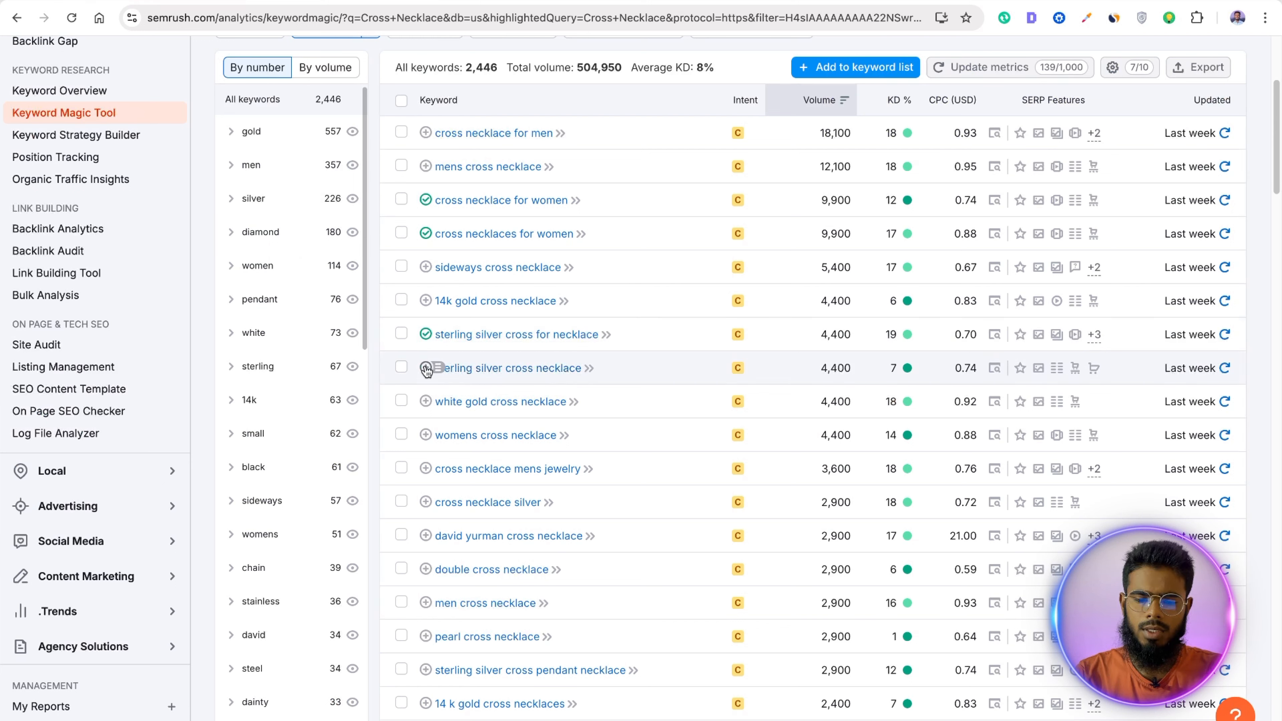
pyautogui.scroll(-2, 676, 361)
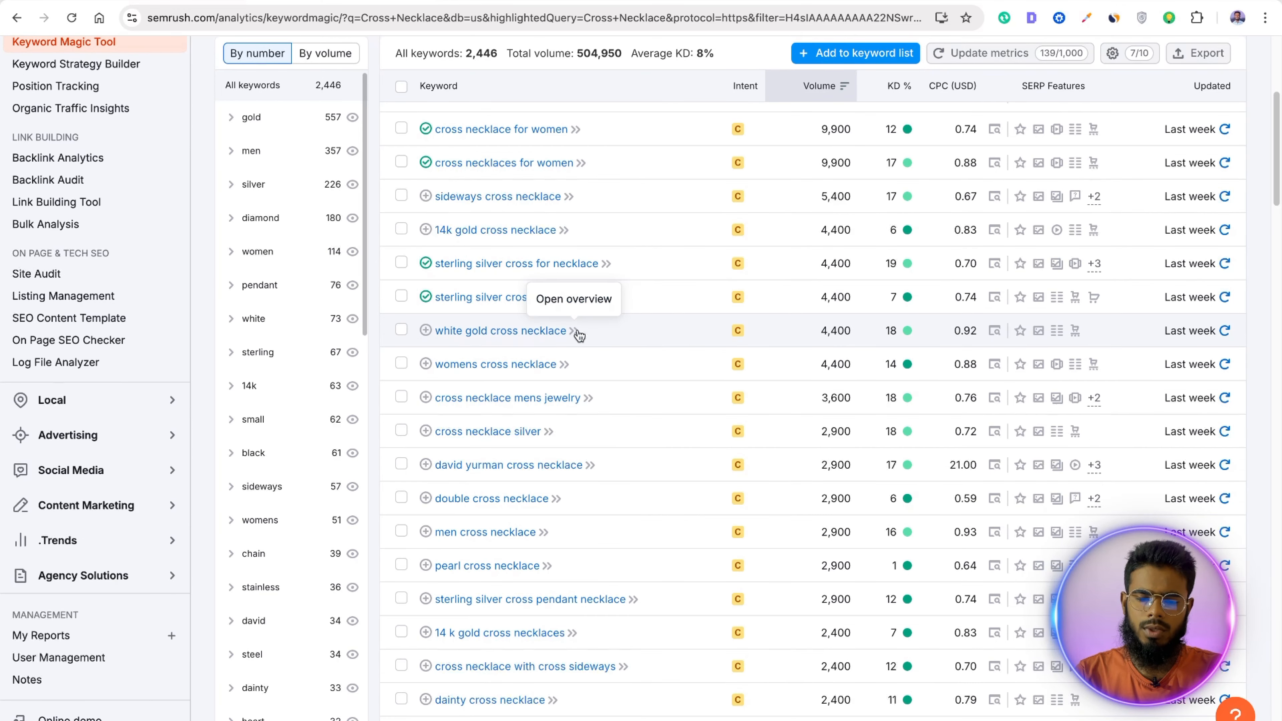
pyautogui.click(426, 330)
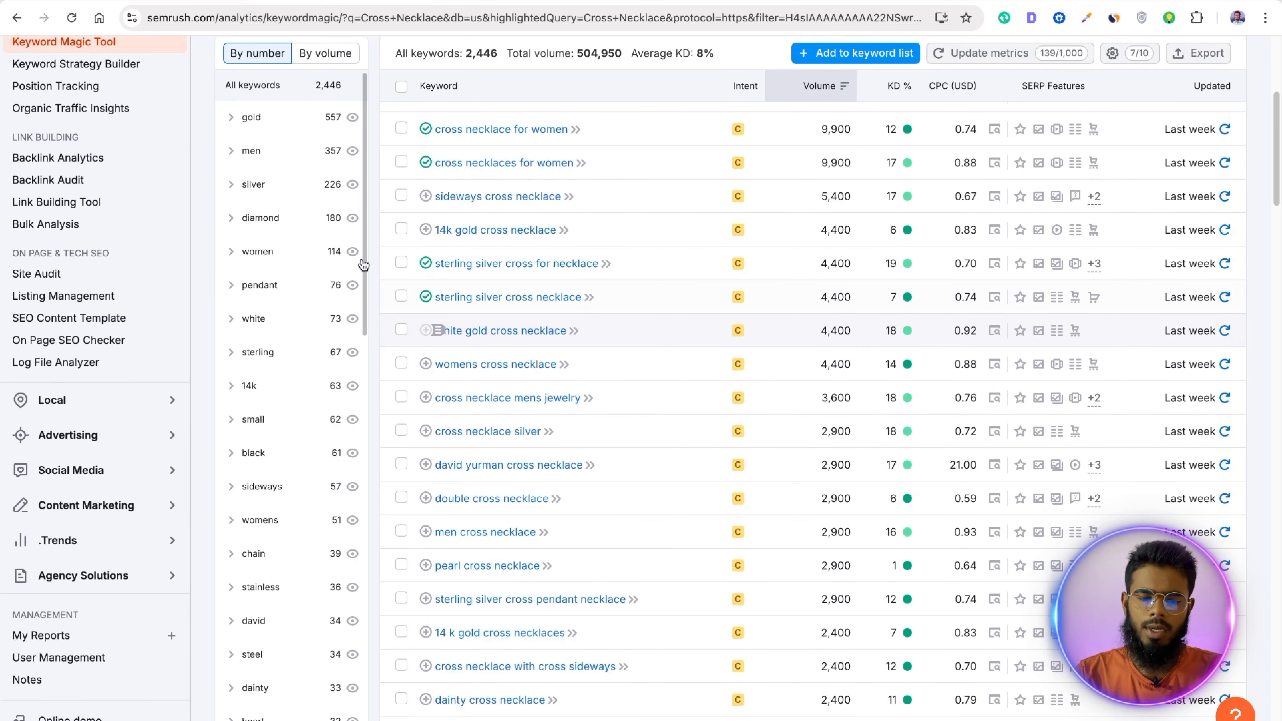
# Step: Check the store's Cross Necklaces products, and add "womens cross necklace" and "cross necklace silver" to the Semrush keyword list
pyautogui.click(144, 1)
pyautogui.scroll(-3, 647, 472)
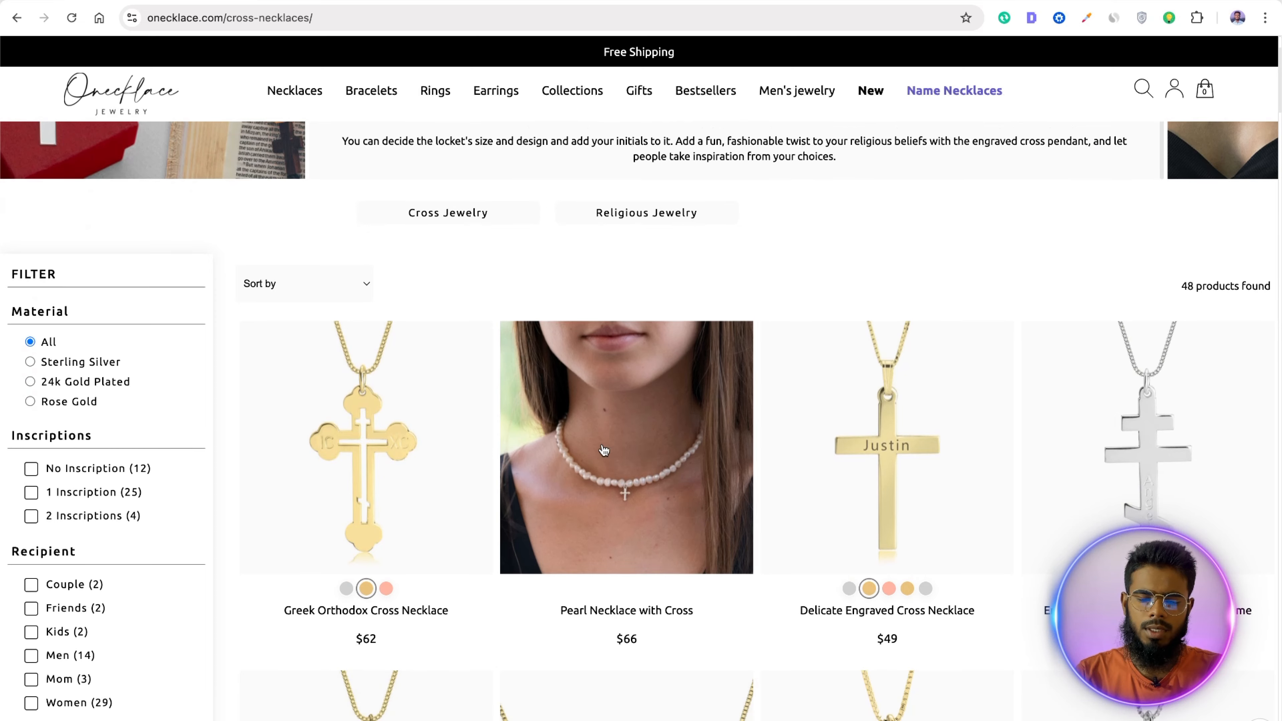
pyautogui.click(323, 1)
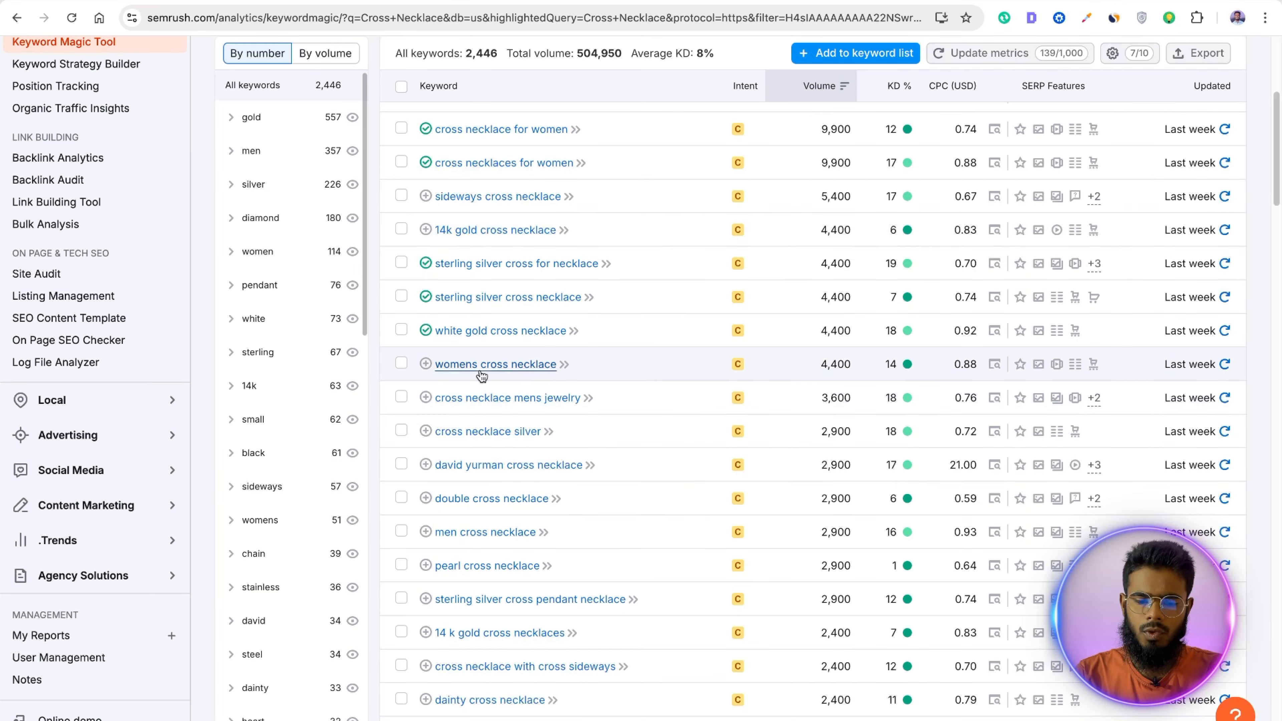
pyautogui.click(425, 364)
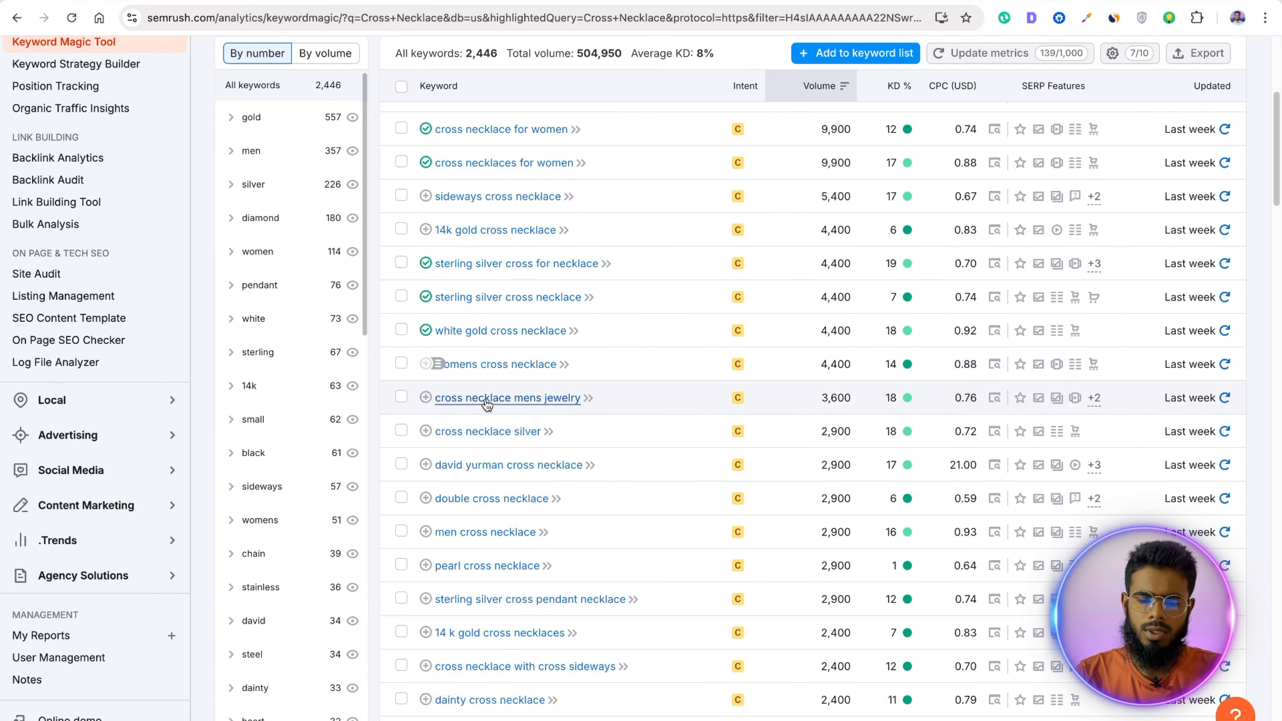
pyautogui.scroll(-2, 560, 359)
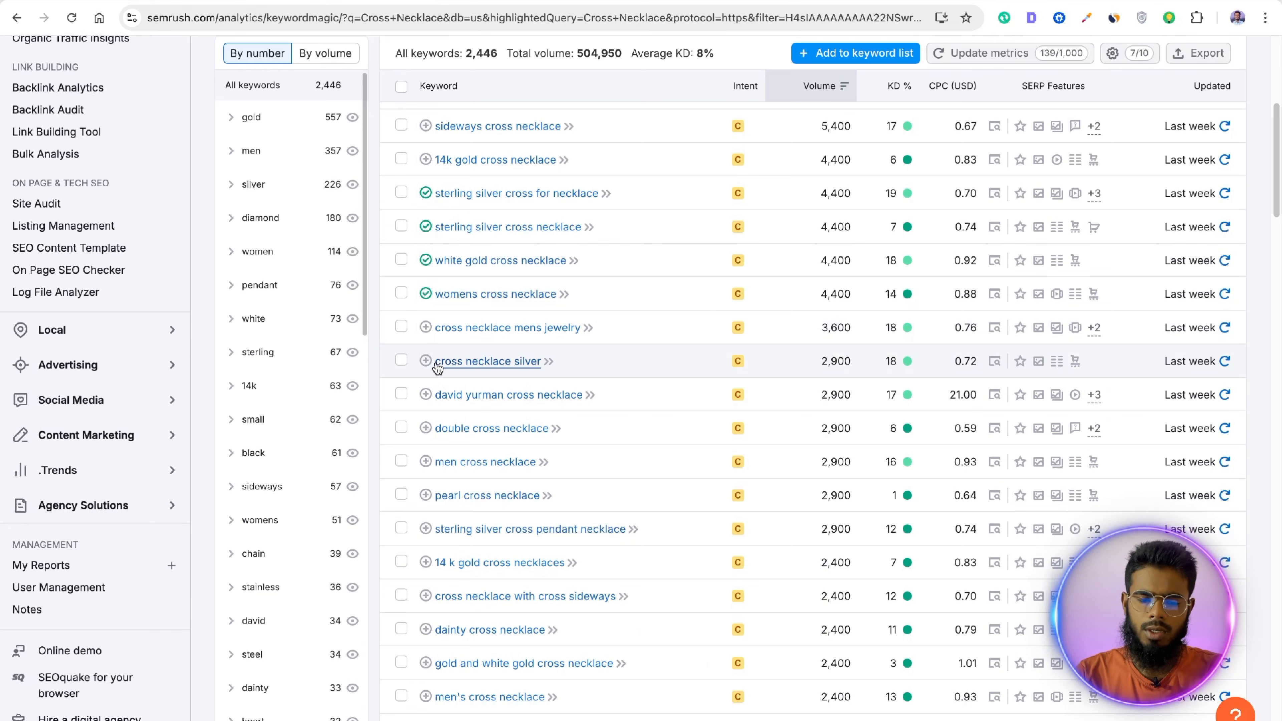
pyautogui.click(425, 360)
# Step: Search the store's Cross Necklaces page for the keyword "double cross necklace", shorten the search to "double", and close it
pyautogui.scroll(-2, 530, 360)
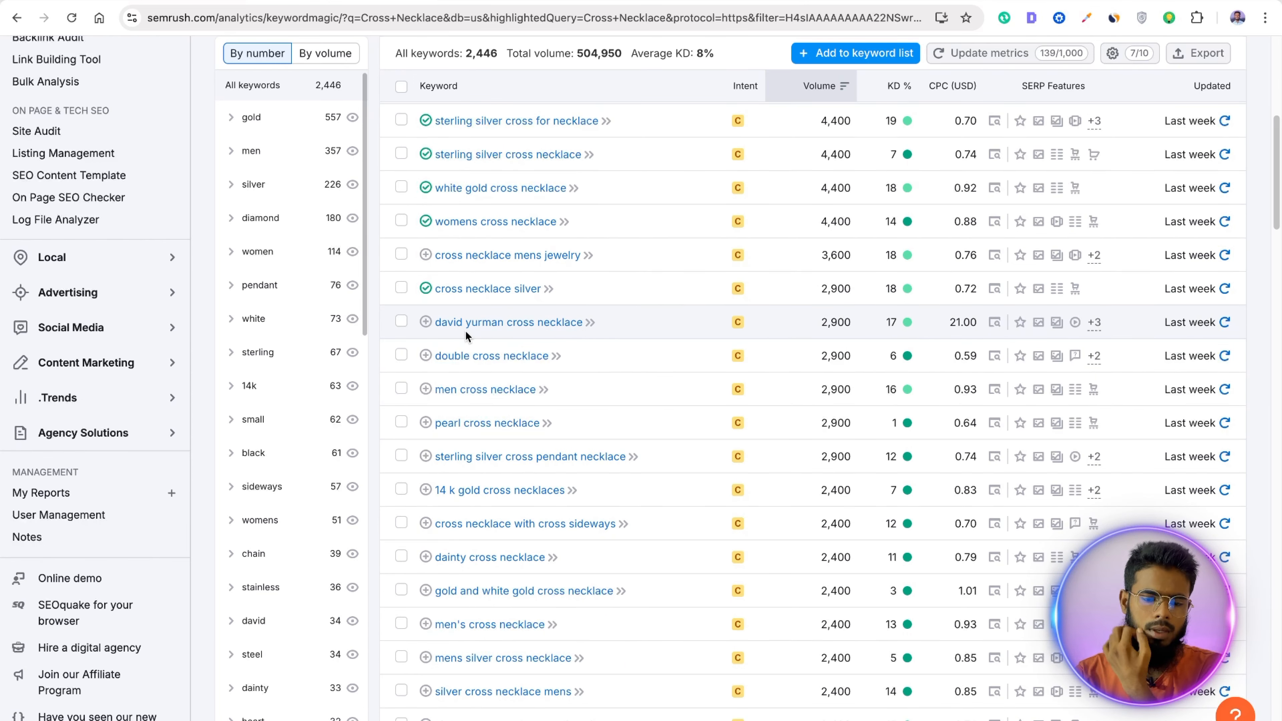
pyautogui.scroll(-1, 466, 344)
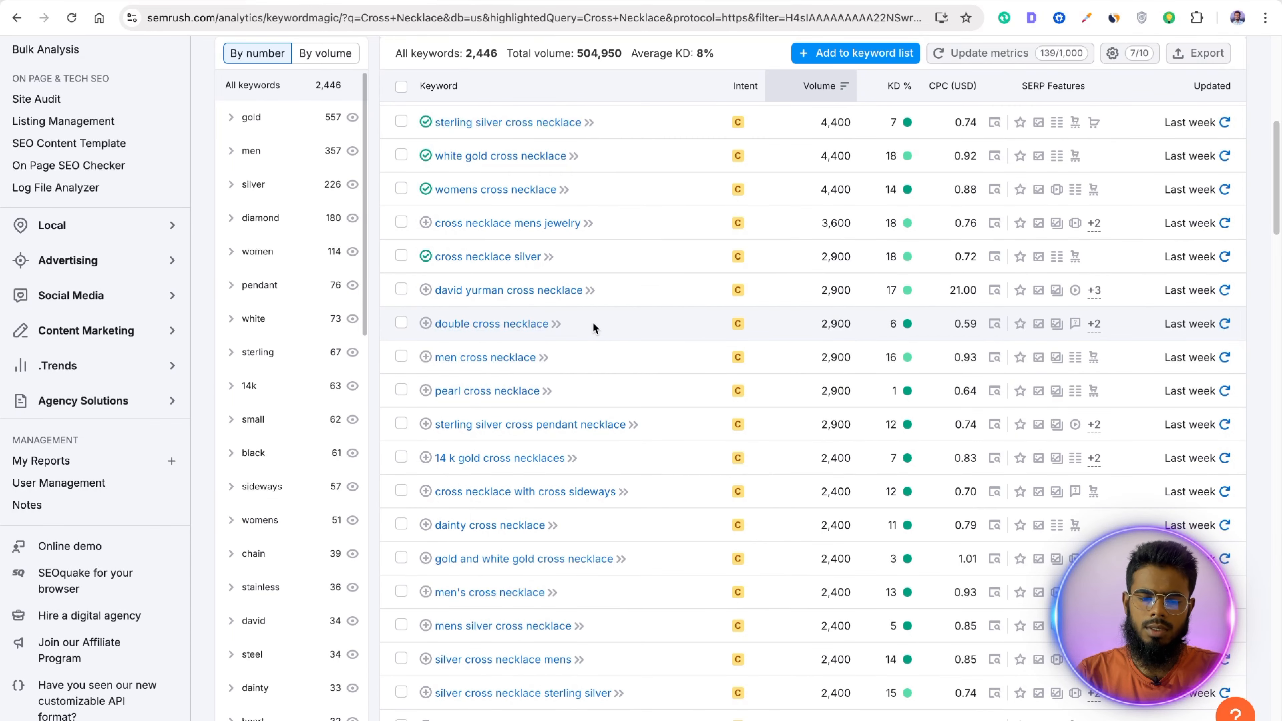
pyautogui.moveTo(593, 322); pyautogui.dragTo(590, 309)
pyautogui.press('super+c')
pyautogui.click(237, 1)
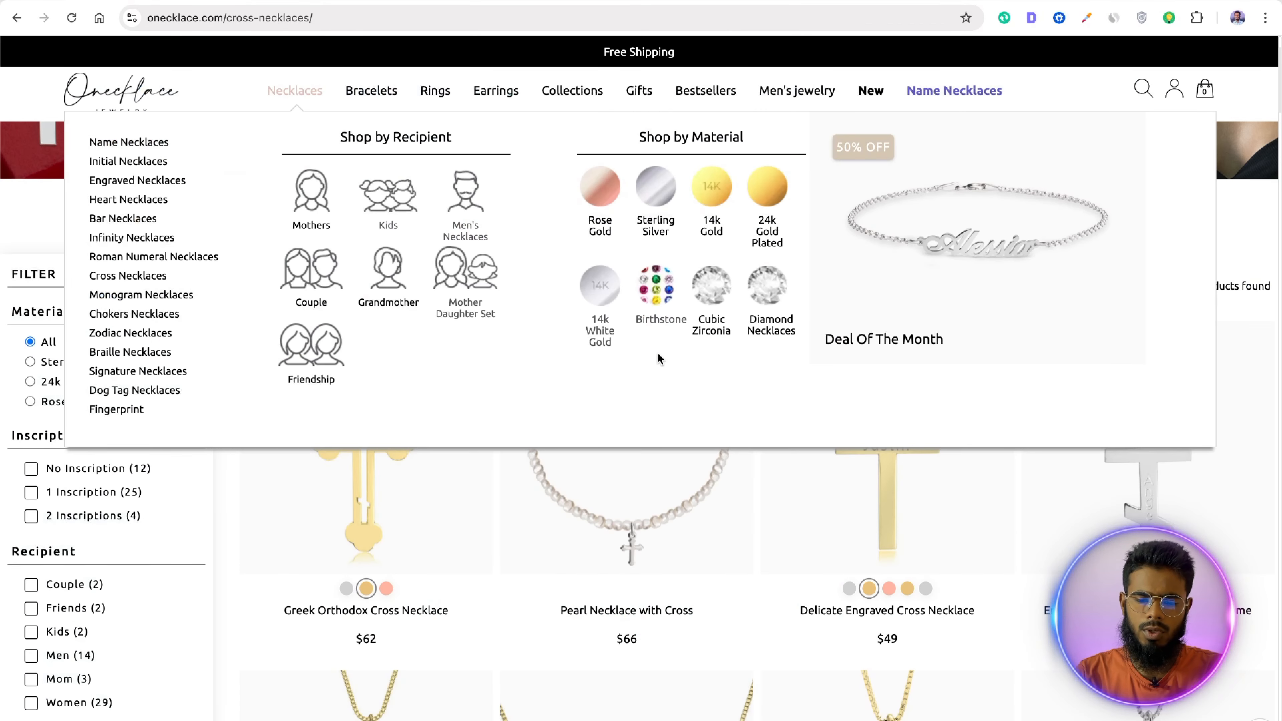
pyautogui.press('super+f')
pyautogui.press('super+v')
pyautogui.moveTo(744, 47); pyautogui.dragTo(848, 49)
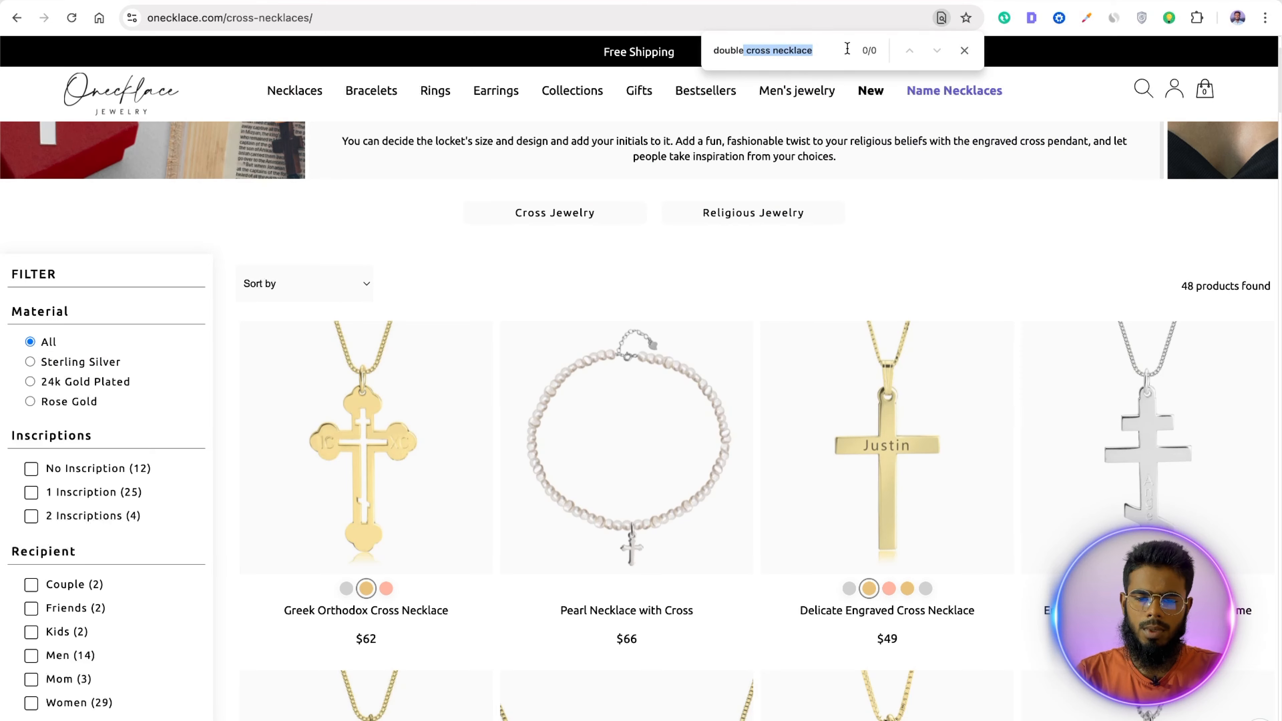
pyautogui.press('BackSpace')
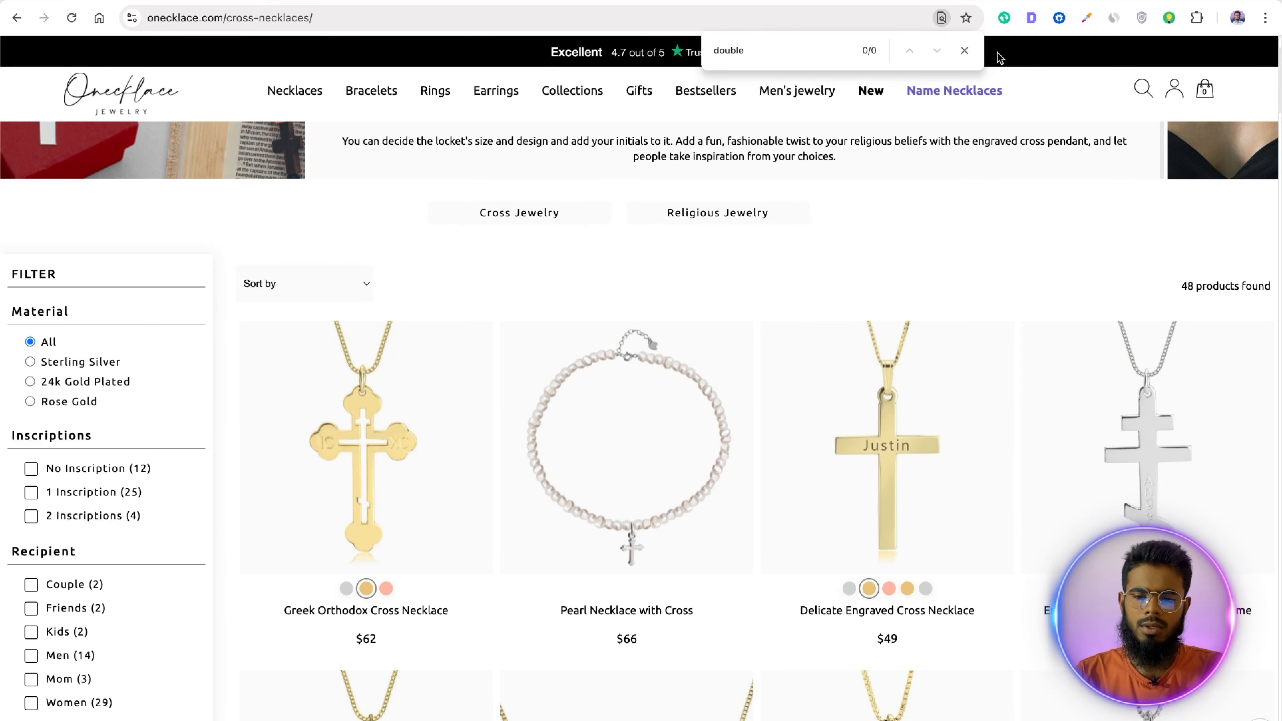
pyautogui.click(964, 50)
# Step: Return to the Semrush keyword results and add "pearl cross necklace" to the keyword list
pyautogui.click(353, 2)
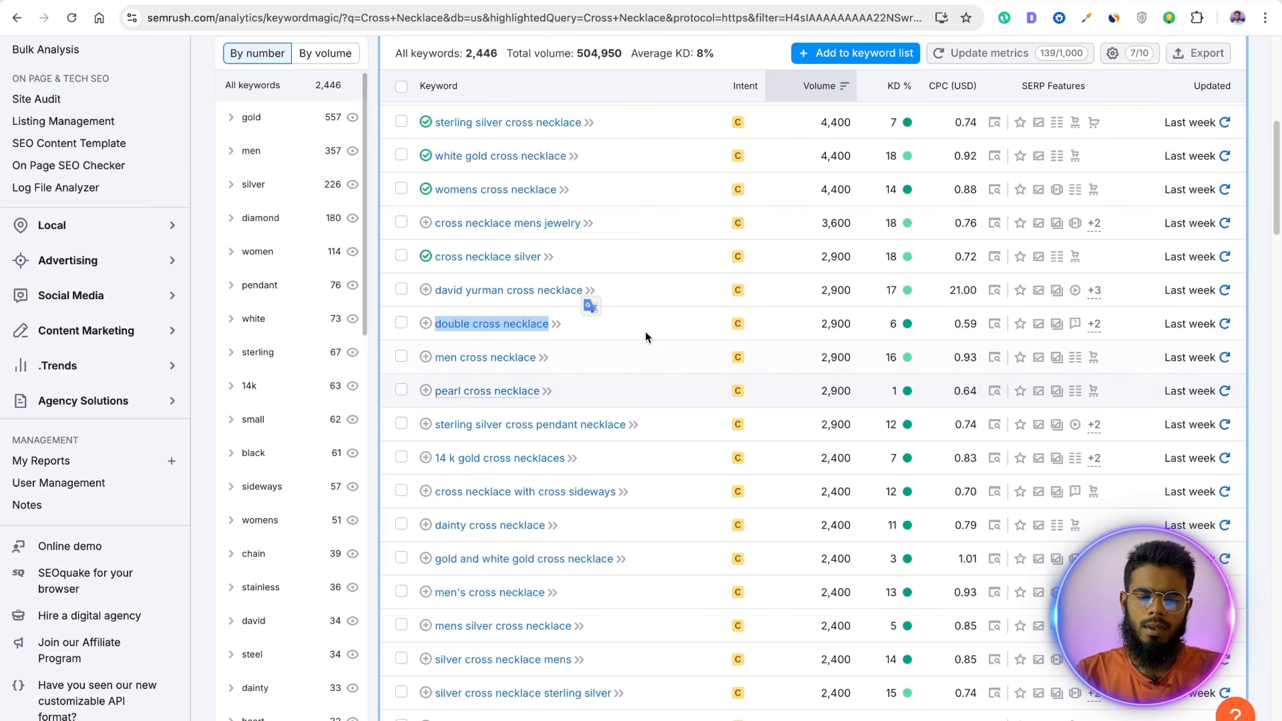
pyautogui.click(616, 347)
pyautogui.scroll(-2, 582, 343)
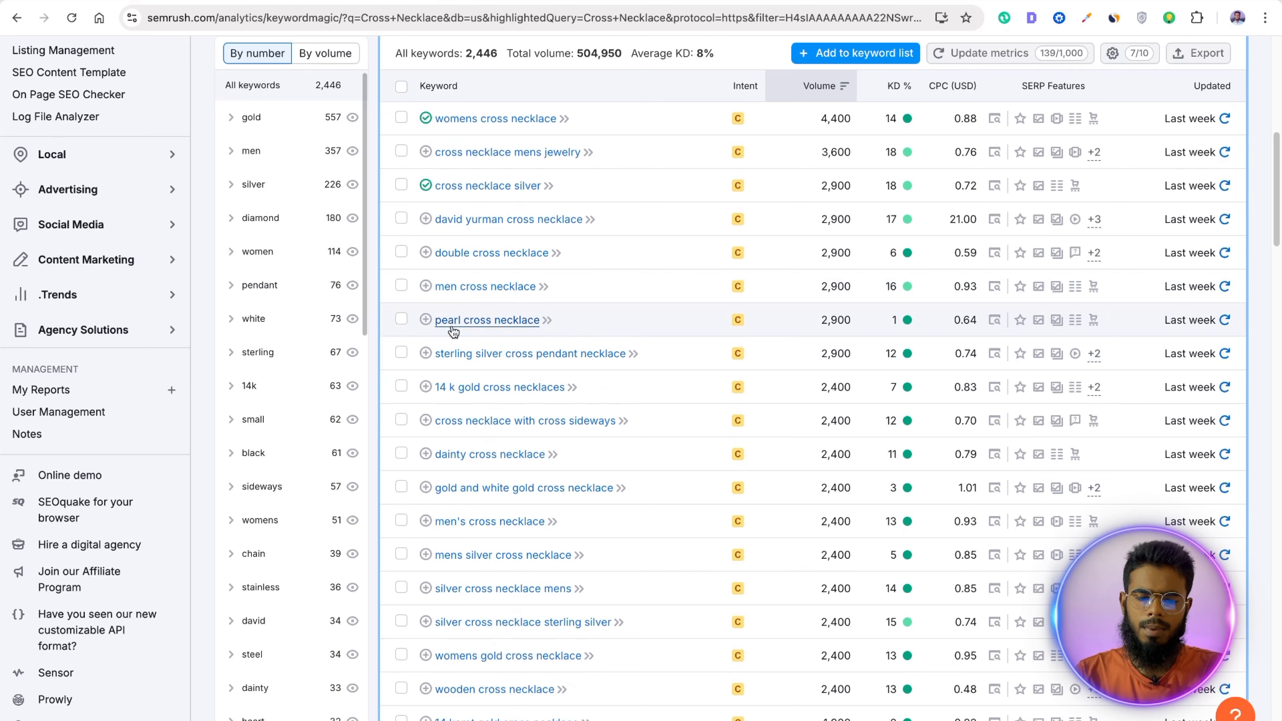
pyautogui.click(425, 319)
# Step: Search the Cross Necklaces page for "pendant necklace", and add "sterling silver cross pendant necklace" to the Semrush keyword list
pyautogui.scroll(-2, 454, 319)
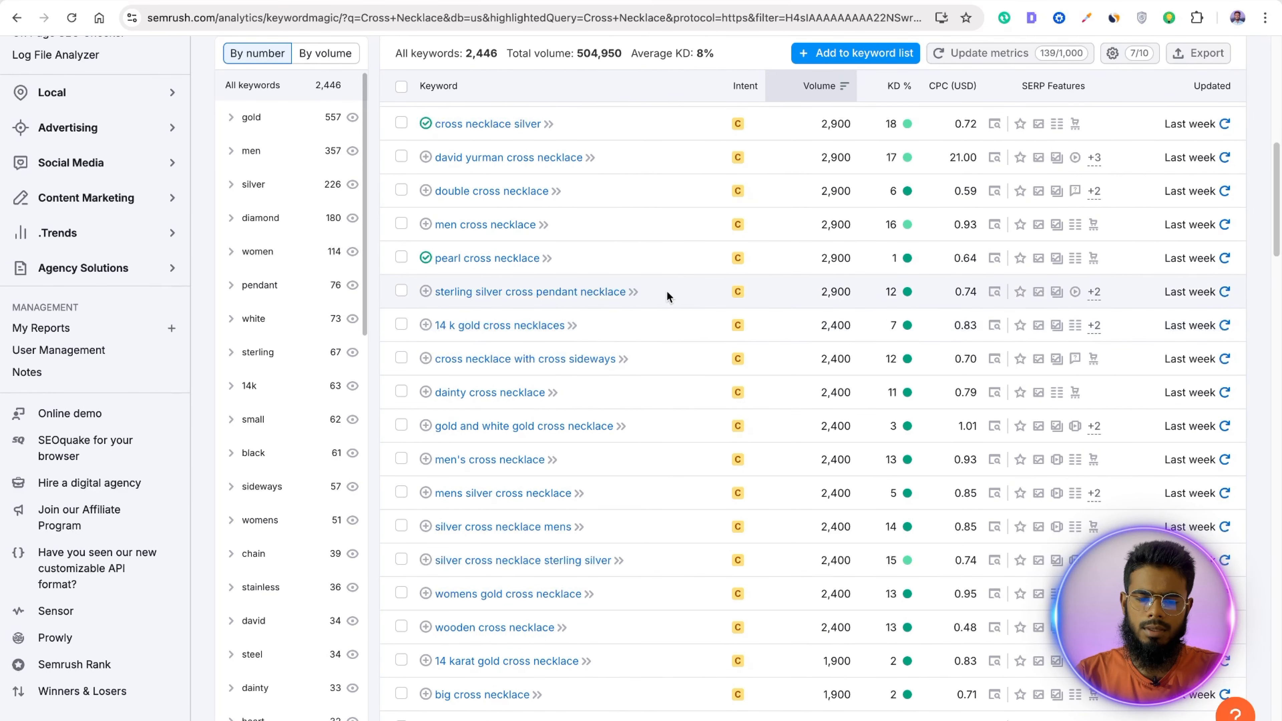
pyautogui.moveTo(661, 291); pyautogui.dragTo(538, 296)
pyautogui.press('super+c')
pyautogui.click(147, 1)
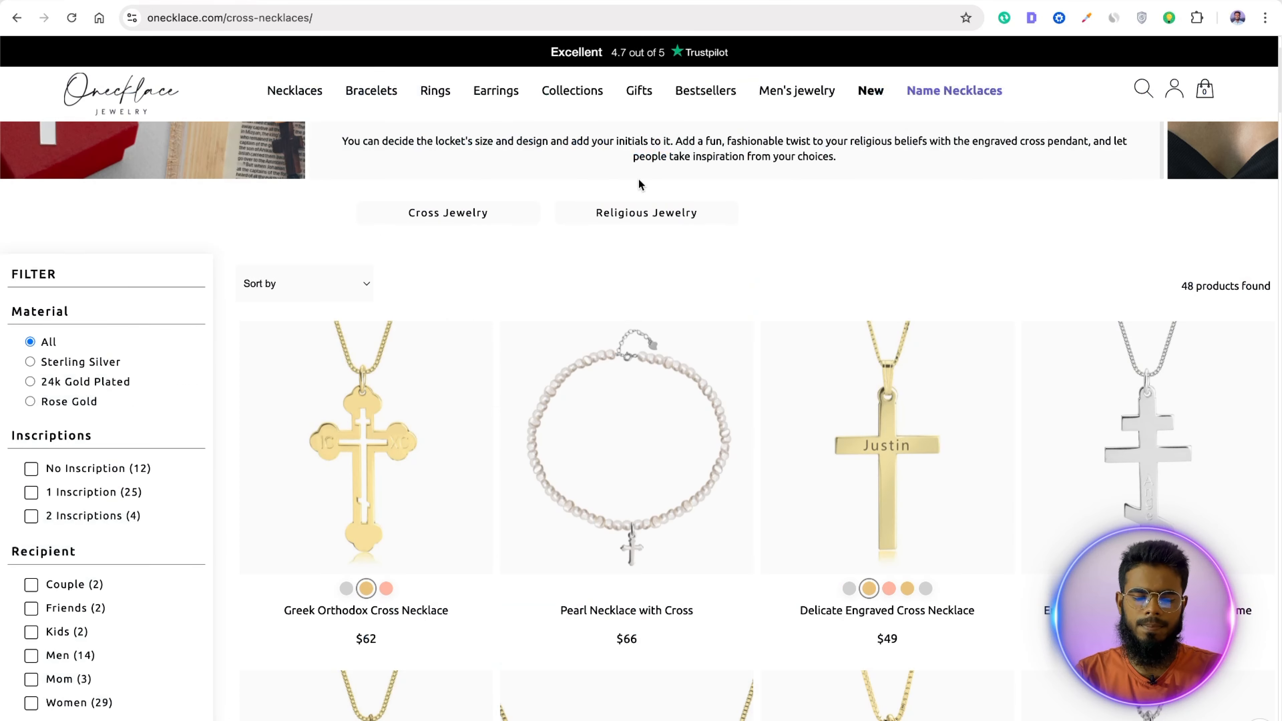
pyautogui.press('super+f')
pyautogui.press('super+v')
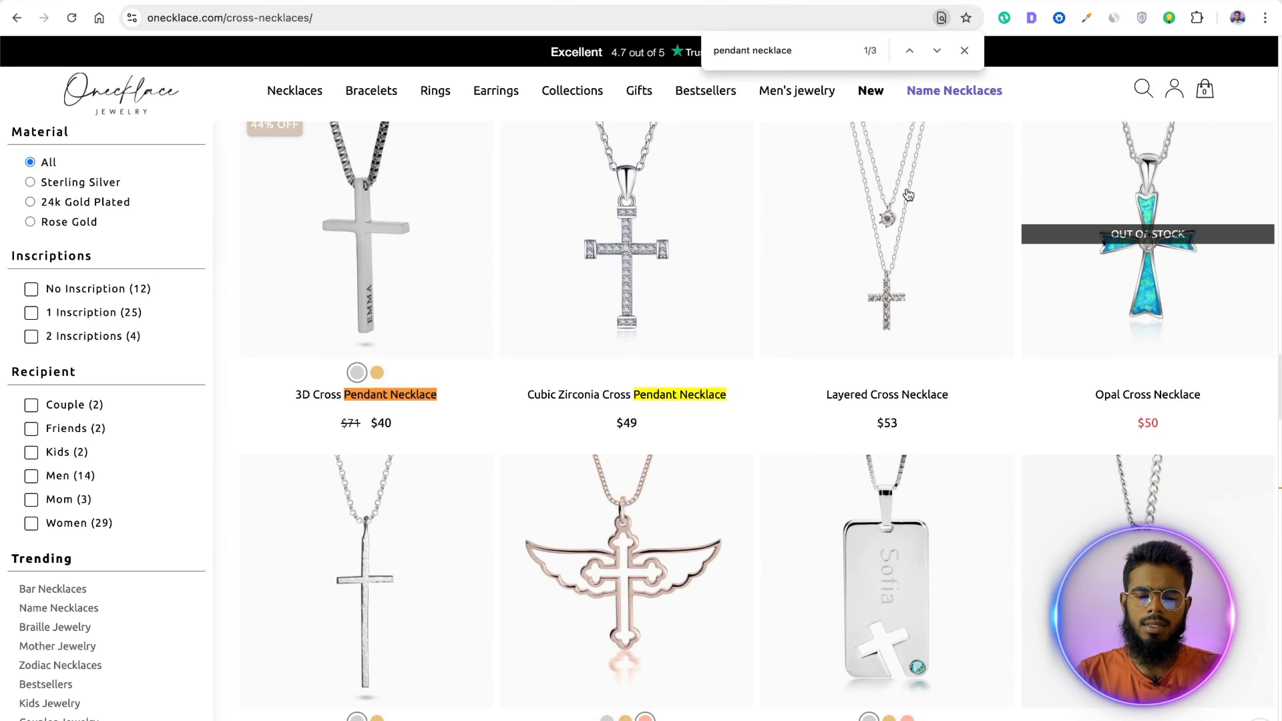
pyautogui.click(965, 50)
pyautogui.click(298, 3)
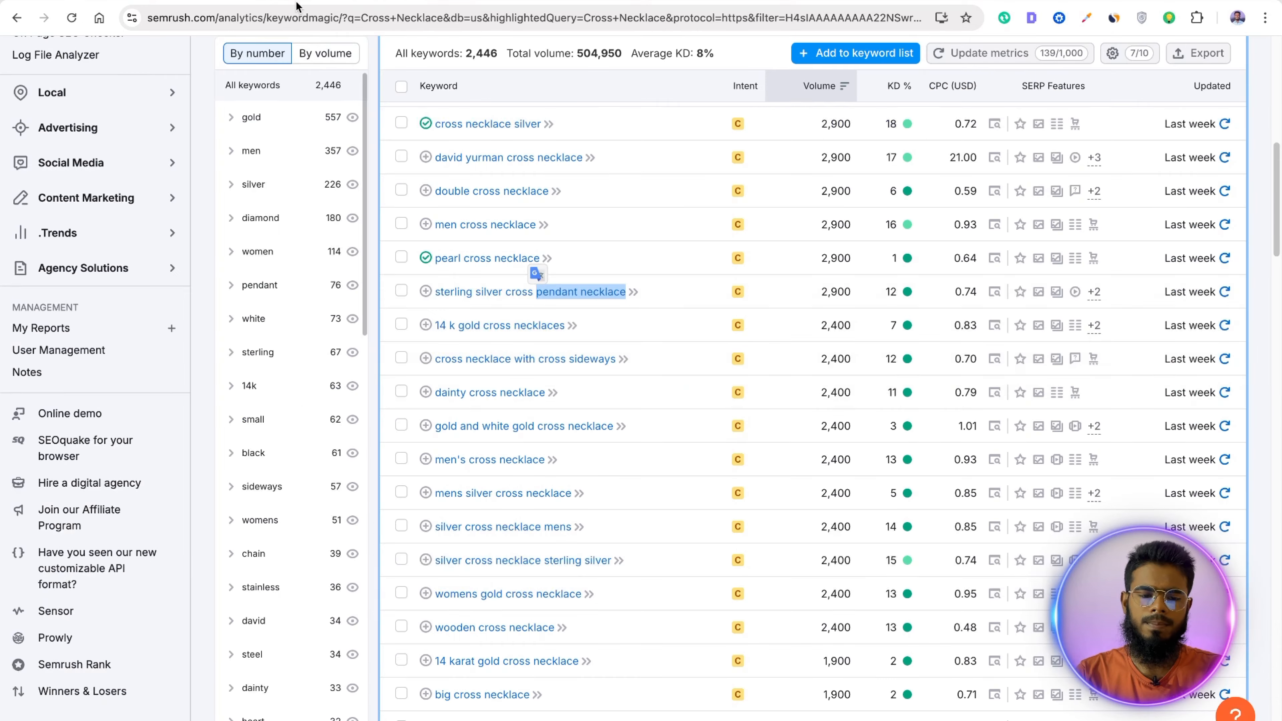
pyautogui.scroll(-2, 658, 327)
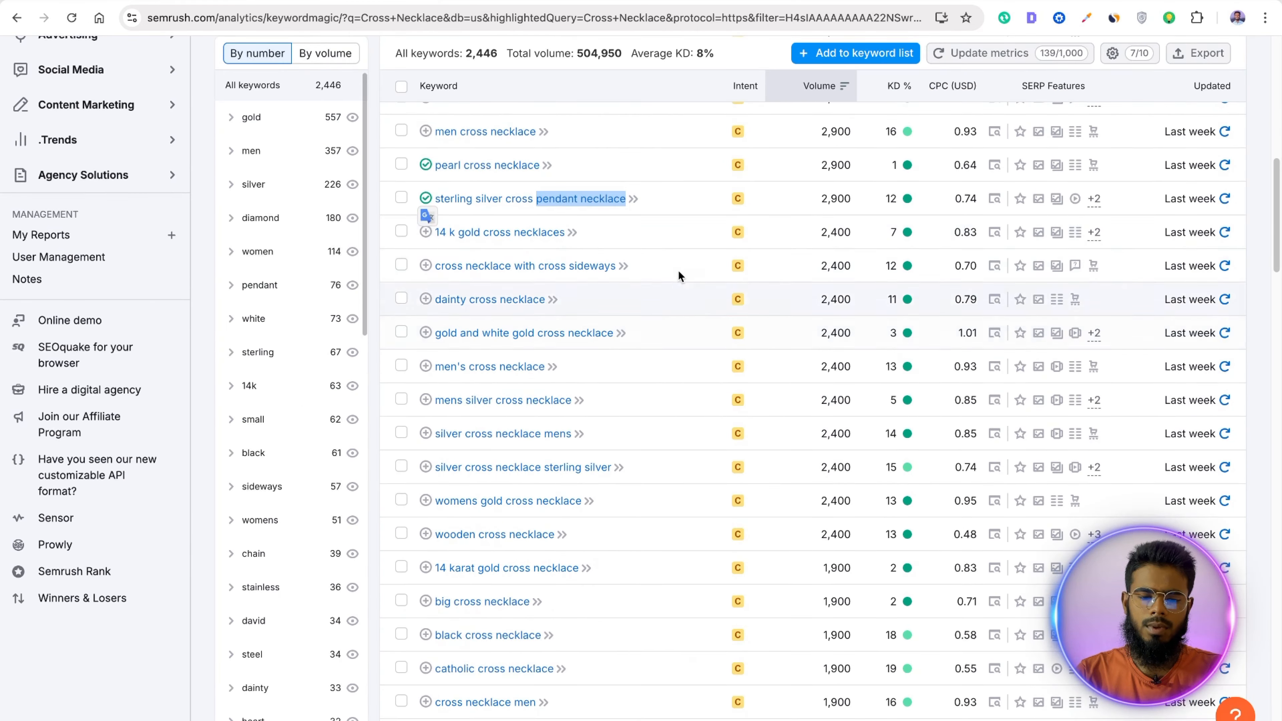
pyautogui.click(679, 273)
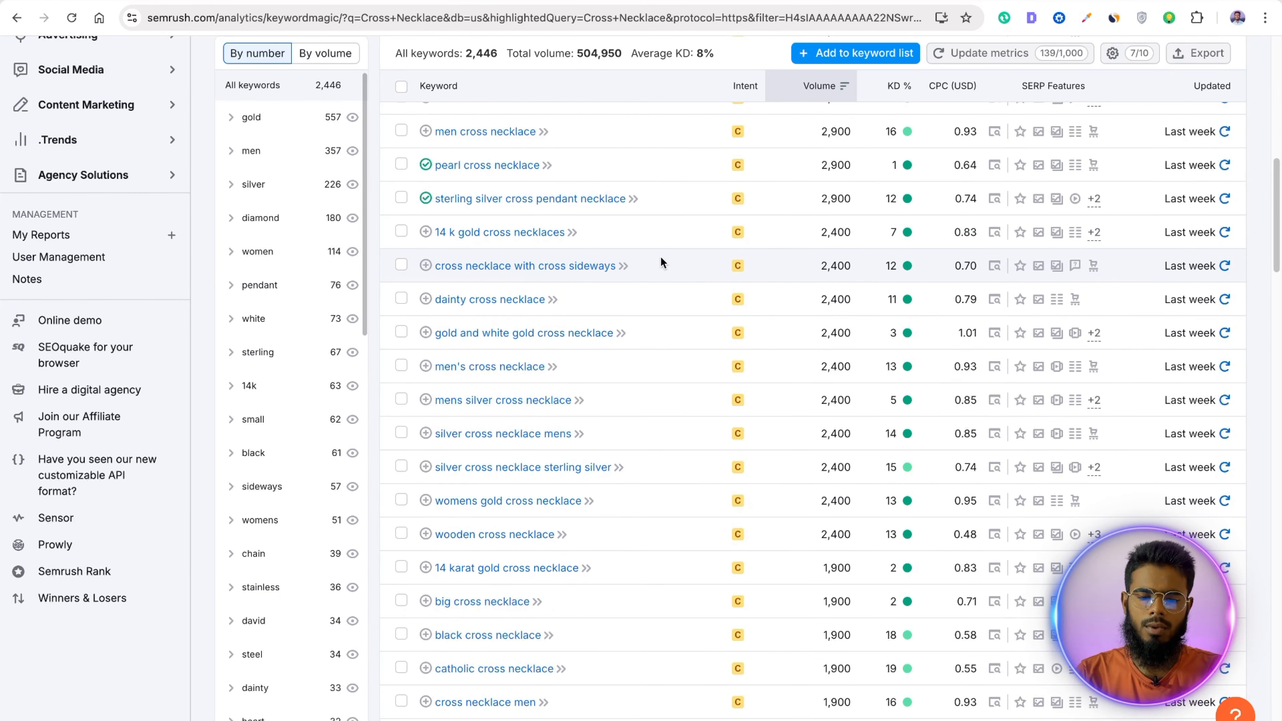
# Step: Search the Cross Necklaces page for "cross sideways" shortened to "sideways", and add "cross necklace with cross sideways" to the Semrush keyword list
pyautogui.moveTo(663, 263); pyautogui.dragTo(539, 266)
pyautogui.press('super+c')
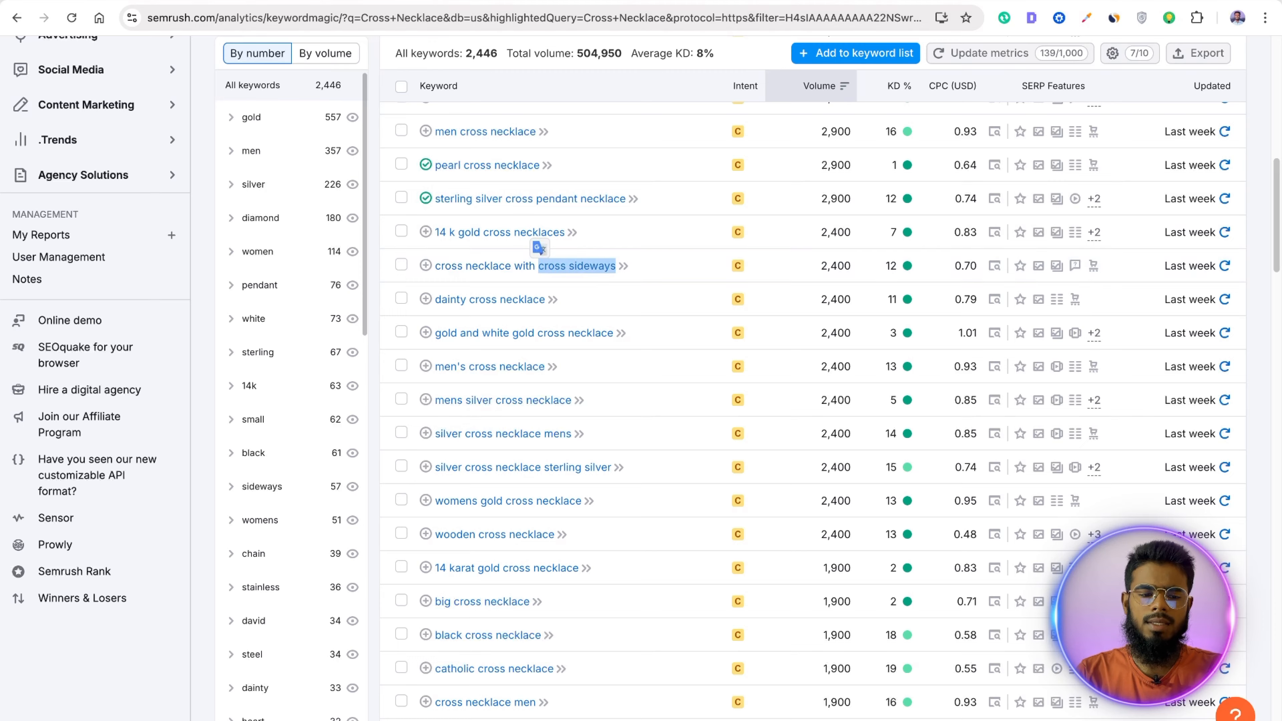
pyautogui.hotkey('ctrl', 'Tab')
pyautogui.press('super+f')
pyautogui.press('super+v')
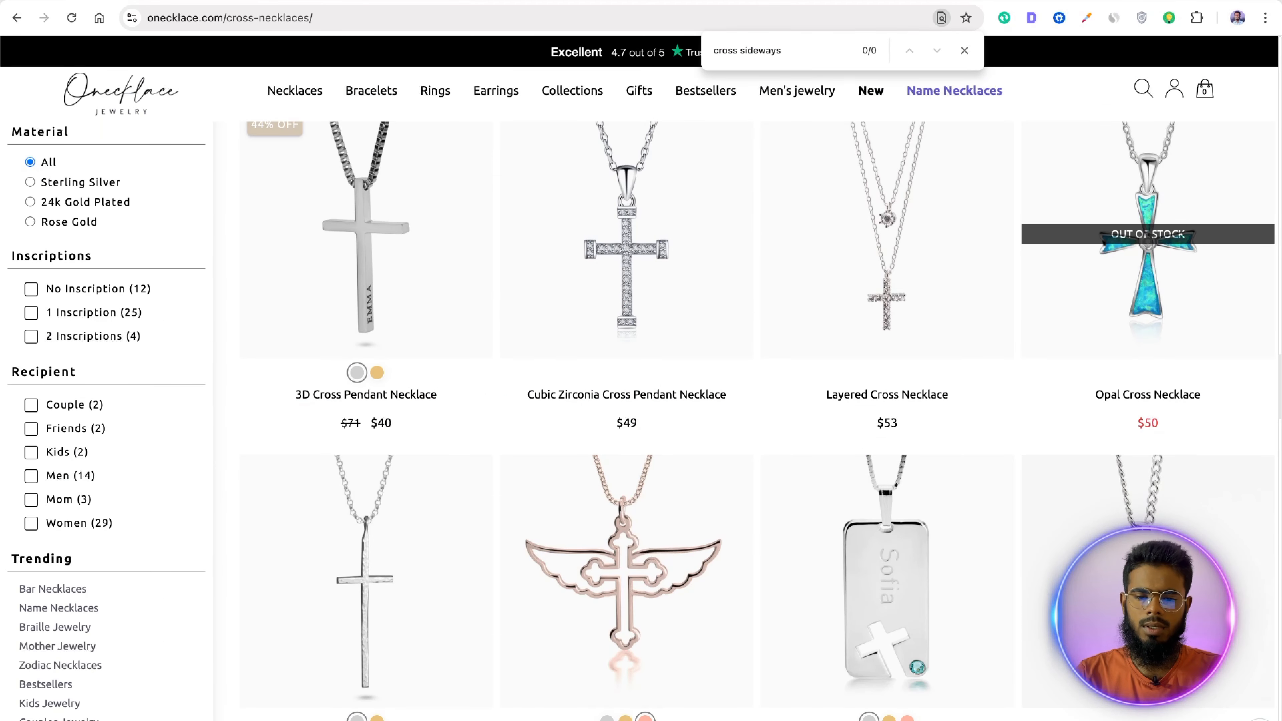
pyautogui.moveTo(738, 51); pyautogui.dragTo(736, 32)
pyautogui.press('BackSpace')
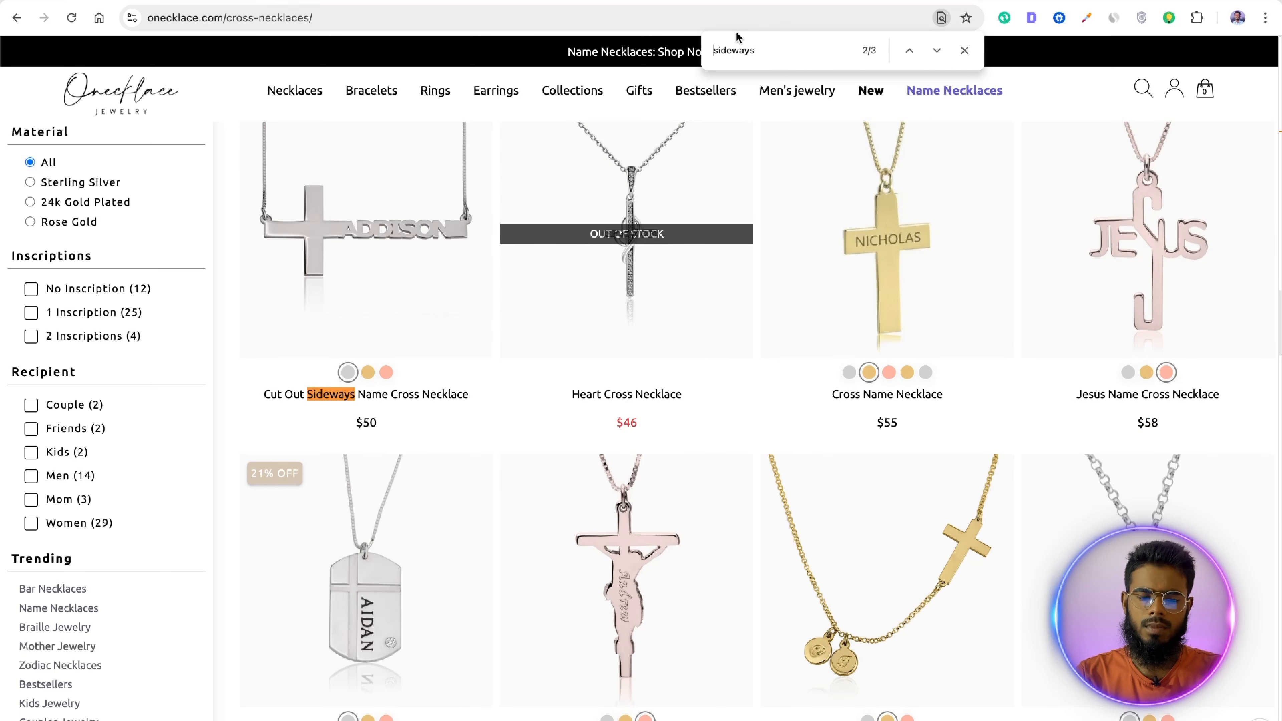
pyautogui.press('Return')
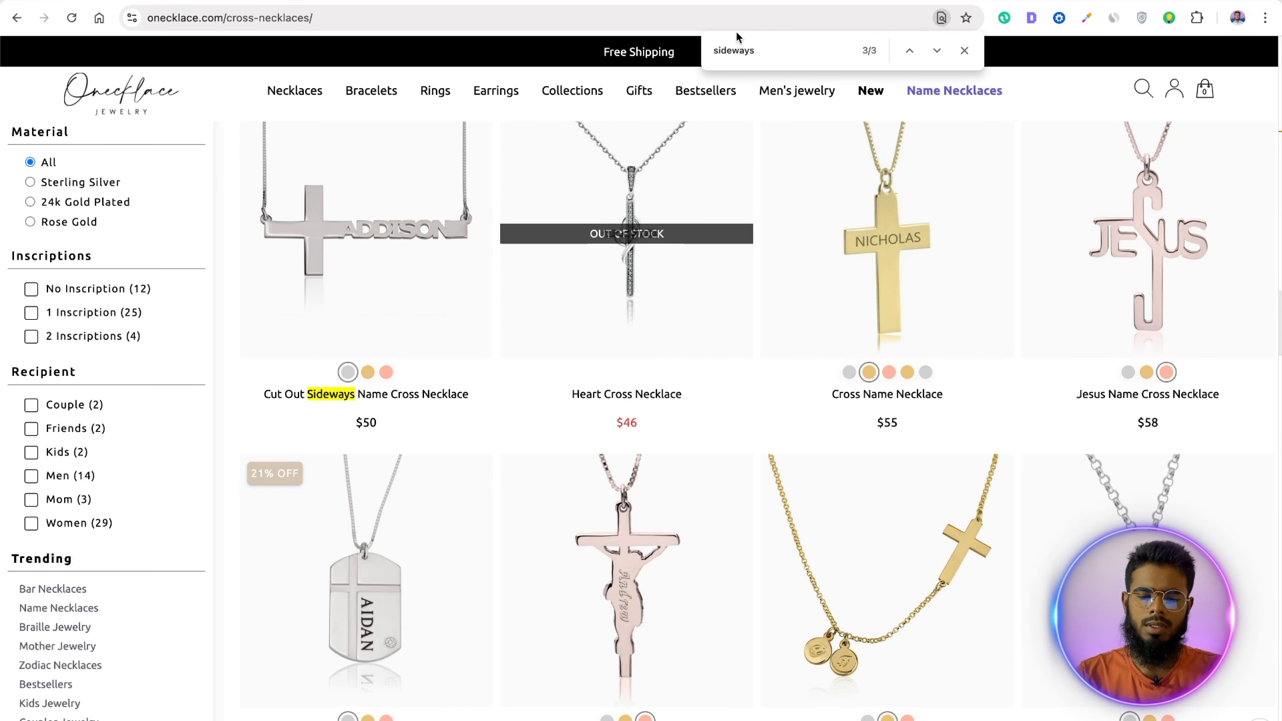
pyautogui.click(963, 51)
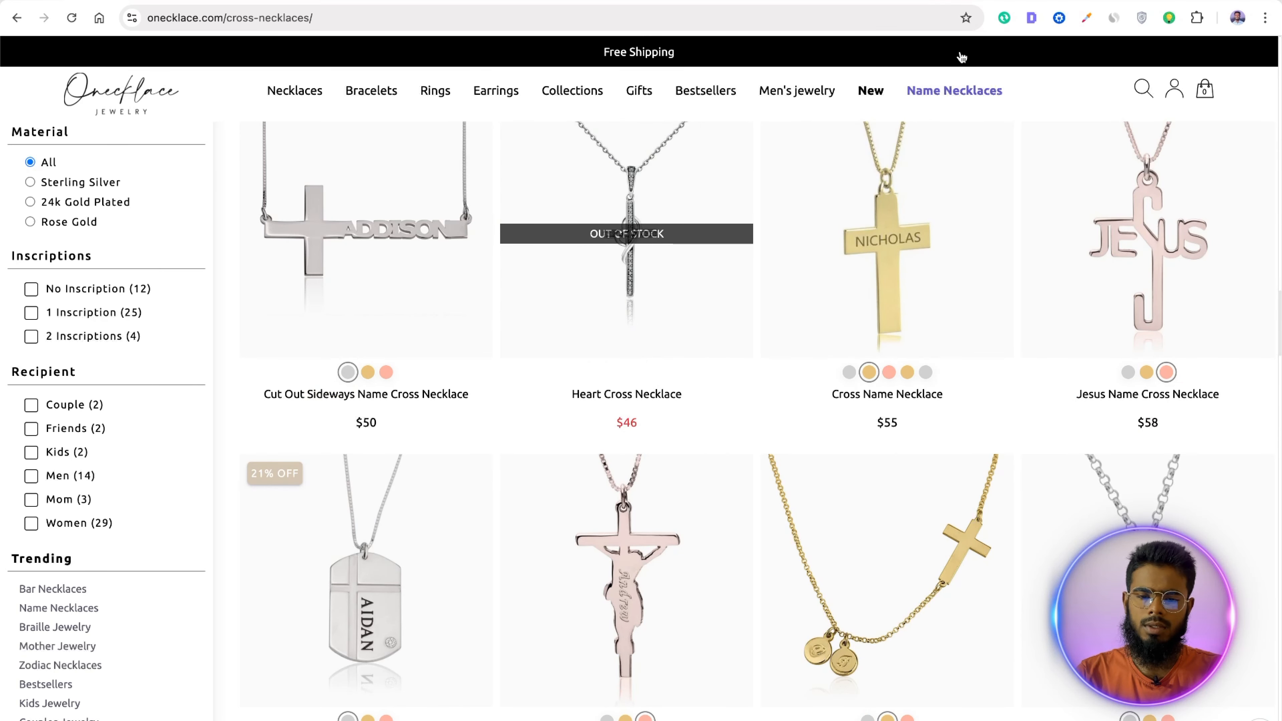
pyautogui.click(279, 1)
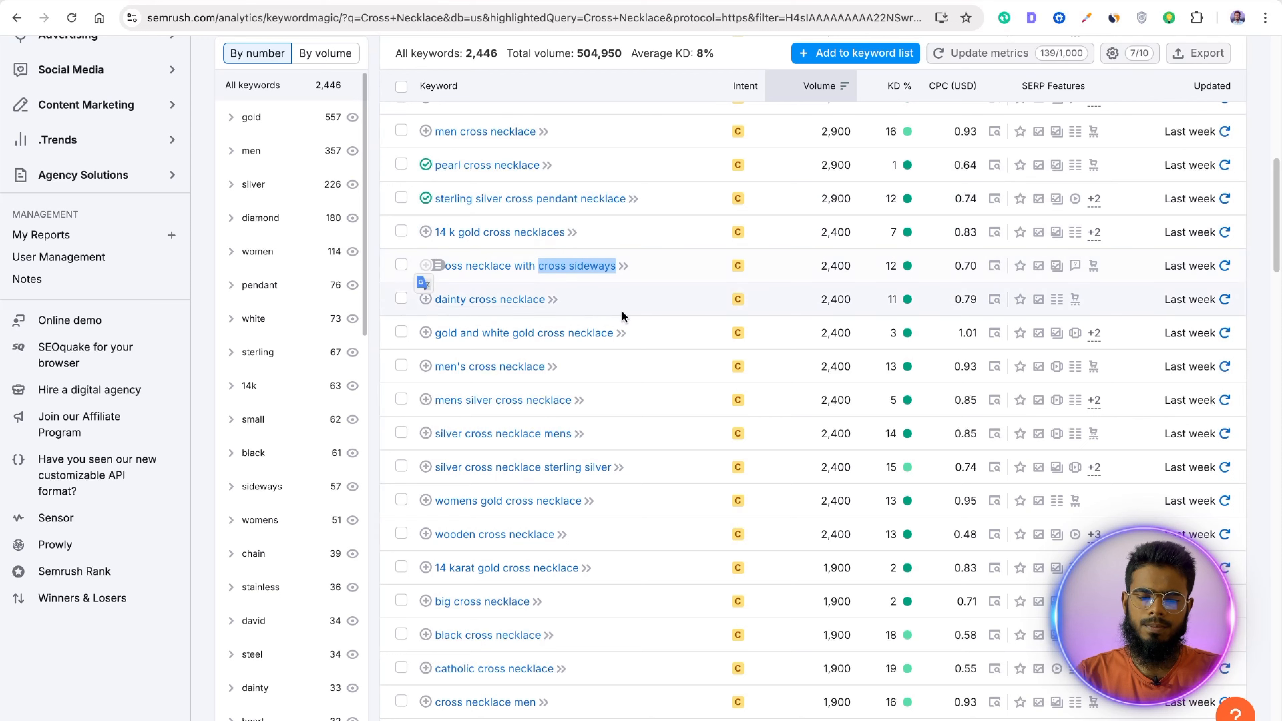
pyautogui.click(425, 266)
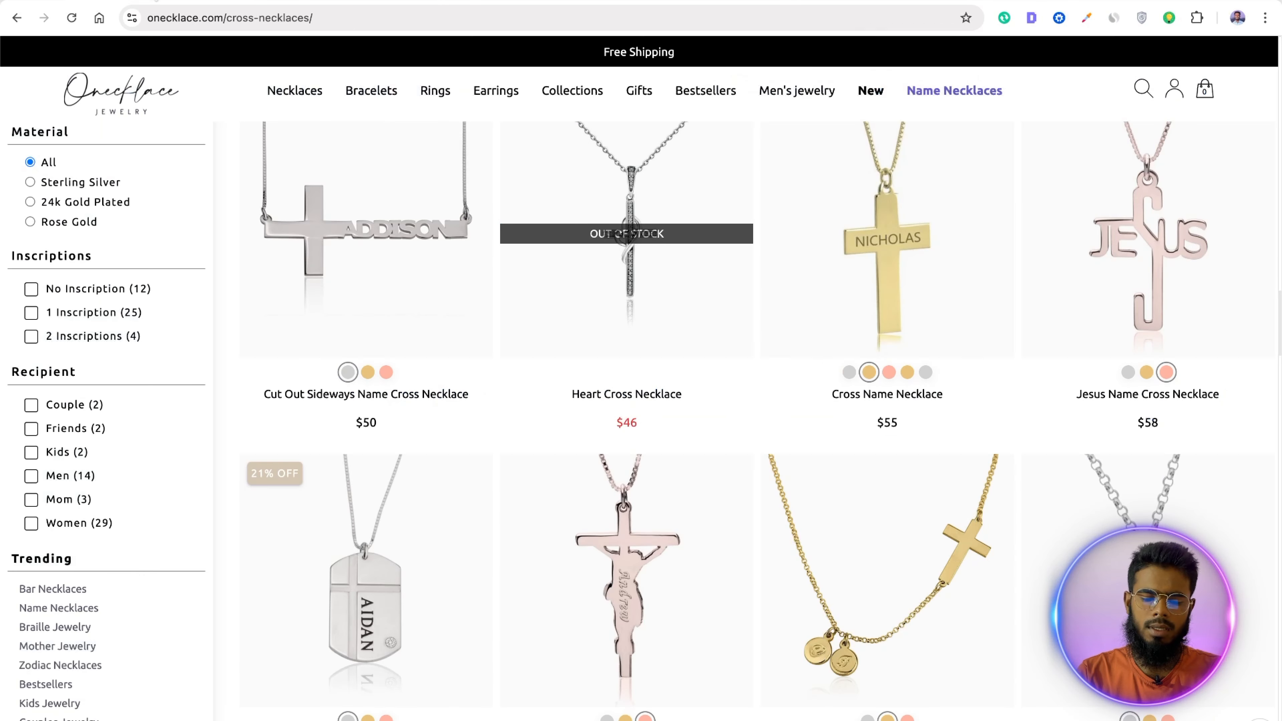
# Step: Search the store's Cross Necklaces page for "dai" and clear the search text
pyautogui.hotkey('ctrl', 'f')
pyautogui.write('dai')
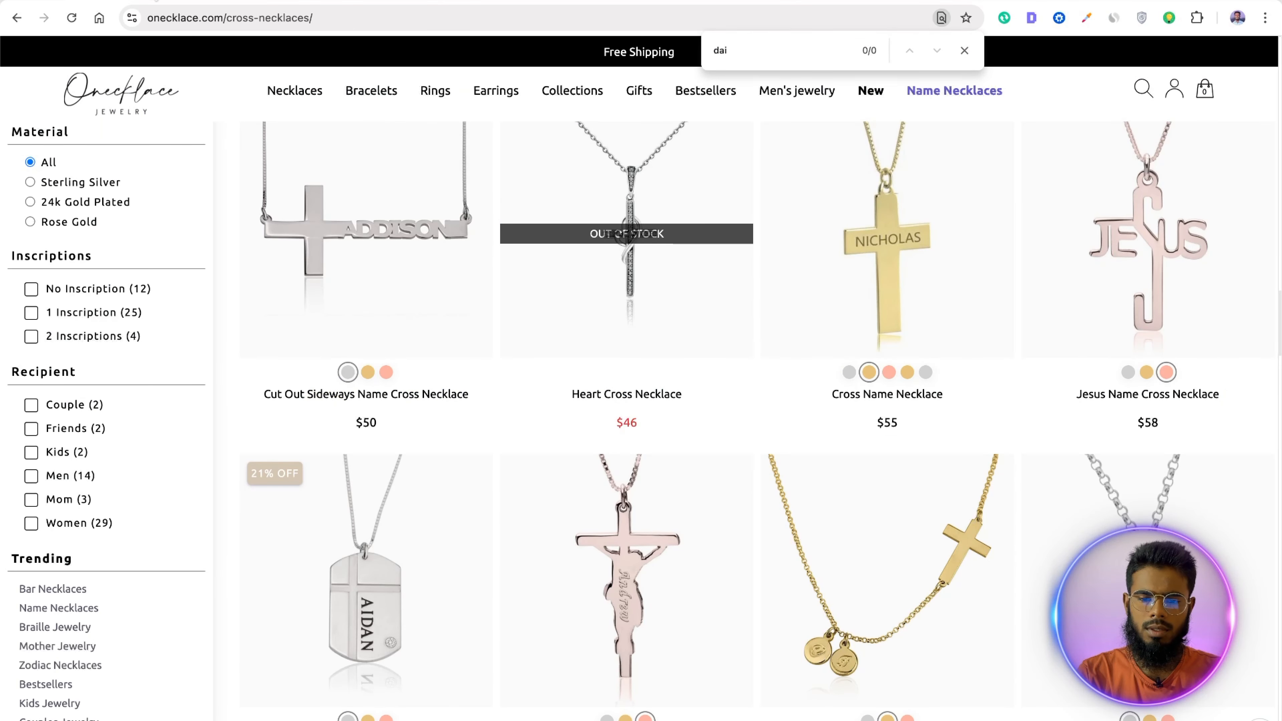
pyautogui.press('BackSpace')
pyautogui.press('BackSpace')
pyautogui.press('BackSpace')
pyautogui.press('BackSpace')
pyautogui.press('BackSpace')
pyautogui.press('BackSpace')
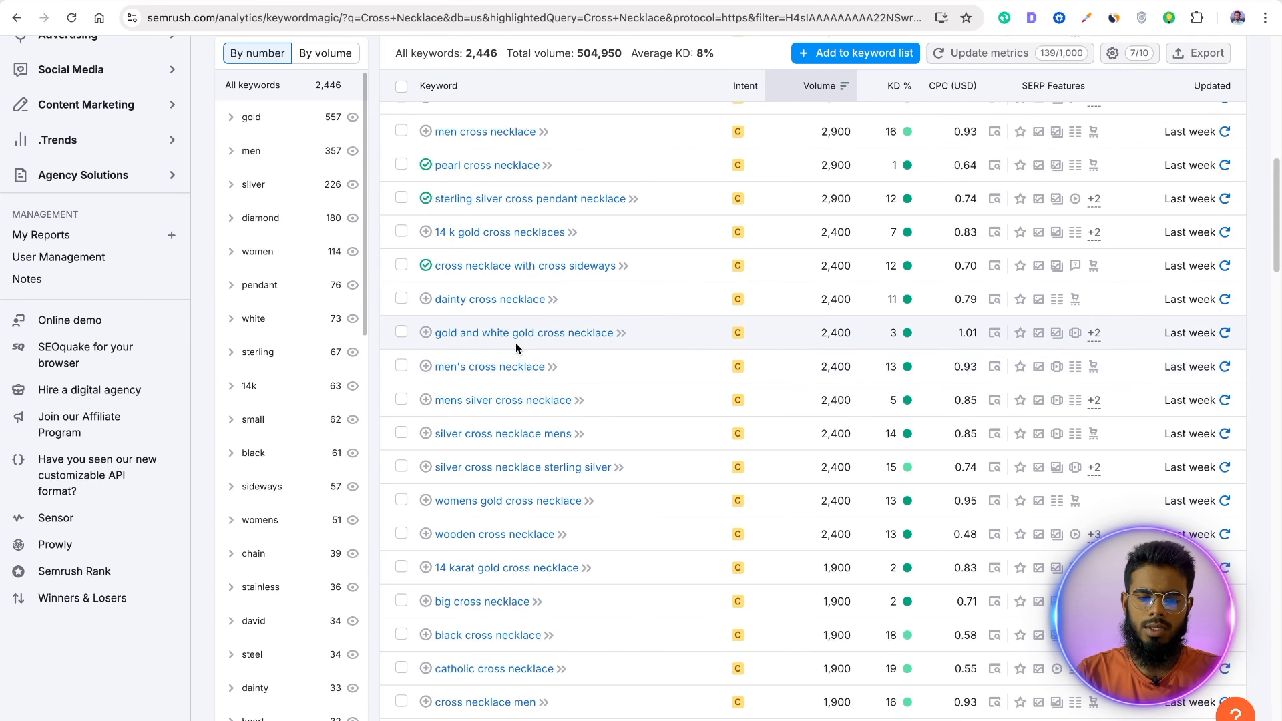
# Step: Add "gold and white gold cross necklace", "silver cross necklace sterling silver" and "womens gold cross necklace" to the Semrush keyword list
pyautogui.click(426, 333)
pyautogui.scroll(-1, 606, 341)
pyautogui.scroll(-1, 479, 361)
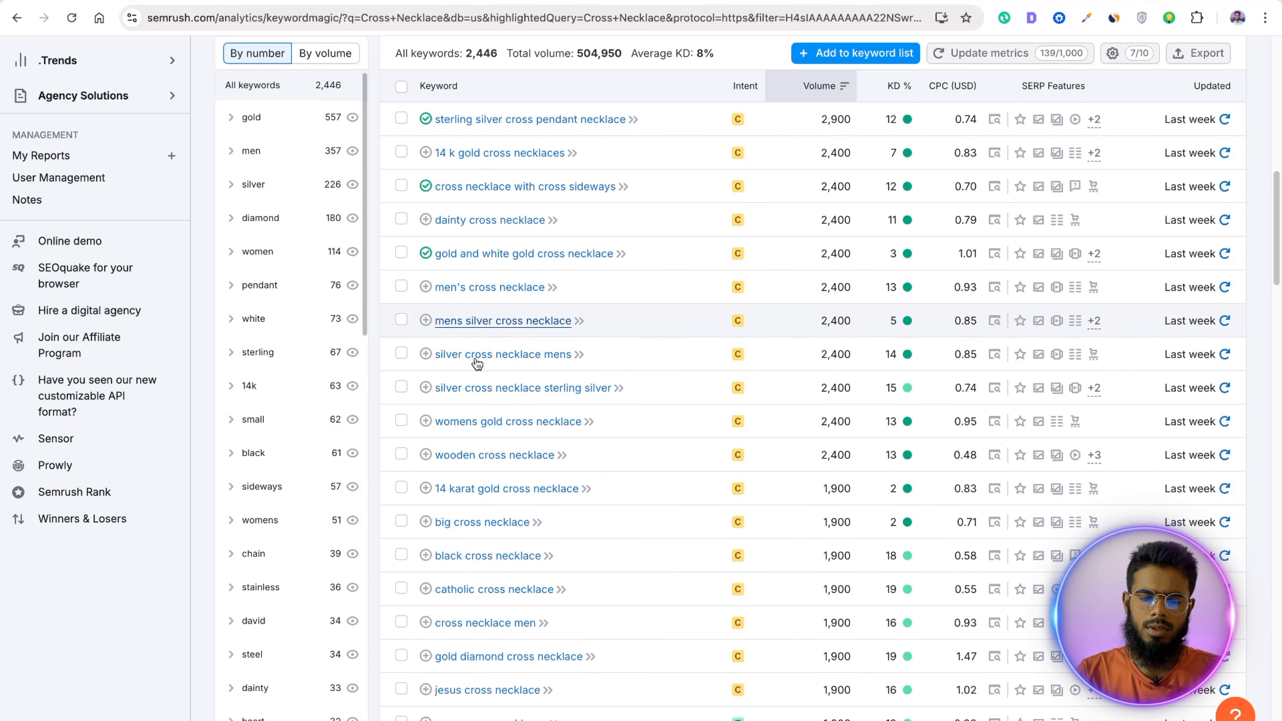
pyautogui.scroll(-2, 480, 379)
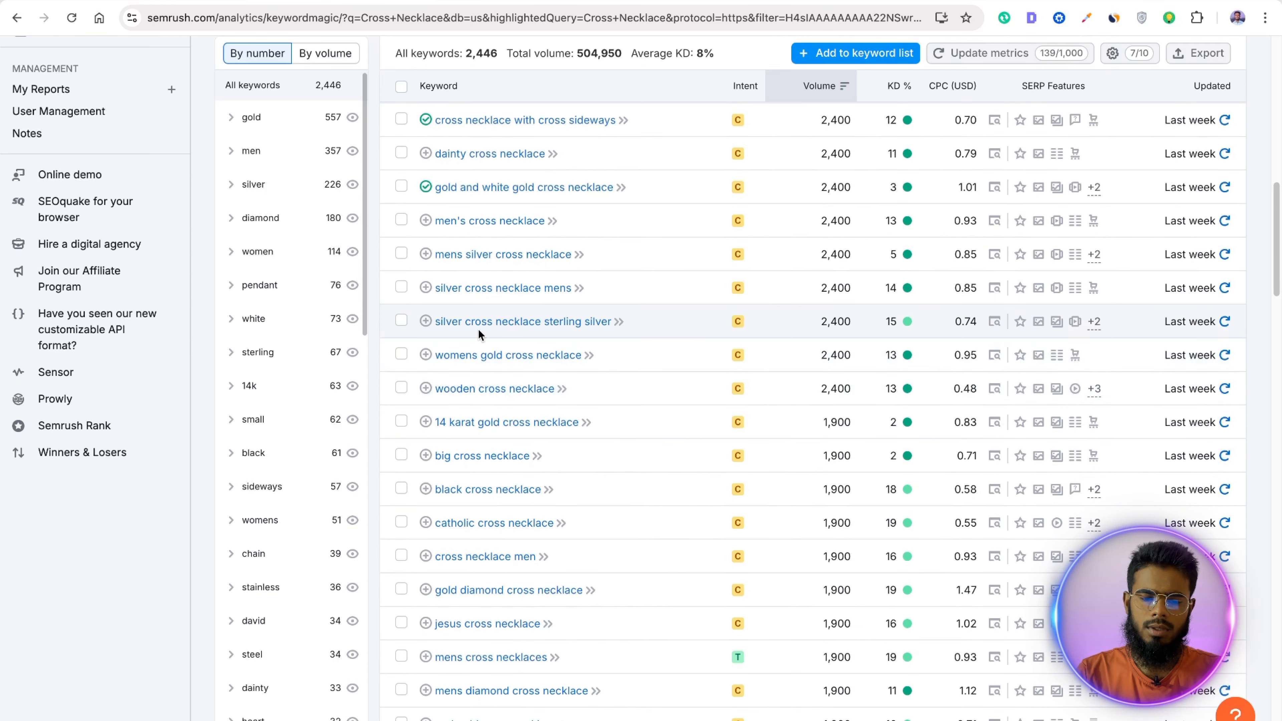
pyautogui.click(427, 323)
pyautogui.click(425, 355)
pyautogui.scroll(-2, 426, 357)
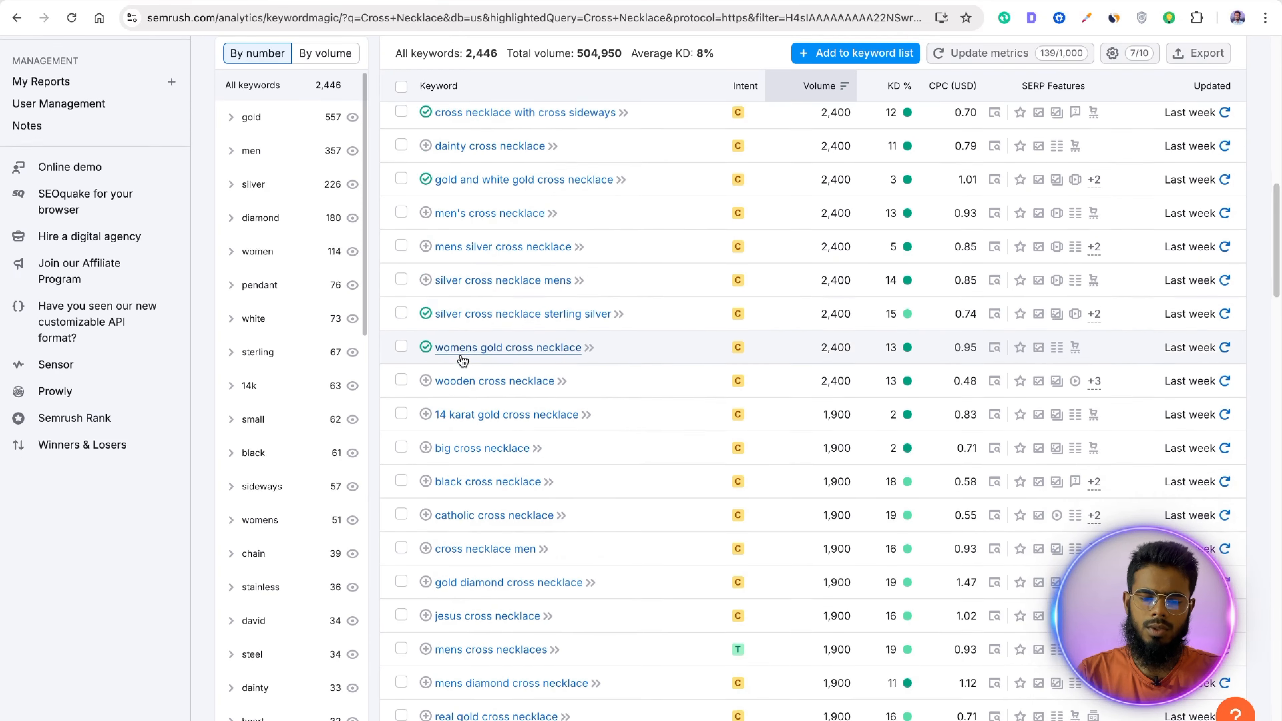
pyautogui.scroll(-1, 508, 371)
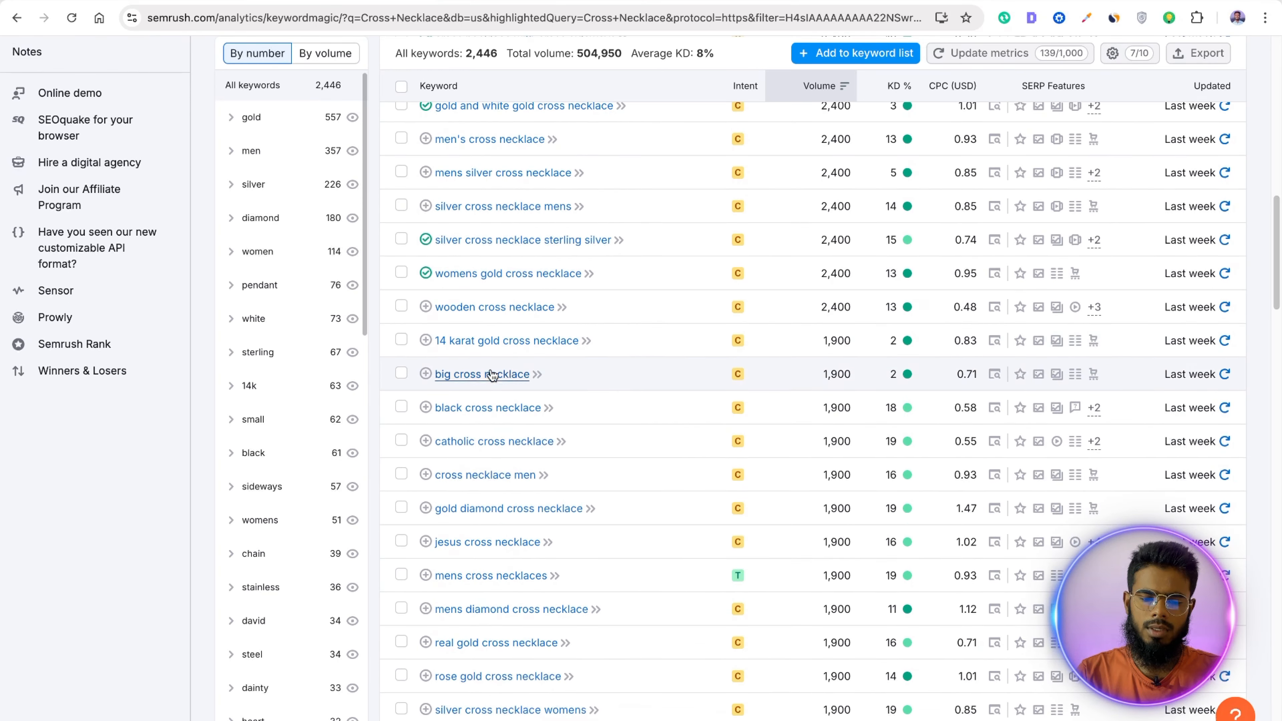
# Step: Add "big cross necklace" and "black cross necklace" to the Semrush keyword list
pyautogui.scroll(-1, 459, 360)
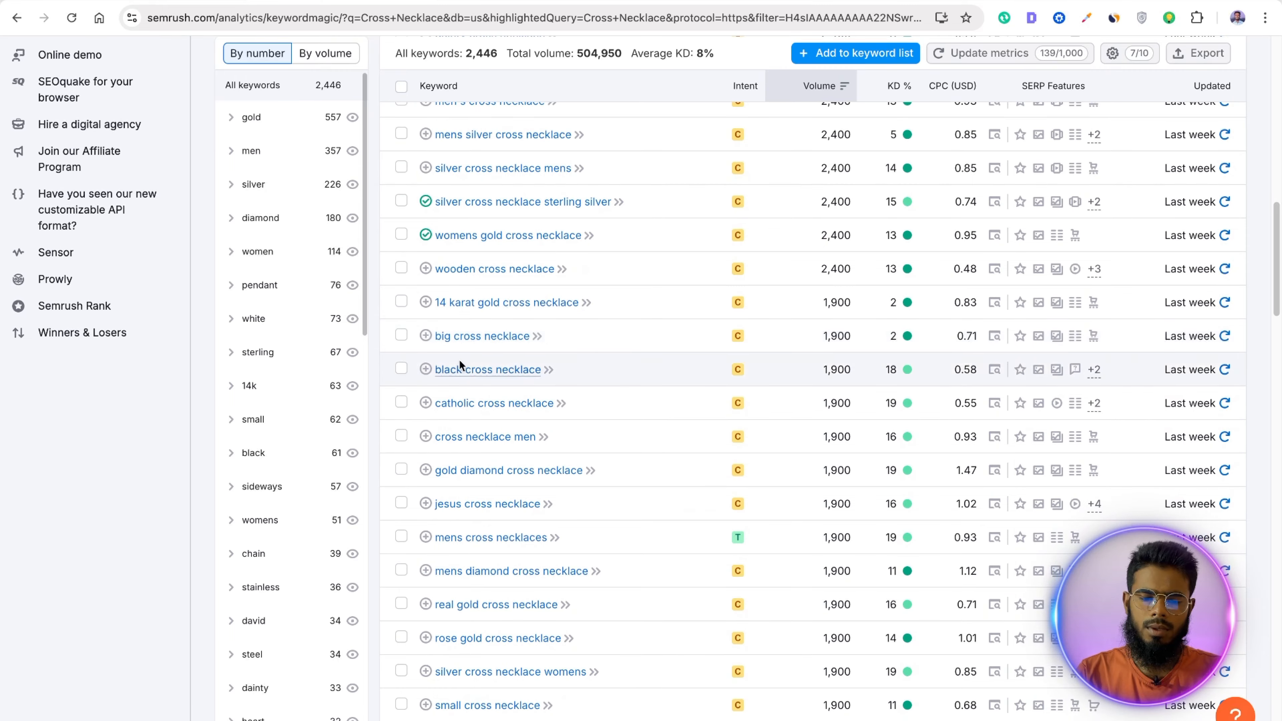
pyautogui.click(425, 326)
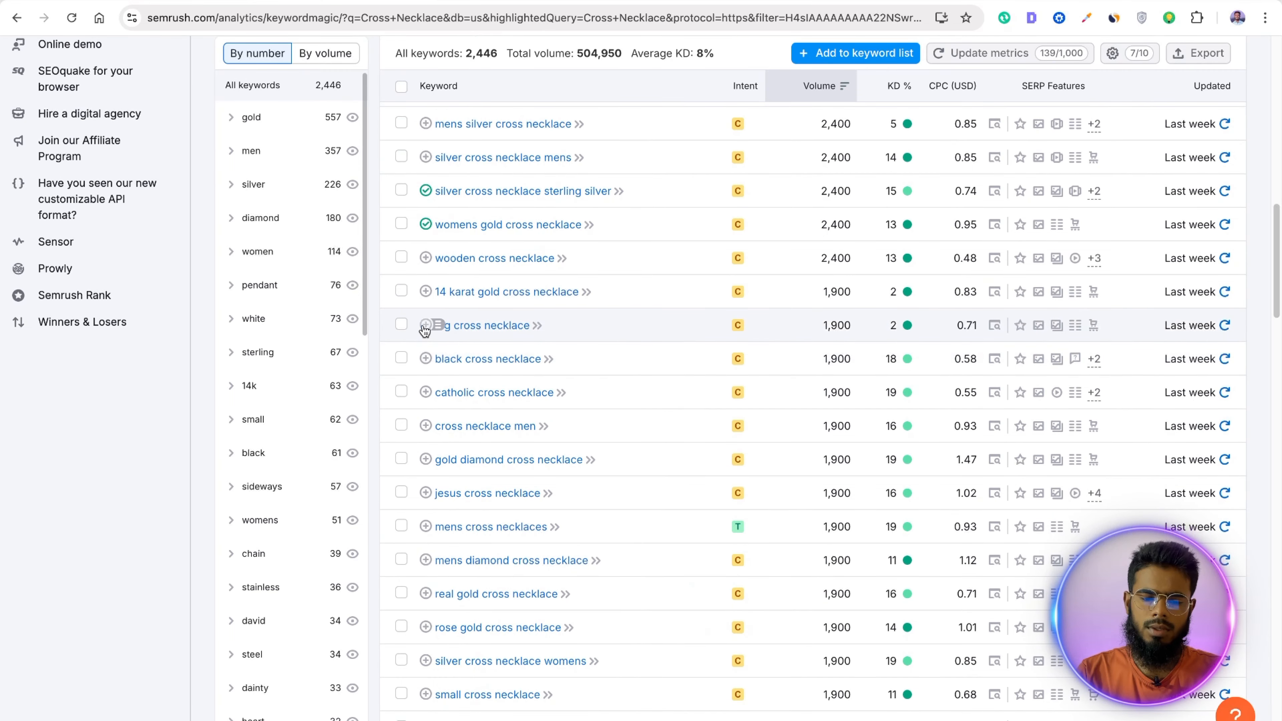
pyautogui.click(425, 359)
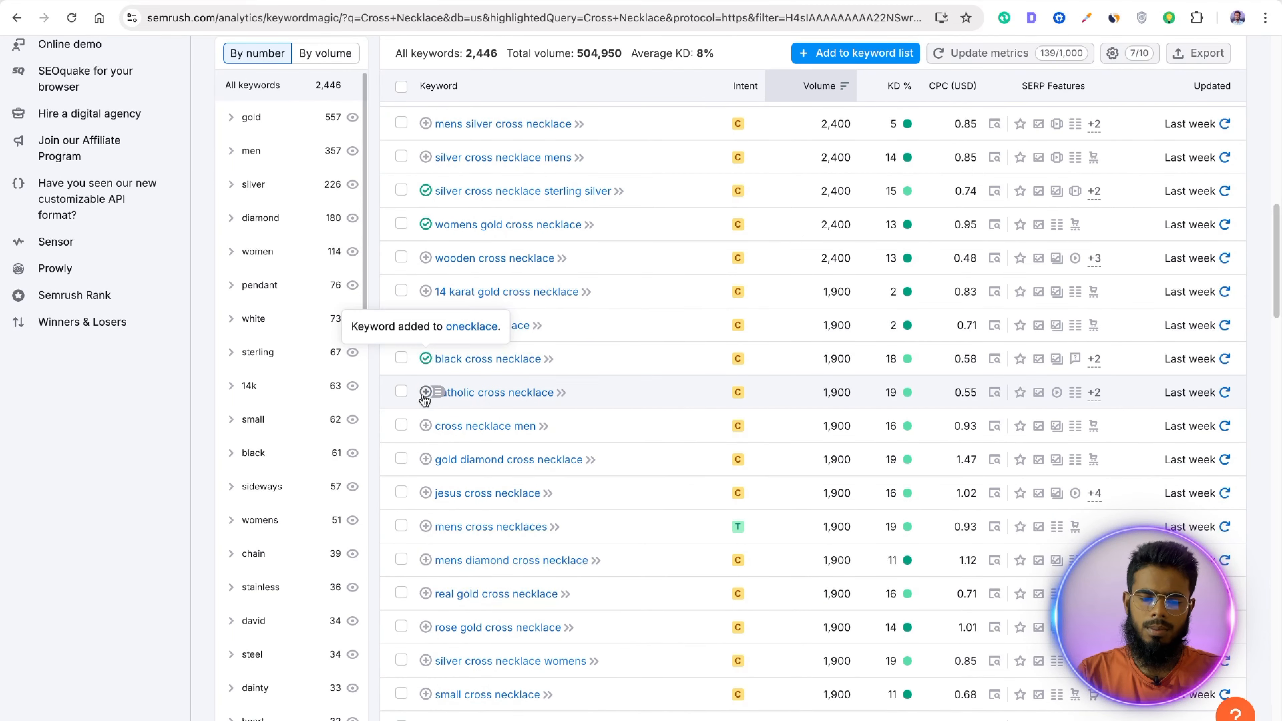
# Step: Search the store's Cross Necklaces page for "jesus cross necklace", and add that keyword to the Semrush keyword list
pyautogui.scroll(-1, 425, 393)
pyautogui.scroll(-1, 425, 399)
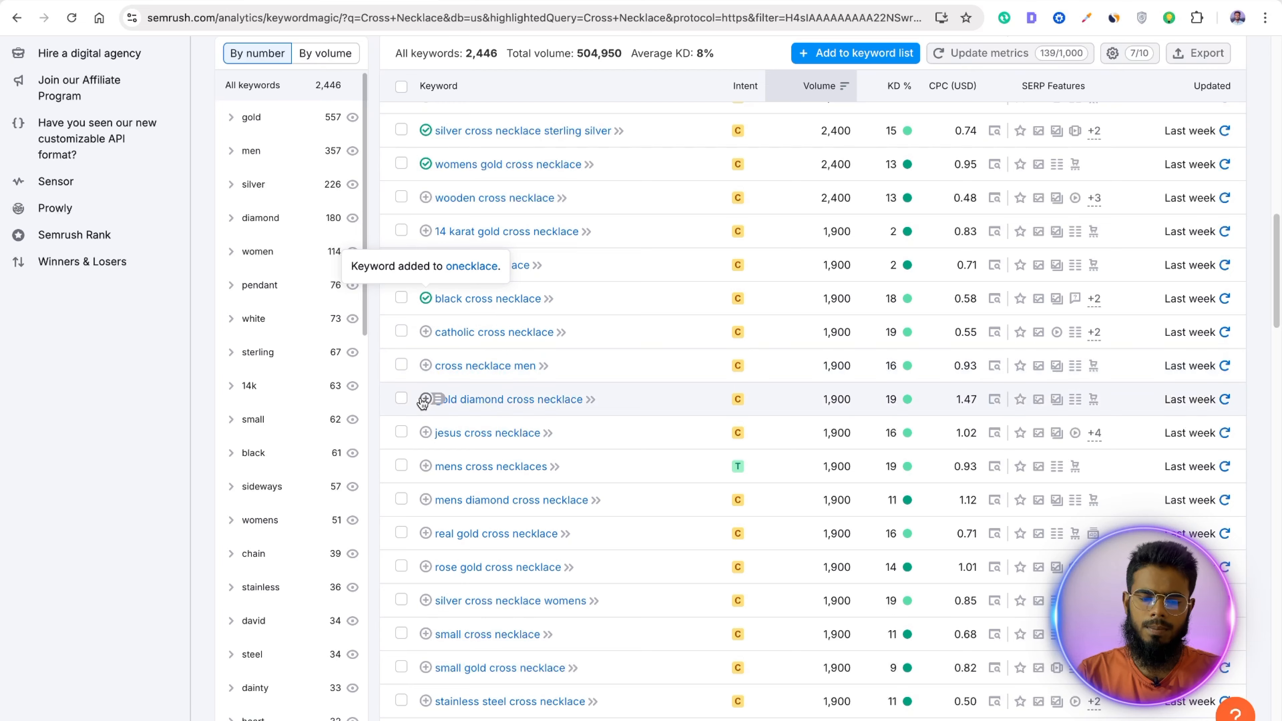
pyautogui.scroll(-2, 502, 402)
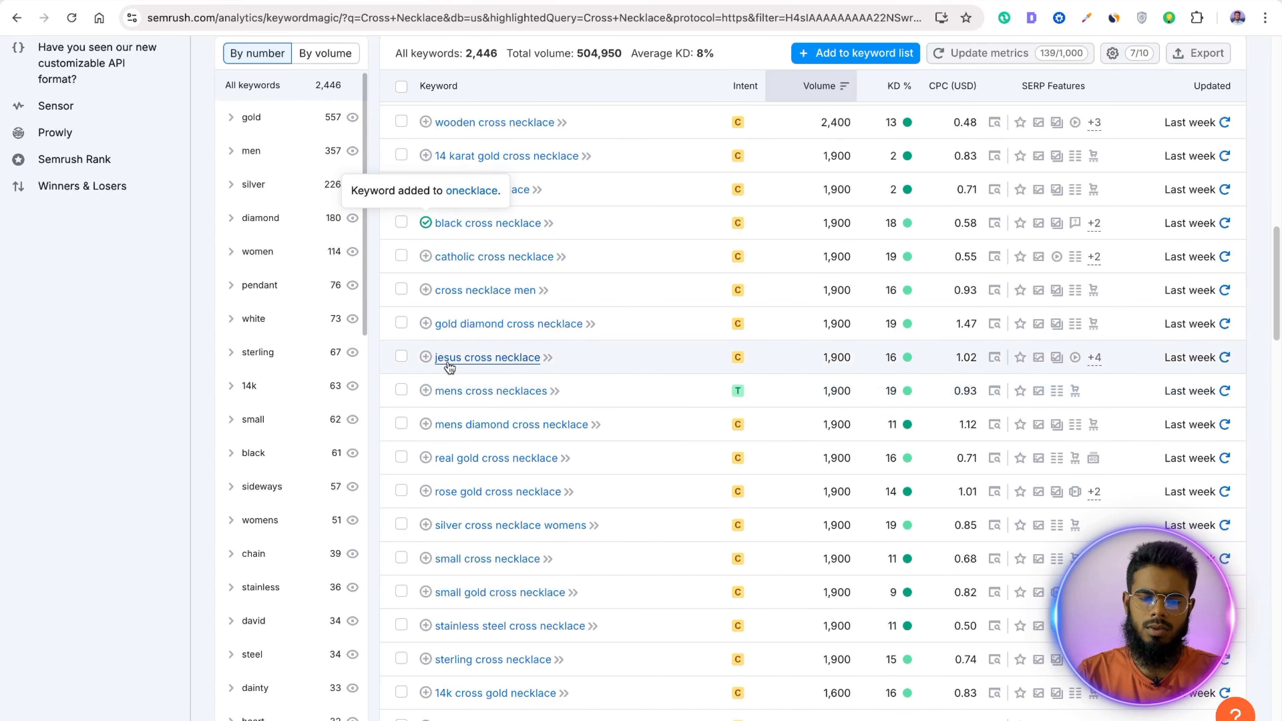
pyautogui.tripleClick(572, 356)
pyautogui.hotkey('ctrl', 'c')
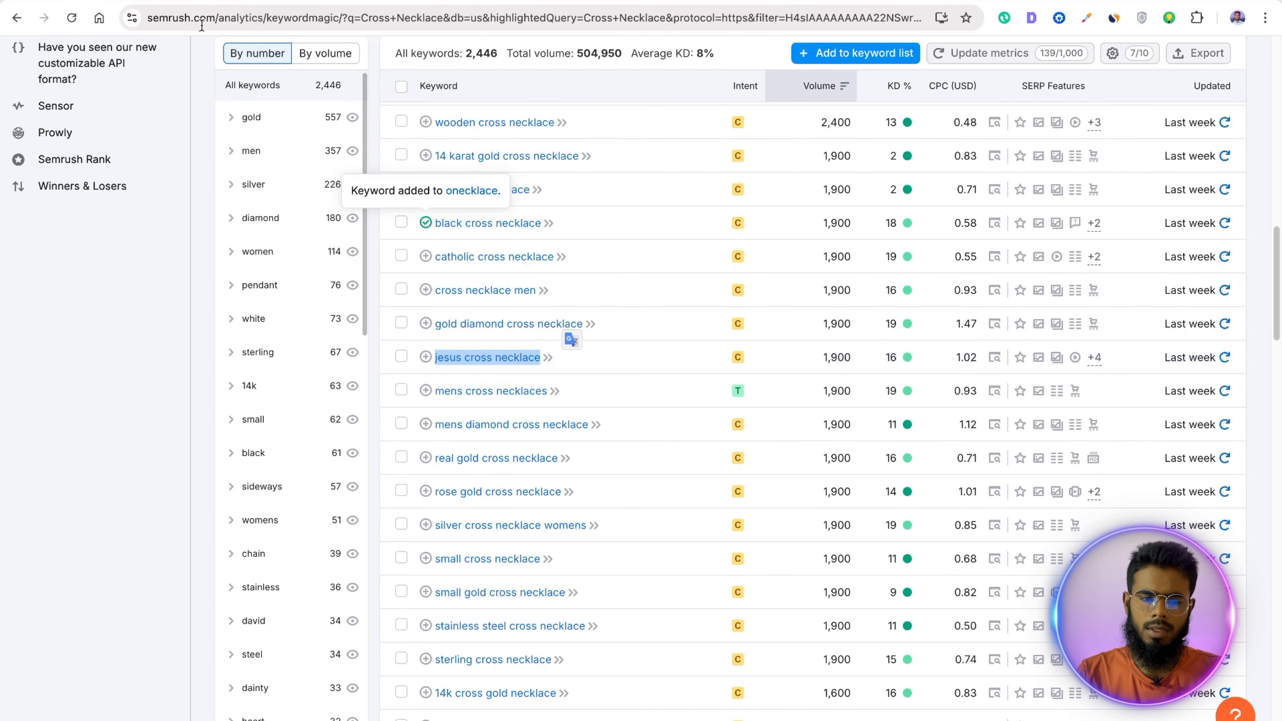
pyautogui.click(203, 1)
pyautogui.hotkey('ctrl', 'v')
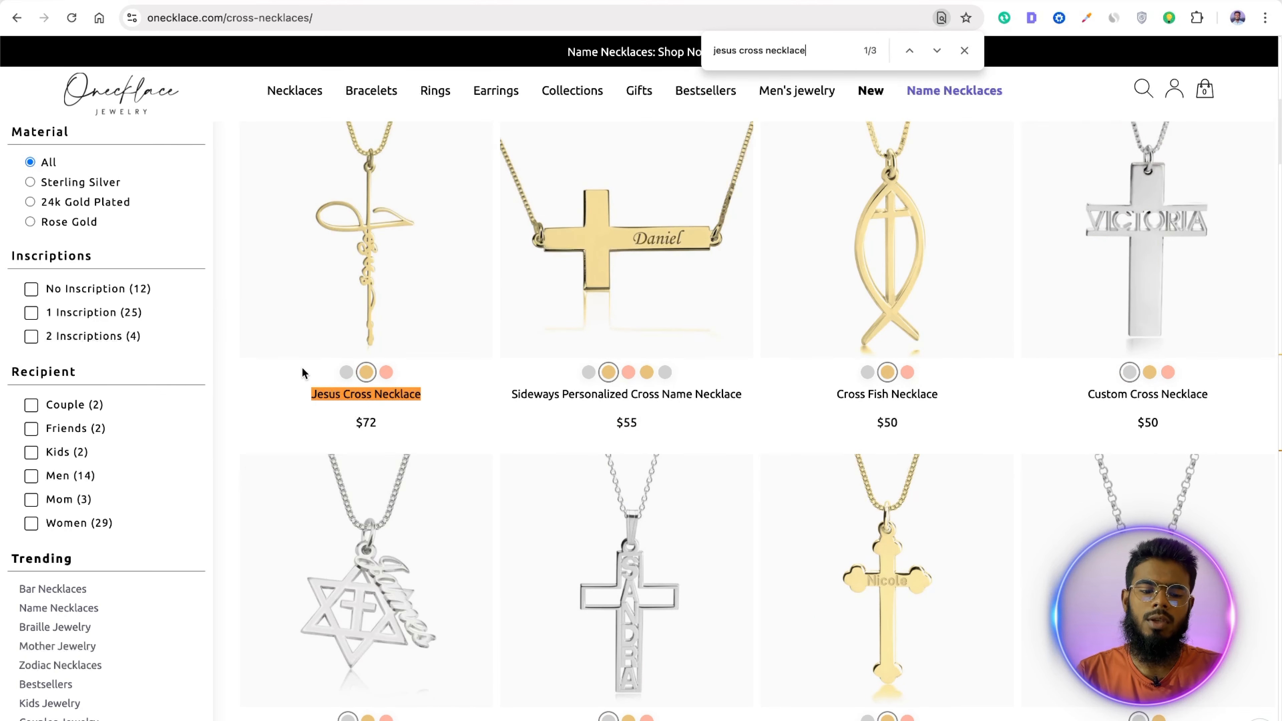
pyautogui.click(964, 50)
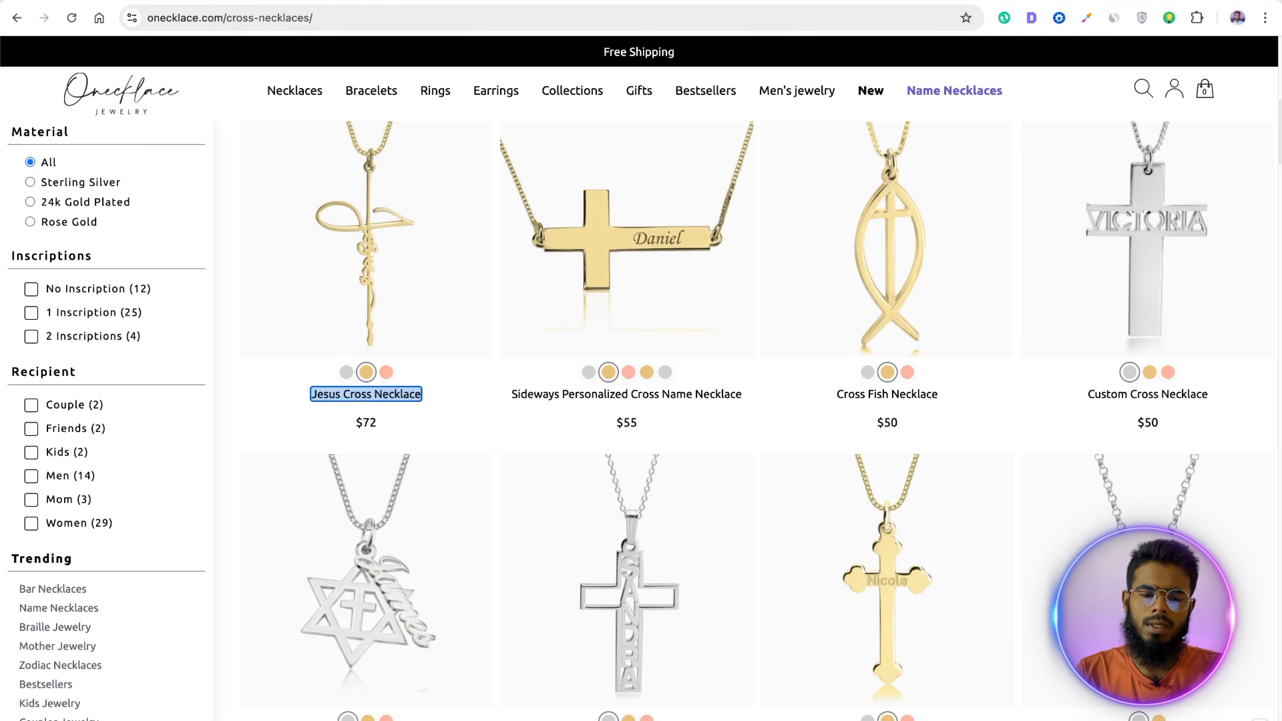
pyautogui.hotkey('ctrl', 'shift', 'Tab')
pyautogui.click(426, 358)
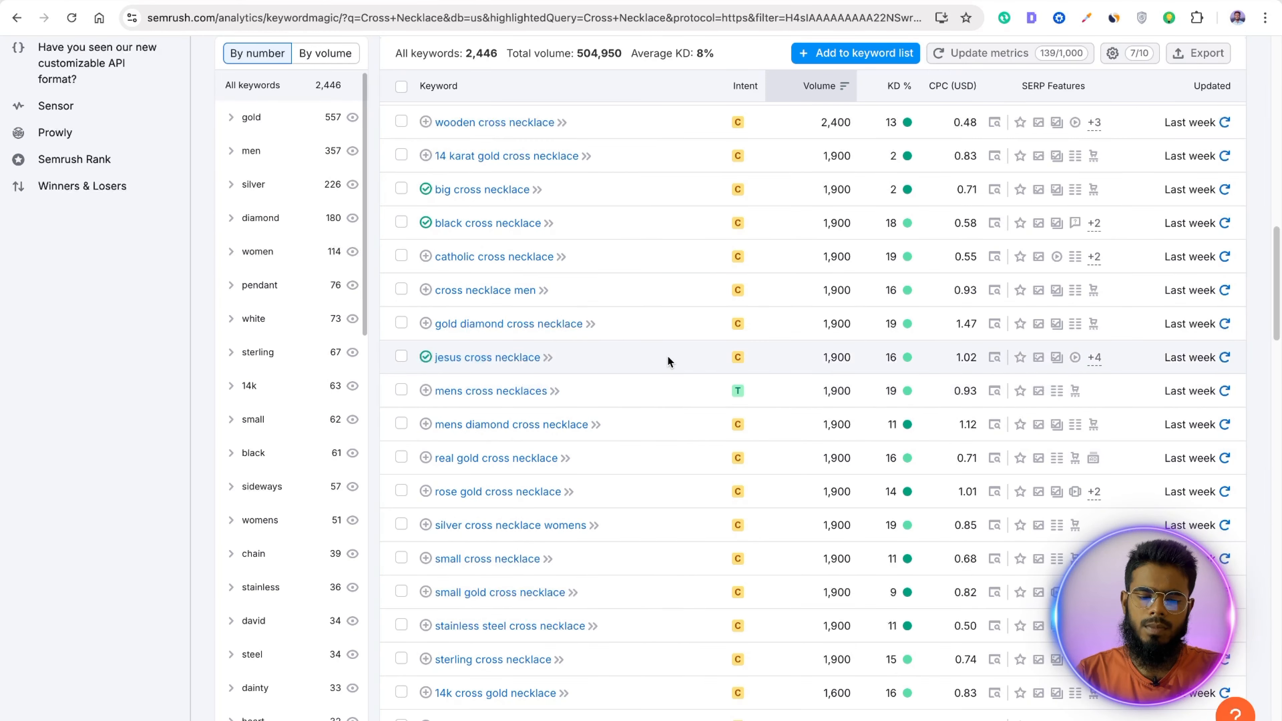
# Step: Add "rose gold cross necklace", "silver cross necklace womens", "small cross necklace" and "small gold cross necklace" to the keyword list
pyautogui.scroll(-1, 667, 360)
pyautogui.scroll(-1, 503, 409)
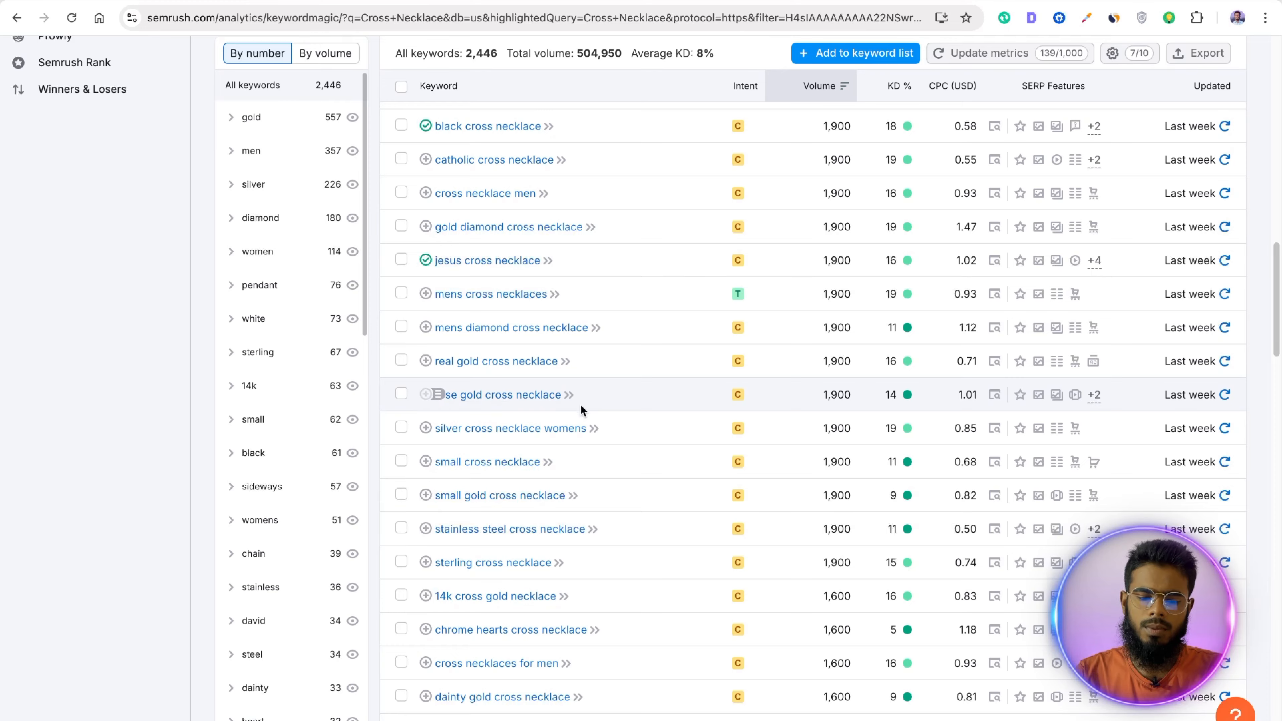
pyautogui.scroll(-1, 479, 402)
pyautogui.click(426, 386)
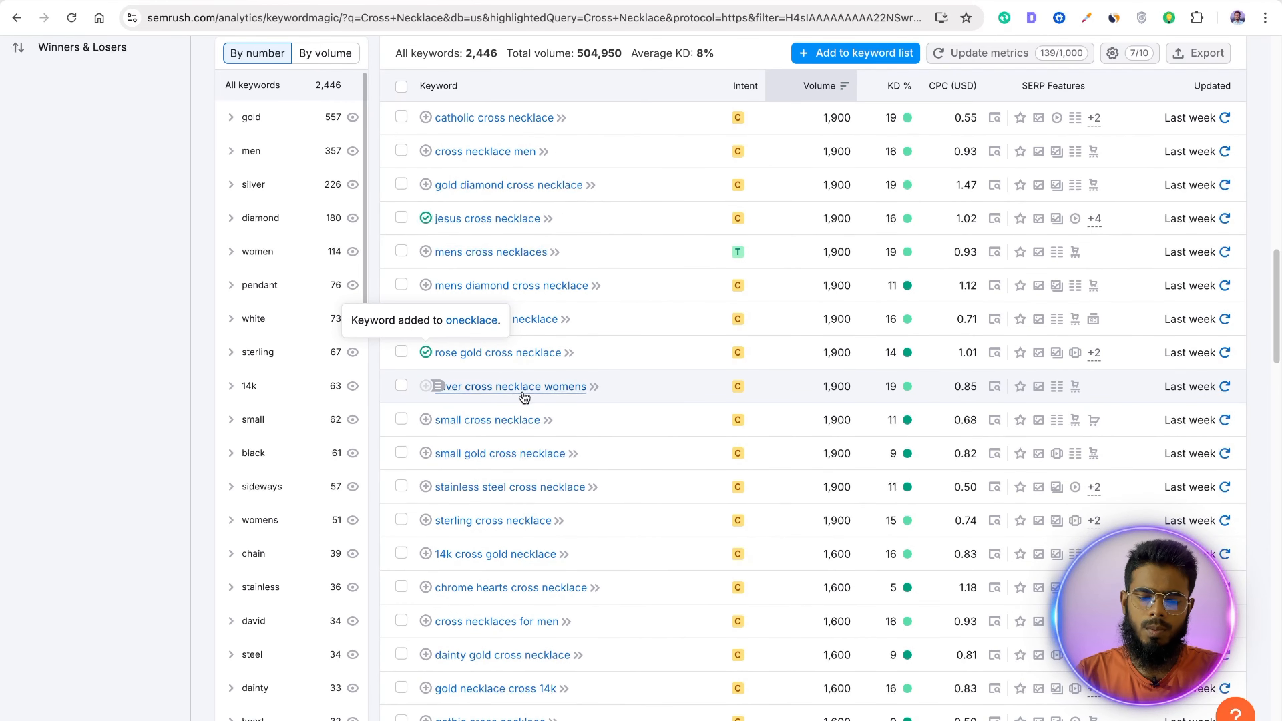
pyautogui.click(425, 420)
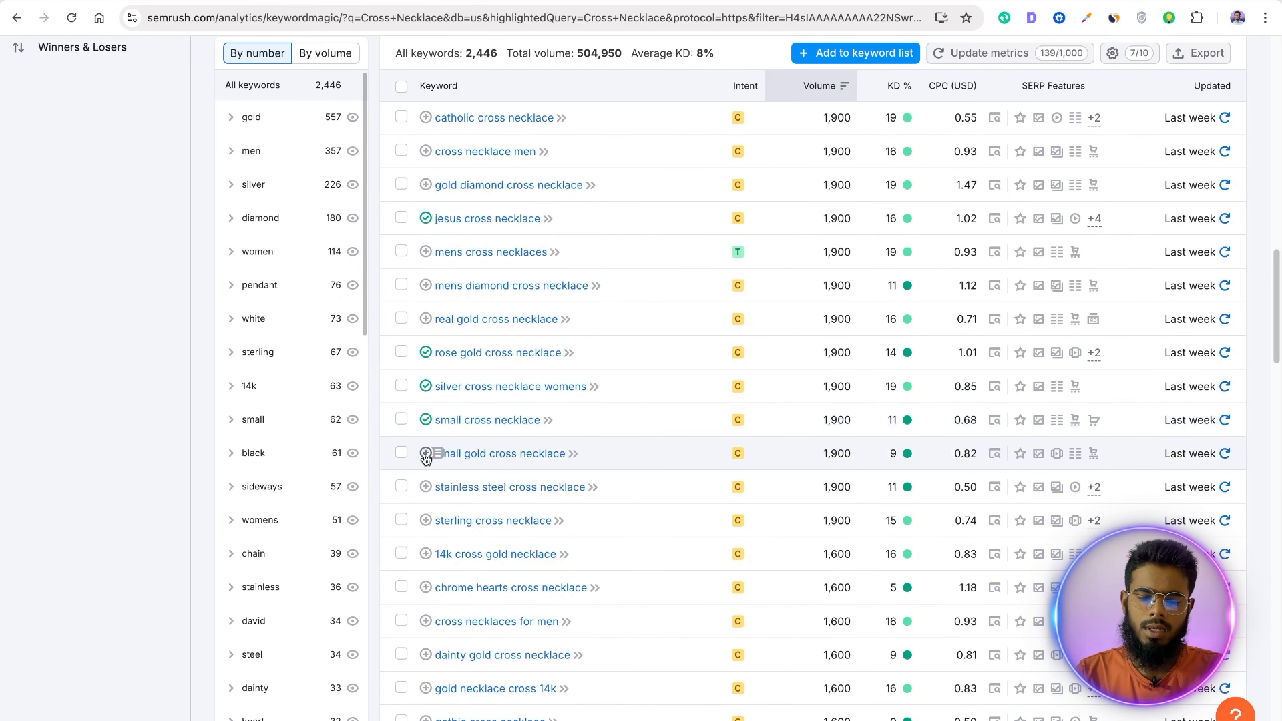
pyautogui.click(426, 453)
# Step: Search the store's Cross Necklaces page for "stainless" to check the "stainless steel cross necklace" keyword
pyautogui.scroll(-1, 588, 450)
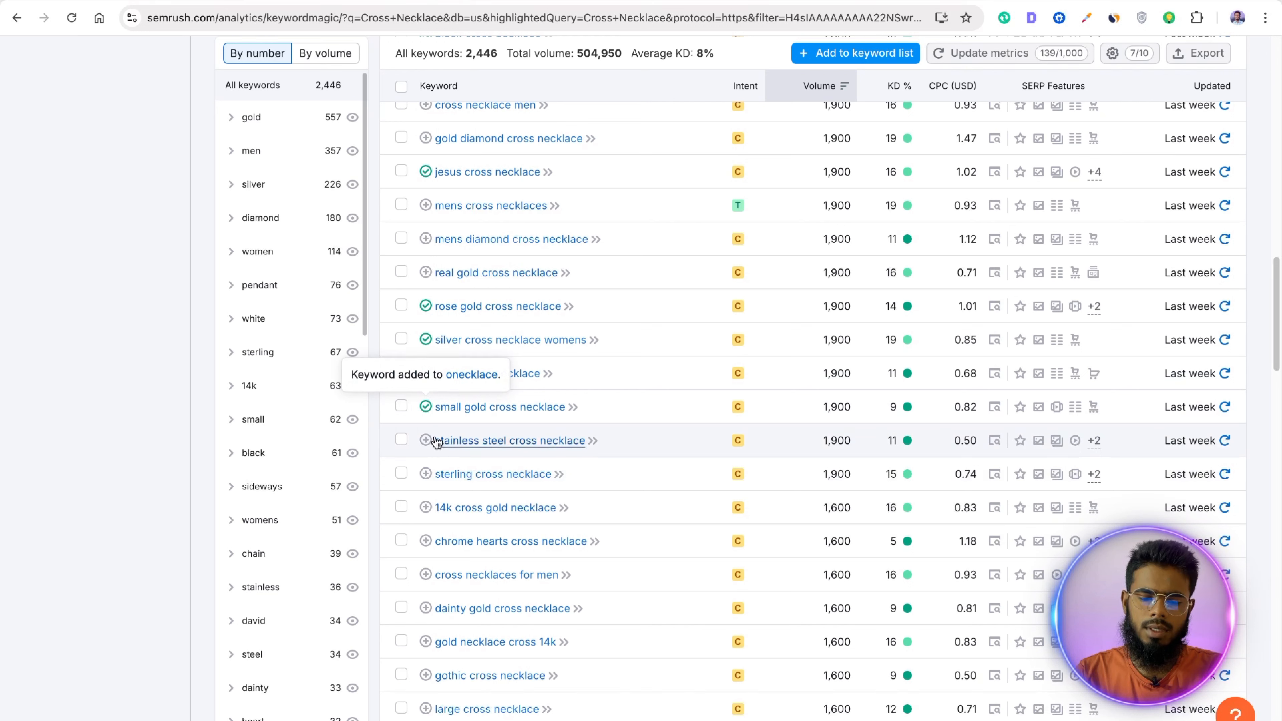
pyautogui.moveTo(436, 441); pyautogui.dragTo(483, 448)
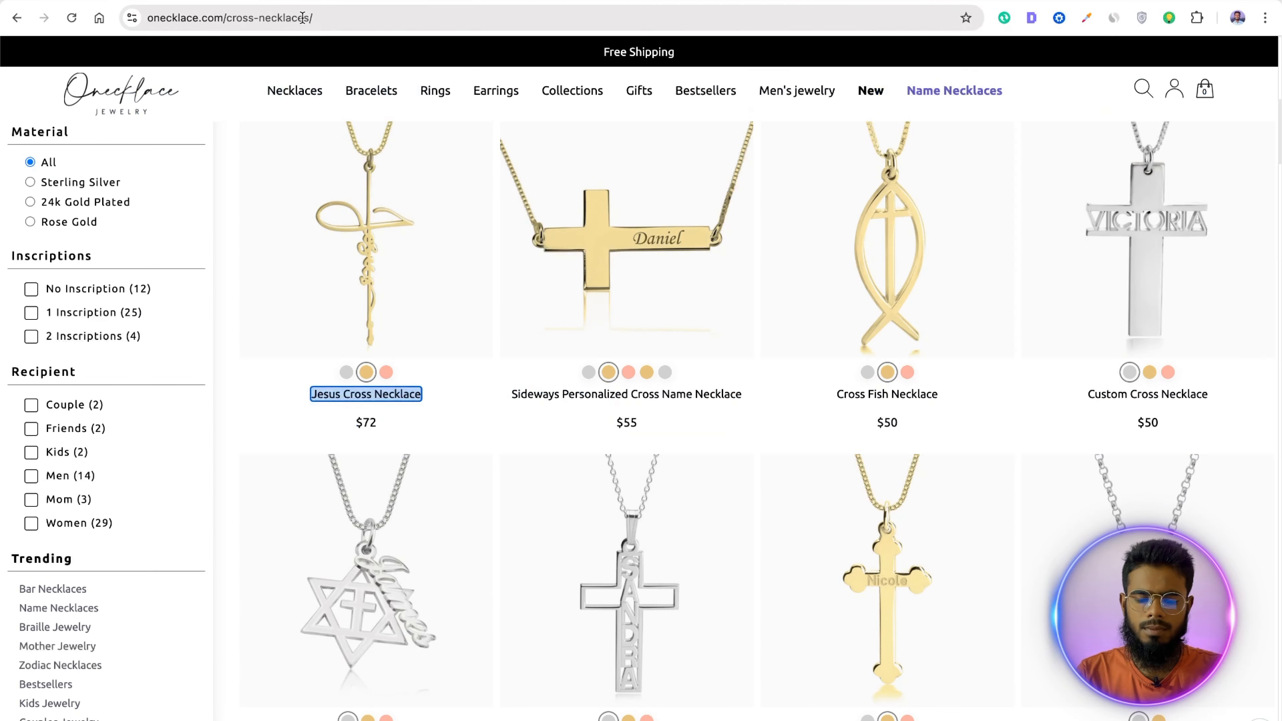
pyautogui.press('super+f')
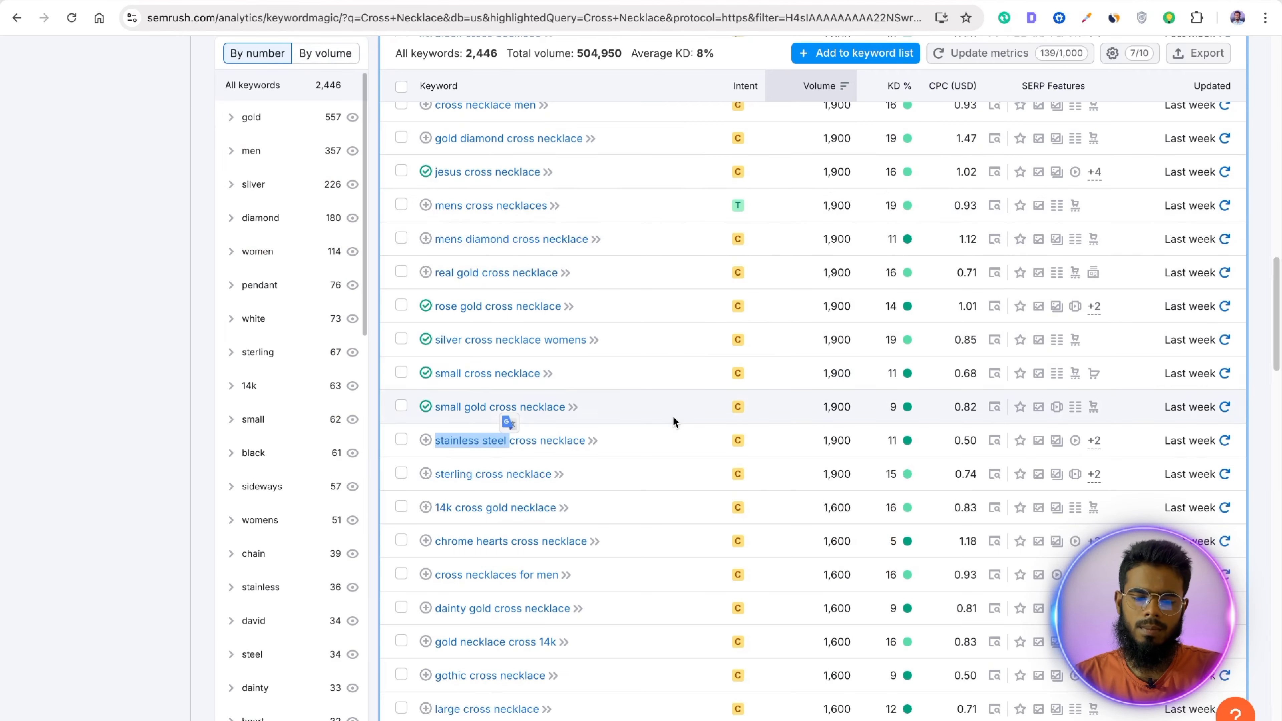
# Step: Add "sterling cross necklace" to the Semrush keyword list
pyautogui.scroll(-1, 669, 417)
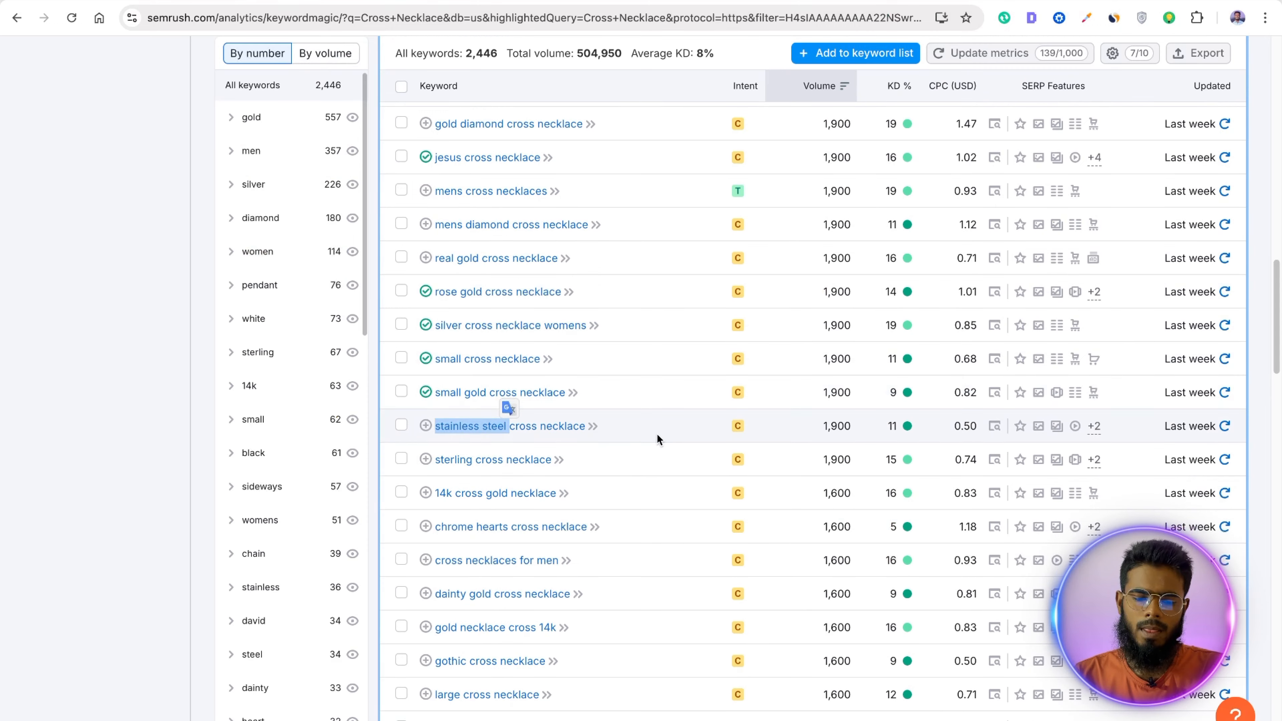
pyautogui.click(657, 433)
pyautogui.click(428, 460)
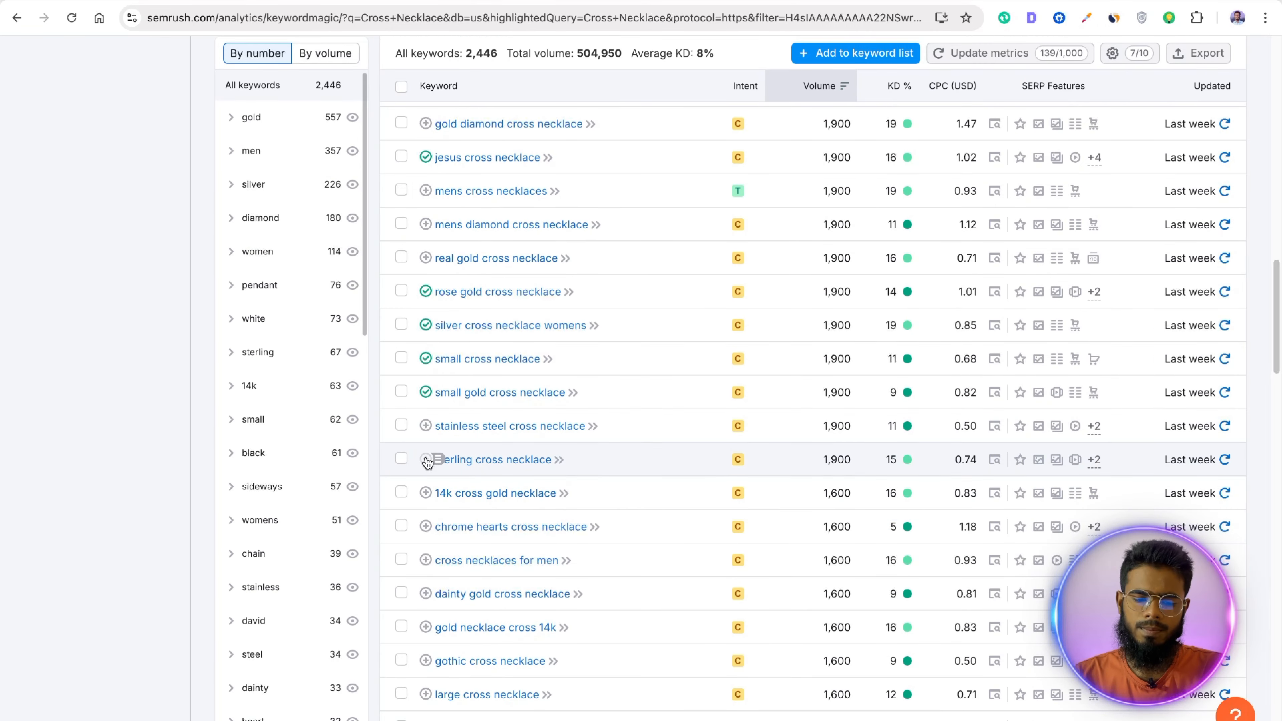
pyautogui.scroll(-4, 590, 443)
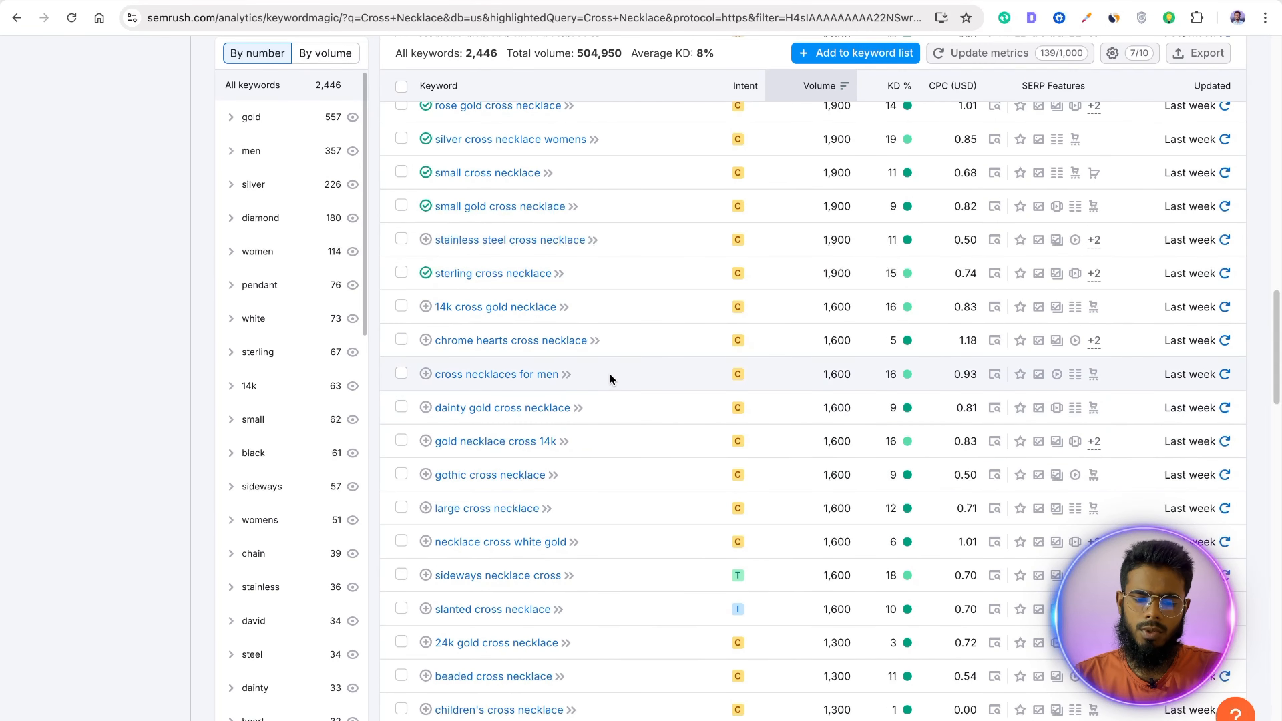
pyautogui.scroll(-1, 610, 372)
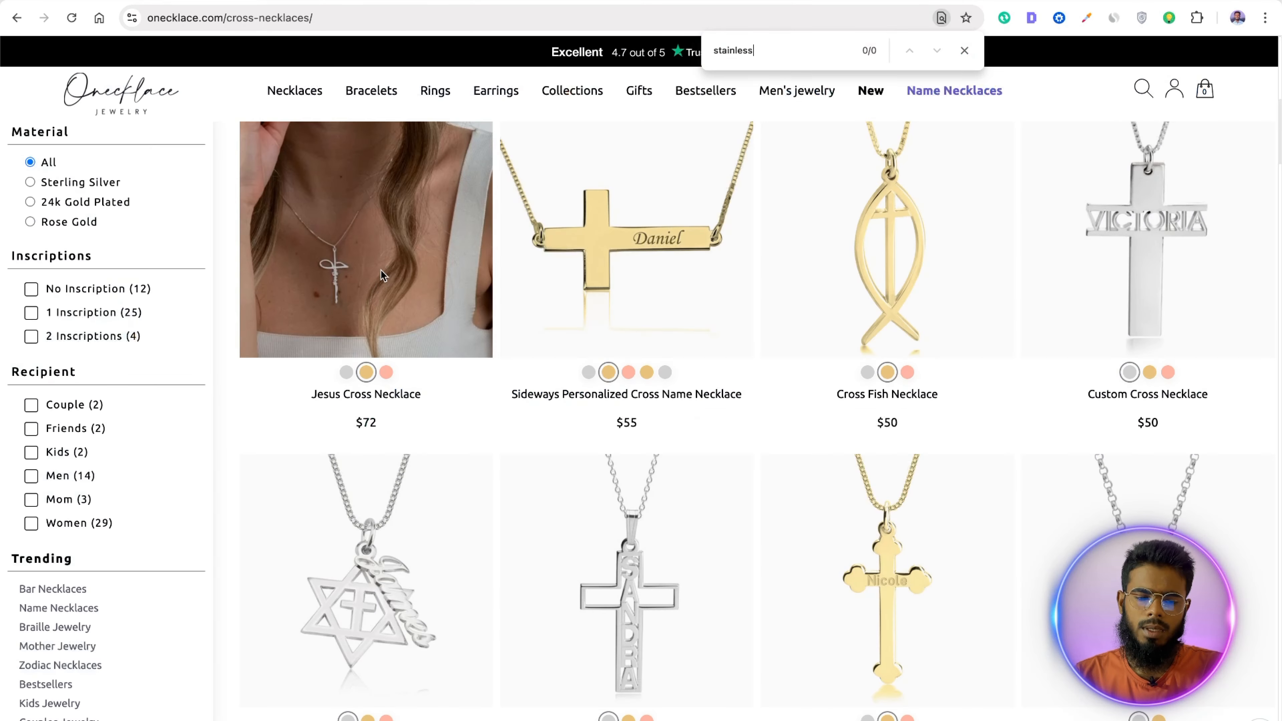
# Step: Close the text search on the store's Cross Necklaces page and copy the product name "Greek Orthodox Cross Necklace"
pyautogui.scroll(10, 381, 269)
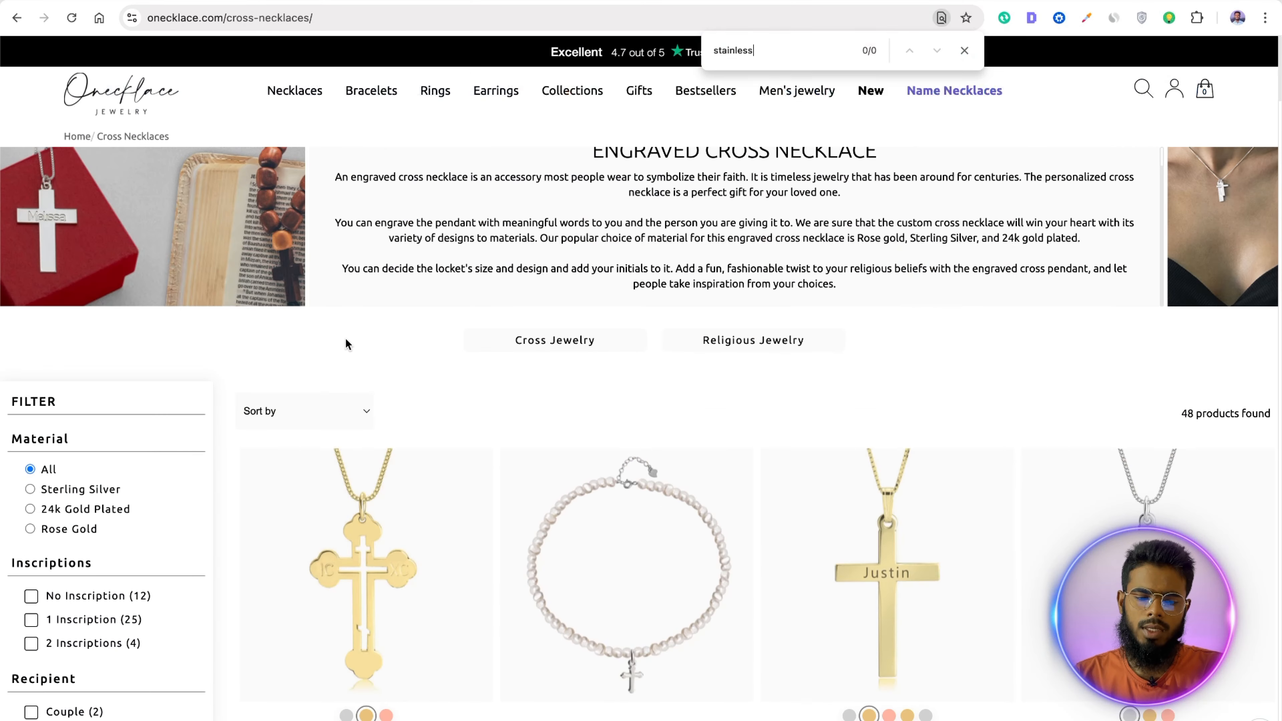
pyautogui.scroll(-8, 346, 338)
pyautogui.click(964, 51)
pyautogui.scroll(5, 273, 329)
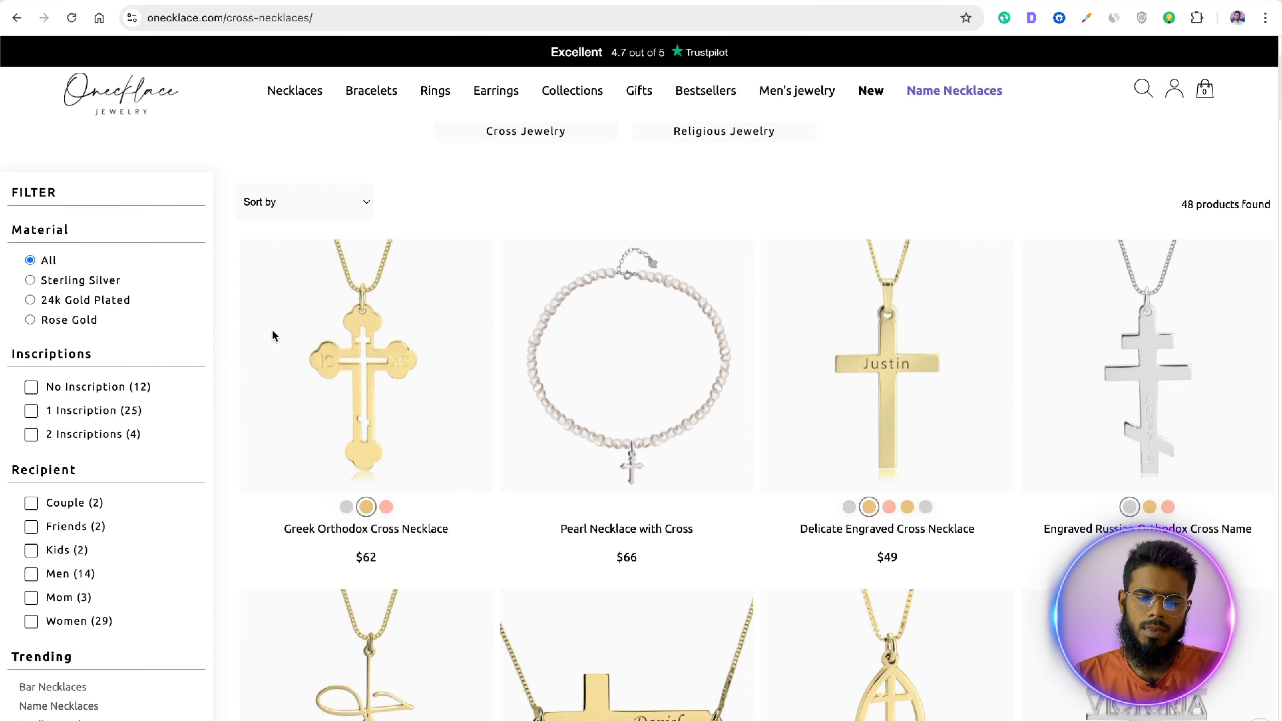
pyautogui.scroll(-3, 296, 372)
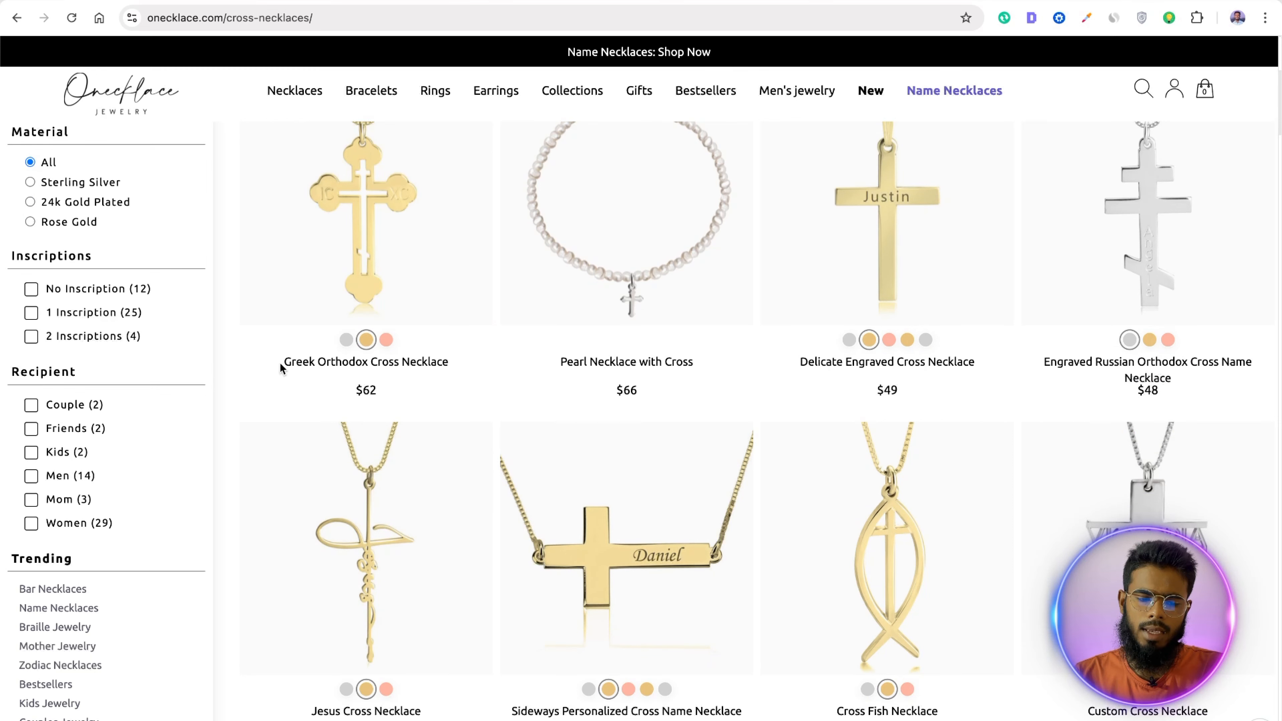
pyautogui.moveTo(281, 364); pyautogui.dragTo(461, 370)
pyautogui.hotkey('ctrl', 'c')
# Step: Filter the Semrush keywords to include any keywords matching "Greek Orthodox", and add "greek orthodox cross necklace" to the keyword list
pyautogui.click(334, 1)
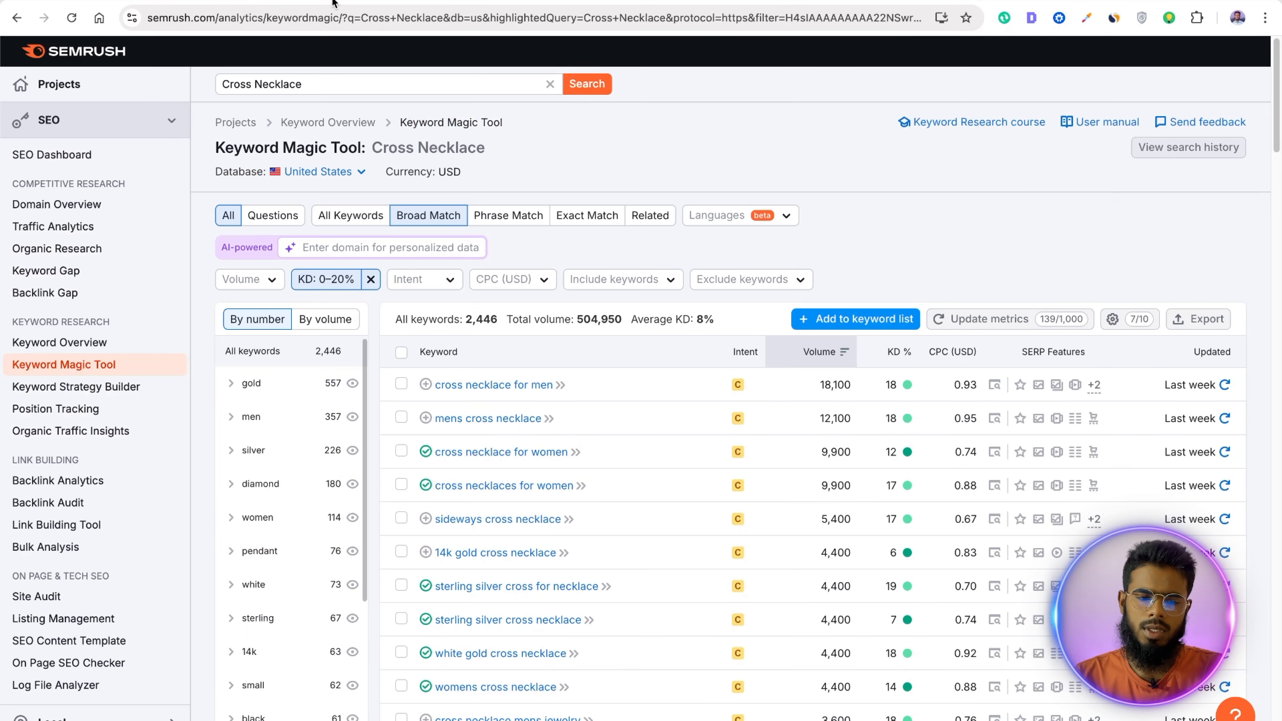
pyautogui.click(625, 283)
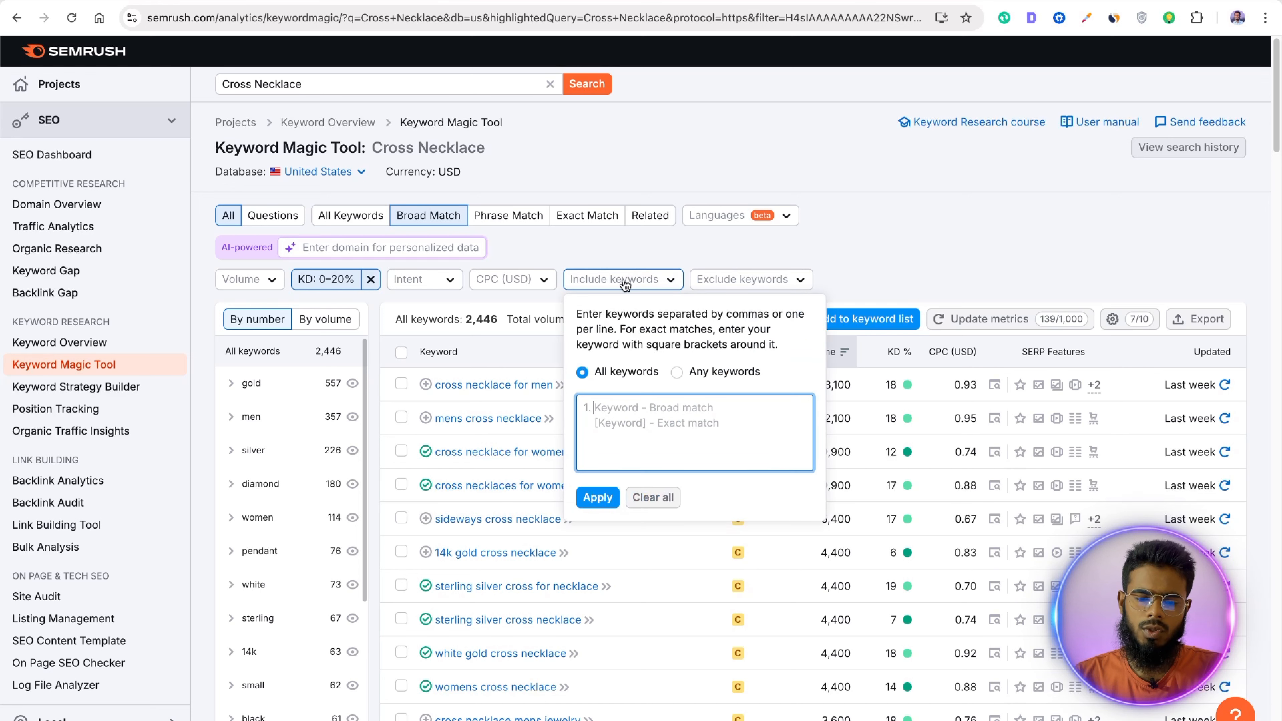
pyautogui.click(722, 384)
pyautogui.click(687, 427)
pyautogui.hotkey('ctrl', 'v')
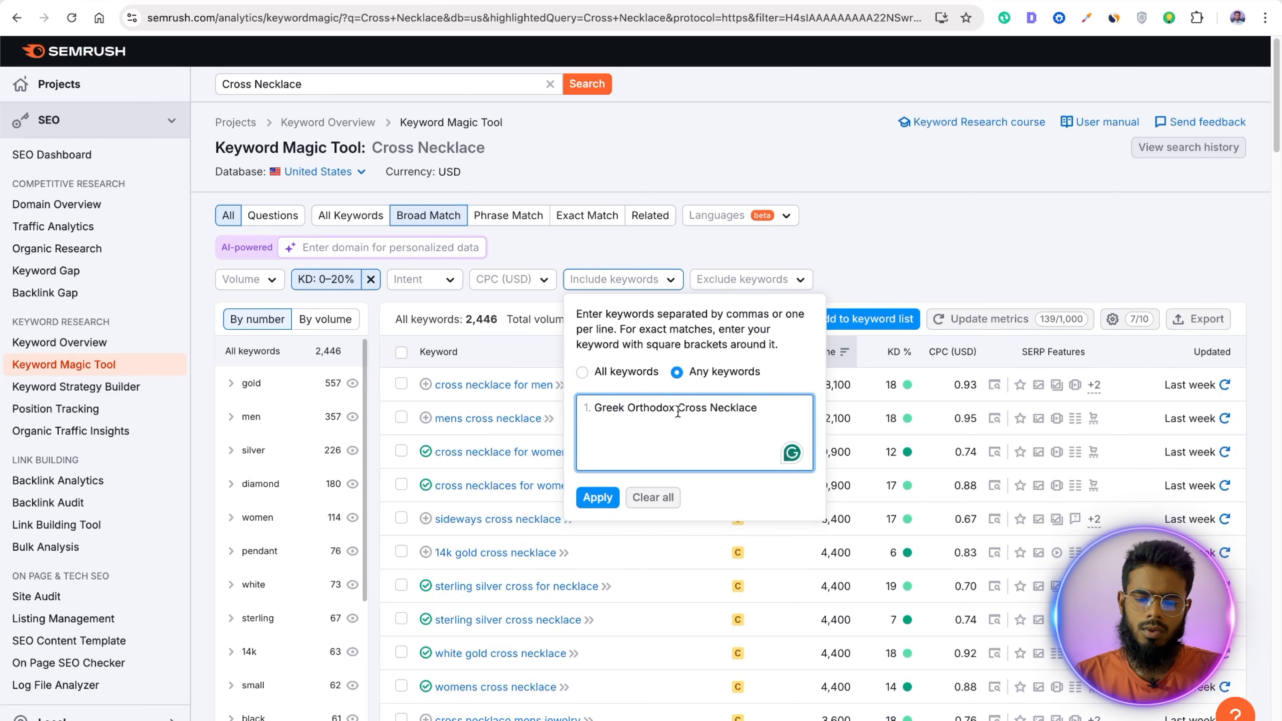
pyautogui.moveTo(675, 409); pyautogui.dragTo(773, 412)
pyautogui.press('BackSpace')
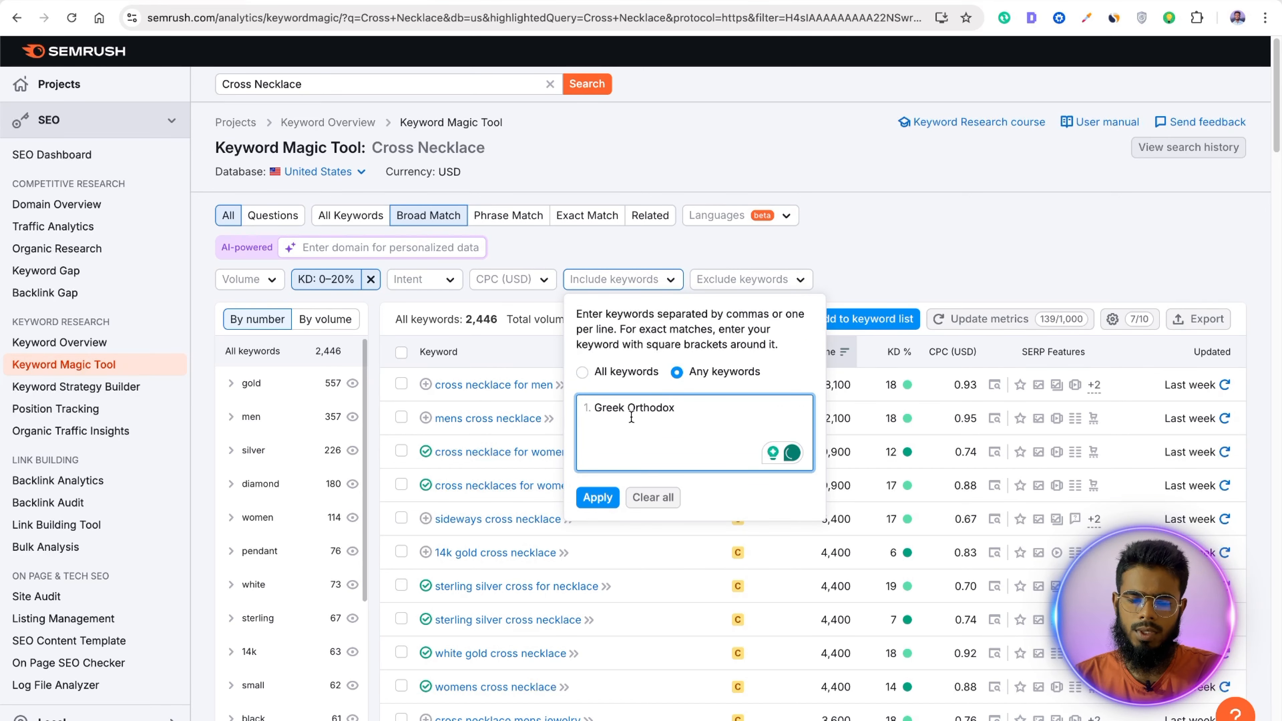
pyautogui.click(591, 496)
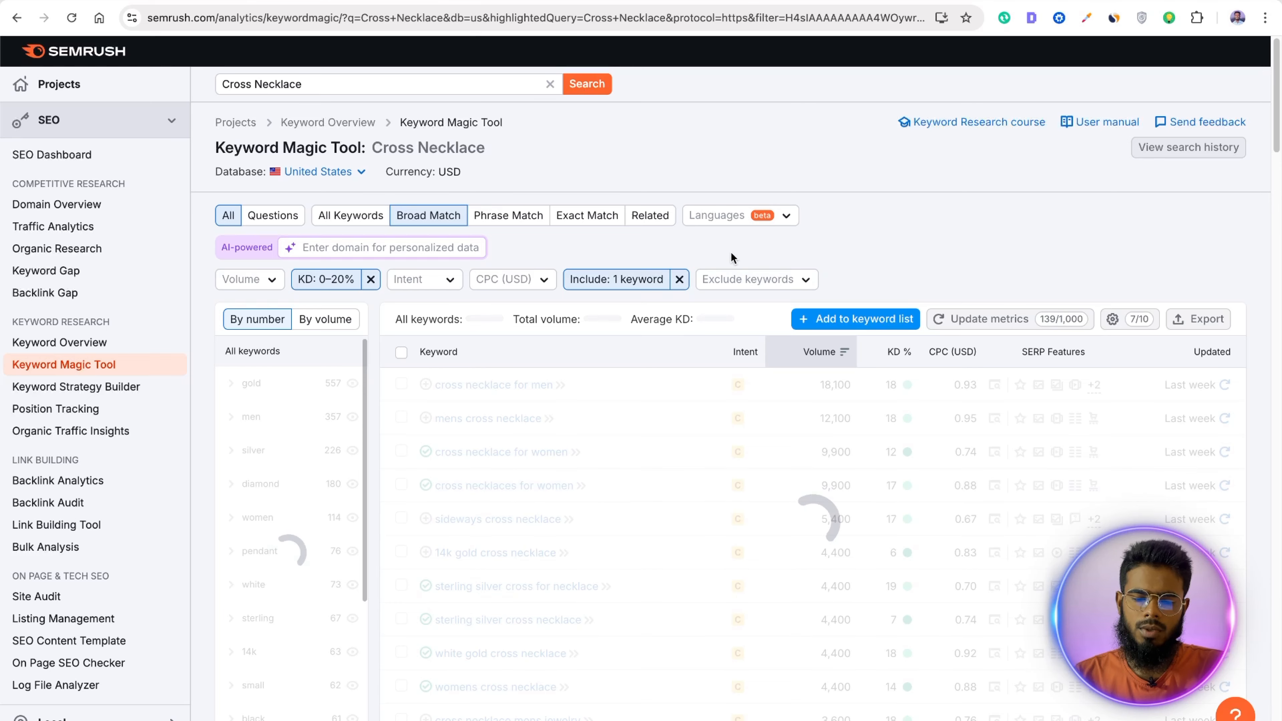
pyautogui.scroll(-1, 732, 258)
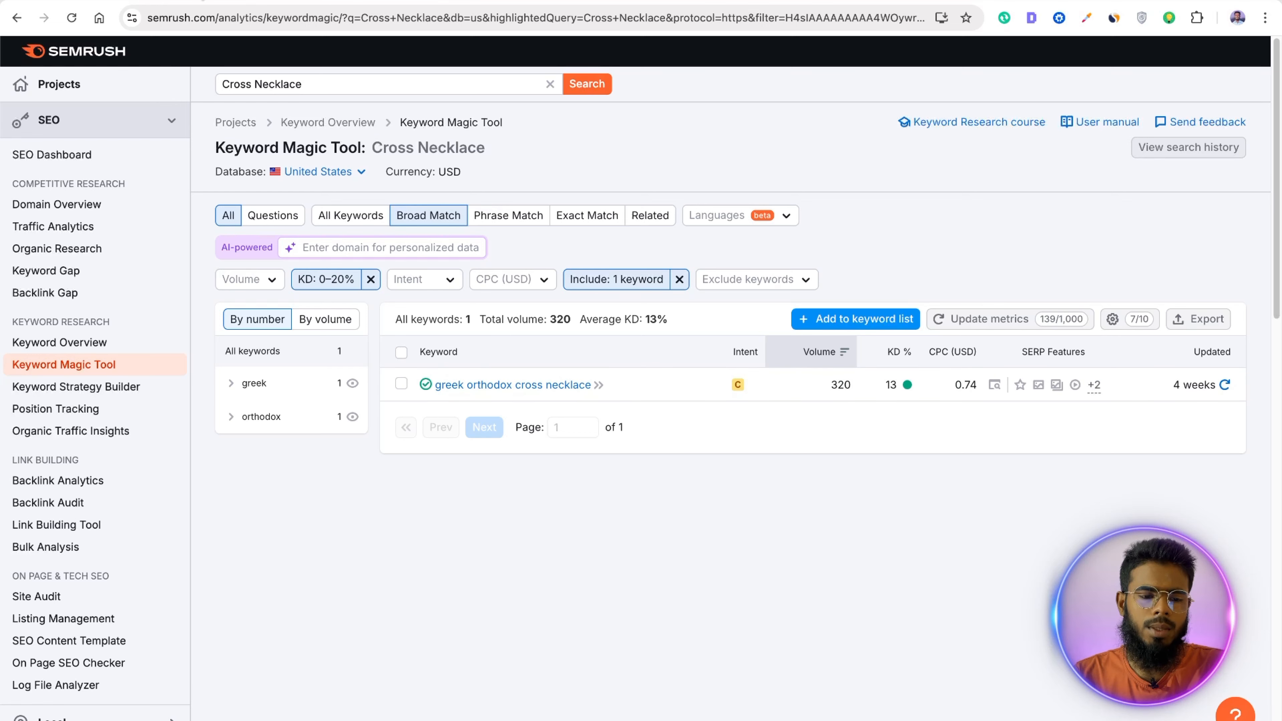
# Step: Copy the product name "Pearl Necklace with Cross" from the store page and apply it as the Semrush include-keywords filter
pyautogui.click(204, 1)
pyautogui.click(499, 359)
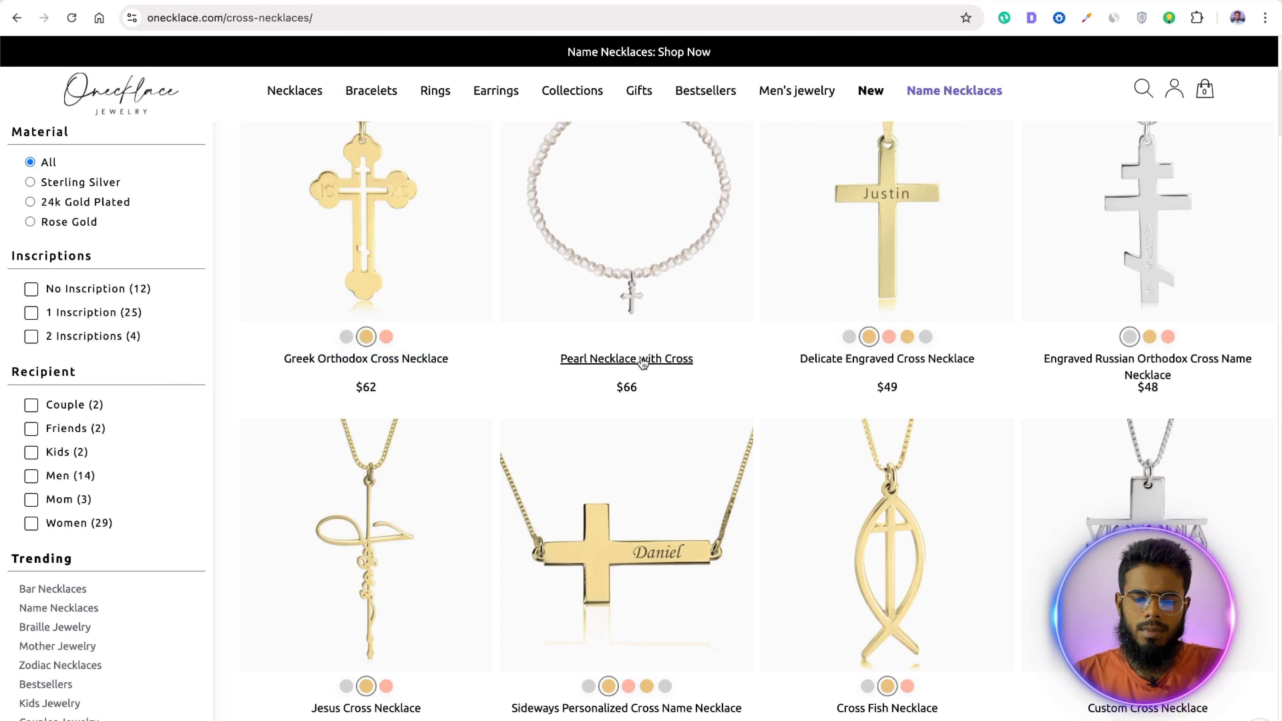
pyautogui.moveTo(538, 363); pyautogui.dragTo(700, 365)
pyautogui.press('super+c')
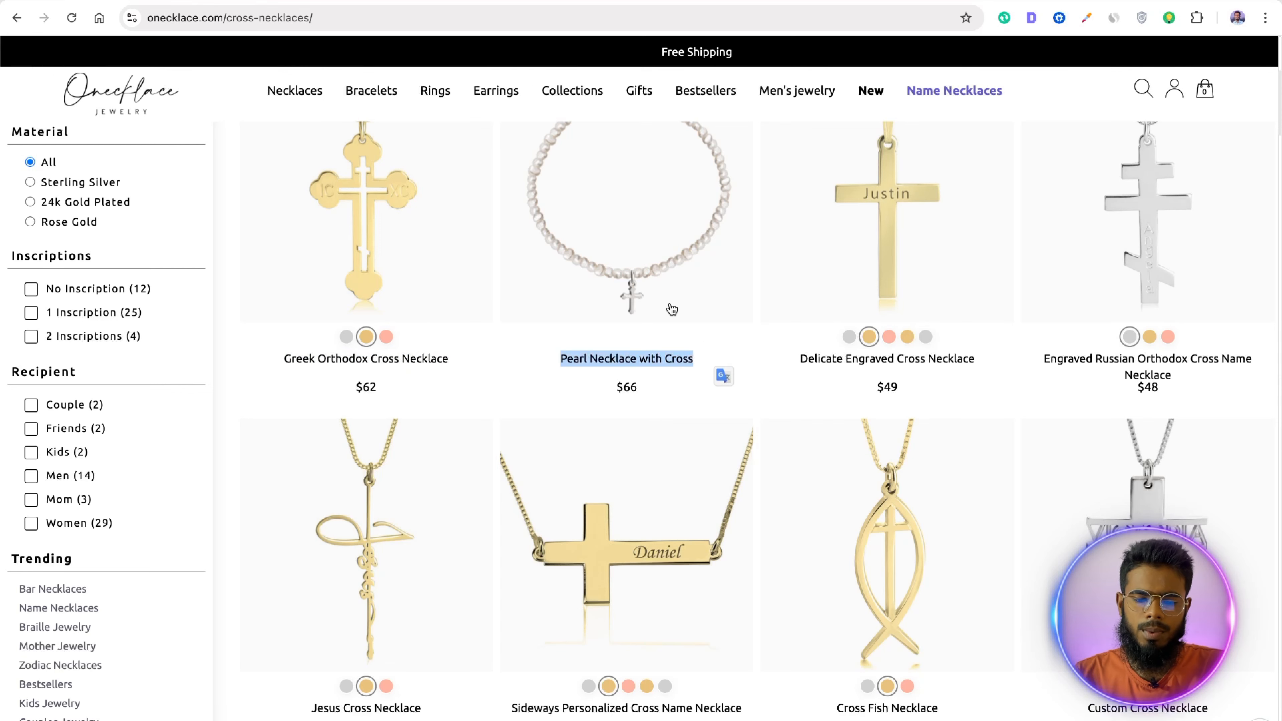
pyautogui.click(305, 1)
pyautogui.click(583, 282)
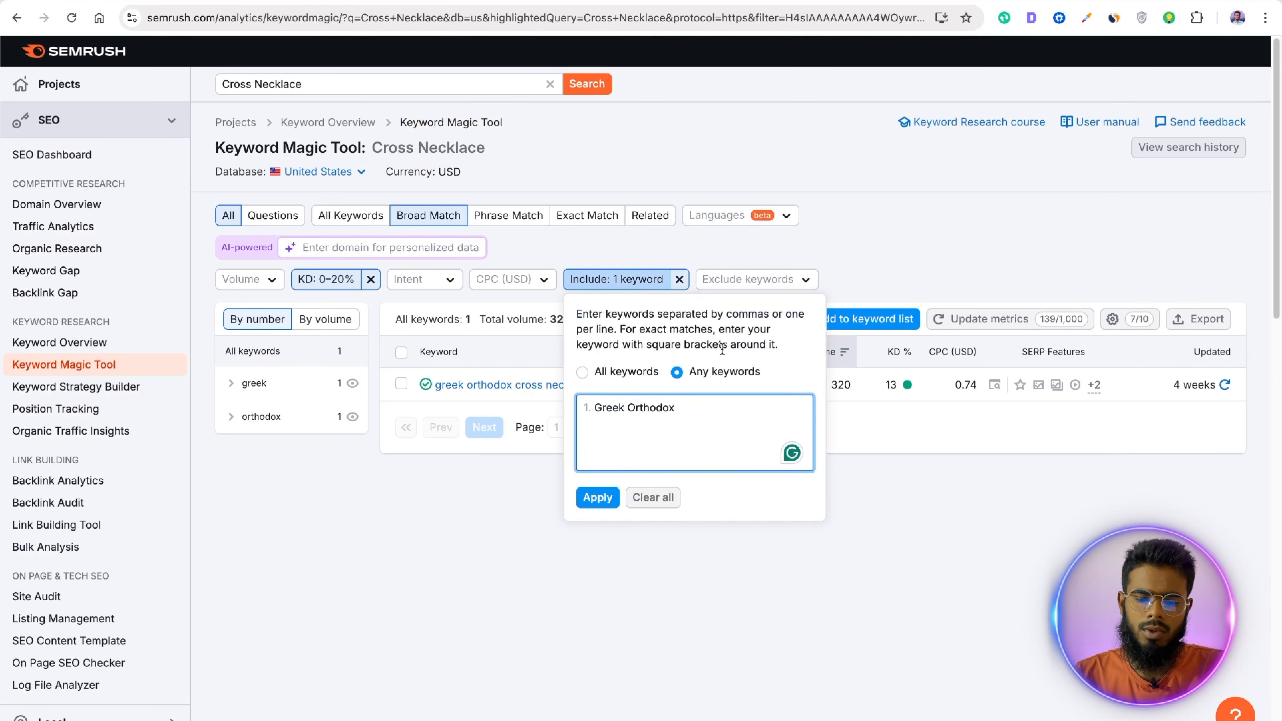
pyautogui.press('super+a')
pyautogui.press('super+v')
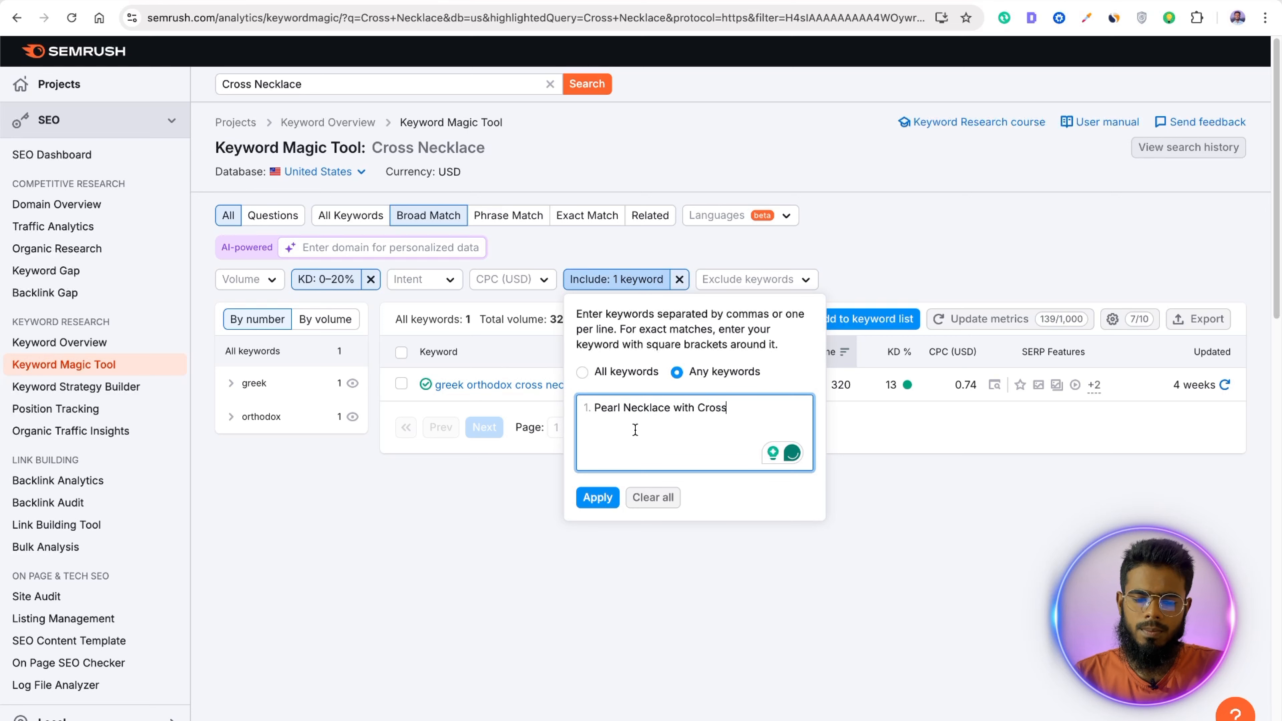
pyautogui.click(599, 497)
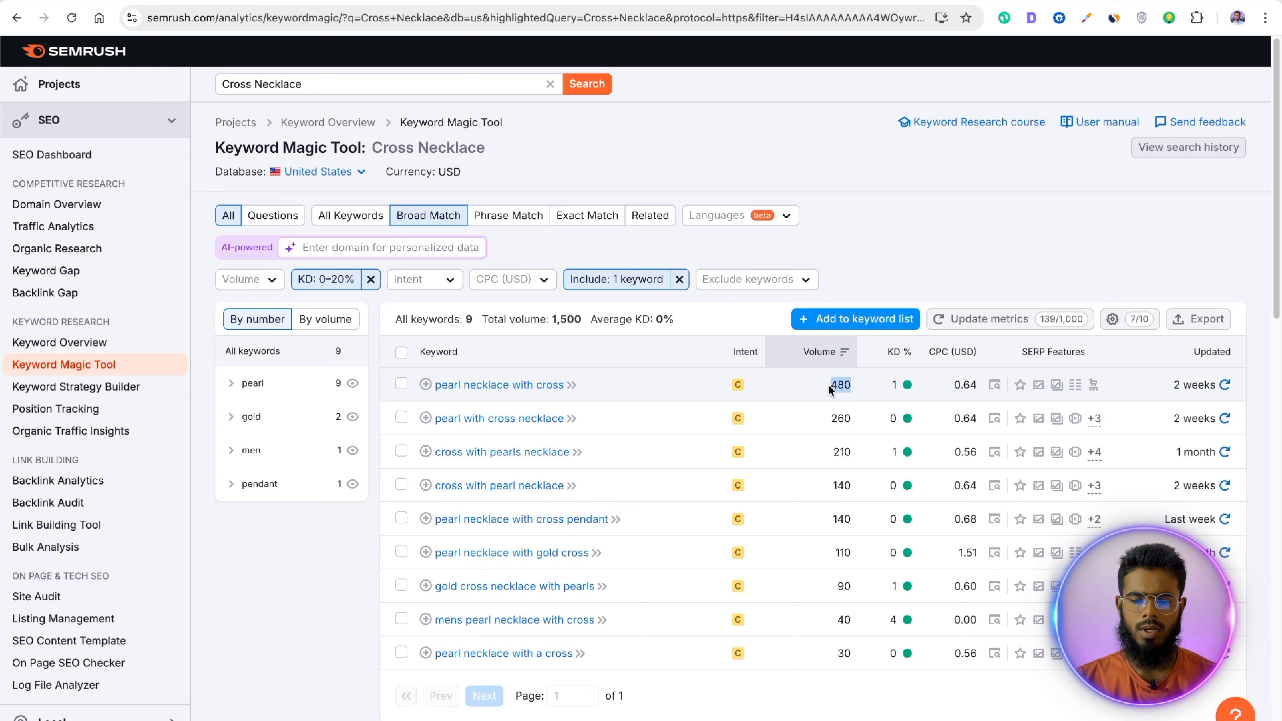
# Step: Add "pearl necklace with cross", "pearl with cross necklace", "cross with pearls necklace", "cross with pearl necklace" and "pearl necklace with a cross" to the keyword list
pyautogui.click(809, 391)
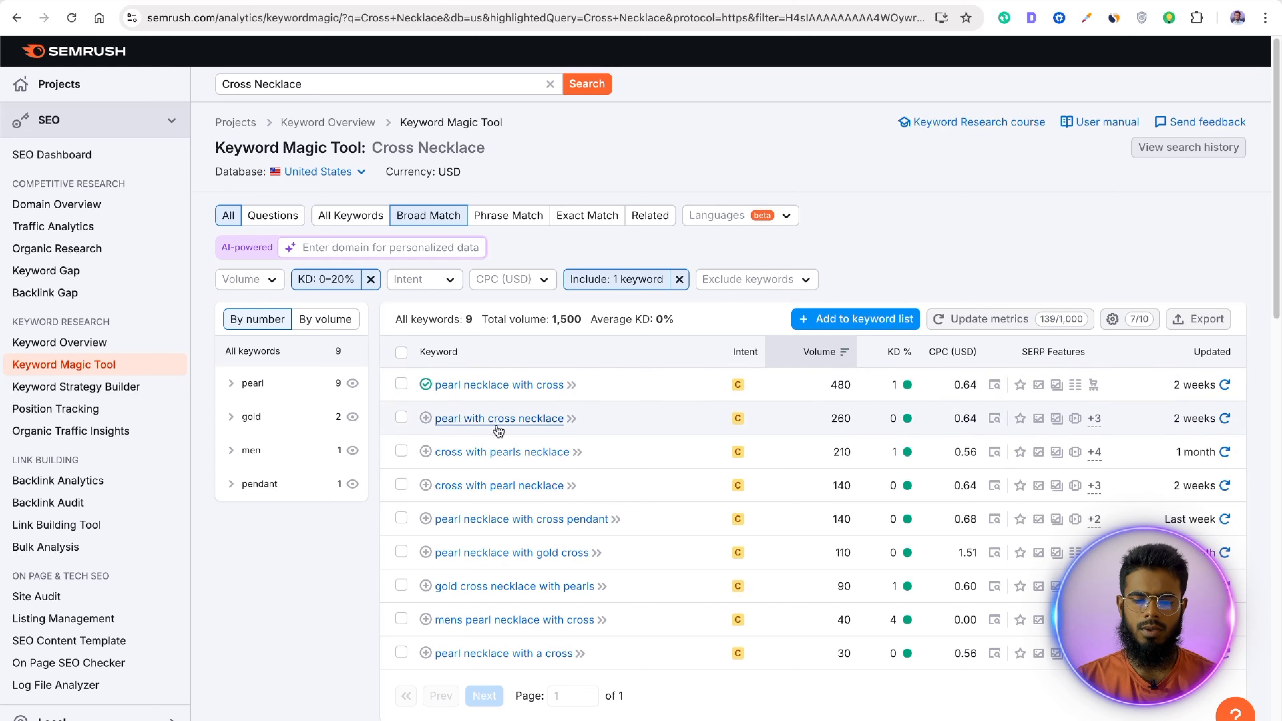
pyautogui.click(425, 419)
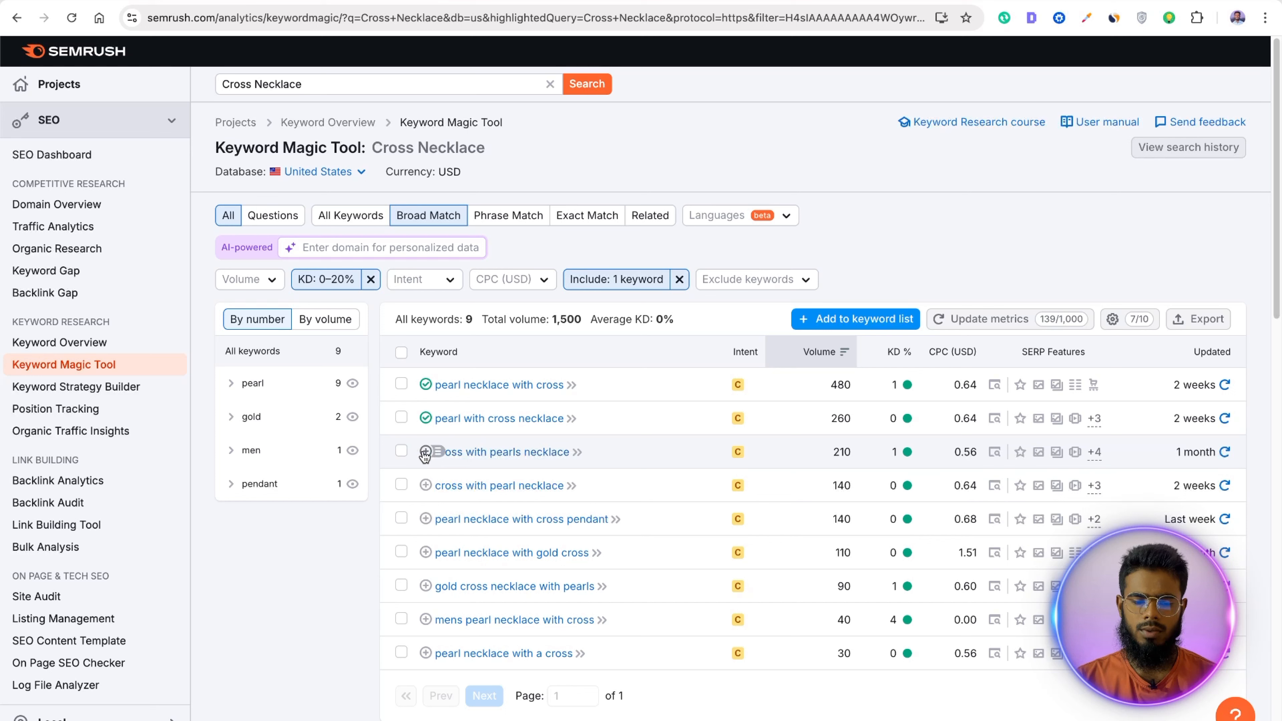
pyautogui.click(427, 486)
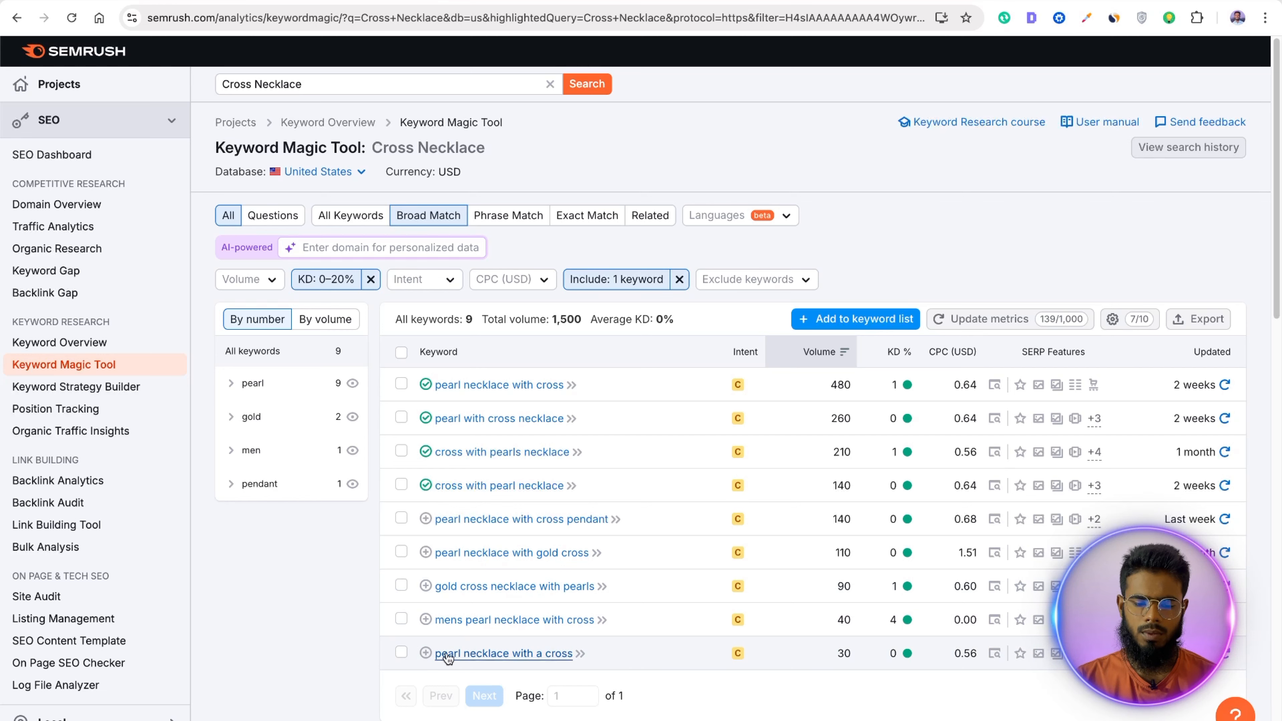
pyautogui.click(427, 655)
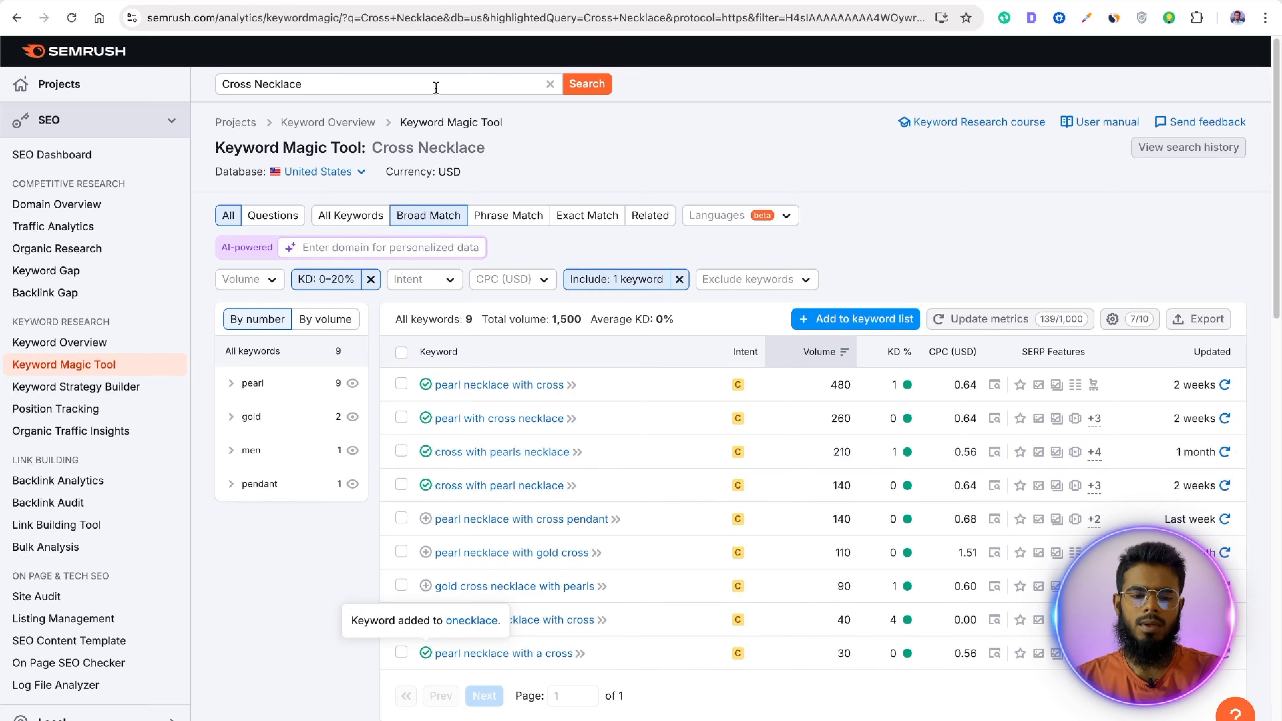
# Step: Copy the product name "Delicate Engraved Cross Necklace" from the store page and apply it as the Semrush include-keywords filter
pyautogui.scroll(-1, 781, 429)
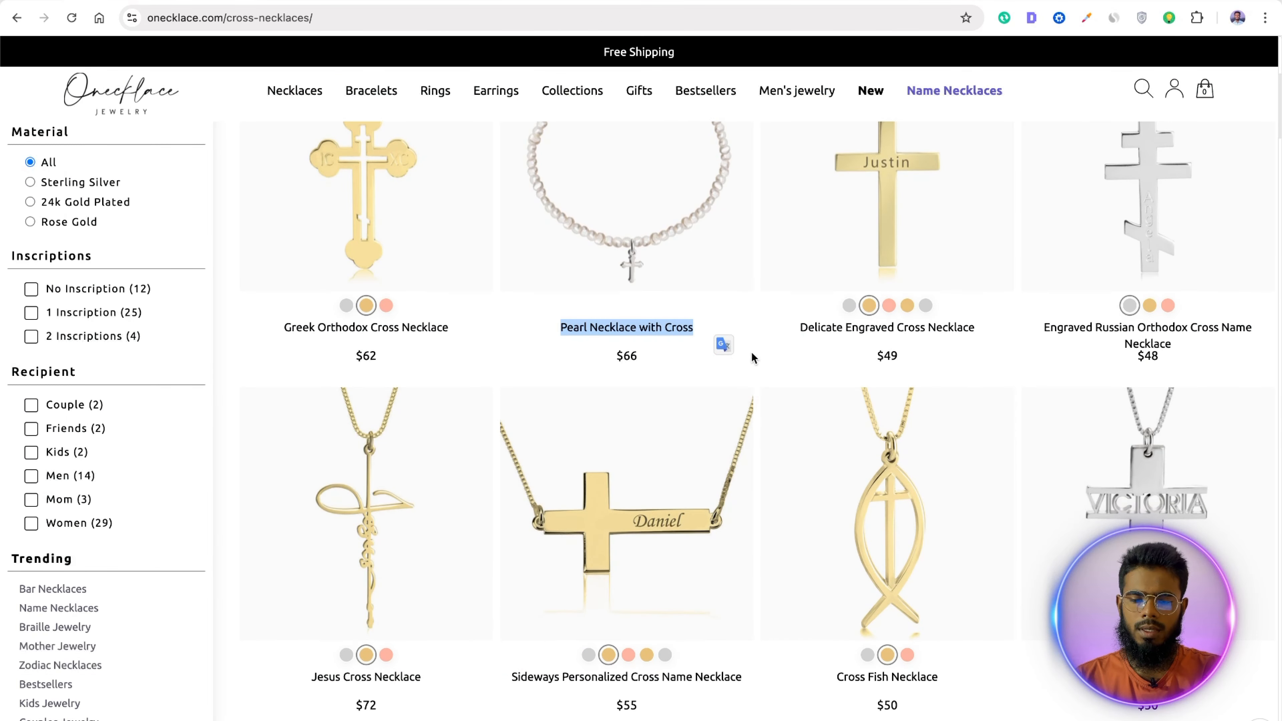
pyautogui.moveTo(752, 357); pyautogui.dragTo(988, 344)
pyautogui.hotkey('ctrl', 'c')
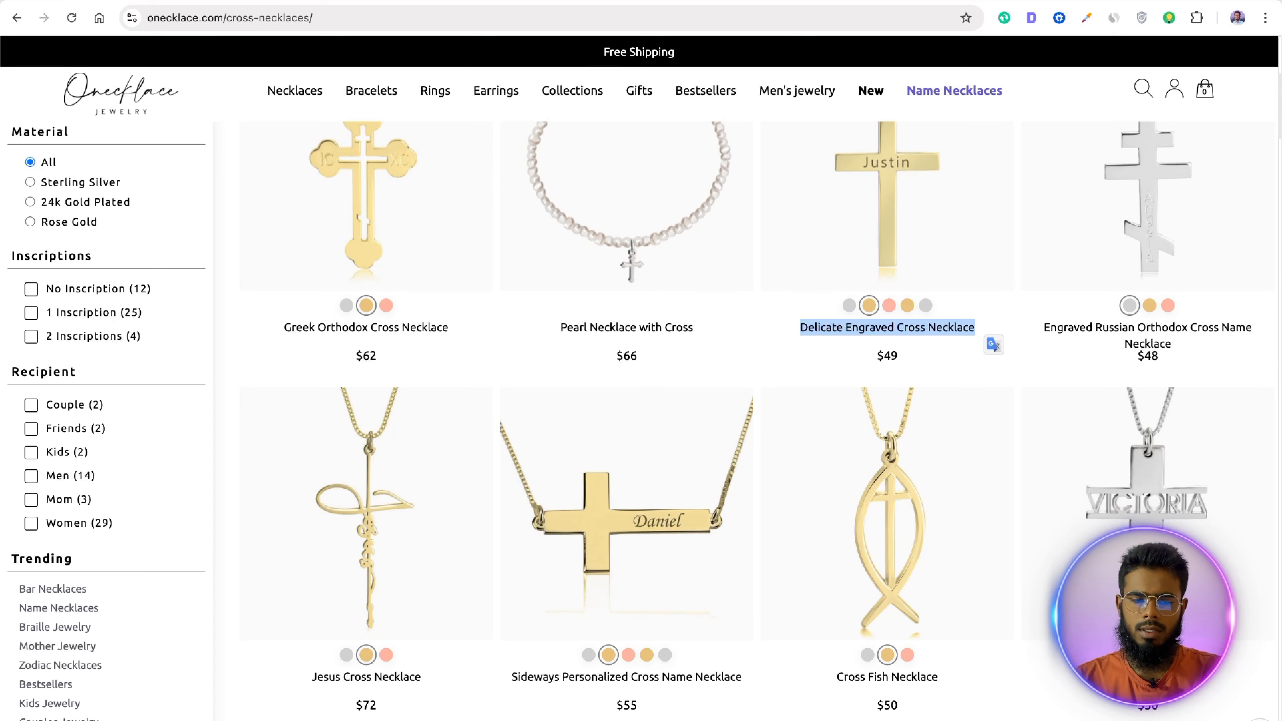
pyautogui.click(321, 2)
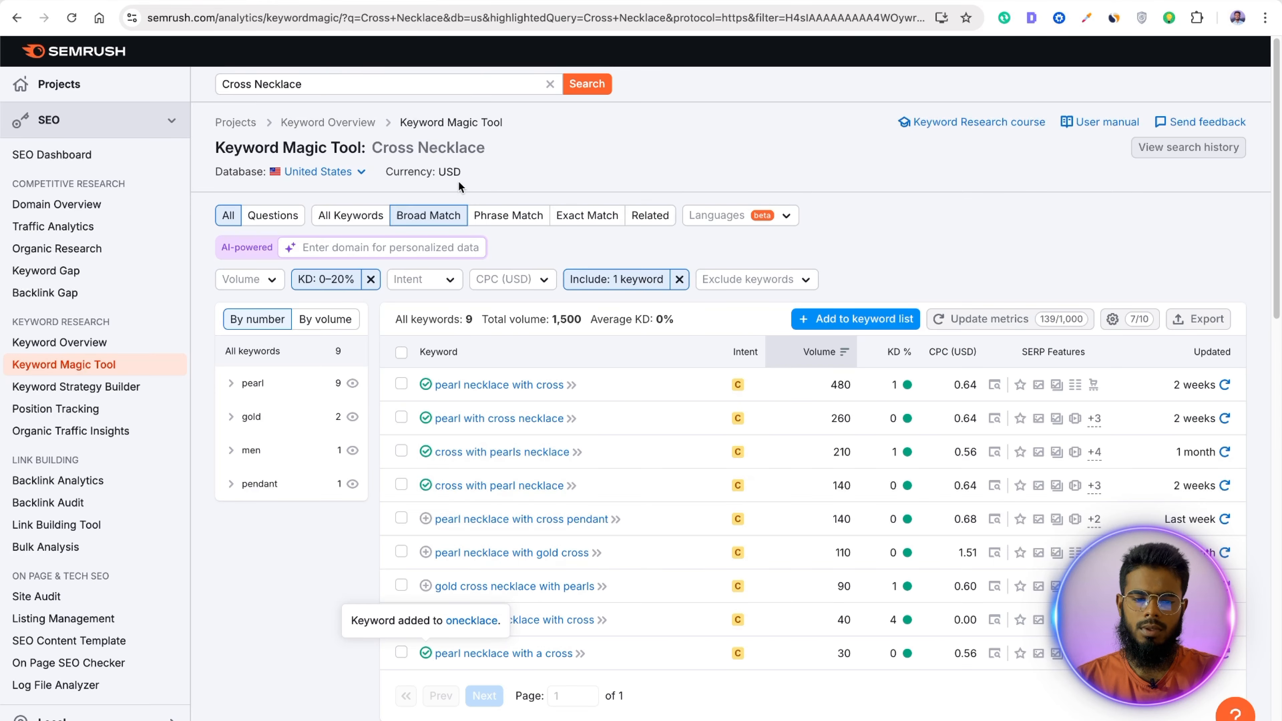
pyautogui.click(616, 279)
pyautogui.hotkey('ctrl', 'a')
pyautogui.hotkey('ctrl', 'v')
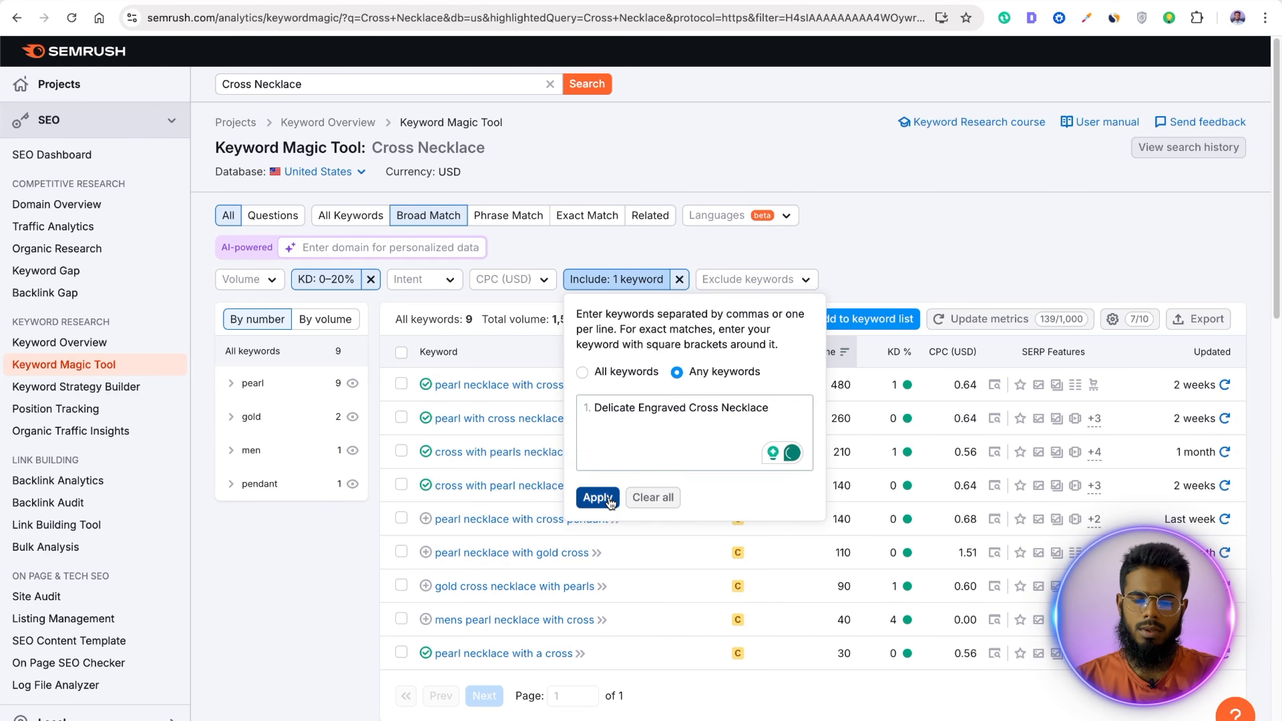
pyautogui.click(598, 497)
# Step: Shorten the include-keywords filter to "Delicate Engraved" and apply it
pyautogui.click(625, 282)
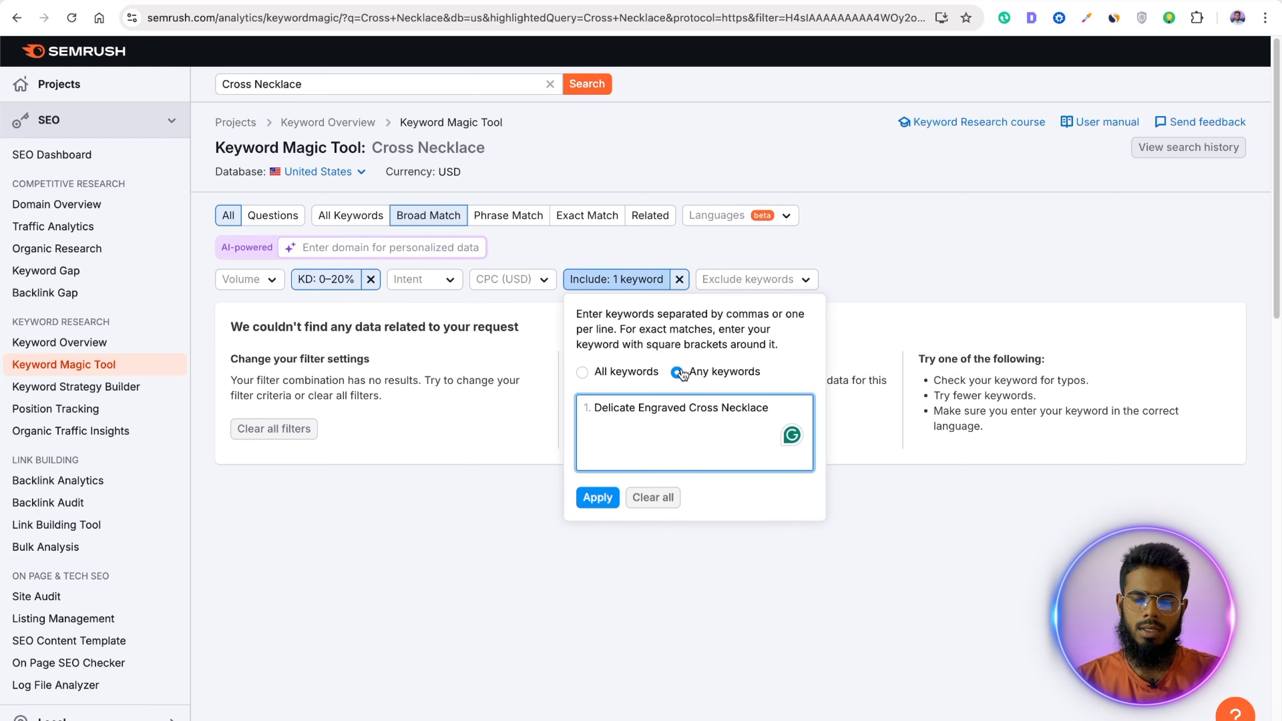
pyautogui.moveTo(687, 407); pyautogui.dragTo(797, 408)
pyautogui.press('BackSpace')
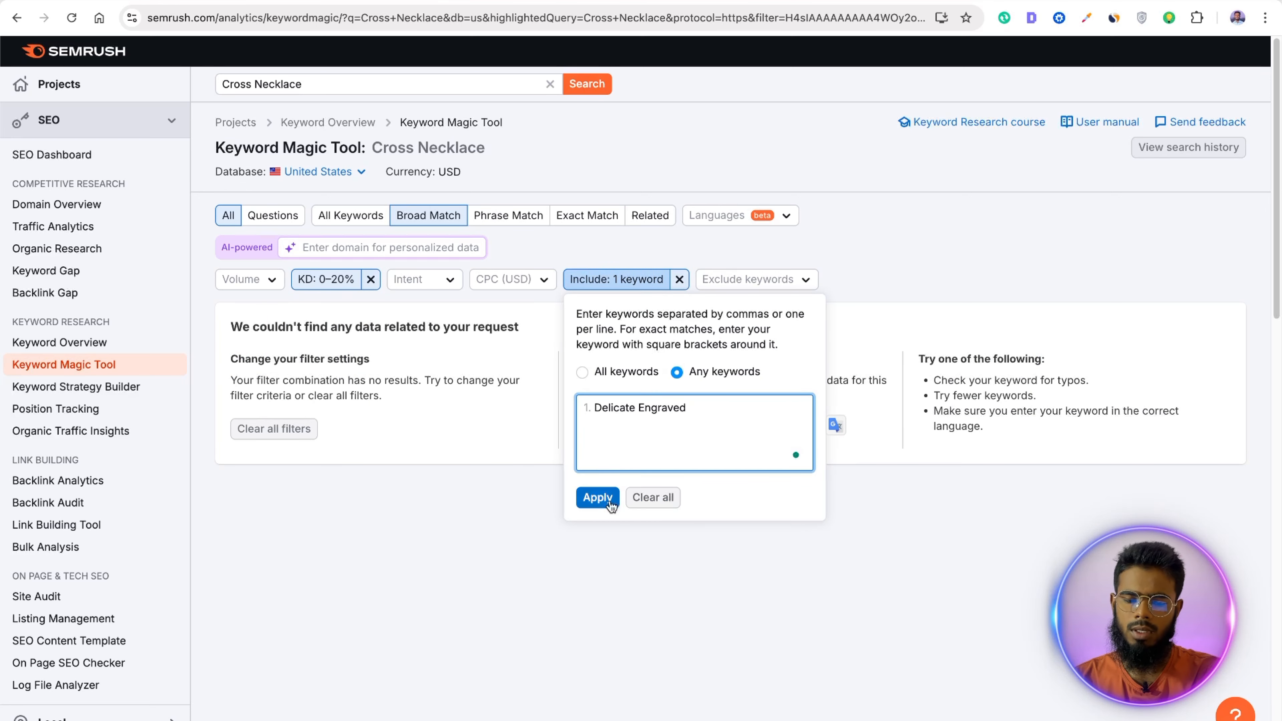
pyautogui.click(598, 498)
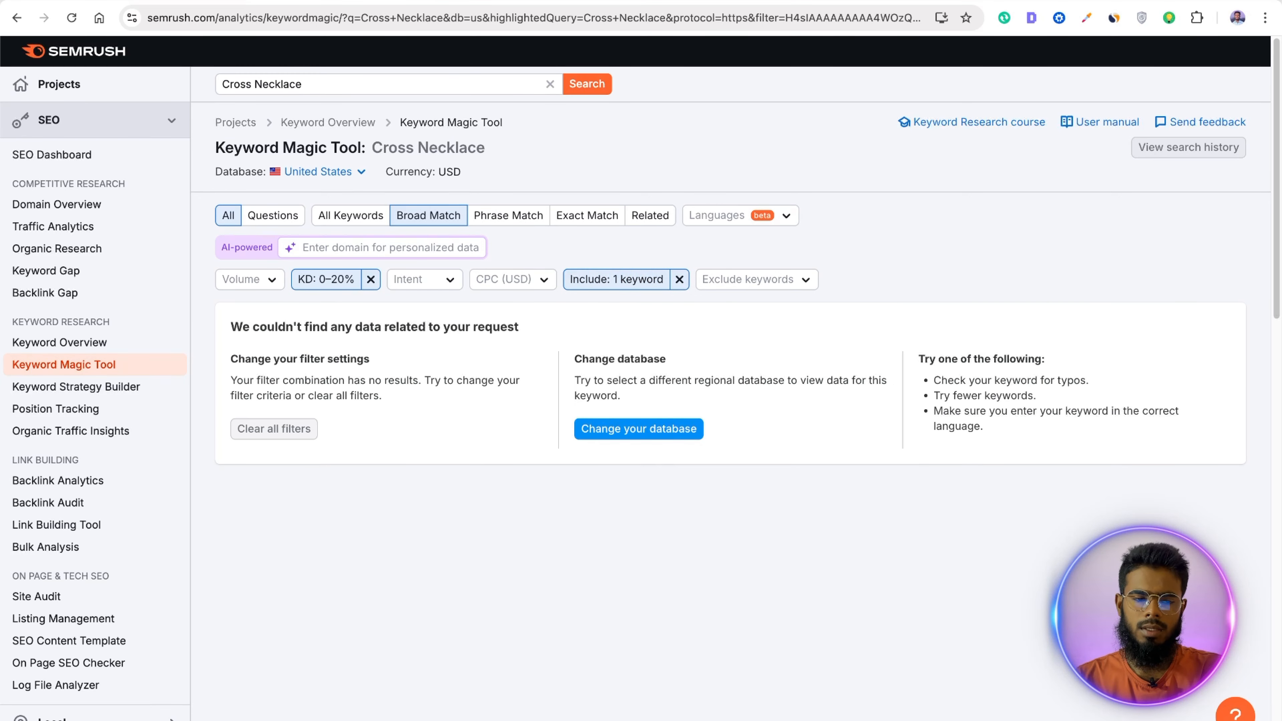
# Step: Recheck the product name on the store page, filter the Semrush keywords by "Engraved", and add "engraved cross necklace" to the keyword list
pyautogui.hotkey('ctrl', 'Tab')
pyautogui.click(918, 379)
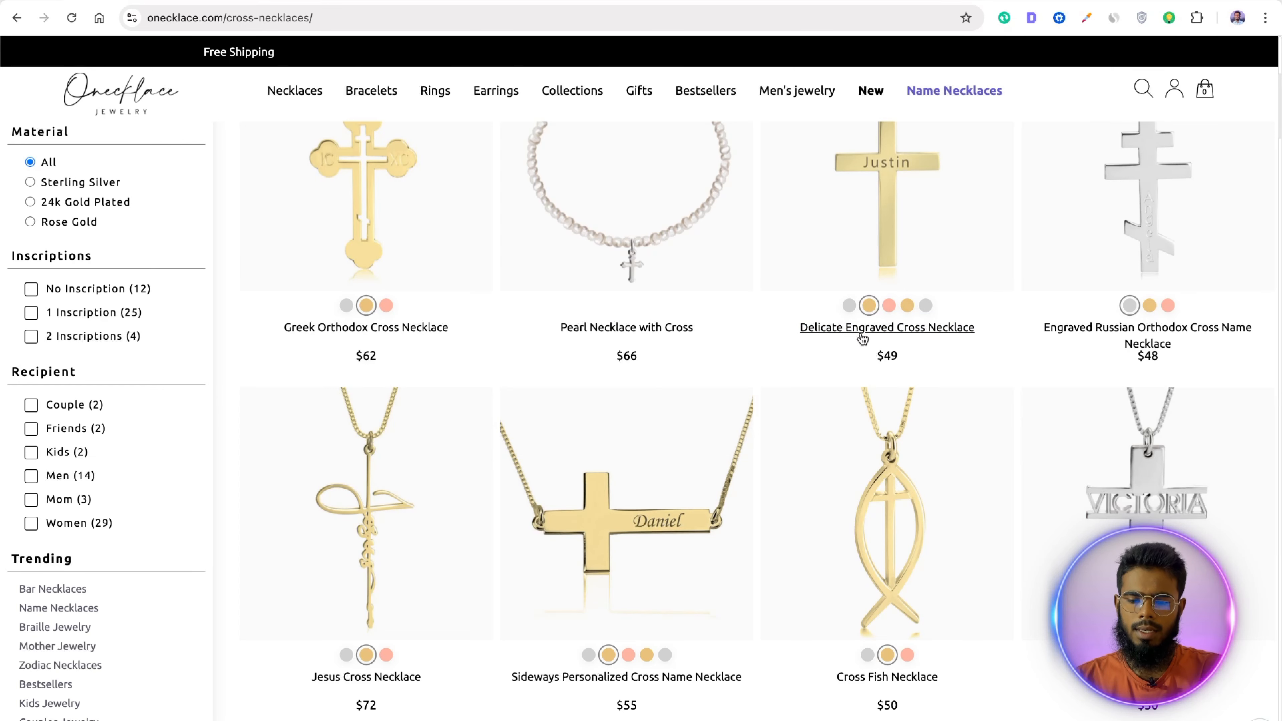
pyautogui.hotkey('ctrl', 'shift', 'Tab')
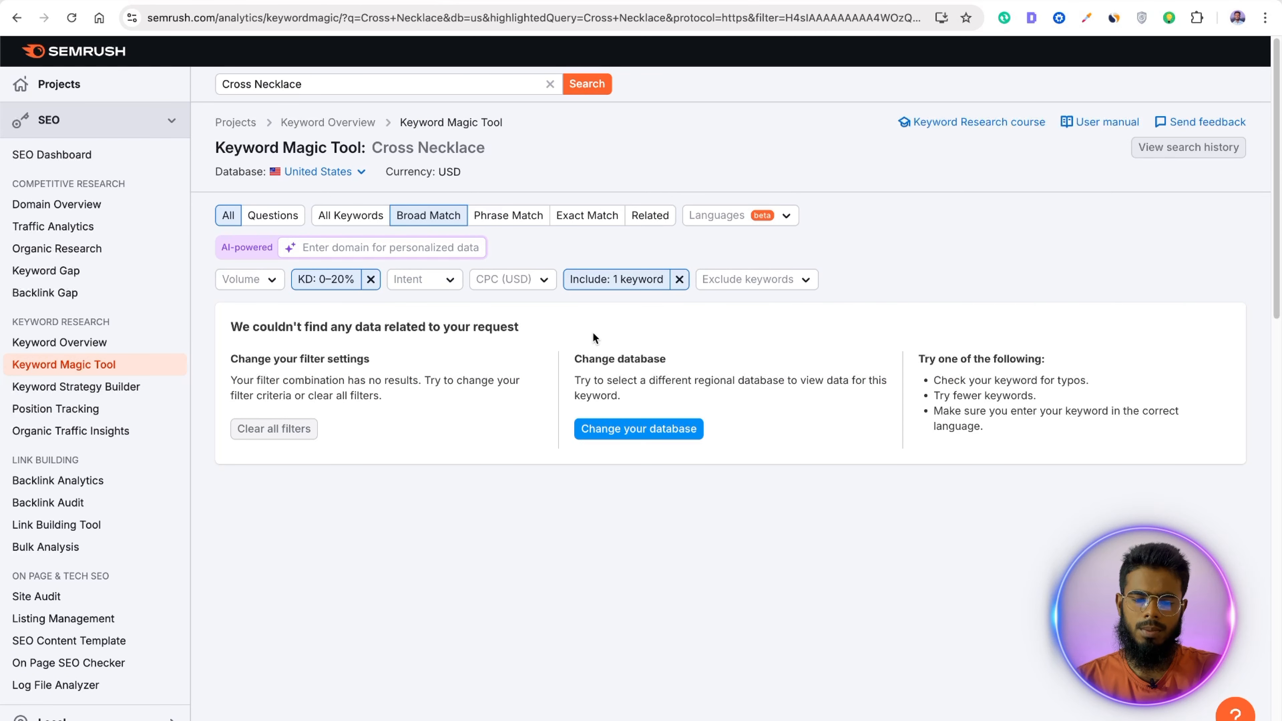
pyautogui.click(632, 281)
pyautogui.moveTo(638, 408); pyautogui.dragTo(589, 397)
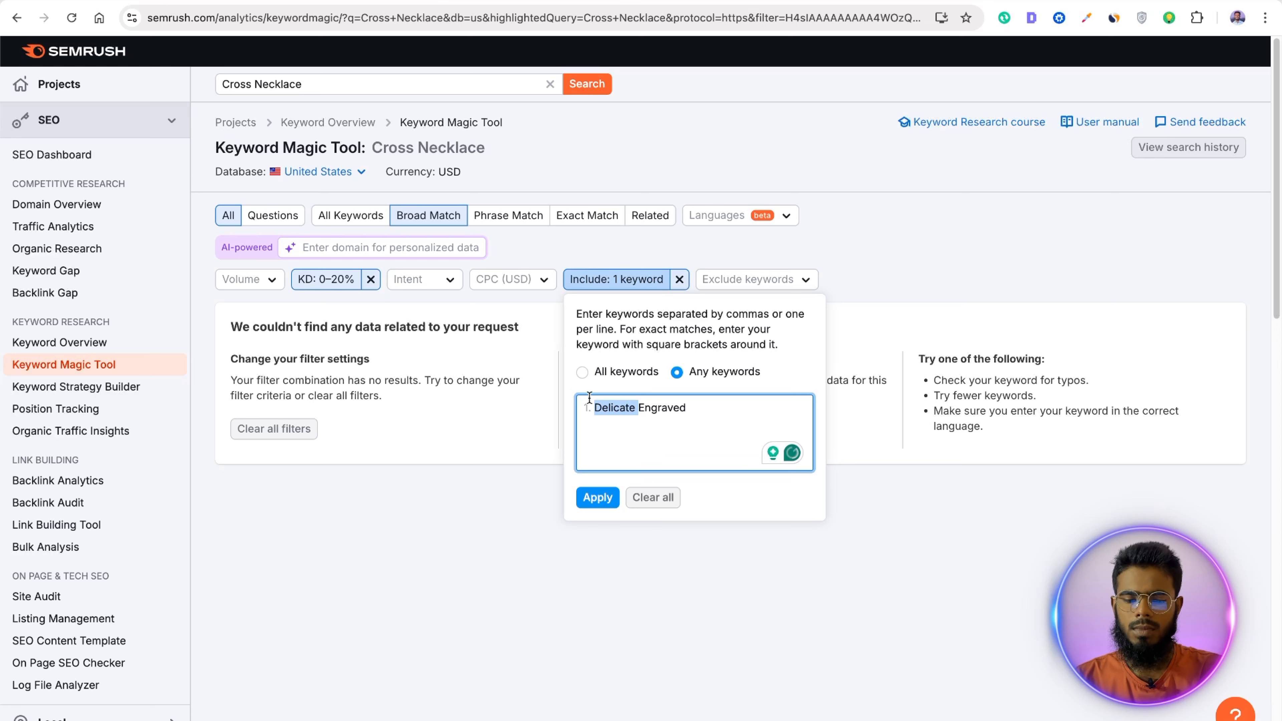
pyautogui.press('BackSpace')
pyautogui.click(601, 499)
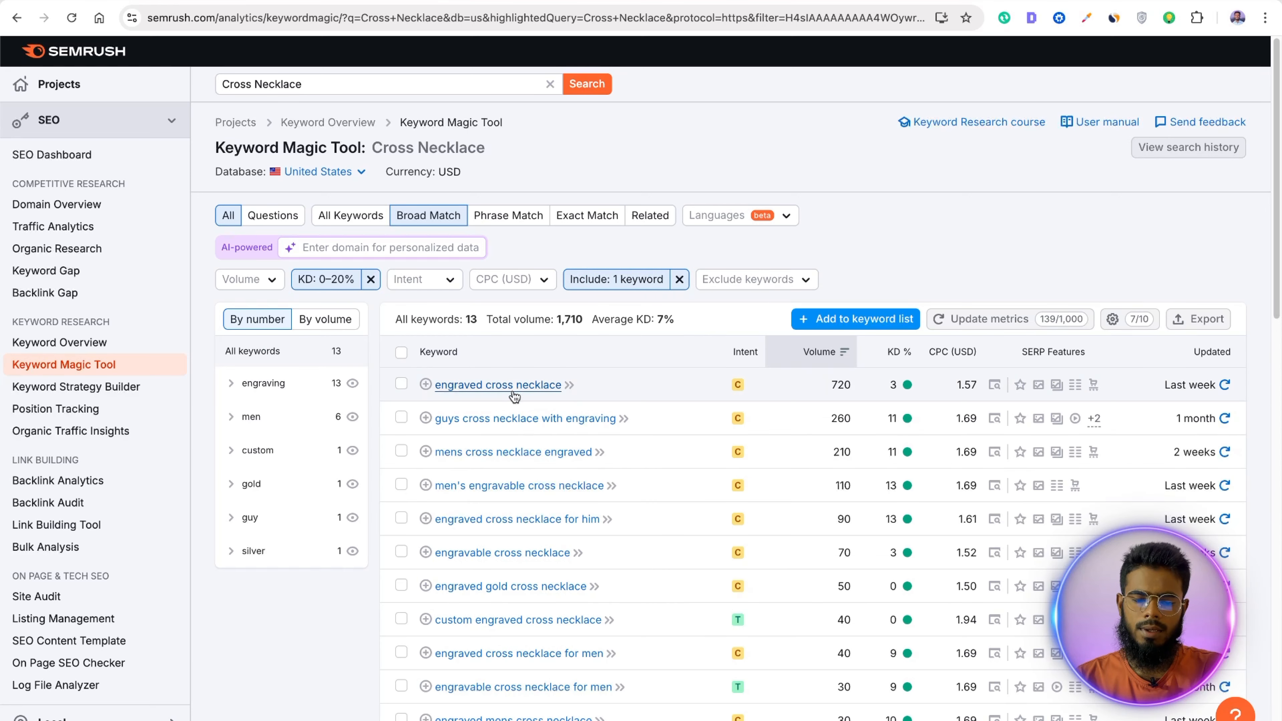
pyautogui.click(426, 386)
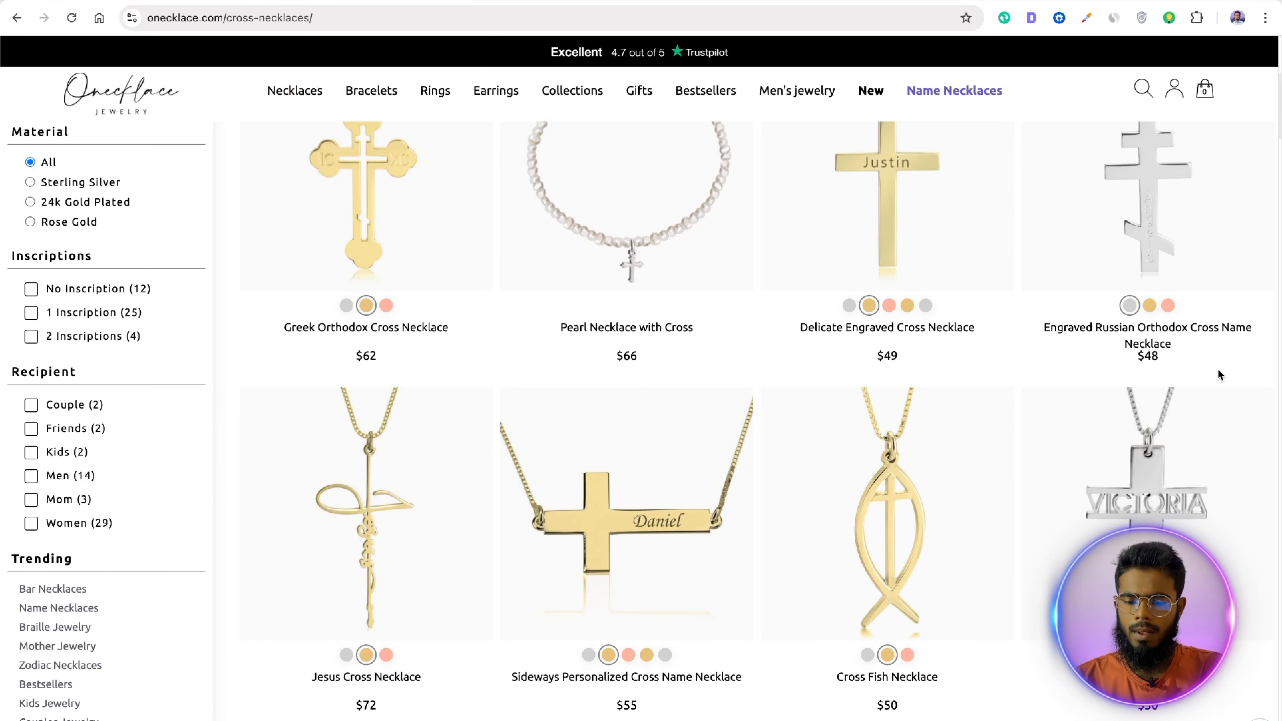
# Step: Copy "Cross Name Necklace" from the Engraved Russian Orthodox product's name on the store page and return to Semrush
pyautogui.scroll(-1, 1220, 375)
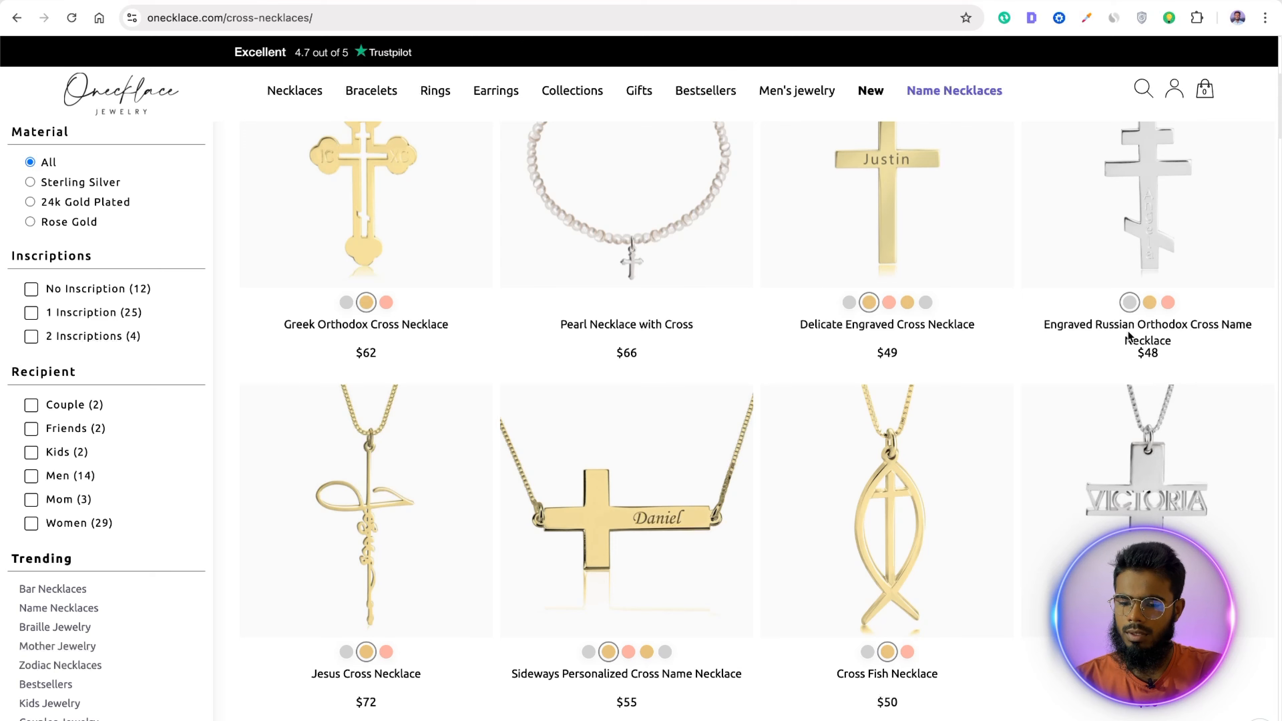
pyautogui.scroll(-1, 1214, 332)
pyautogui.scroll(-1, 1213, 331)
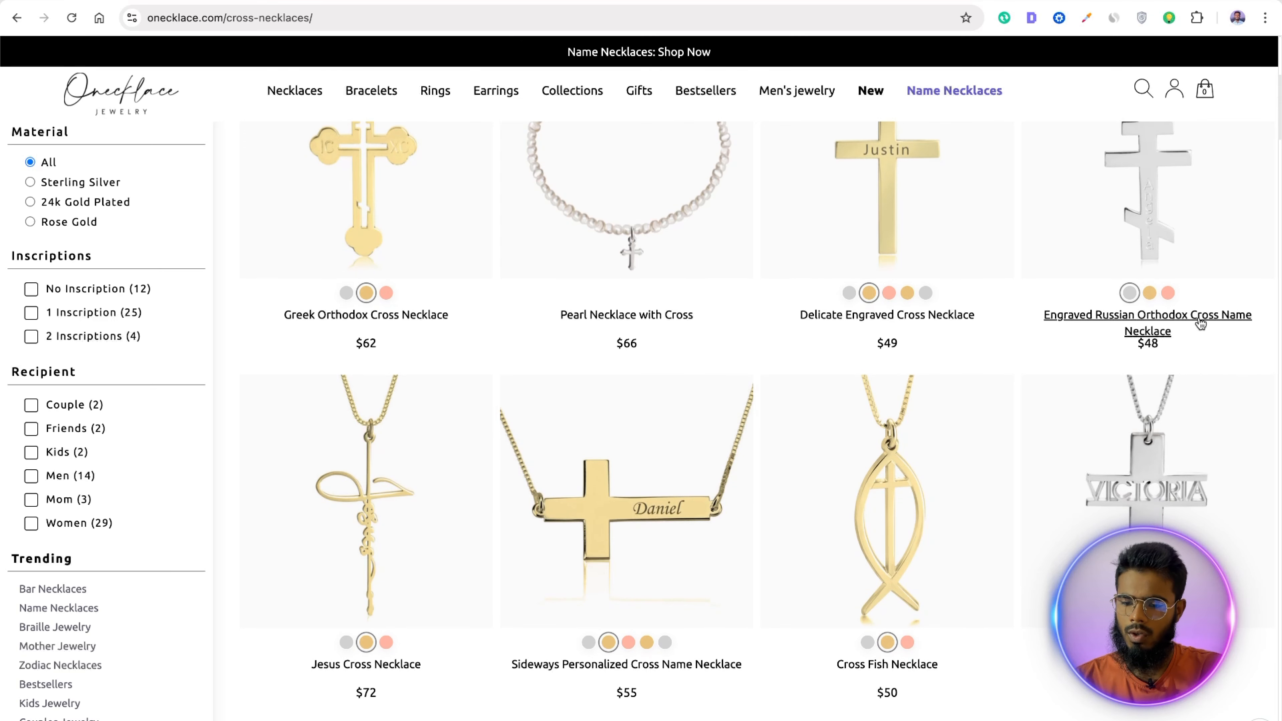
pyautogui.moveTo(1186, 337); pyautogui.dragTo(1189, 315)
pyautogui.hotkey('ctrl', 'c')
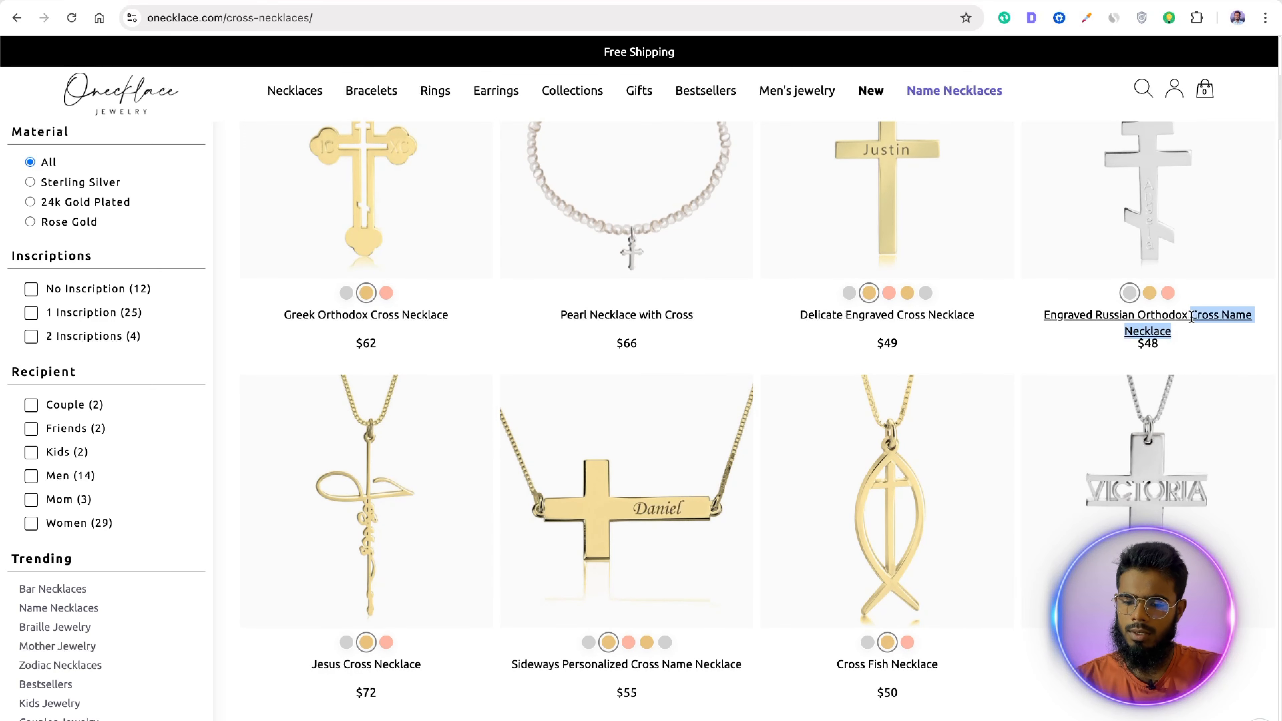
pyautogui.click(358, 4)
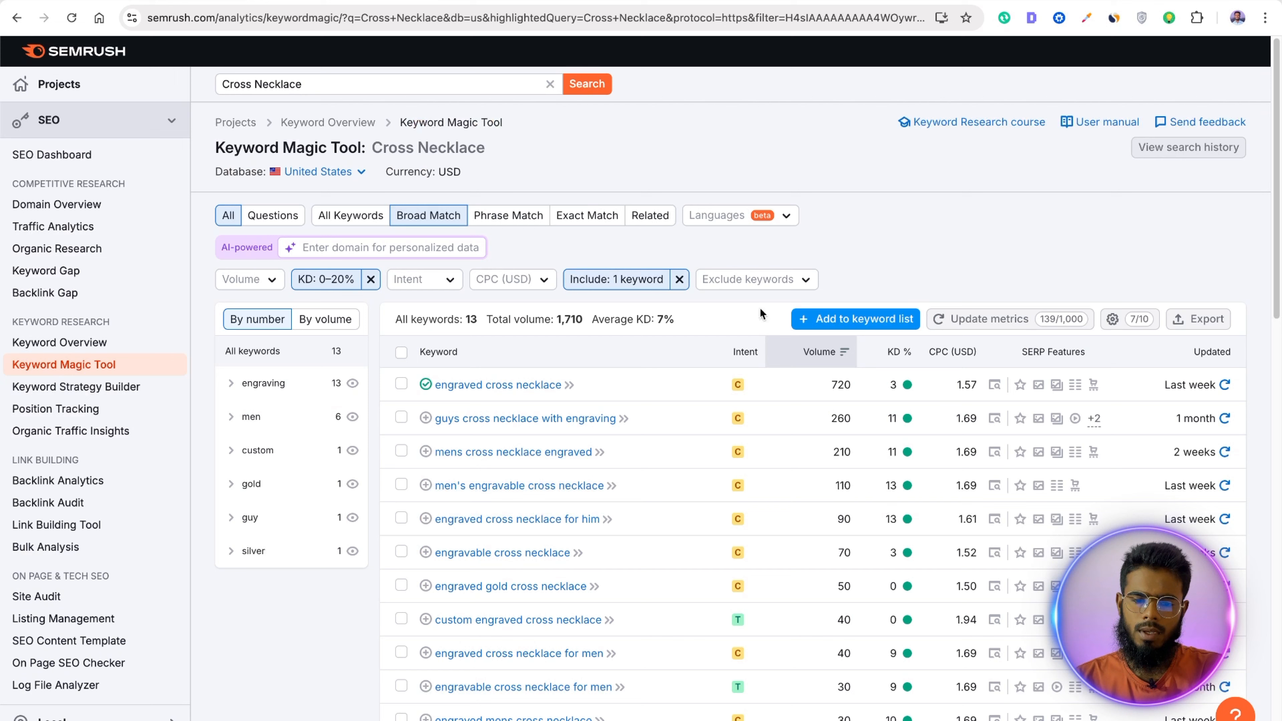
# Step: Replace the include-keywords filter with "Name Necklace" and apply it
pyautogui.click(624, 279)
pyautogui.hotkey('ctrl', 'a')
pyautogui.hotkey('ctrl', 'v')
pyautogui.moveTo(631, 407); pyautogui.dragTo(484, 403)
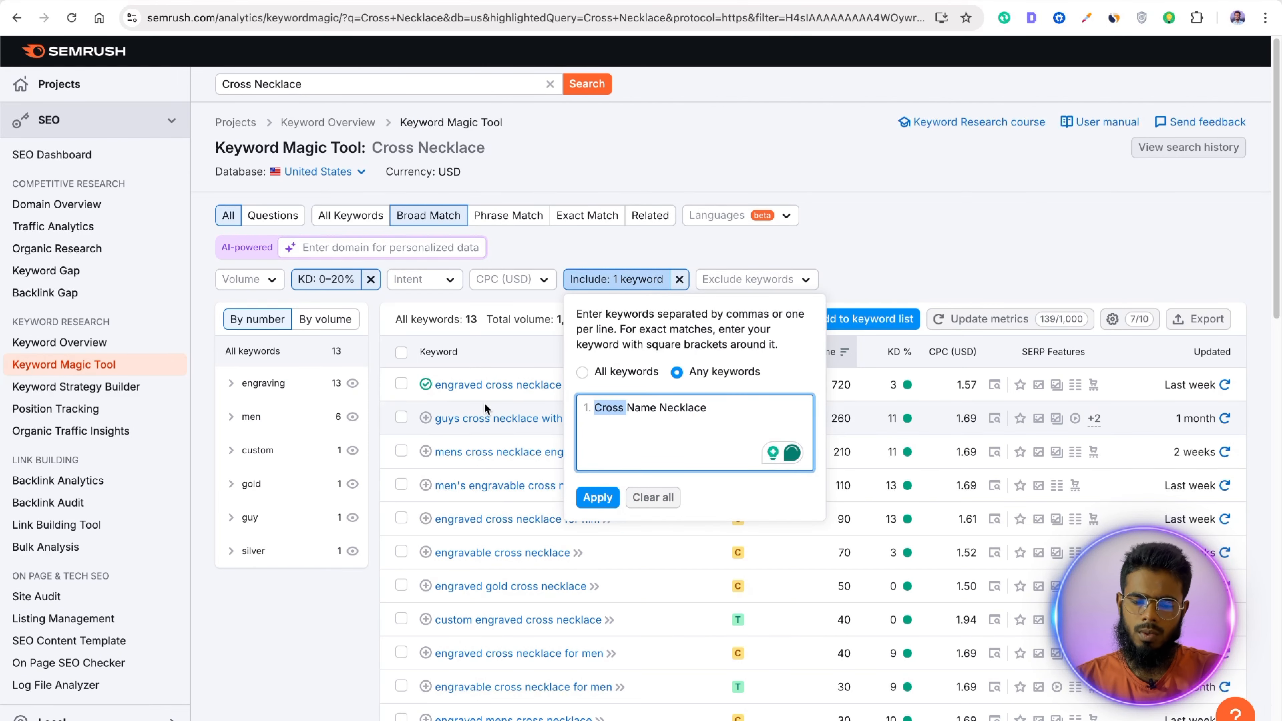
pyautogui.press('BackSpace')
pyautogui.click(610, 497)
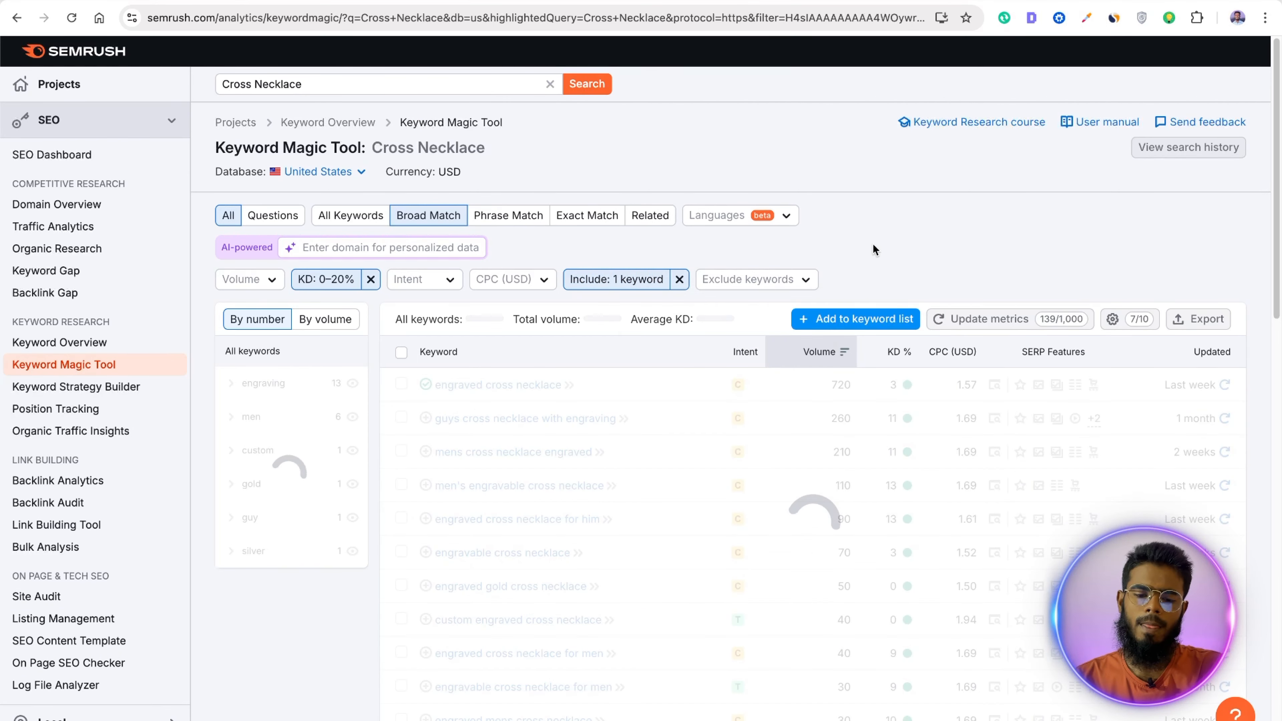
# Step: Add "necklace with cross name", "cross name necklace" and "cross necklace with name" to the keyword list
pyautogui.scroll(-1, 868, 212)
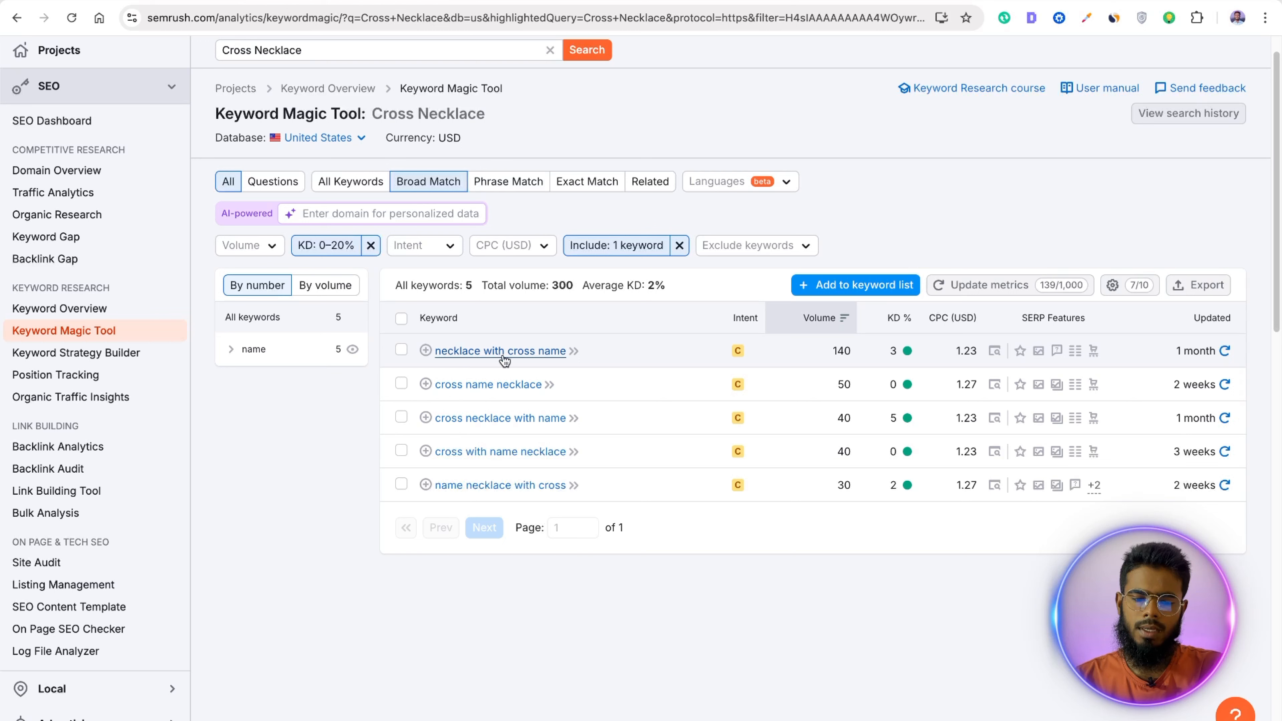
pyautogui.click(426, 350)
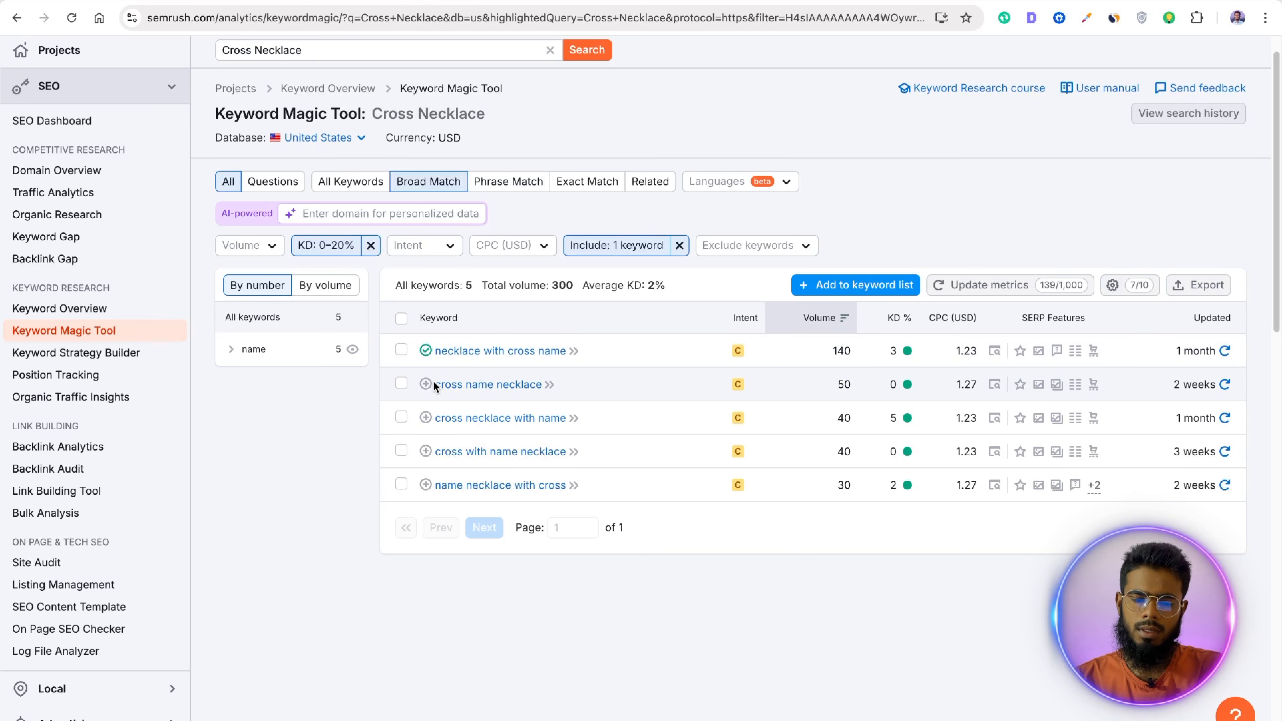
pyautogui.click(425, 418)
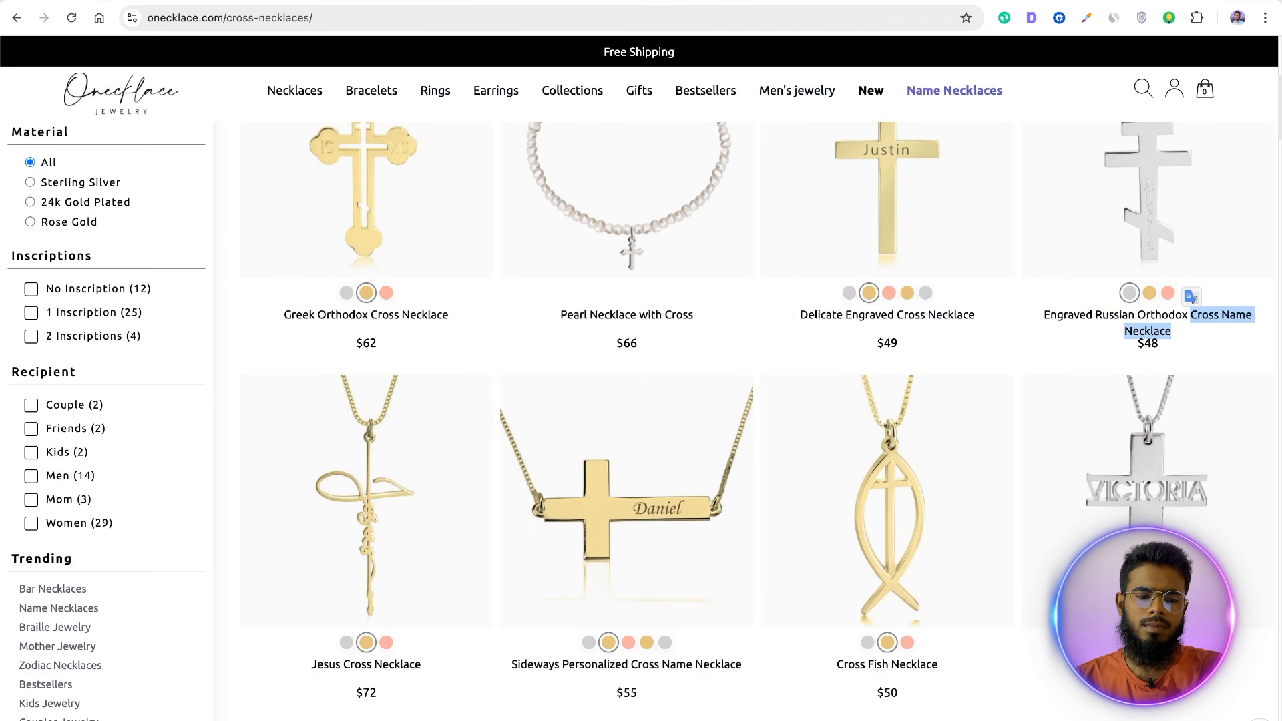
# Step: Copy the product name "Sideways Personalized Cross Name Necklace" from the store page and return to Semrush
pyautogui.scroll(-4, 581, 393)
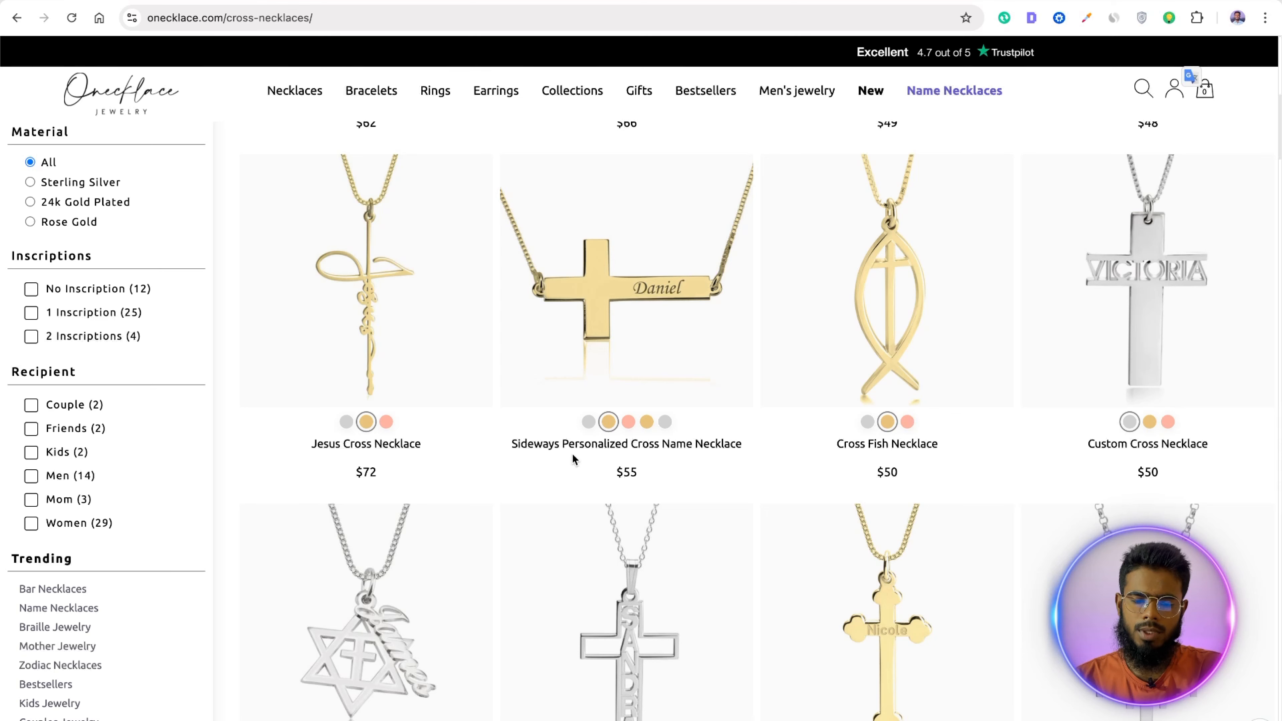
pyautogui.moveTo(513, 450); pyautogui.dragTo(604, 455)
pyautogui.press('super+c')
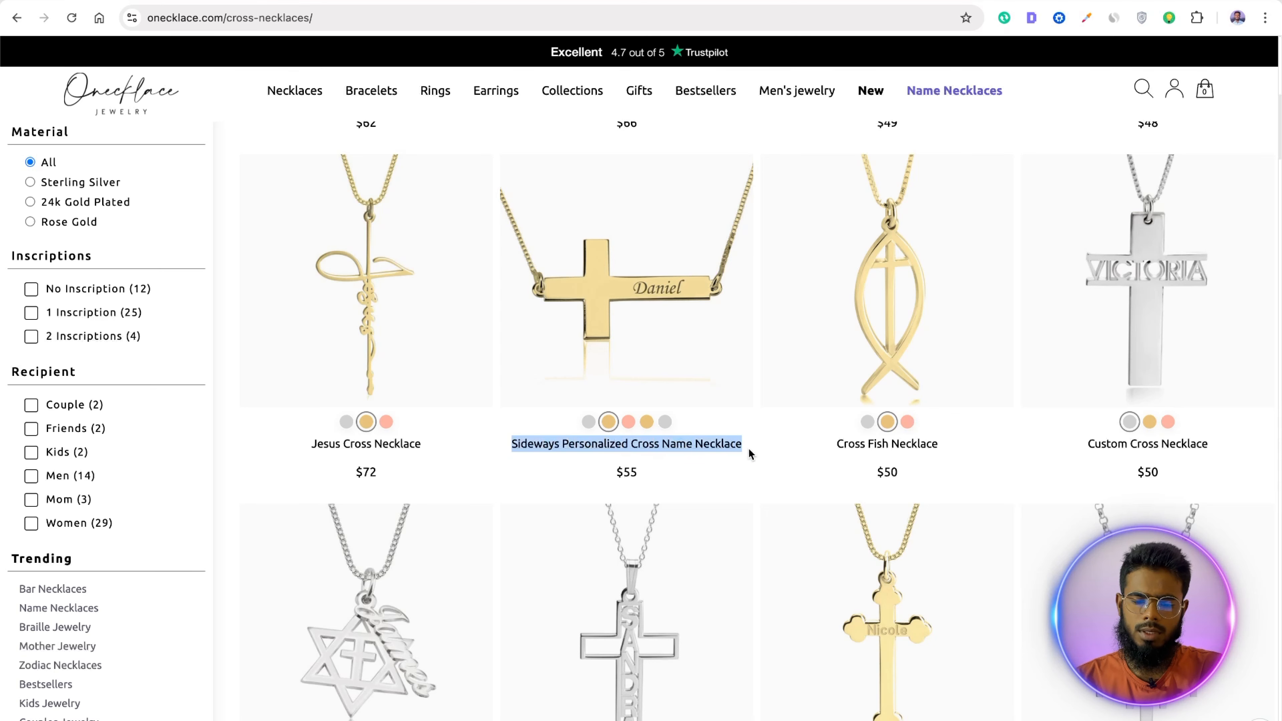
pyautogui.click(433, 2)
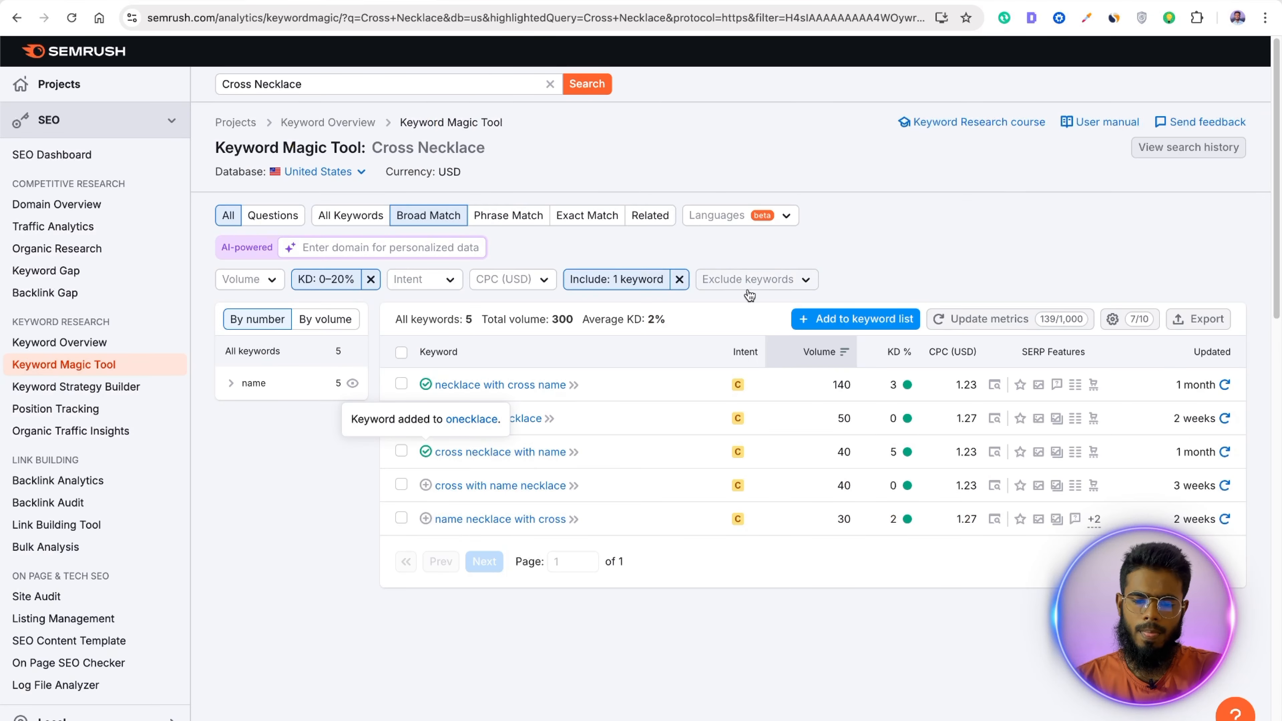
# Step: Replace the include-keywords filter with "Sideways Personalized" and apply it
pyautogui.click(608, 277)
pyautogui.press('super+v')
pyautogui.moveTo(681, 406); pyautogui.dragTo(647, 369)
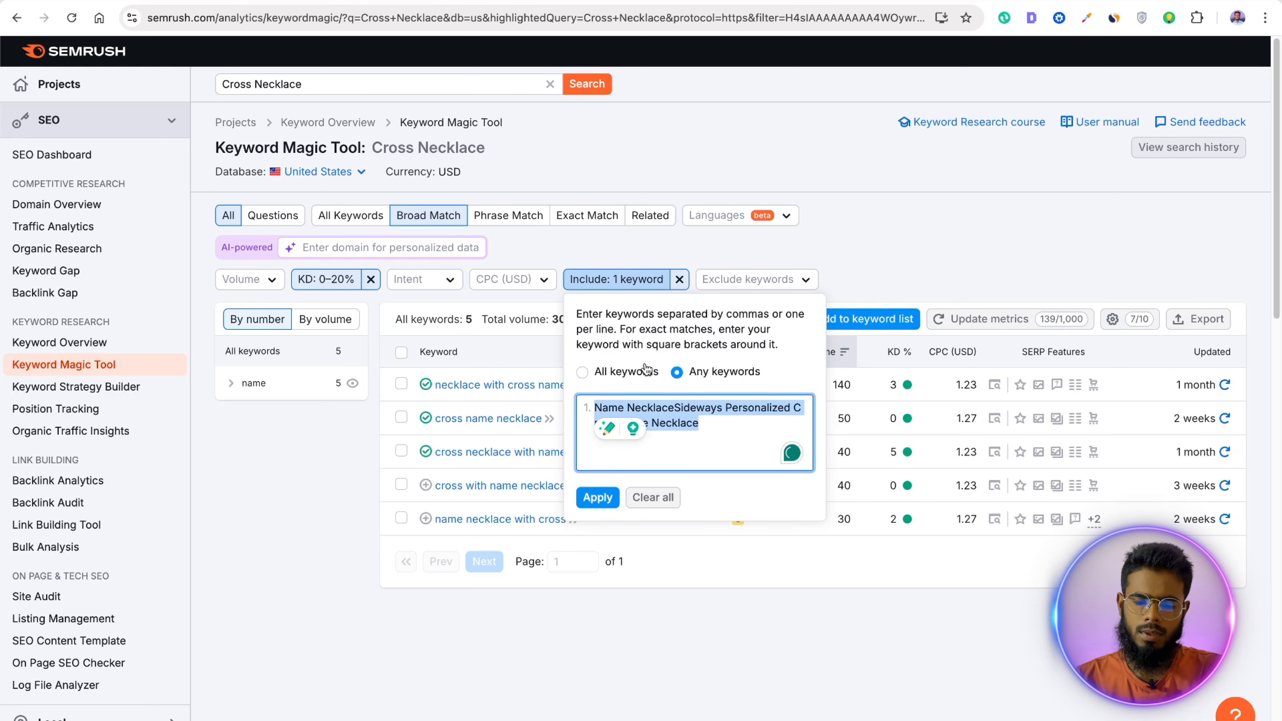
pyautogui.press('super+v')
pyautogui.moveTo(713, 407); pyautogui.dragTo(738, 429)
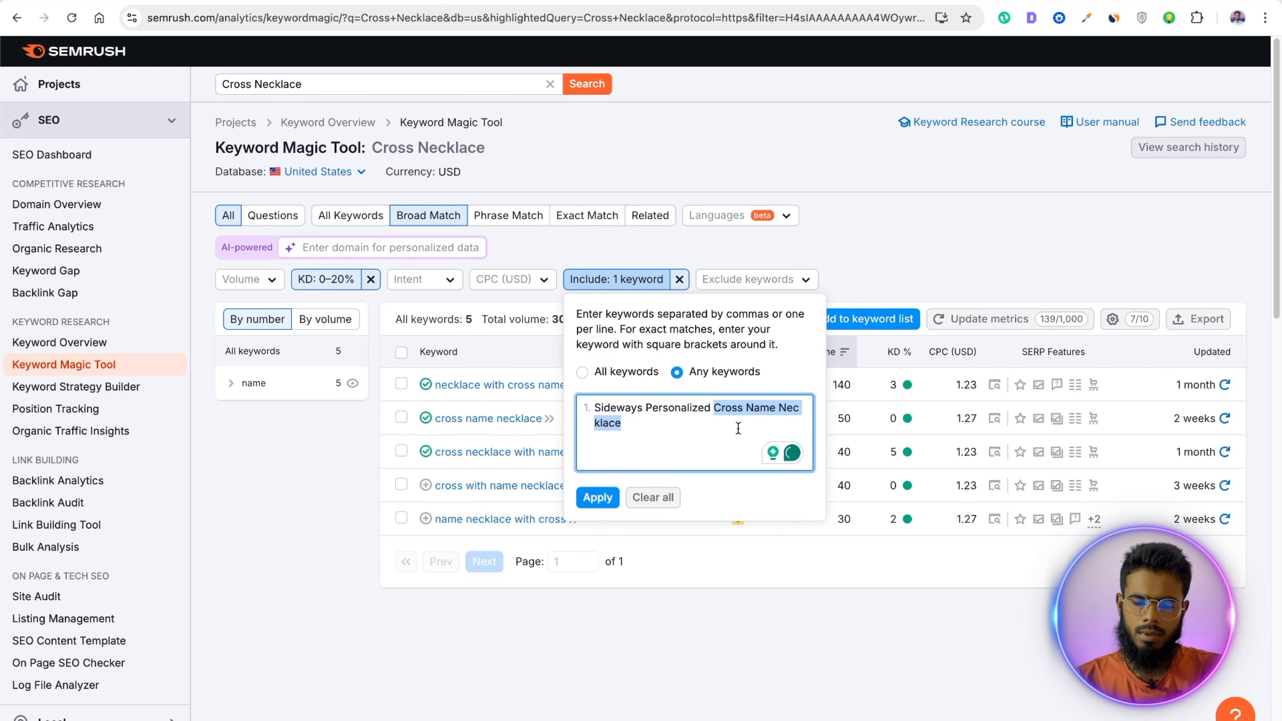
pyautogui.press('BackSpace')
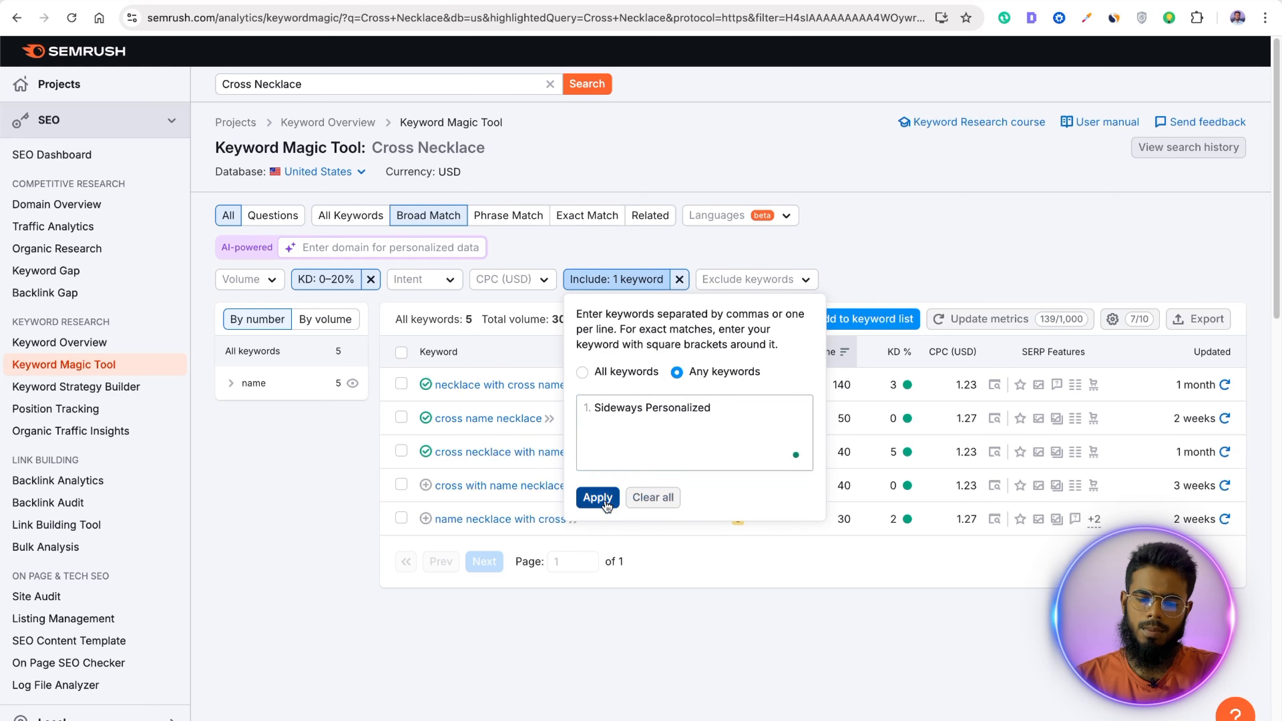
pyautogui.click(598, 497)
# Step: Shorten the include-keywords filter to "Personalized", apply it, and add "cross necklace personalized" to the keyword list
pyautogui.click(616, 280)
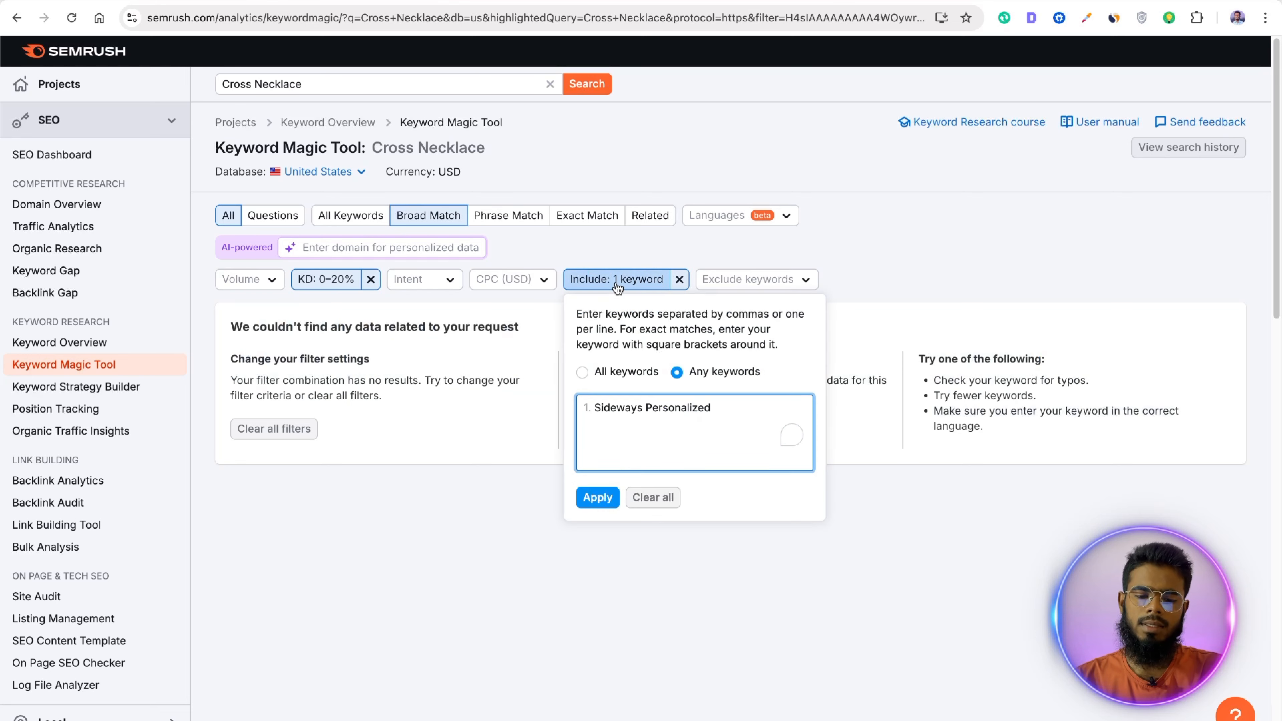
pyautogui.moveTo(646, 407); pyautogui.dragTo(583, 407)
pyautogui.press('BackSpace')
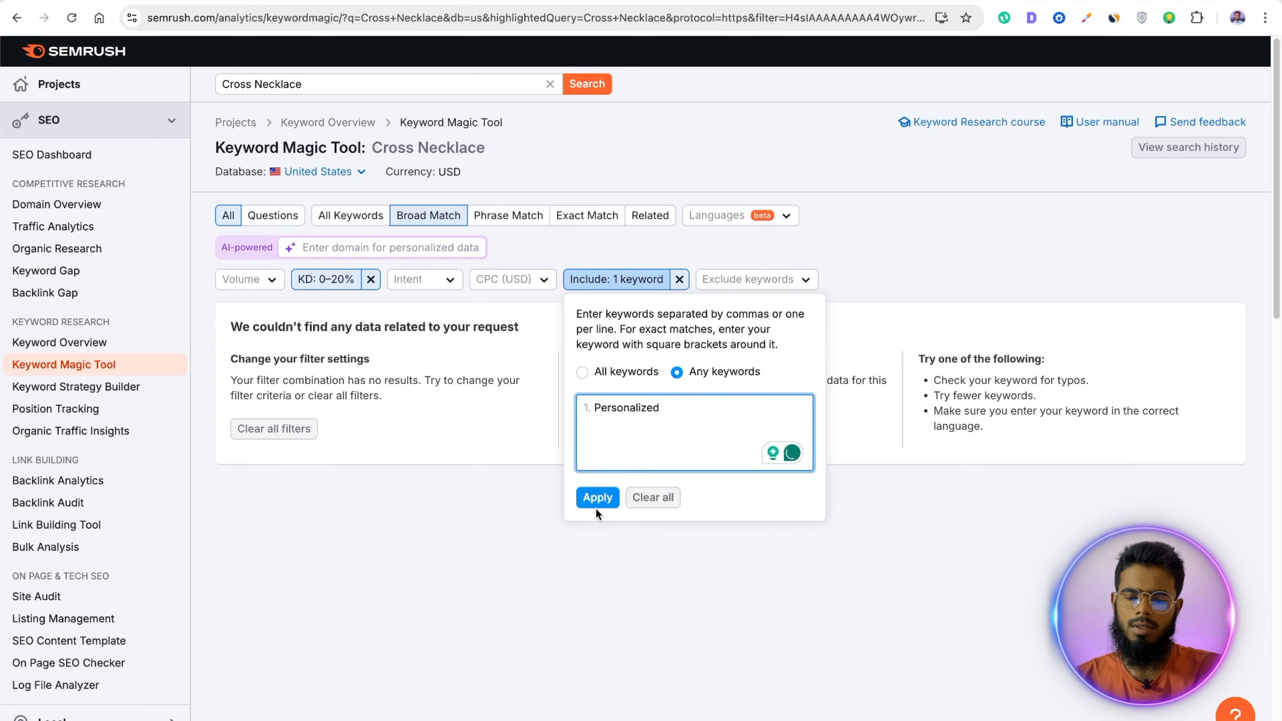
pyautogui.click(597, 499)
pyautogui.scroll(-1, 585, 463)
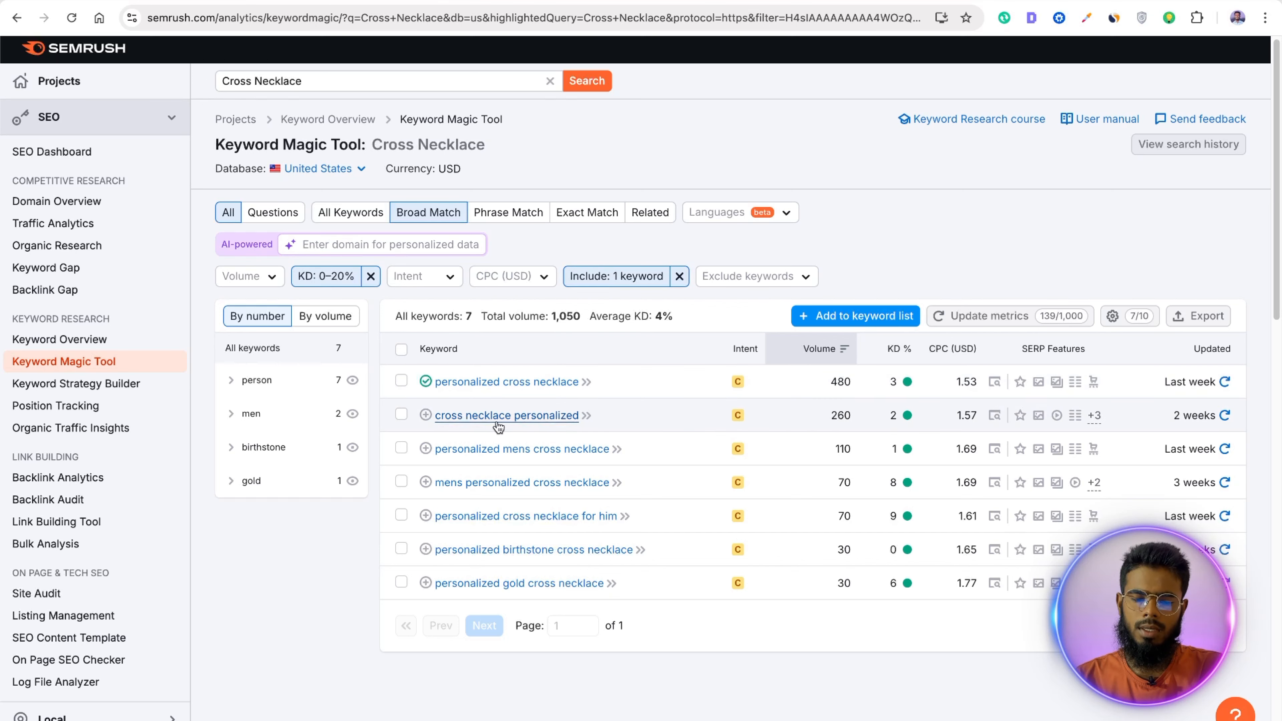
pyautogui.click(426, 419)
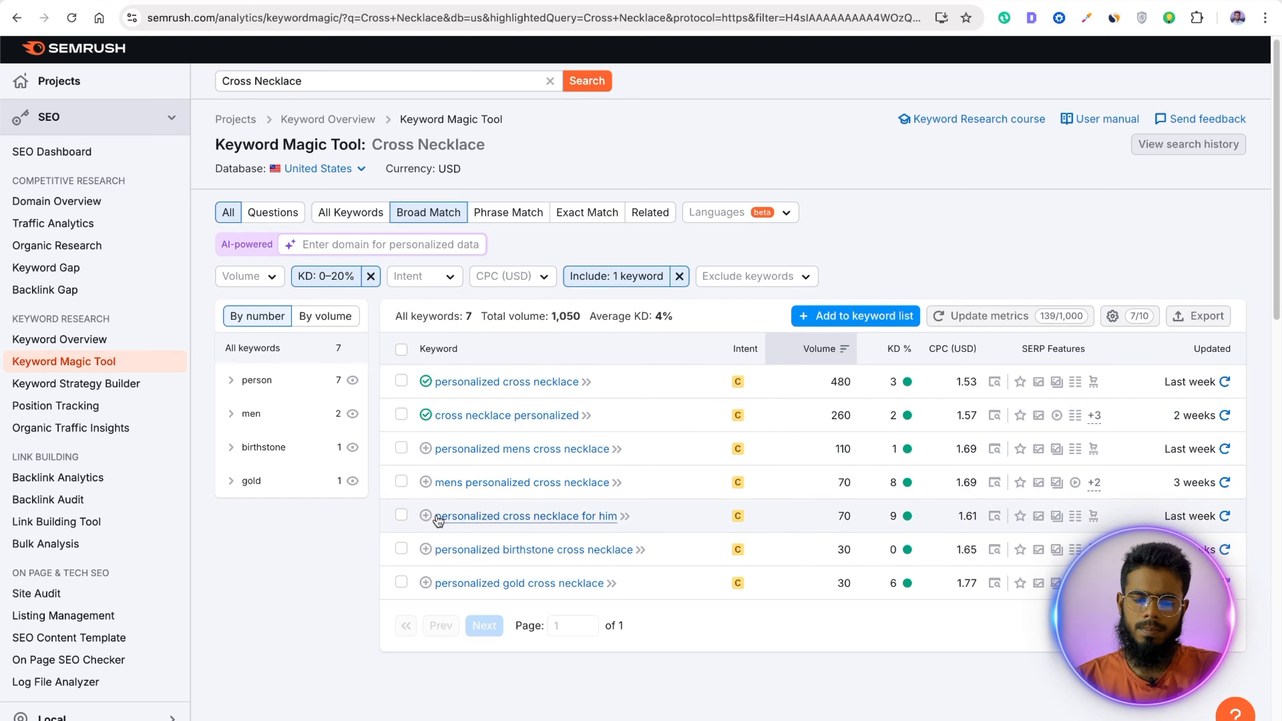
# Step: Copy the product name "Cross Fish Necklace" from the store page and return to Semrush
pyautogui.click(156, 1)
pyautogui.scroll(-1, 1105, 404)
pyautogui.click(830, 442)
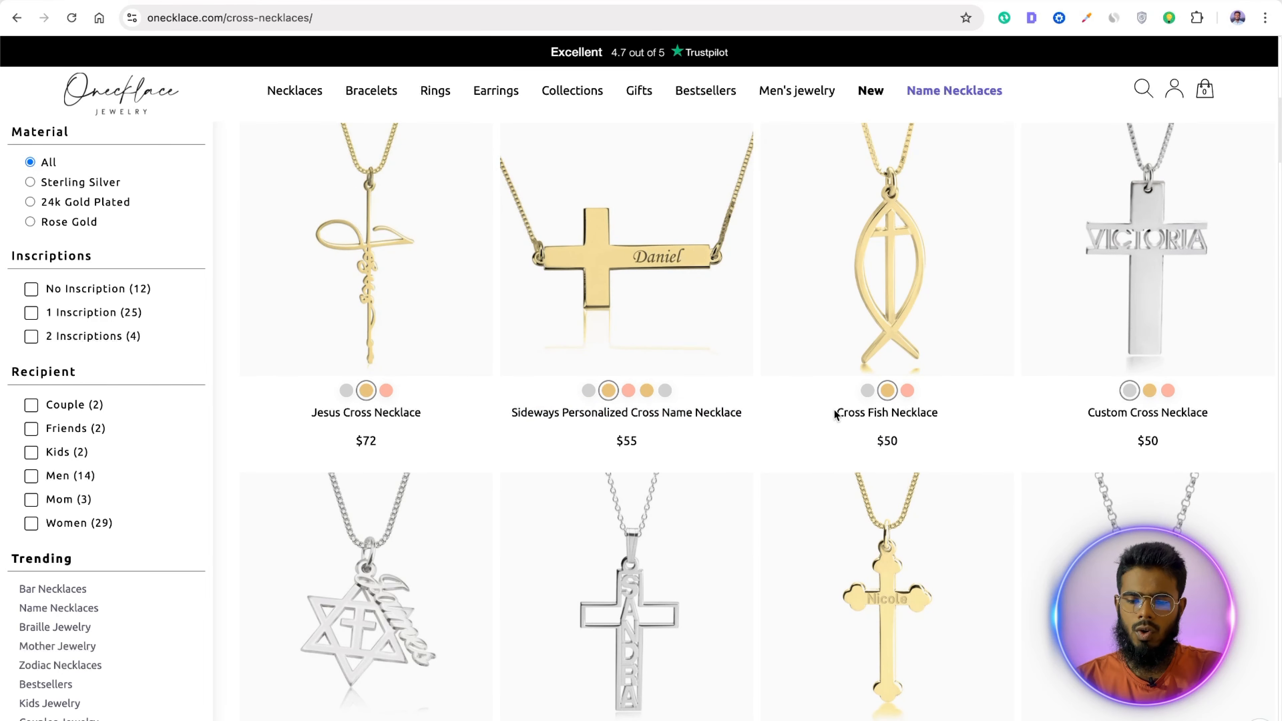
pyautogui.moveTo(834, 411); pyautogui.dragTo(947, 415)
pyautogui.hotkey('ctrl', 'c')
pyautogui.click(399, 1)
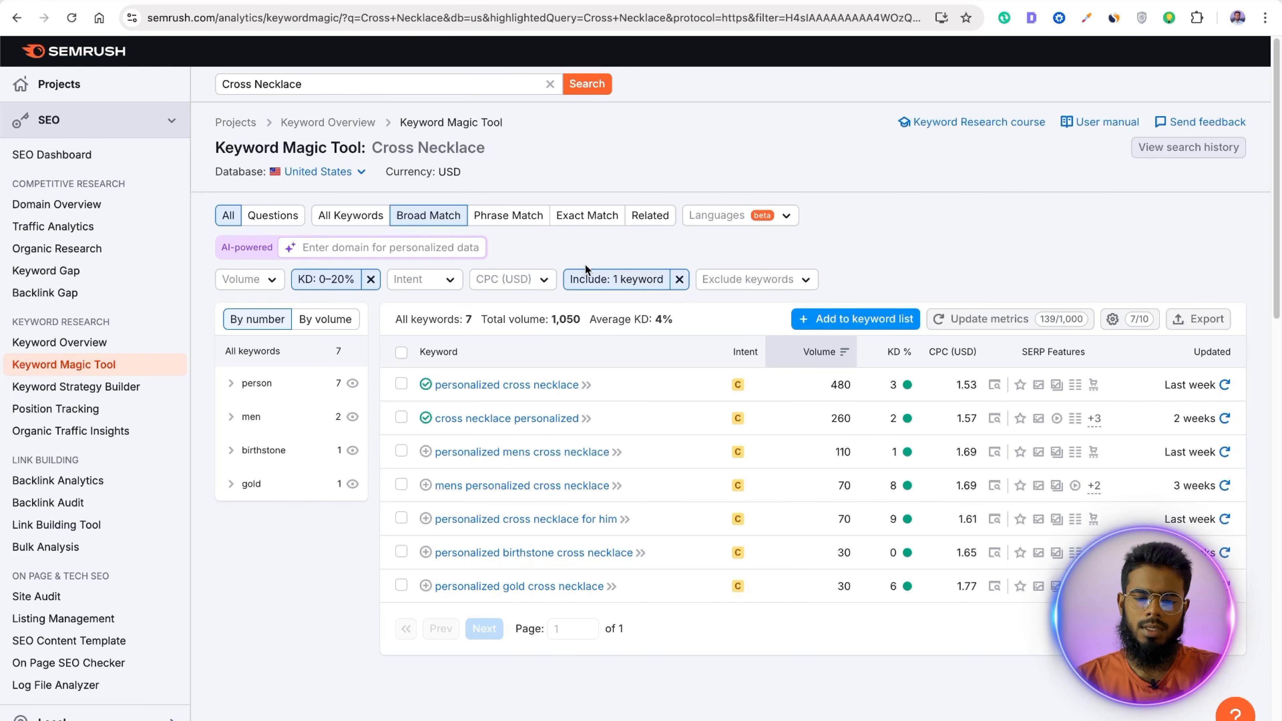
# Step: Replace the include-keywords filter with "Cross Fish Necklace" and apply it
pyautogui.click(588, 277)
pyautogui.hotkey('ctrl', 'a')
pyautogui.hotkey('ctrl', 'v')
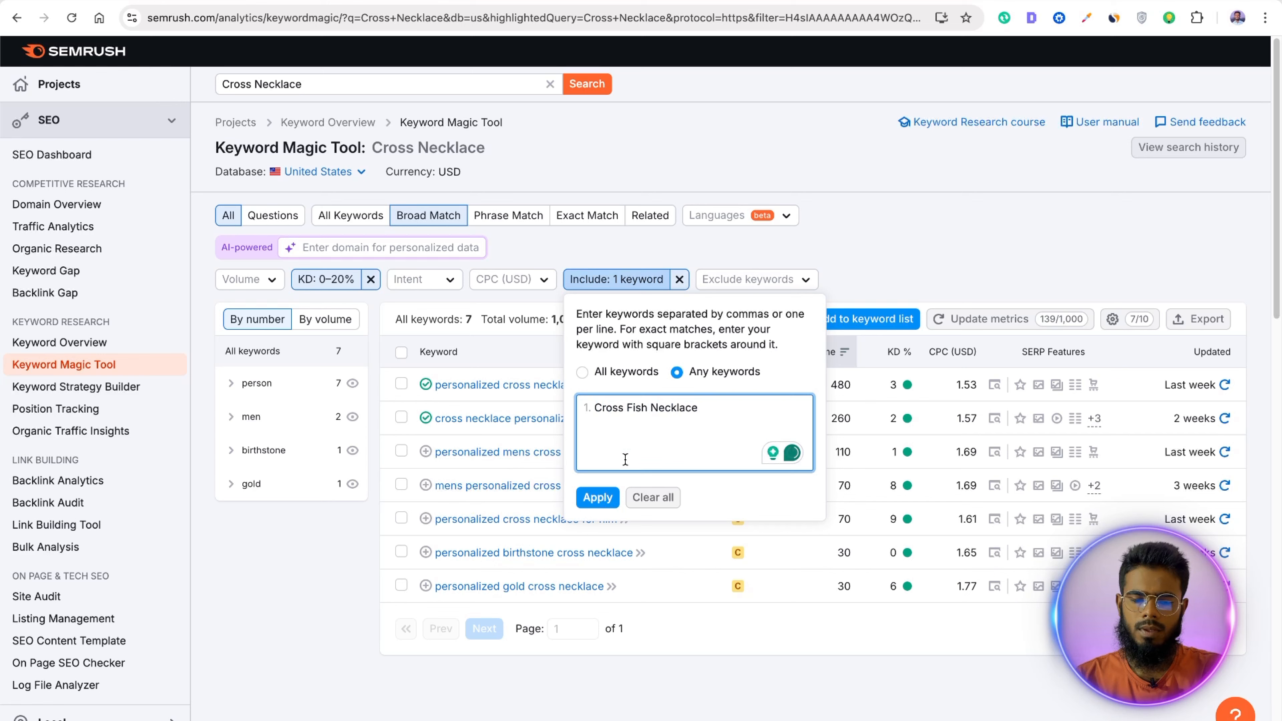
pyautogui.click(598, 498)
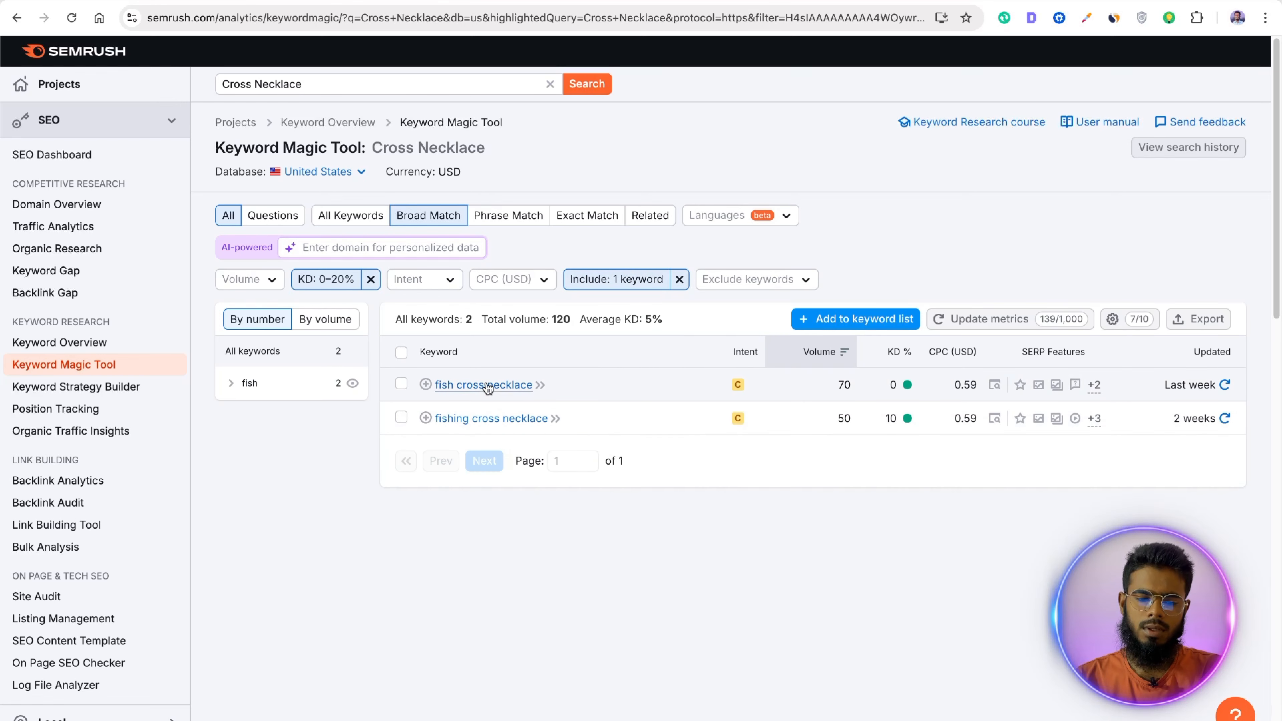
# Step: Shorten the include-keywords filter to "Fish", apply it, and add "fish cross necklace" to the keyword list
pyautogui.click(617, 283)
pyautogui.doubleClick(626, 404)
pyautogui.press('BackSpace')
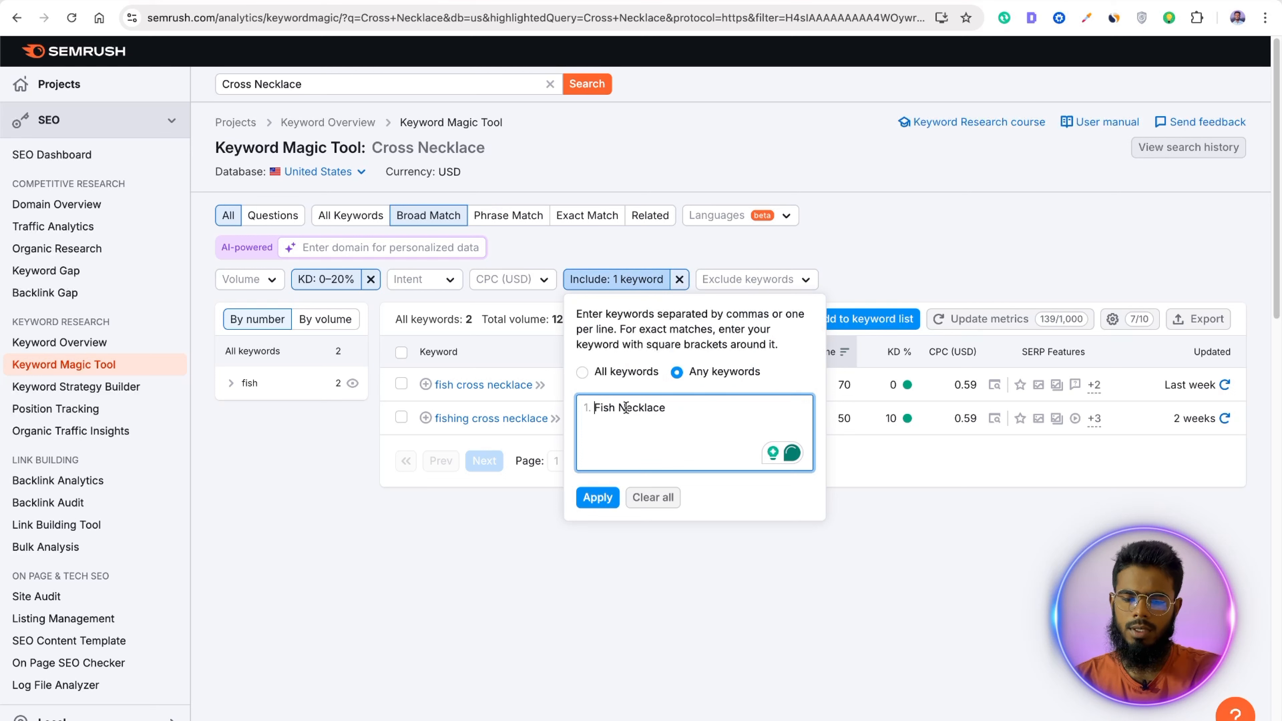
pyautogui.doubleClick(621, 407)
pyautogui.press('BackSpace')
pyautogui.click(597, 498)
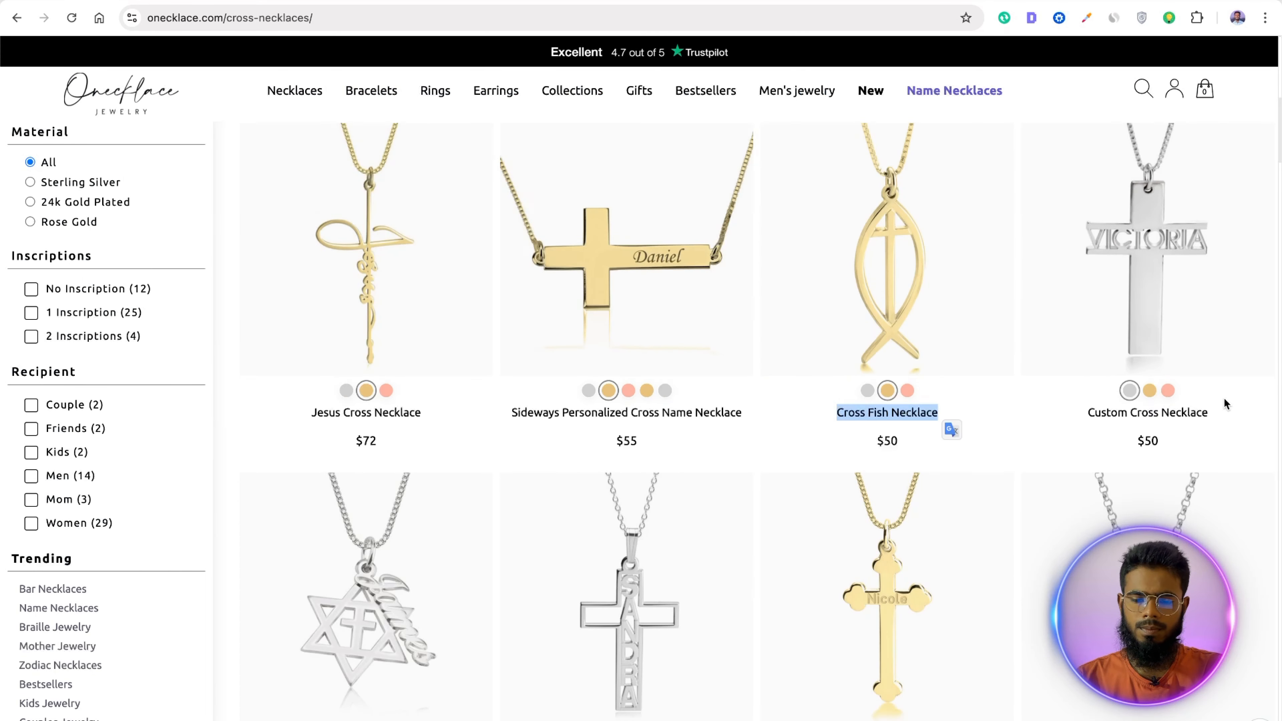
# Step: Copy the word "Custom" from the "Custom Cross Necklace" product name on the store page
pyautogui.scroll(-1, 1226, 404)
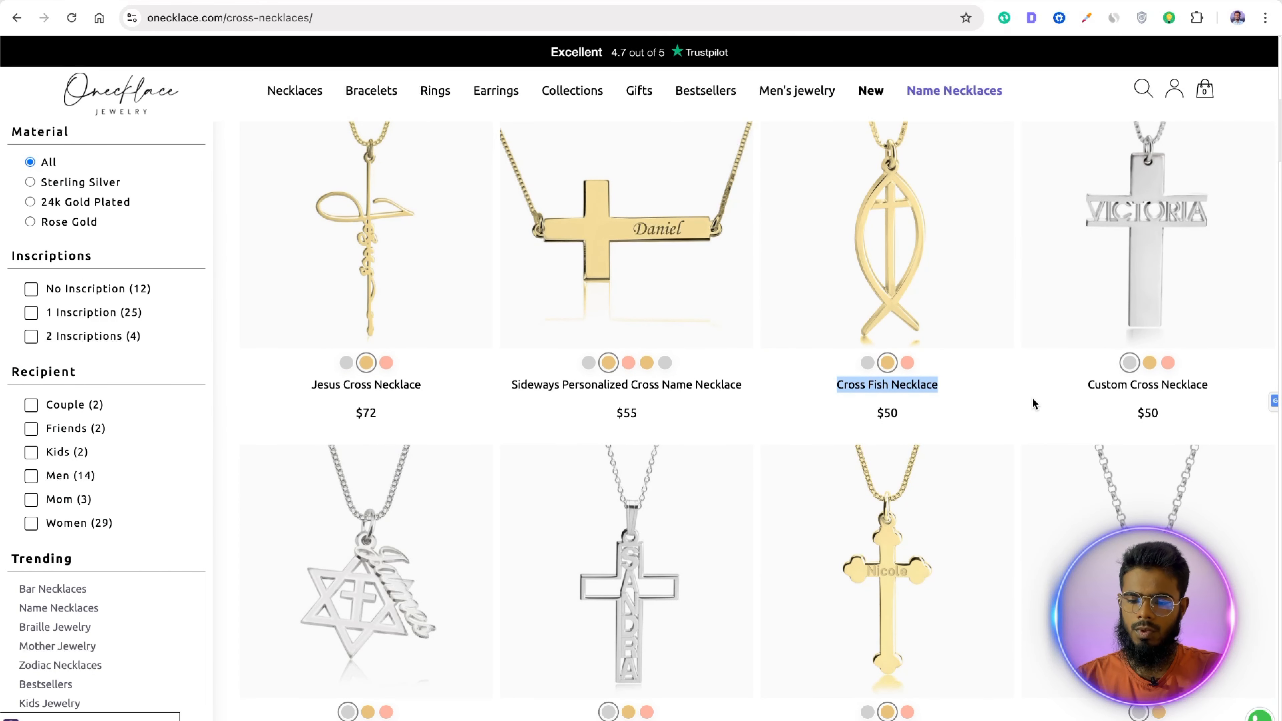
pyautogui.click(1054, 389)
pyautogui.moveTo(1105, 387); pyautogui.dragTo(1125, 399)
pyautogui.press('super+c')
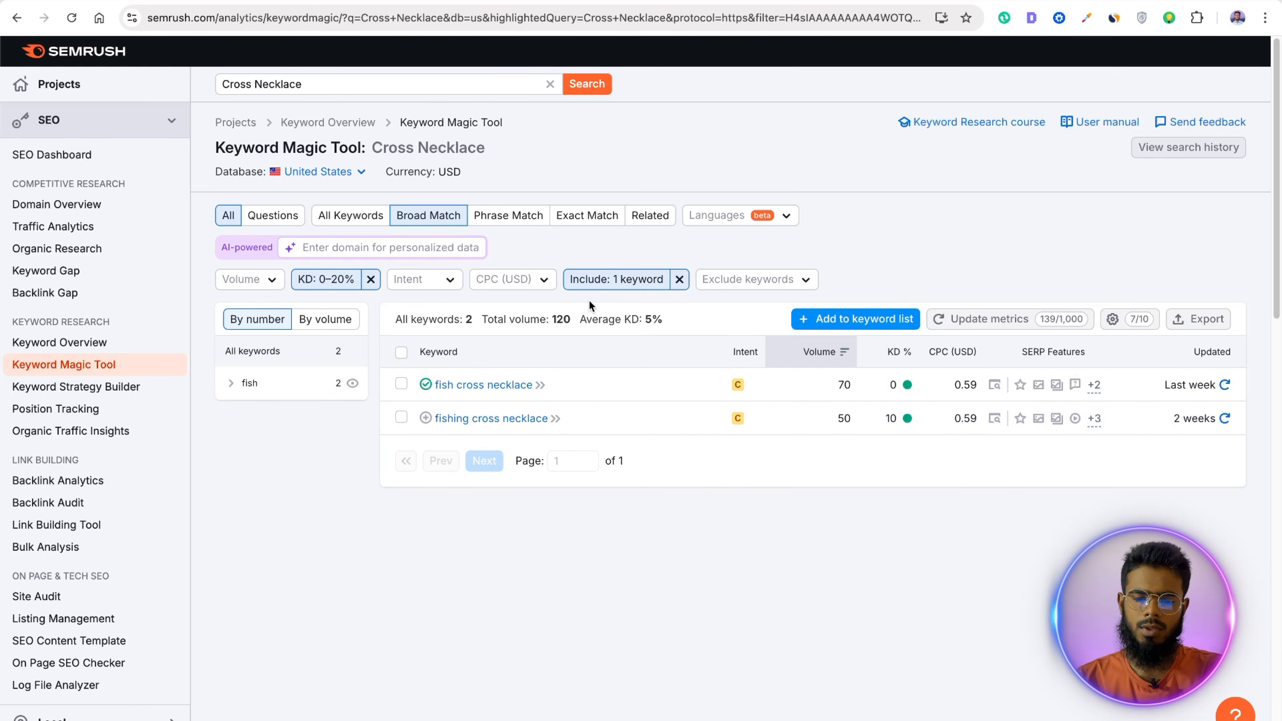
# Step: Set the include-keywords filter to "Custom" and add "custom cross necklace" and "customized cross necklace for him" to the keyword list
pyautogui.click(596, 280)
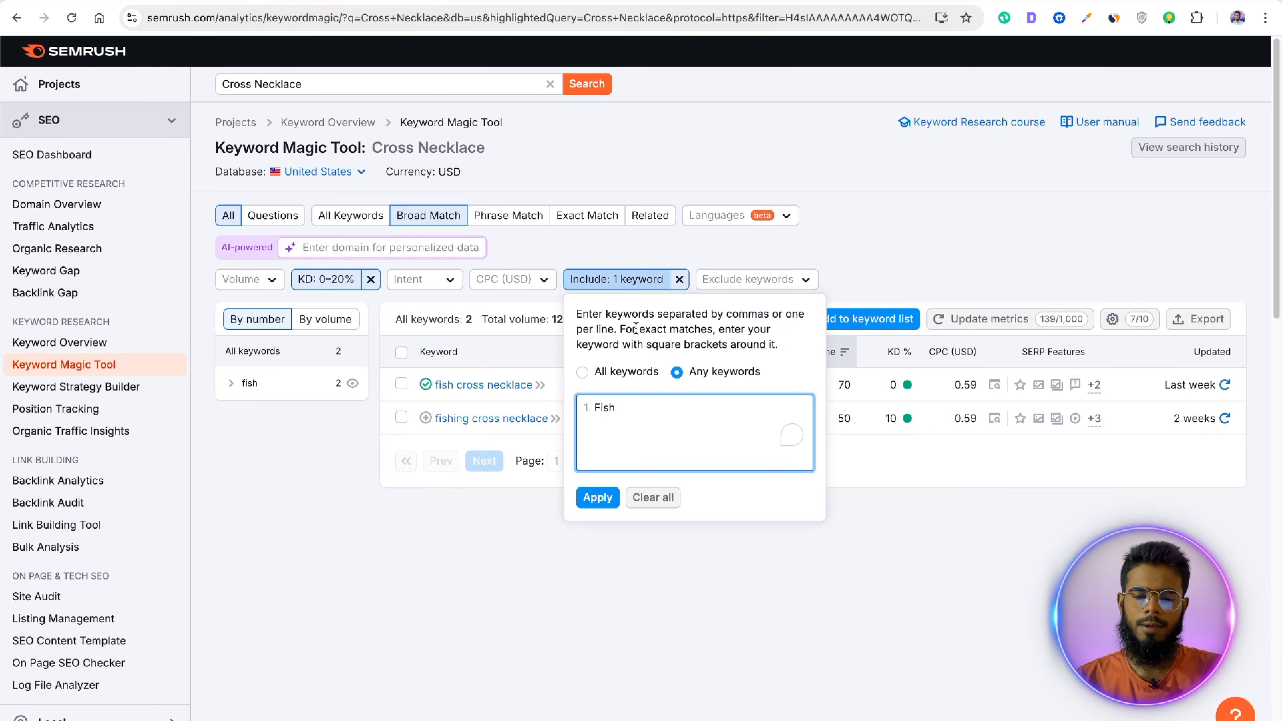
pyautogui.press('super+v')
pyautogui.click(598, 498)
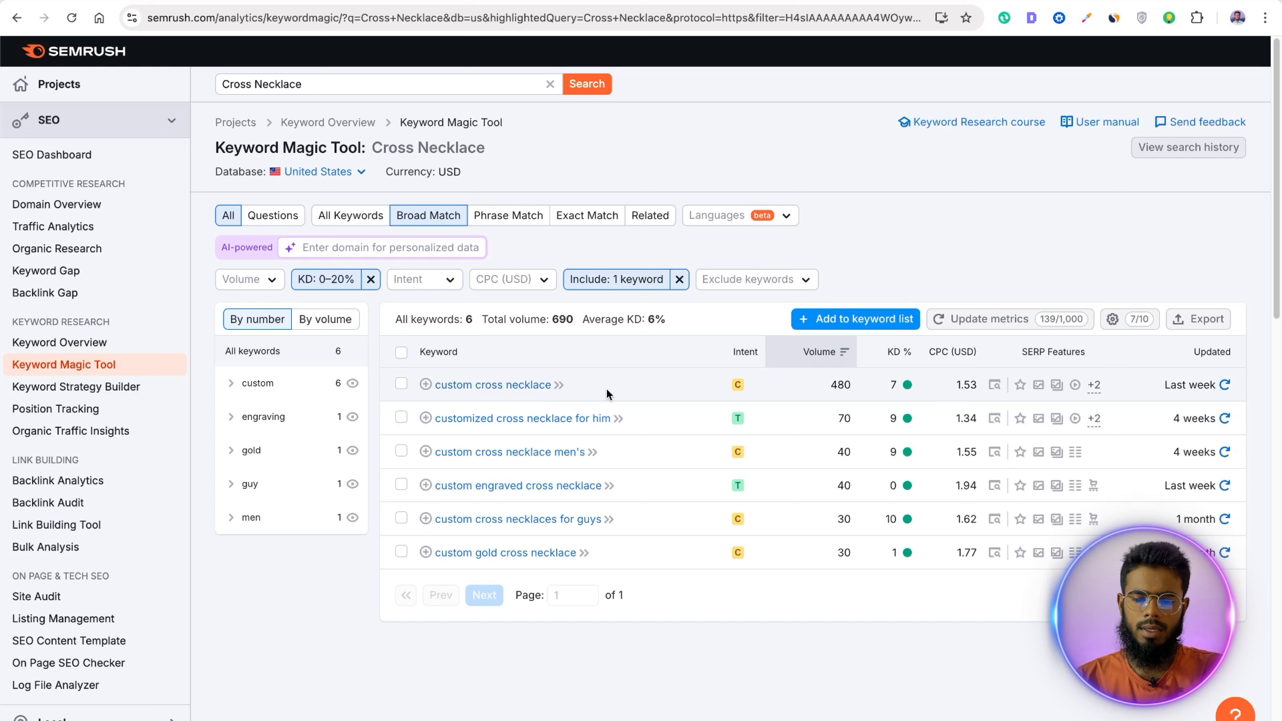
pyautogui.click(425, 385)
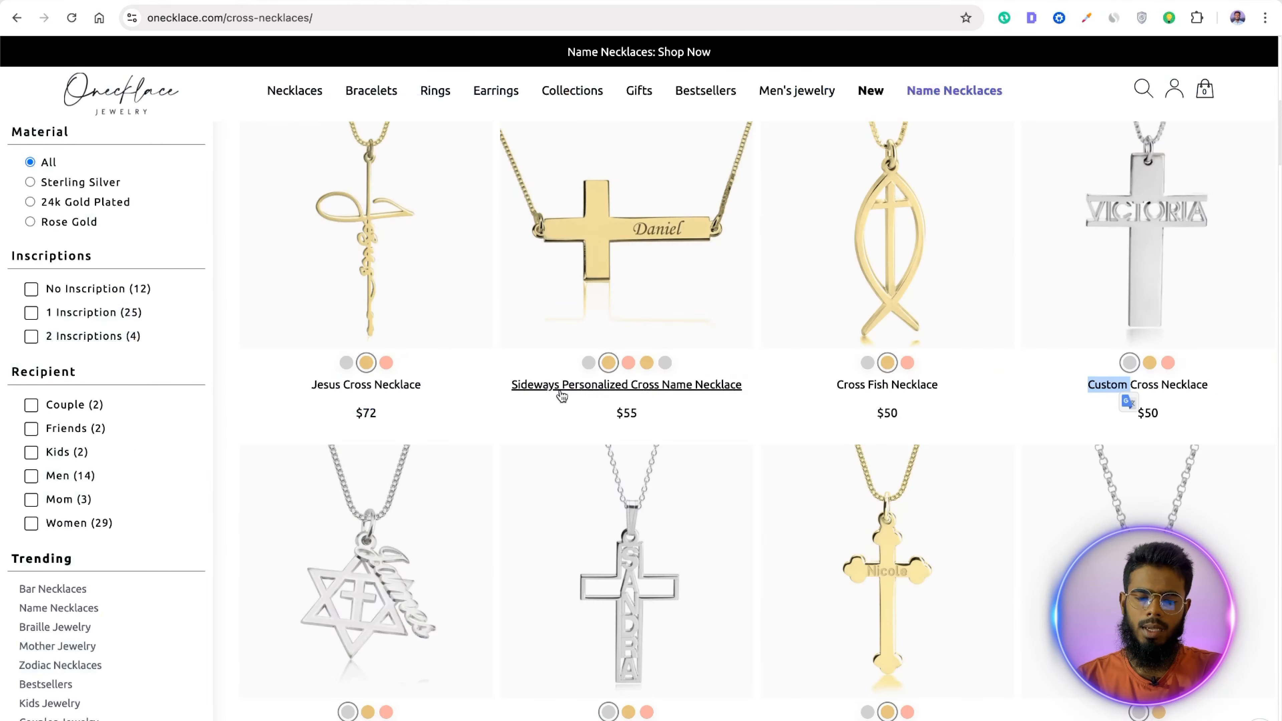
# Step: Find the "Vertical Name In Cross Necklace" product on the store page and select "Vertical Name" in its name
pyautogui.scroll(-8, 498, 444)
pyautogui.scroll(-1, 500, 439)
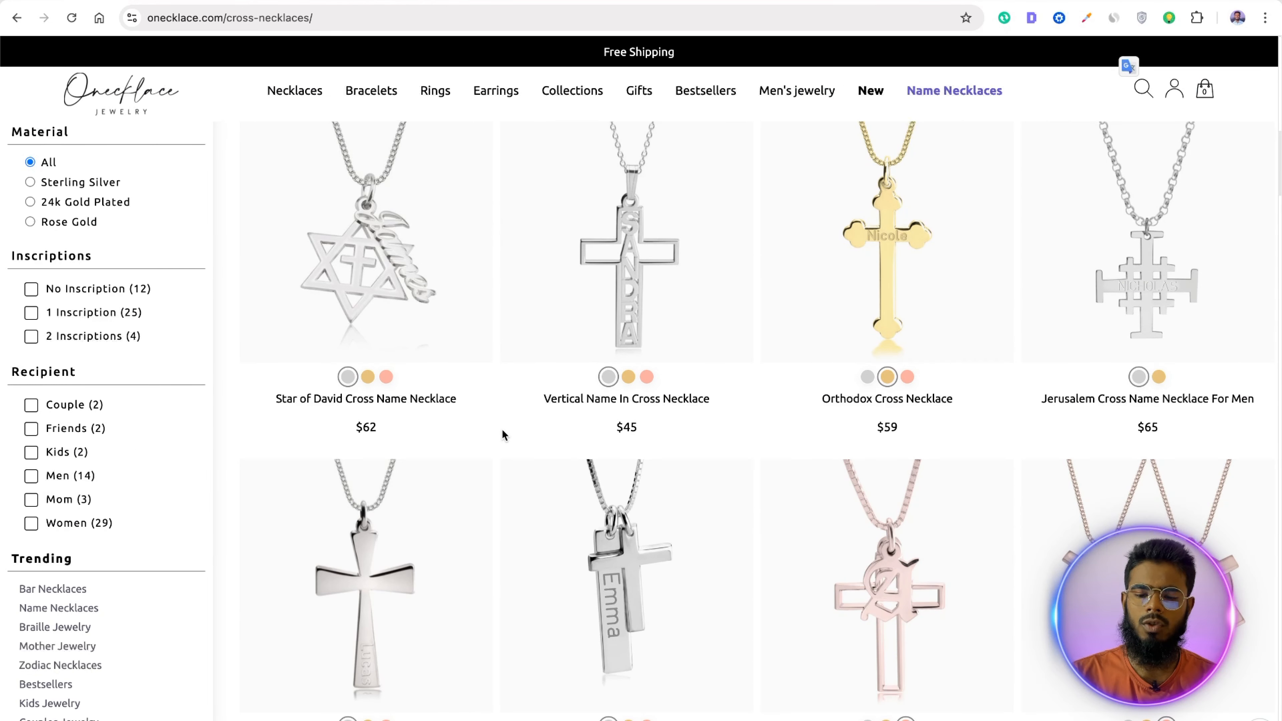
pyautogui.scroll(-2, 707, 394)
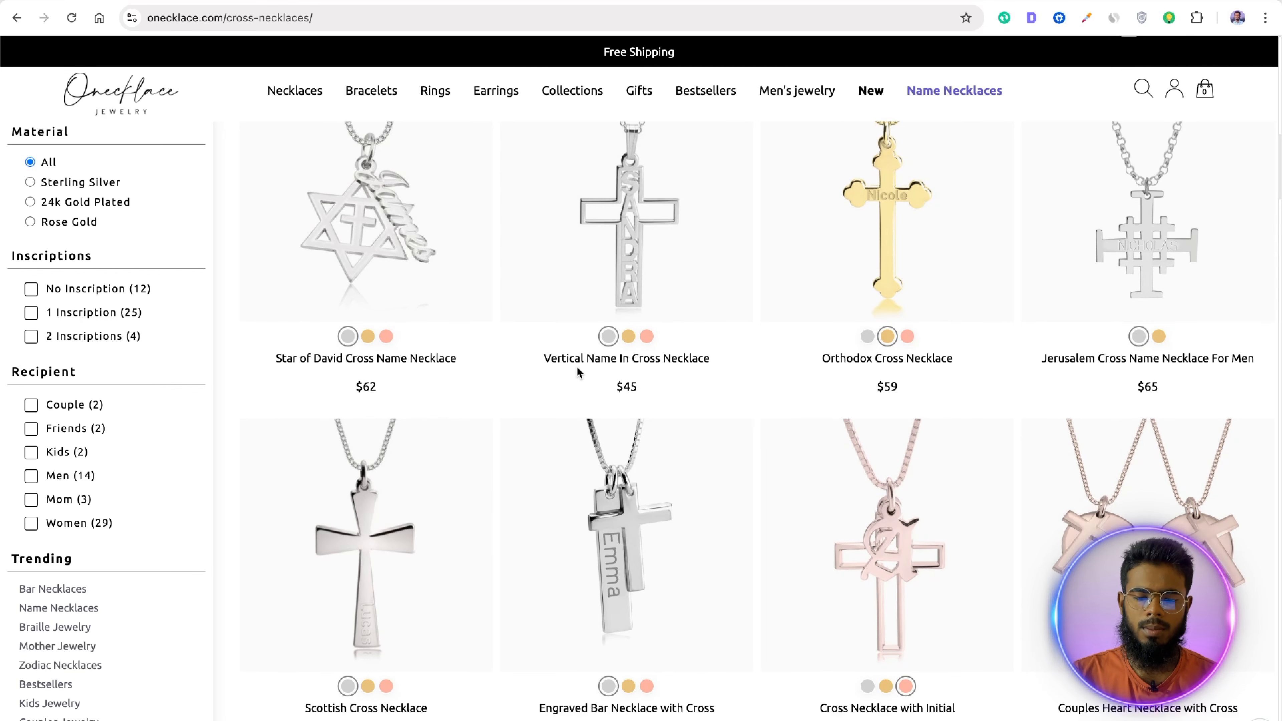
pyautogui.moveTo(524, 365); pyautogui.dragTo(615, 369)
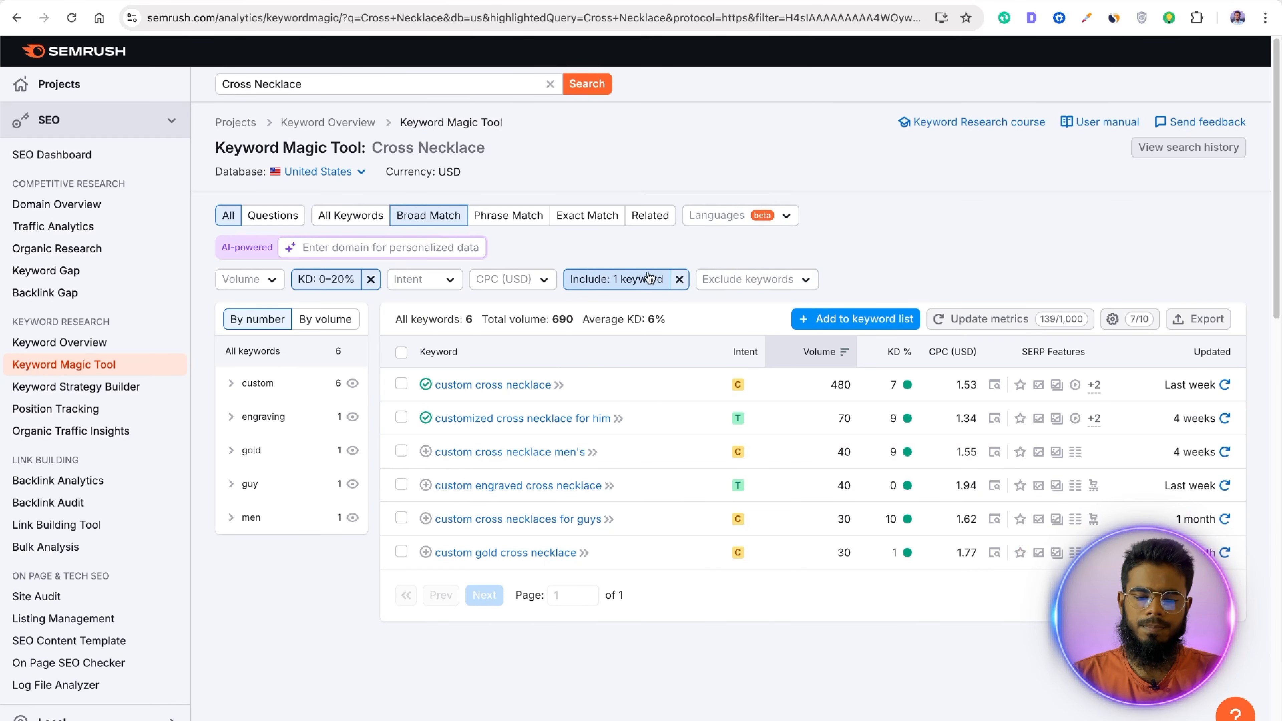
# Step: Replace the include-keywords filter in Semrush with "Vertical Name" and apply it
pyautogui.click(625, 282)
pyautogui.hotkey('ctrl', 'a')
pyautogui.write('Vertical Name')
pyautogui.click(598, 497)
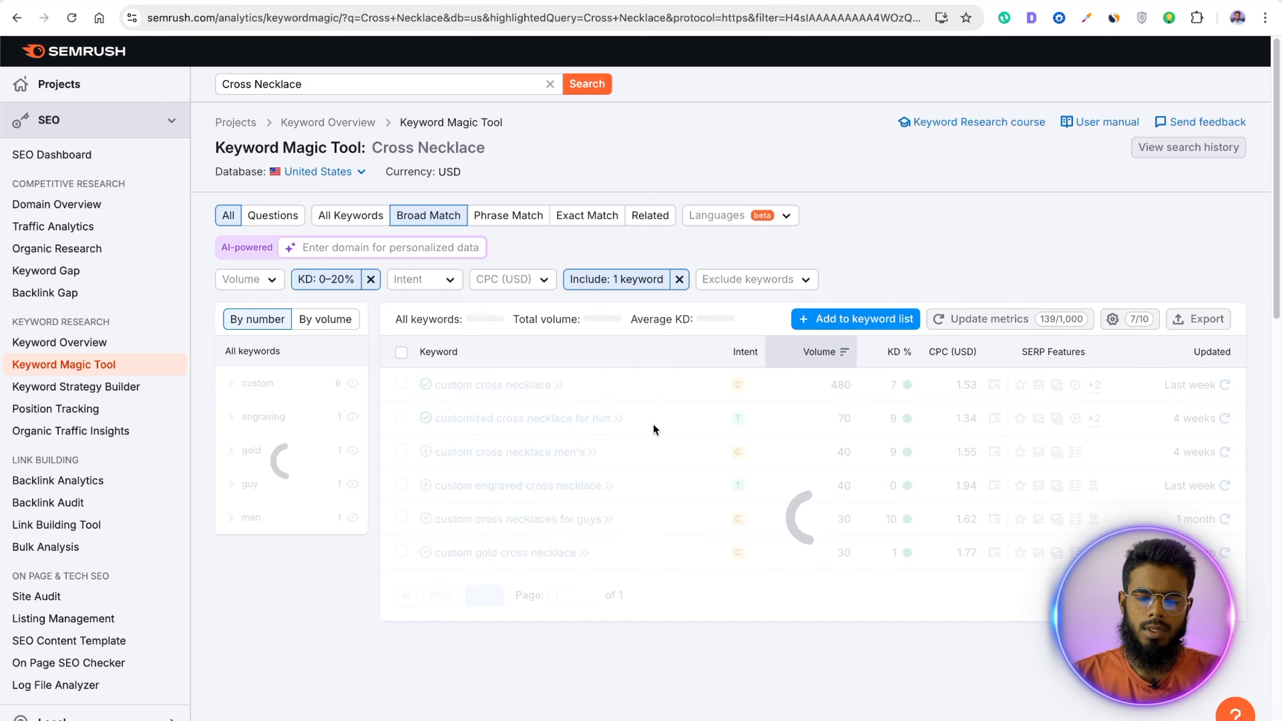
# Step: Copy the product name "Scottish Cross Necklace" from the store page and return to Semrush
pyautogui.click(98, 1)
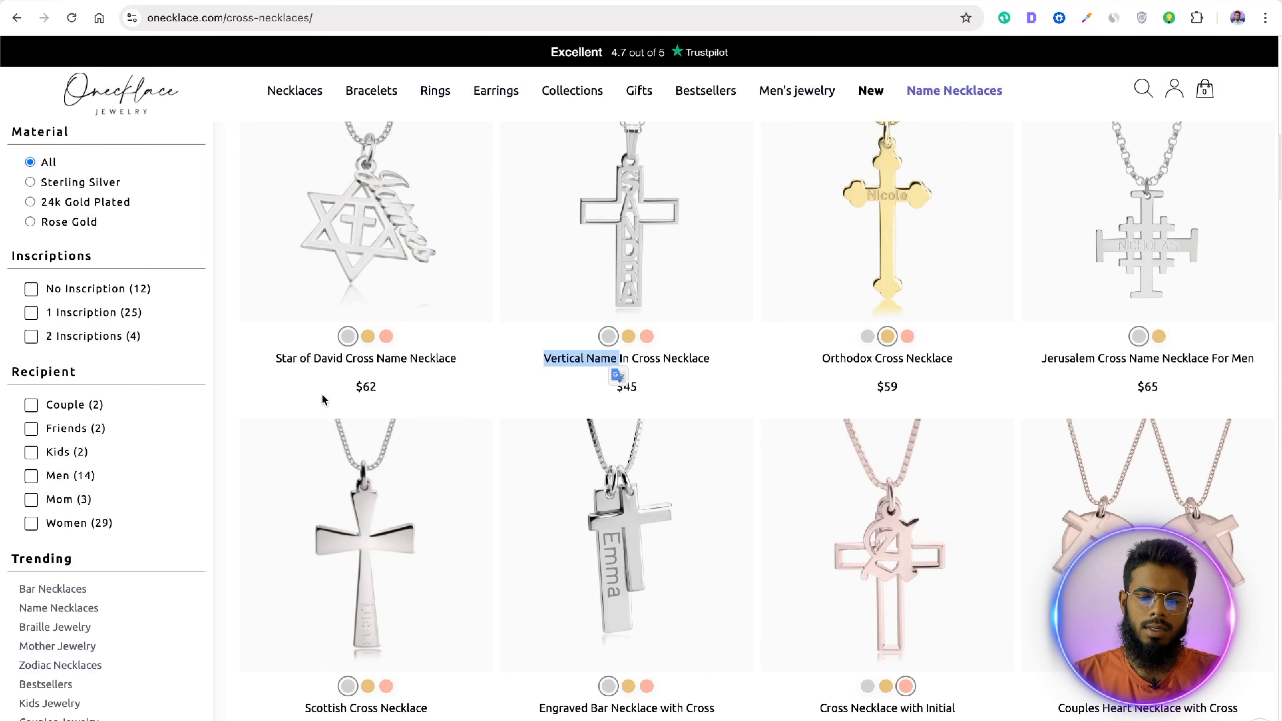
pyautogui.scroll(-2, 260, 363)
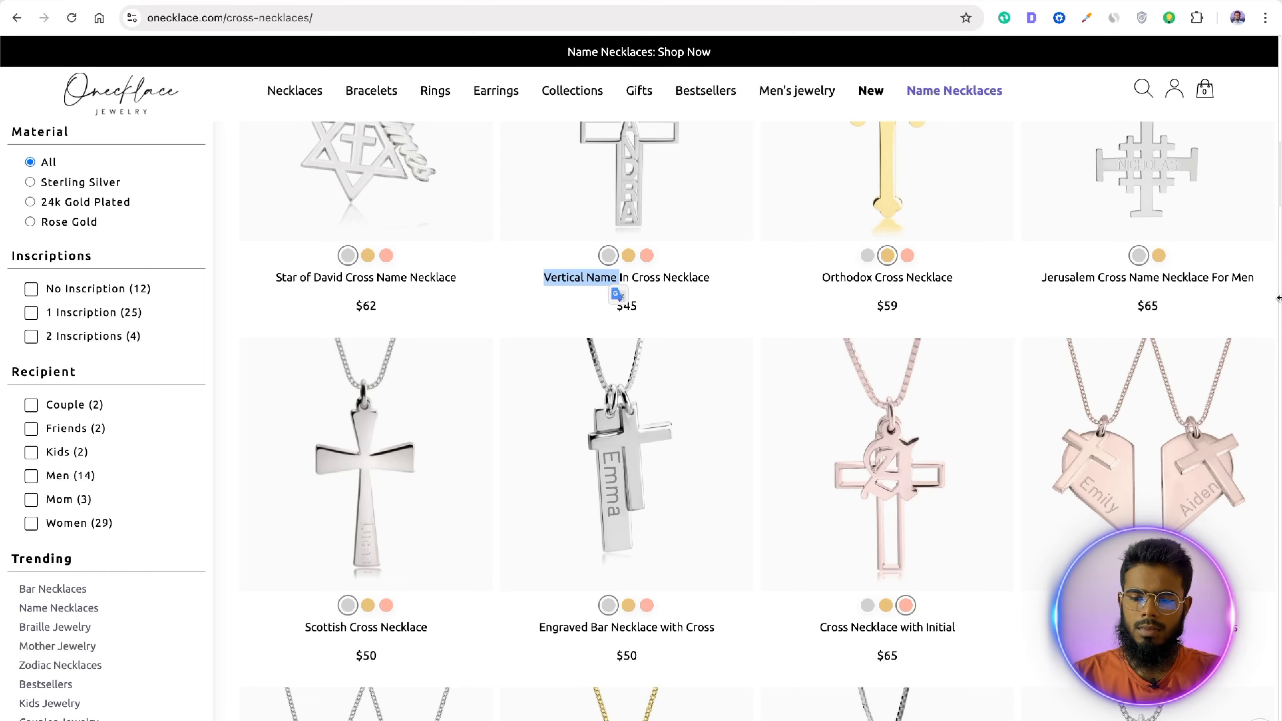
pyautogui.scroll(-2, 497, 596)
pyautogui.scroll(-1, 505, 580)
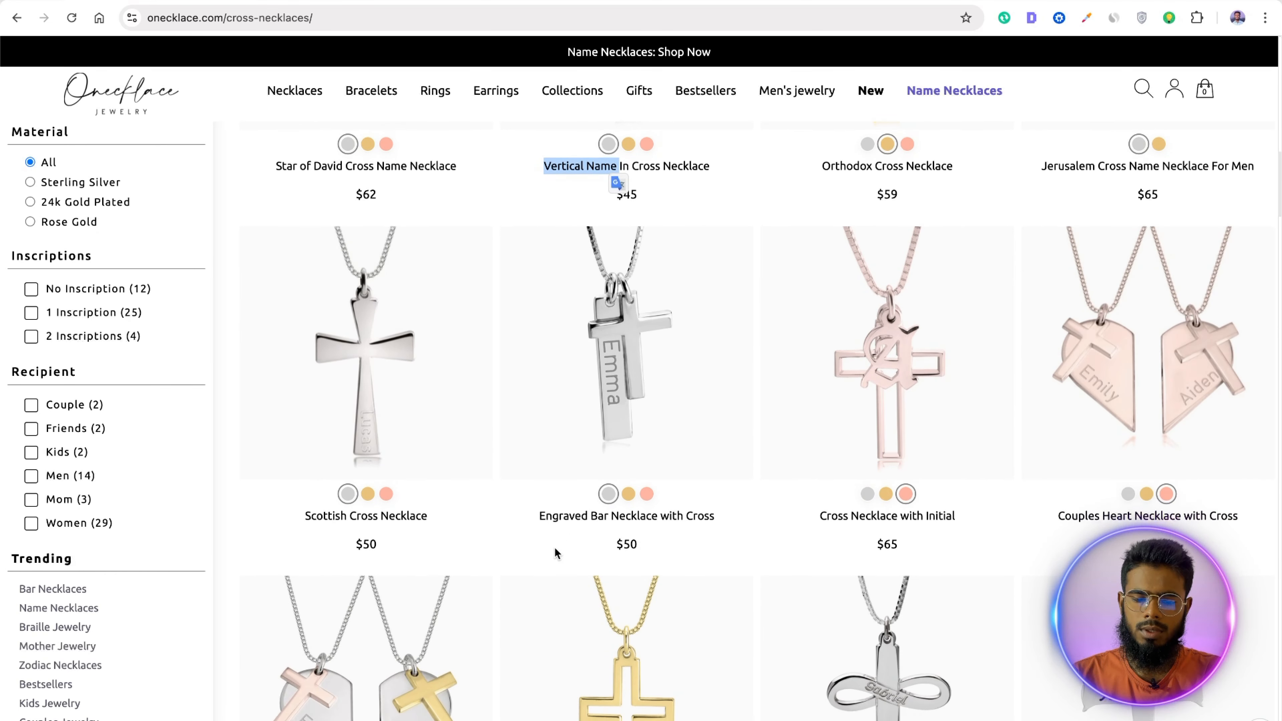
pyautogui.moveTo(297, 525); pyautogui.dragTo(424, 523)
pyautogui.press('super+c')
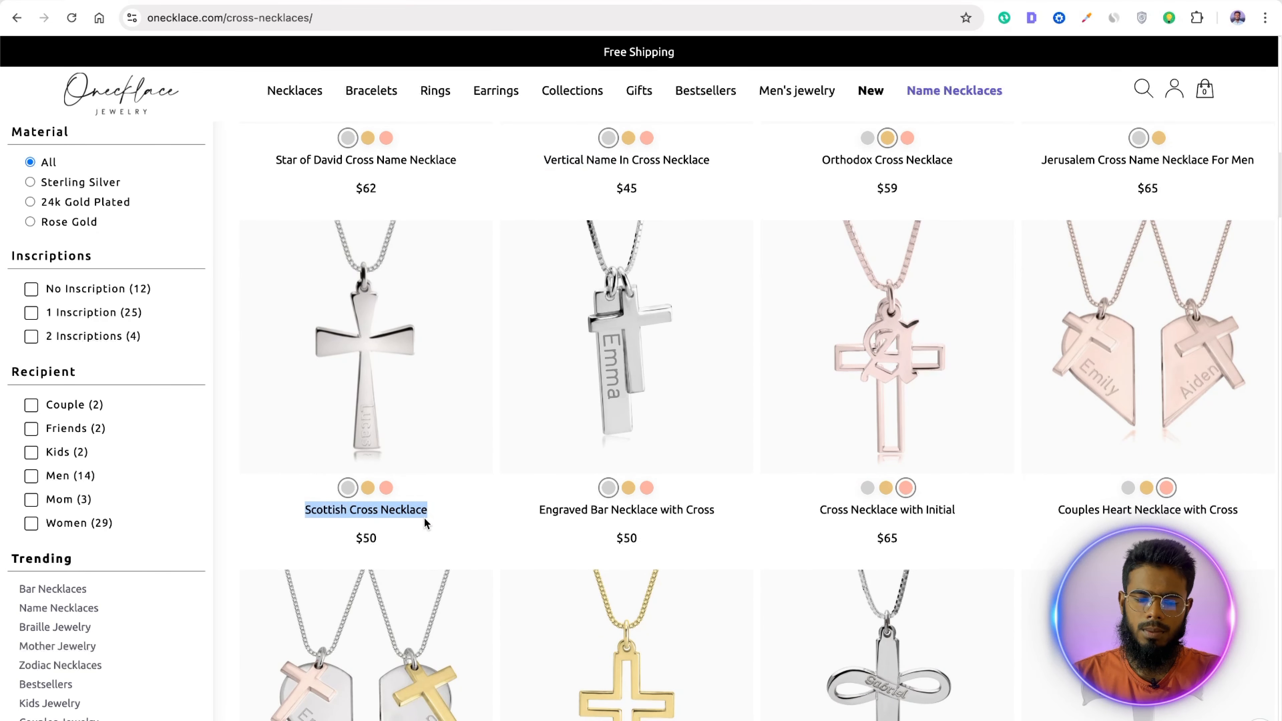
pyautogui.click(337, 2)
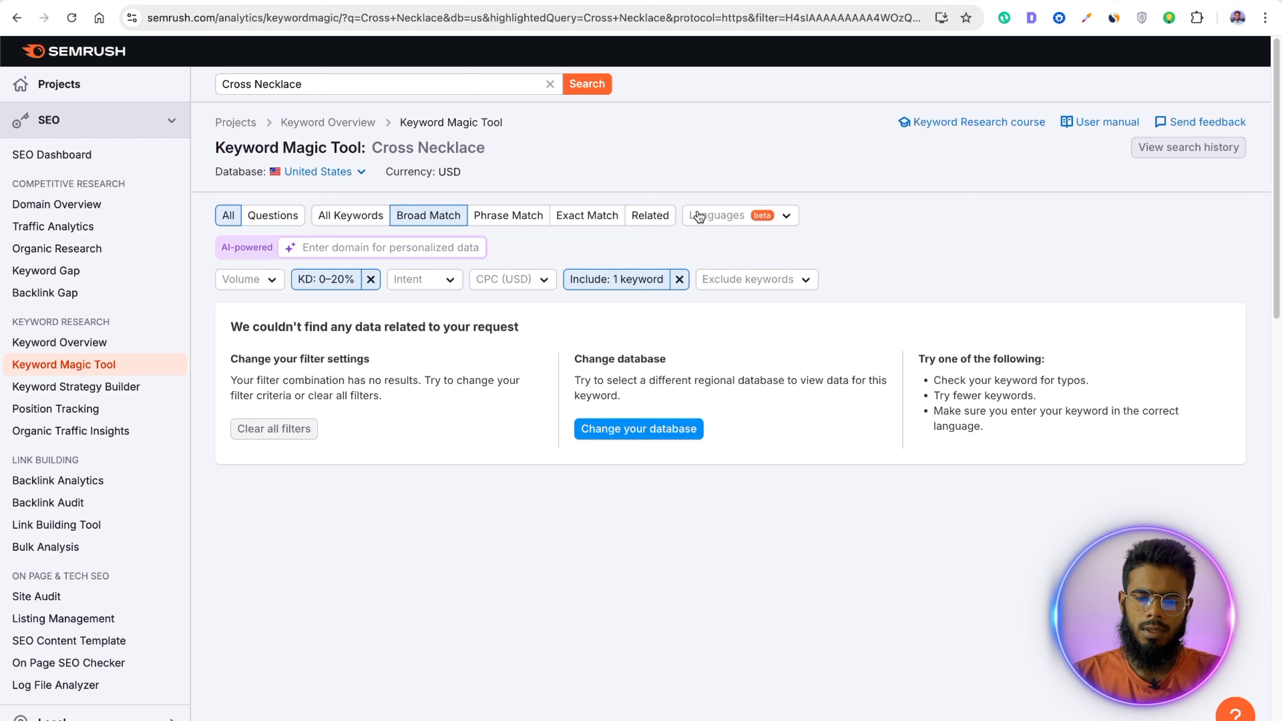
# Step: Set the include-keywords filter to "Scottish", apply it, and add "scottish cross necklace" to the keyword list
pyautogui.click(637, 287)
pyautogui.press('super+a')
pyautogui.press('super+v')
pyautogui.moveTo(641, 407); pyautogui.dragTo(714, 419)
pyautogui.press('BackSpace')
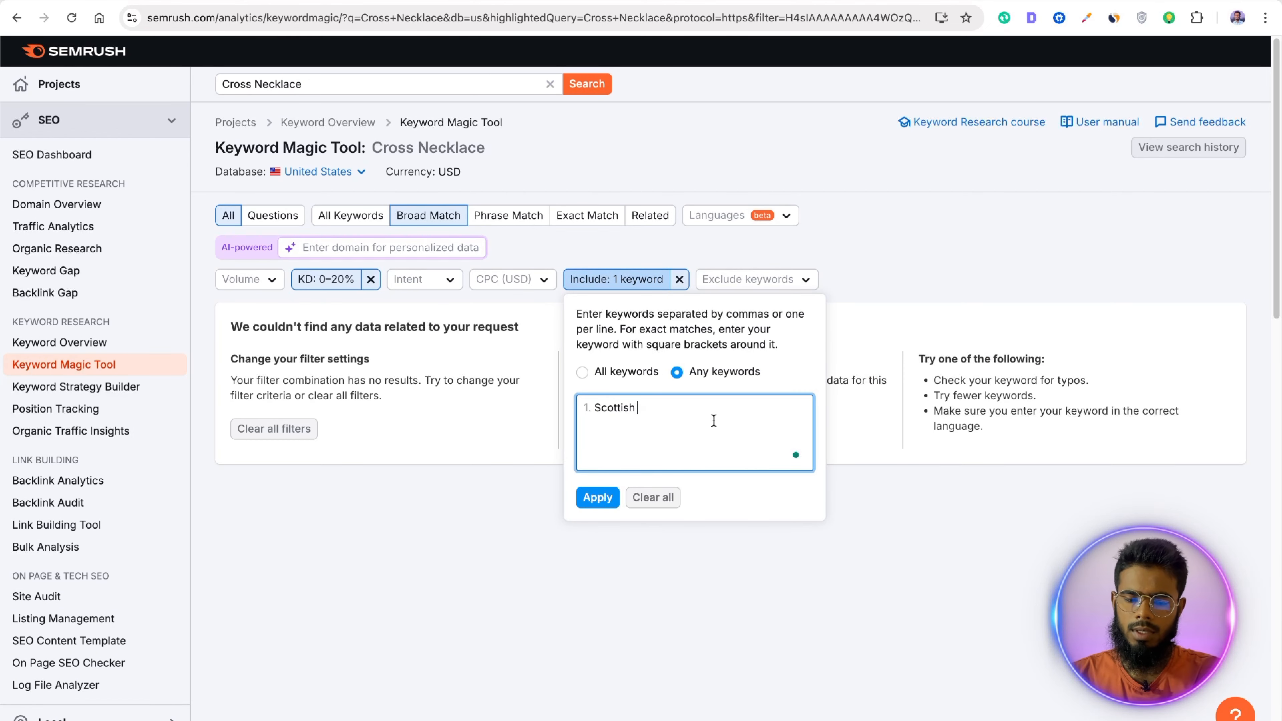
pyautogui.click(596, 497)
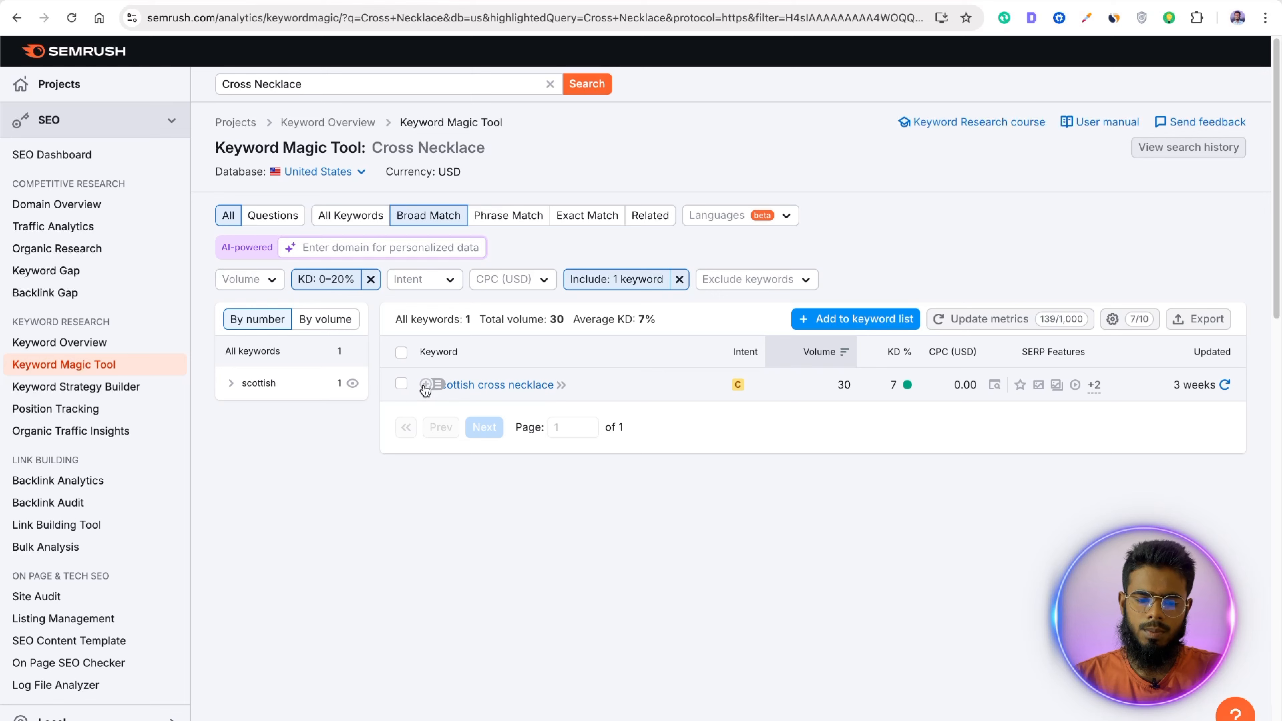
# Step: Copy the product name "Cross Necklace with Initial" from the store page and return to Semrush
pyautogui.click(137, 2)
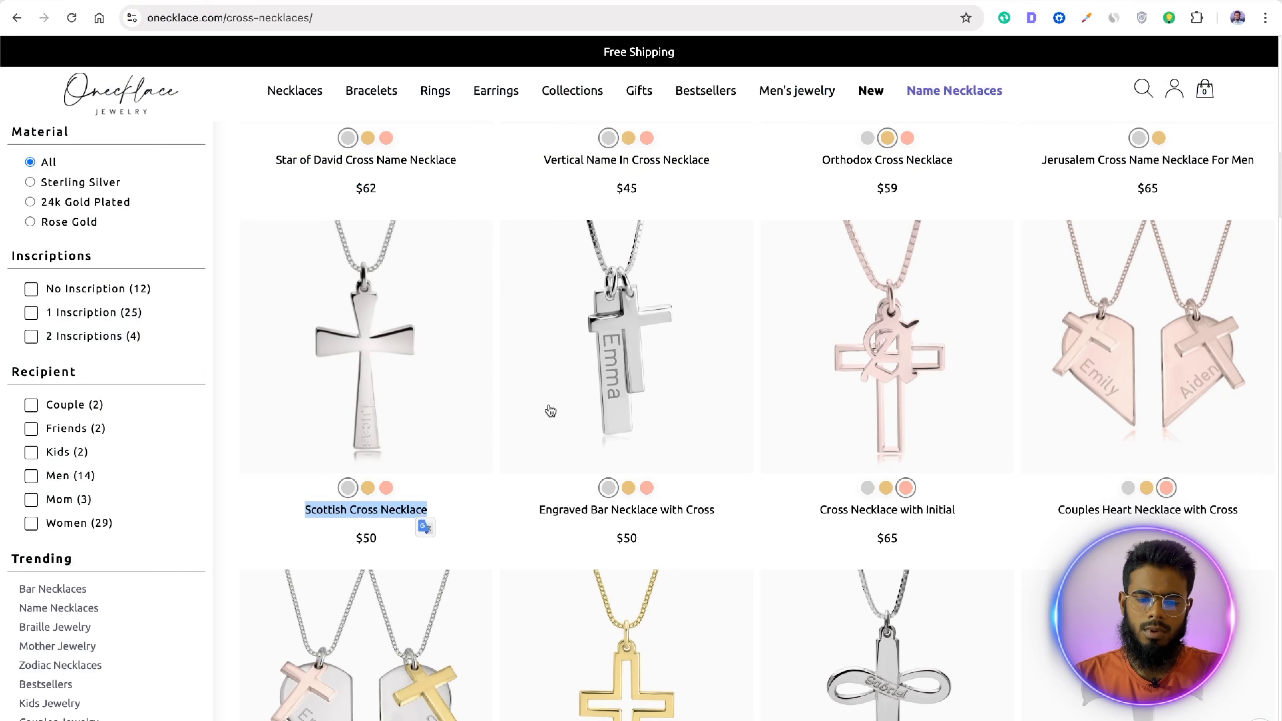
pyautogui.scroll(-3, 550, 411)
pyautogui.click(750, 389)
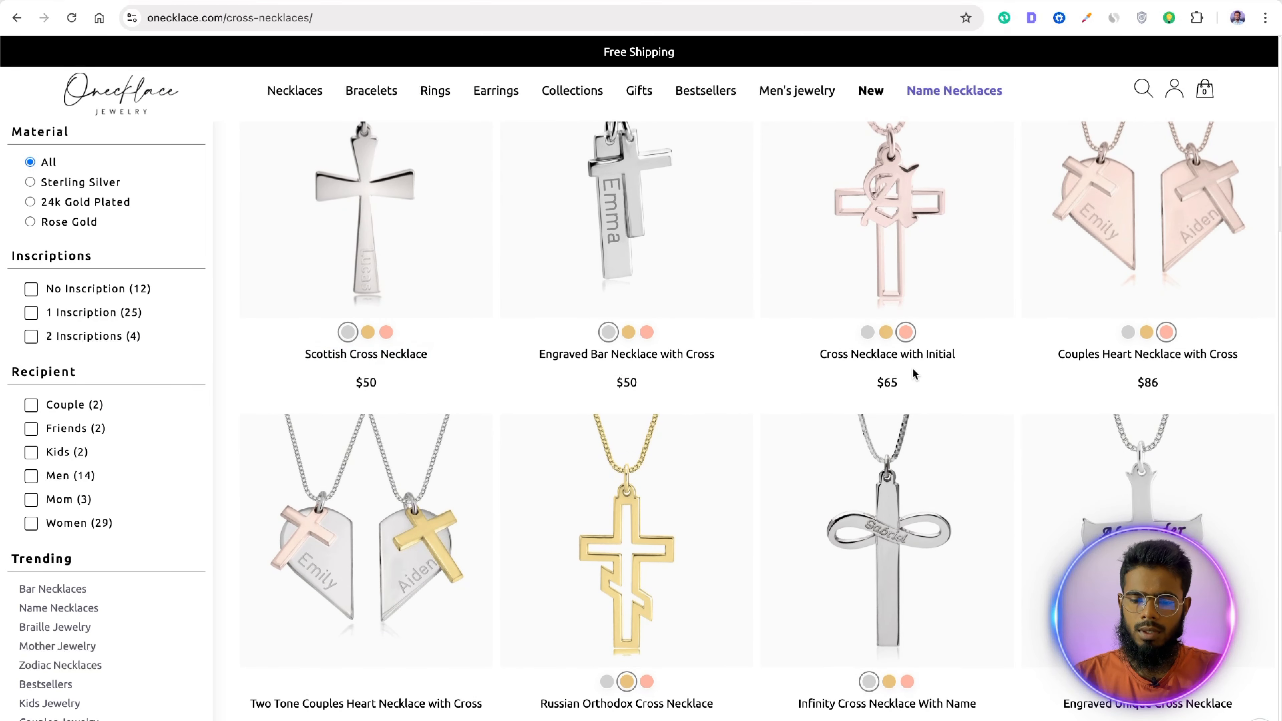
pyautogui.moveTo(976, 360); pyautogui.dragTo(807, 362)
pyautogui.press('super+c')
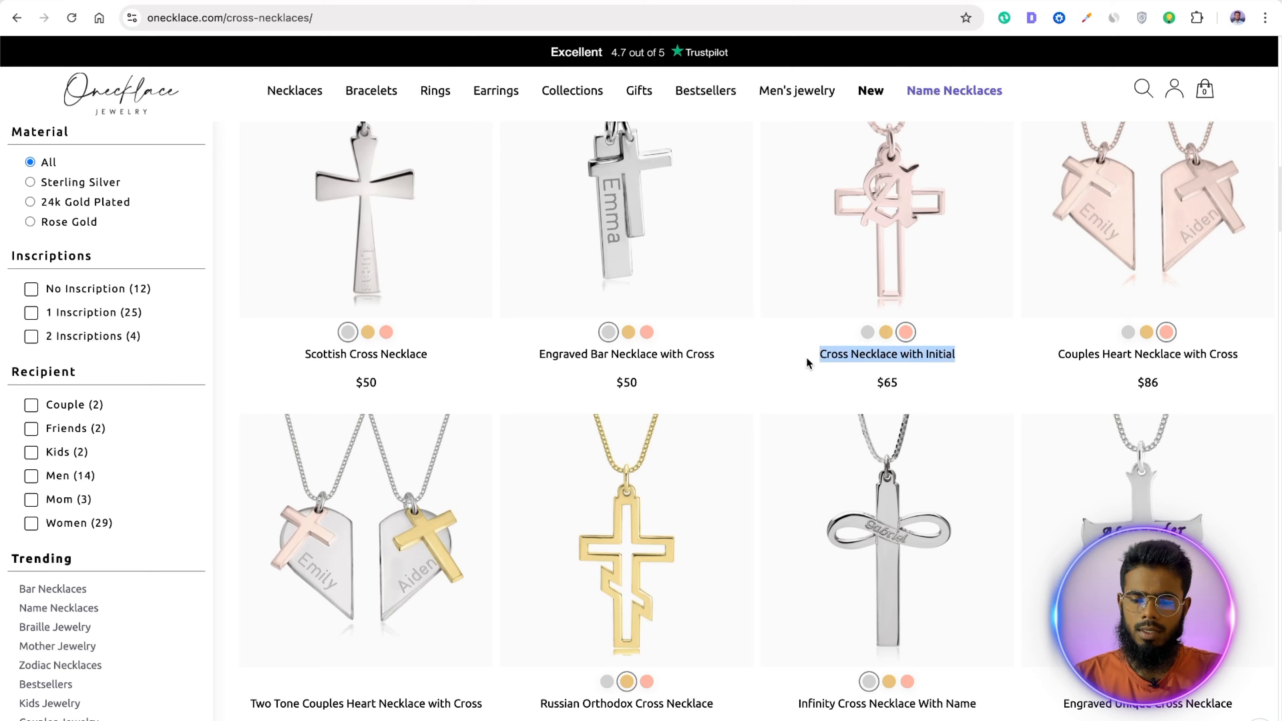
pyautogui.click(355, 1)
# Step: Filter included keywords by "Cross Necklace with Initial" and add "initial necklace with cross" to the keyword list
pyautogui.click(640, 279)
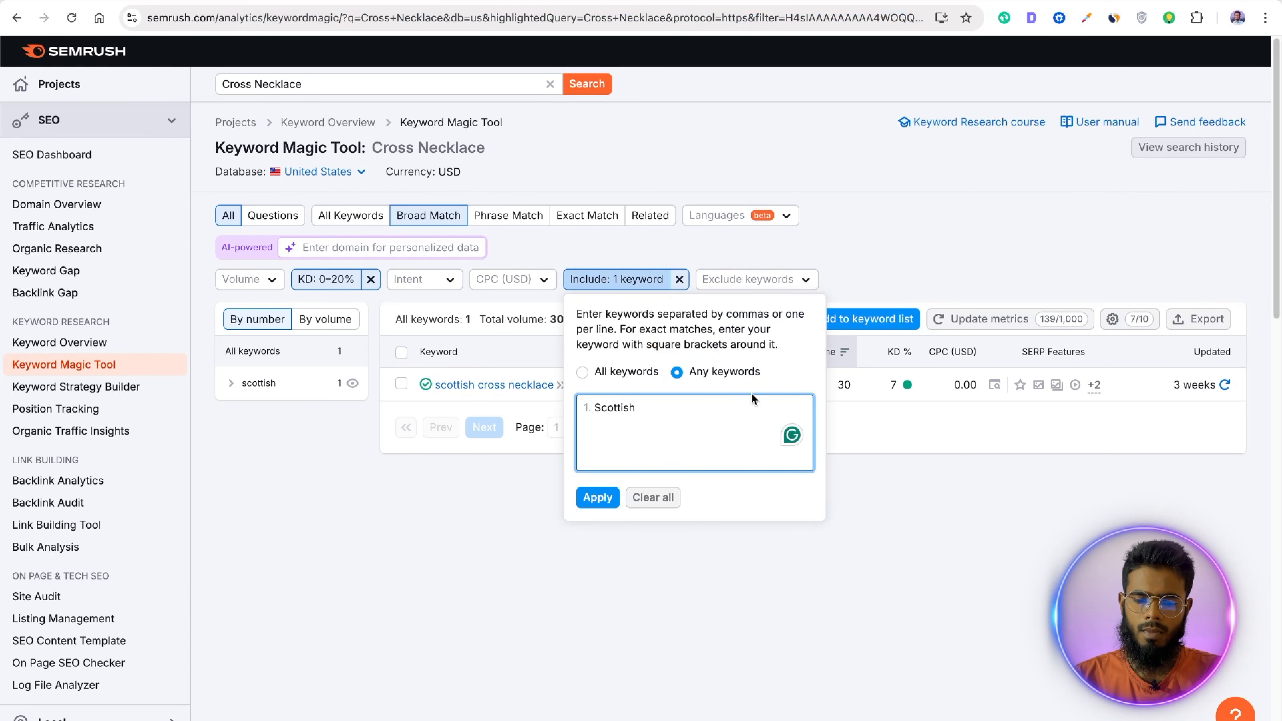
pyautogui.moveTo(754, 400); pyautogui.dragTo(741, 382)
pyautogui.press('super+a')
pyautogui.press('super+v')
pyautogui.click(608, 490)
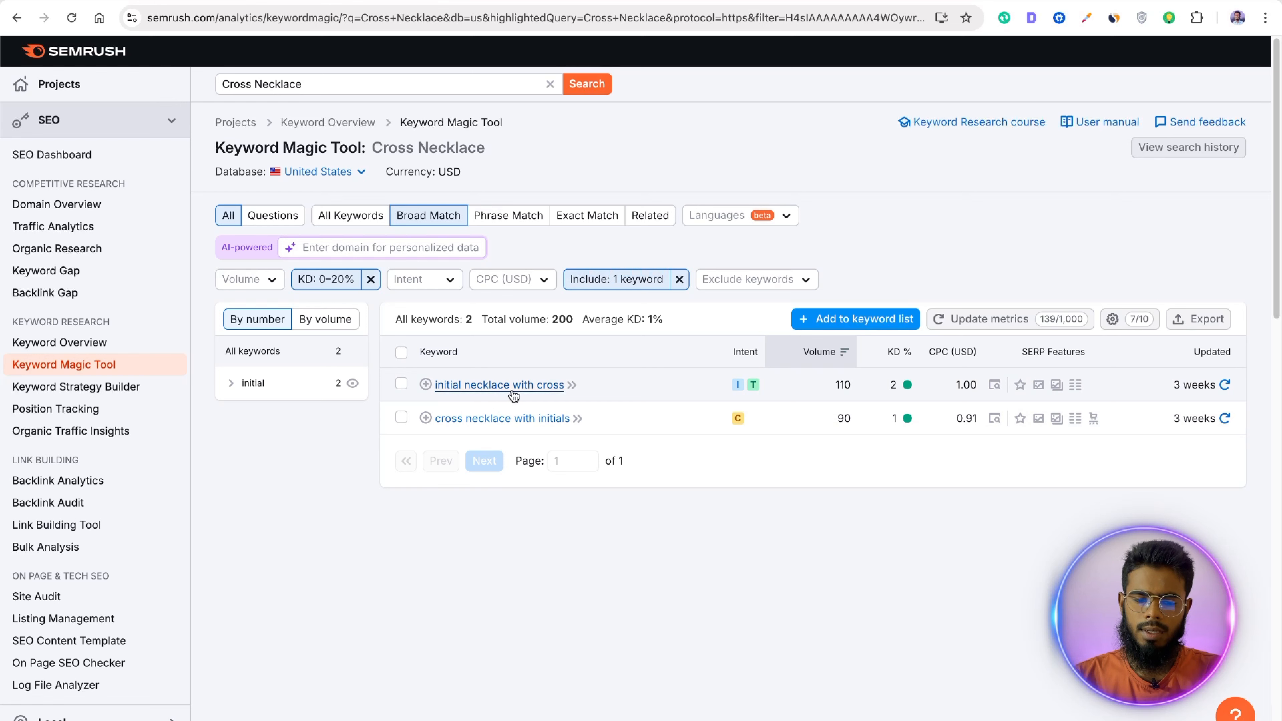
pyautogui.click(426, 386)
# Step: Copy "Couples Heart" from the "Couples Heart Necklace with Cross" product name on the store page and return to Semrush
pyautogui.hotkey('ctrl', 'Tab')
pyautogui.click(1274, 361)
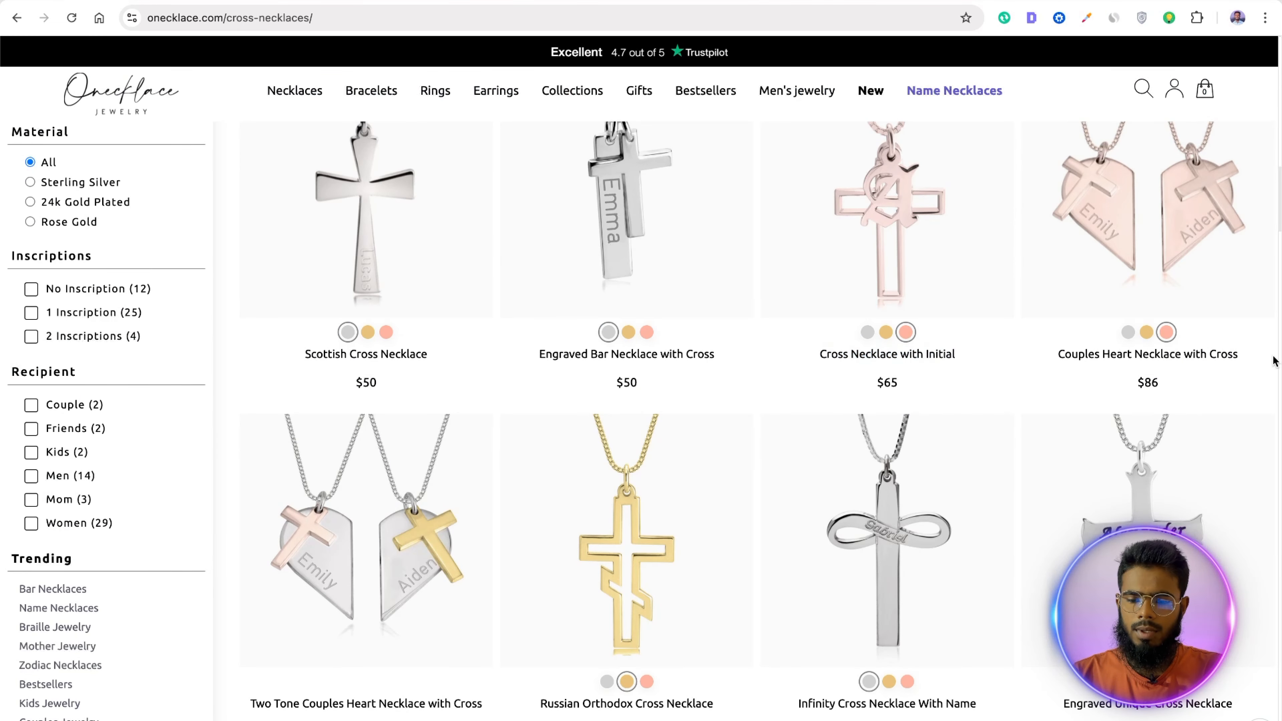
pyautogui.moveTo(1035, 368); pyautogui.dragTo(1132, 366)
pyautogui.hotkey('ctrl', 'c')
pyautogui.hotkey('ctrl', 'shift', 'Tab')
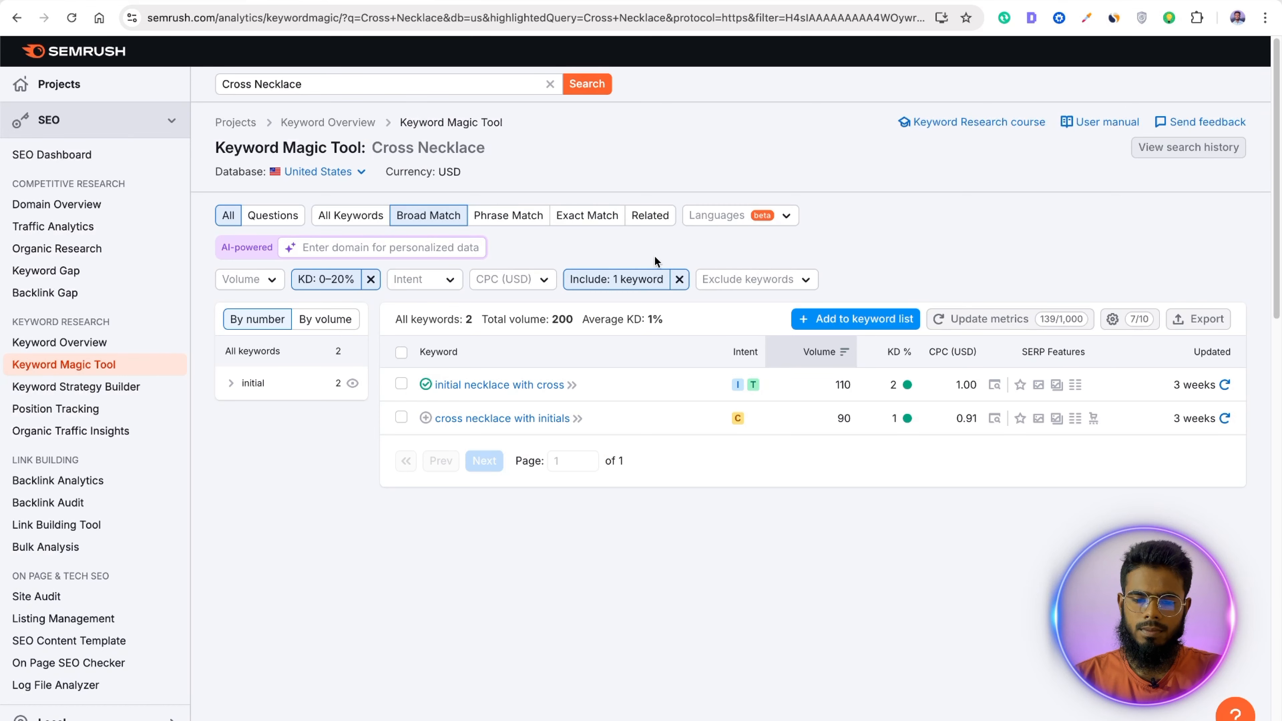
# Step: Replace the include-keywords filter with "Couples Heart" and apply it
pyautogui.click(661, 279)
pyautogui.hotkey('ctrl', 'a')
pyautogui.hotkey('ctrl', 'v')
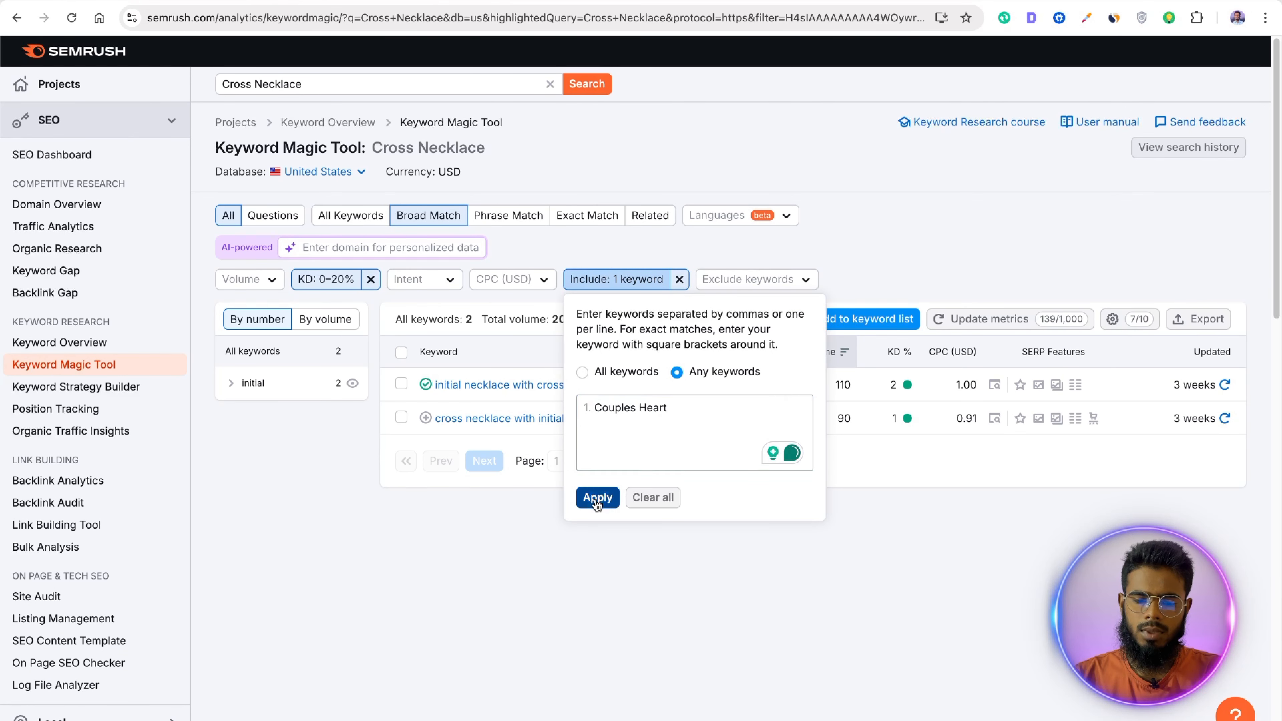
pyautogui.click(598, 498)
pyautogui.click(647, 291)
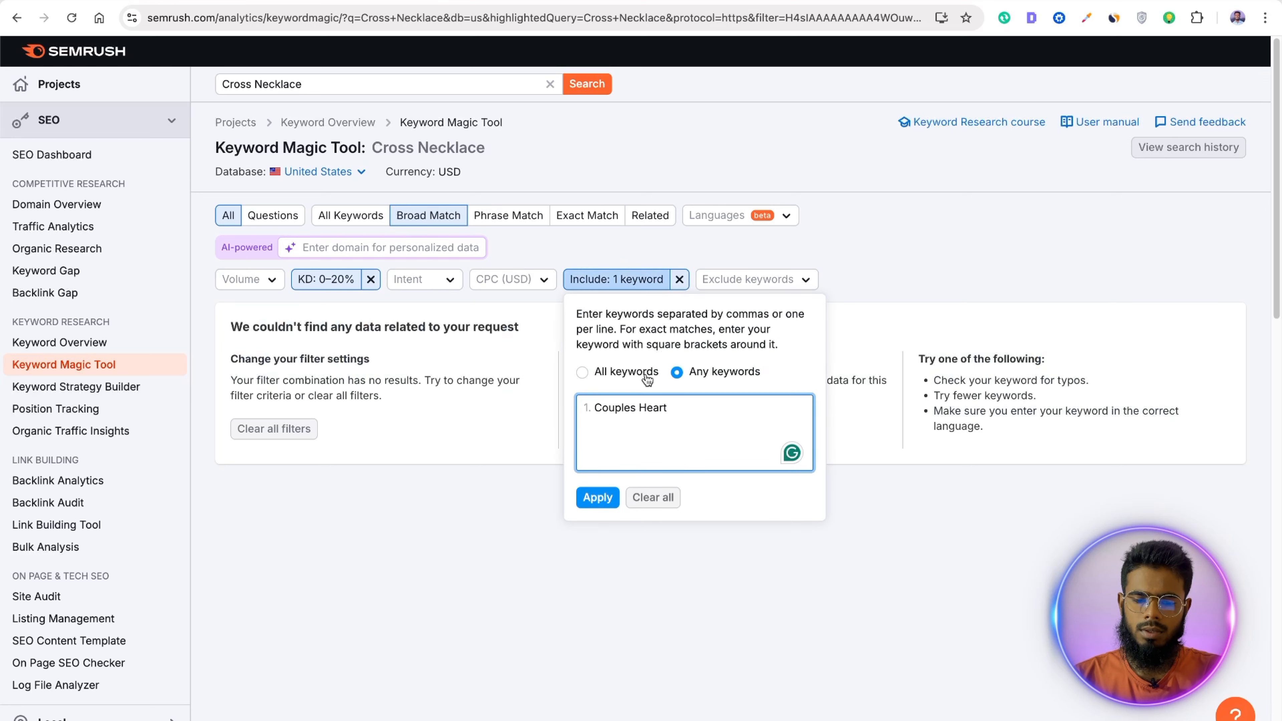
pyautogui.click(325, 81)
pyautogui.hotkey('ctrl', 'v')
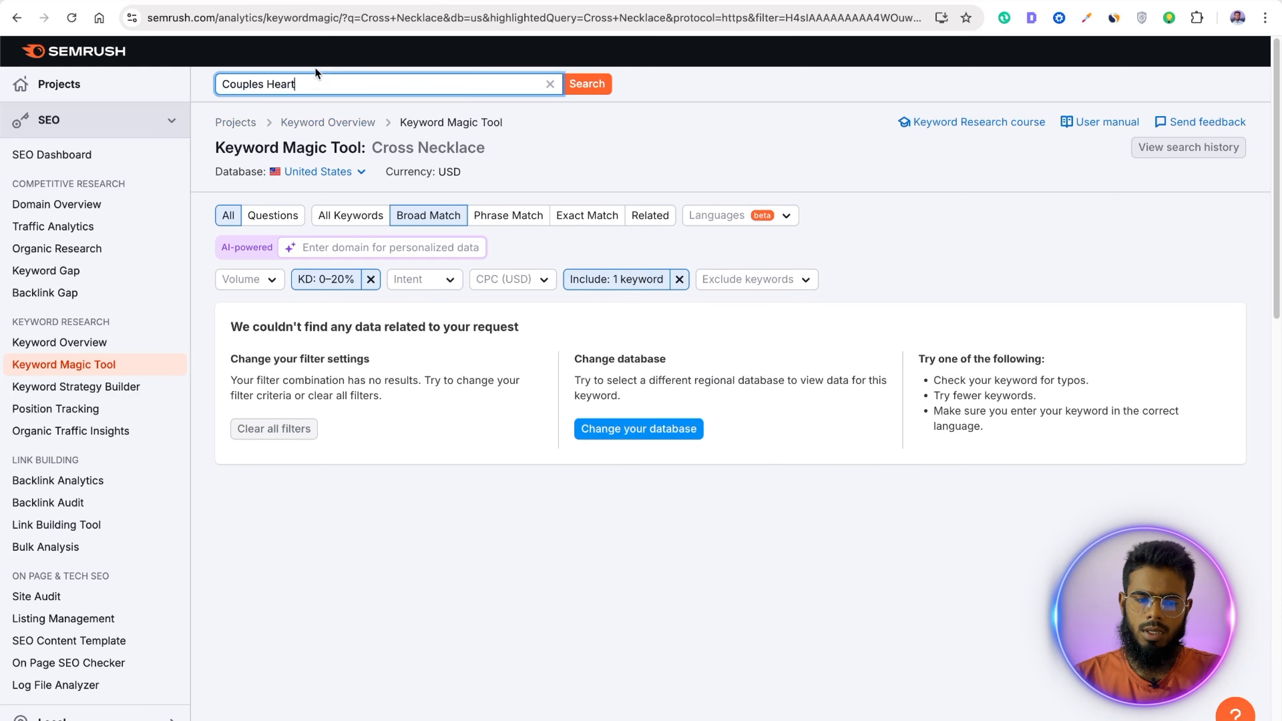
pyautogui.hotkey('ctrl', 'z')
# Step: Search the Keyword Magic Tool for "Couples Heart Cross Necklace" and remove the include-keywords and KD filters
pyautogui.click(237, 83)
pyautogui.click(223, 79)
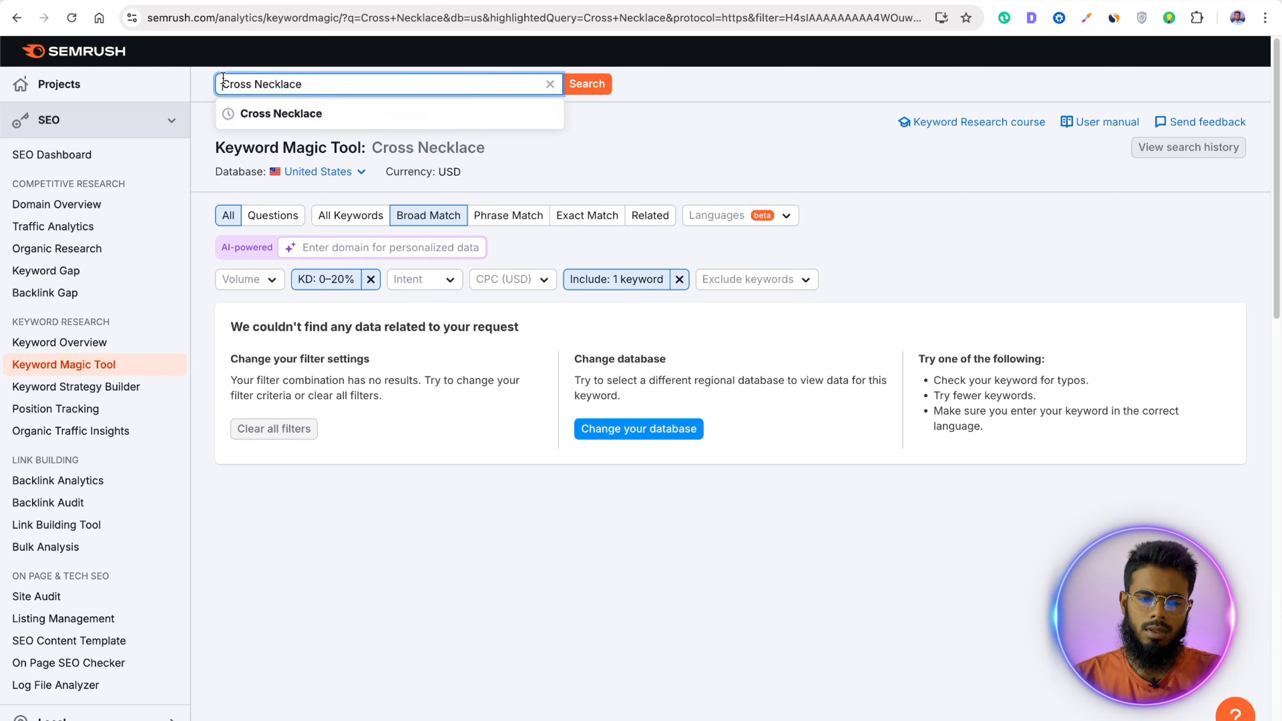
pyautogui.hotkey('ctrl', 'v')
pyautogui.click(577, 92)
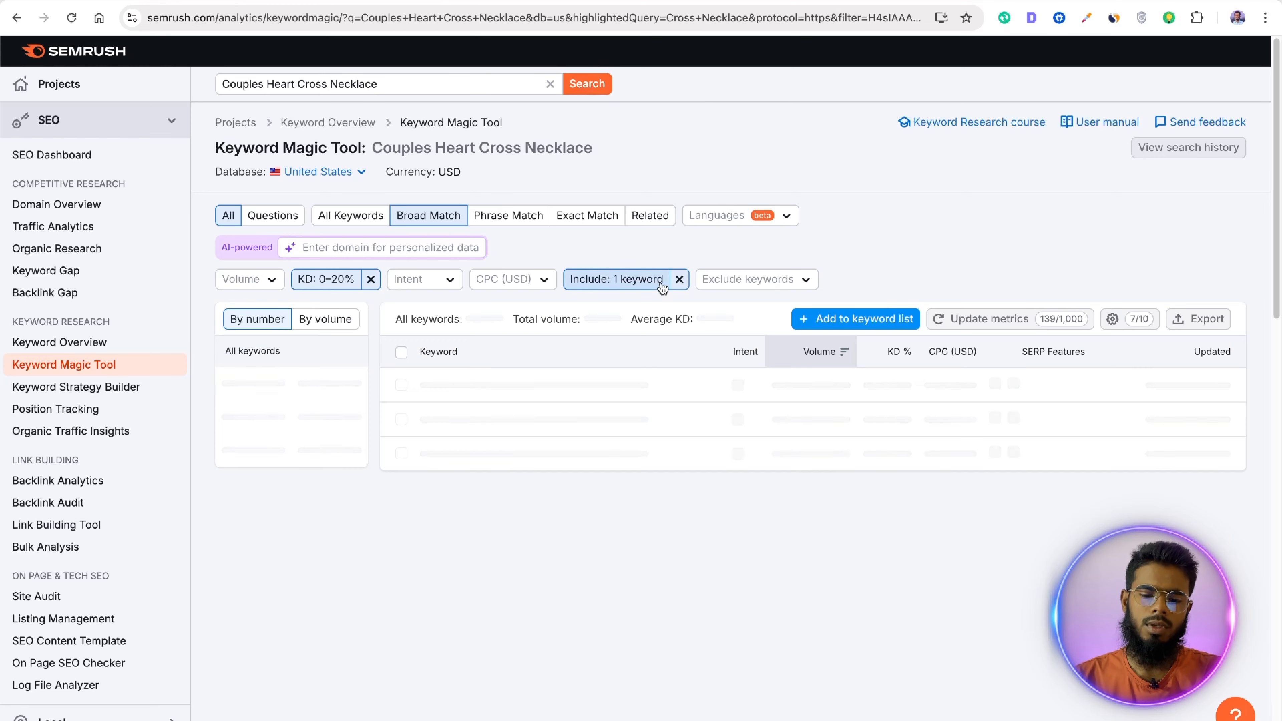
pyautogui.click(679, 279)
pyautogui.click(374, 278)
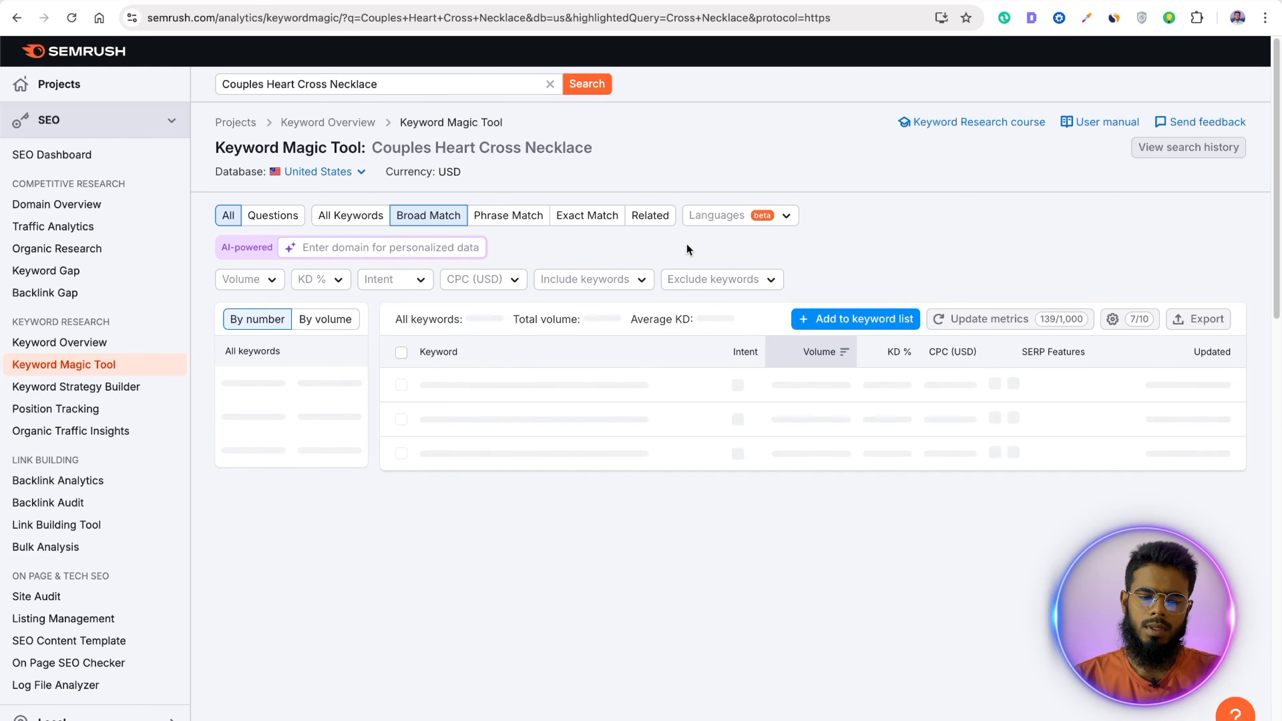
# Step: Return to the store's cross necklaces page and copy the "Mens Cross Necklace" product name
pyautogui.click(161, 1)
pyautogui.scroll(-1, 1263, 477)
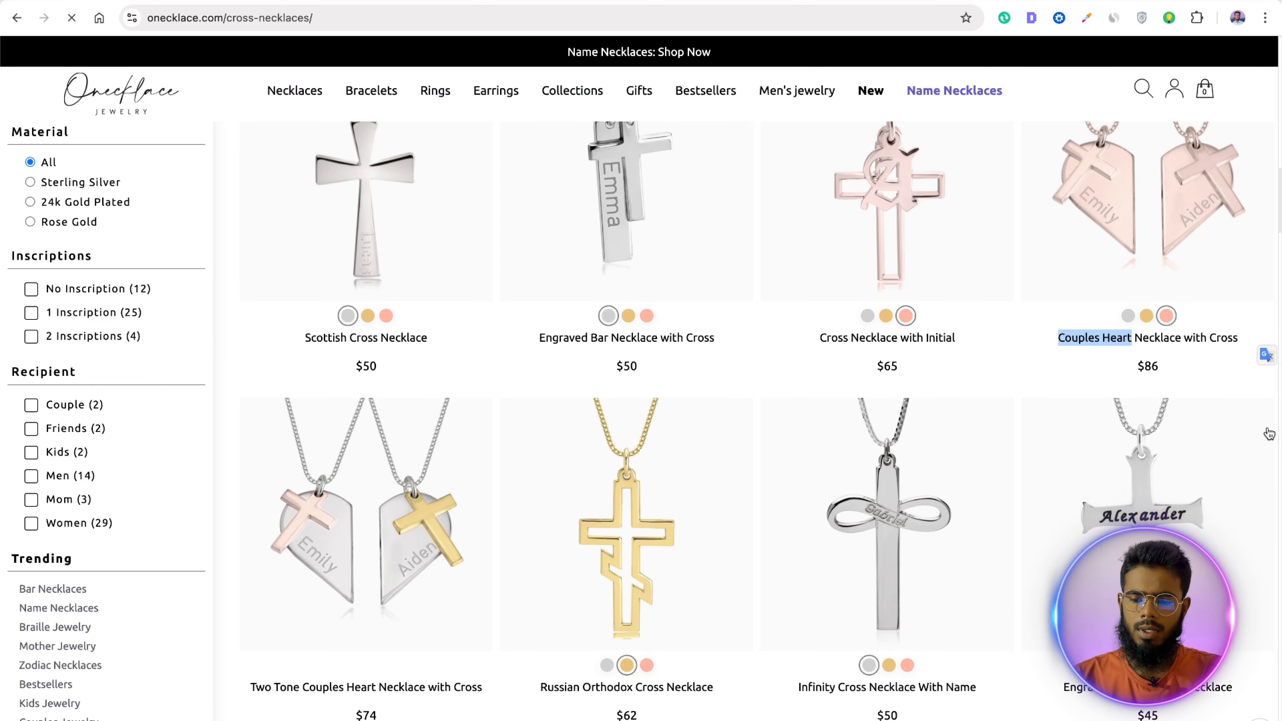
pyautogui.click(1263, 477)
pyautogui.click(17, 18)
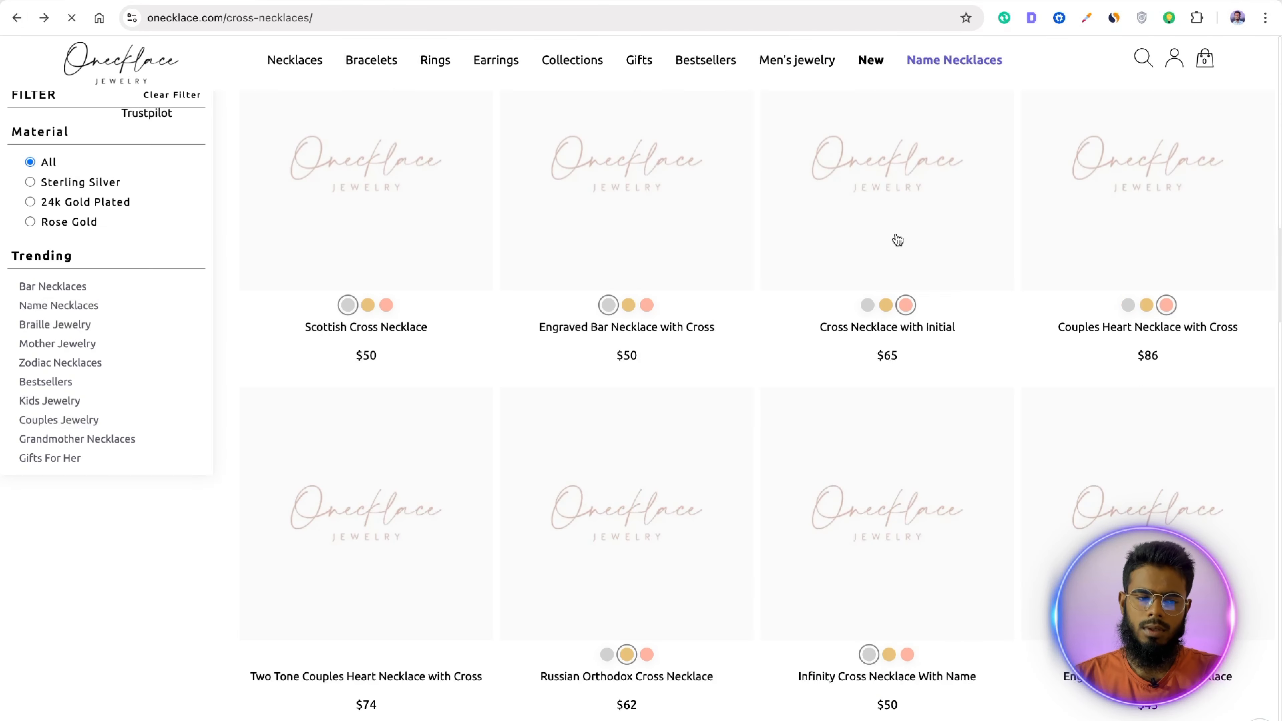
pyautogui.scroll(-3, 780, 350)
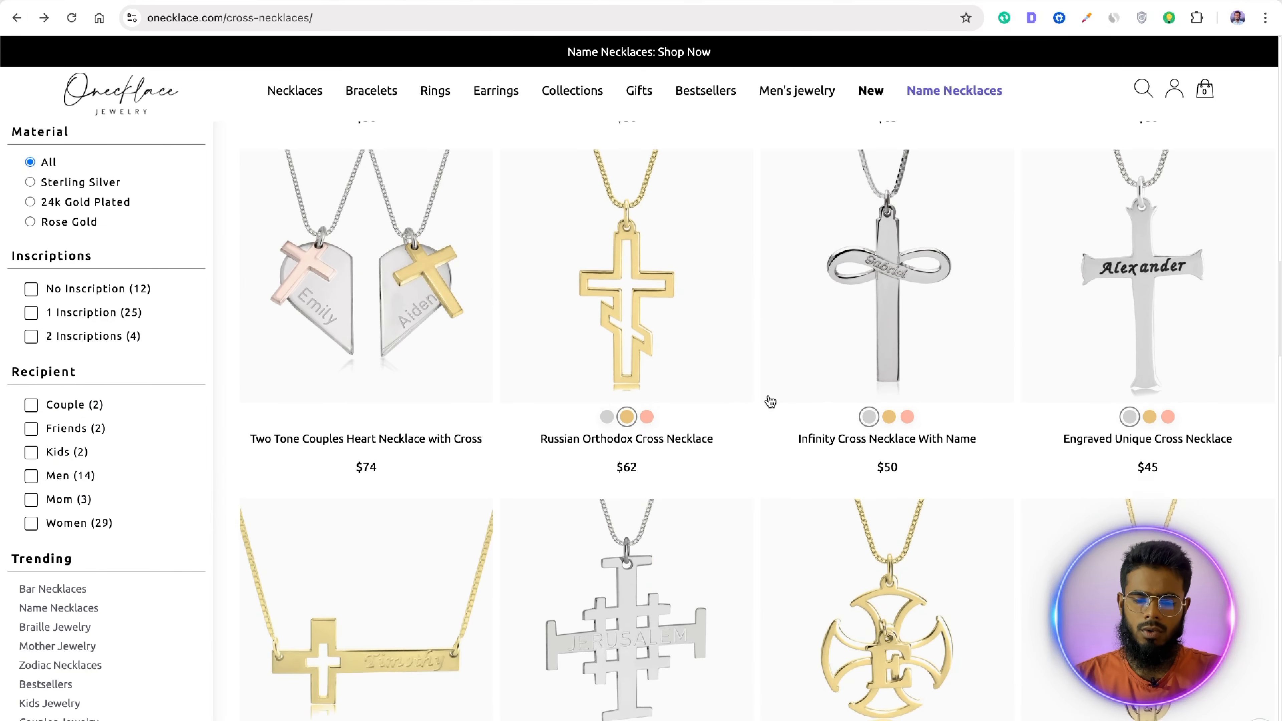
pyautogui.scroll(-5, 1010, 432)
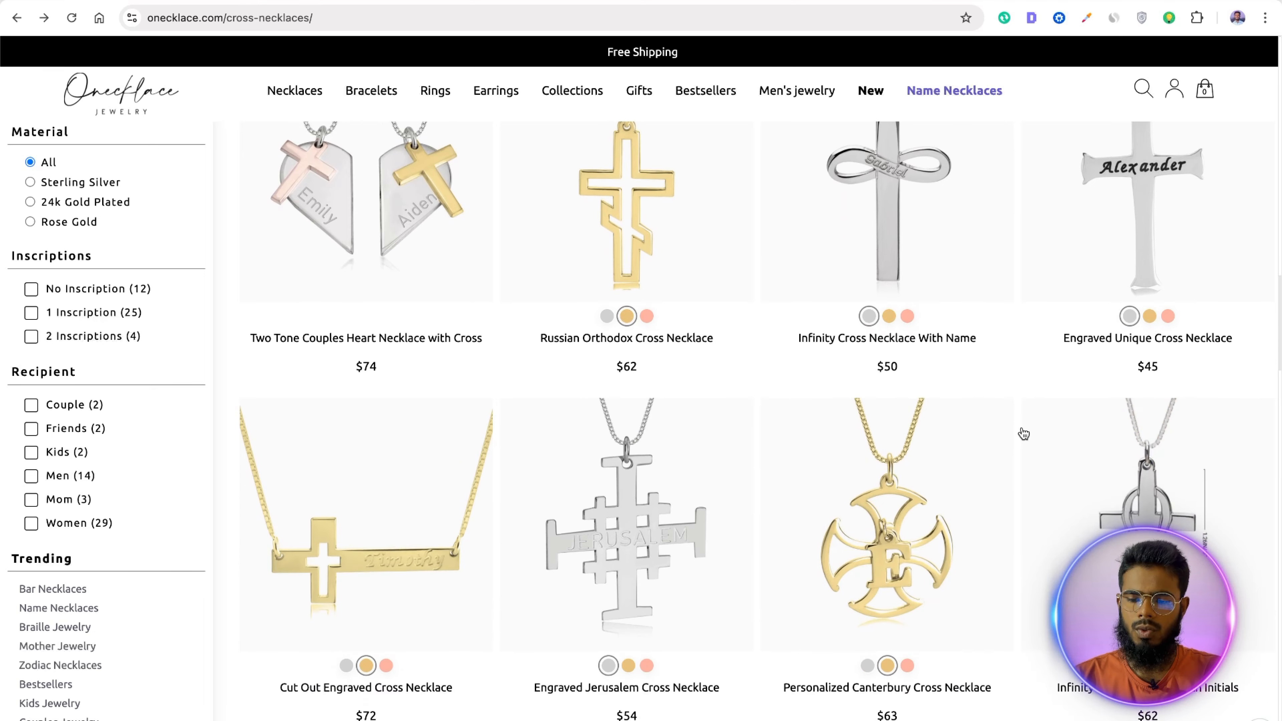
pyautogui.scroll(-7, 1022, 432)
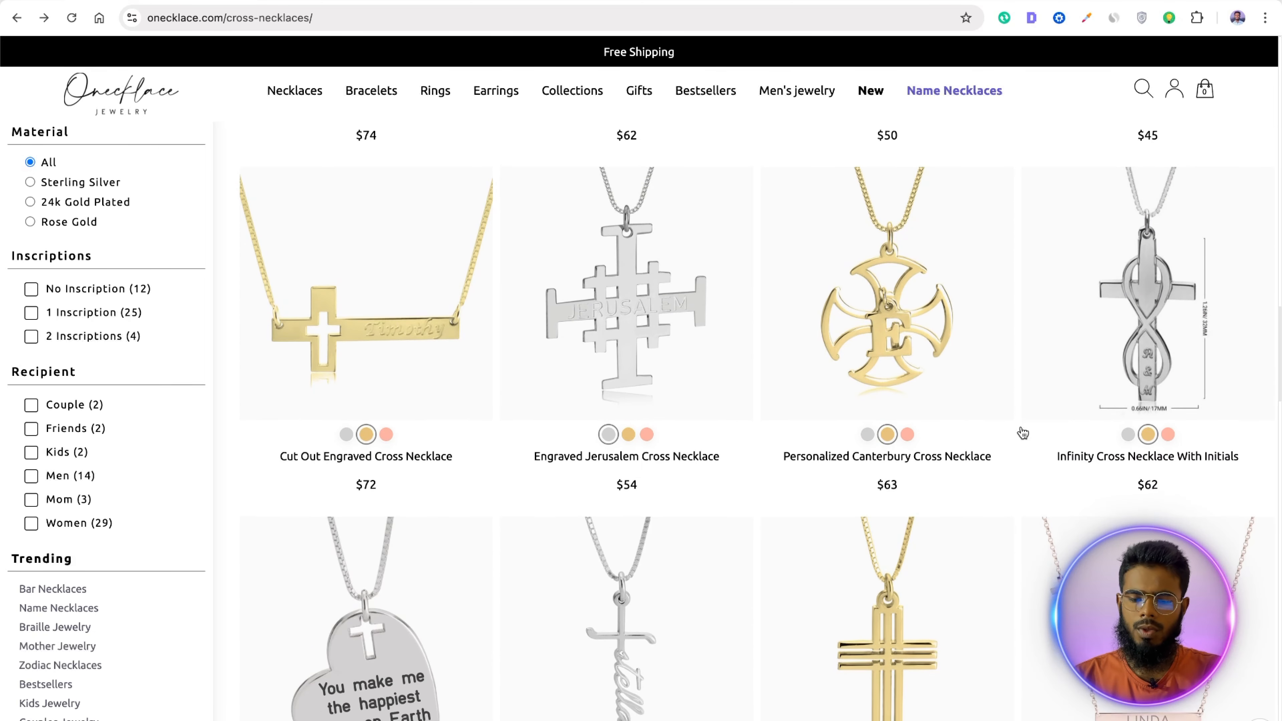
pyautogui.scroll(-2, 1022, 432)
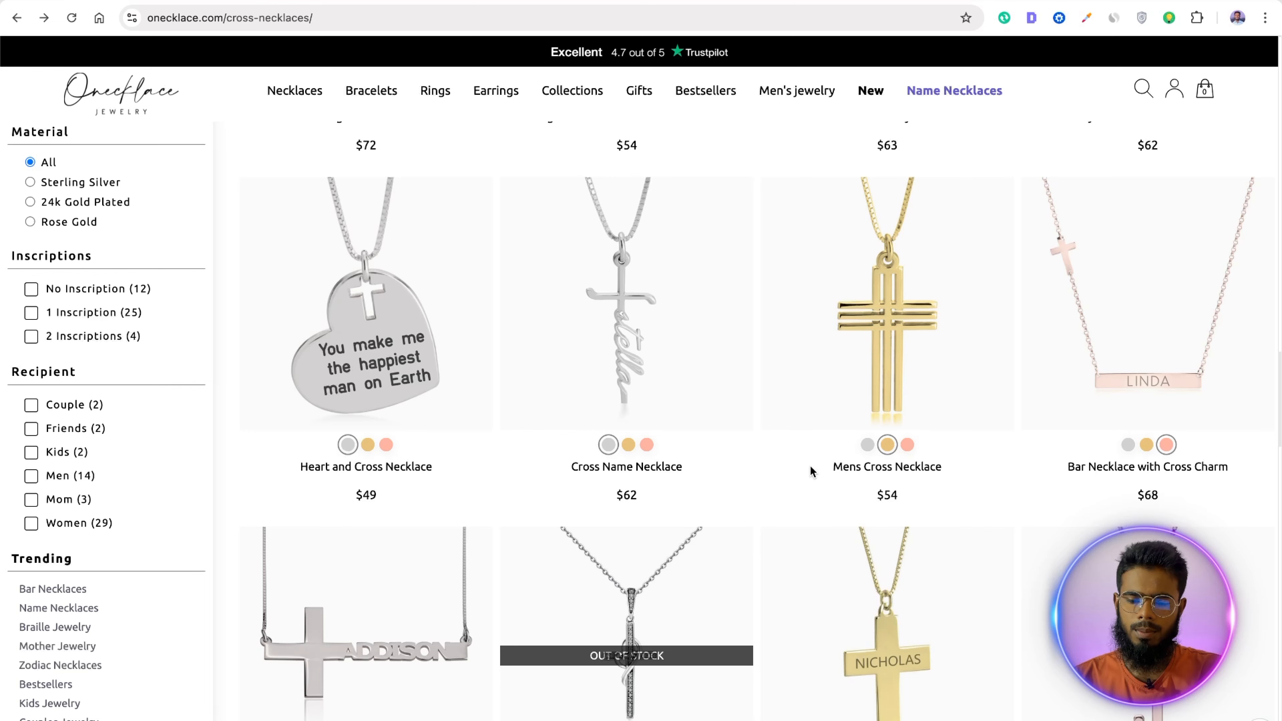
pyautogui.moveTo(818, 473); pyautogui.dragTo(917, 470)
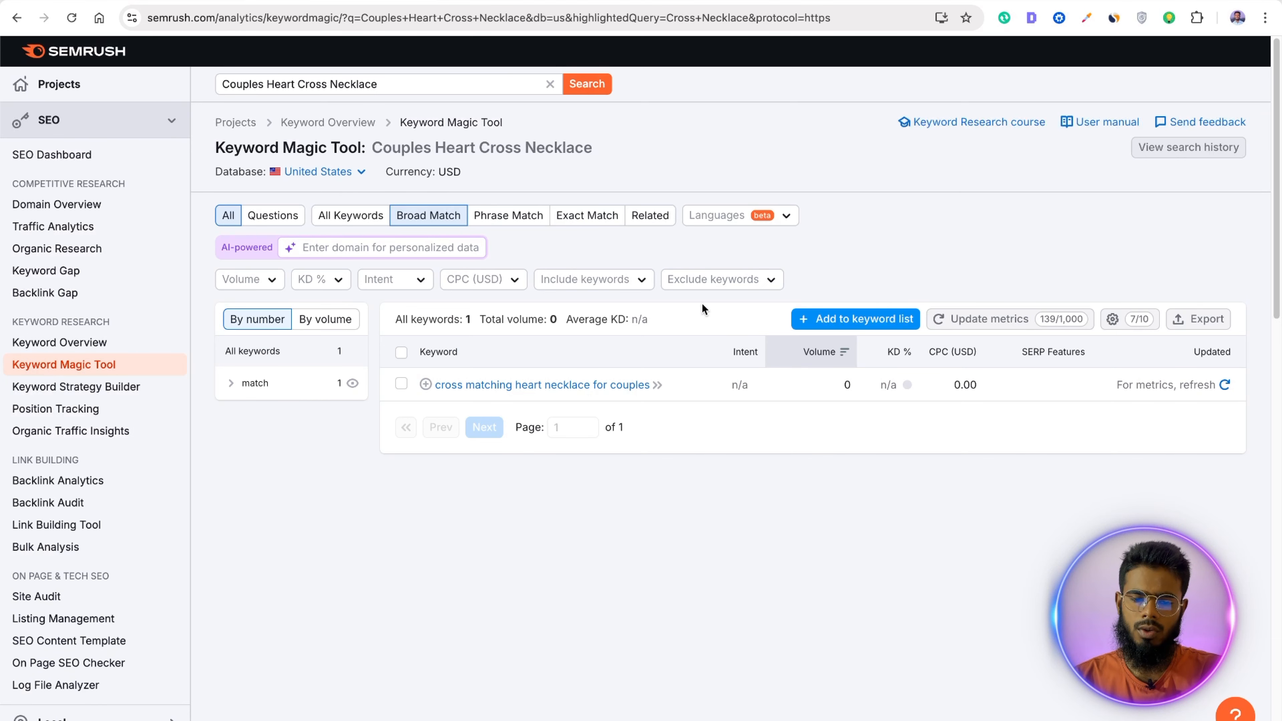
# Step: Search Semrush's Keyword Magic Tool for "Mens Cross Necklace" and add "cross necklace for men" to the keyword list
pyautogui.tripleClick(359, 85)
pyautogui.write('Mens Cross Necklace')
pyautogui.click(587, 84)
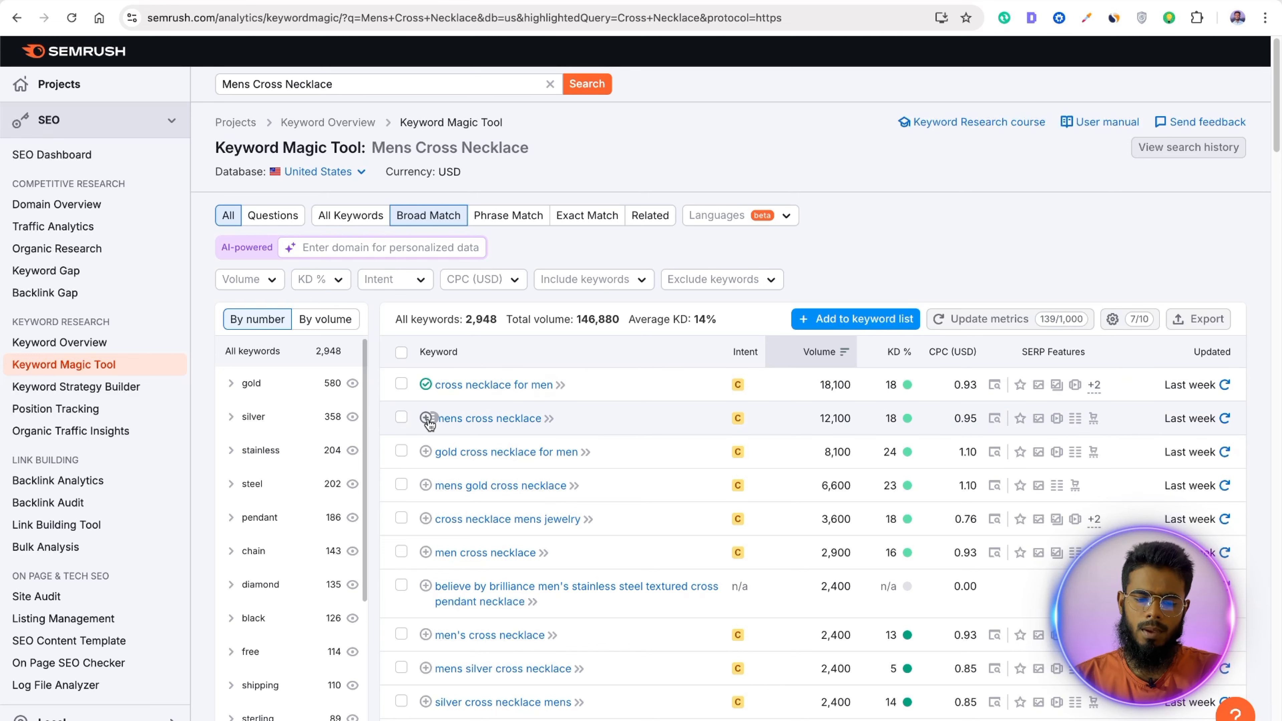
# Step: Add "mens cross necklace", "men's cross necklace", "mens silver cross necklace" and "cross necklaces for men" to the onecklace keyword list
pyautogui.click(426, 418)
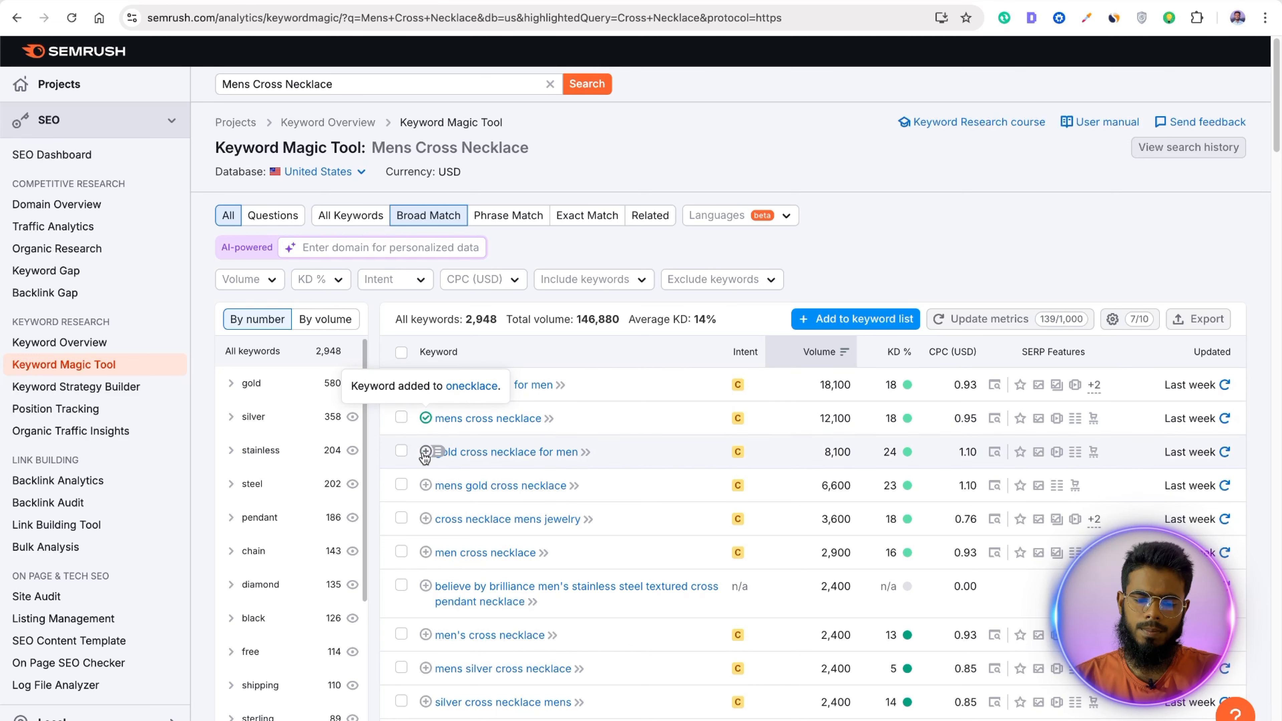
pyautogui.scroll(-4, 420, 470)
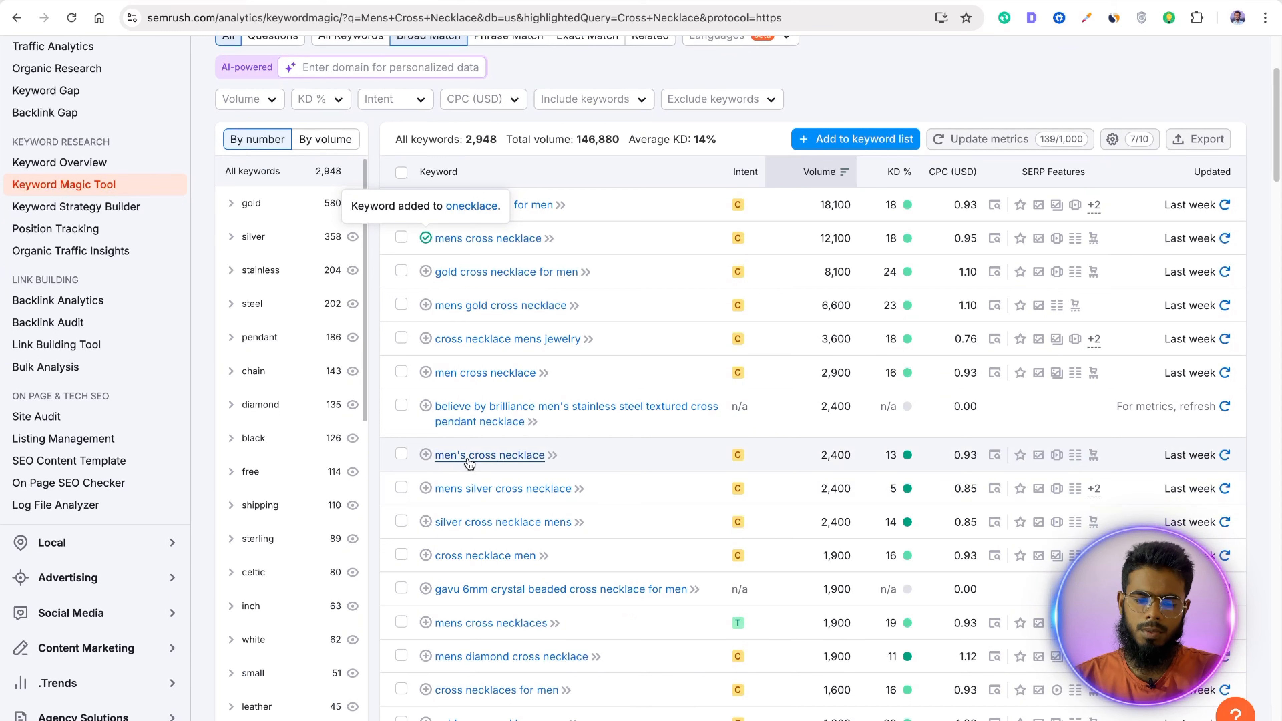
pyautogui.click(425, 456)
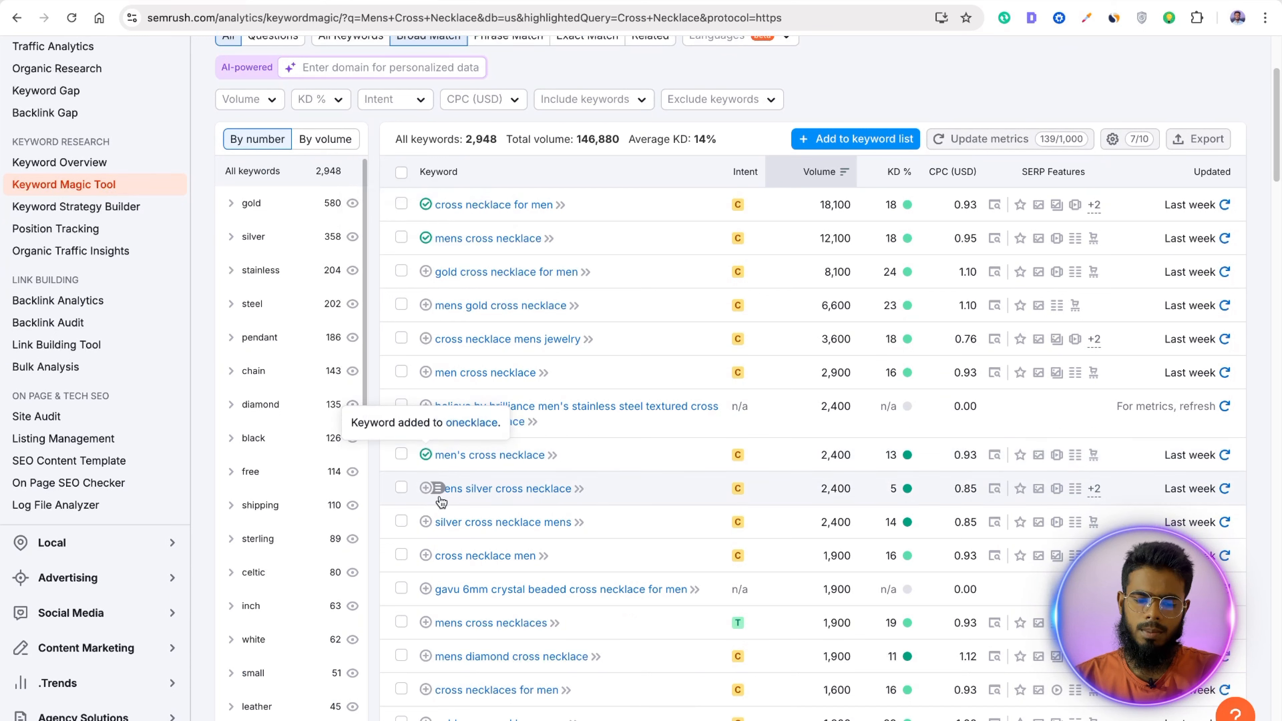
pyautogui.click(425, 490)
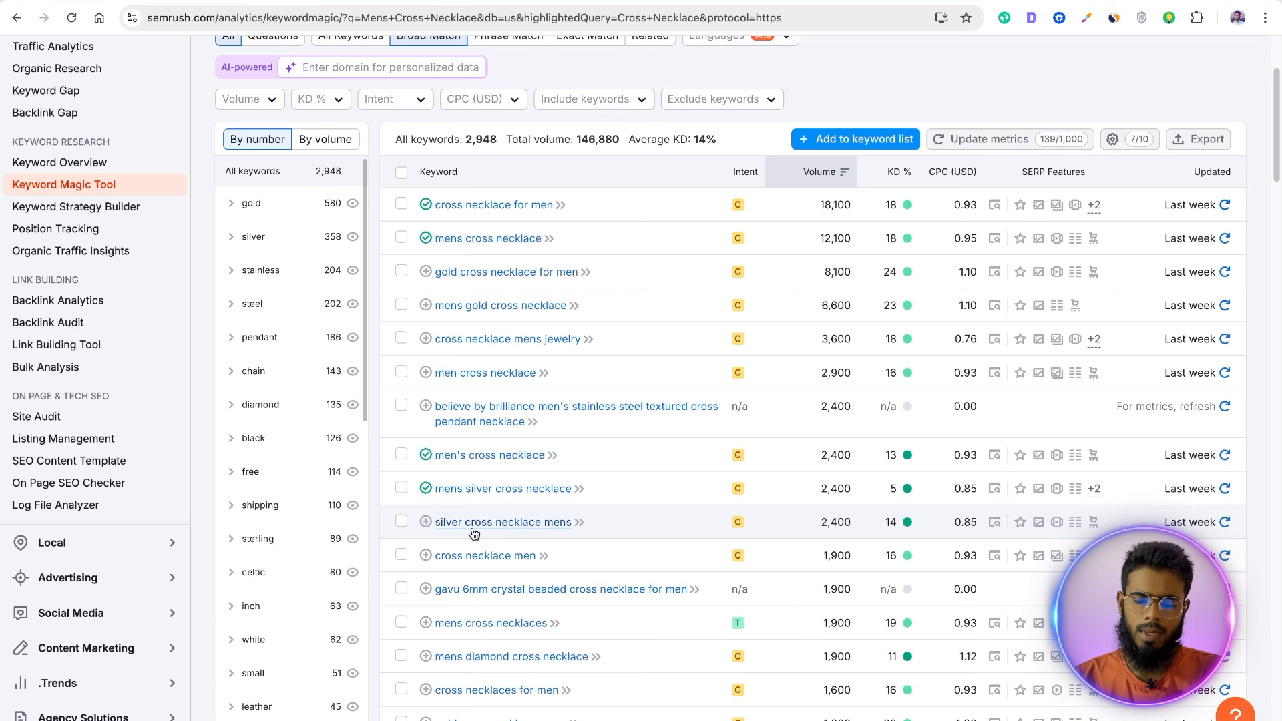
pyautogui.scroll(-1, 476, 537)
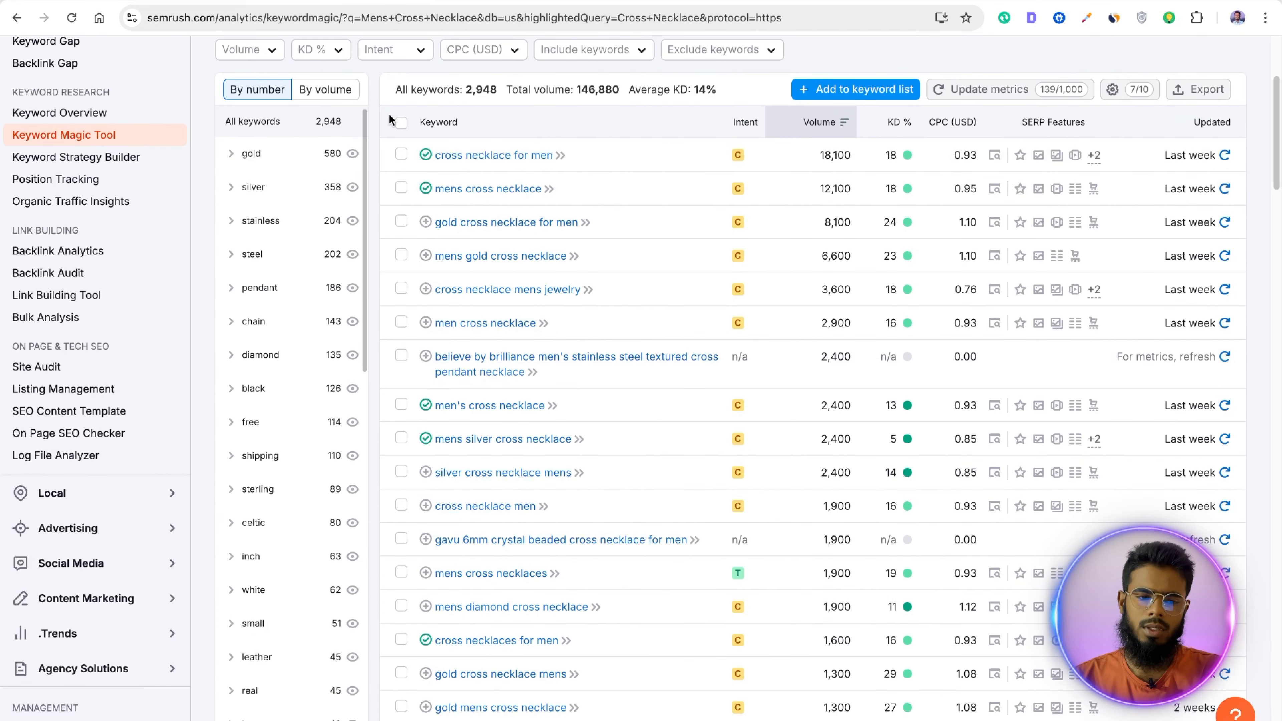
pyautogui.scroll(5, 386, 120)
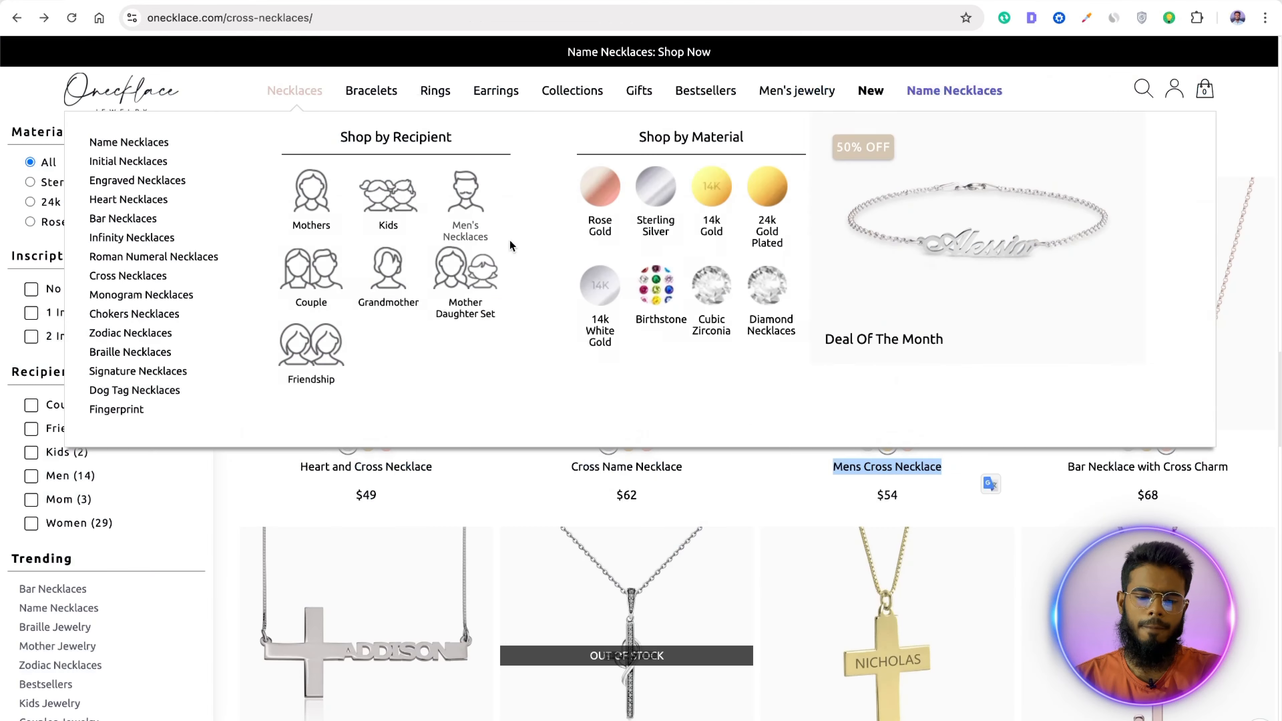
# Step: Review the store's cross necklaces page, examining the "Engraved Cross Necklace" heading and the product names for keyword ideas
pyautogui.scroll(-5, 812, 592)
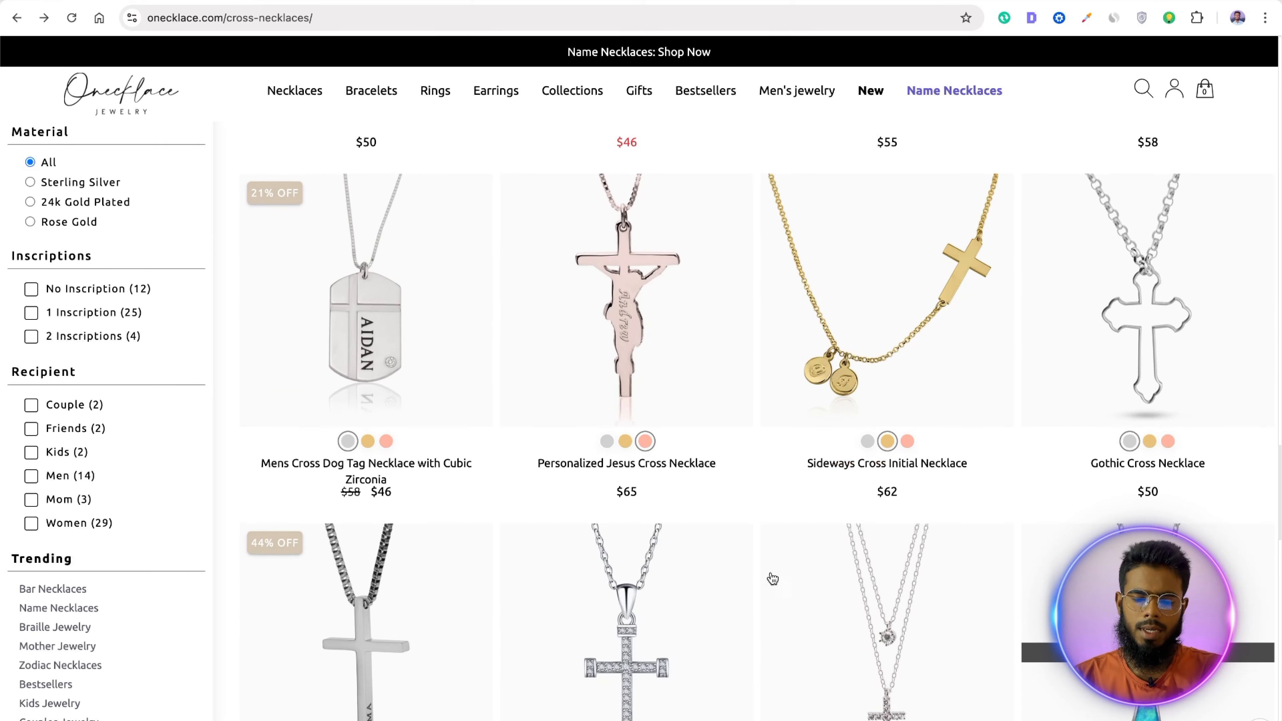
pyautogui.scroll(-5, 755, 557)
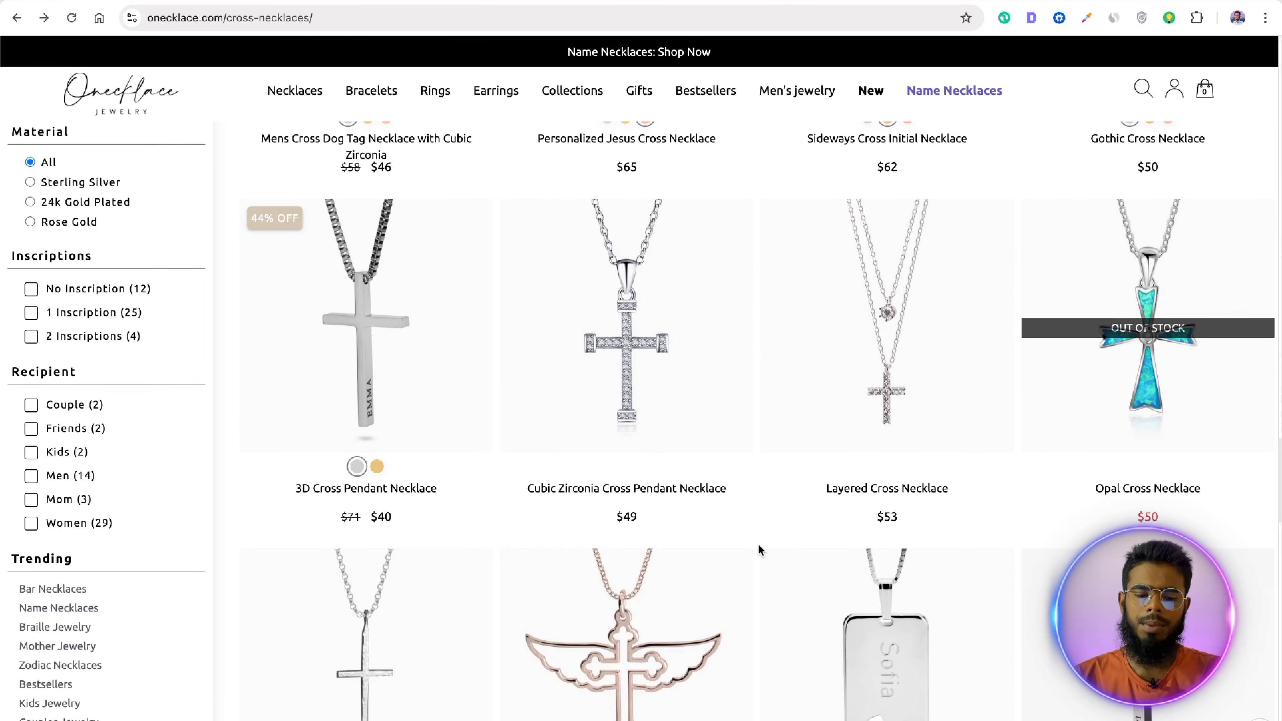
pyautogui.scroll(-12, 758, 545)
pyautogui.scroll(15, 755, 534)
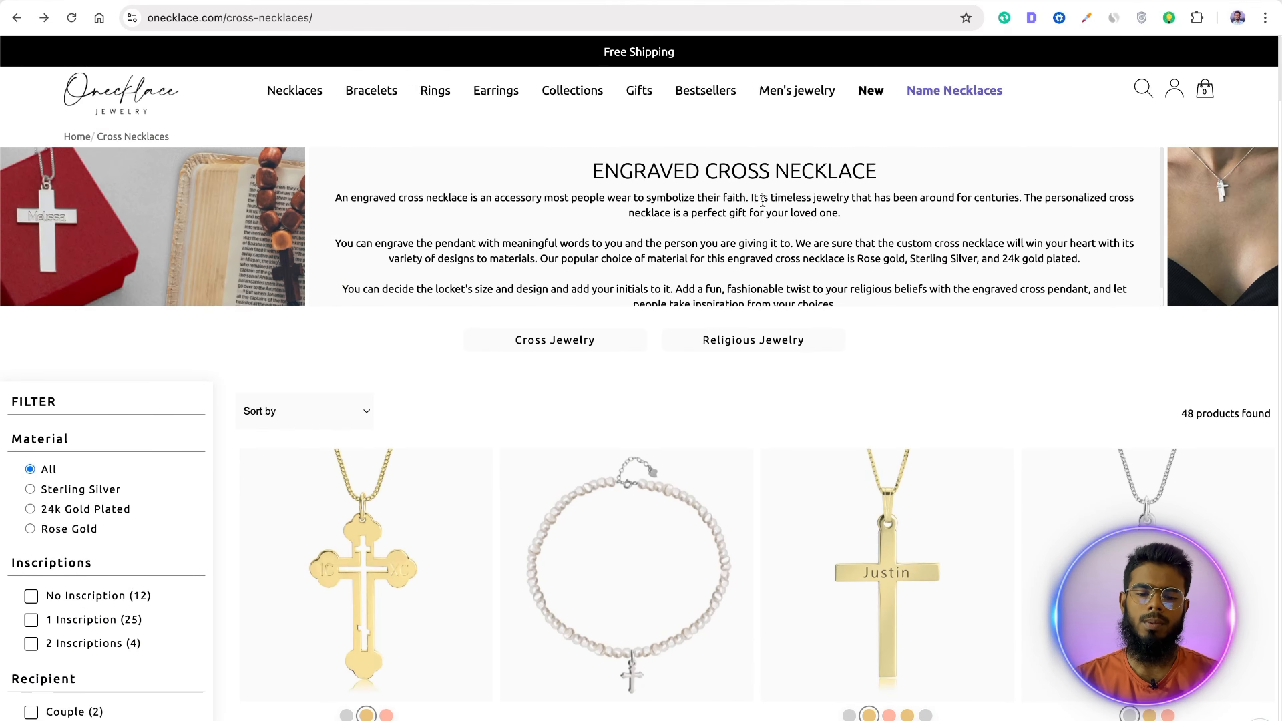
pyautogui.moveTo(712, 177); pyautogui.dragTo(878, 175)
pyautogui.click(756, 160)
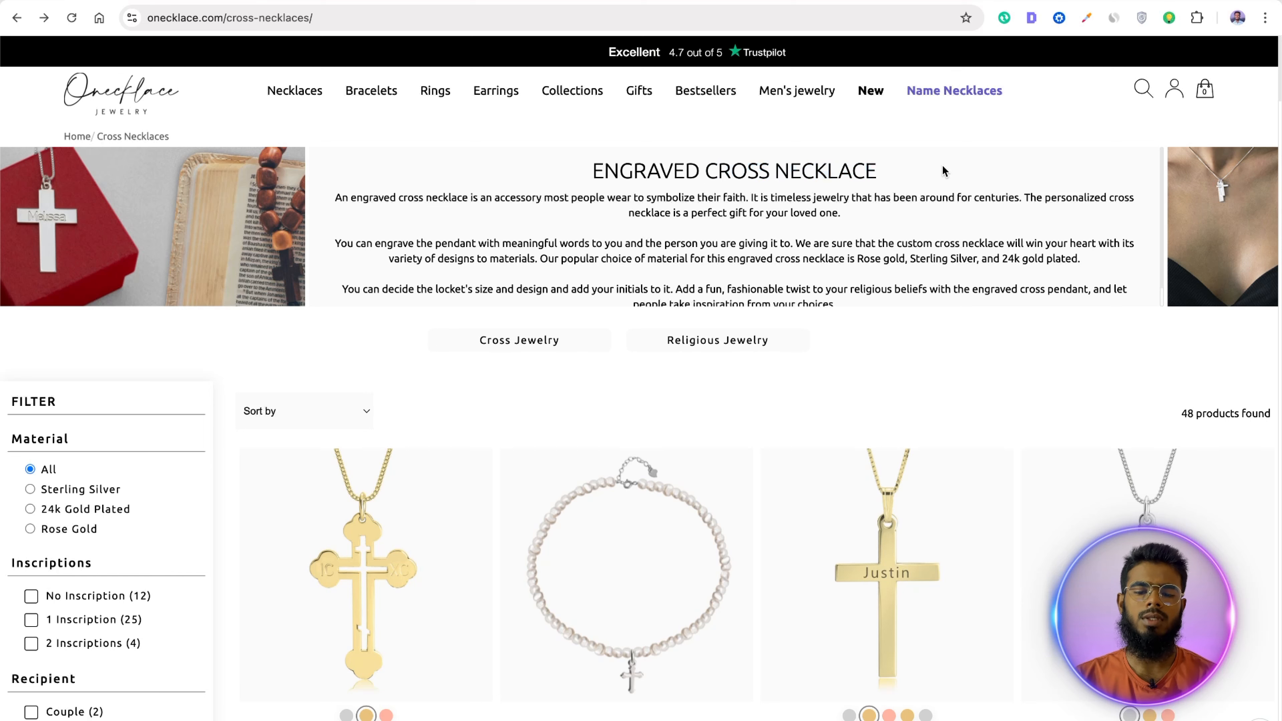
pyautogui.moveTo(705, 171); pyautogui.dragTo(916, 181)
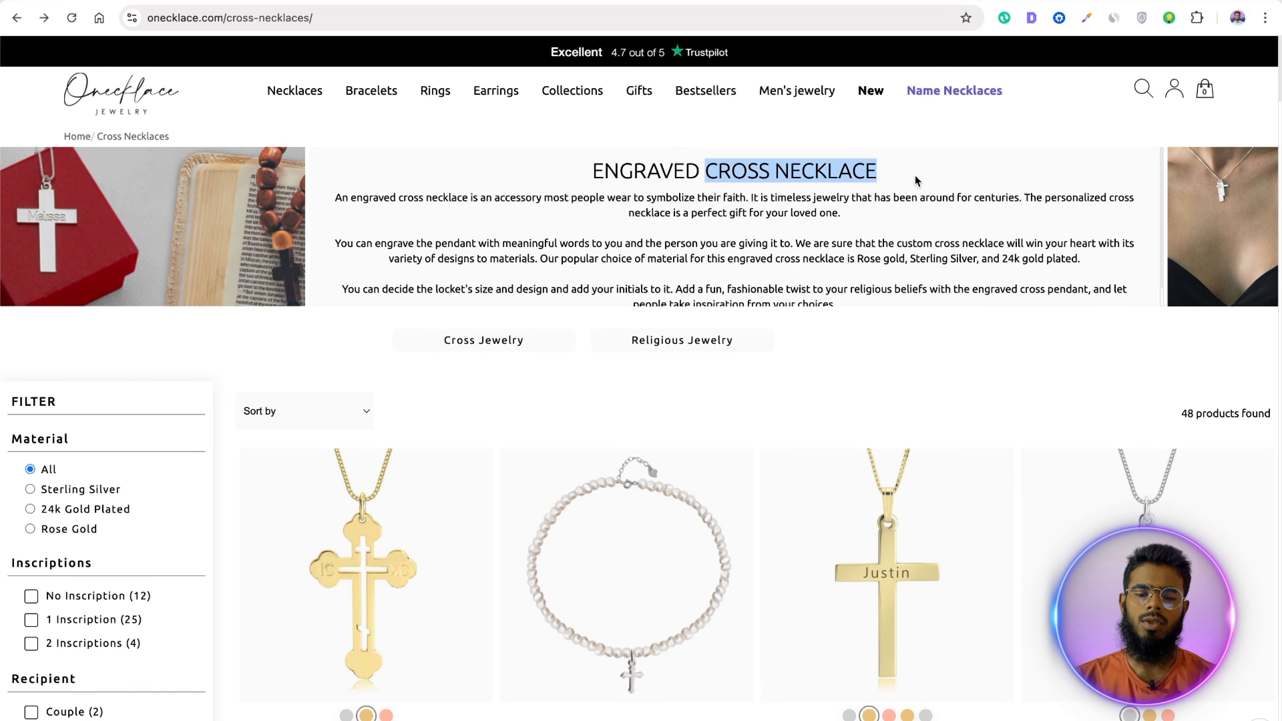
pyautogui.click(913, 174)
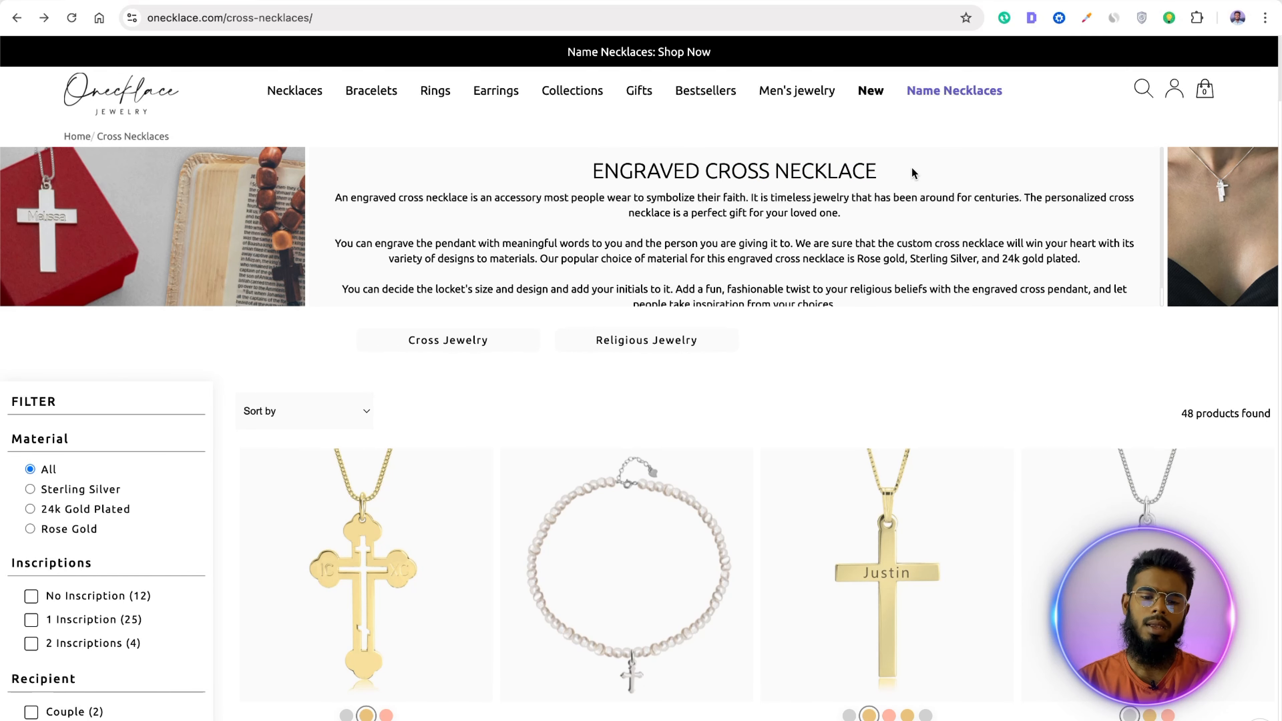
pyautogui.scroll(-3, 914, 174)
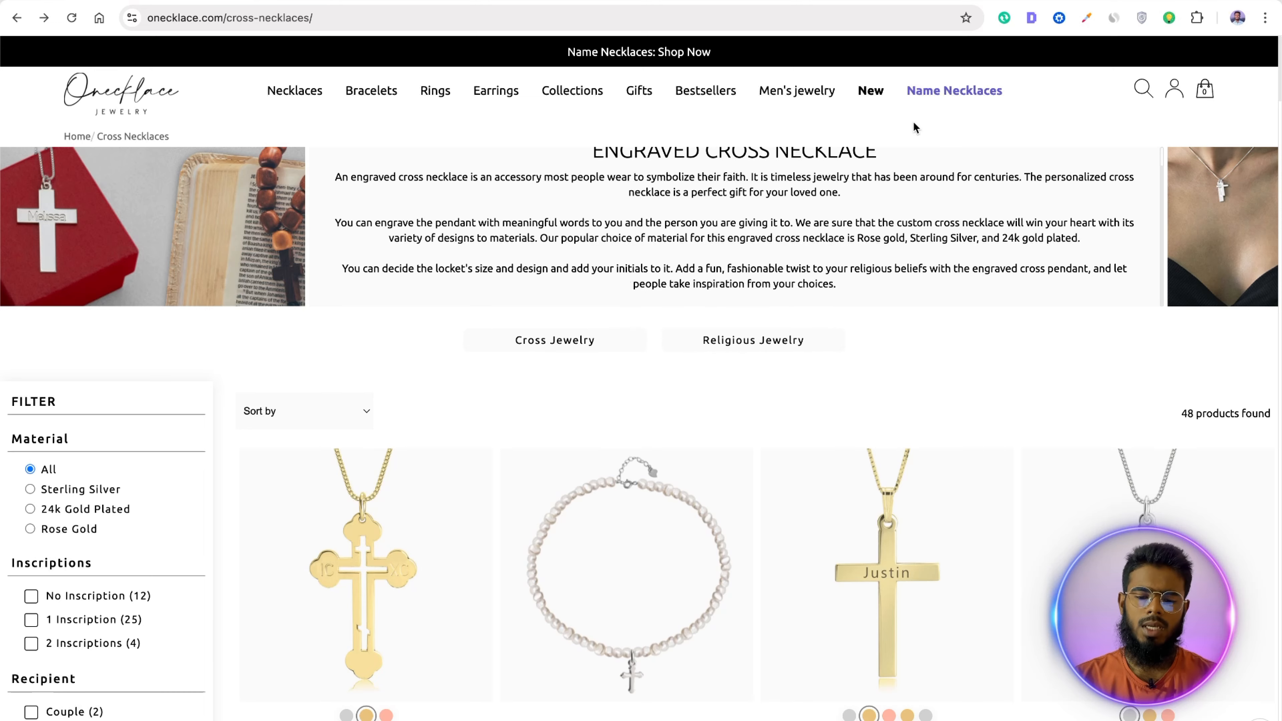
pyautogui.scroll(-3, 691, 348)
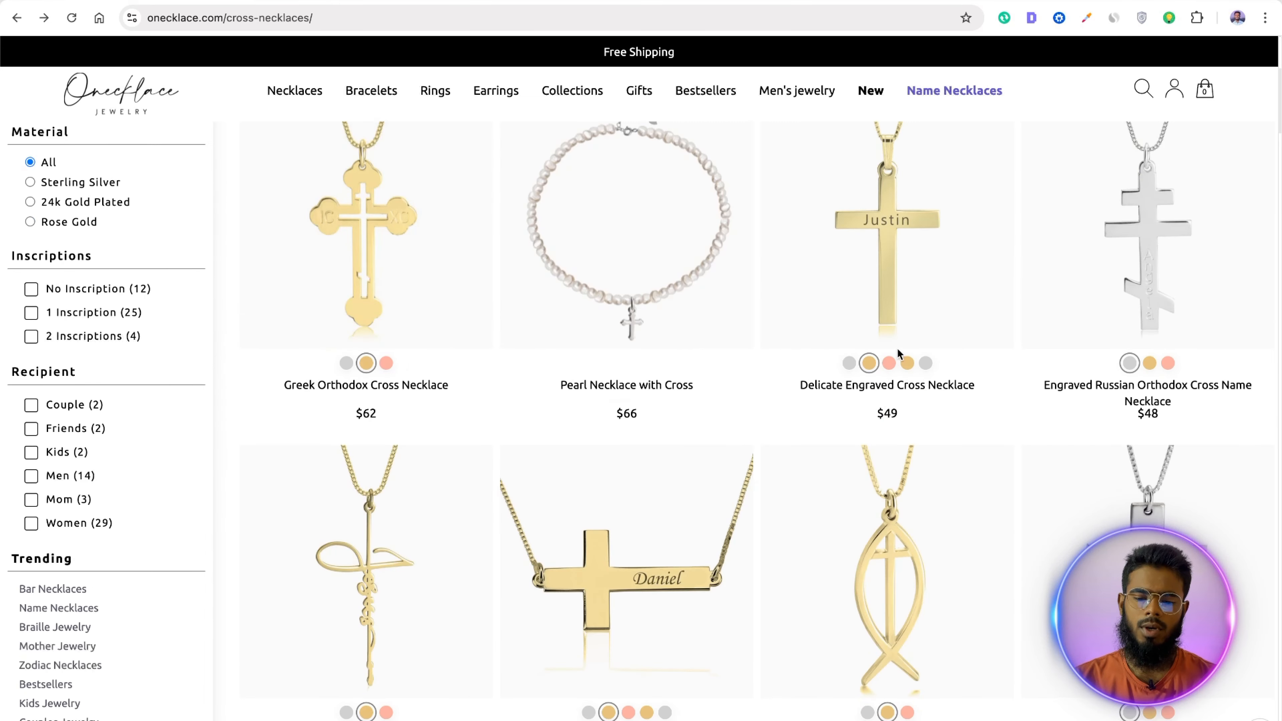
pyautogui.scroll(-8, 1033, 331)
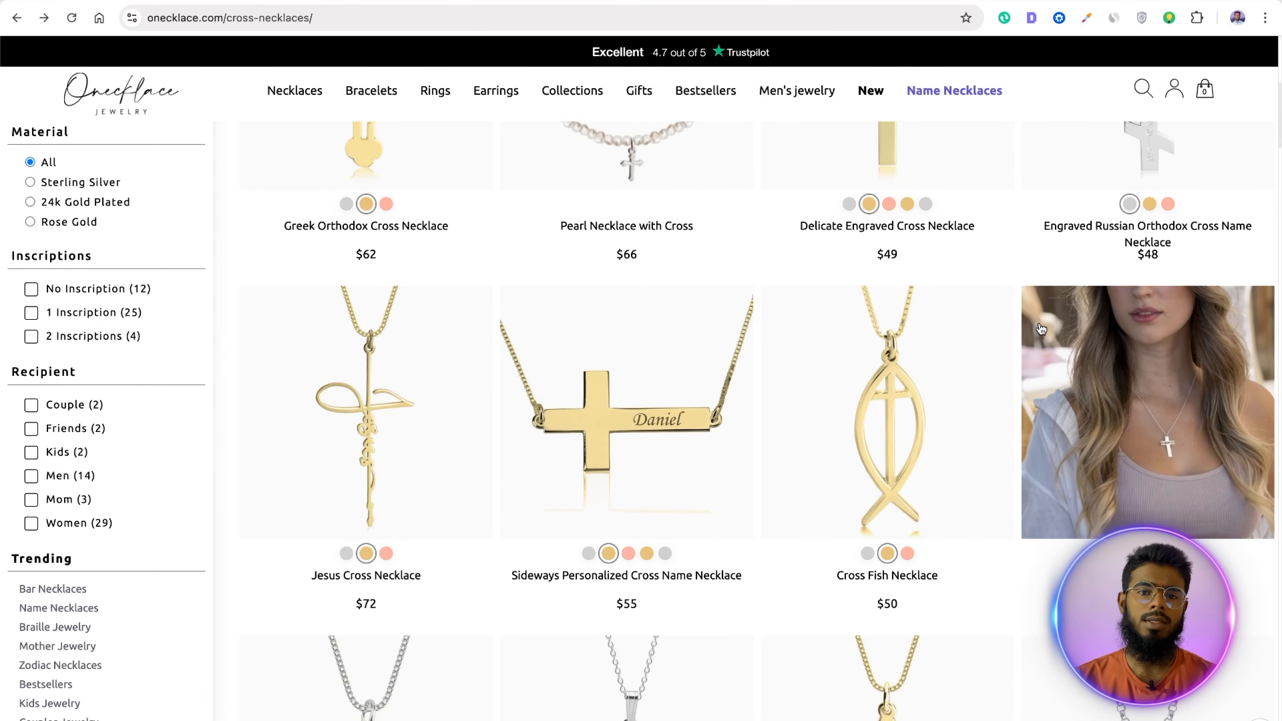
pyautogui.scroll(-4, 1030, 334)
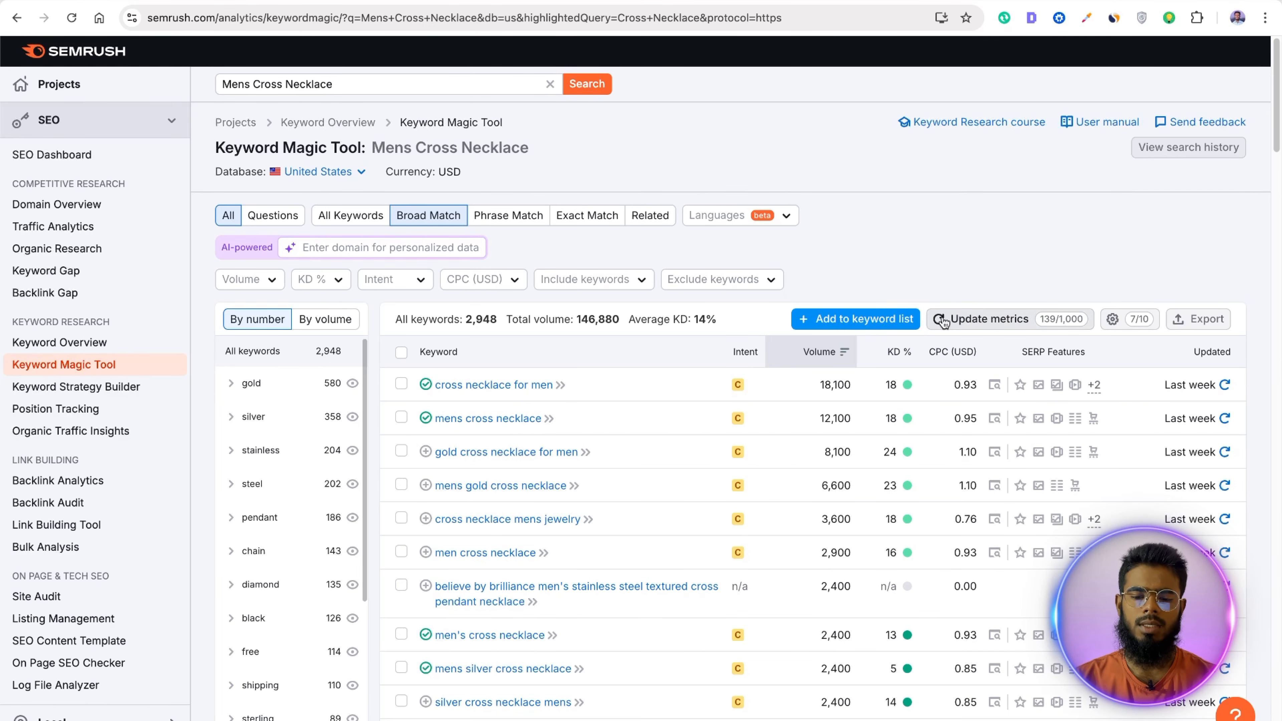
# Step: Open the onecklace keyword list from the Keyword Magic Tool and look through its collected keywords
pyautogui.click(884, 323)
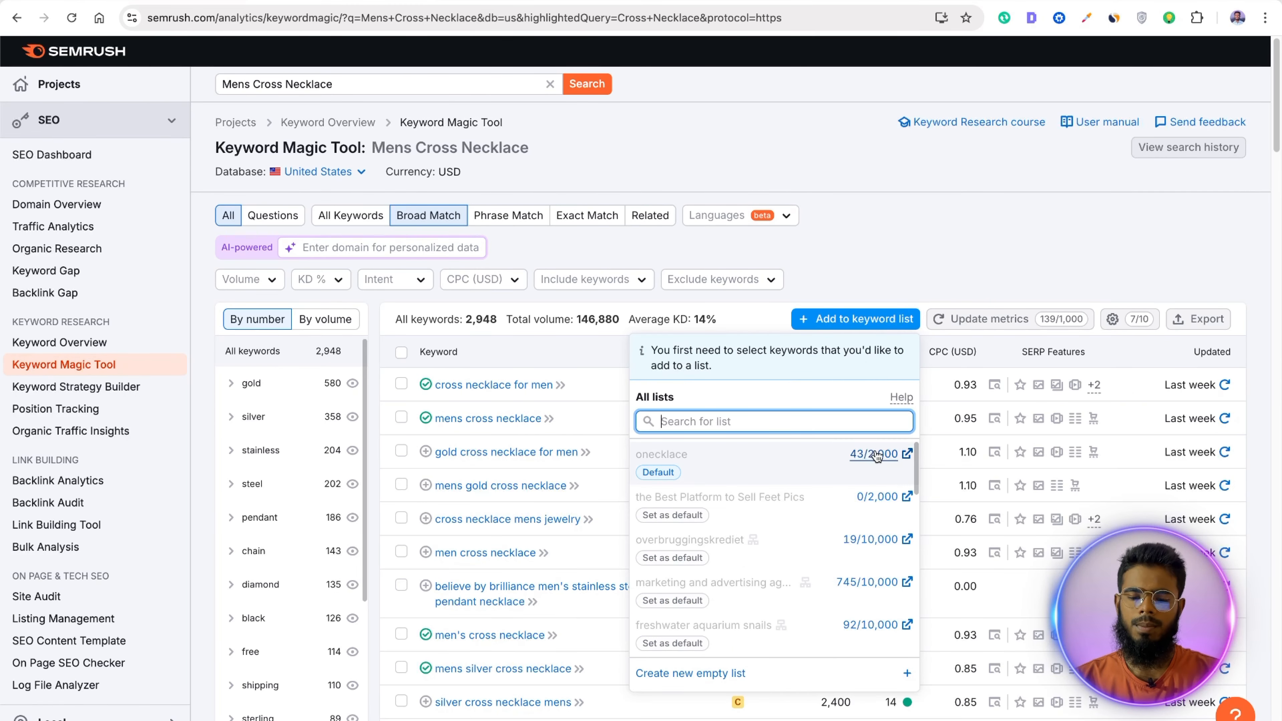
pyautogui.click(875, 454)
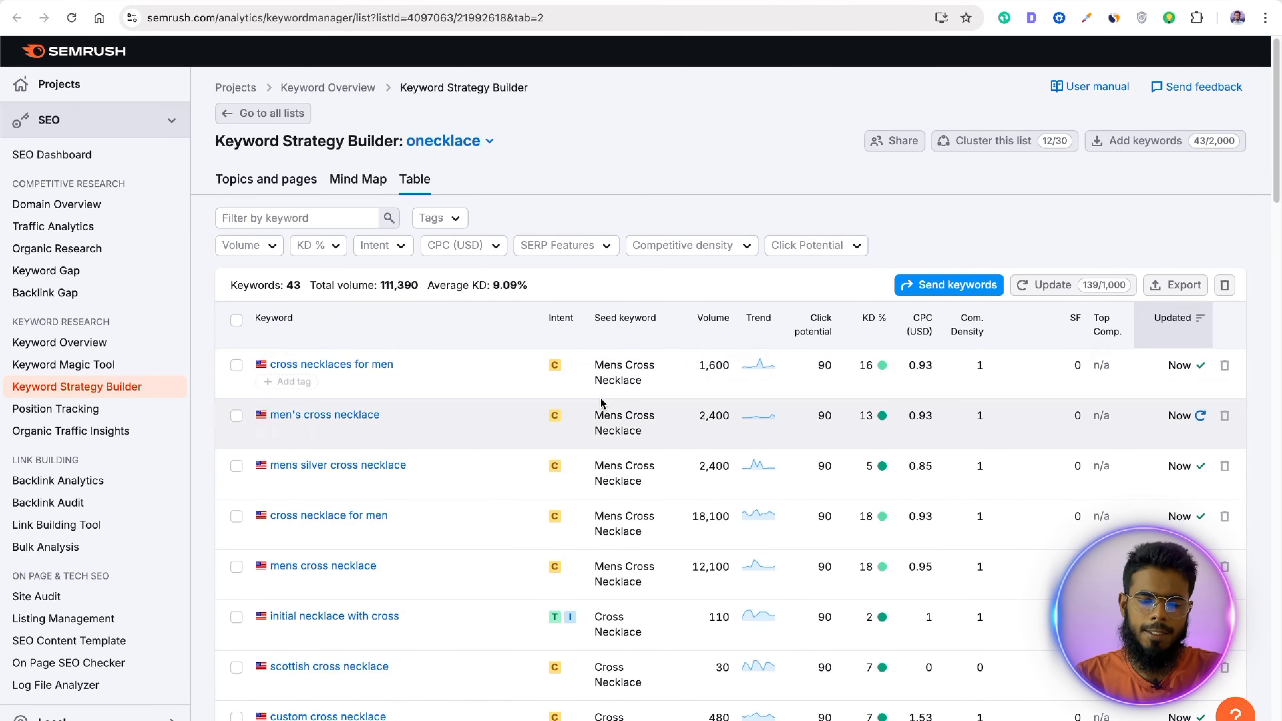
pyautogui.scroll(-3, 588, 313)
pyautogui.scroll(2, 740, 483)
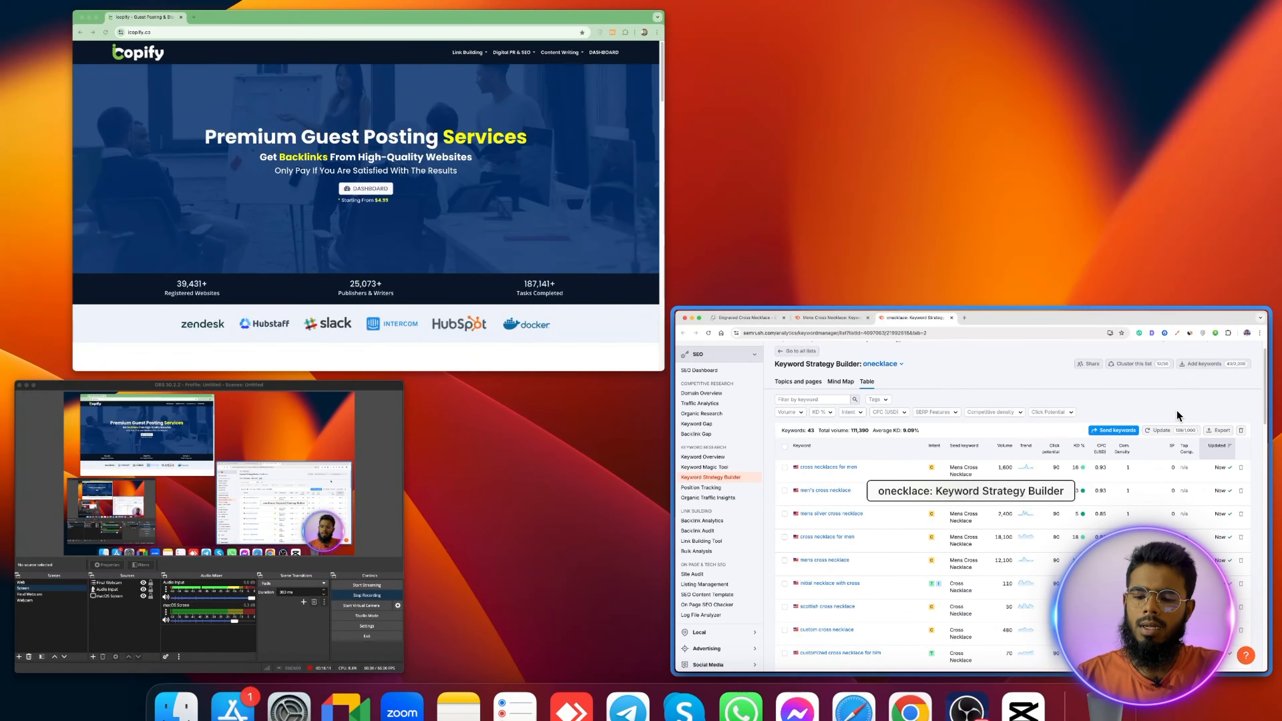
# Step: Export all keywords of the onecklace list as CSV, saving onecklace_list_2024-08-03.csv in the Downloads folder
pyautogui.click(1177, 416)
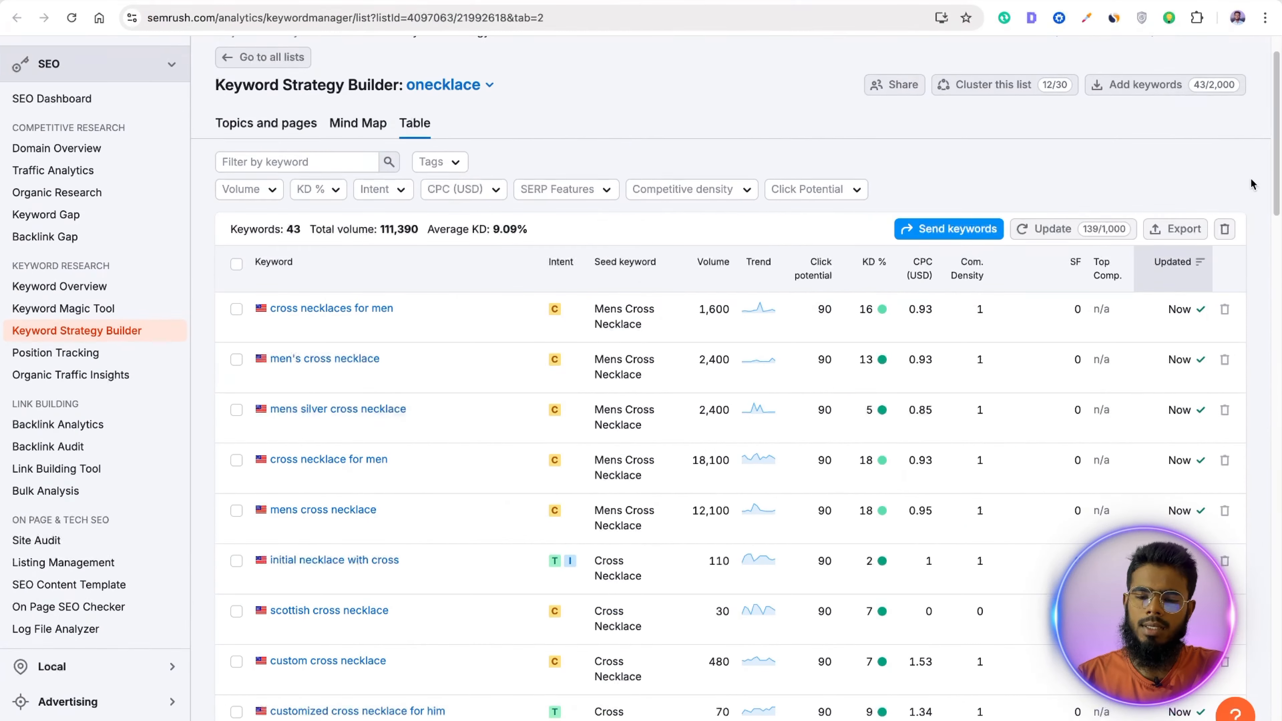
pyautogui.click(1193, 239)
pyautogui.click(1066, 340)
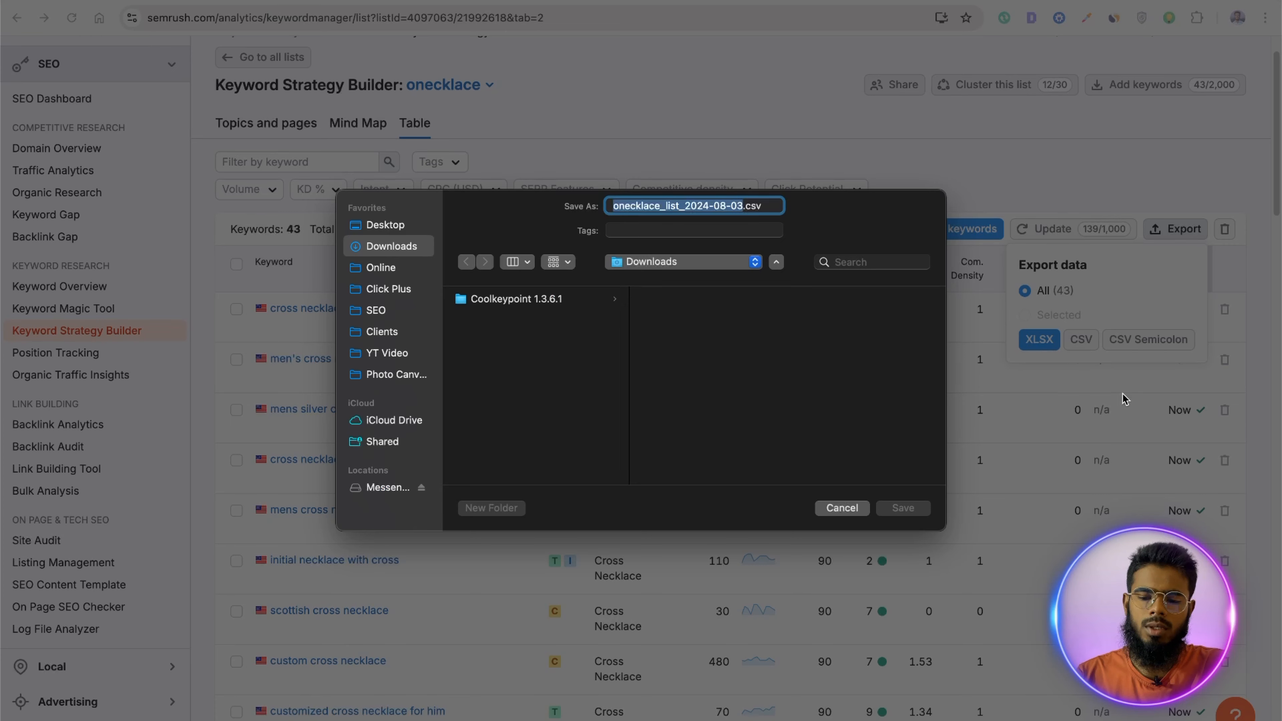
pyautogui.click(894, 509)
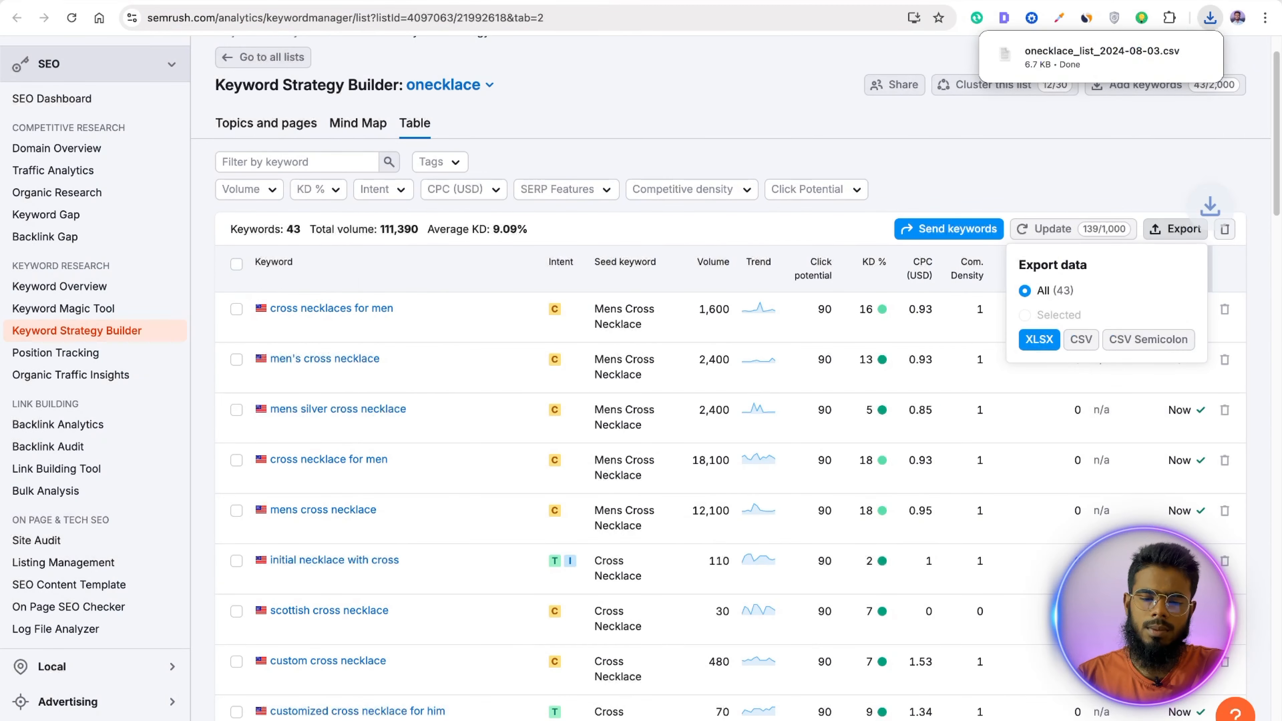
# Step: Open an existing Google Sheets spreadsheet in a new browser tab
pyautogui.press('super+t')
pyautogui.write('shee')
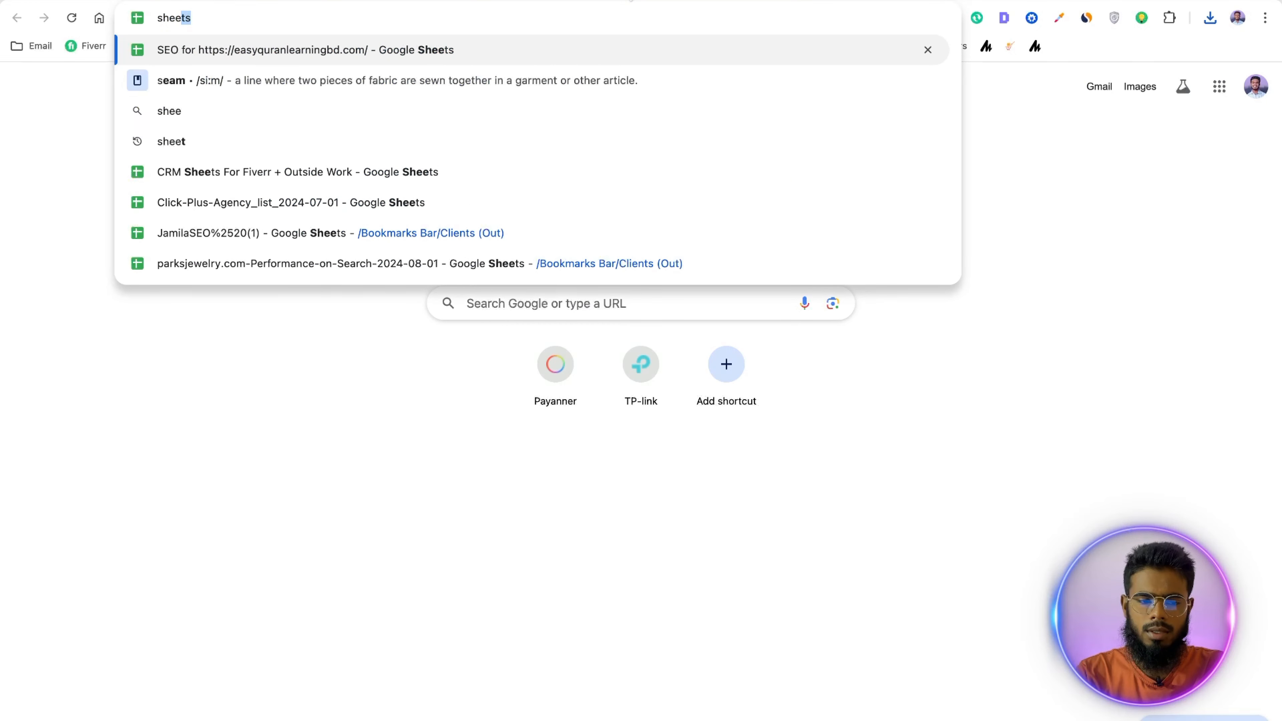
pyautogui.press('Return')
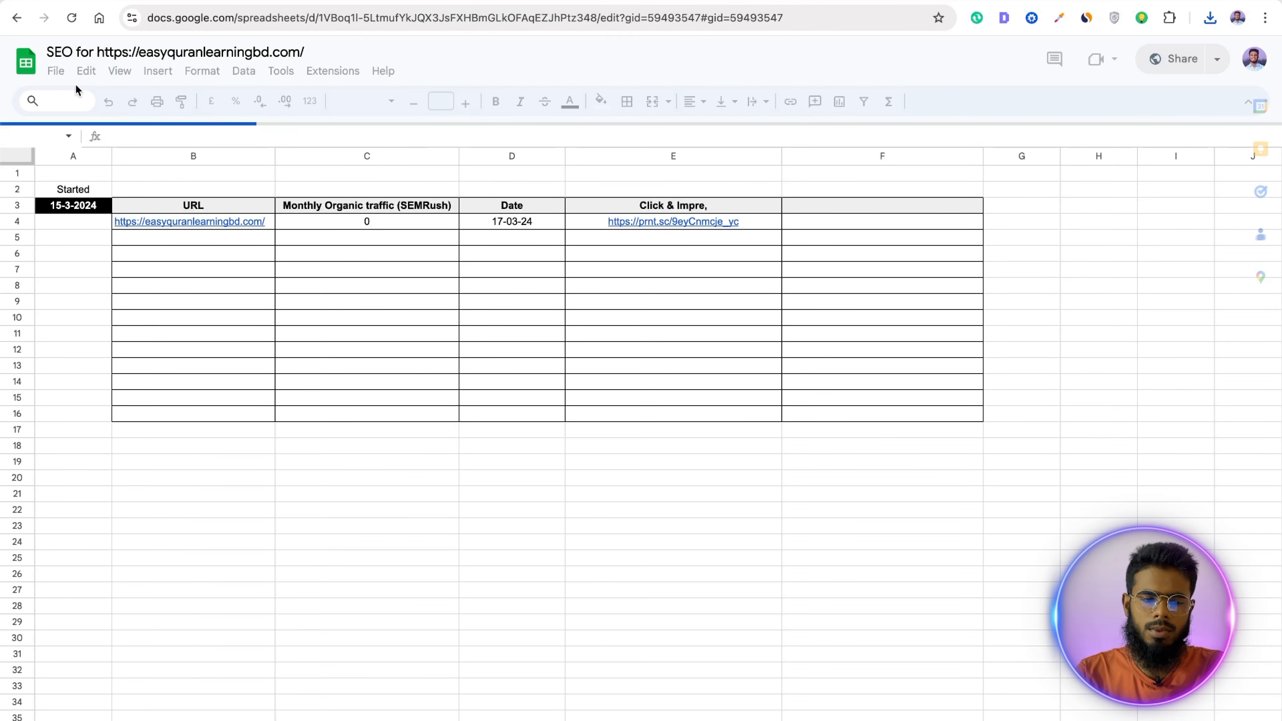
# Step: Create a new blank spreadsheet in Google Sheets
pyautogui.click(56, 70)
pyautogui.moveTo(80, 99)
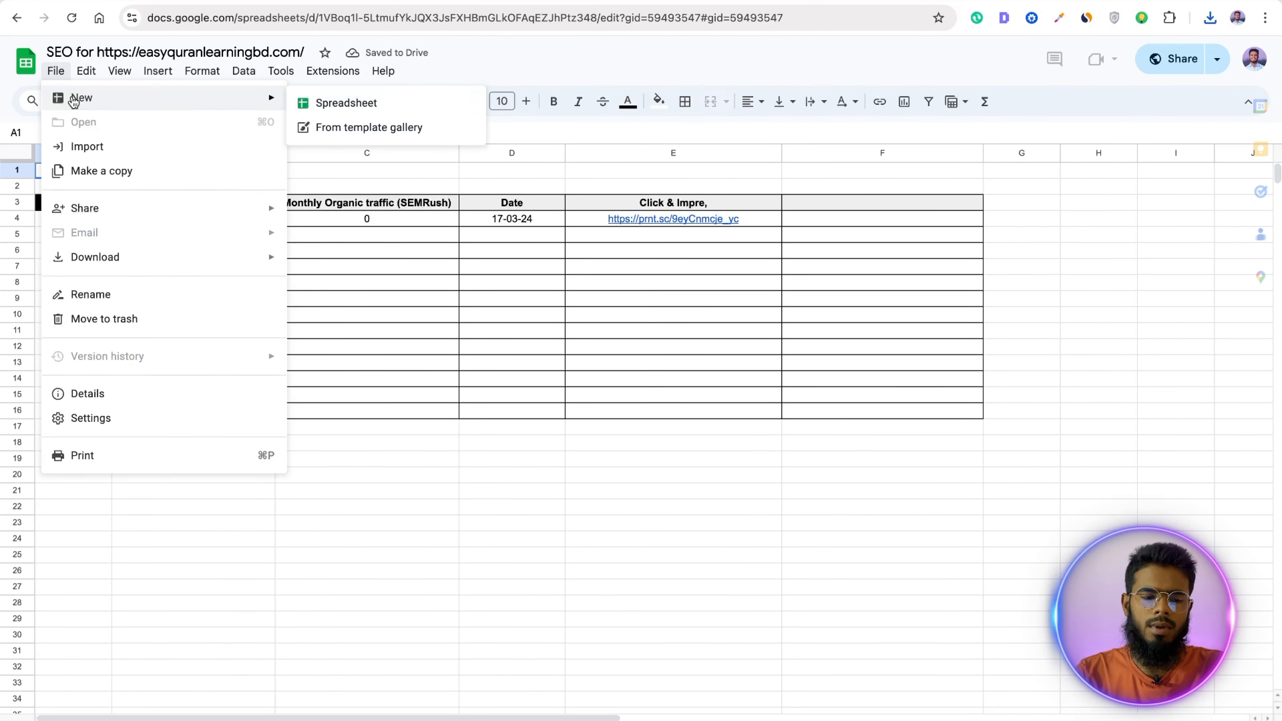
pyautogui.click(343, 104)
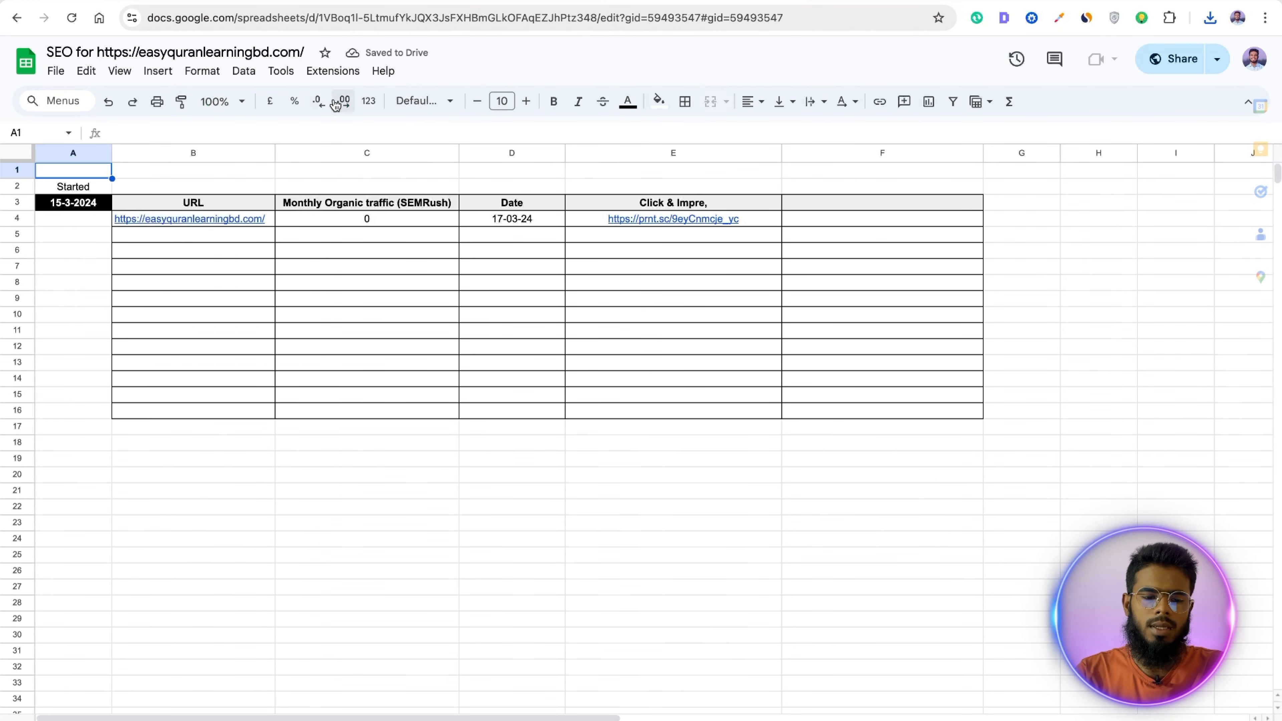
pyautogui.click(61, 75)
pyautogui.moveTo(80, 99)
pyautogui.click(319, 107)
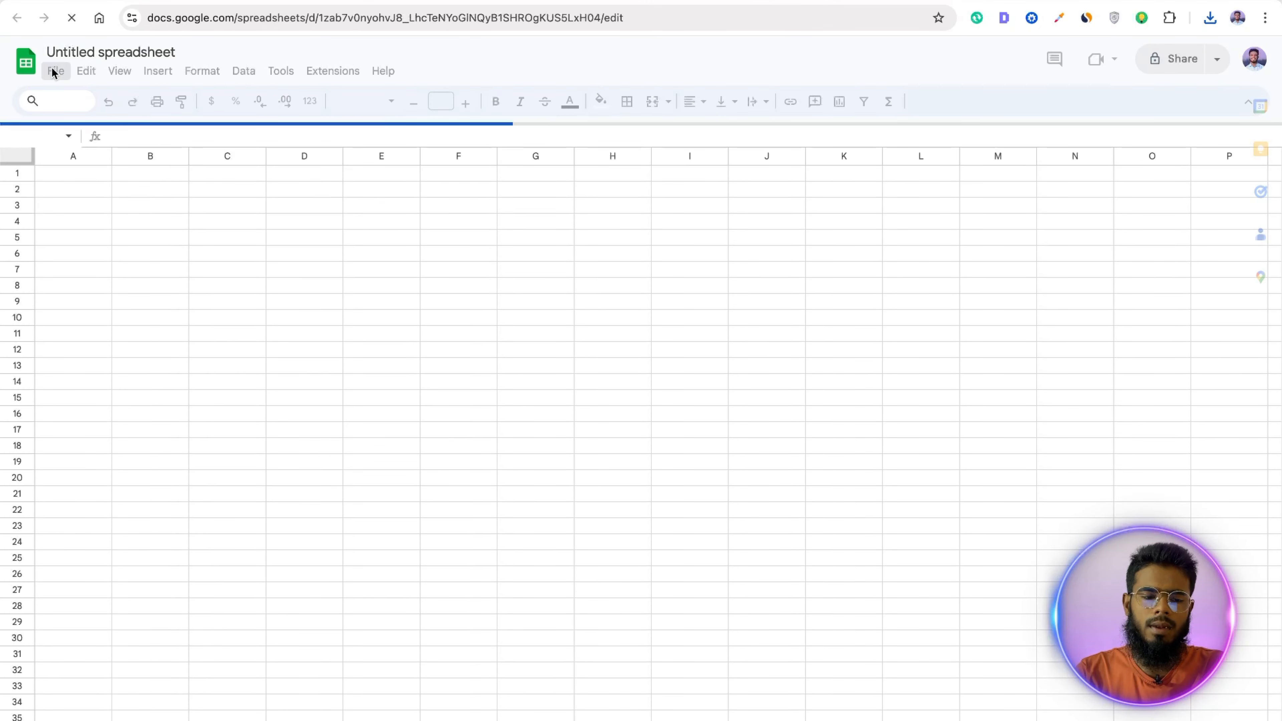
# Step: Upload the downloaded onecklace_list_2024-08-03 CSV file and open it as a spreadsheet
pyautogui.click(54, 71)
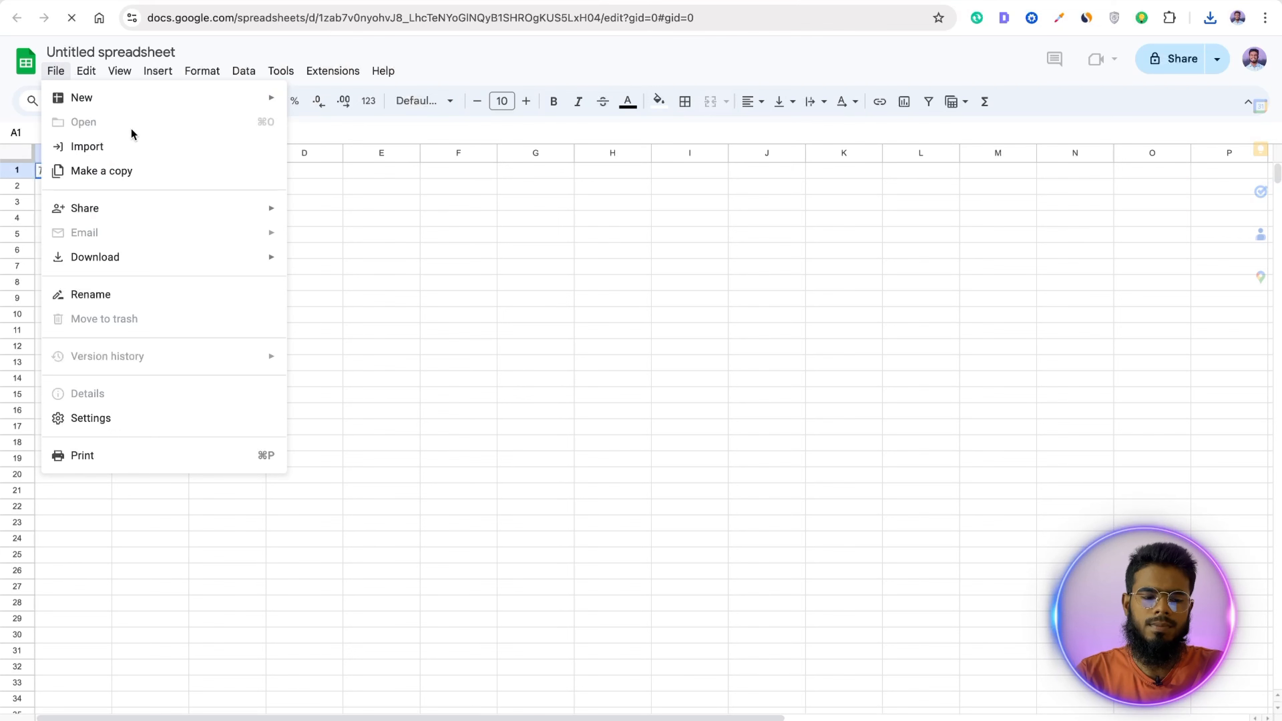
pyautogui.click(55, 71)
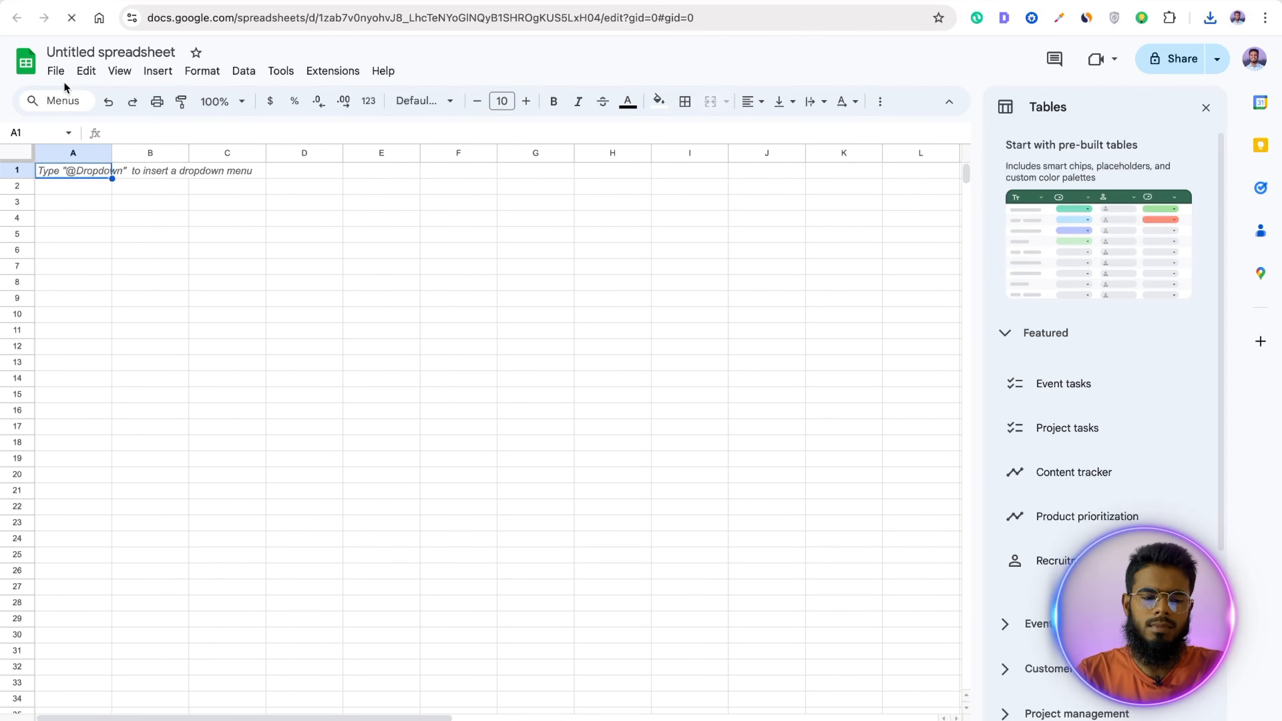
pyautogui.click(56, 72)
pyautogui.click(83, 120)
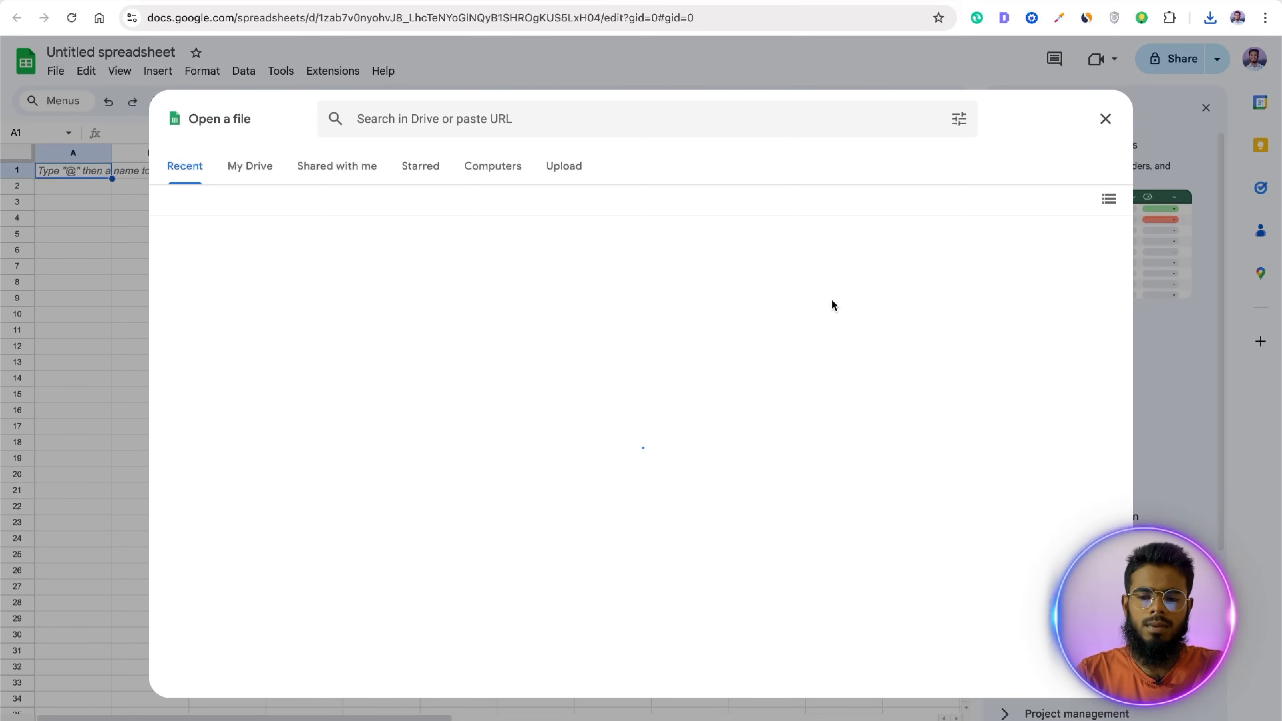
pyautogui.click(565, 166)
pyautogui.click(1207, 18)
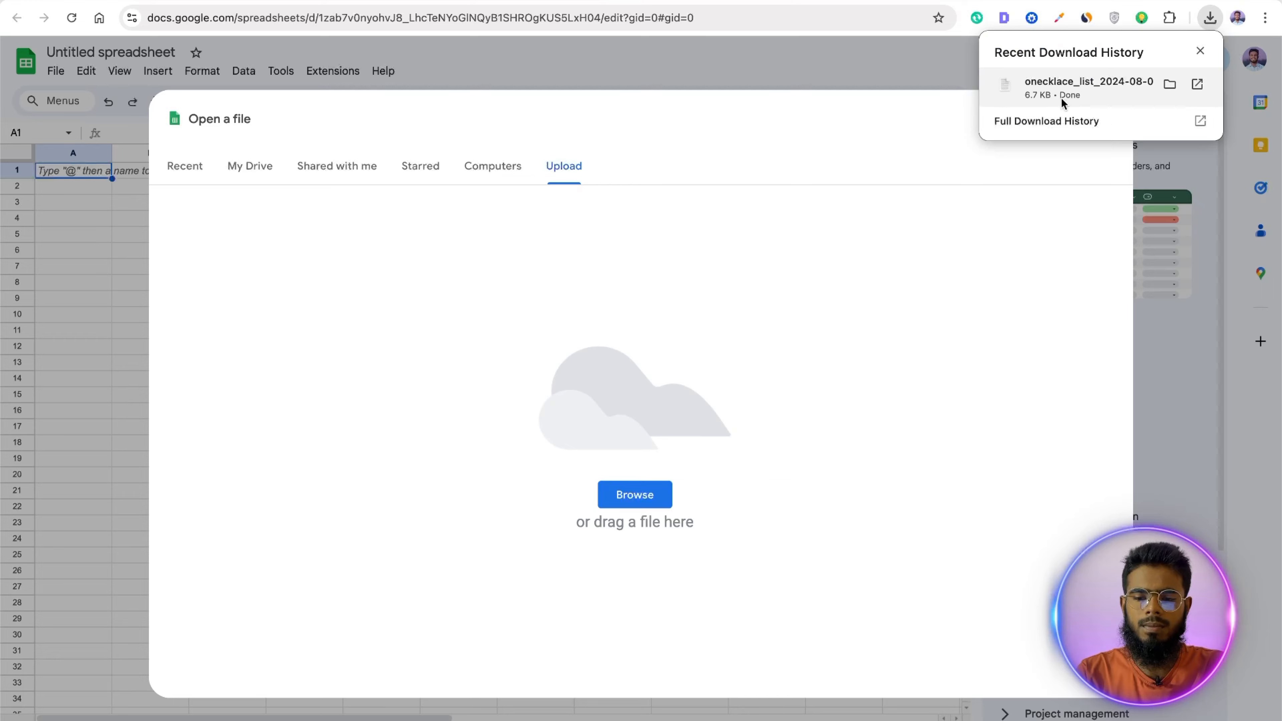
pyautogui.moveTo(1062, 98); pyautogui.dragTo(782, 316)
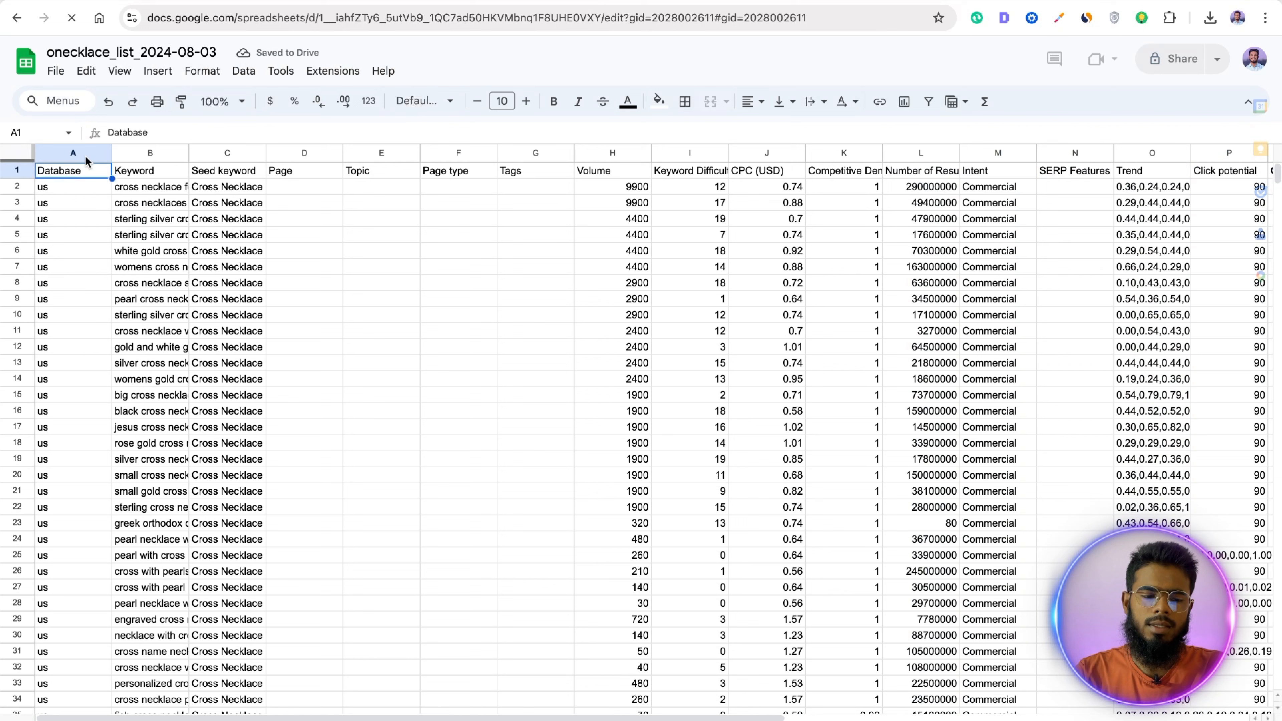
# Step: Delete the Database column and the columns from Seed keyword through Tags, keeping the Keyword column
pyautogui.click(109, 153)
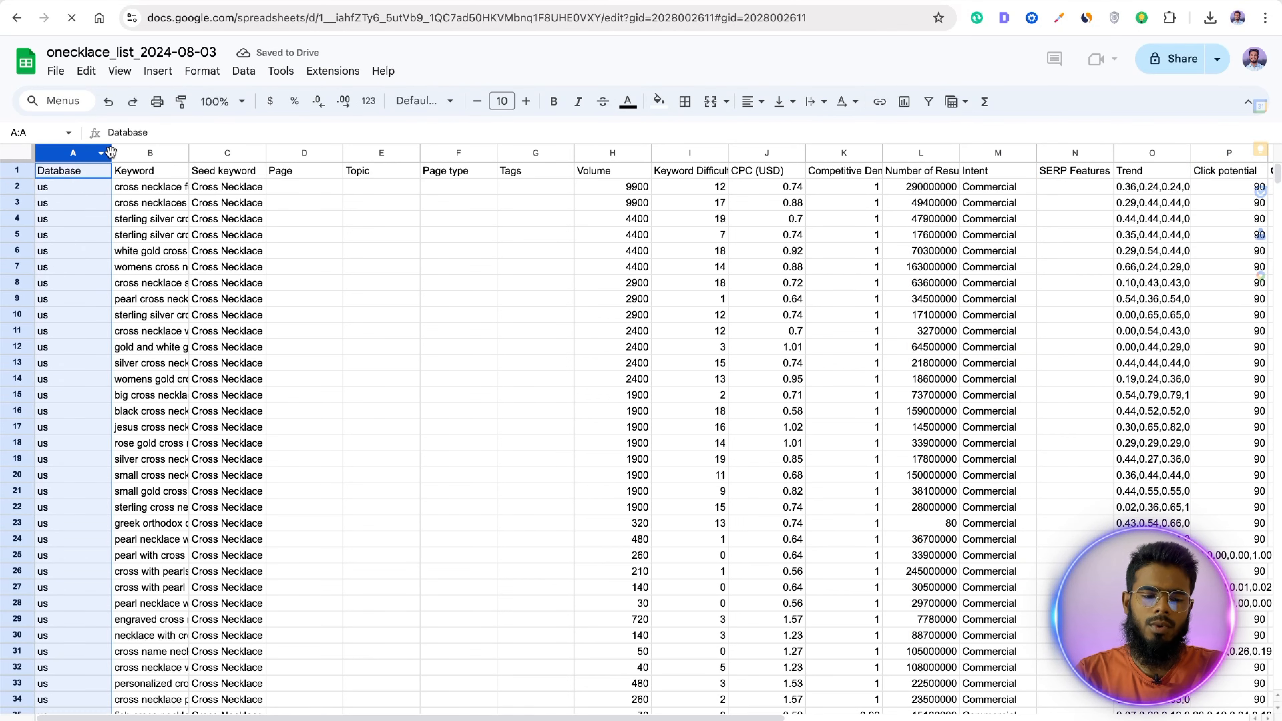
pyautogui.moveTo(525, 173); pyautogui.dragTo(552, 153)
pyautogui.click(562, 153)
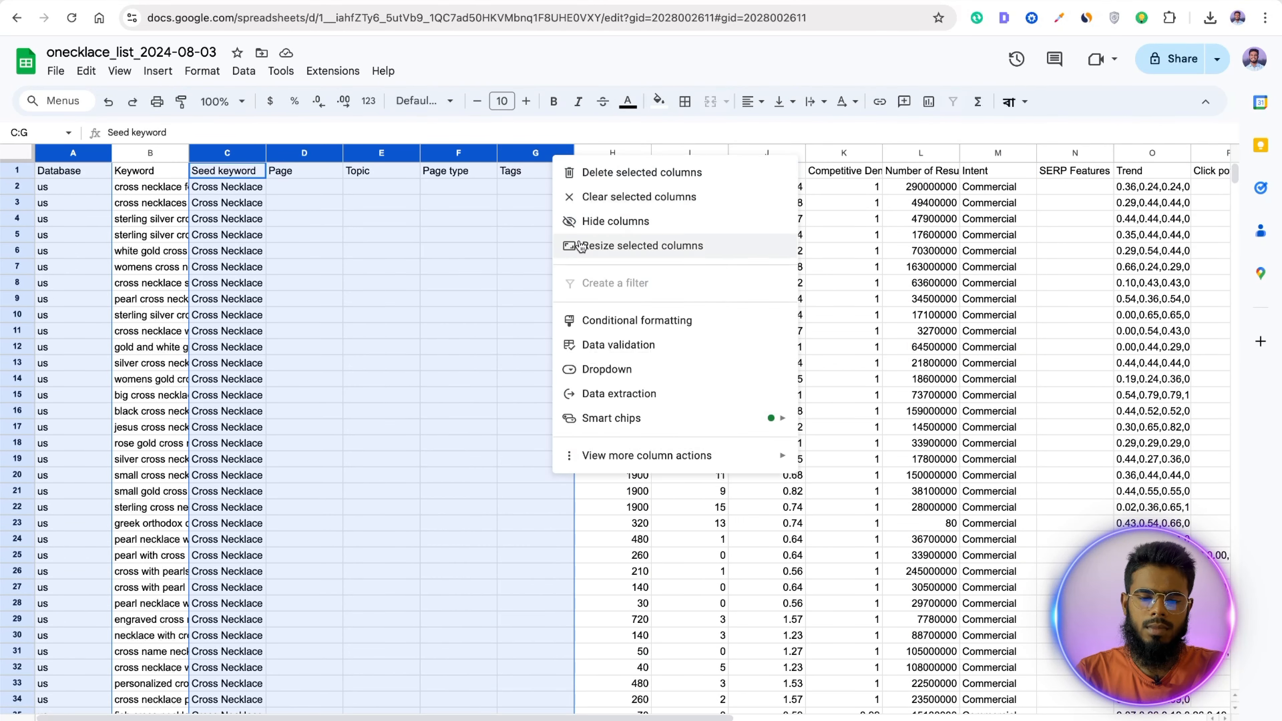
pyautogui.click(601, 88)
pyautogui.click(352, 208)
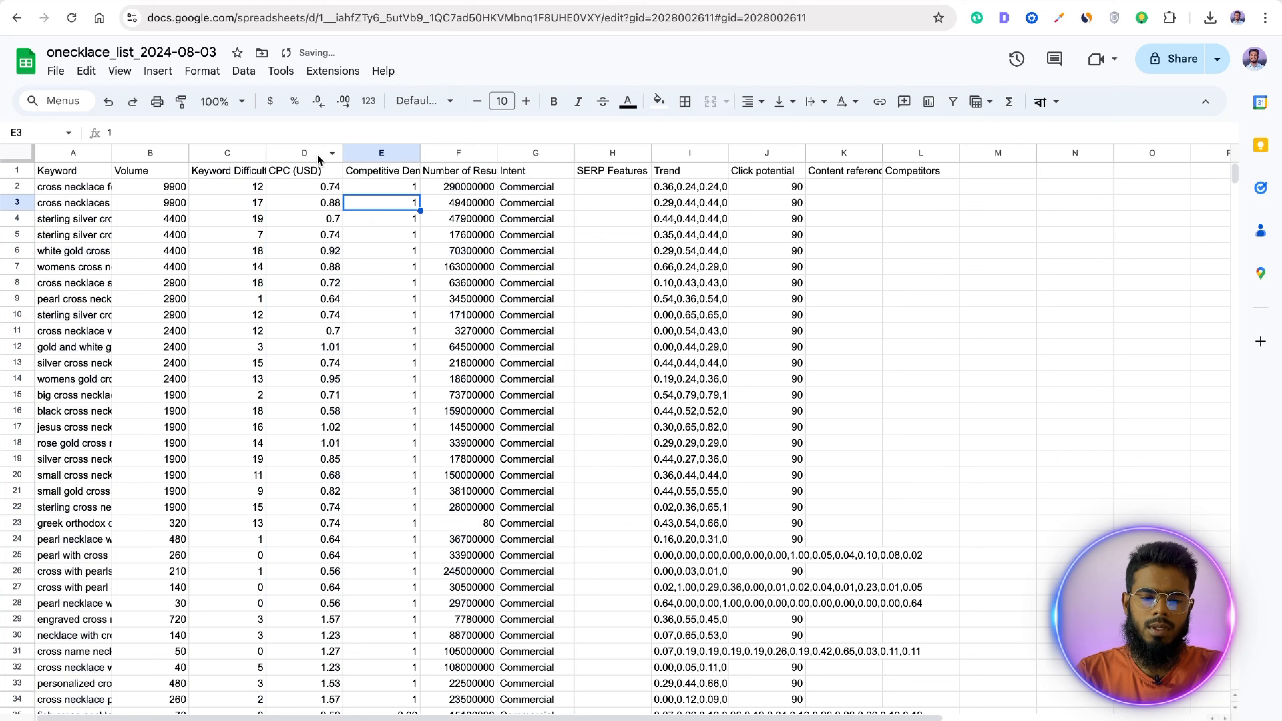
# Step: Select the columns from CPC (USD) through Number of Results
pyautogui.moveTo(301, 154); pyautogui.dragTo(466, 154)
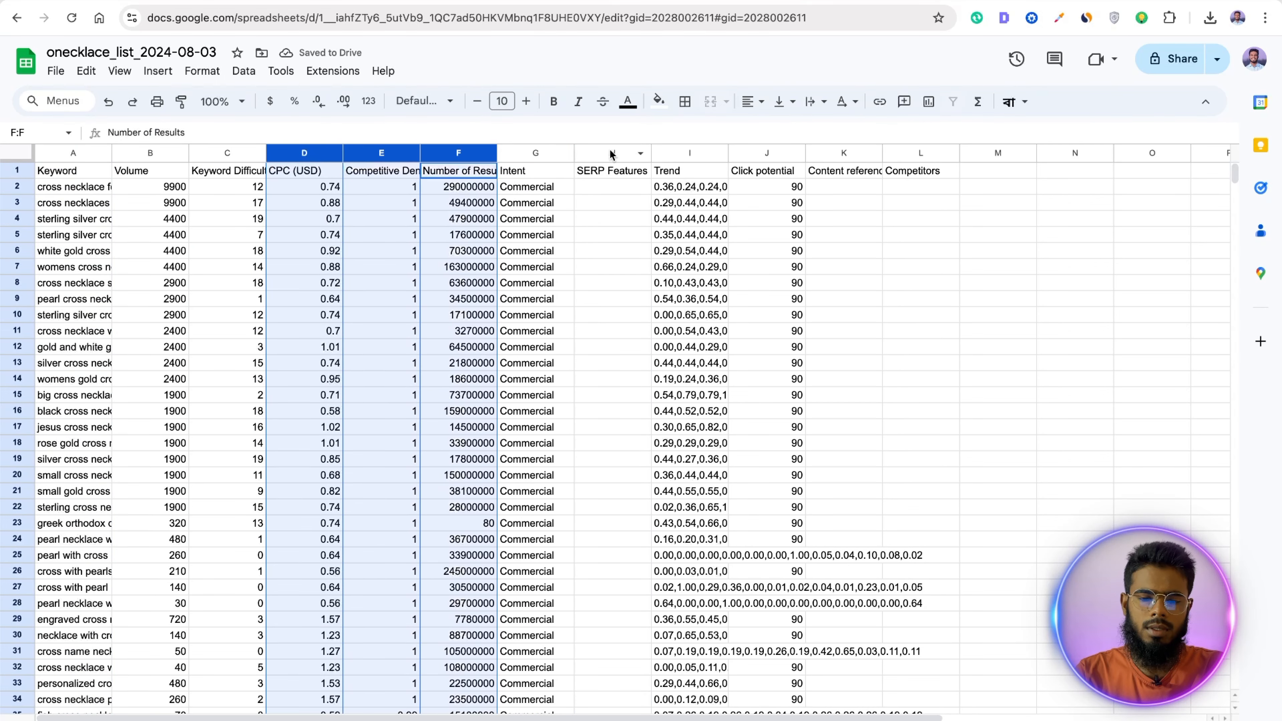
pyautogui.moveTo(611, 154); pyautogui.dragTo(772, 153)
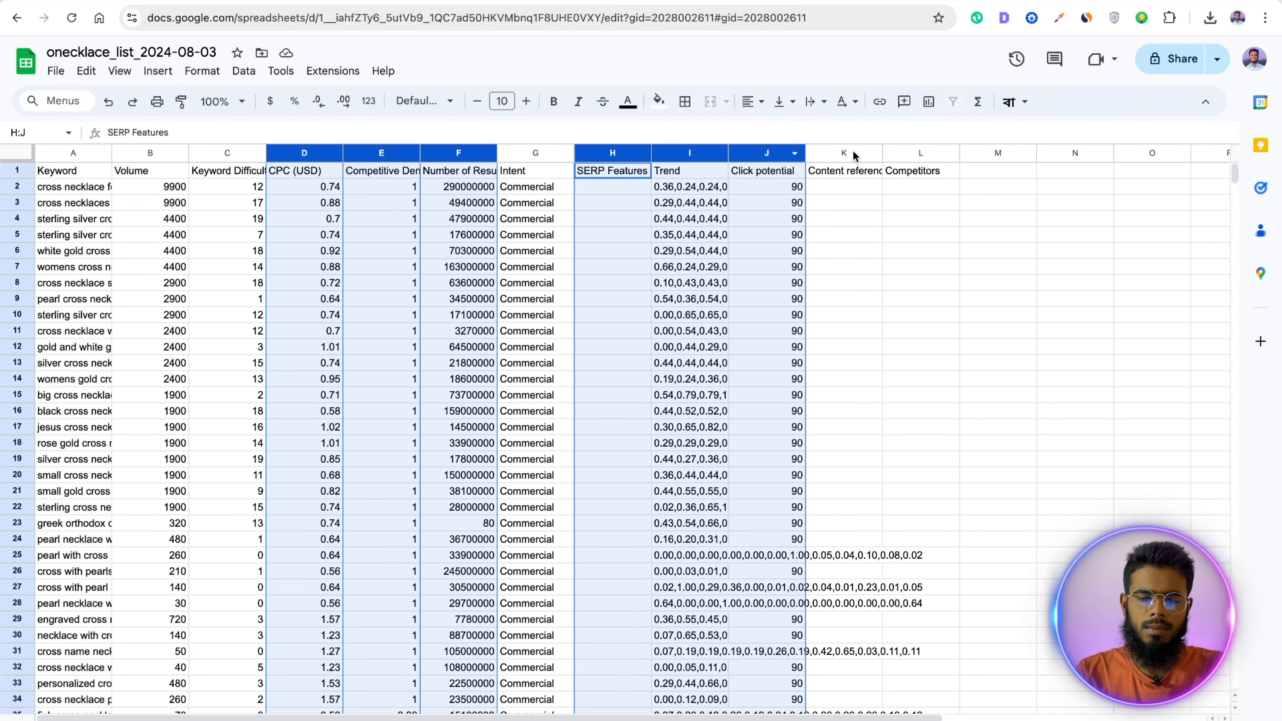
pyautogui.moveTo(856, 156); pyautogui.dragTo(929, 154)
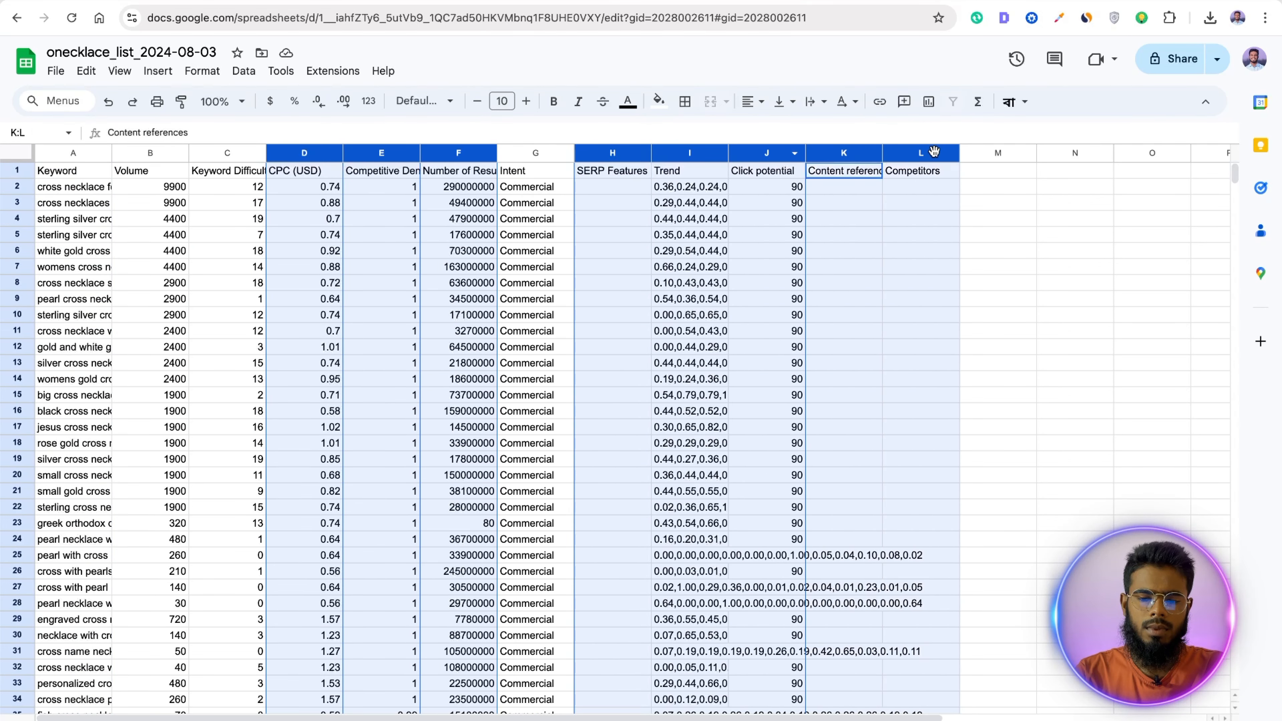
pyautogui.rightClick(612, 156)
pyautogui.click(341, 172)
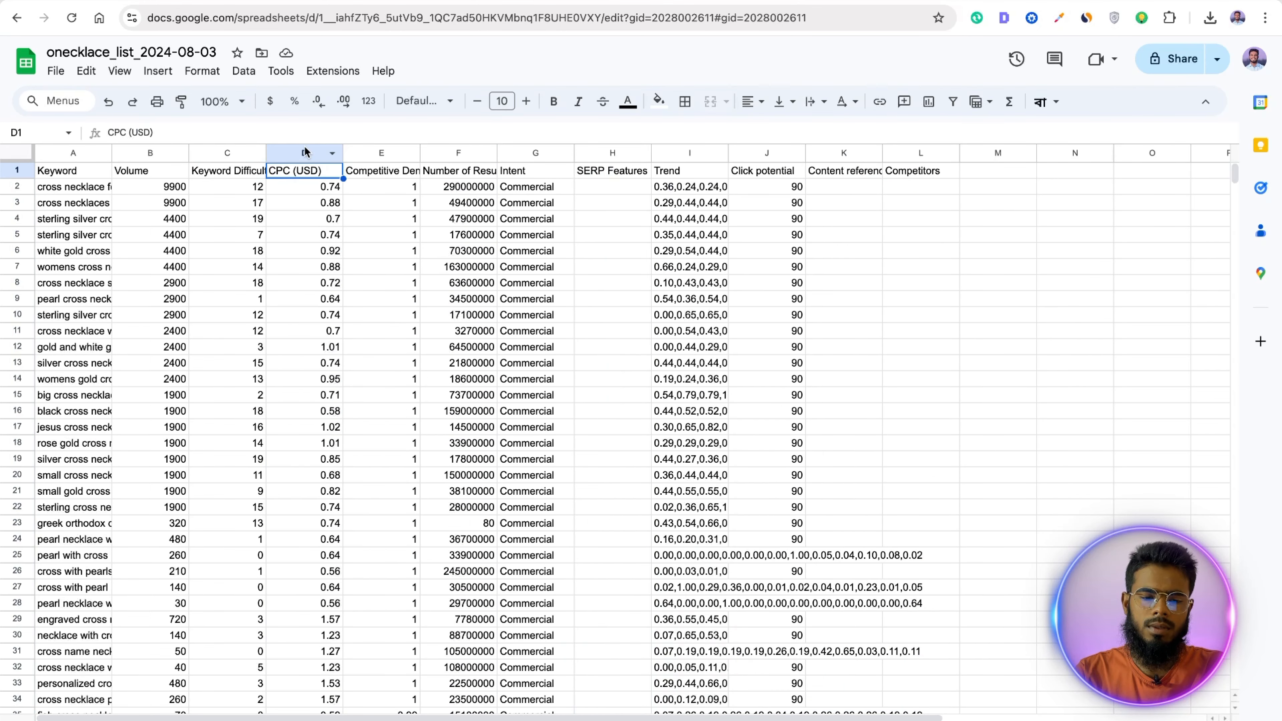
# Step: Delete the CPC (USD), Competitive Density, Number of Results, SERP Features, Trend, Content references and Competitors columns from the keyword sheet
pyautogui.moveTo(306, 152); pyautogui.dragTo(424, 153)
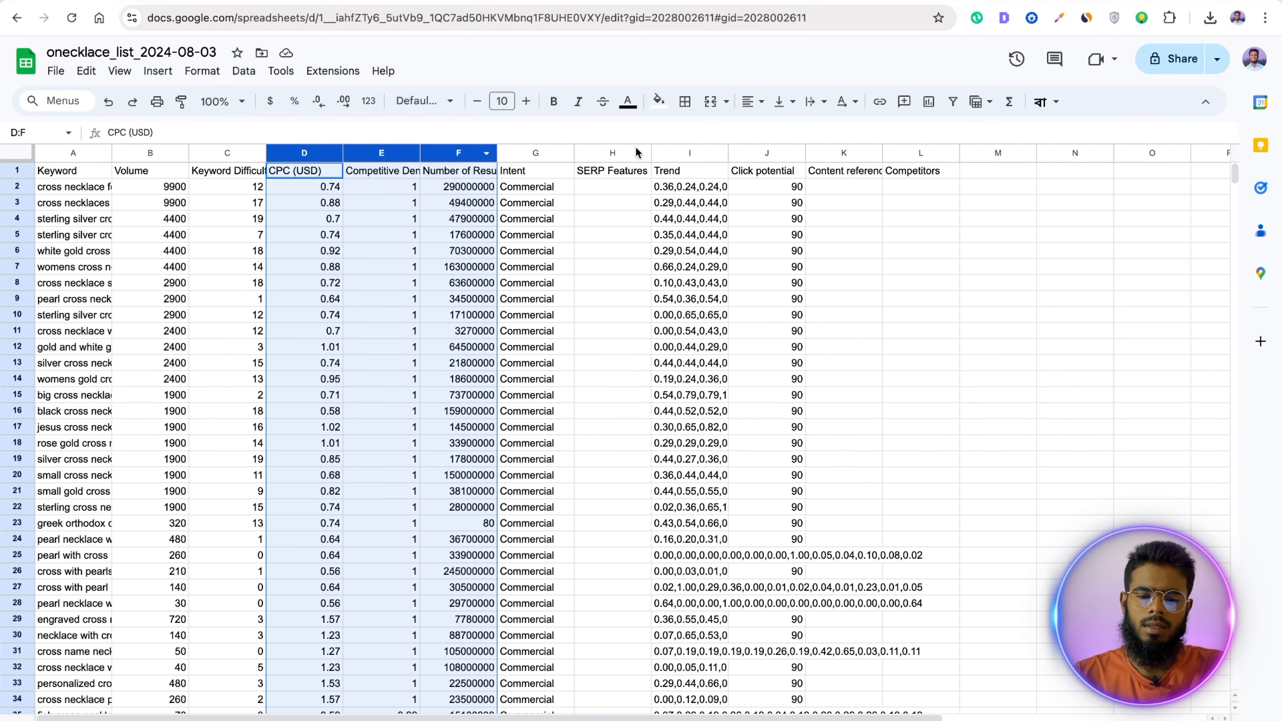
pyautogui.moveTo(628, 152); pyautogui.dragTo(678, 152)
pyautogui.keyDown('ctrl'); pyautogui.click(840, 153); pyautogui.keyUp('ctrl')
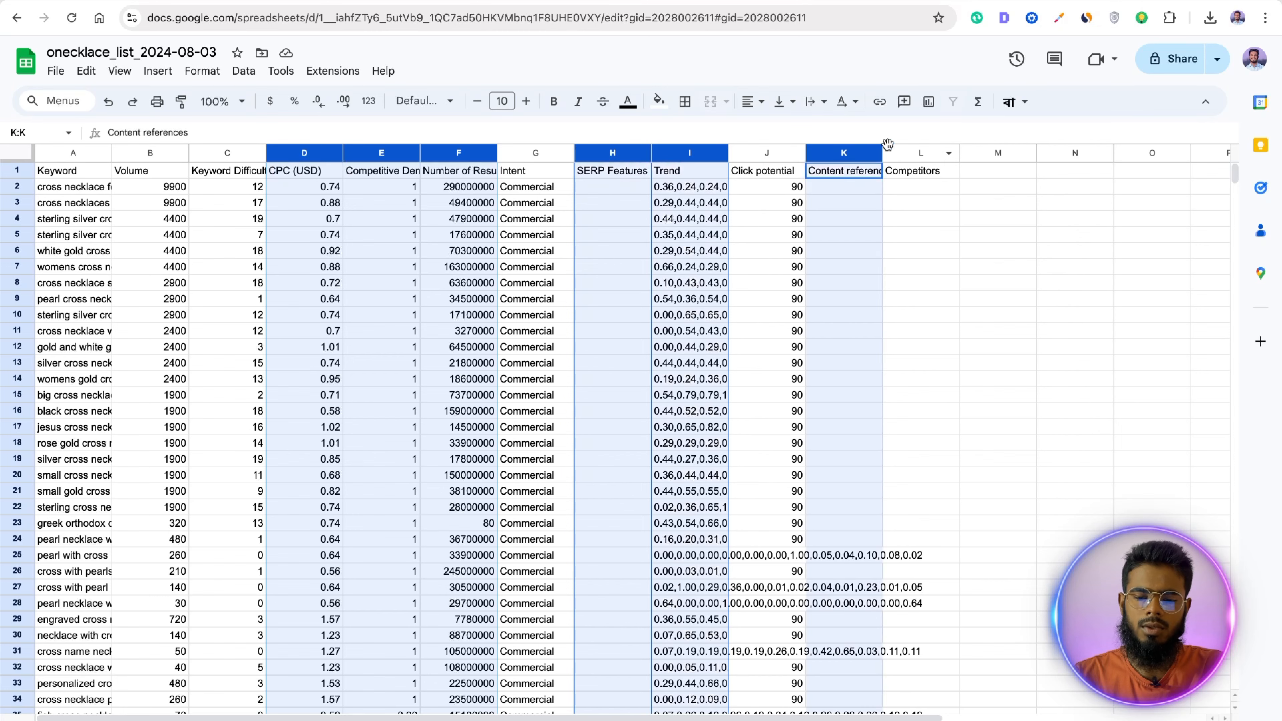
pyautogui.keyDown('shift'); pyautogui.click(908, 153); pyautogui.keyUp('shift')
pyautogui.click(948, 153)
pyautogui.click(959, 170)
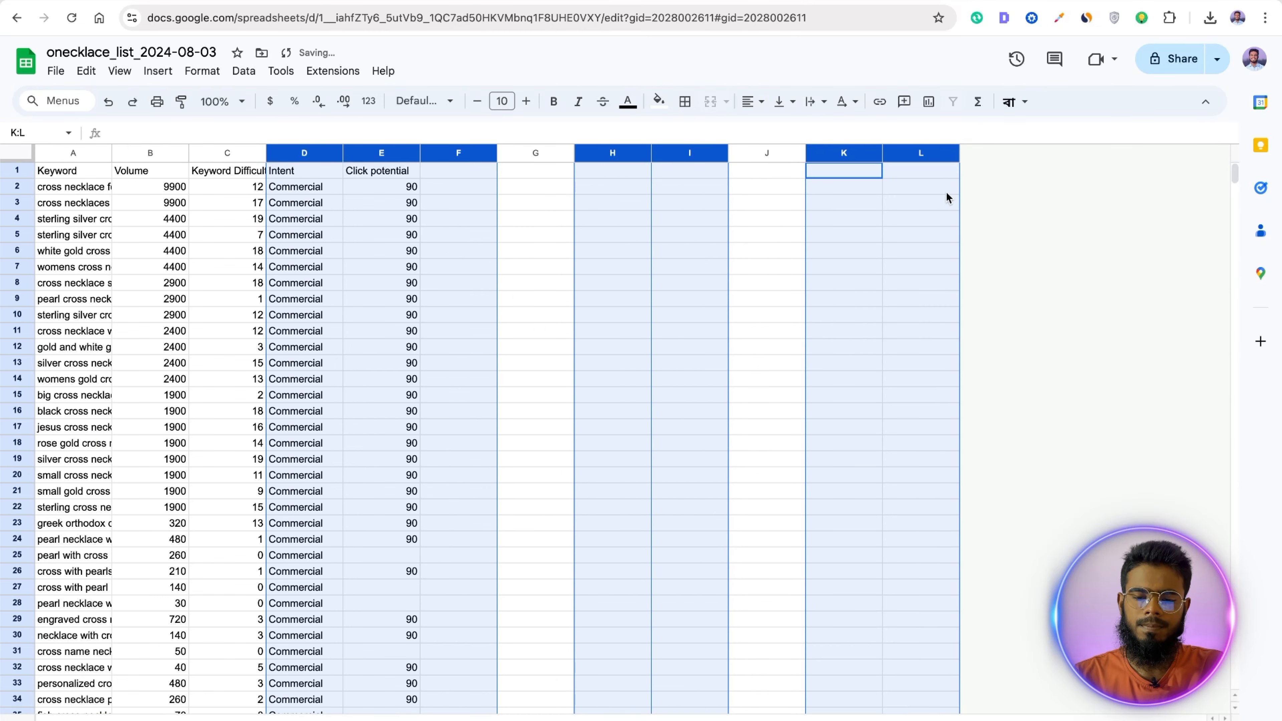
pyautogui.click(921, 314)
# Step: Format the header row with font size 11, bold text and an orange fill
pyautogui.click(17, 172)
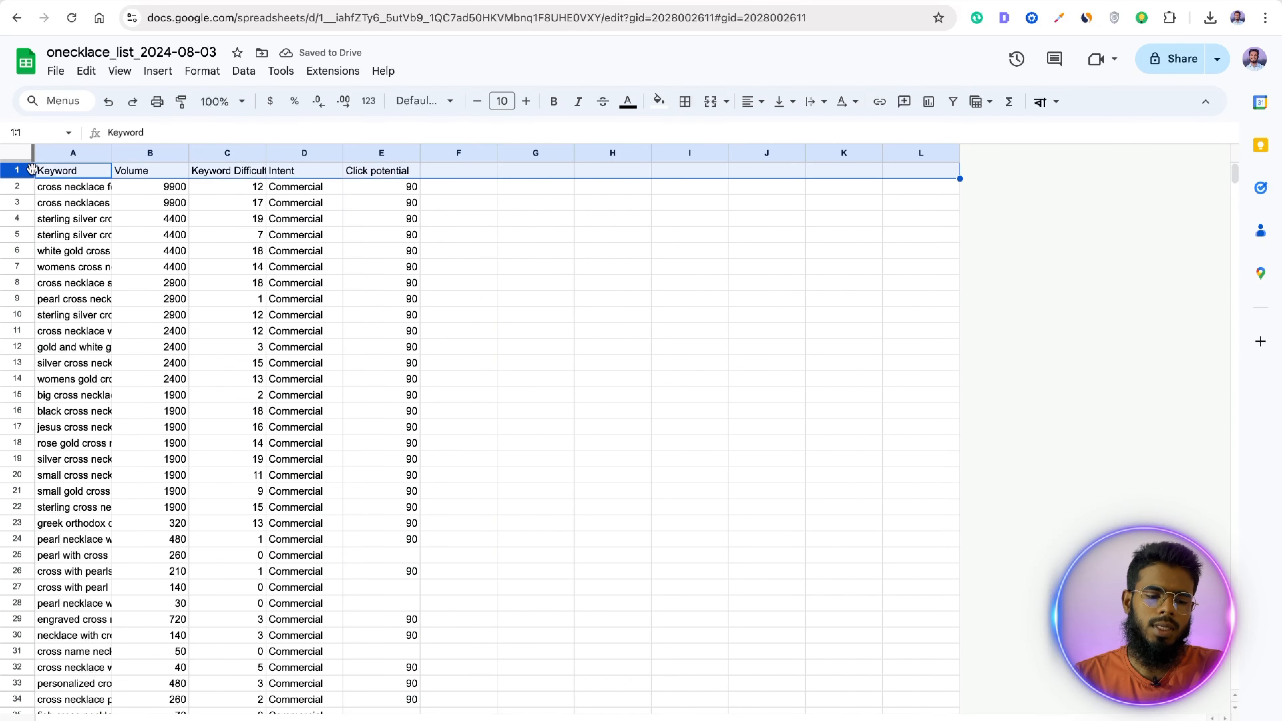
pyautogui.click(525, 101)
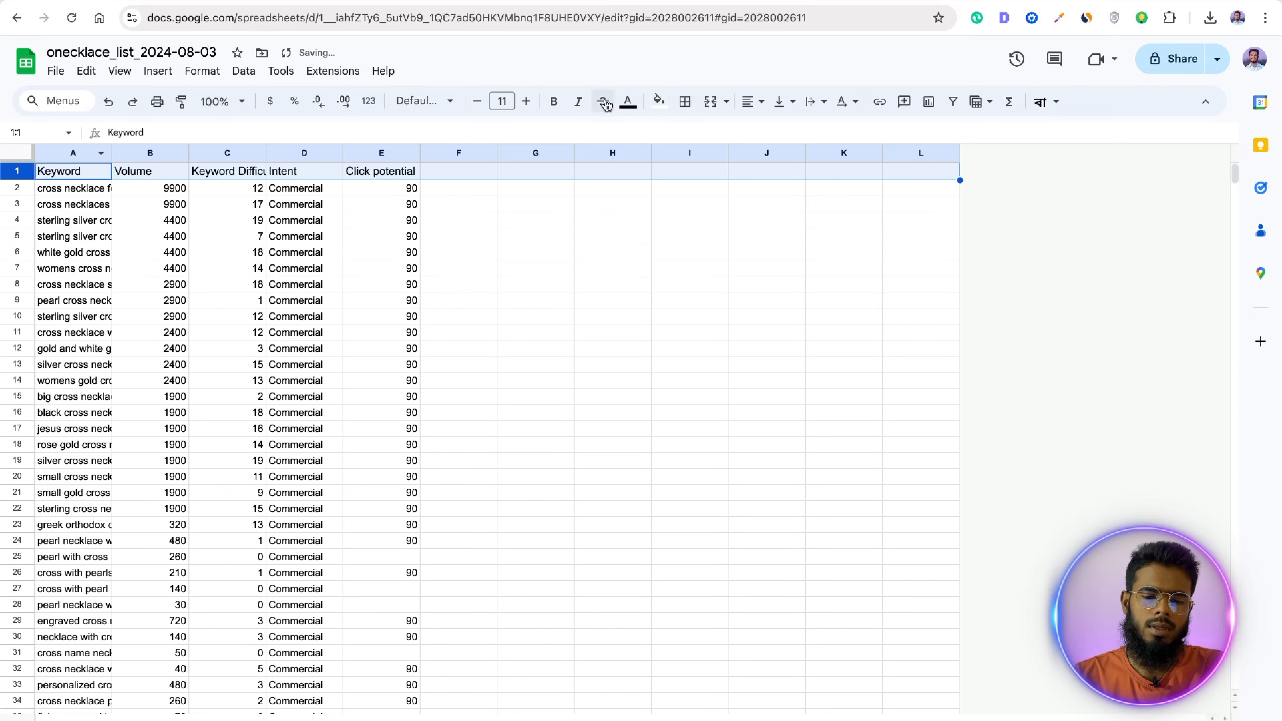
pyautogui.click(554, 102)
pyautogui.click(656, 101)
pyautogui.click(704, 176)
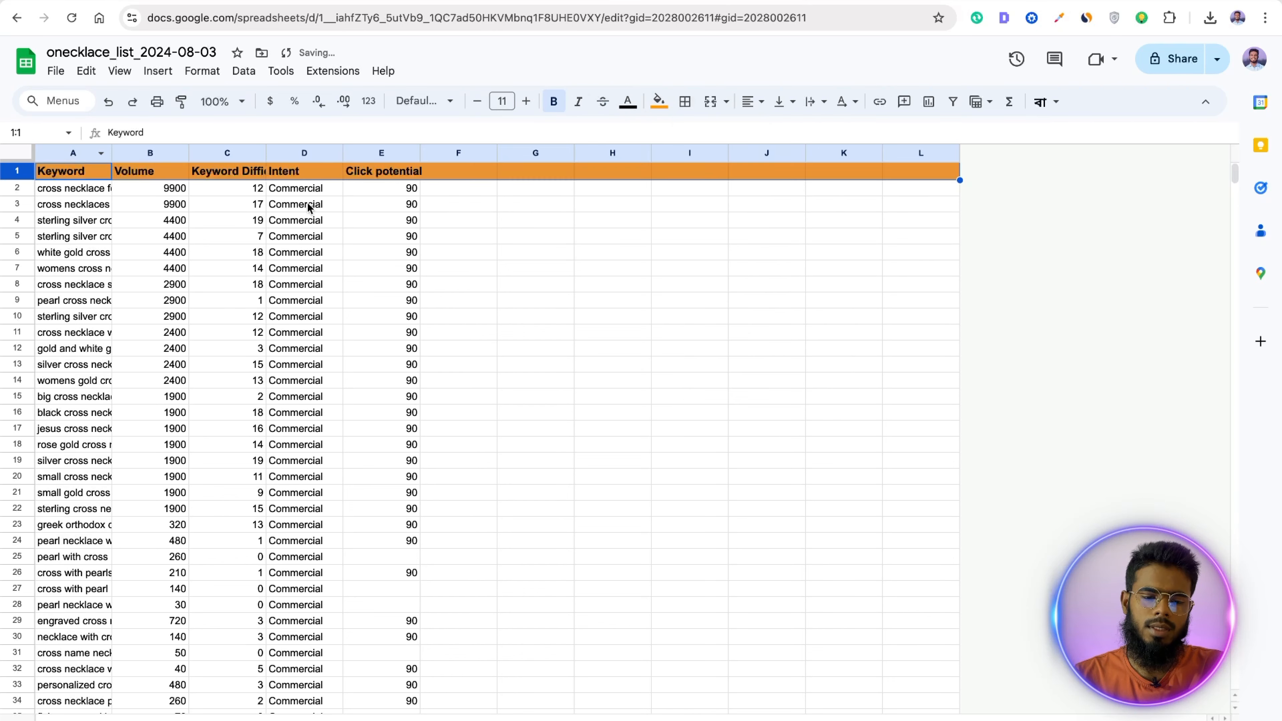
# Step: Widen the Keyword, Volume, Keyword Difficulty and Click potential columns so that their headers and entries fit
pyautogui.moveTo(112, 152); pyautogui.dragTo(205, 153)
pyautogui.moveTo(283, 152); pyautogui.dragTo(339, 153)
pyautogui.moveTo(417, 152); pyautogui.dragTo(468, 153)
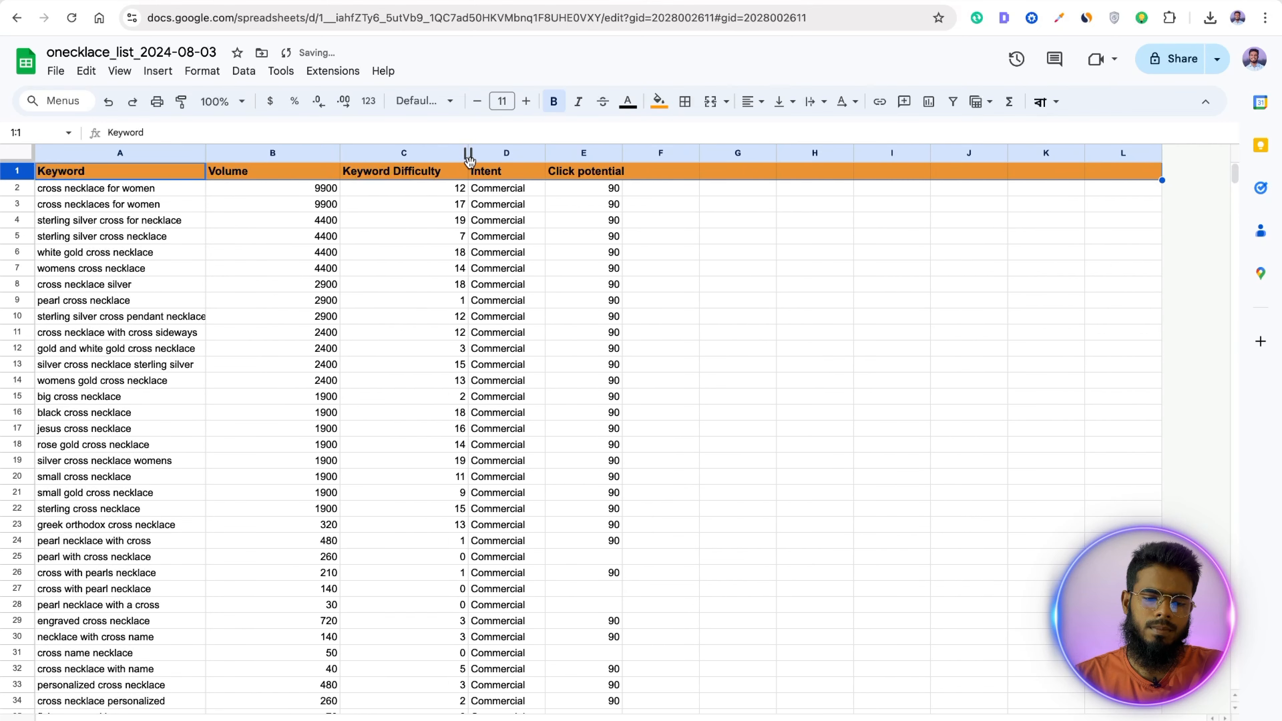
pyautogui.hotkey('ctrl', 'c')
pyautogui.click(667, 221)
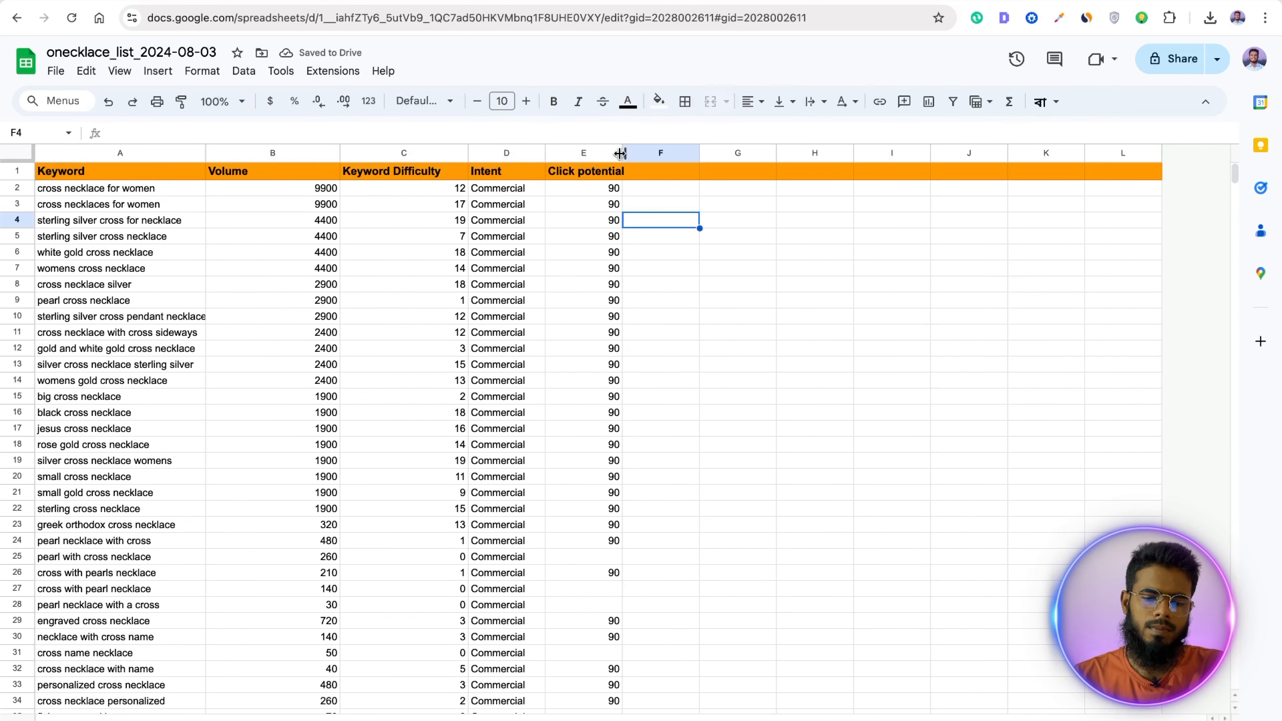
pyautogui.moveTo(622, 153); pyautogui.dragTo(656, 155)
# Step: Center-align every cell in the sheet horizontally and widen the Keyword column further
pyautogui.click(15, 172)
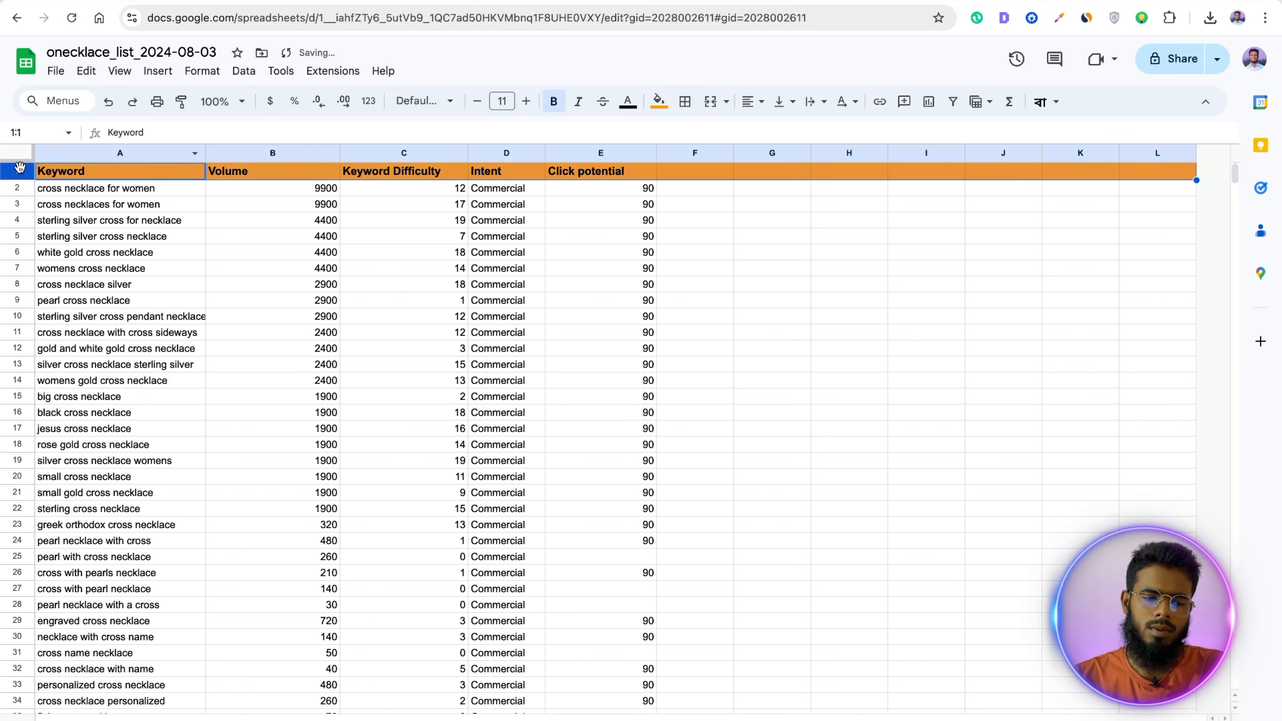
pyautogui.click(15, 157)
pyautogui.click(748, 102)
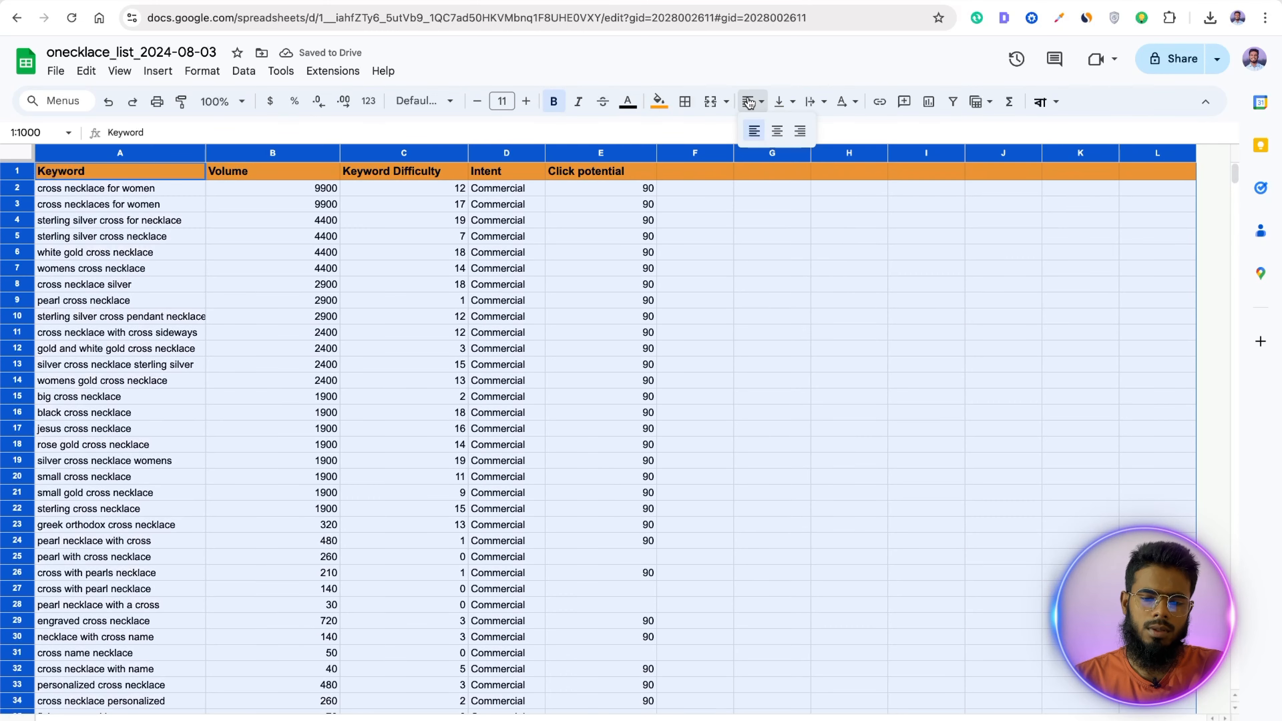
pyautogui.click(777, 132)
pyautogui.click(770, 258)
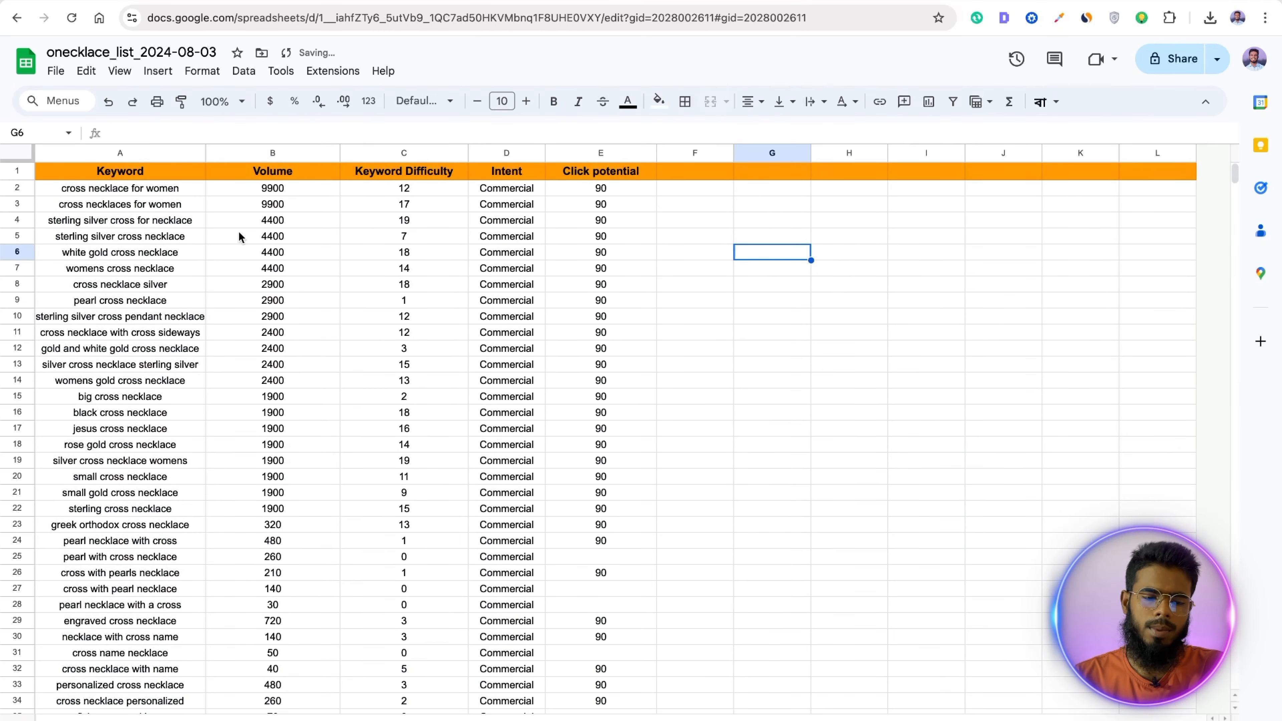
pyautogui.moveTo(205, 153); pyautogui.dragTo(266, 153)
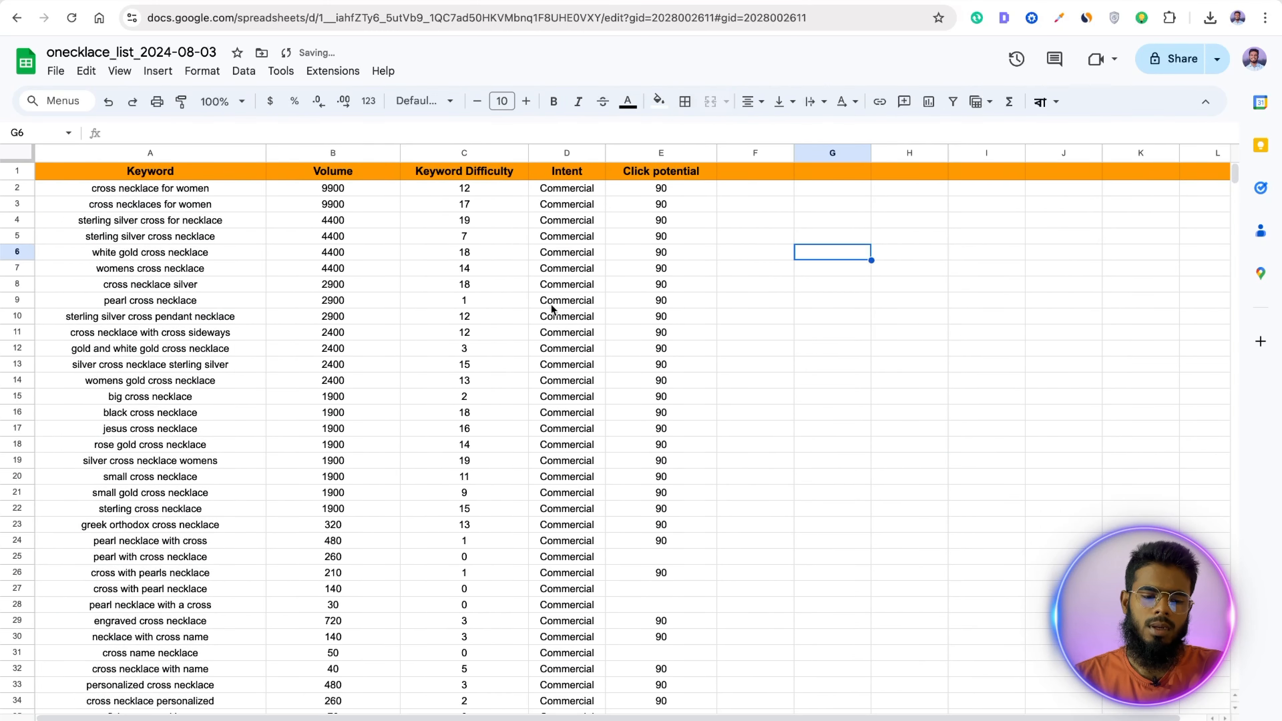
pyautogui.click(884, 302)
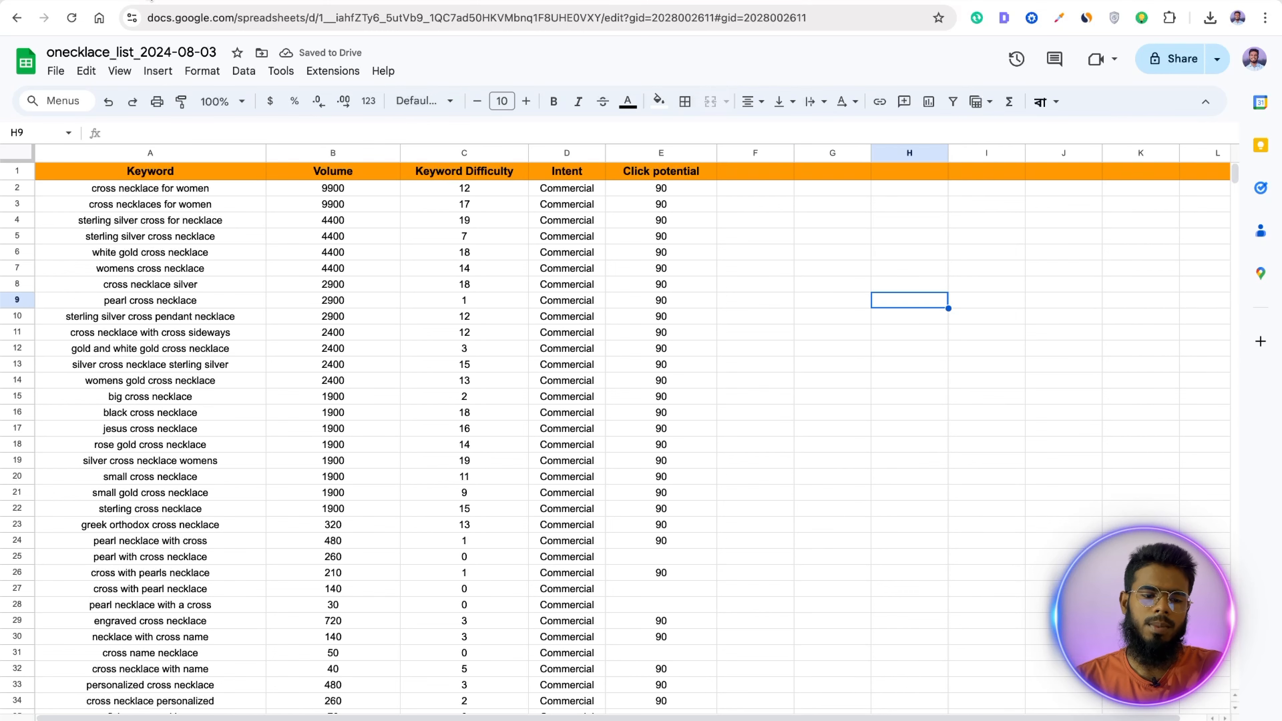
# Step: Switch to the Onecklace cross necklaces page and highlight its "ENGRAVED CROSS NECKLACE" heading to examine the target keyword
pyautogui.click(150, 1)
pyautogui.scroll(5, 664, 541)
pyautogui.scroll(1, 729, 266)
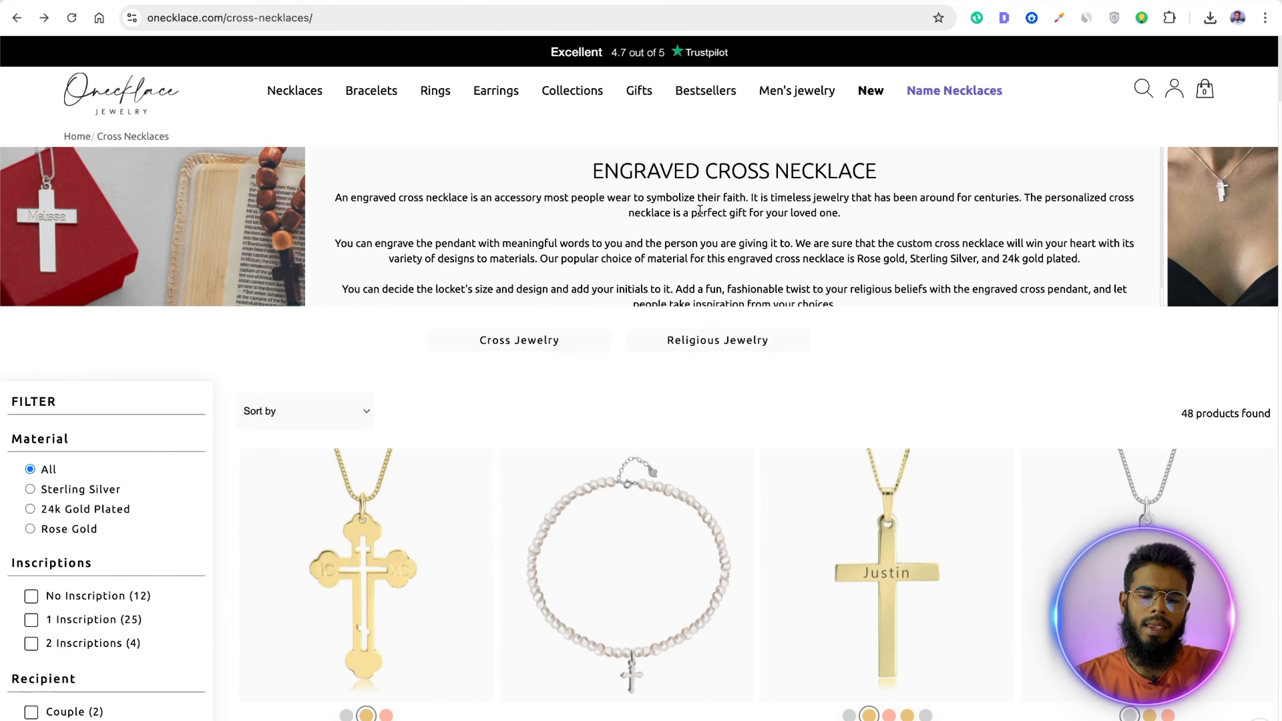
pyautogui.moveTo(702, 174); pyautogui.dragTo(913, 173)
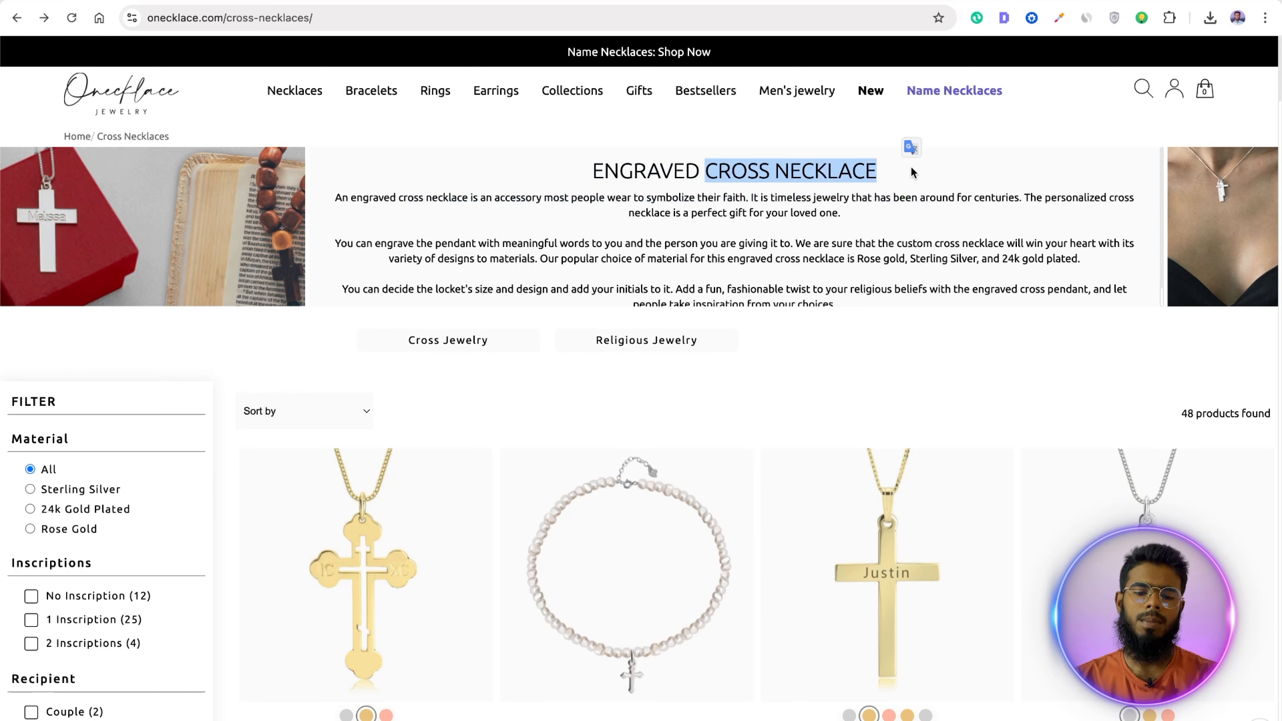
pyautogui.click(913, 173)
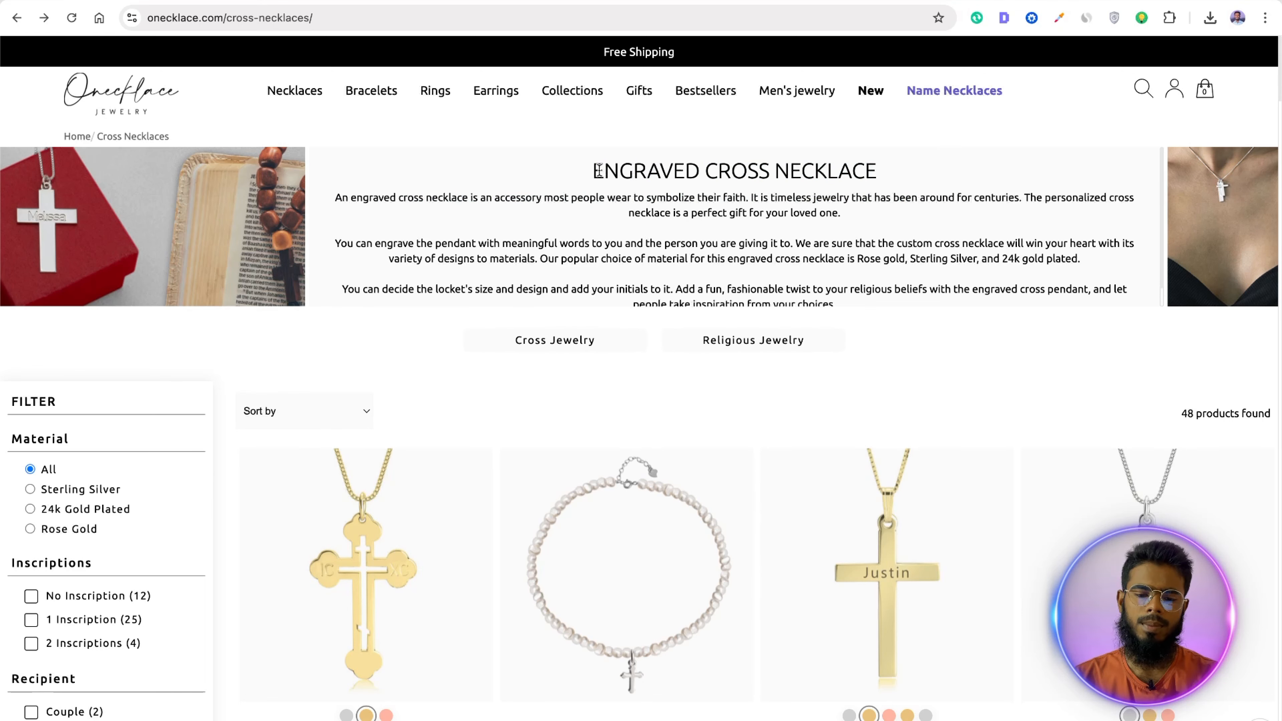
pyautogui.moveTo(595, 172); pyautogui.dragTo(908, 172)
pyautogui.click(898, 173)
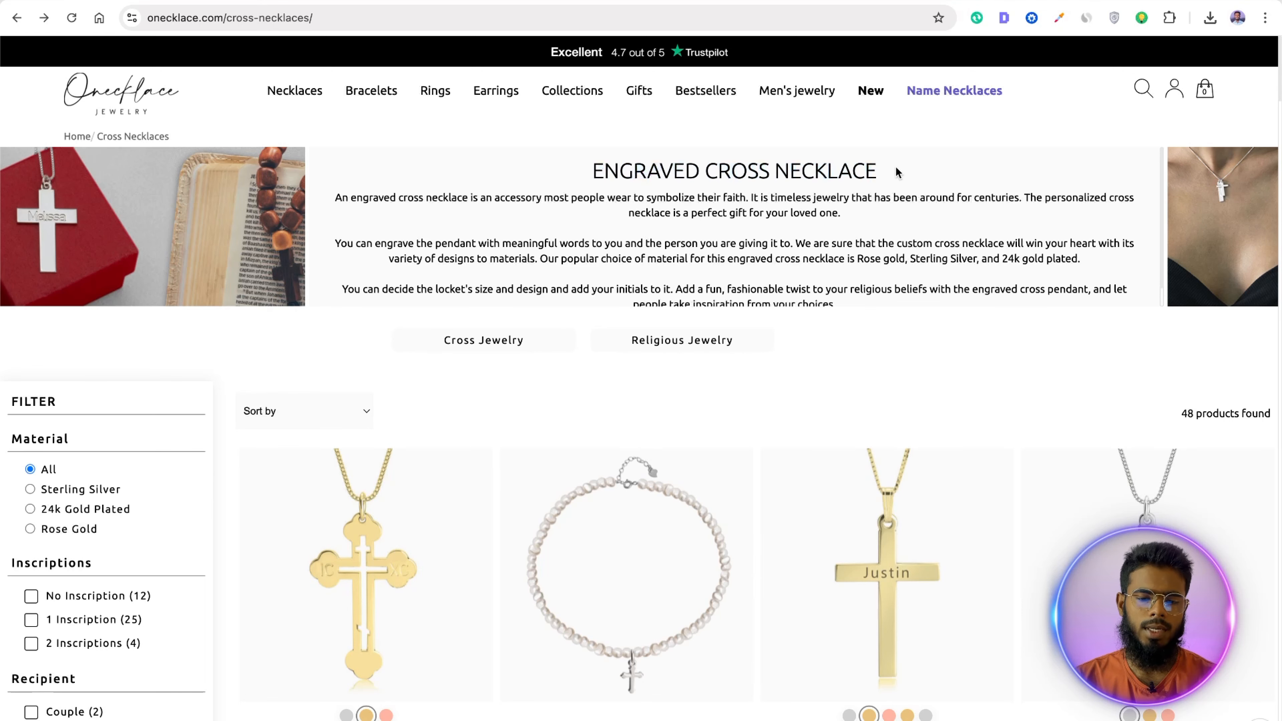
# Step: Return to the keyword spreadsheet and review the cross necklace keywords from the first row to the end of the list
pyautogui.click(741, 1)
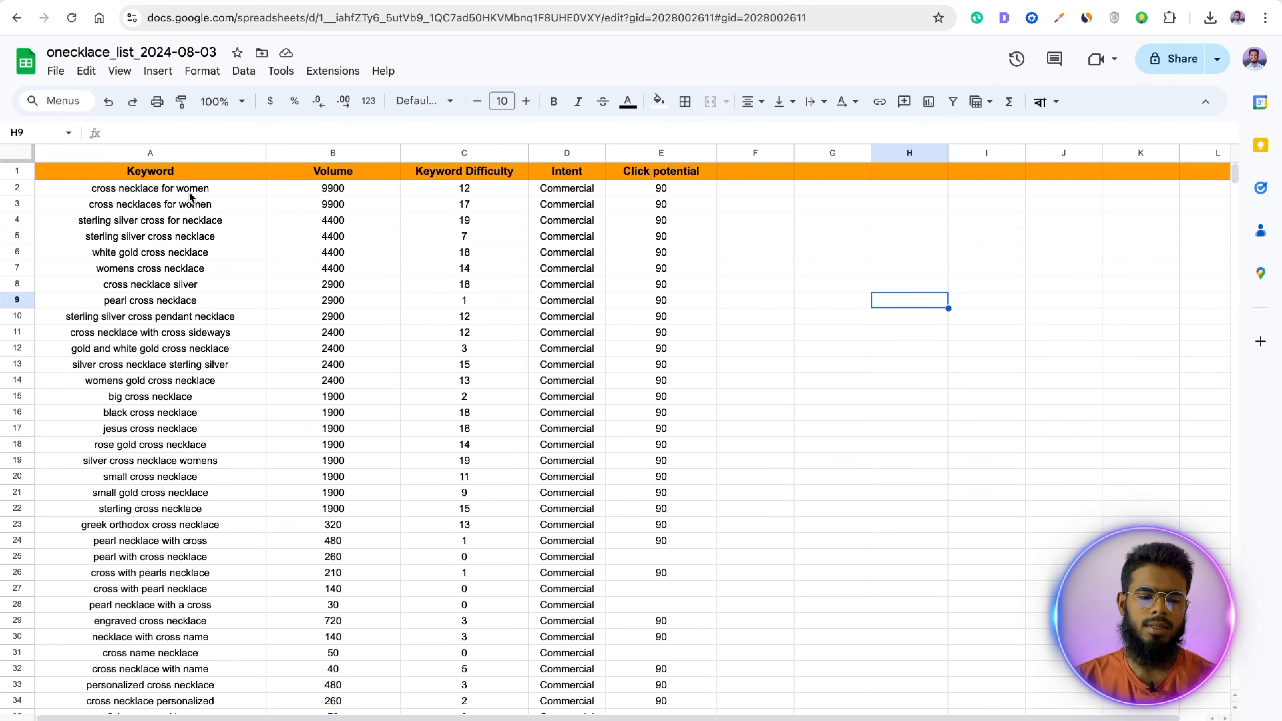
pyautogui.moveTo(191, 197); pyautogui.dragTo(151, 198)
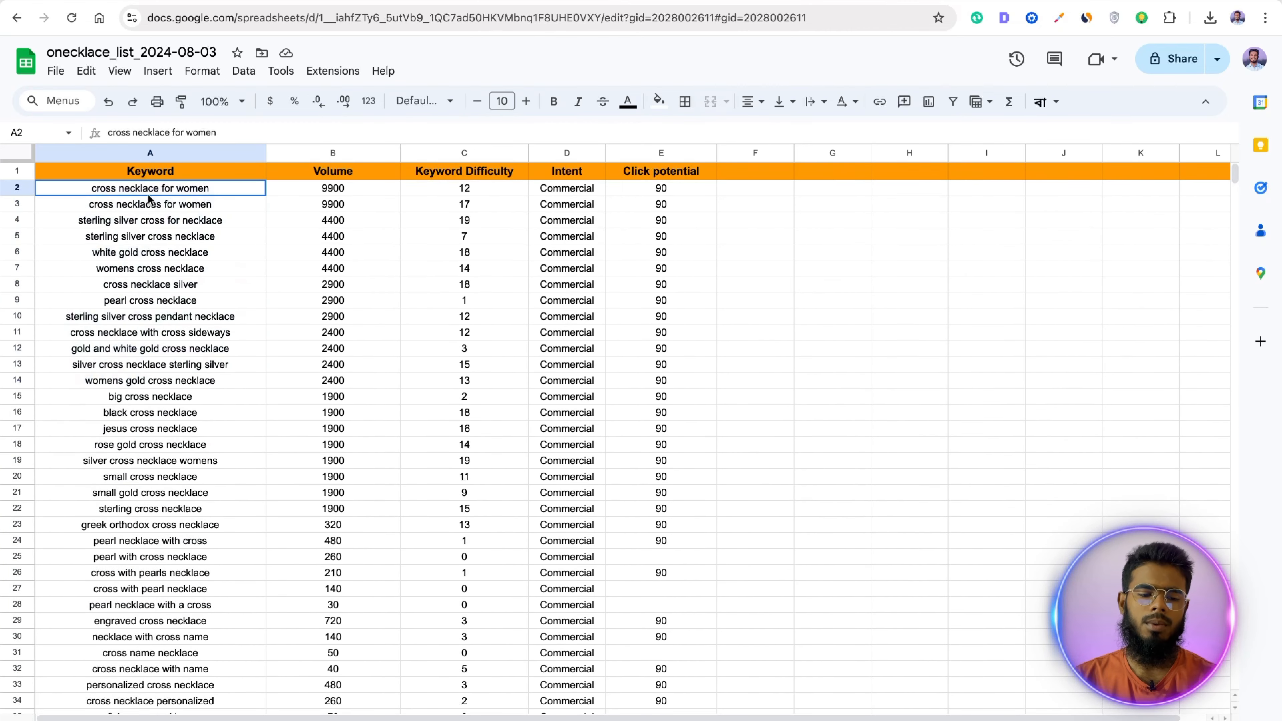
pyautogui.click(257, 242)
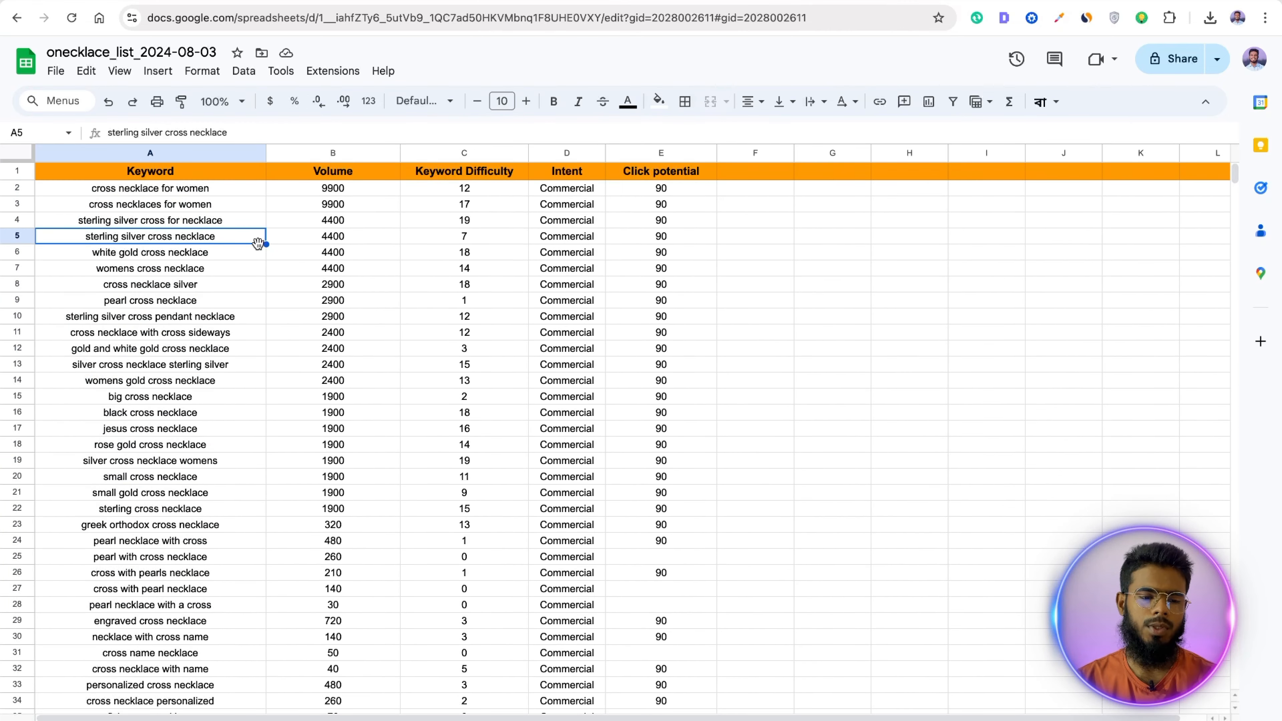
pyautogui.click(217, 193)
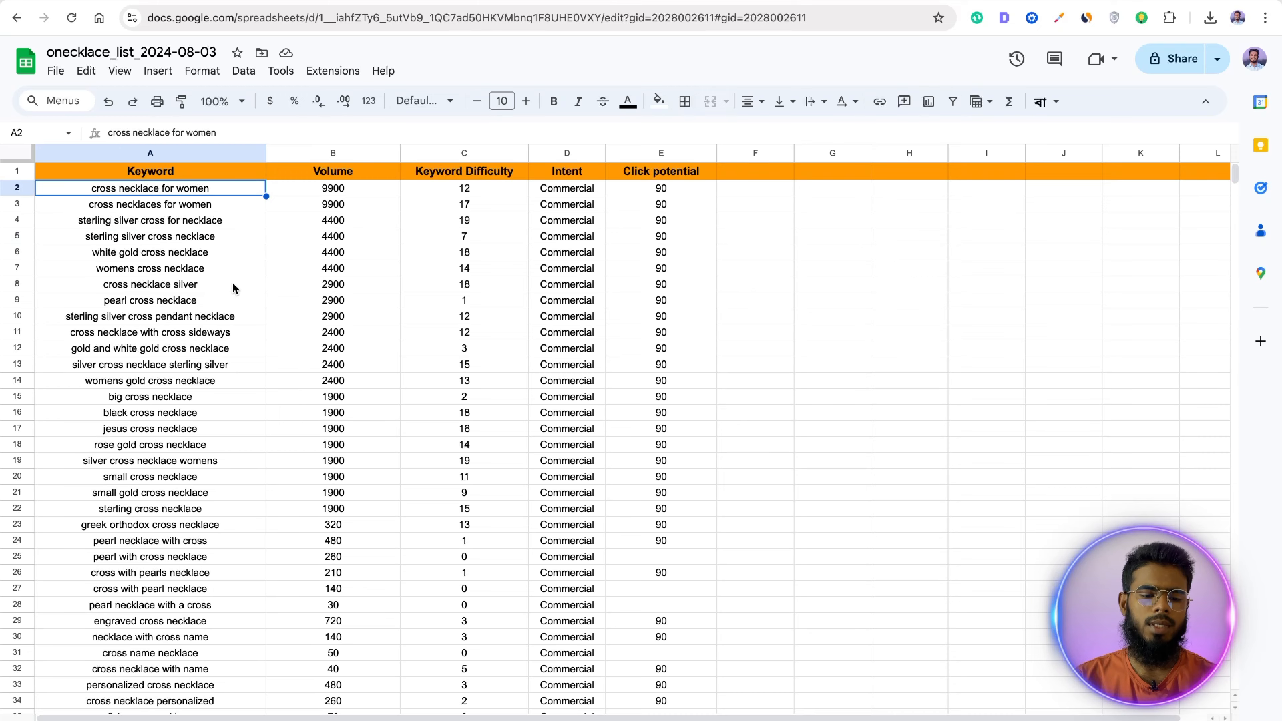
pyautogui.scroll(-3, 232, 282)
pyautogui.scroll(3, 264, 278)
pyautogui.scroll(-10, 839, 297)
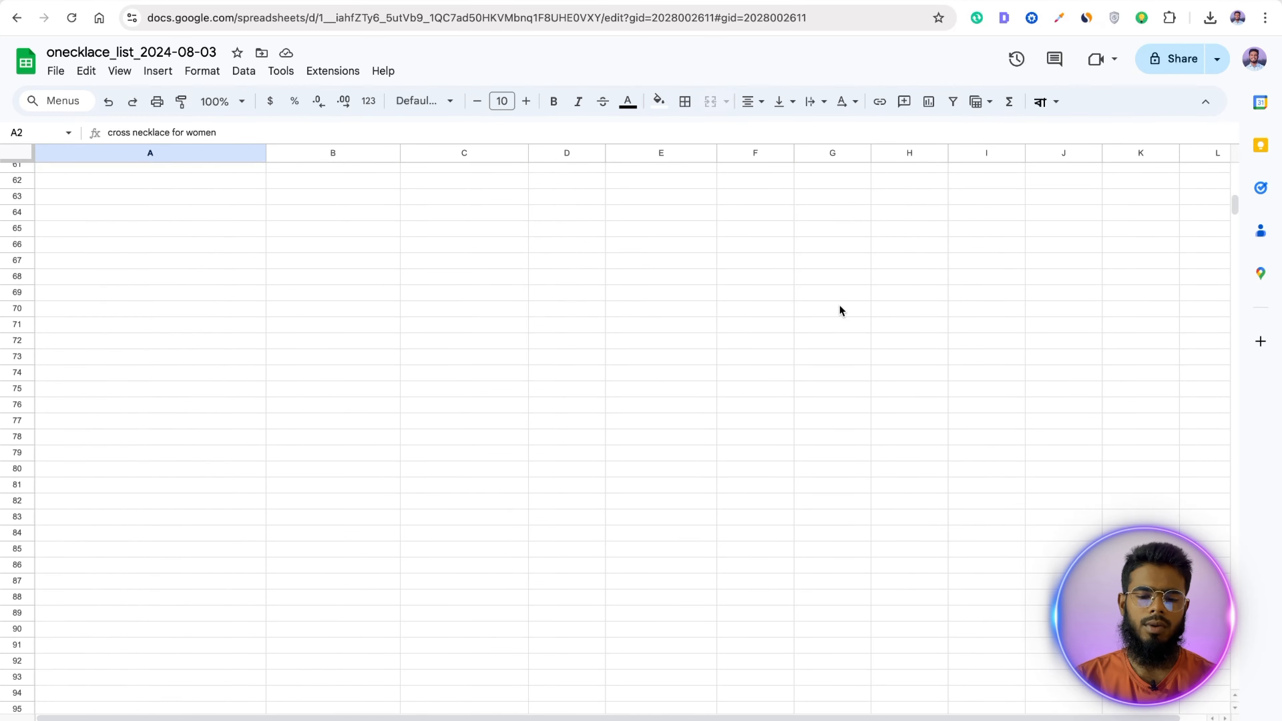
pyautogui.scroll(10, 839, 304)
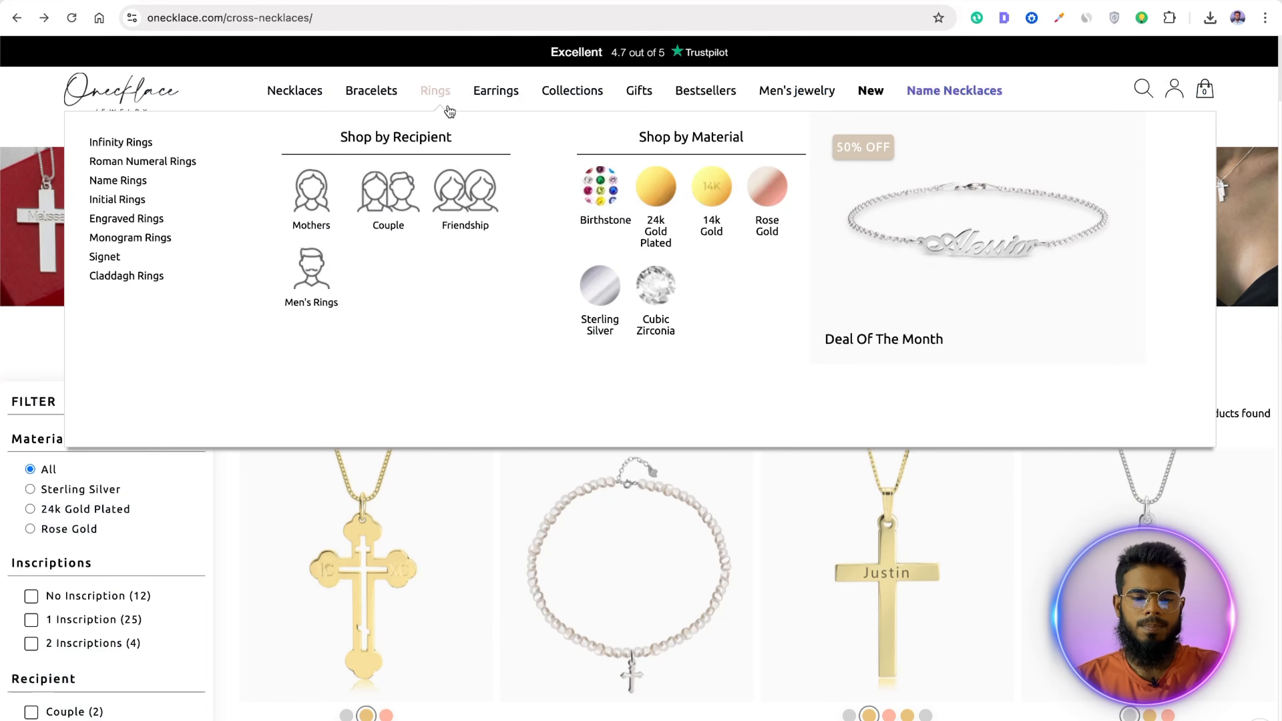
# Step: Open the Dangle Earrings category within Earrings on the Onecklace website
pyautogui.moveTo(505, 96)
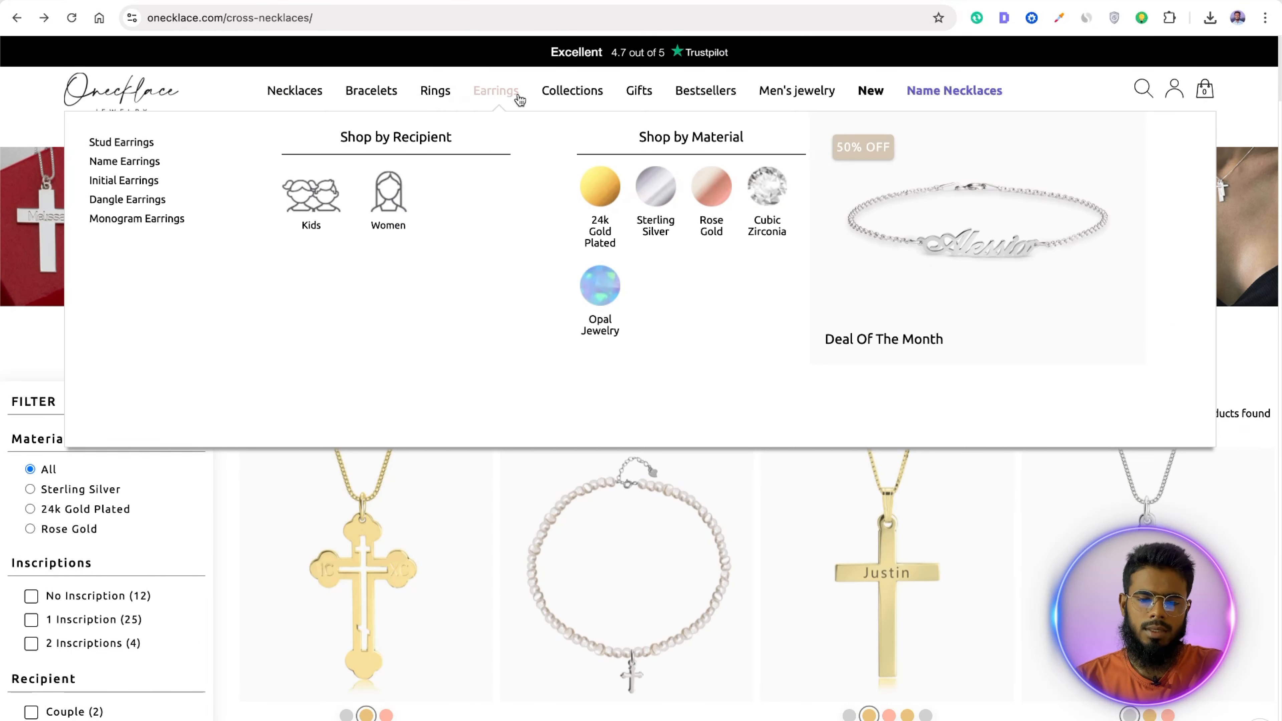
pyautogui.moveTo(629, 91)
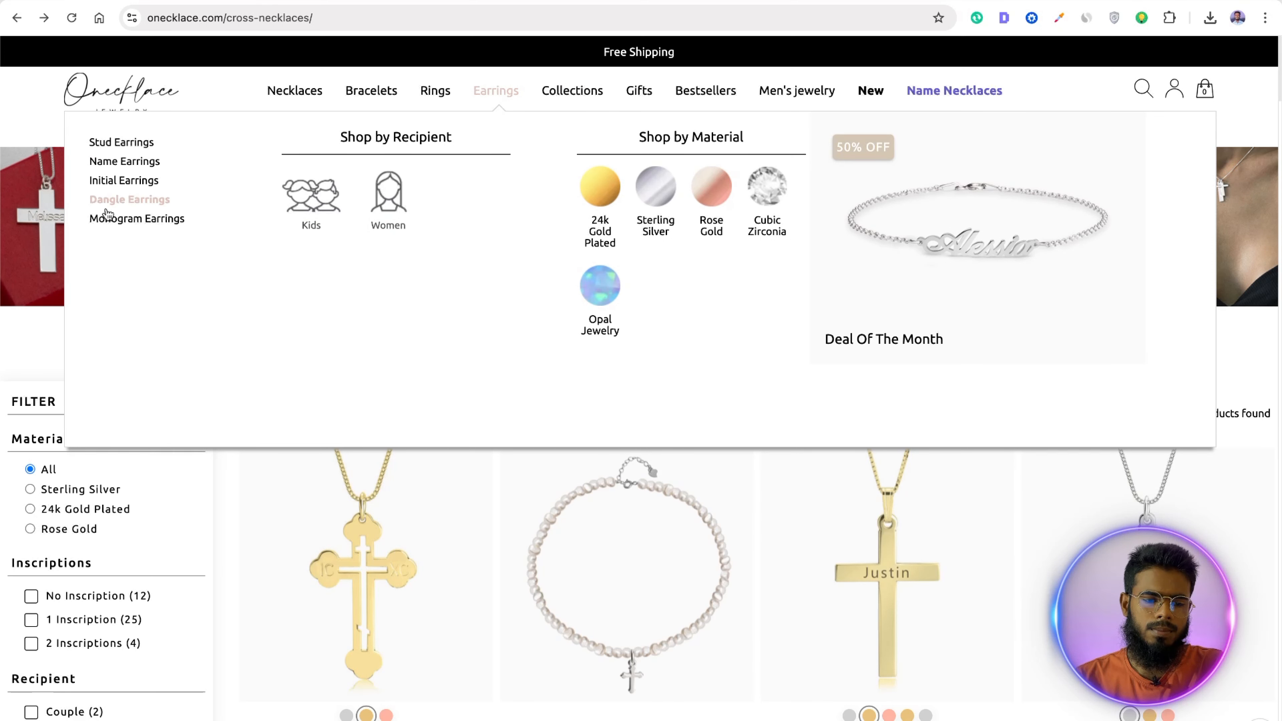
pyautogui.click(137, 201)
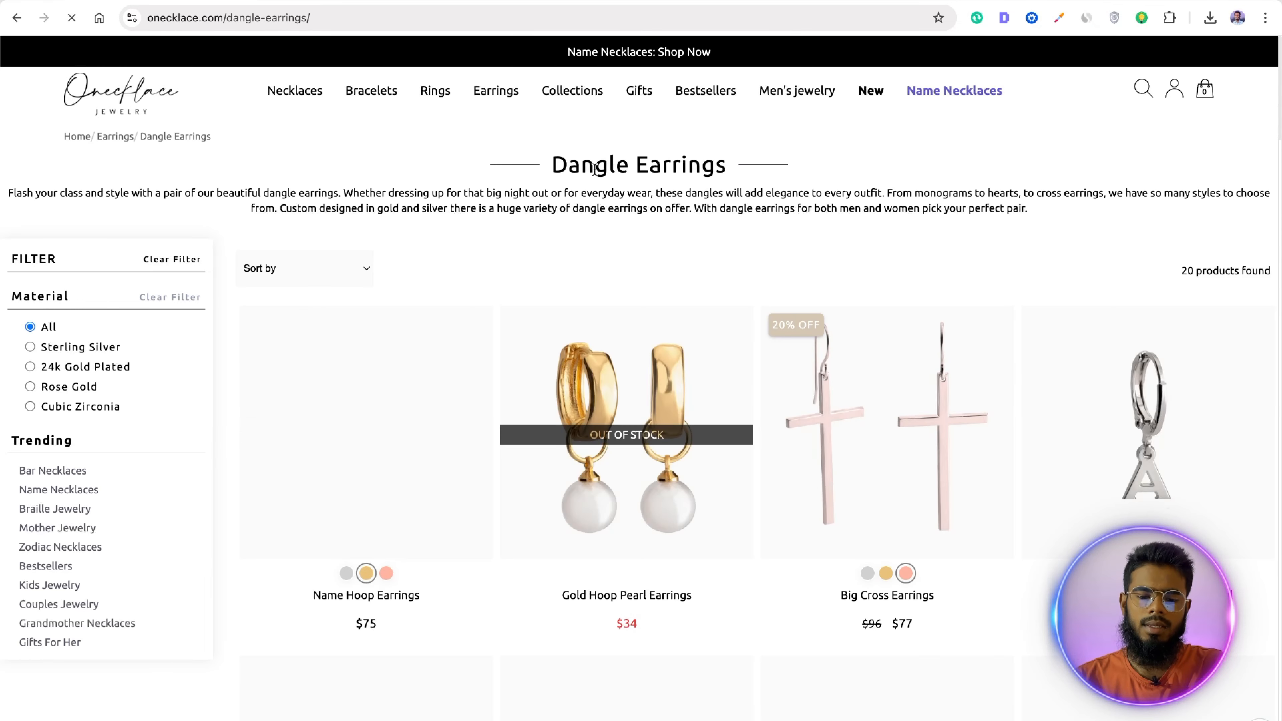
# Step: Examine the names and types of the products listed on the Dangle Earrings category page
pyautogui.scroll(-2, 573, 188)
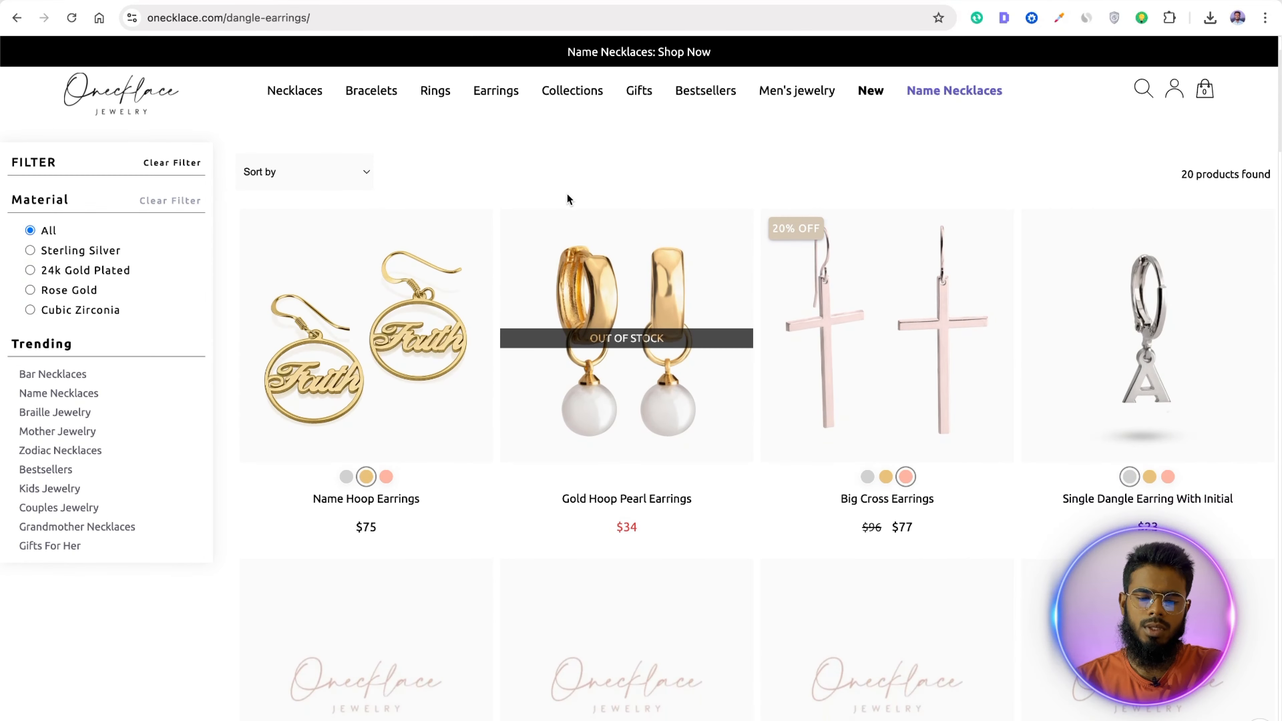
pyautogui.scroll(-8, 569, 200)
pyautogui.scroll(10, 535, 289)
pyautogui.scroll(-1, 495, 301)
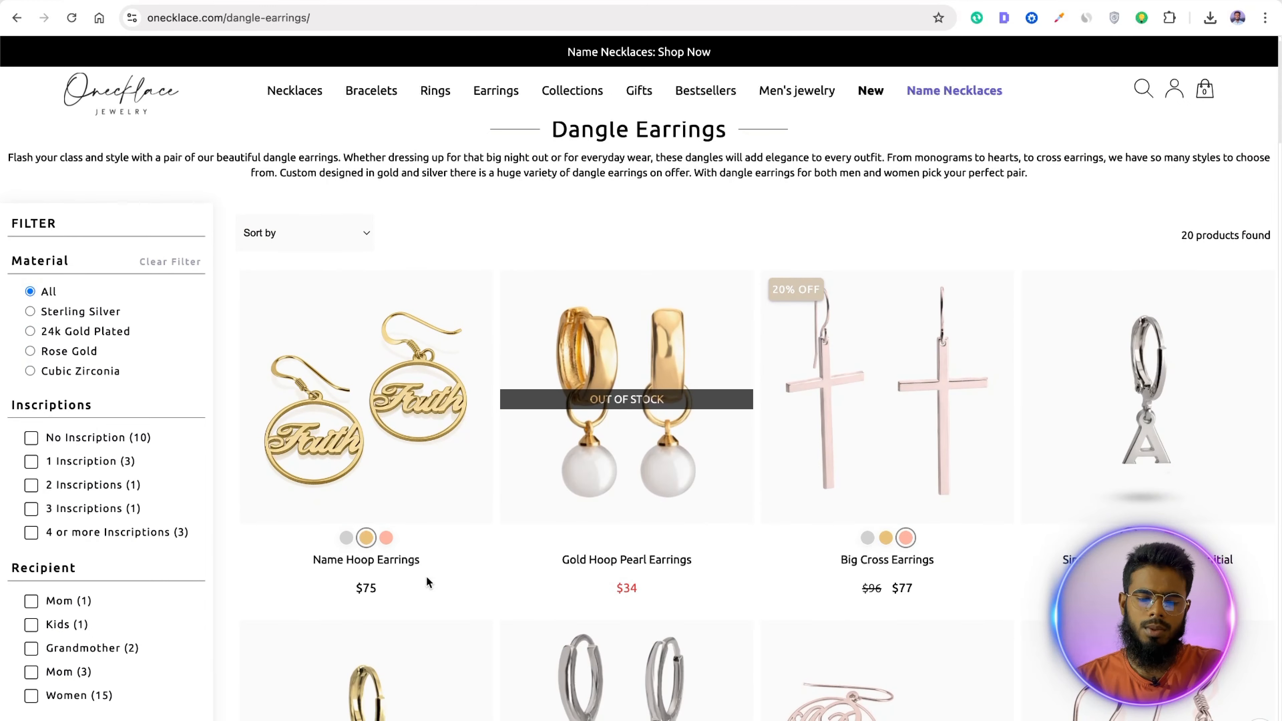
pyautogui.scroll(-1, 541, 566)
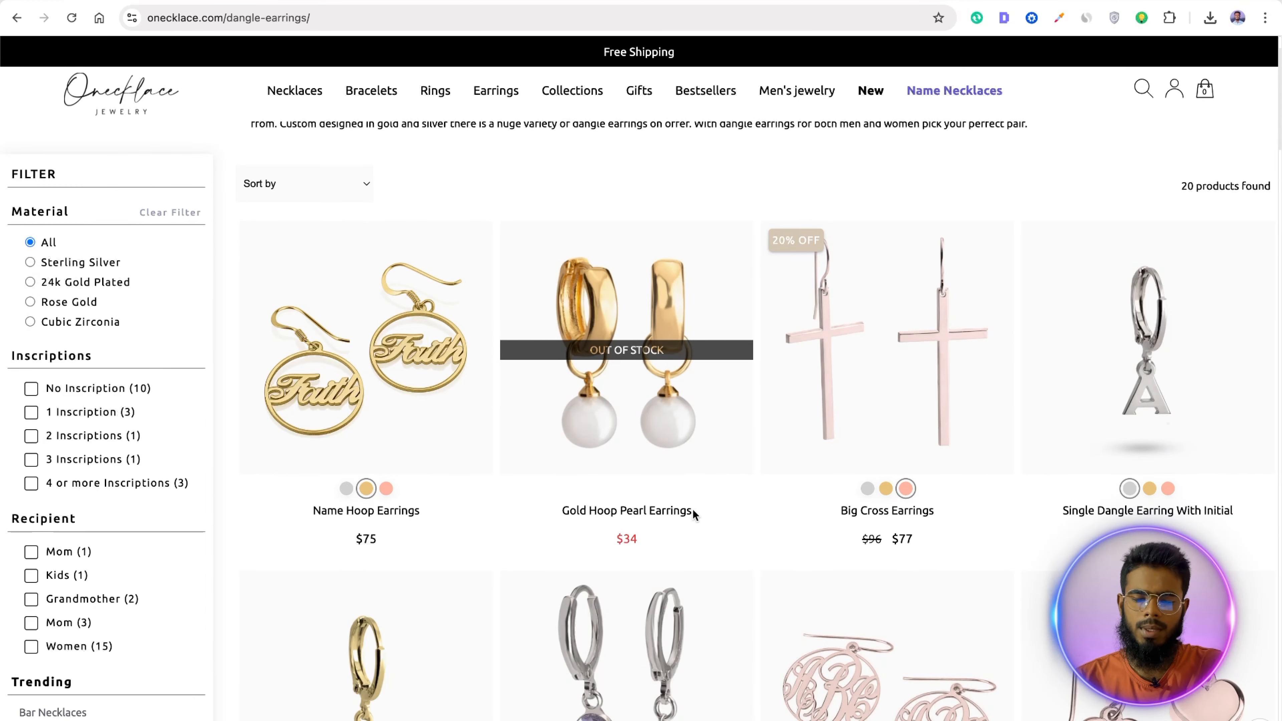
pyautogui.scroll(-1, 695, 510)
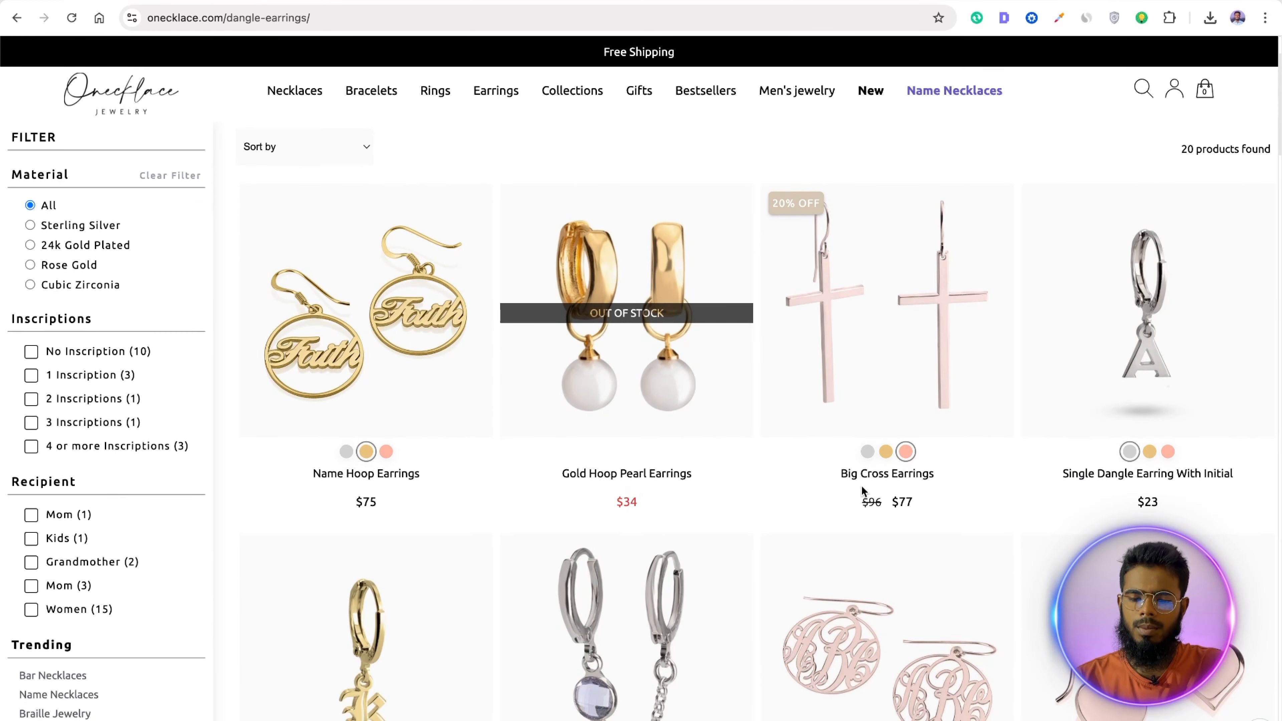
pyautogui.scroll(-2, 1160, 450)
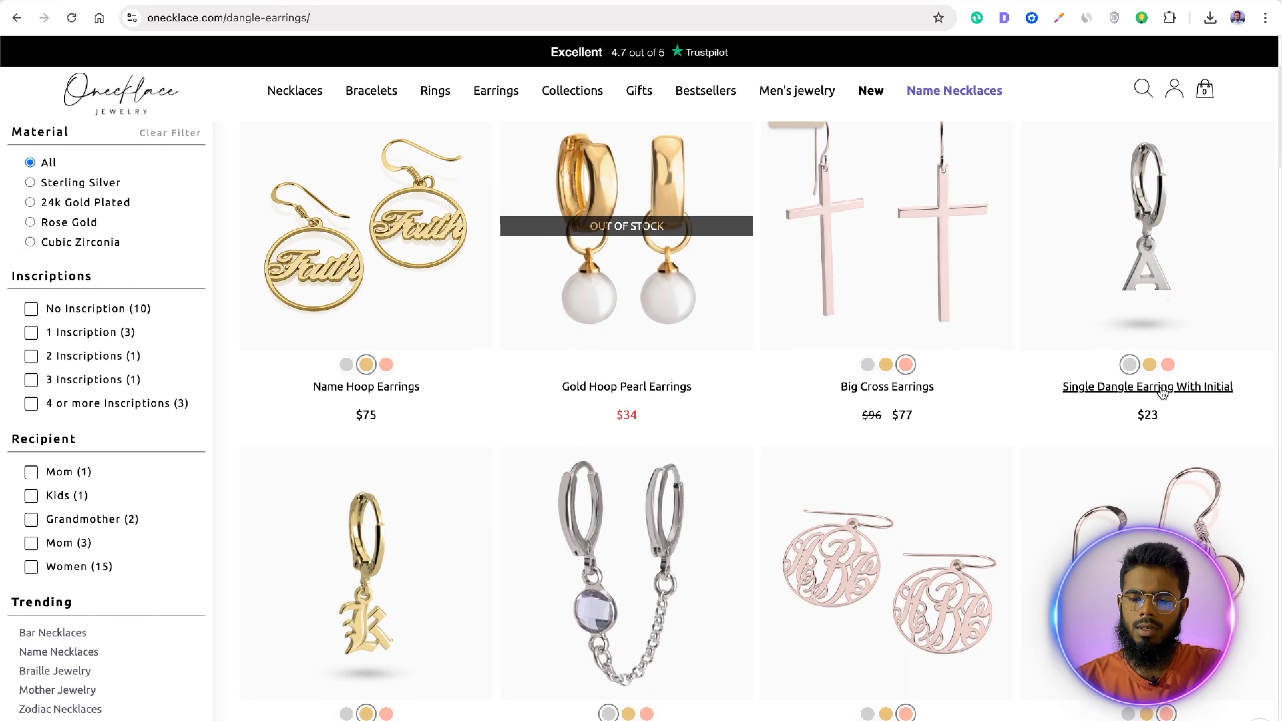
pyautogui.scroll(-6, 1226, 392)
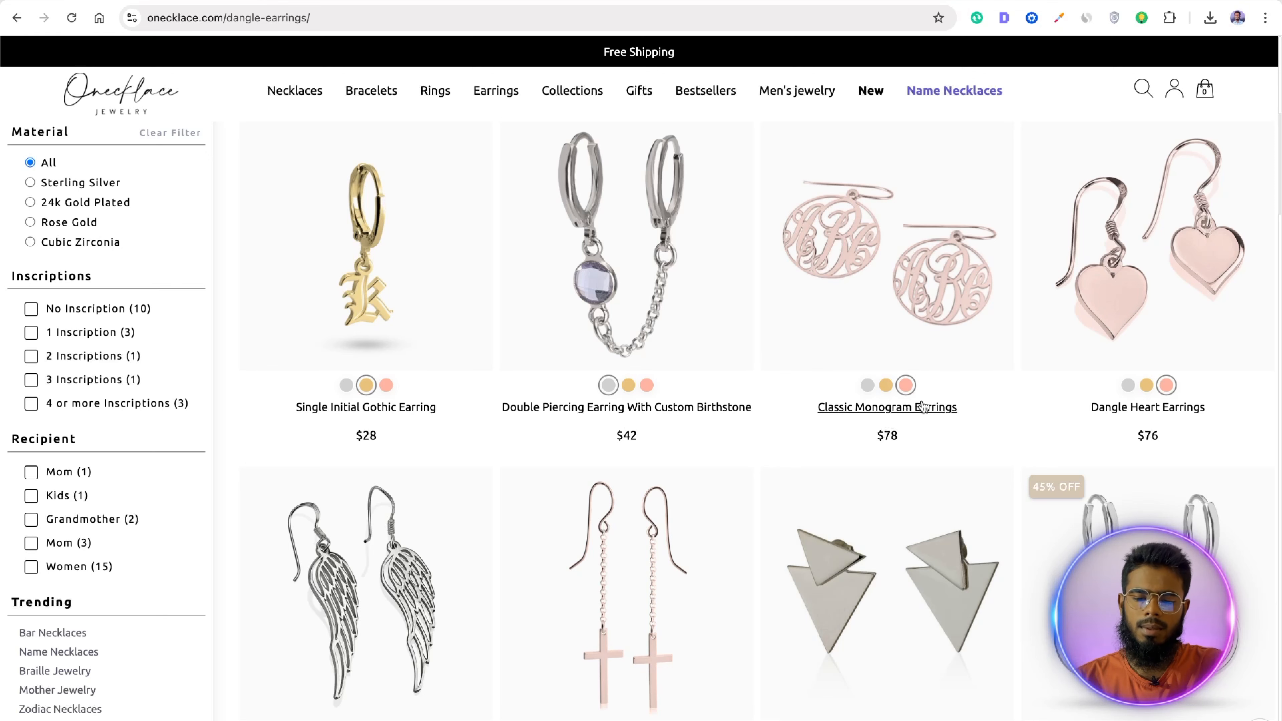
# Step: Look over the remaining Dangle Earrings products and copy the page's "Dangle Earrings" heading
pyautogui.scroll(-3, 909, 430)
pyautogui.scroll(-5, 925, 437)
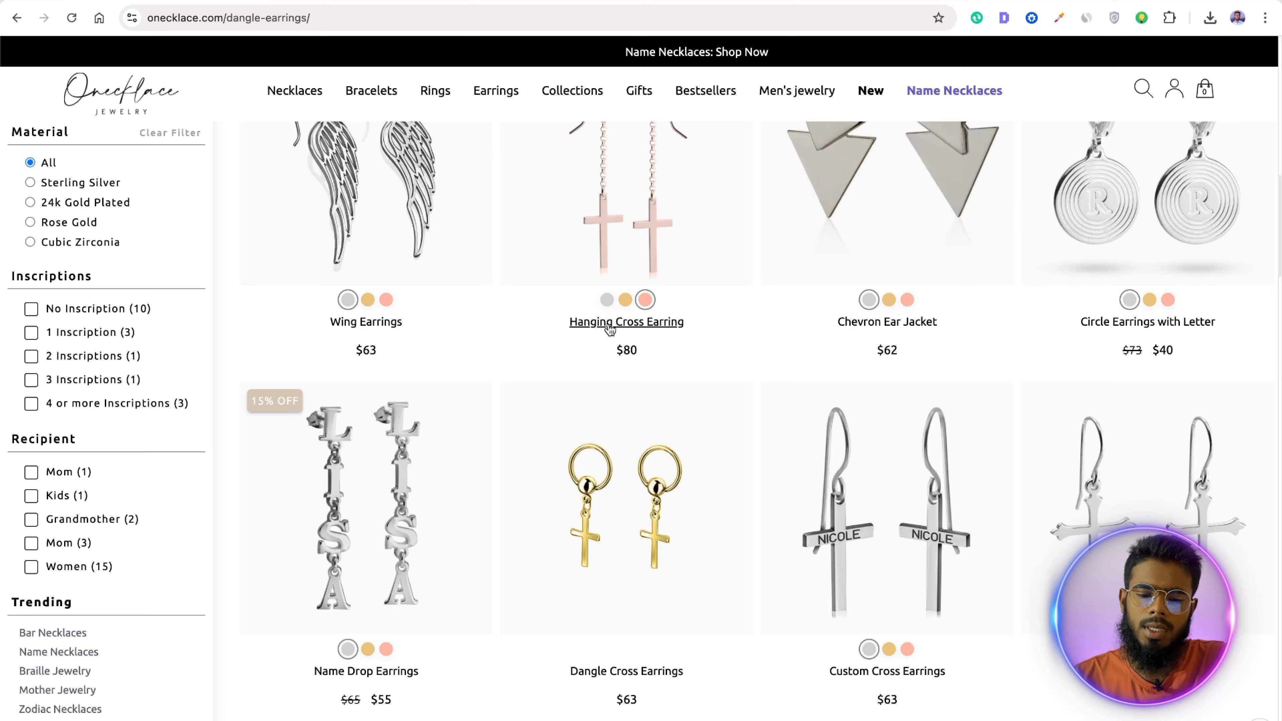
pyautogui.scroll(9, 610, 329)
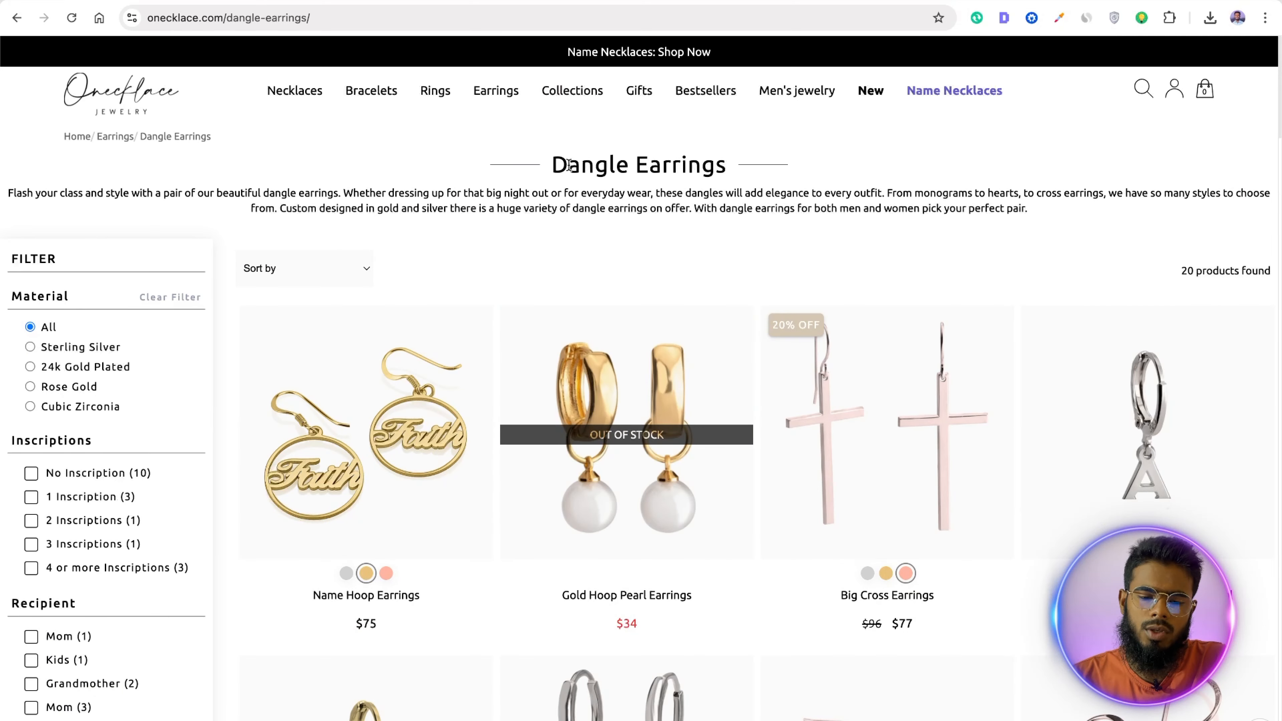
pyautogui.moveTo(557, 165); pyautogui.dragTo(725, 165)
pyautogui.press('super+c')
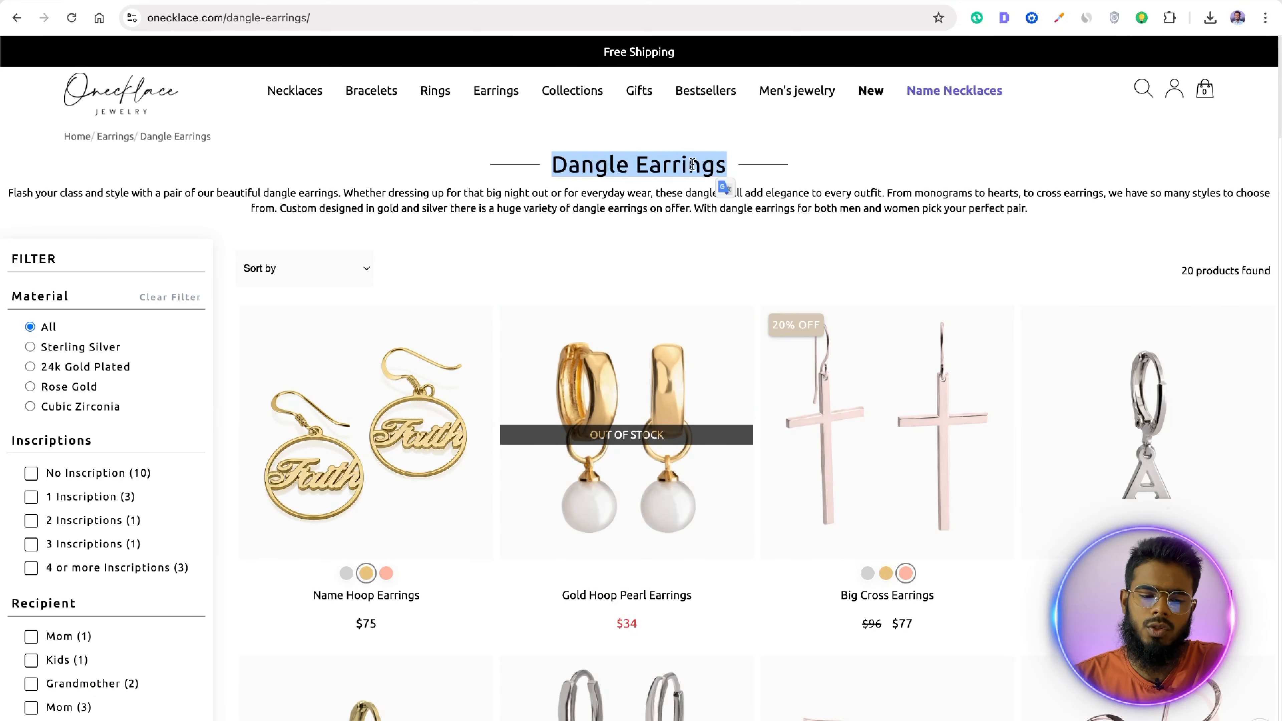
# Step: Highlight the introductory description on the Dangle Earrings page to examine how it describes the products
pyautogui.hotkey('ctrl', 'Up')
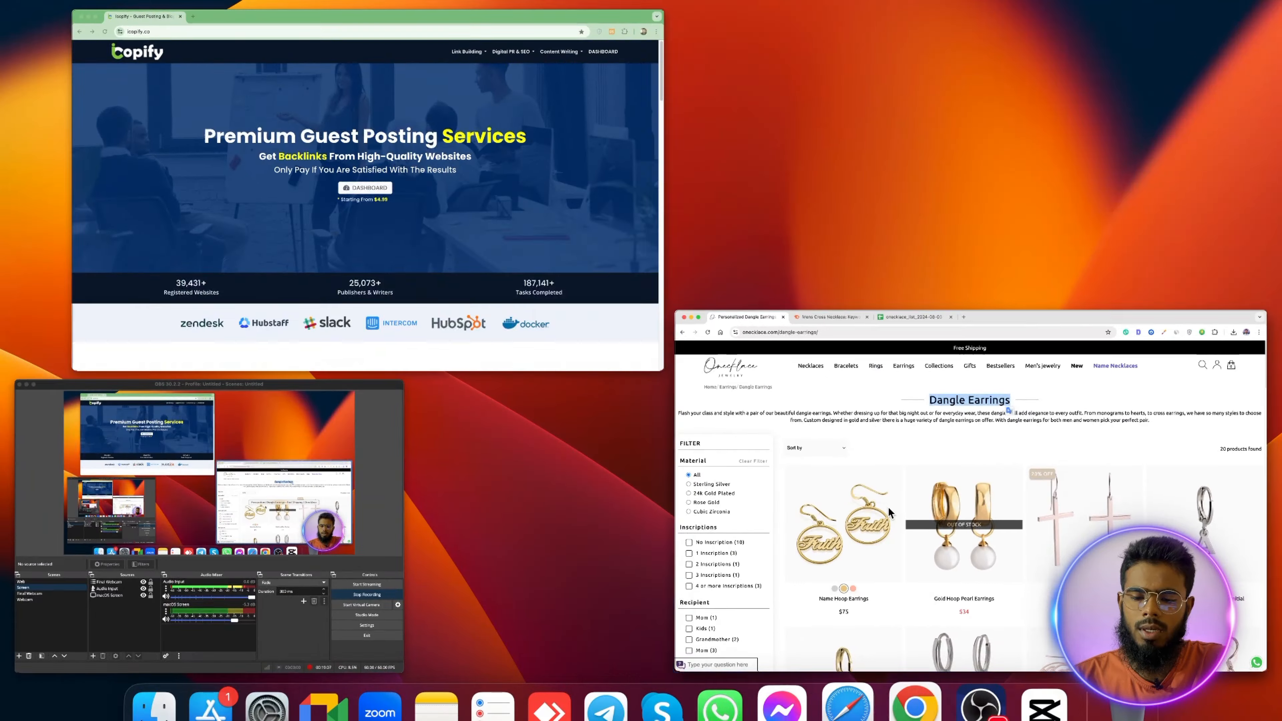
pyautogui.click(889, 507)
pyautogui.click(788, 233)
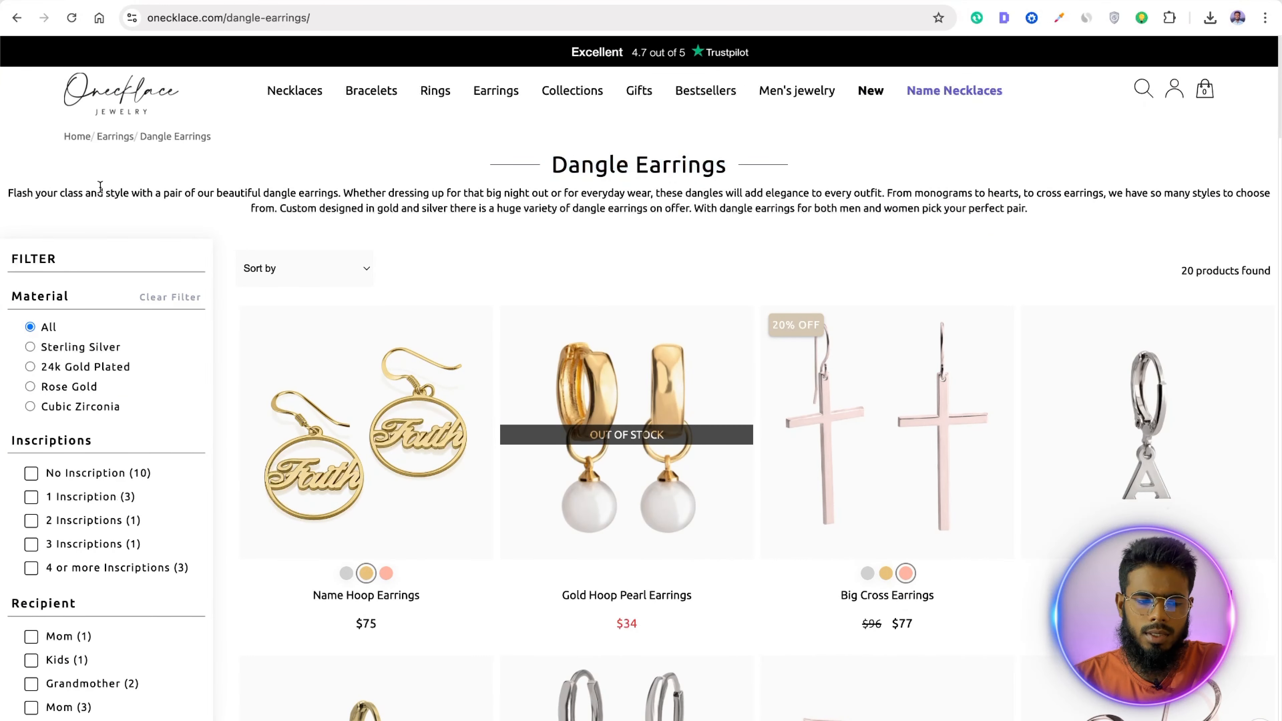
pyautogui.moveTo(110, 192); pyautogui.dragTo(687, 211)
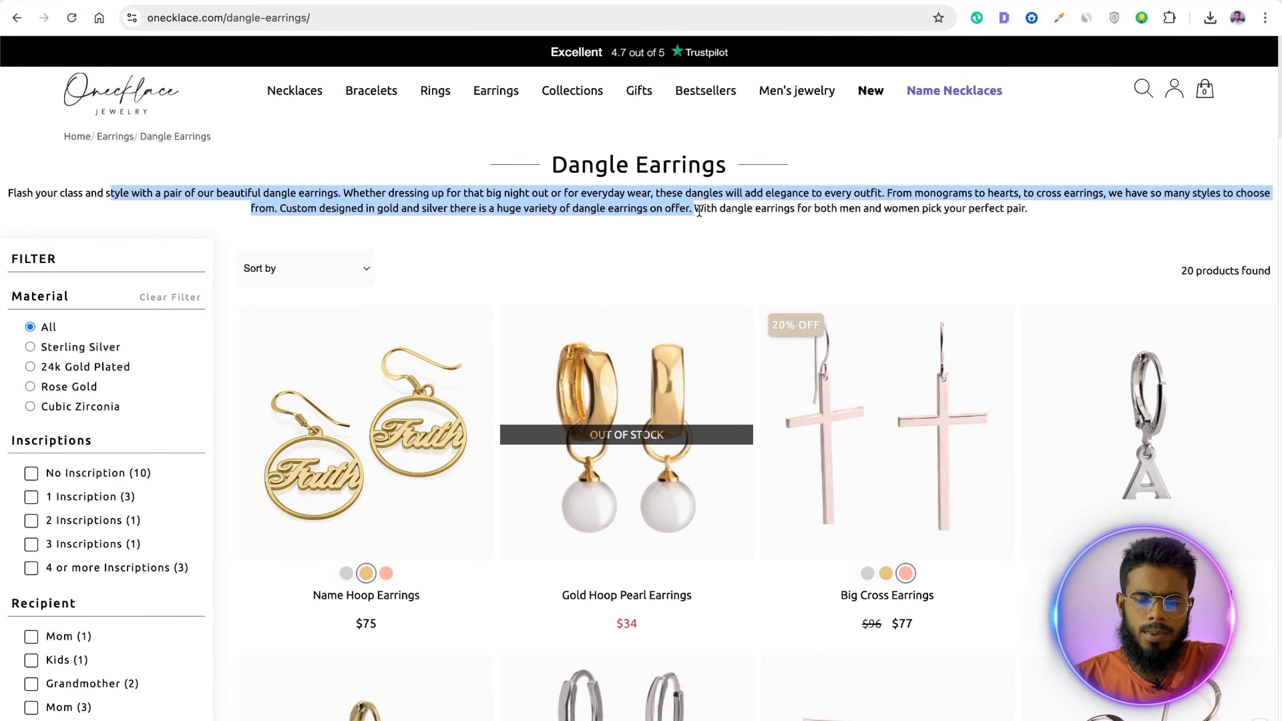
pyautogui.click(654, 219)
# Step: Switch to Semrush's Keyword Magic Tool and search for "Dangle Earrings" in place of the previous keyword
pyautogui.hotkey('ctrl', 'Tab')
pyautogui.click(400, 85)
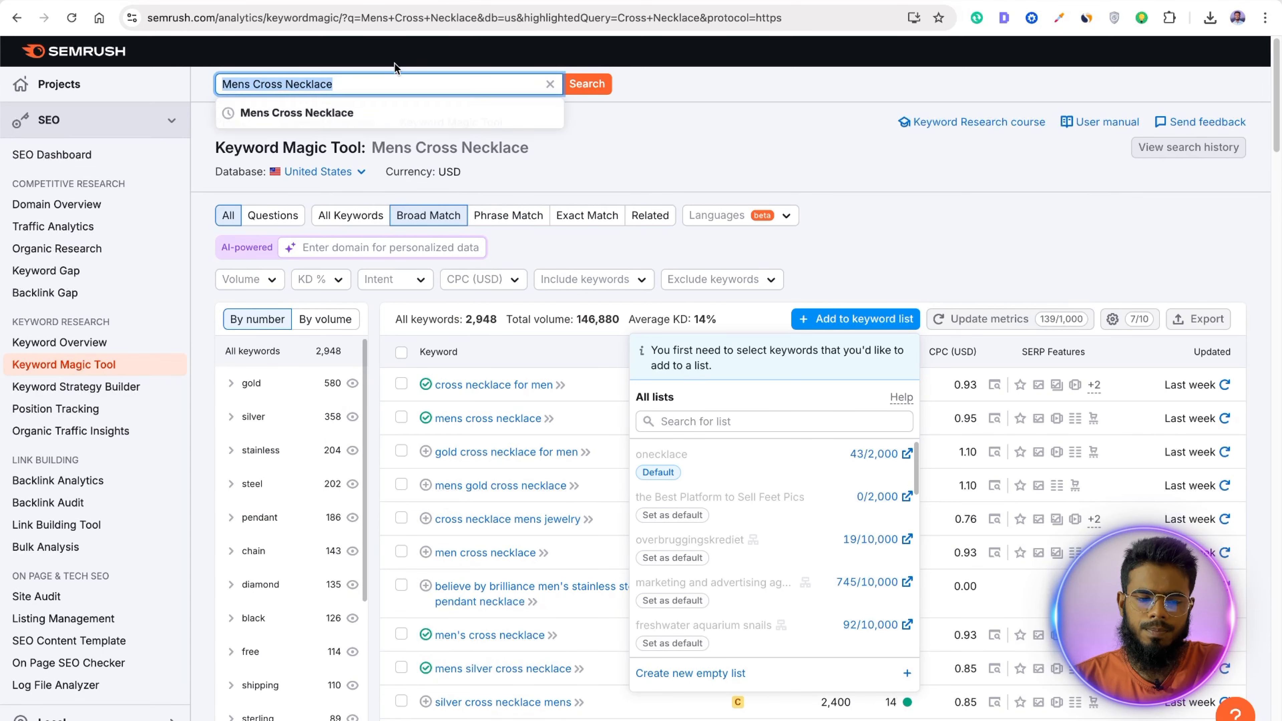
pyautogui.press('super+v')
pyautogui.click(602, 87)
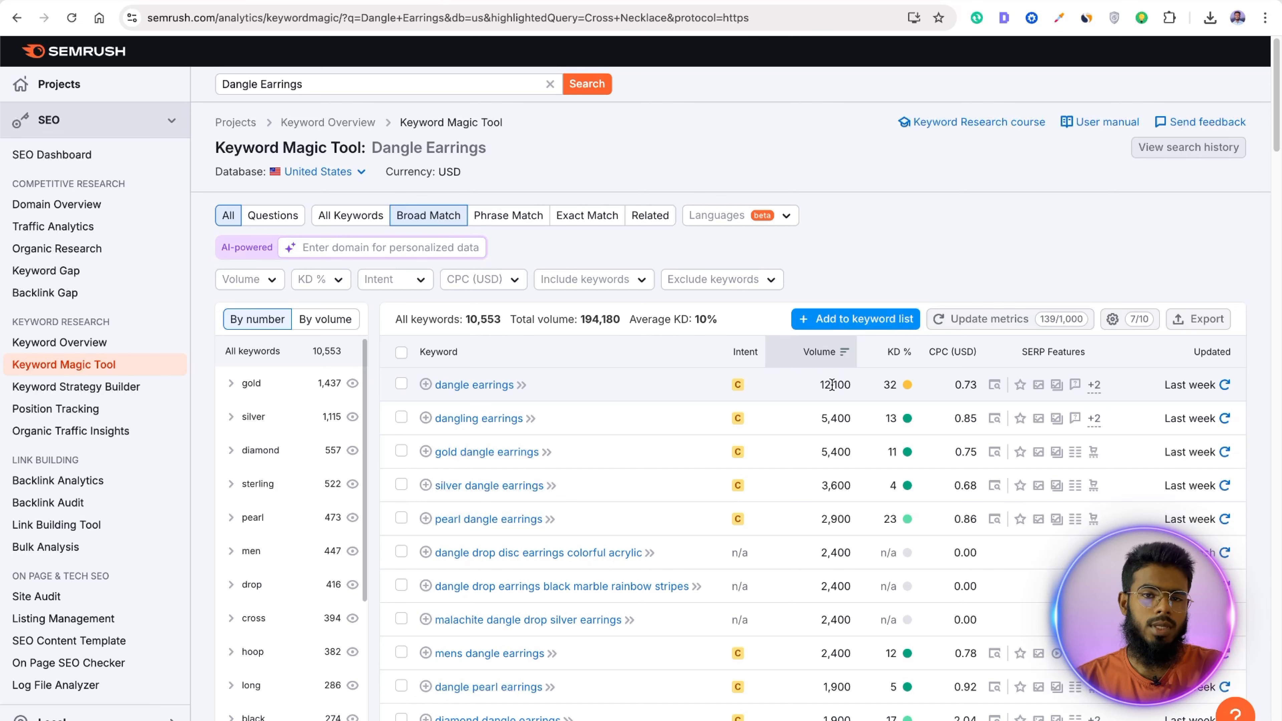
# Step: Examine the search volume and keyword difficulty of the top dangle earrings keywords
pyautogui.moveTo(889, 384)
pyautogui.moveTo(896, 385); pyautogui.dragTo(885, 385)
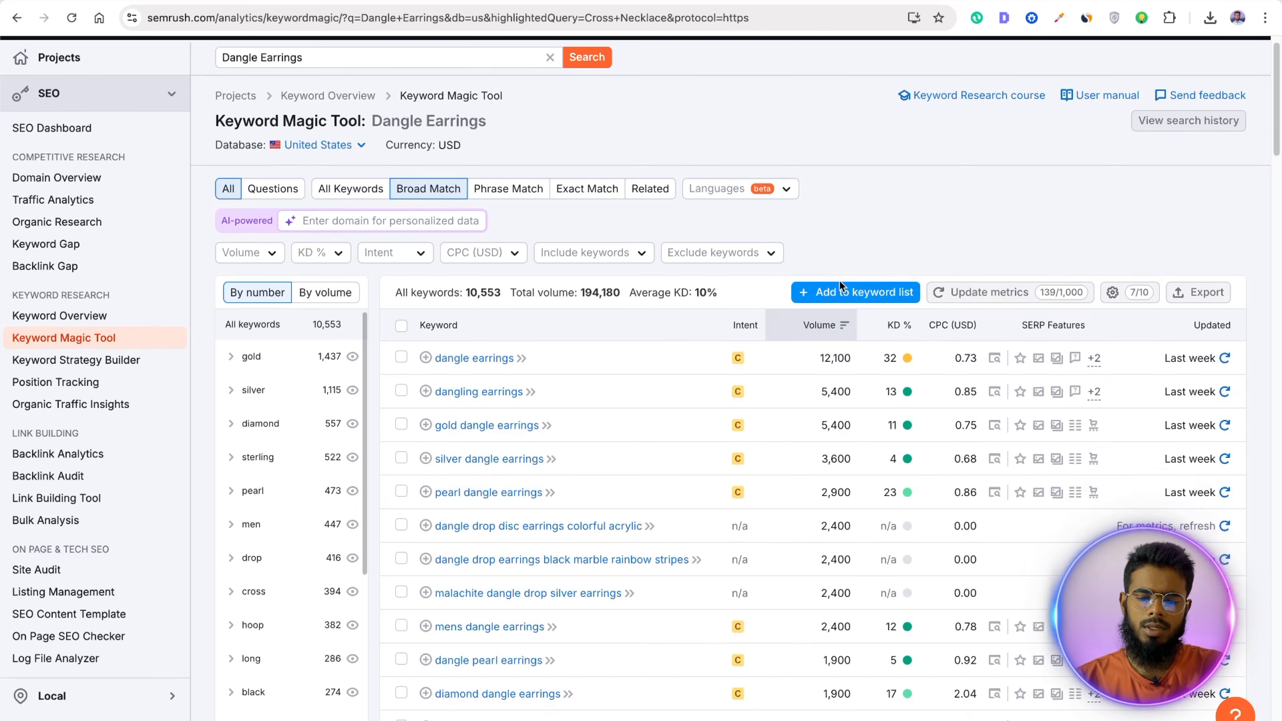
pyautogui.scroll(-1, 842, 293)
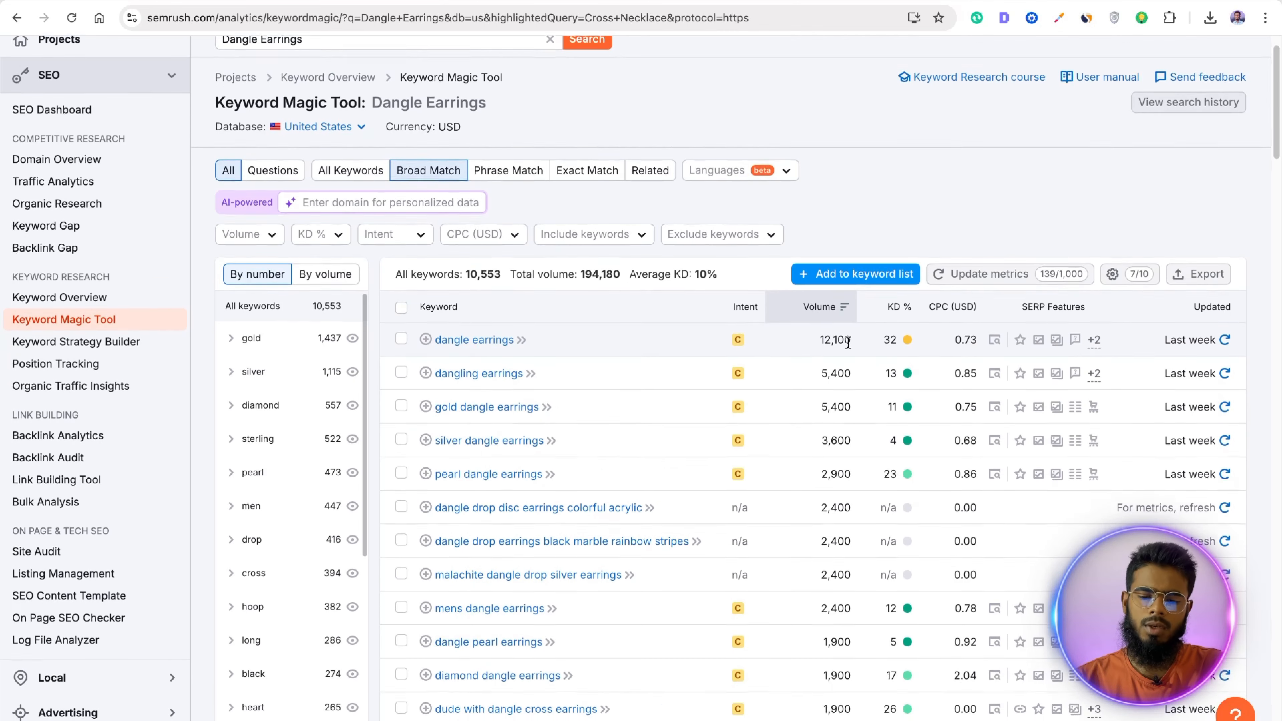
pyautogui.scroll(-1, 841, 339)
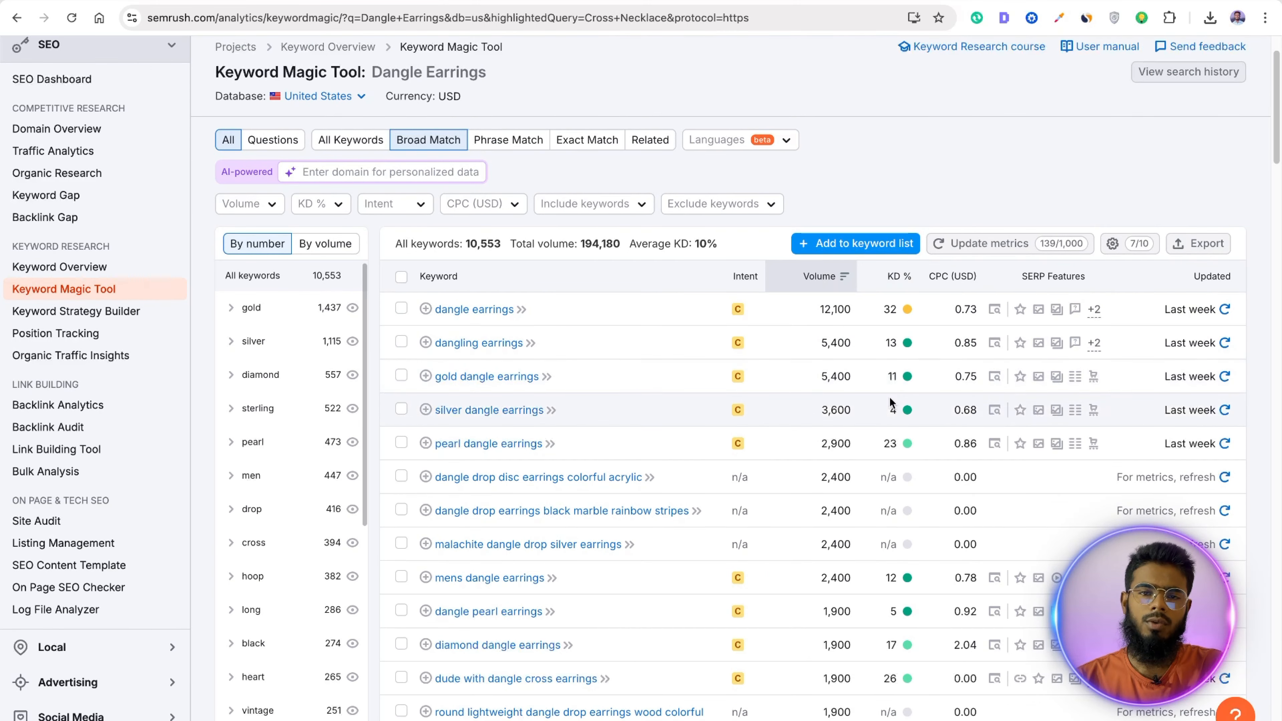
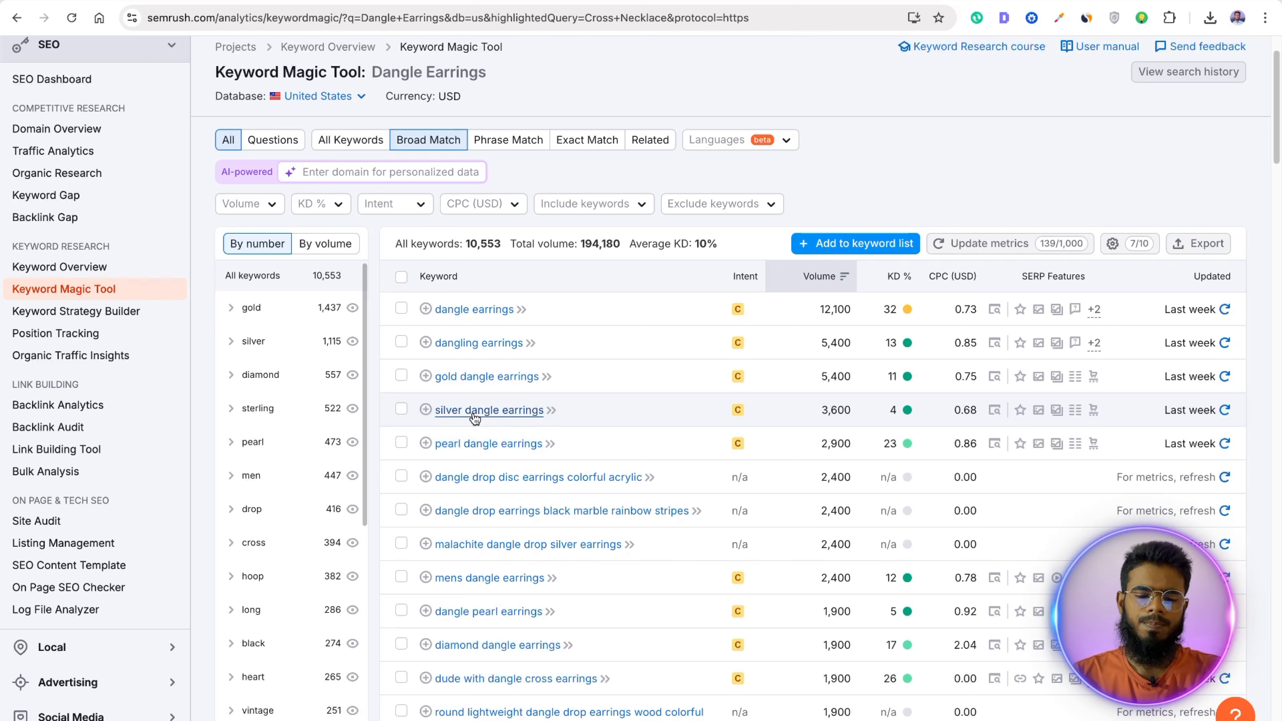
pyautogui.scroll(-1, 454, 328)
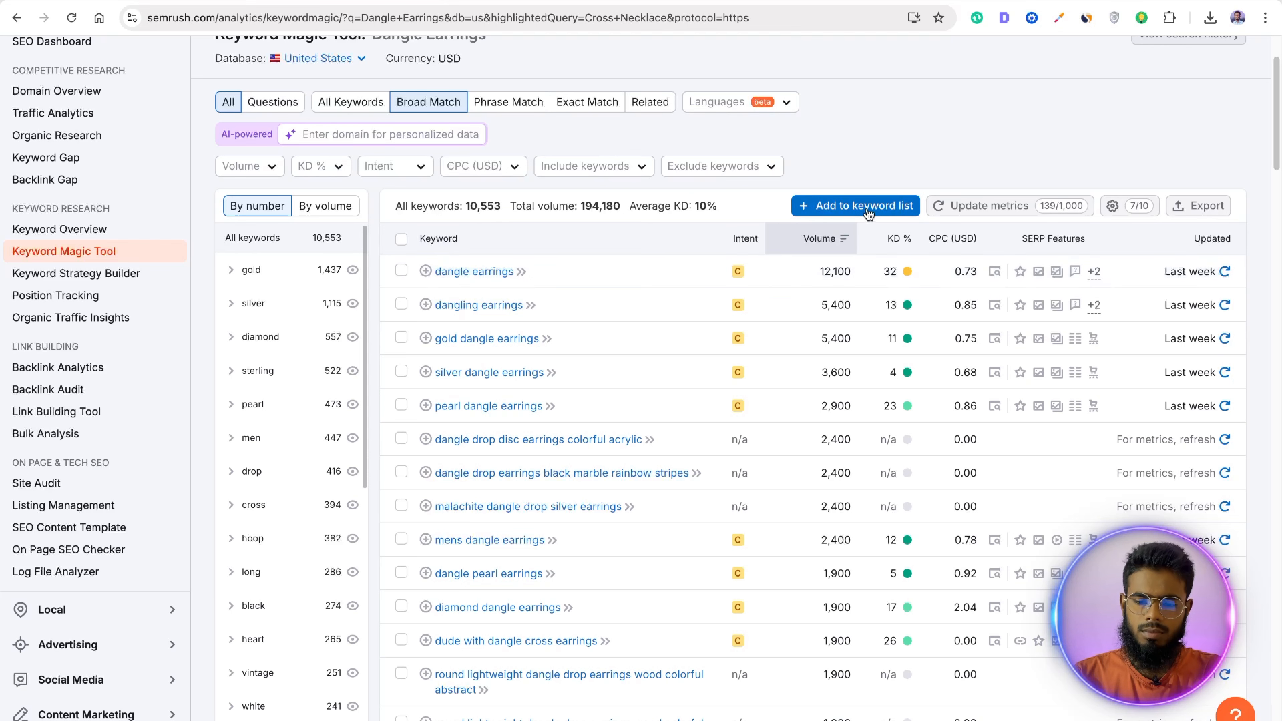
# Step: Create a new empty keyword list named "Dangle Earrings"
pyautogui.click(867, 211)
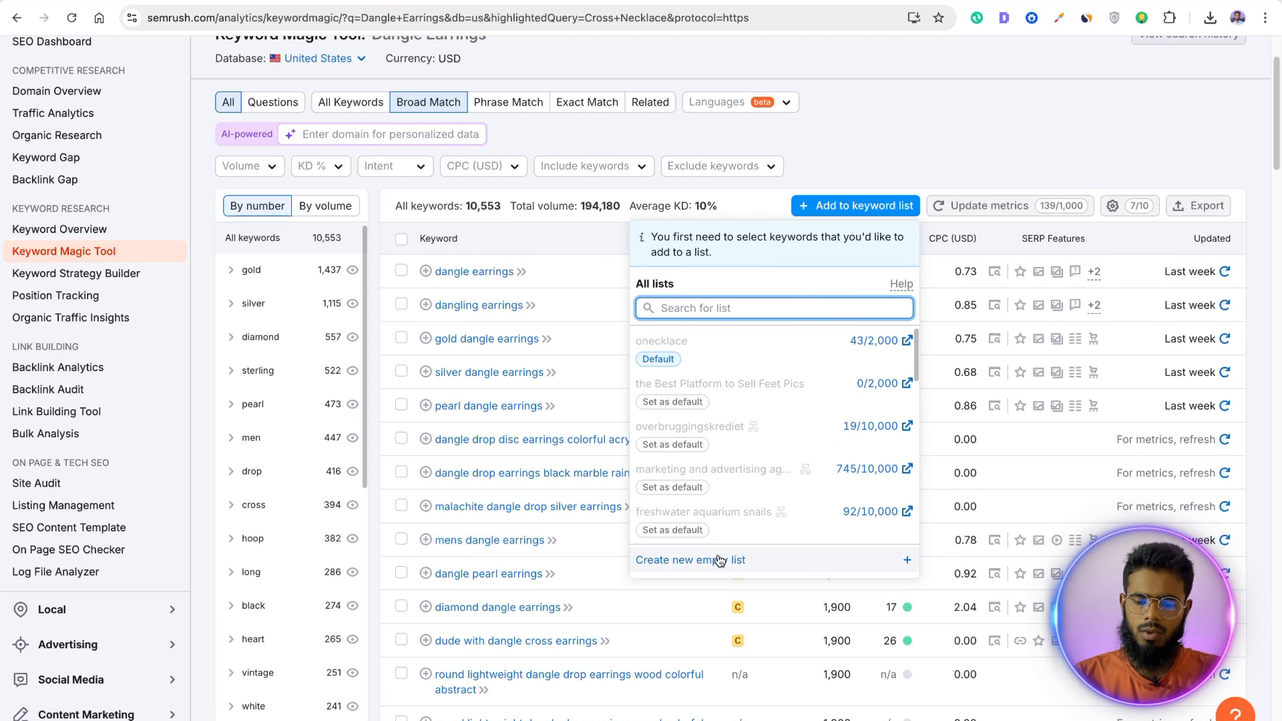
pyautogui.click(719, 560)
pyautogui.write('Dangle Earrings')
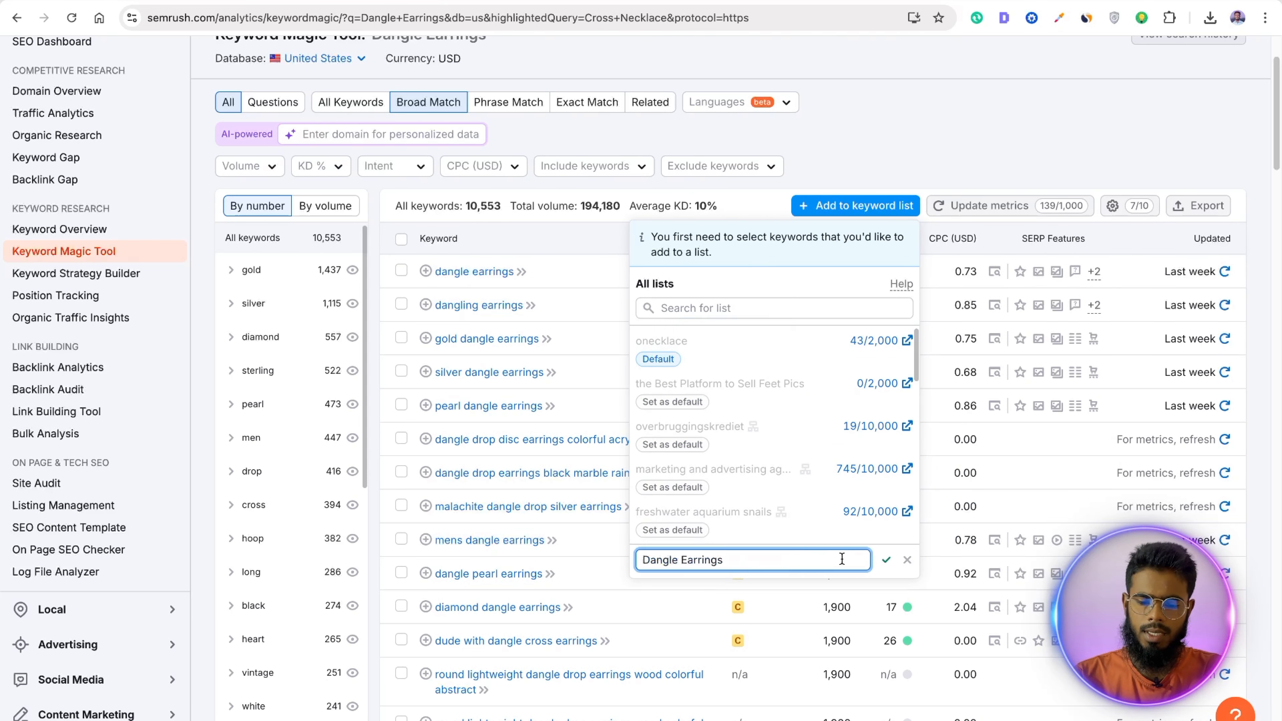
pyautogui.press('Return')
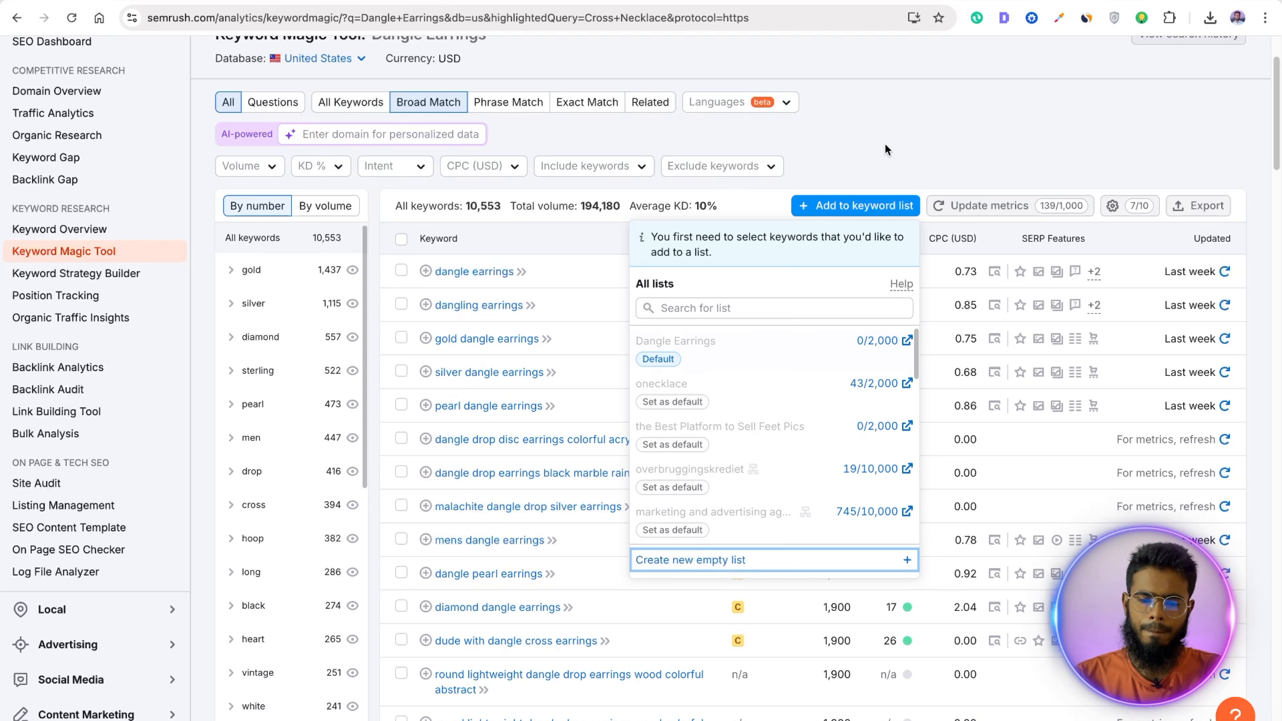
pyautogui.click(883, 144)
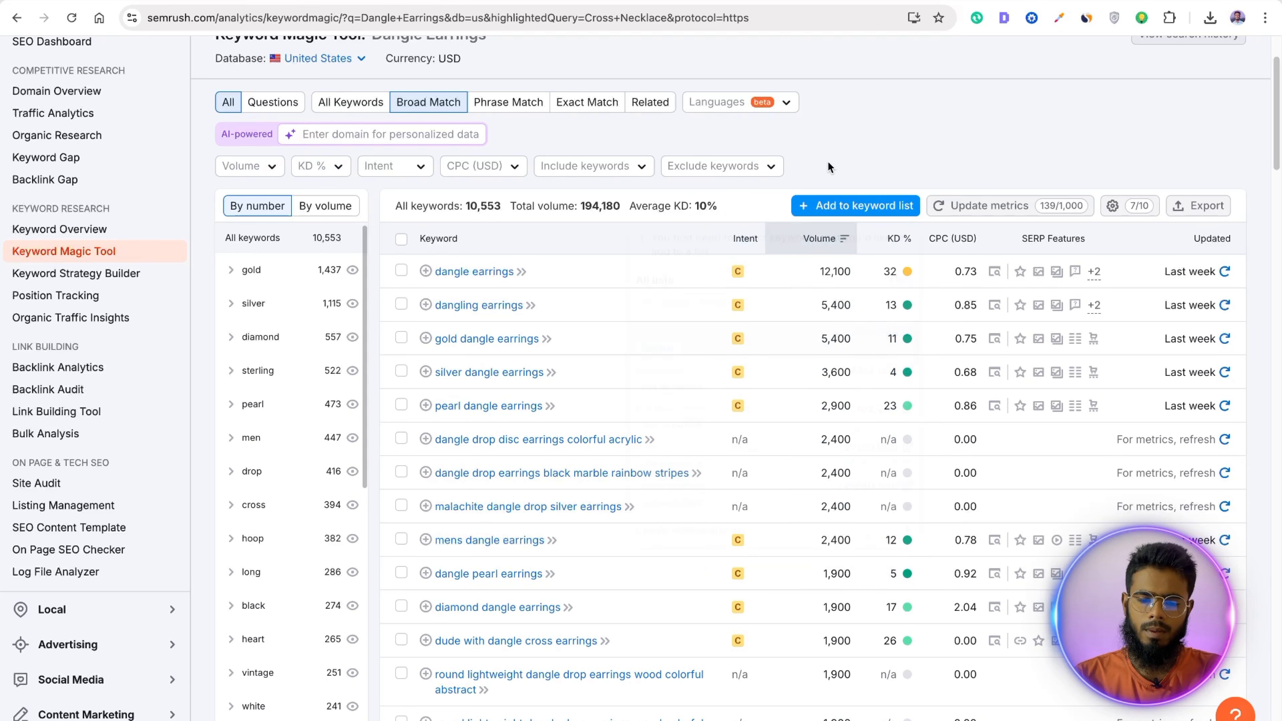
# Step: Add the keywords dangle earrings, dangling earrings, gold dangle earrings, silver dangle earrings and pearl dangle earrings to the Dangle Earrings list
pyautogui.click(425, 272)
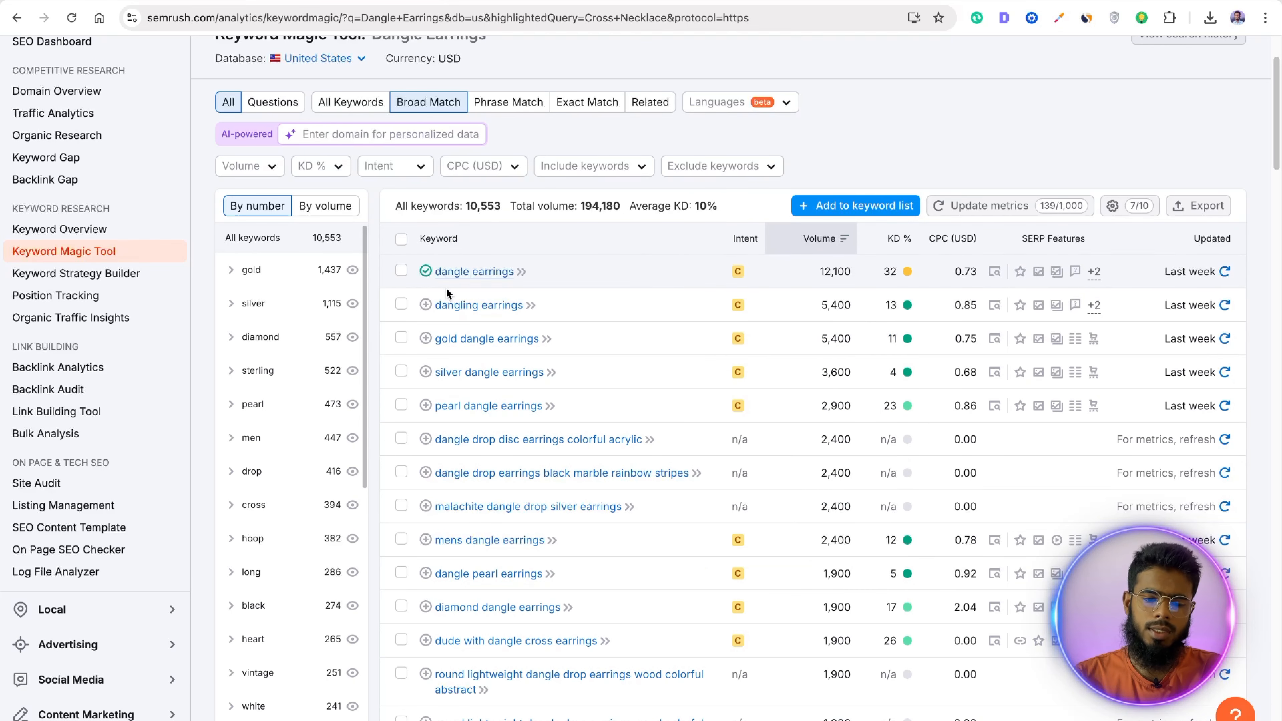
pyautogui.click(426, 305)
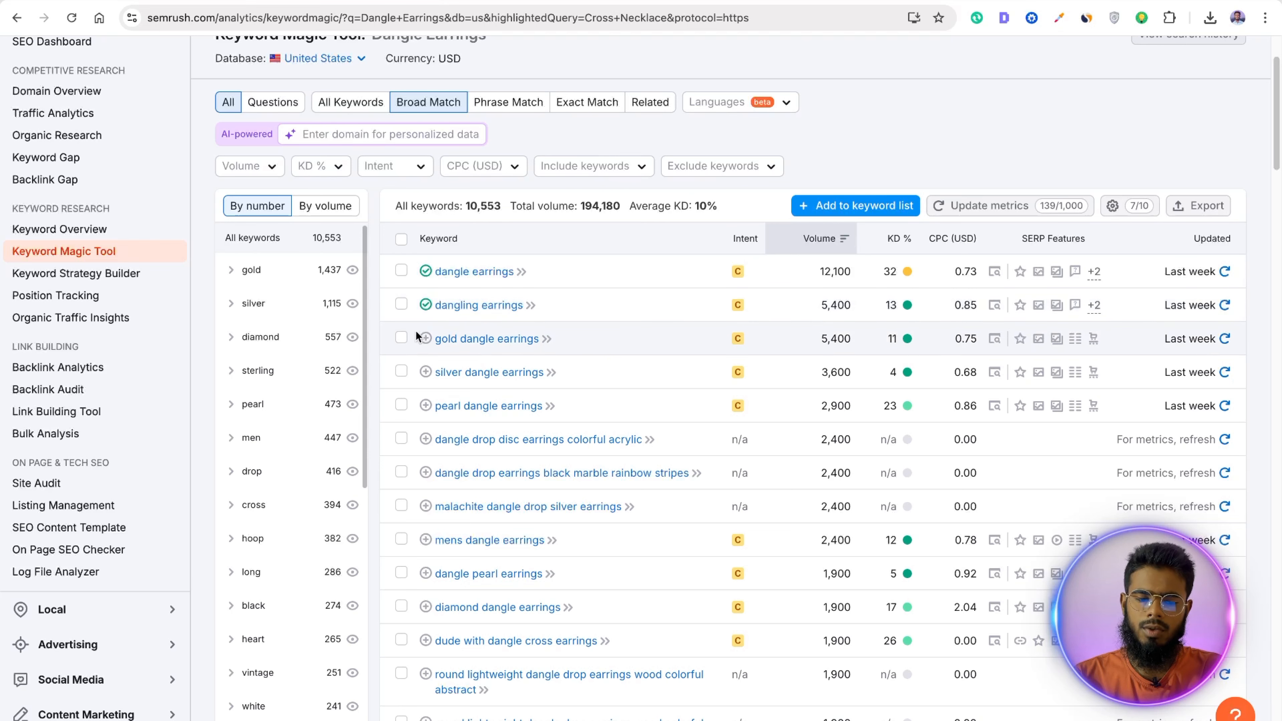
pyautogui.click(426, 338)
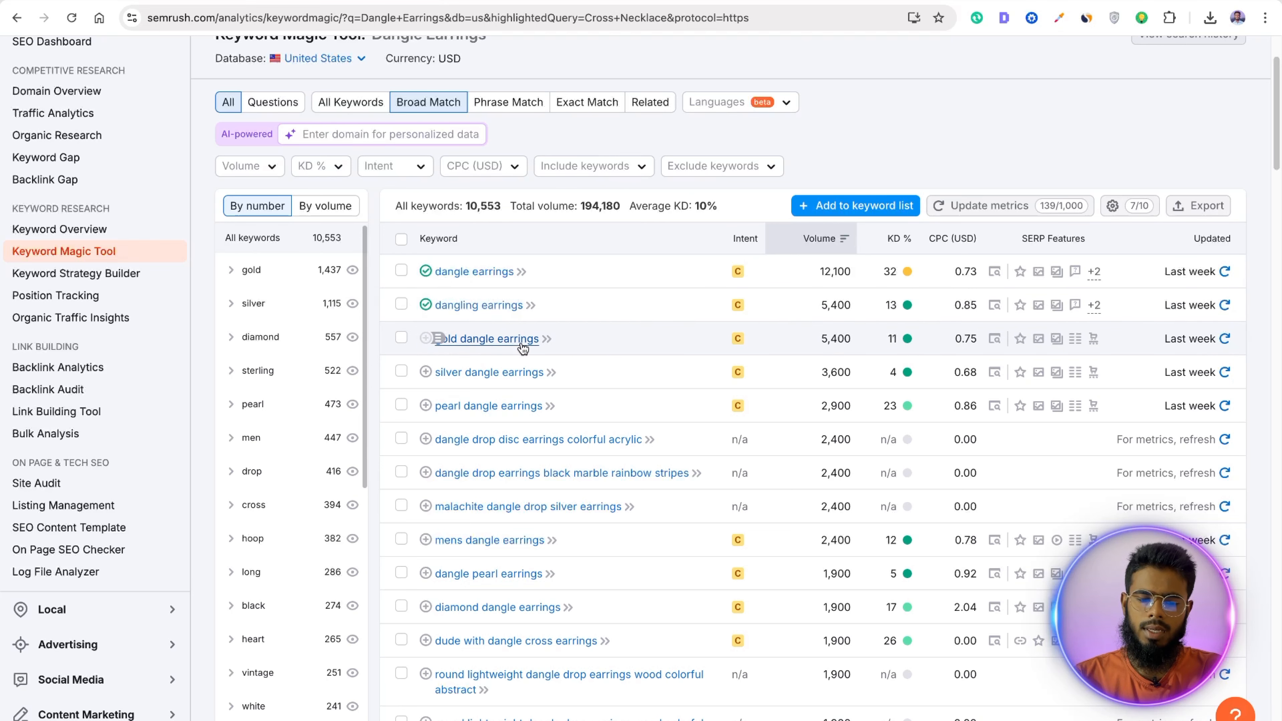
pyautogui.click(426, 372)
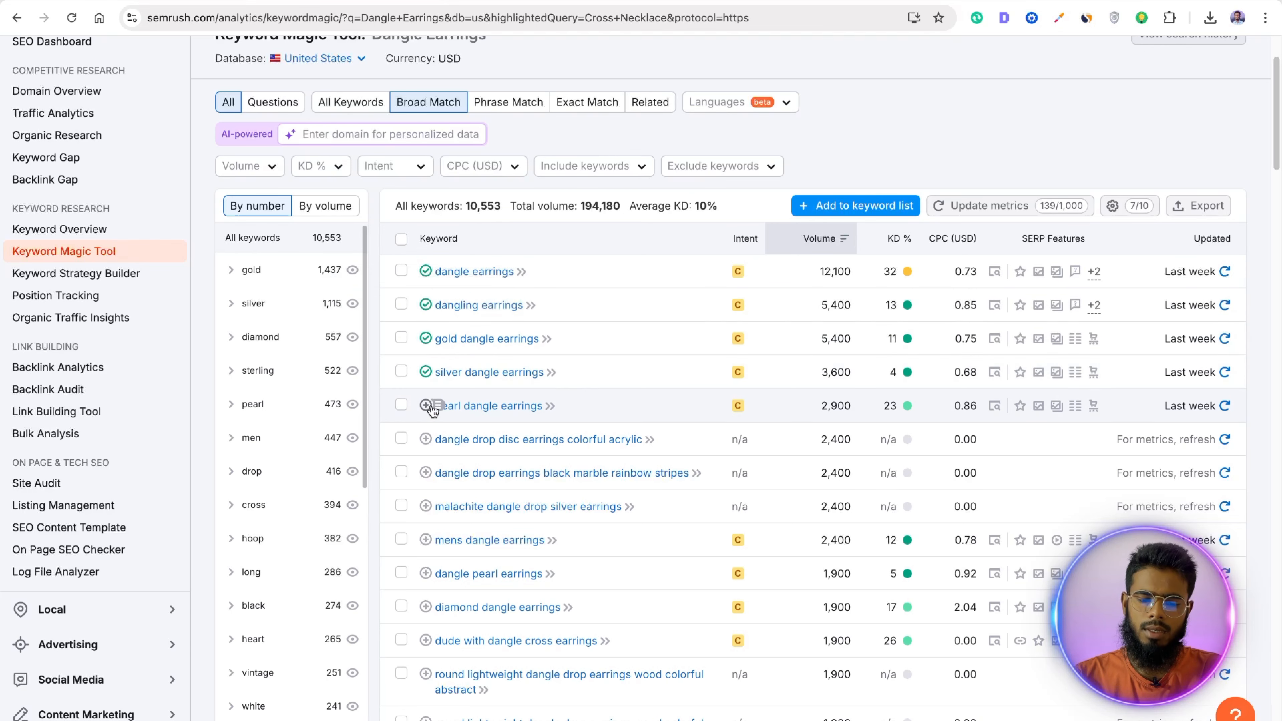
pyautogui.scroll(-1, 571, 413)
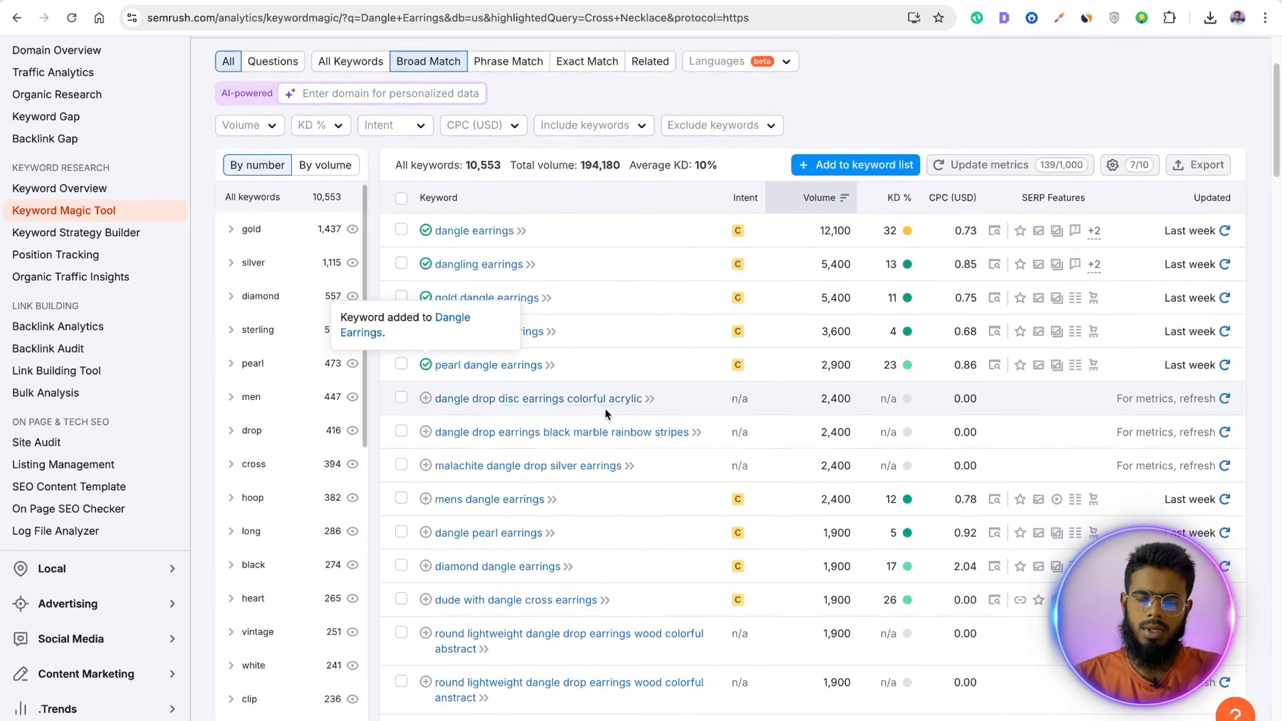
pyautogui.scroll(-1, 606, 410)
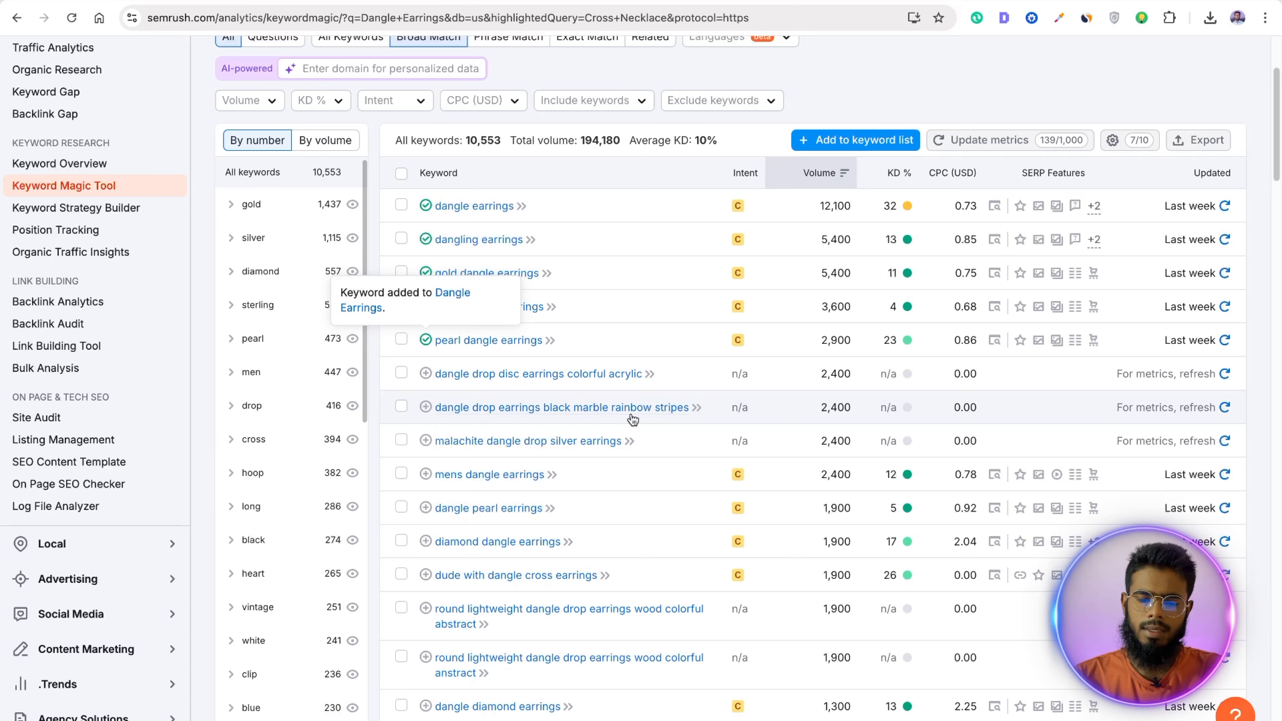
pyautogui.scroll(-1, 651, 421)
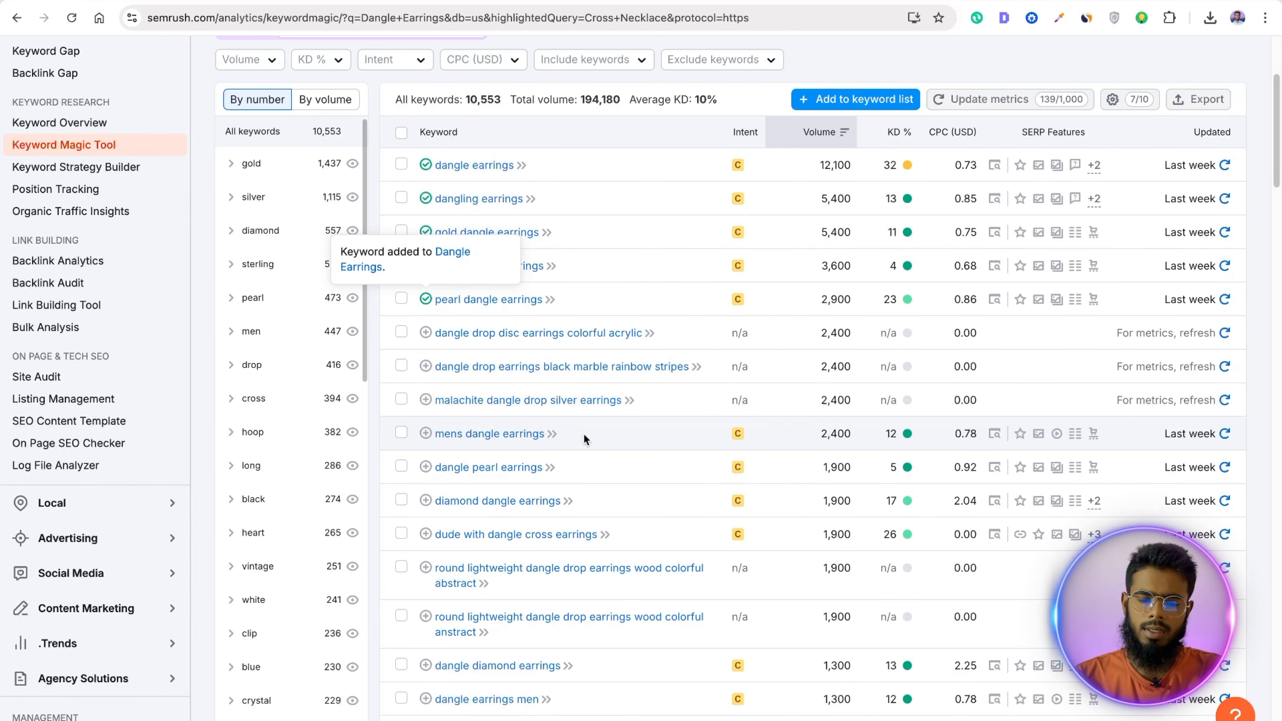
# Step: Switch to the Onecklace Dangle Earrings page, search it for "men" and highlight the description sentence mentioning men and women
pyautogui.click(216, 1)
pyautogui.press('super+f')
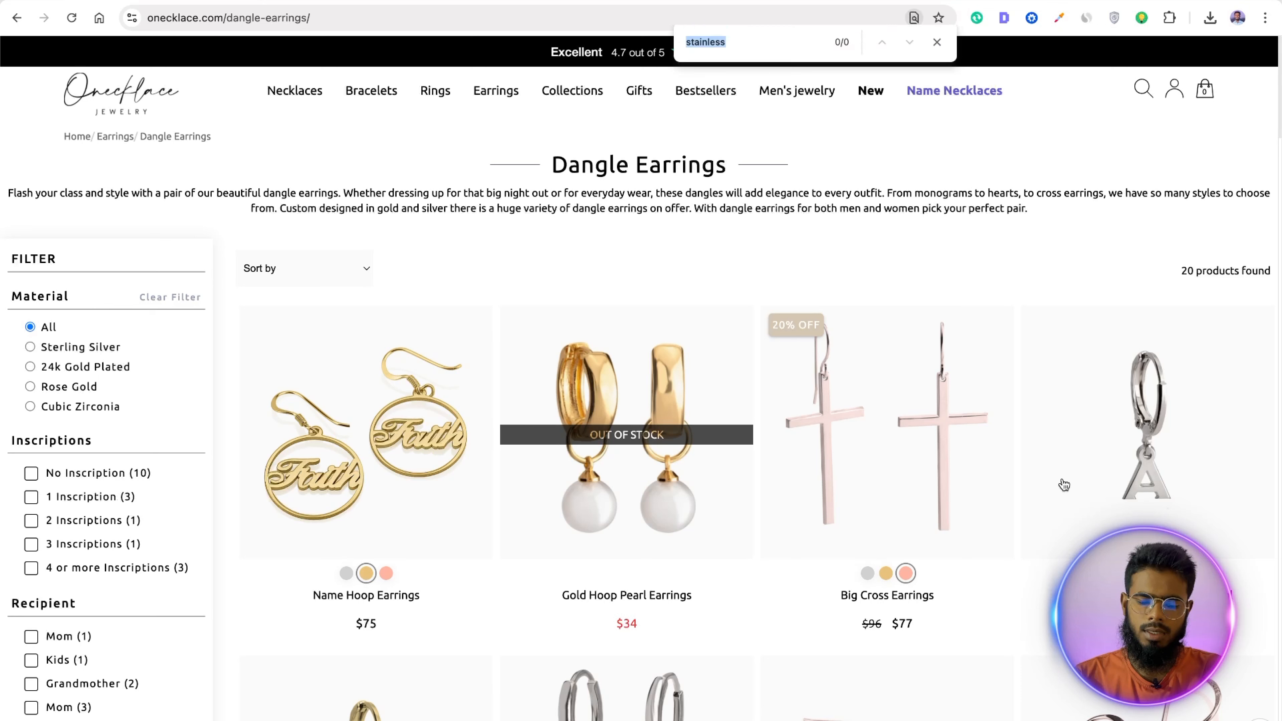
pyautogui.write('men')
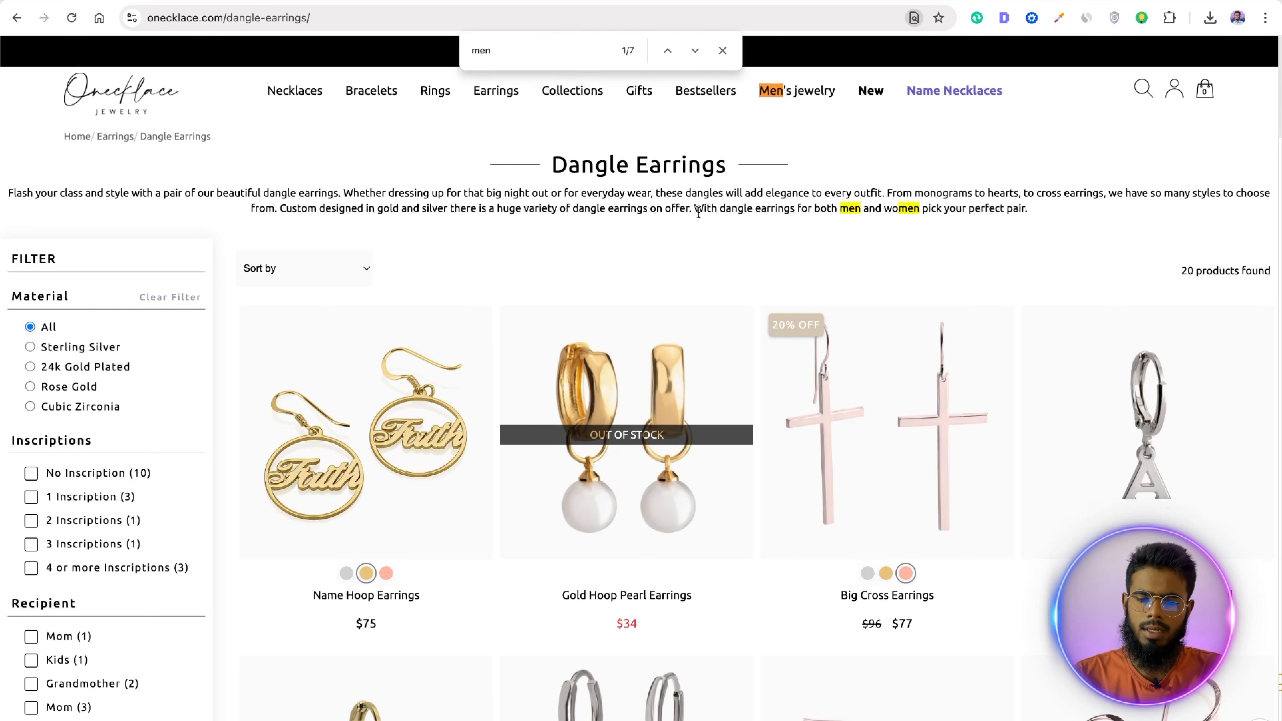
pyautogui.moveTo(693, 207); pyautogui.dragTo(1033, 214)
pyautogui.click(1060, 208)
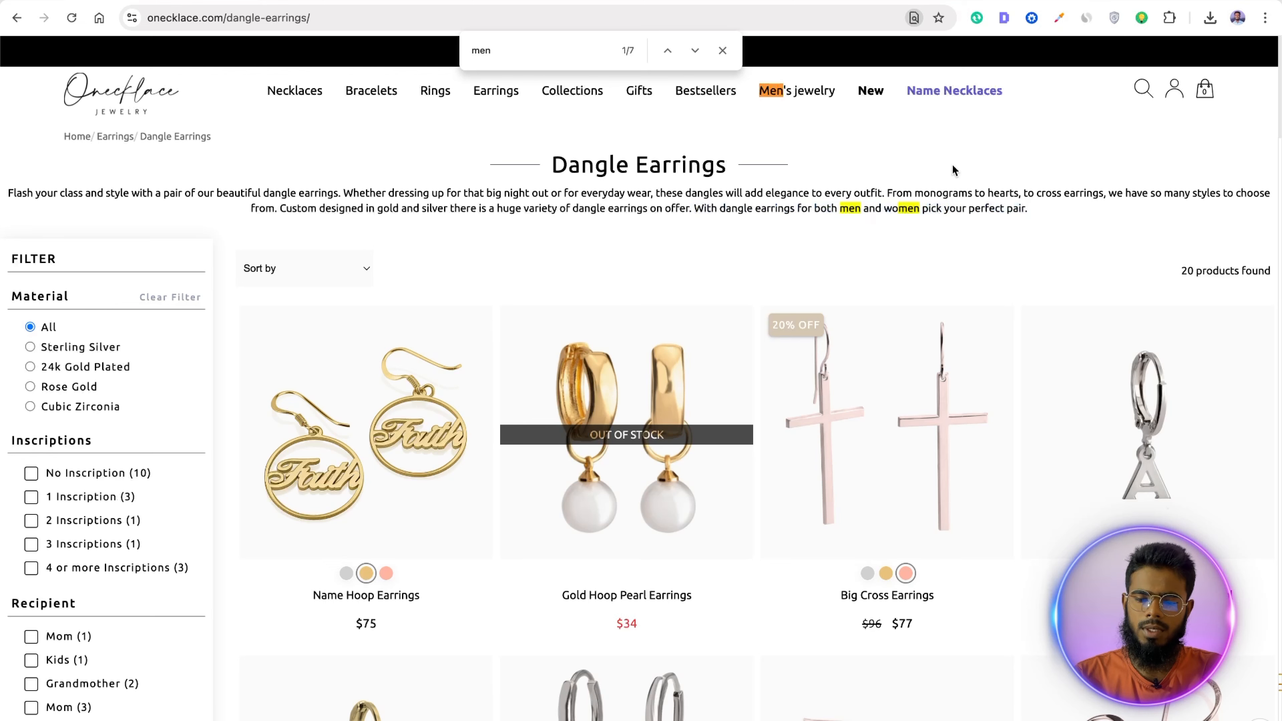
pyautogui.click(722, 51)
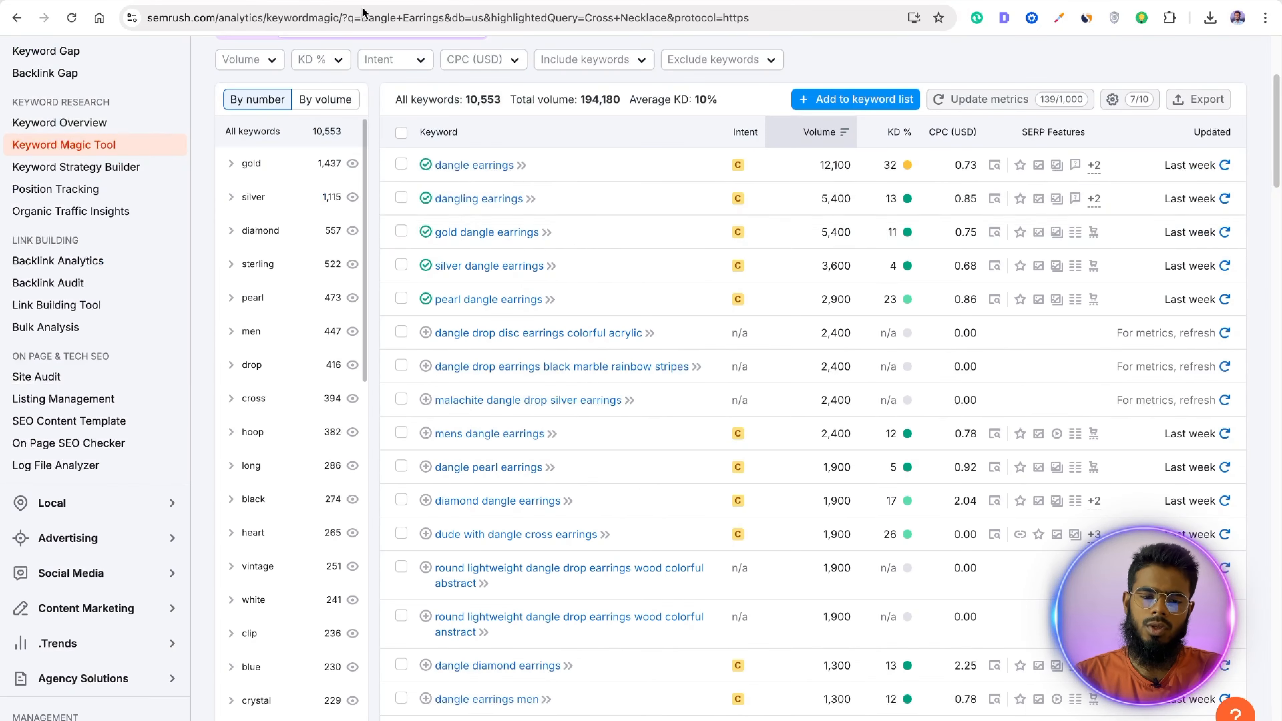
# Step: Add the keywords mens dangle earrings and dangle pearl earrings to the Dangle Earrings list in Semrush
pyautogui.scroll(-1, 459, 433)
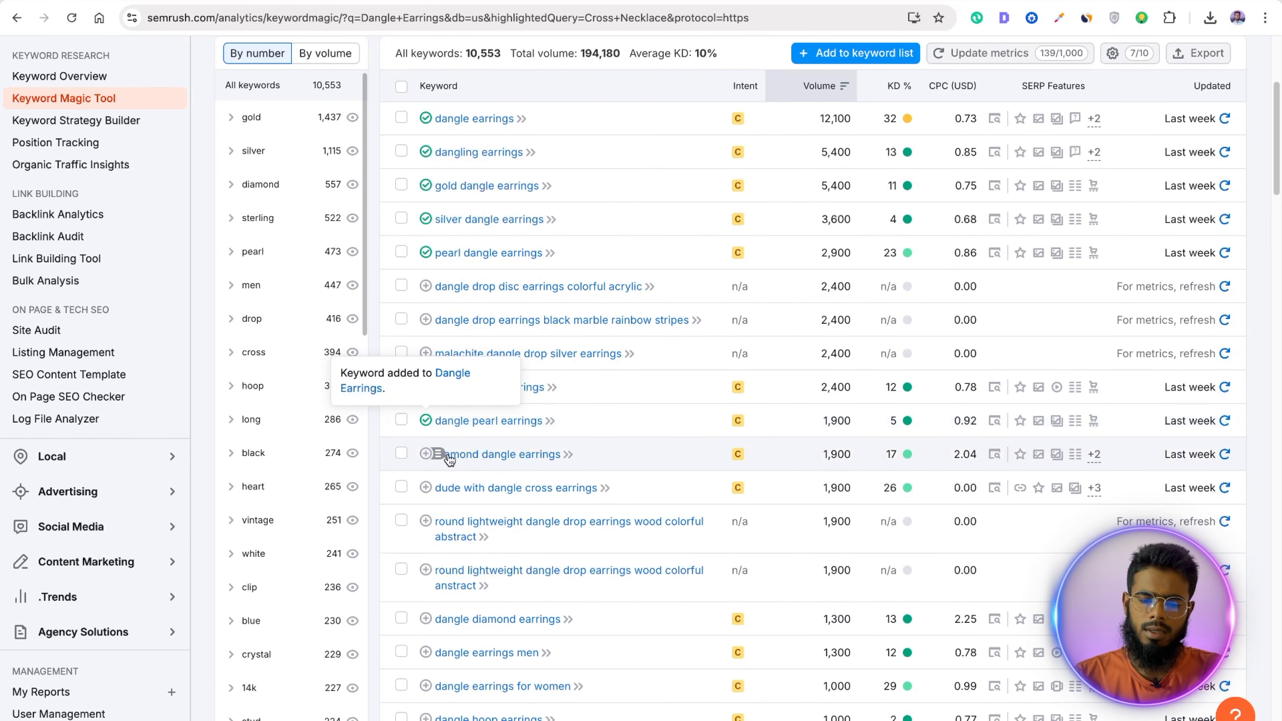
pyautogui.scroll(-1, 471, 459)
# Step: Search the Onecklace Dangle Earrings page for "daimond" to check for diamond products
pyautogui.click(175, 1)
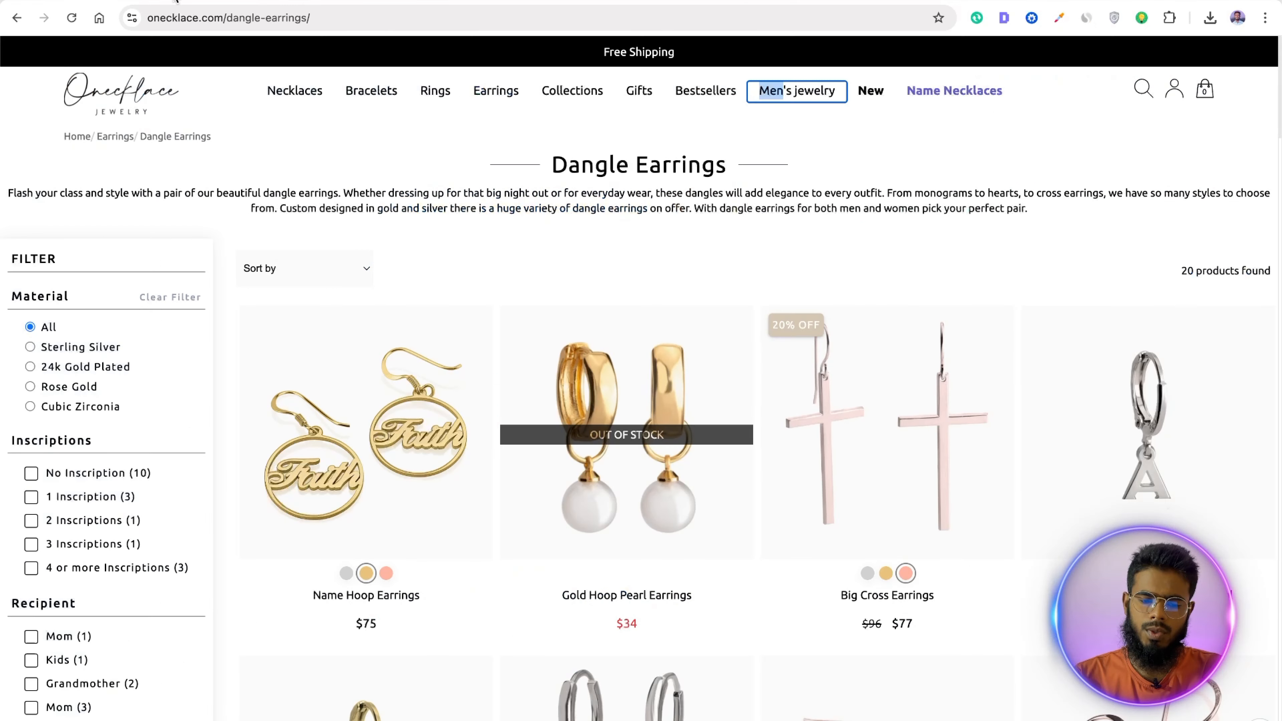
pyautogui.press('super+f')
pyautogui.write('dai')
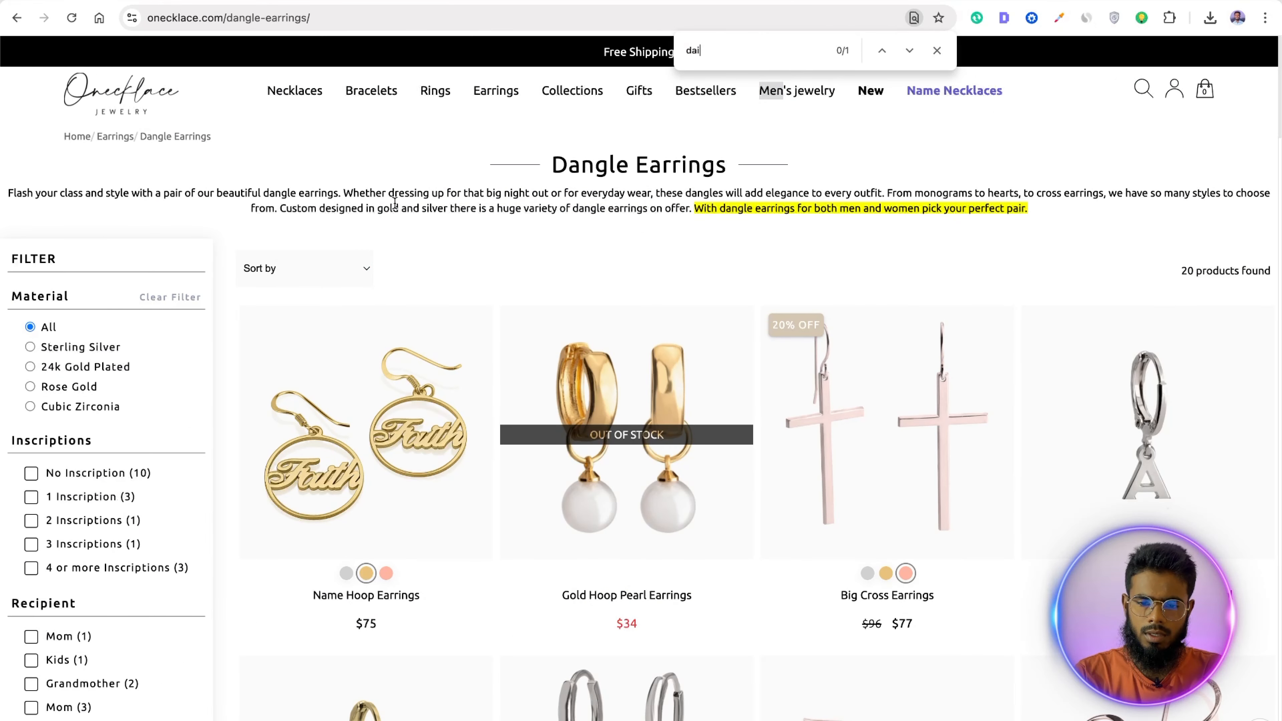
pyautogui.write('mond')
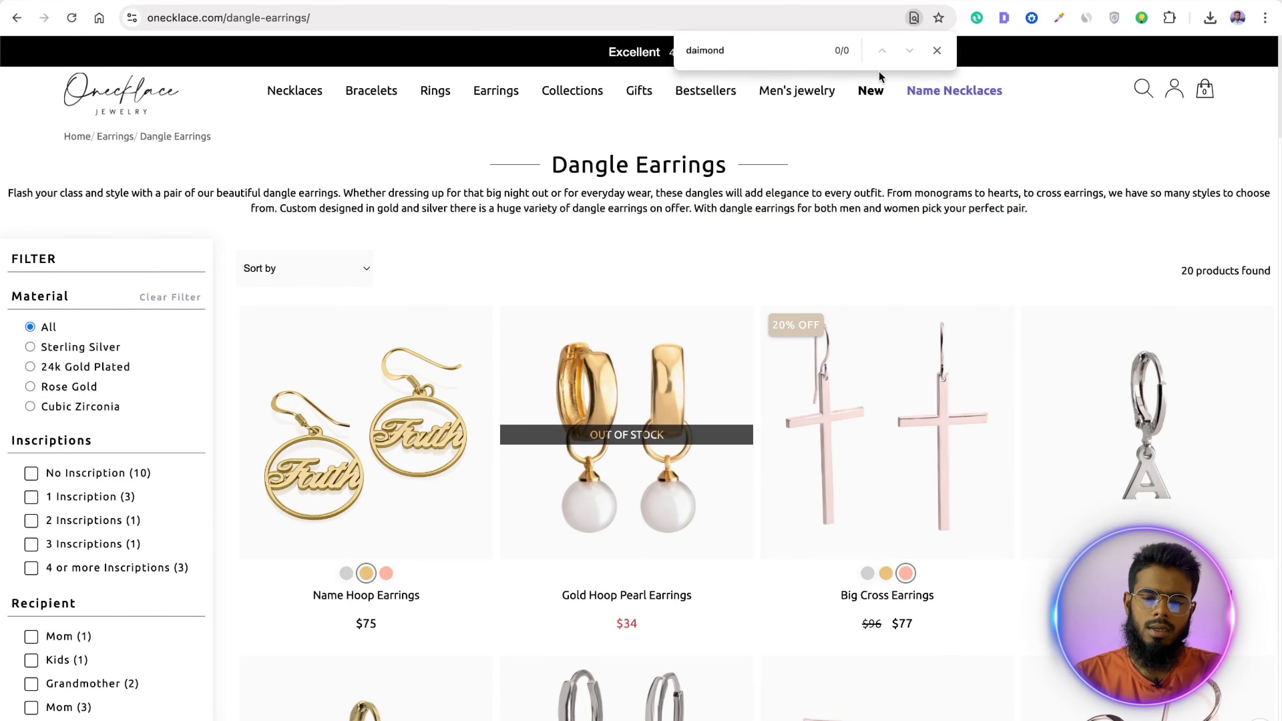
pyautogui.click(937, 51)
# Step: Return to the Semrush keyword results and copy the keyword "dude with dangle cross earrings"
pyautogui.click(335, 1)
pyautogui.scroll(-3, 513, 405)
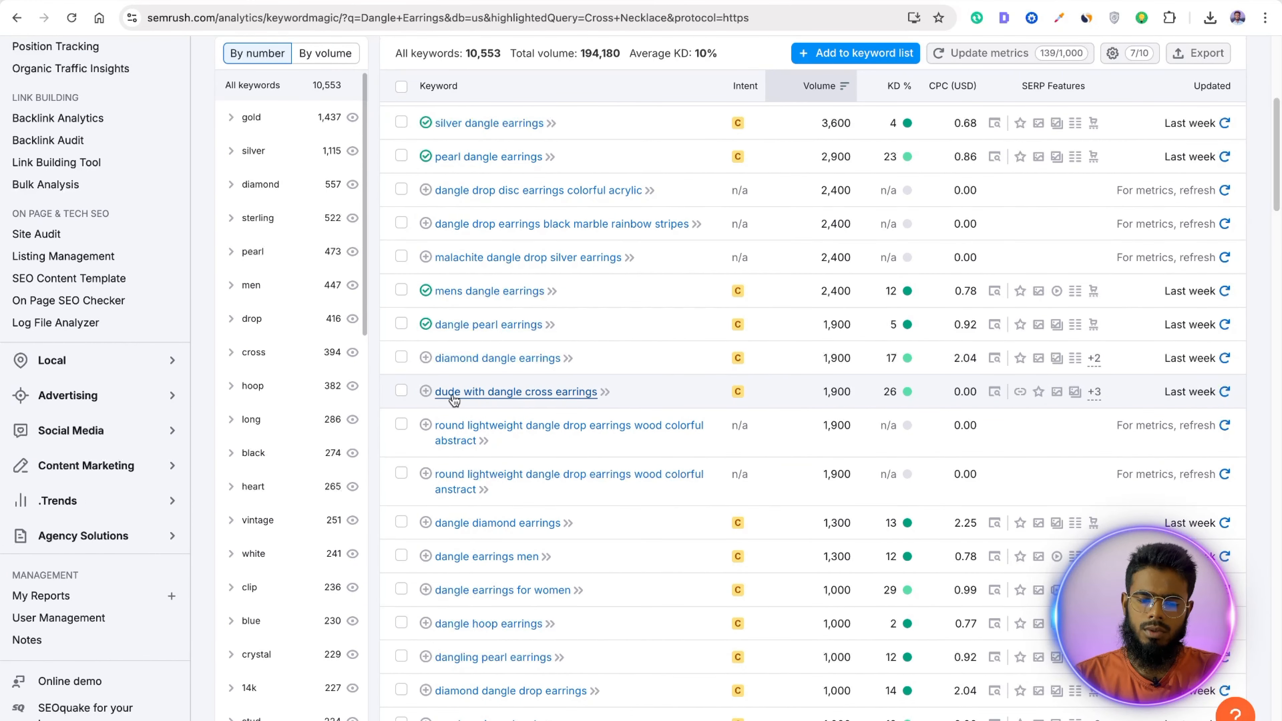
pyautogui.moveTo(697, 400); pyautogui.dragTo(667, 379)
pyautogui.press('super+c')
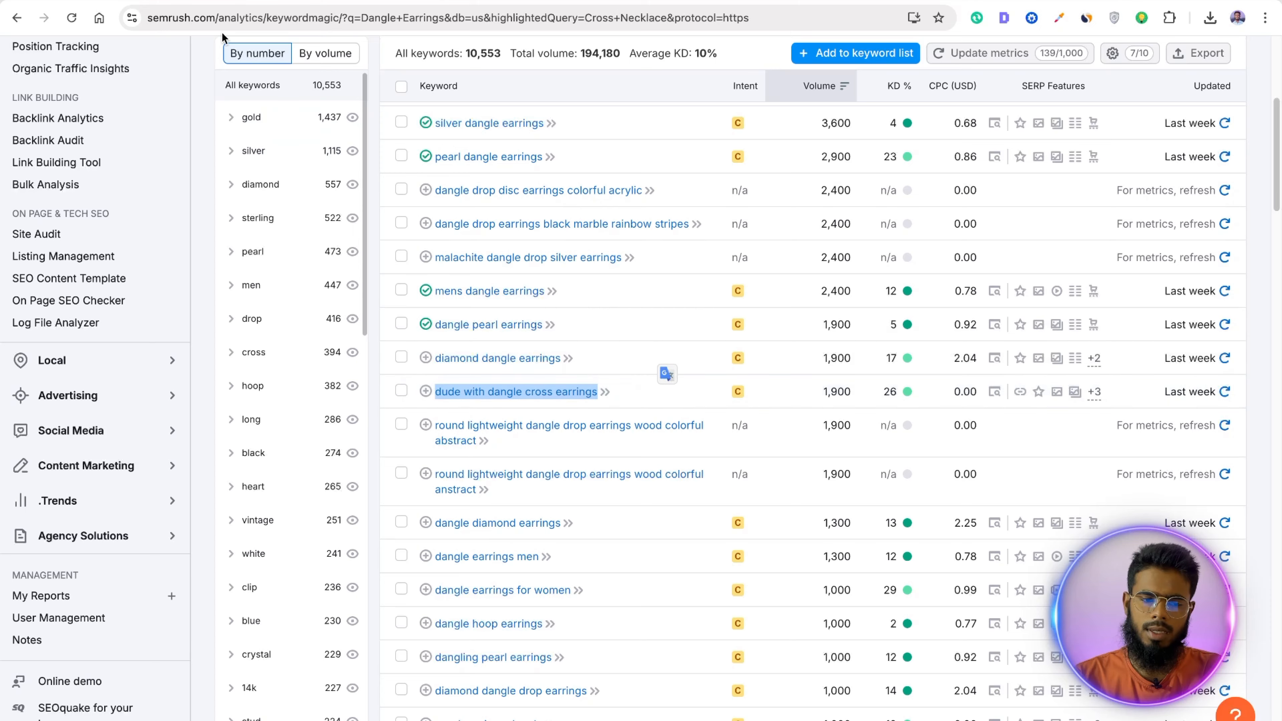
# Step: Search the Onecklace Dangle Earrings page for the copied "dude with dangle cross earrings" keyword
pyautogui.click(178, 1)
pyautogui.press('super+f')
pyautogui.press('super+v')
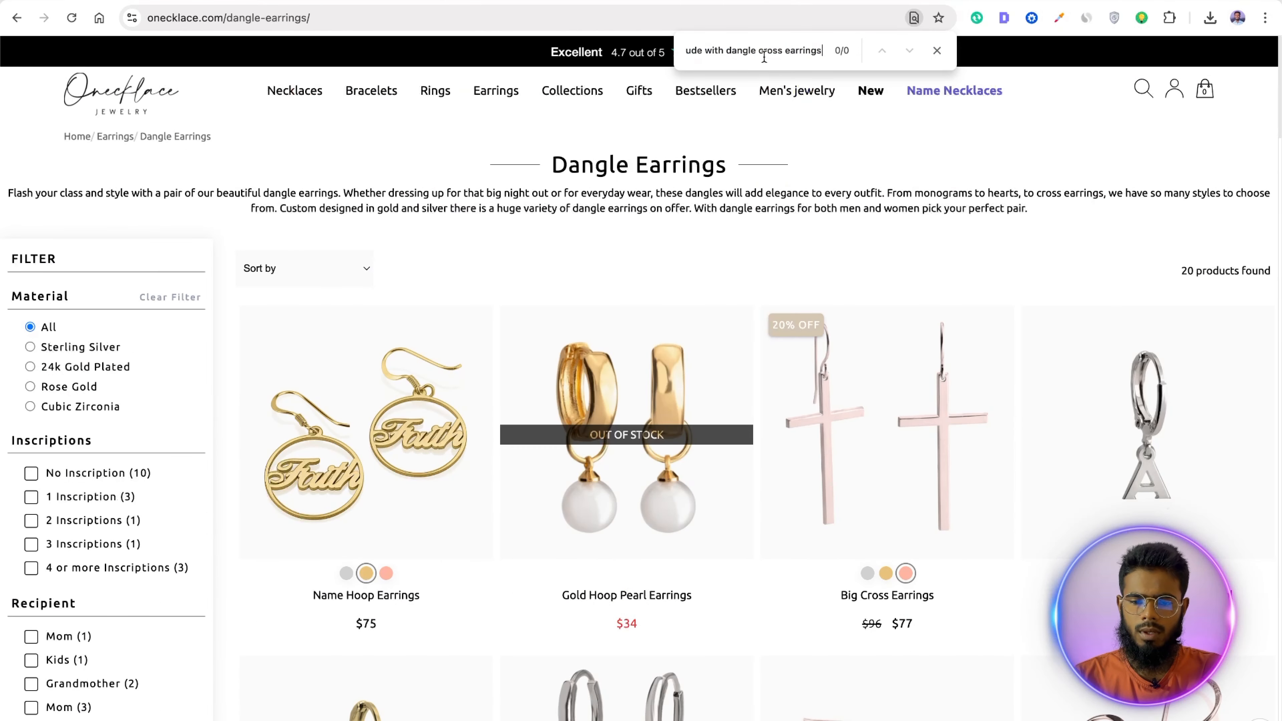
# Step: Shorten the search on the Onecklace Dangle Earrings page to "dude" and return to the Semrush keyword results
pyautogui.moveTo(711, 50); pyautogui.dragTo(1002, 60)
pyautogui.press('BackSpace')
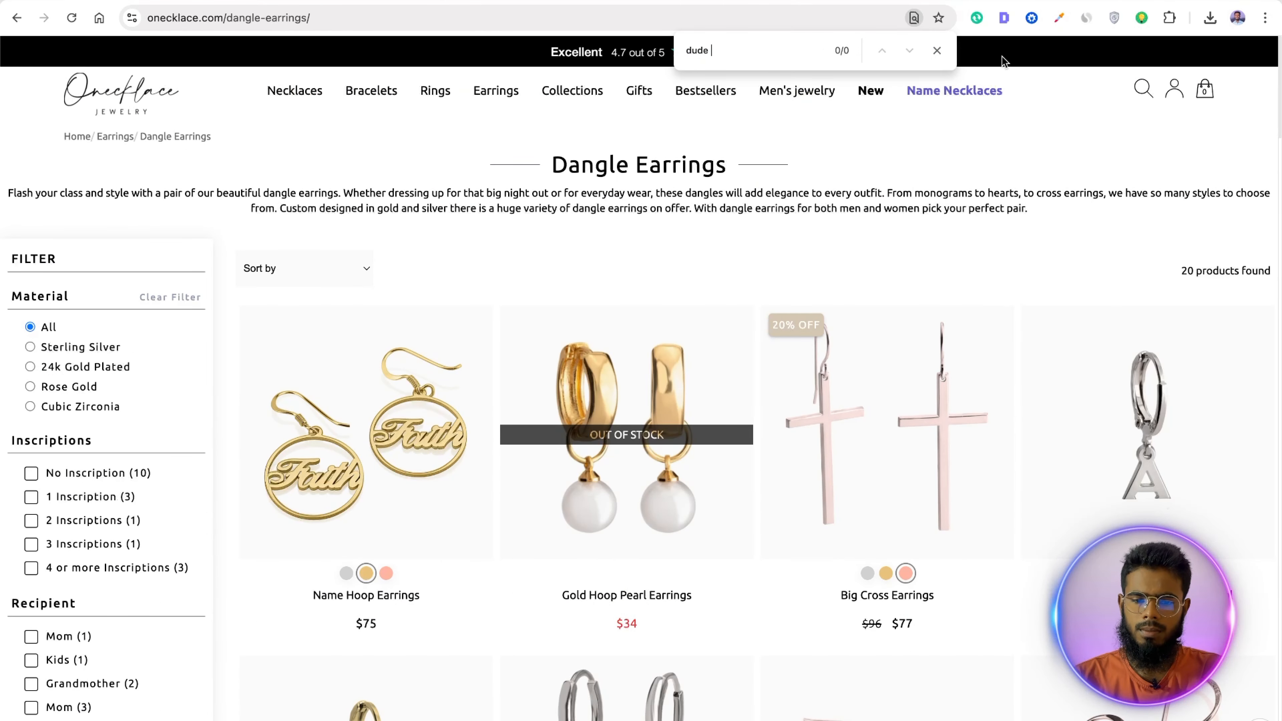
pyautogui.click(389, 1)
pyautogui.scroll(-1, 567, 458)
pyautogui.scroll(8, 806, 438)
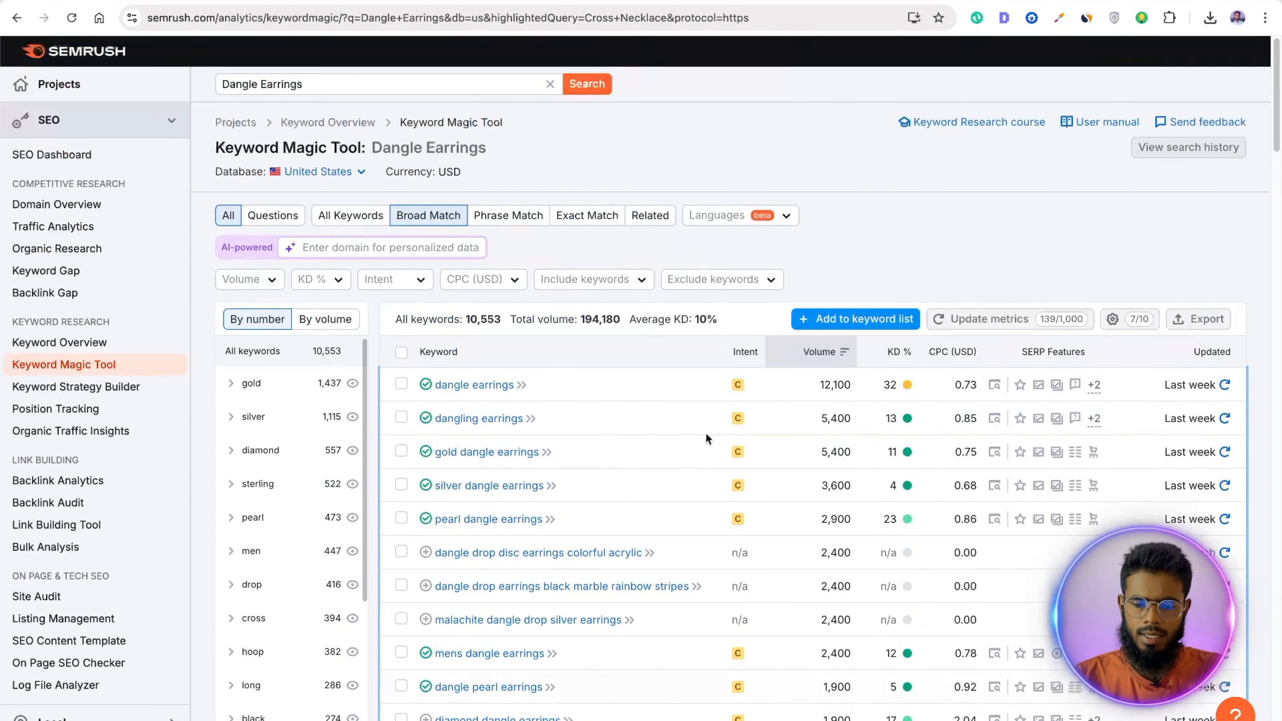
# Step: Filter the Dangle Earrings keyword results to a keyword difficulty of 0–20%
pyautogui.click(398, 281)
pyautogui.click(333, 279)
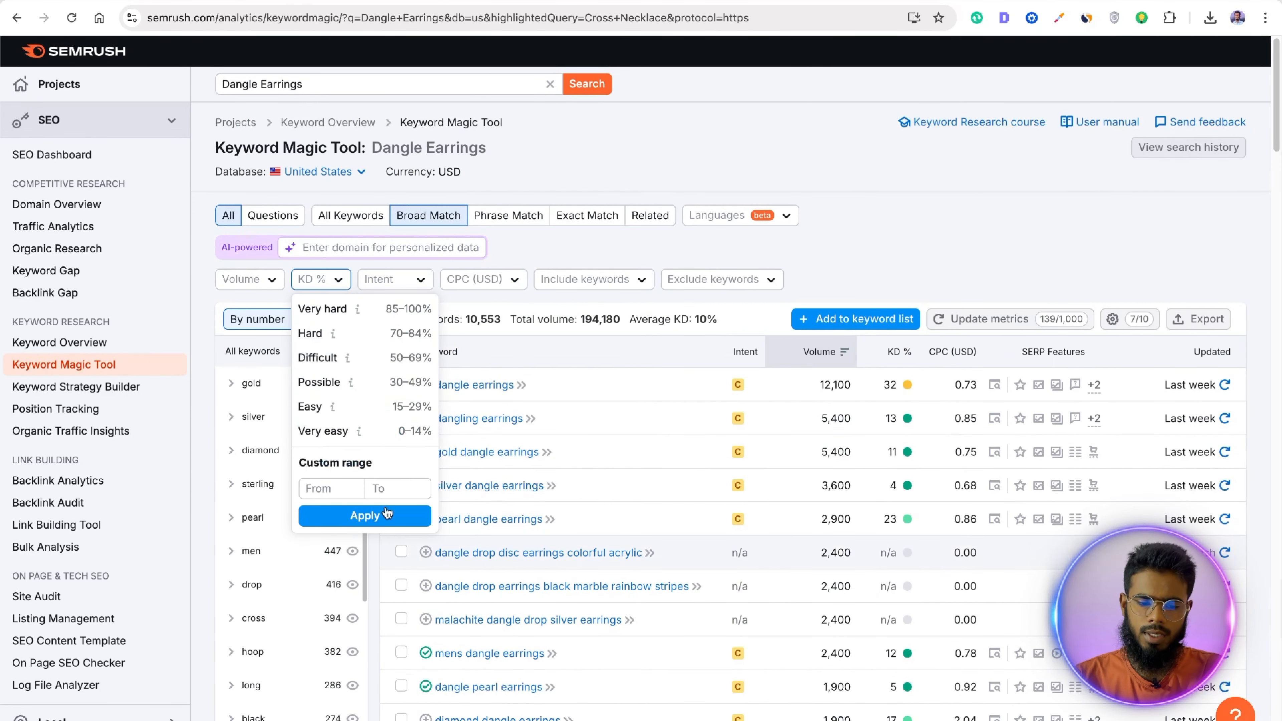
pyautogui.click(385, 482)
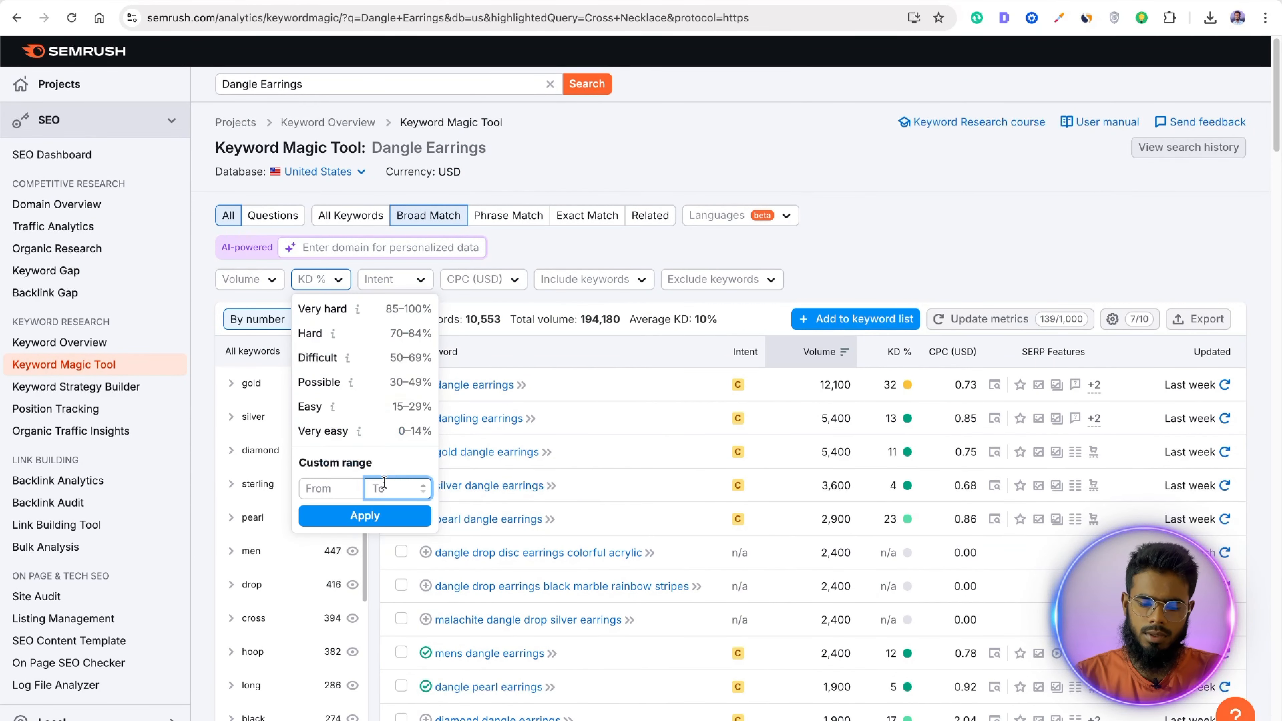
pyautogui.click(391, 512)
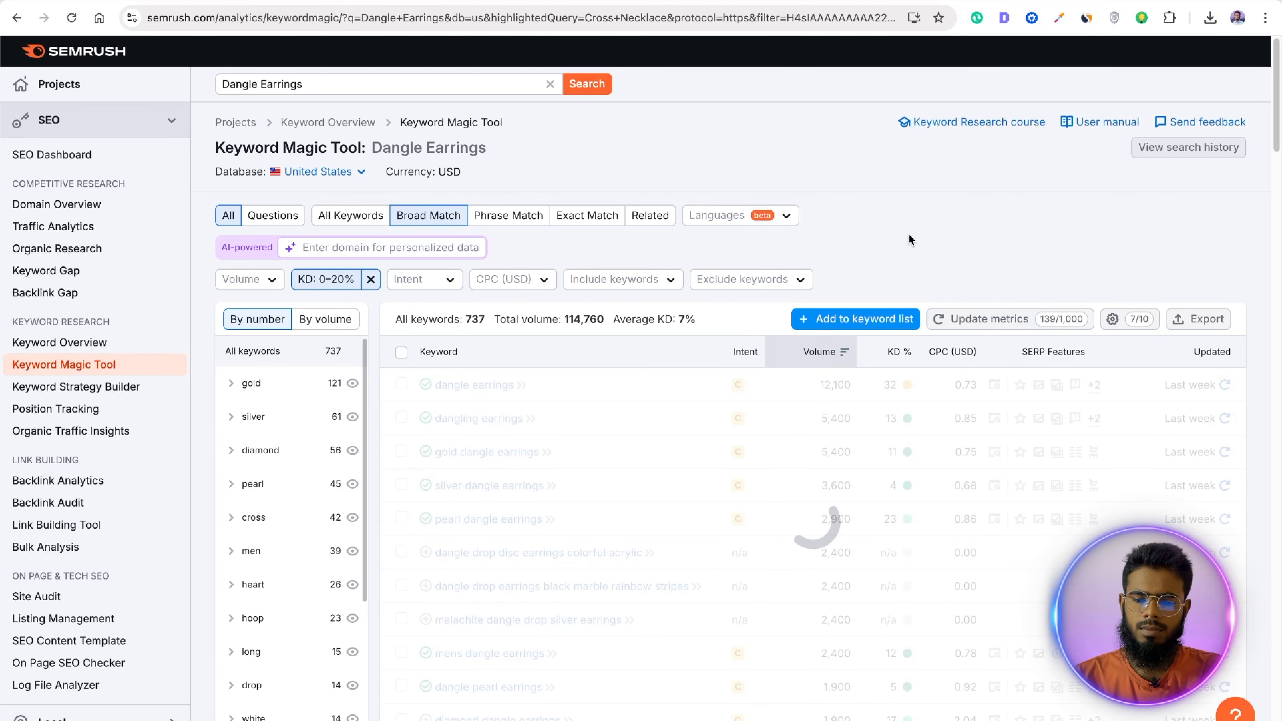
# Step: Add the keywords dangle earrings men, dangle hoop earrings and dangling pearl earrings to the keyword list
pyautogui.scroll(-1, 961, 266)
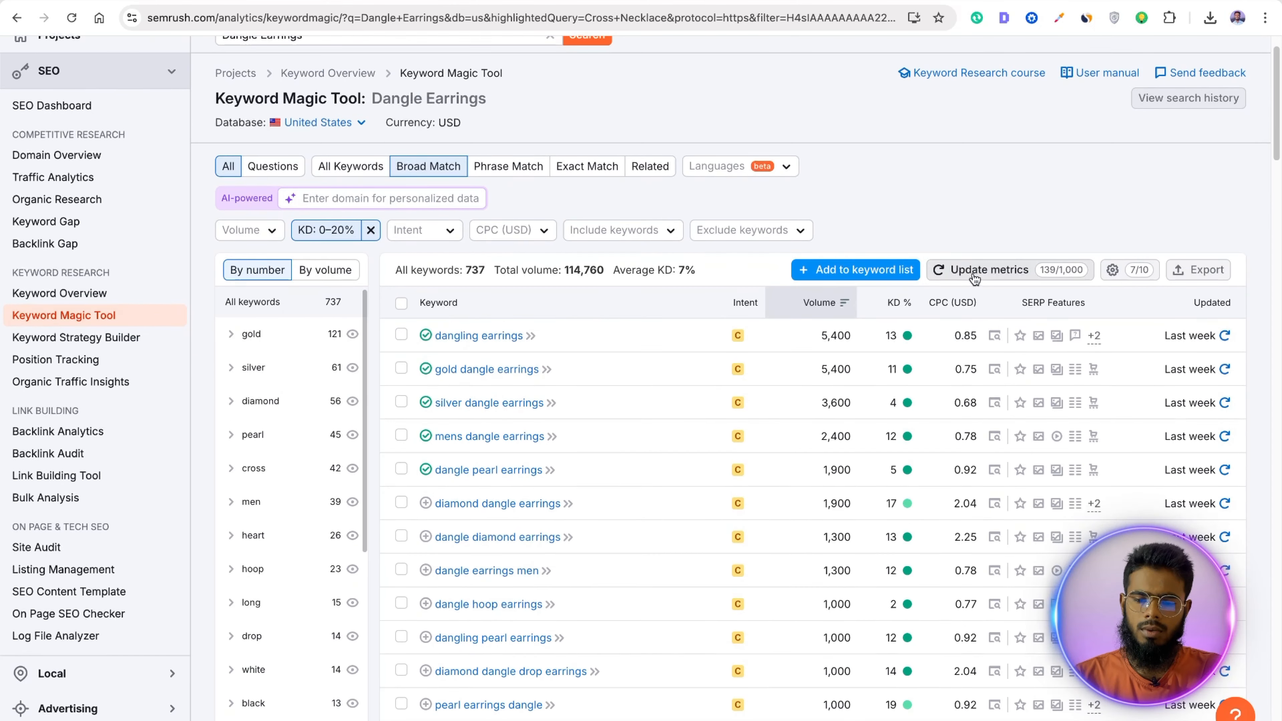
pyautogui.scroll(-4, 977, 231)
pyautogui.scroll(1, 616, 342)
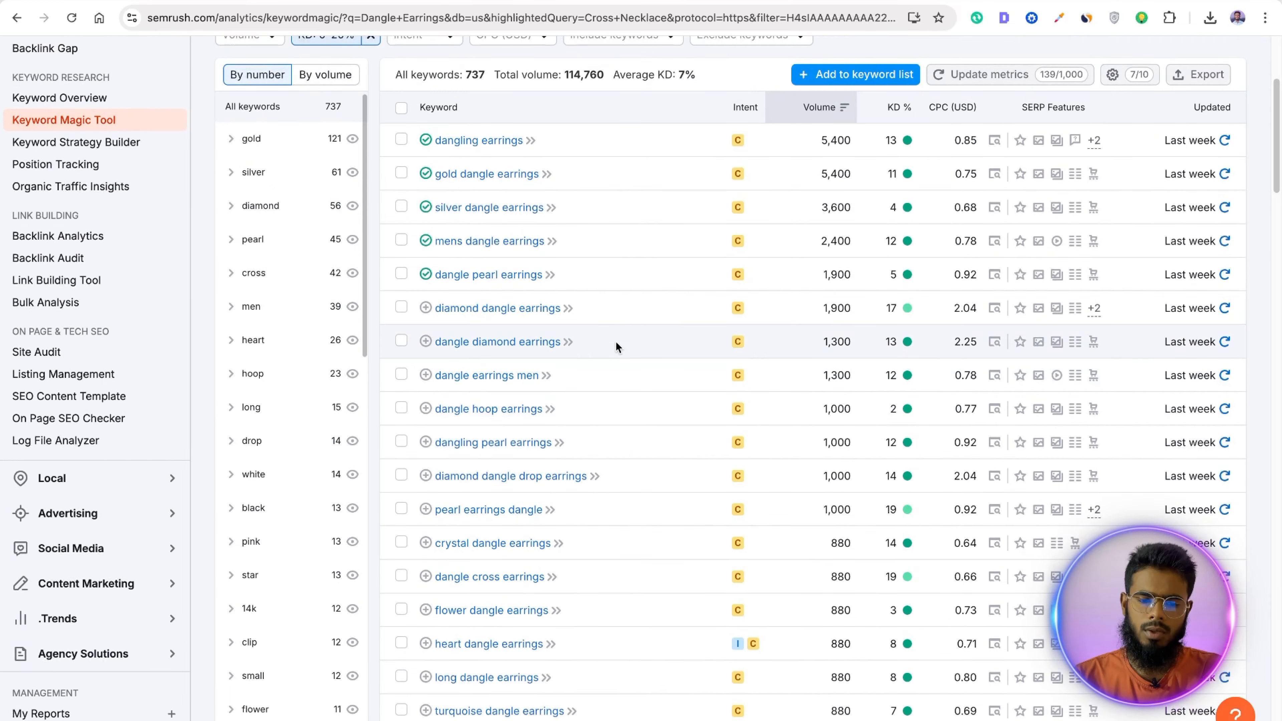
pyautogui.scroll(-1, 480, 374)
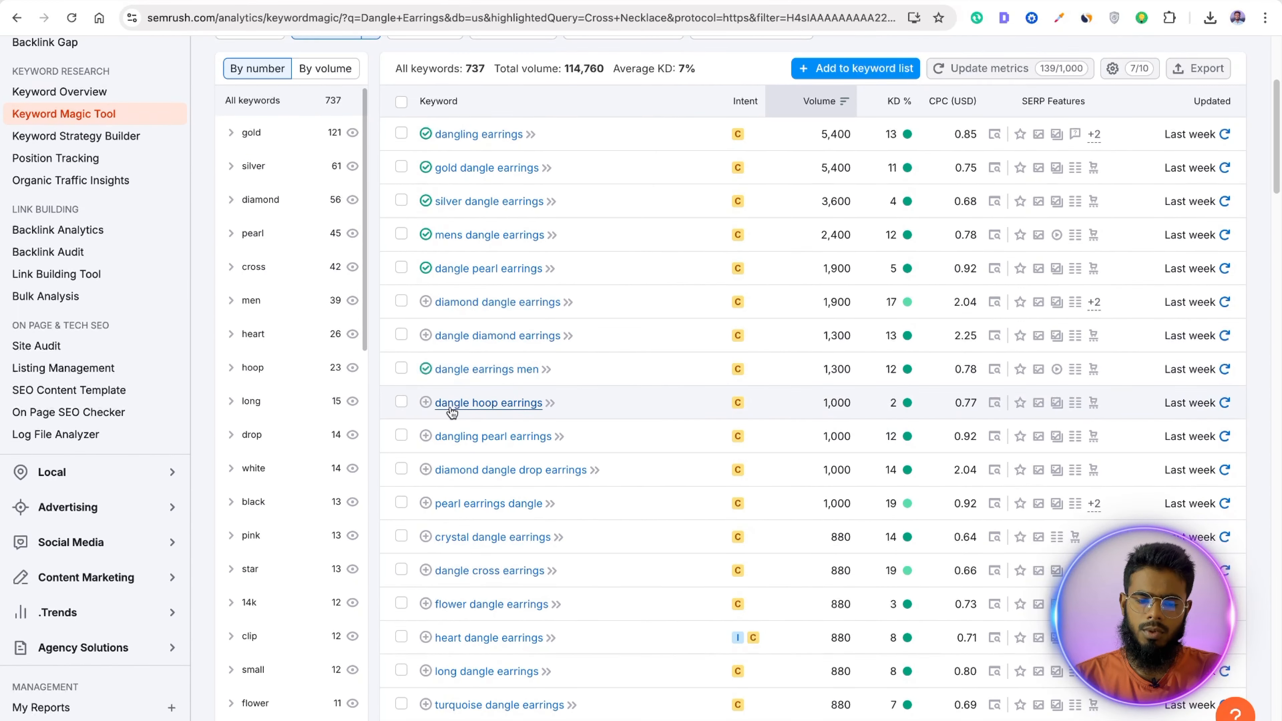
pyautogui.click(425, 406)
pyautogui.scroll(-1, 430, 409)
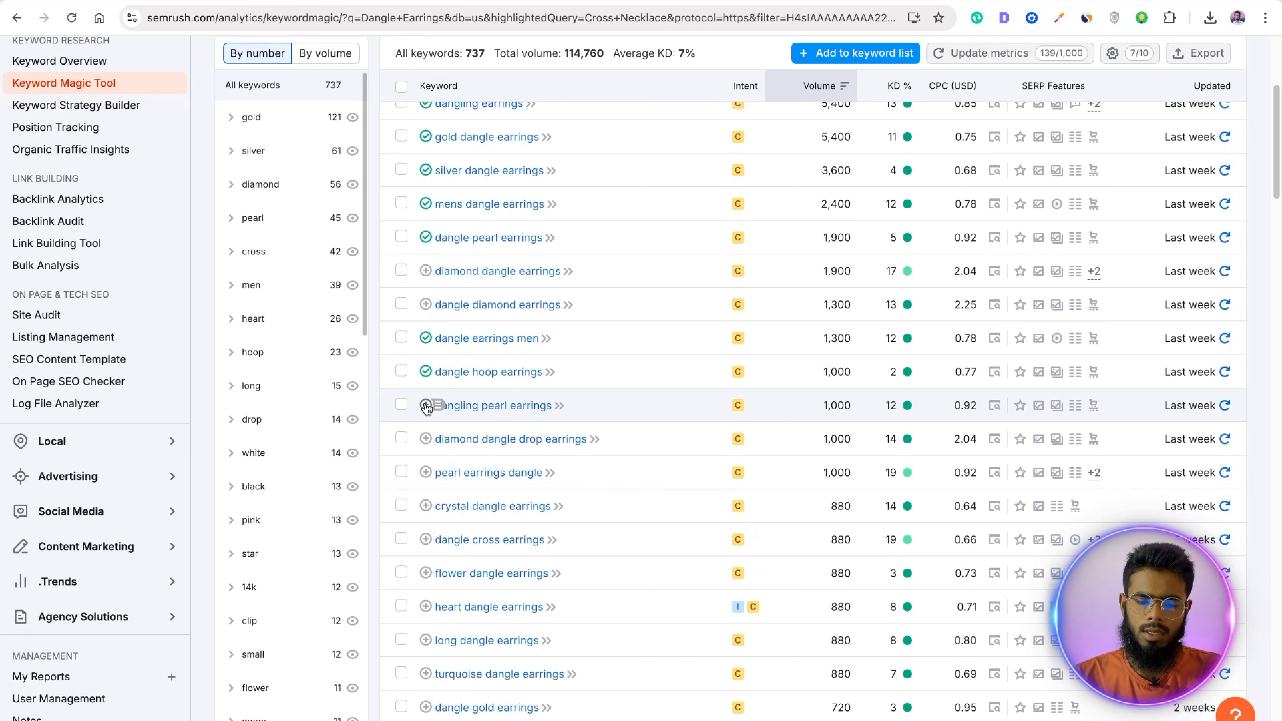
# Step: Examine the products on the Onecklace Dangle Earrings page to judge which of the filtered Semrush keywords match them
pyautogui.click(199, 1)
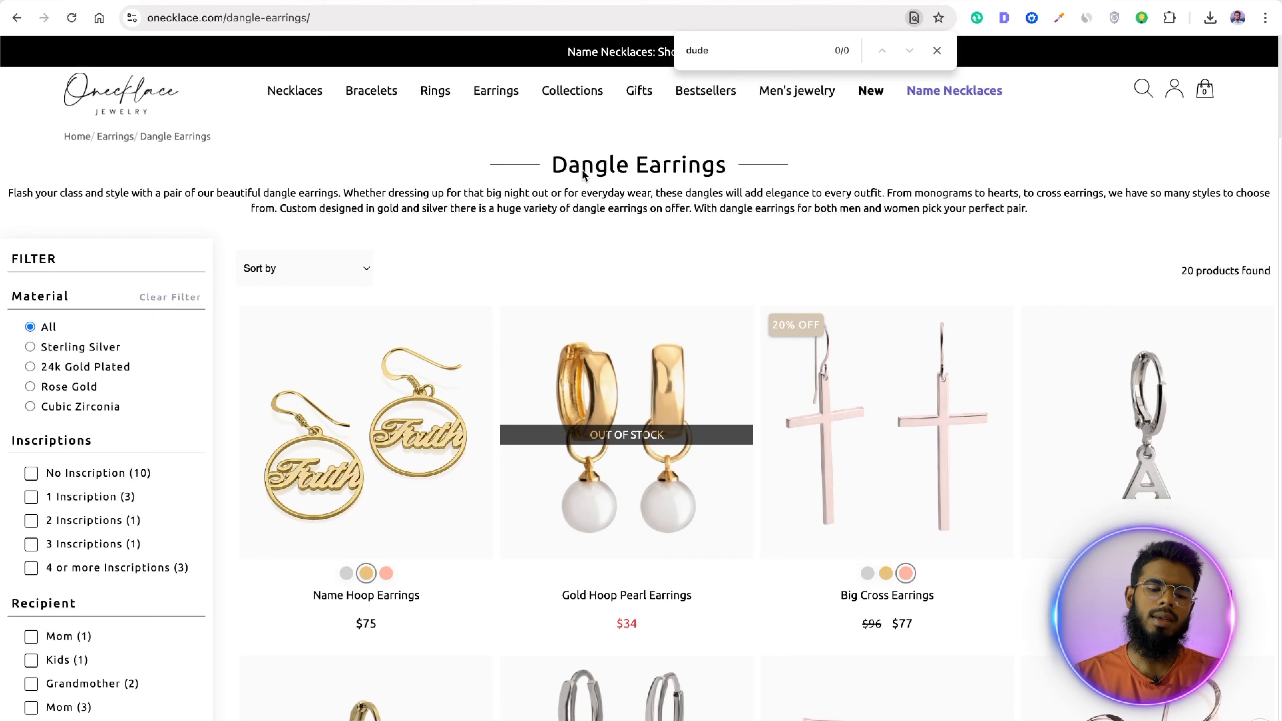
pyautogui.scroll(-1, 807, 283)
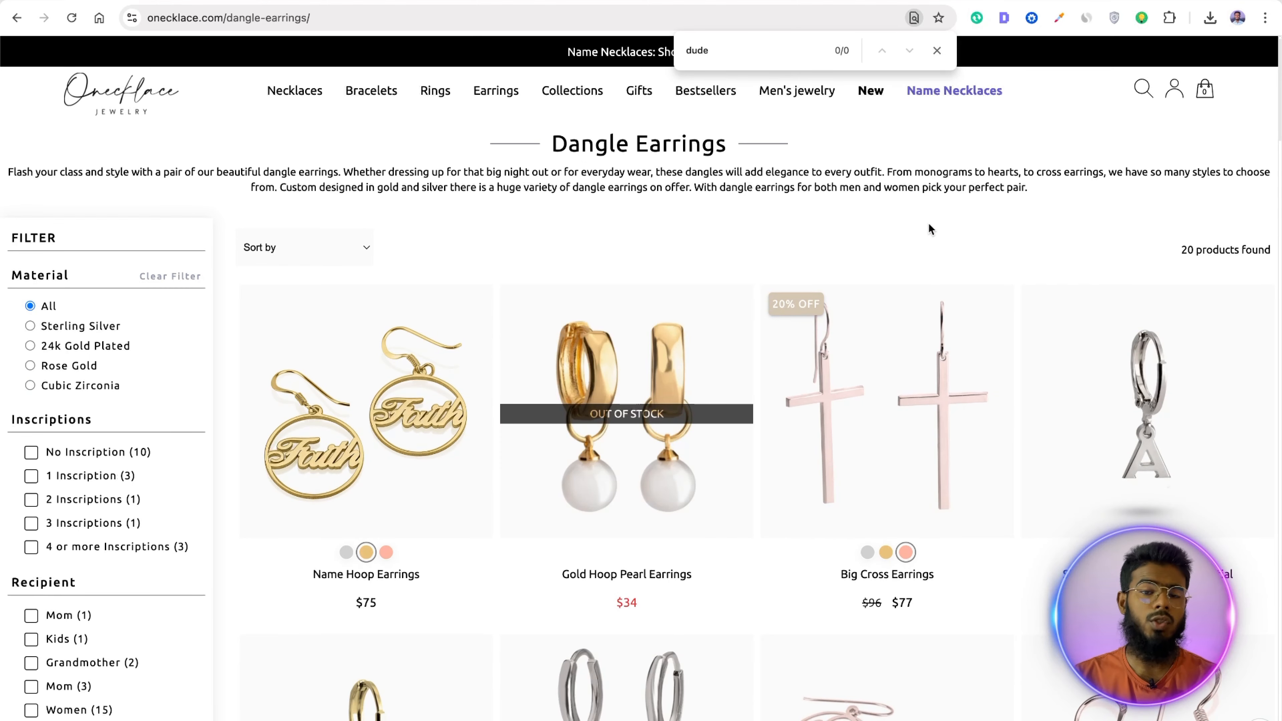
pyautogui.scroll(-3, 807, 283)
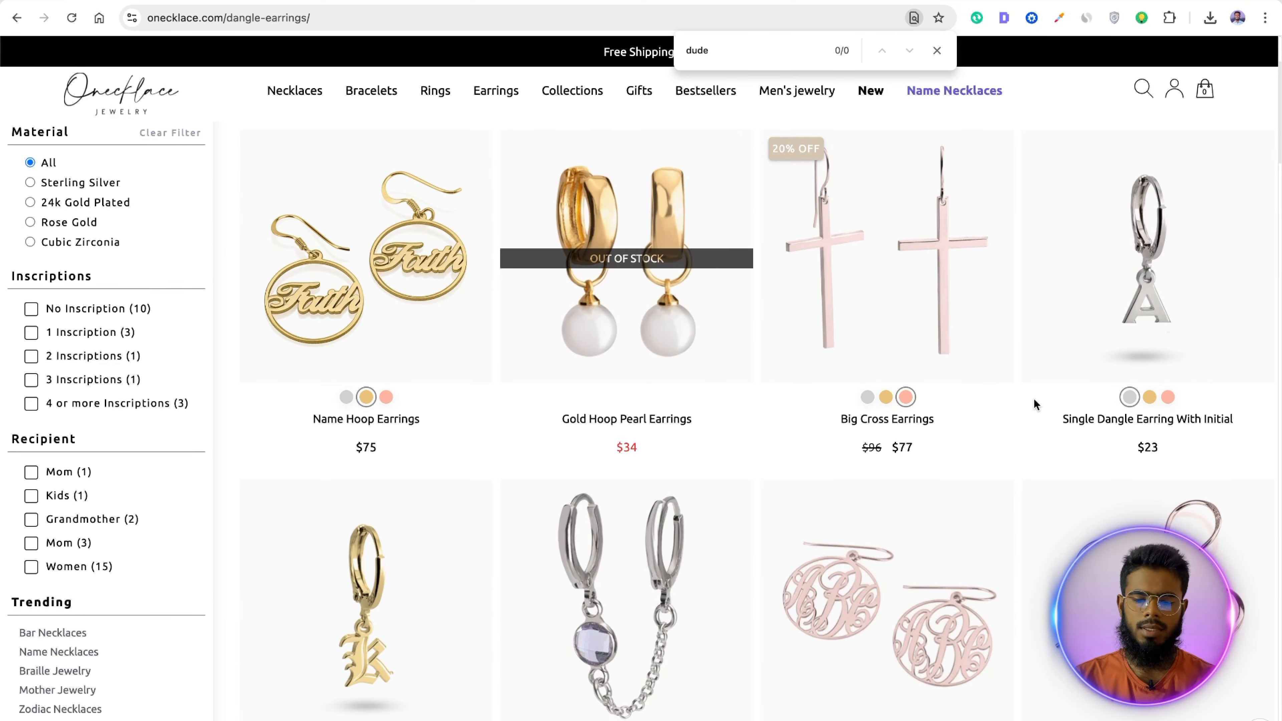
pyautogui.scroll(-7, 1035, 404)
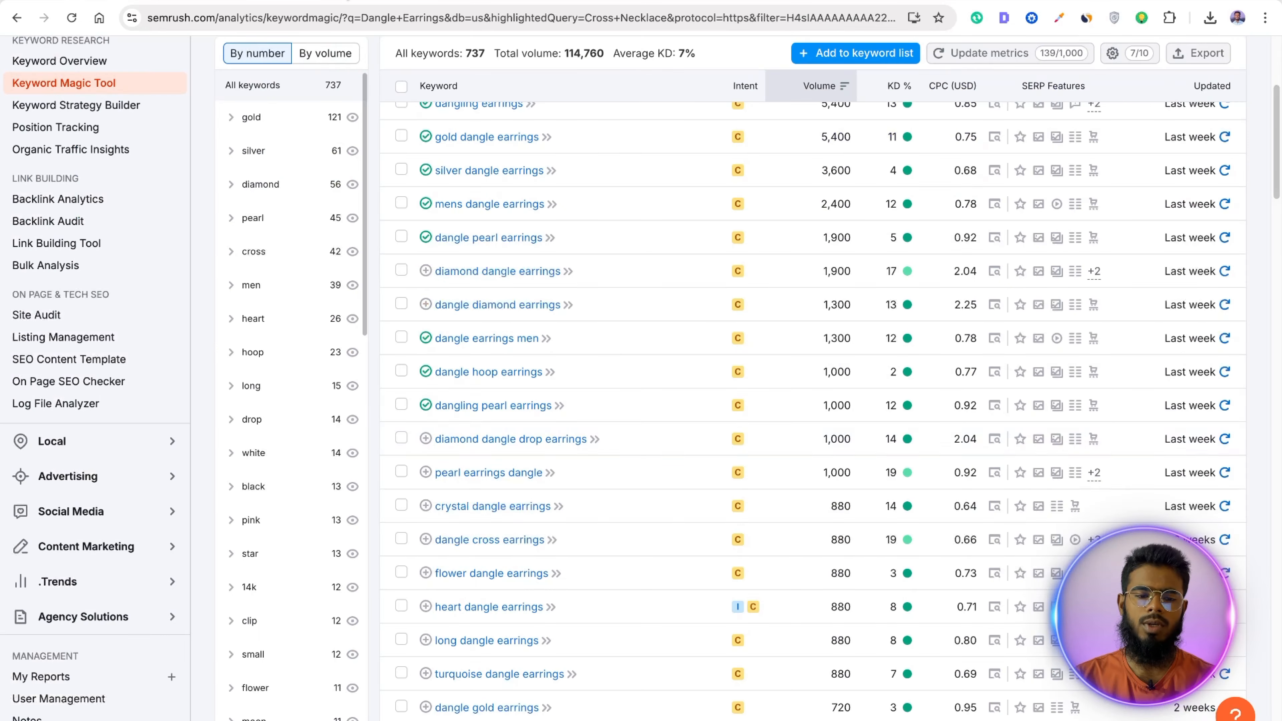
pyautogui.scroll(-5, 642, 438)
pyautogui.scroll(5, 642, 436)
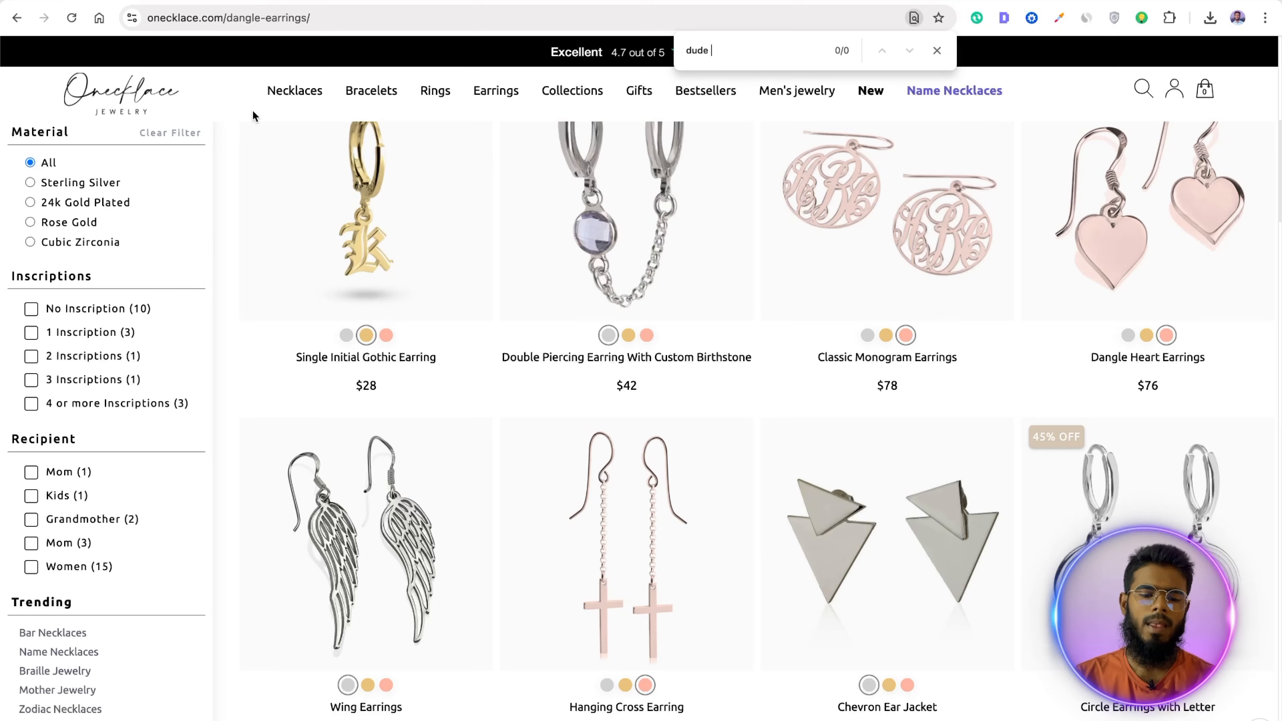
pyautogui.scroll(-7, 593, 403)
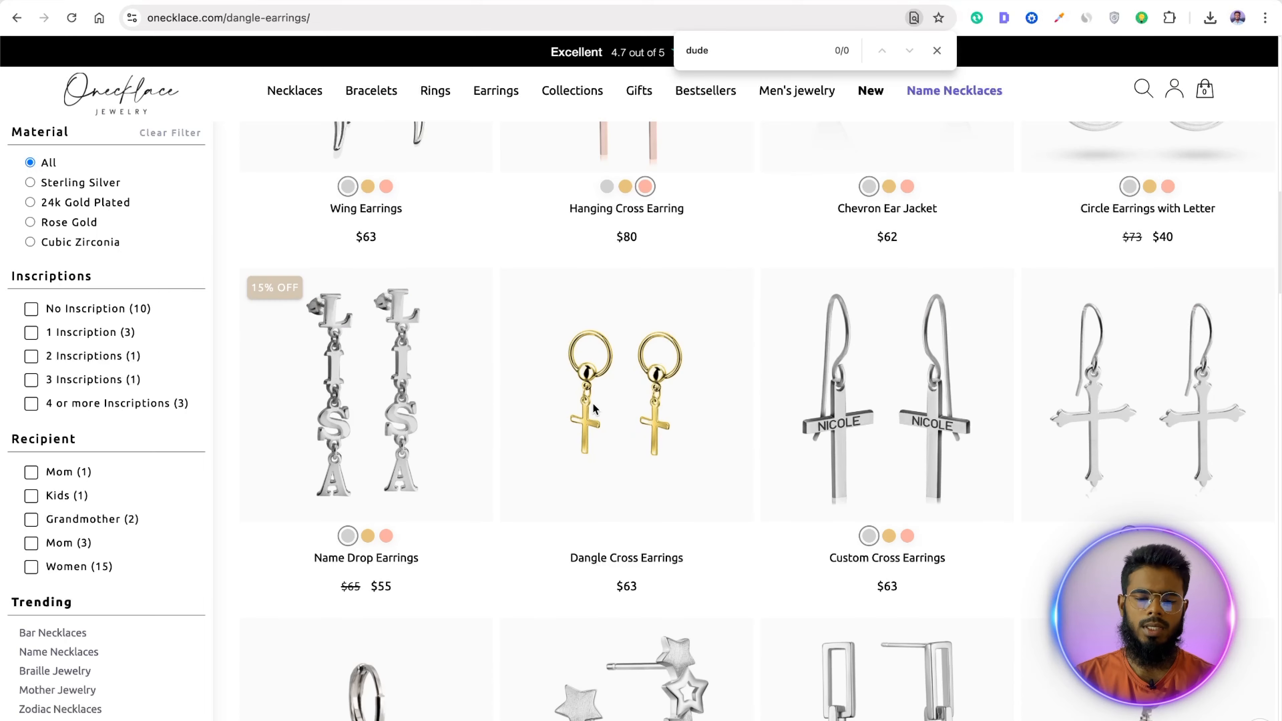
pyautogui.scroll(-14, 787, 318)
pyautogui.scroll(6, 785, 366)
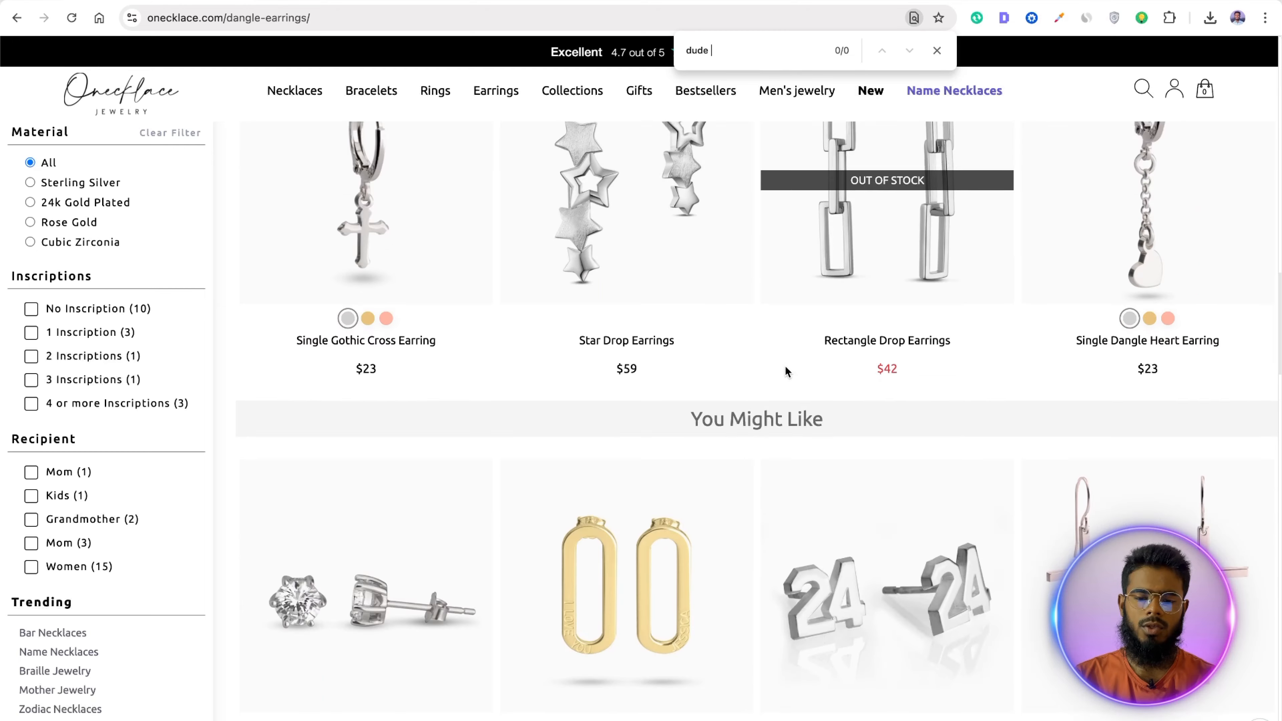
pyautogui.scroll(15, 754, 456)
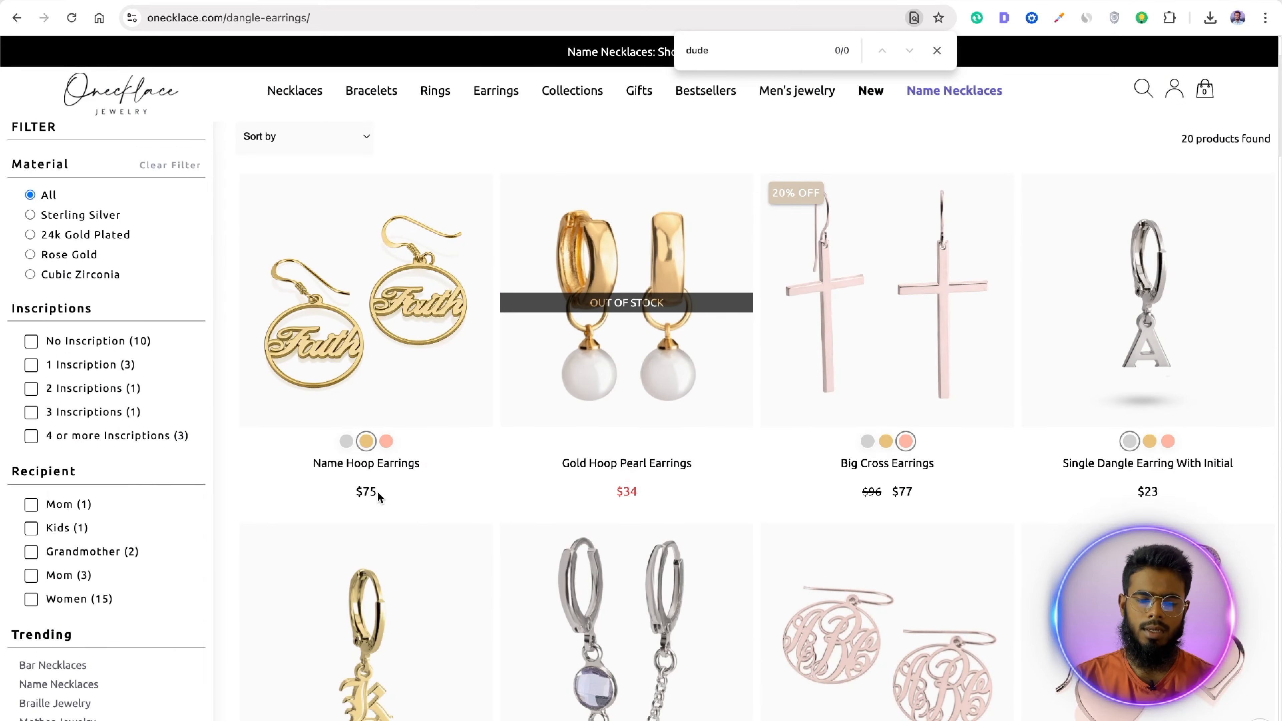
# Step: Return to the Semrush results and add the keyword pearl earrings dangle to the keyword list
pyautogui.scroll(3, 404, 472)
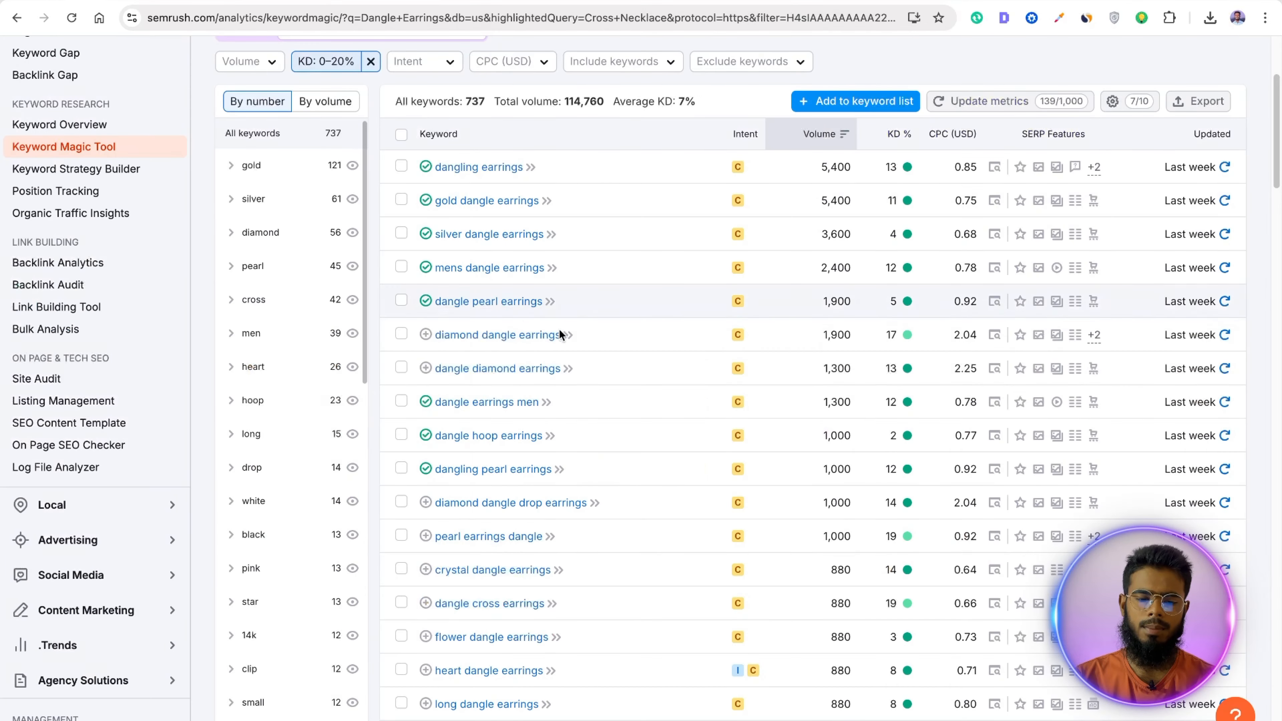
pyautogui.scroll(-3, 628, 392)
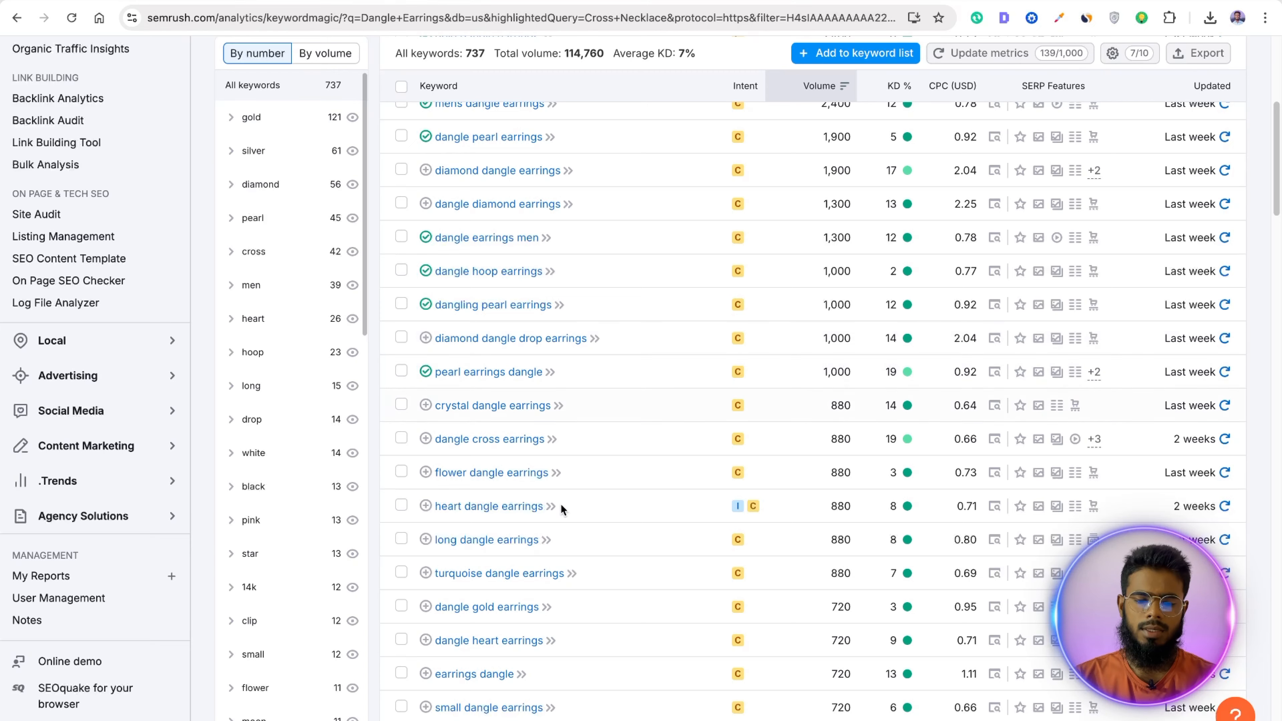
# Step: Copy the keyword crystal dangle earrings and search the Onecklace Dangle Earrings page for just "crystal"
pyautogui.moveTo(620, 404); pyautogui.dragTo(611, 369)
pyautogui.click(605, 400)
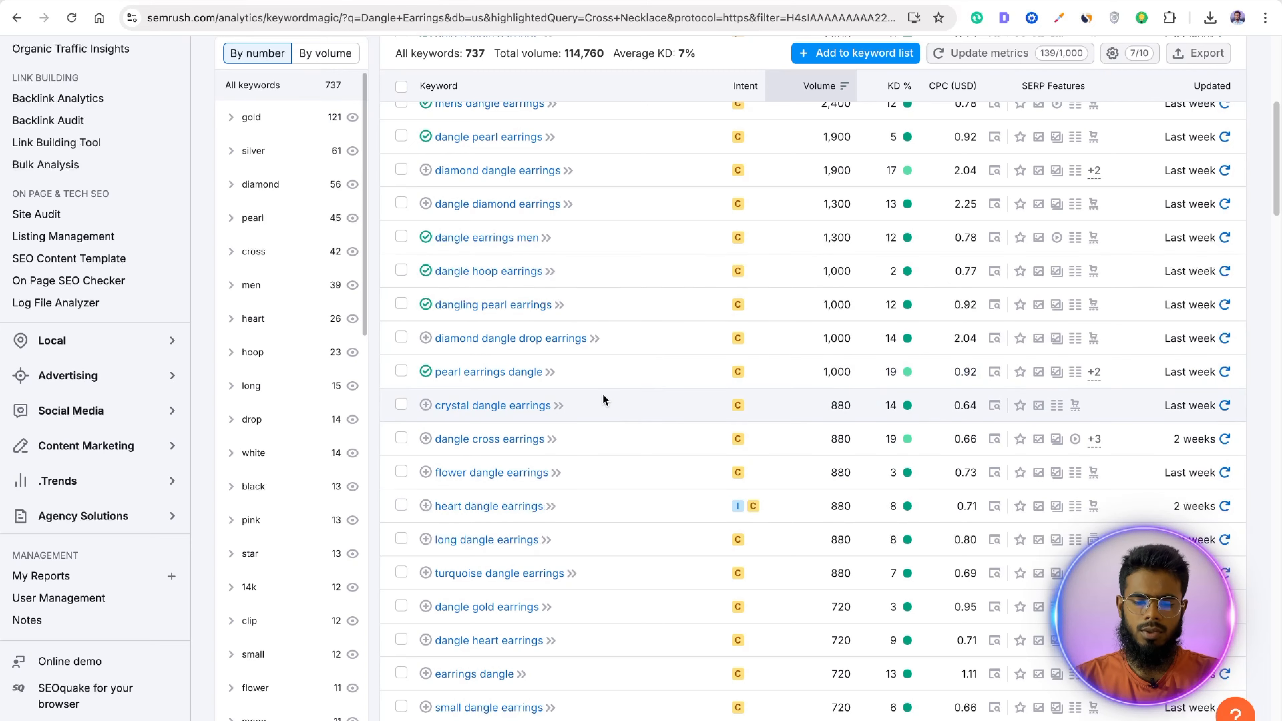
pyautogui.press('F4')
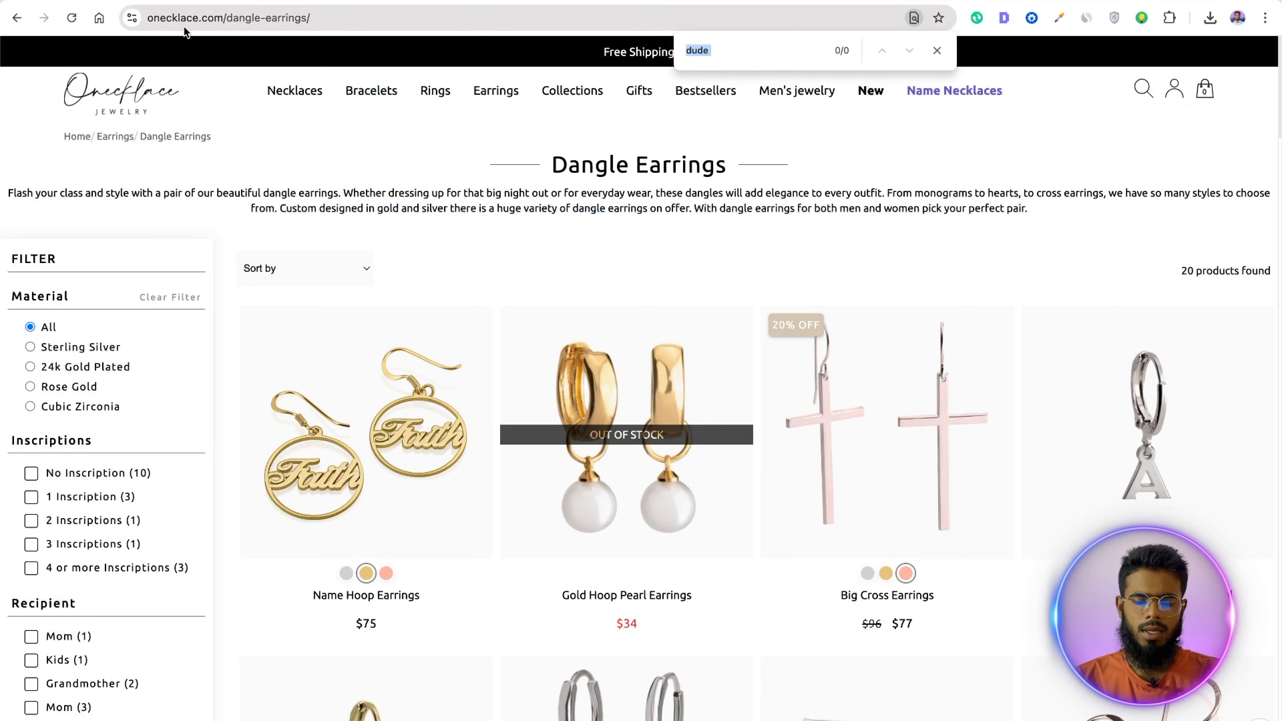
pyautogui.write('crystal dangle earrings')
pyautogui.moveTo(716, 51); pyautogui.dragTo(839, 61)
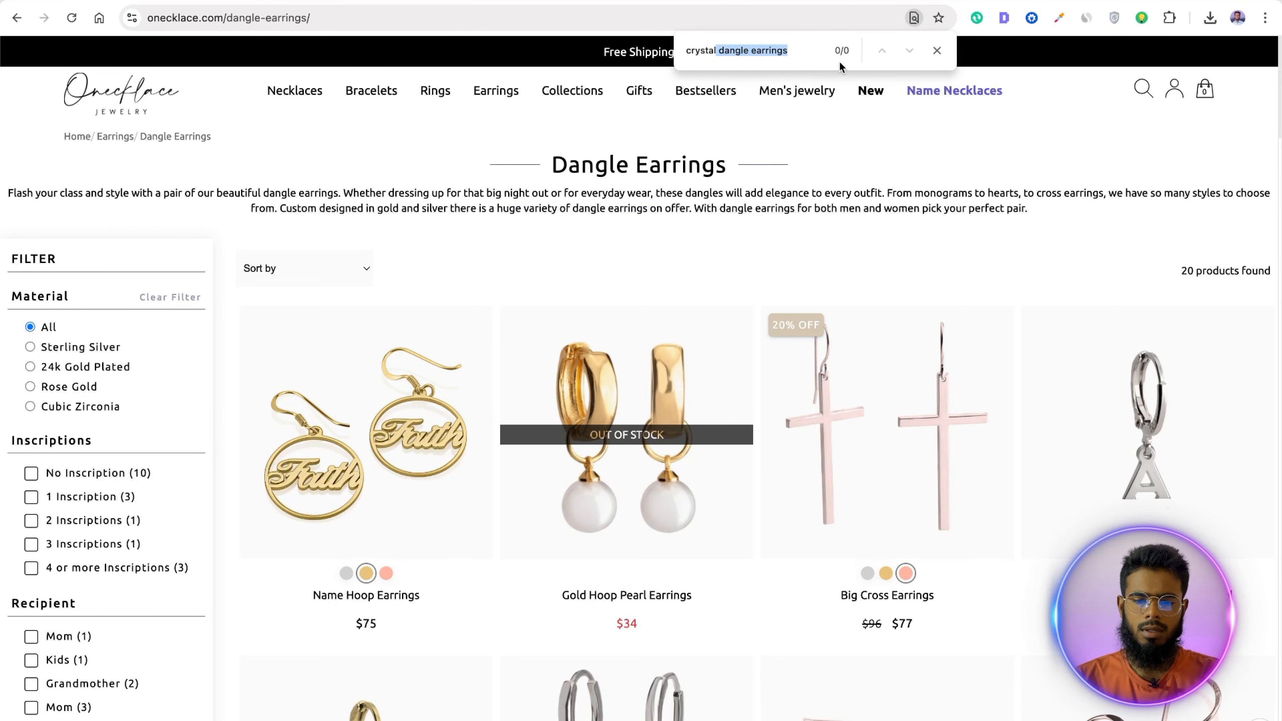
pyautogui.press('BackSpace')
# Step: Return to the Semrush results and add the keyword dangle cross earrings to the keyword list
pyautogui.hotkey('ctrl', 'shift', 'Tab')
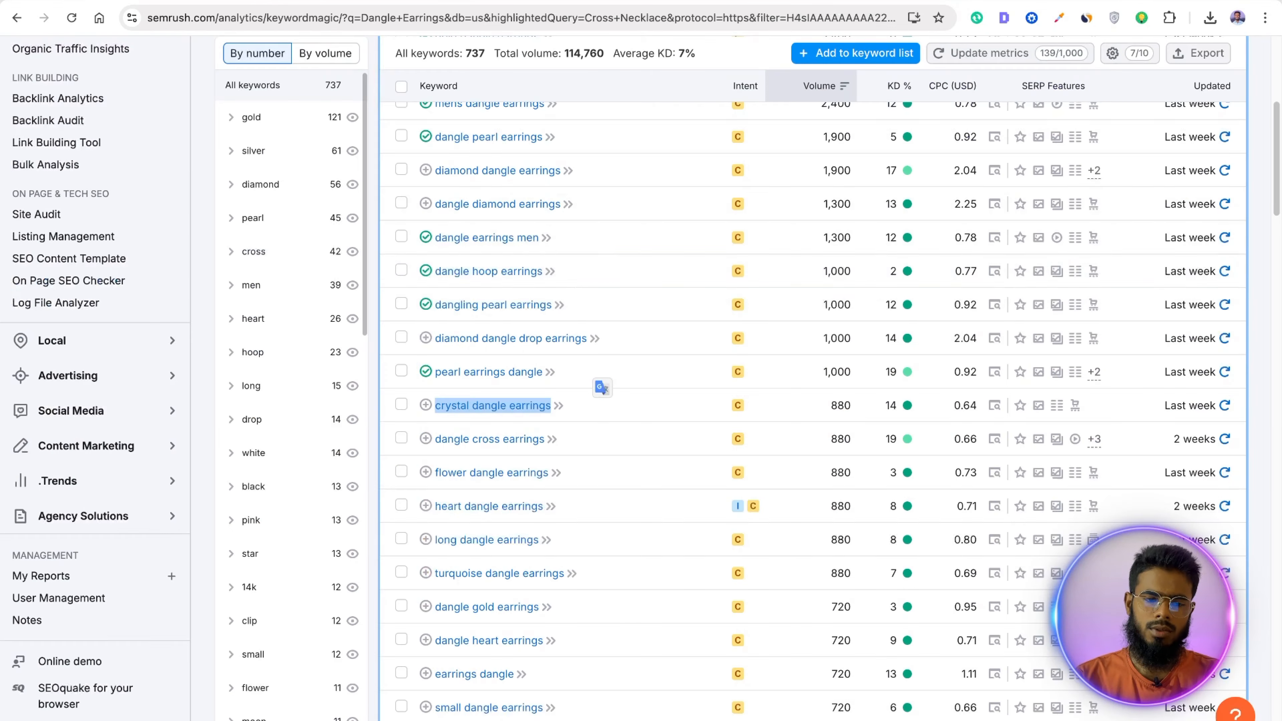
pyautogui.scroll(-4, 665, 377)
pyautogui.click(575, 231)
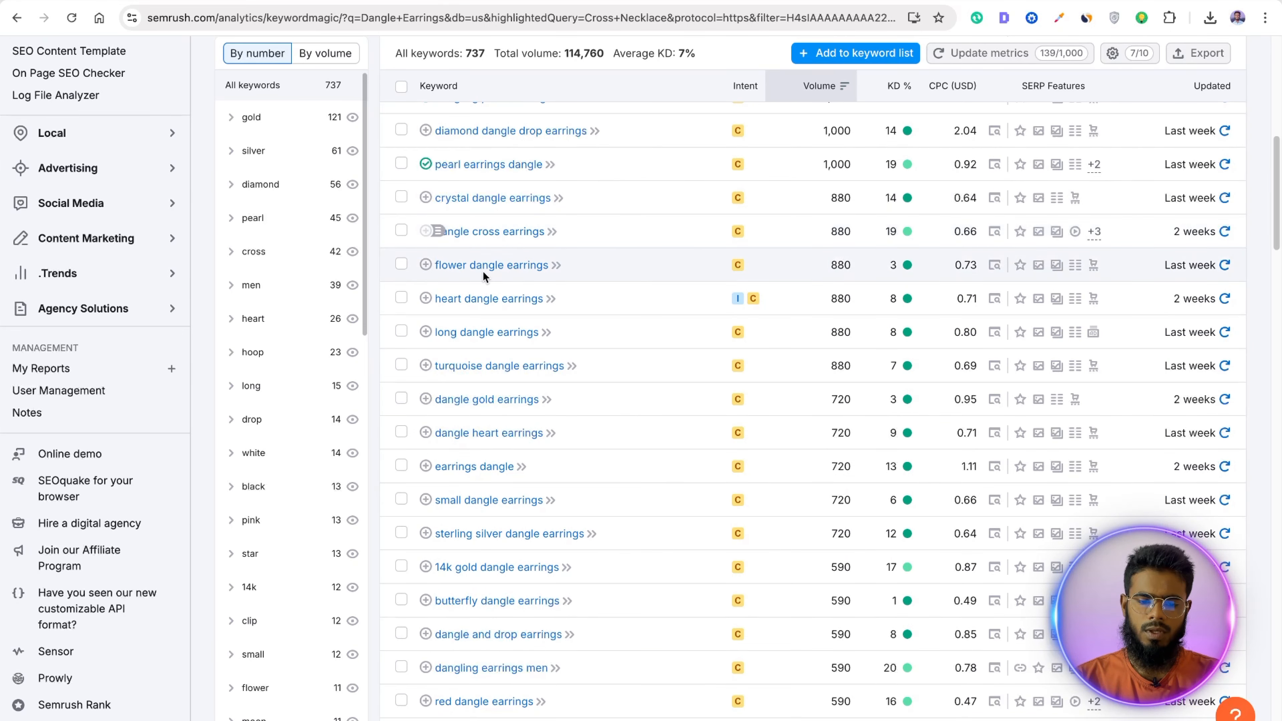
# Step: Search the Onecklace Dangle Earrings page for "flow" to check for flower products, and clear the search text
pyautogui.hotkey('ctrl', 'Tab')
pyautogui.moveTo(418, 113)
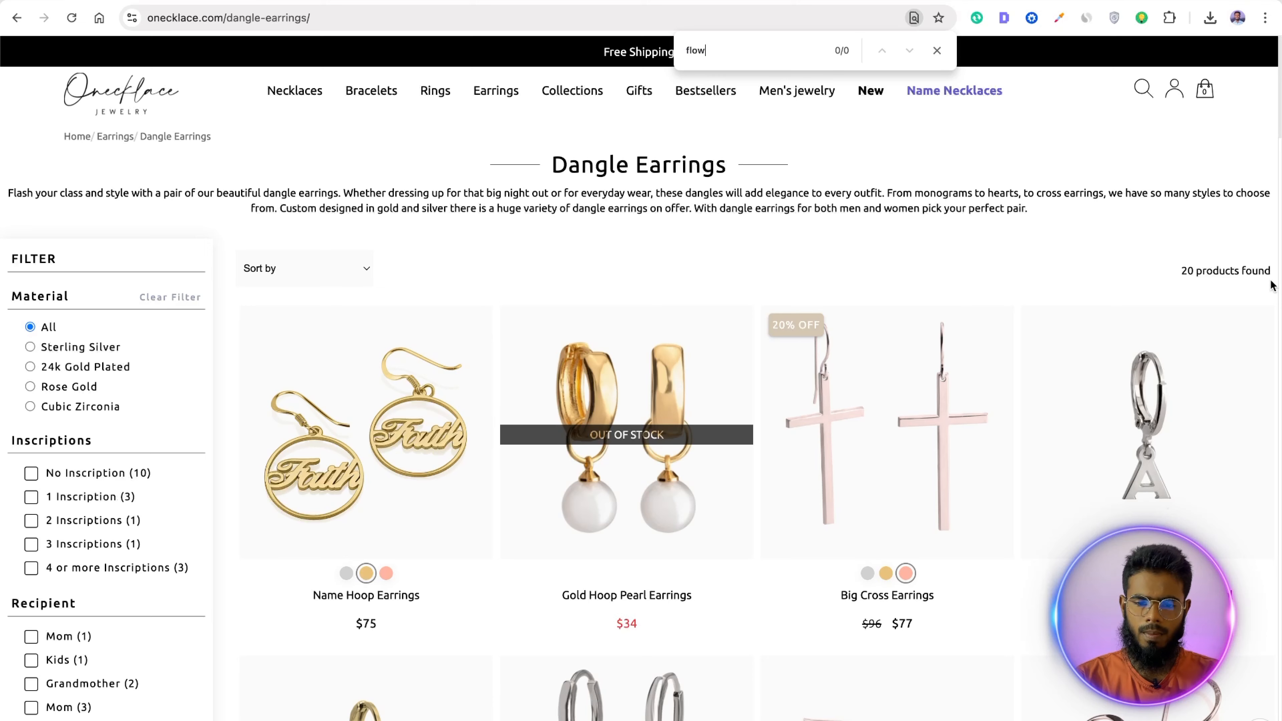
pyautogui.press('BackSpace')
pyautogui.press('BackSpace')
pyautogui.press('BackSpace')
pyautogui.press('BackSpace')
pyautogui.press('BackSpace')
pyautogui.press('BackSpace')
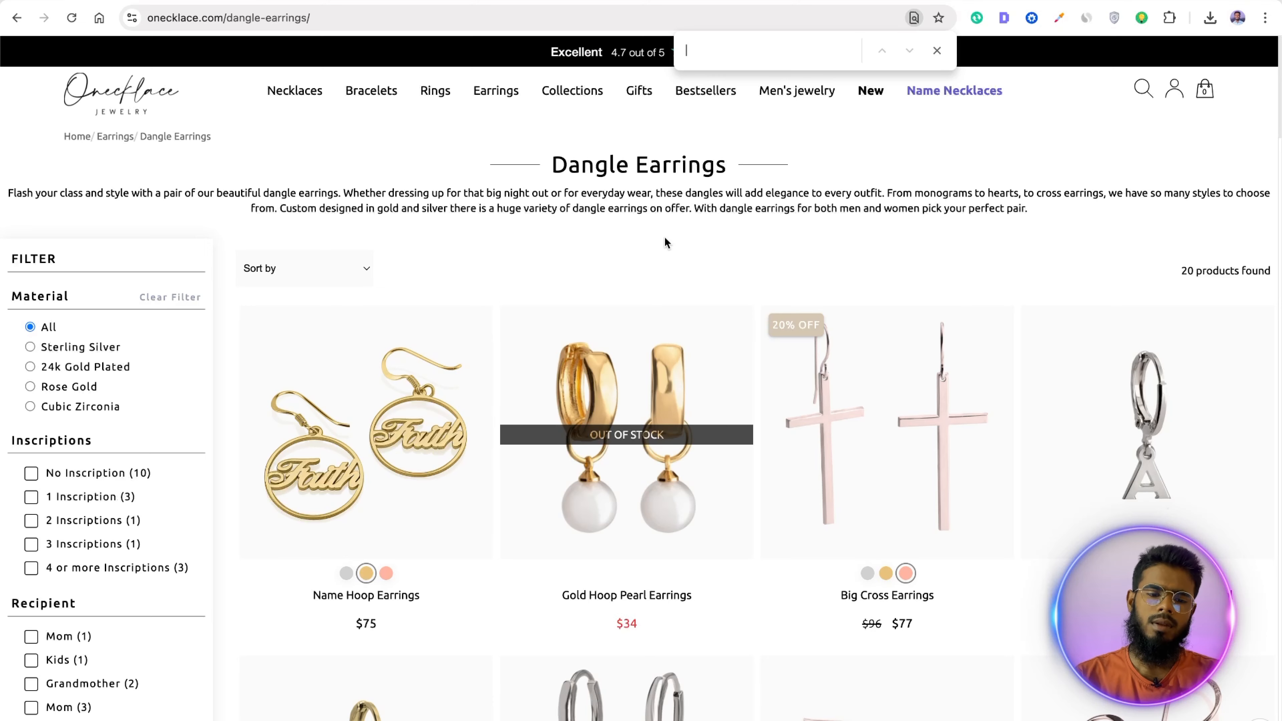
# Step: Copy the keyword heart dangle earrings from the Semrush results and search the Onecklace Dangle Earrings page for it
pyautogui.hotkey('ctrl', 'shift', 'Tab')
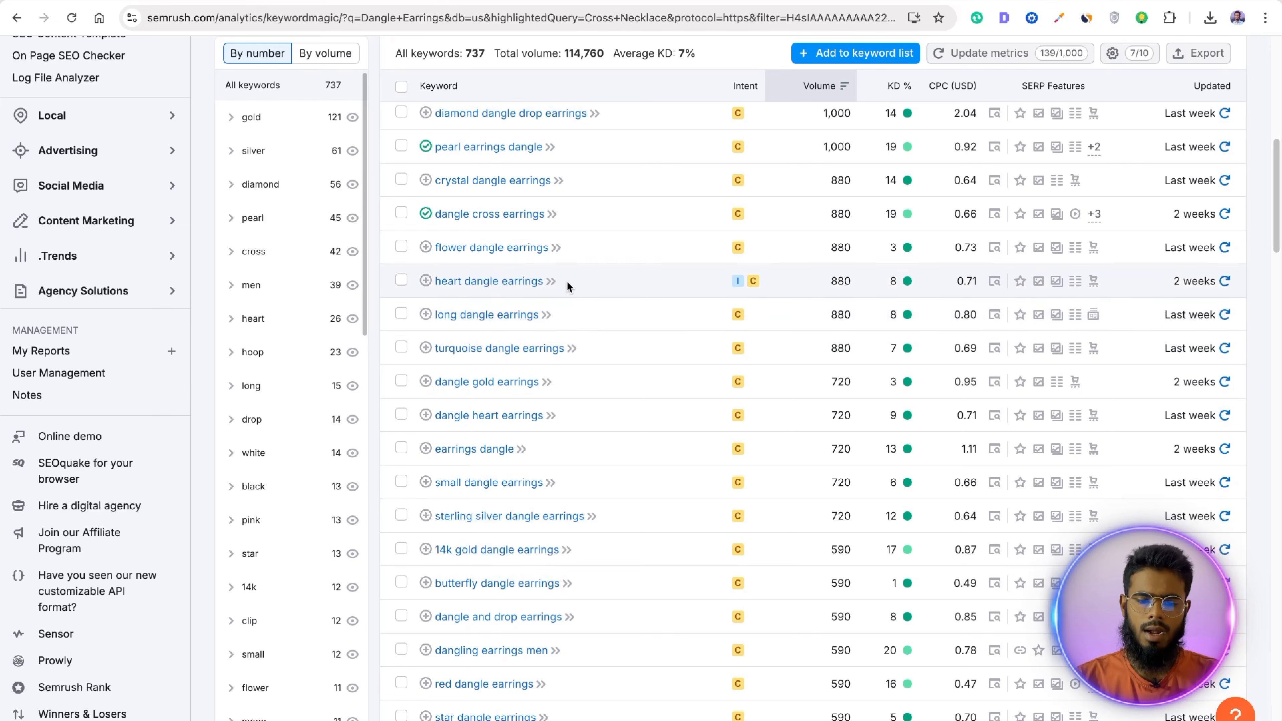
pyautogui.moveTo(564, 283); pyautogui.dragTo(435, 282)
pyautogui.hotkey('ctrl', 'c')
pyautogui.click(277, 1)
pyautogui.hotkey('ctrl', 'v')
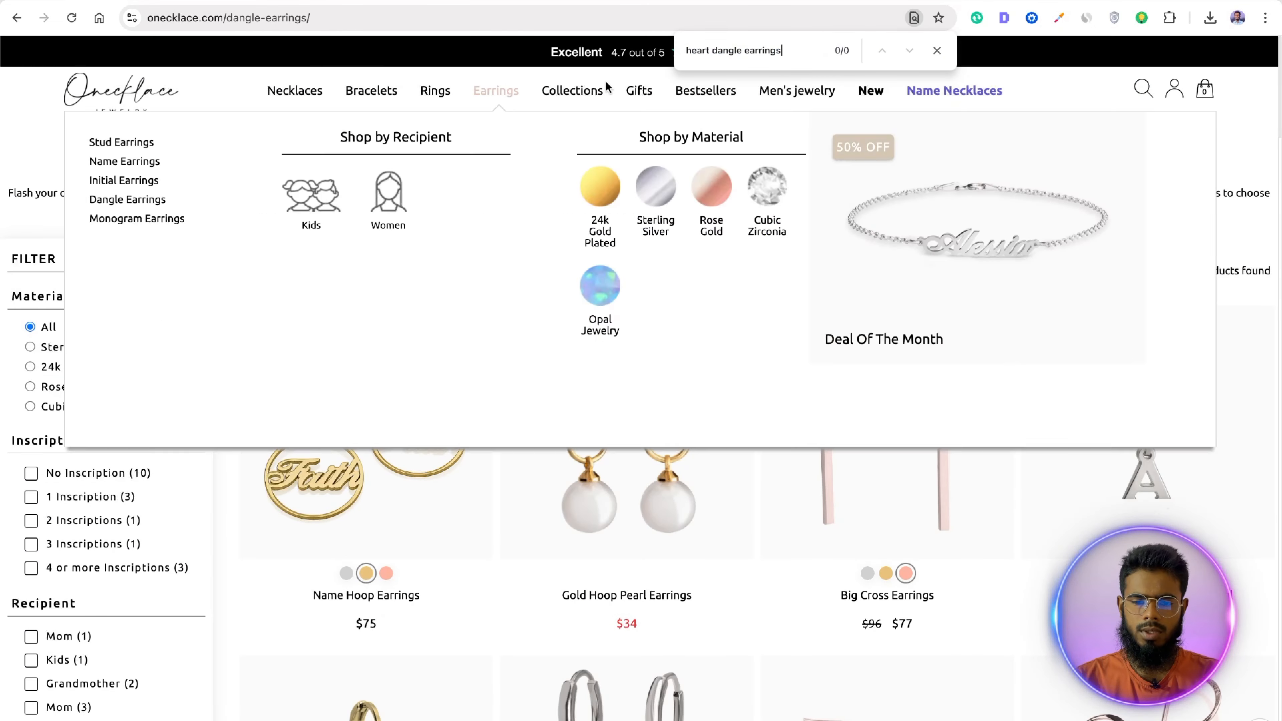
# Step: Shorten the page search to "heart" and step through the matching products
pyautogui.moveTo(714, 47); pyautogui.dragTo(807, 50)
pyautogui.press('BackSpace')
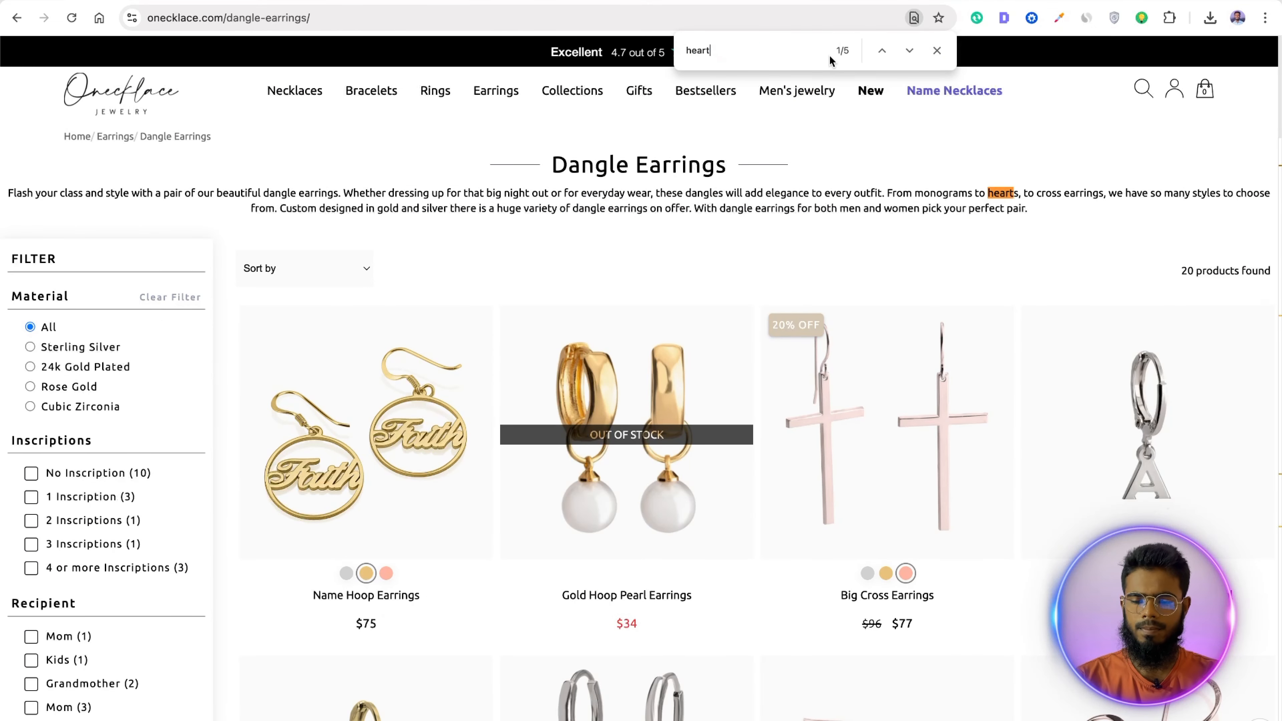
pyautogui.press('Return')
pyautogui.press('Return')
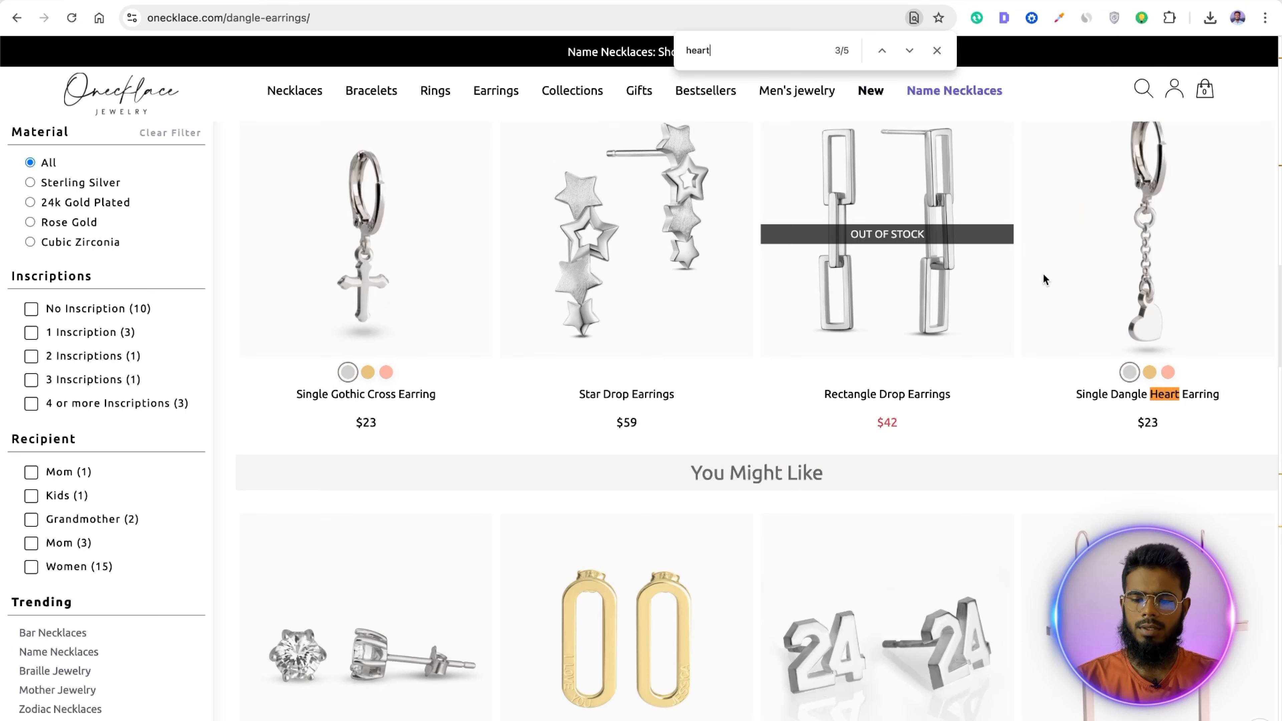
# Step: Return to the Semrush results and add the keyword heart dangle earrings to the keyword list
pyautogui.click(351, 1)
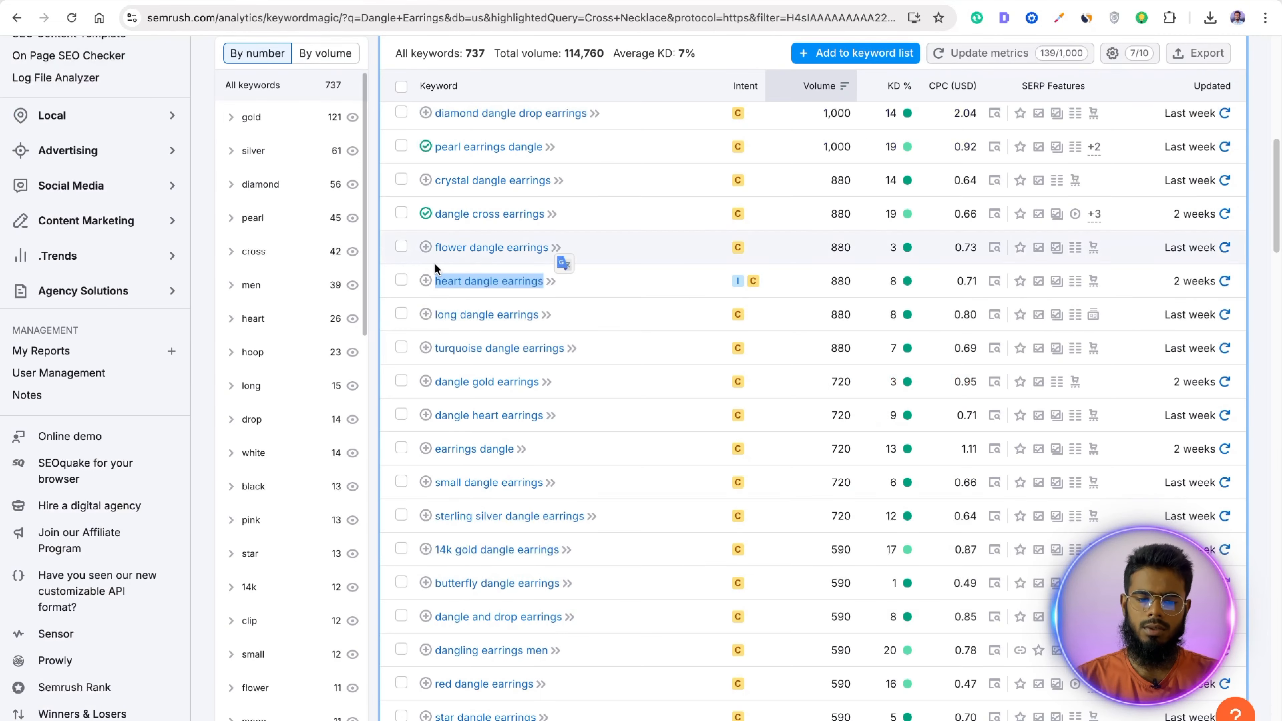
pyautogui.click(426, 281)
pyautogui.click(708, 298)
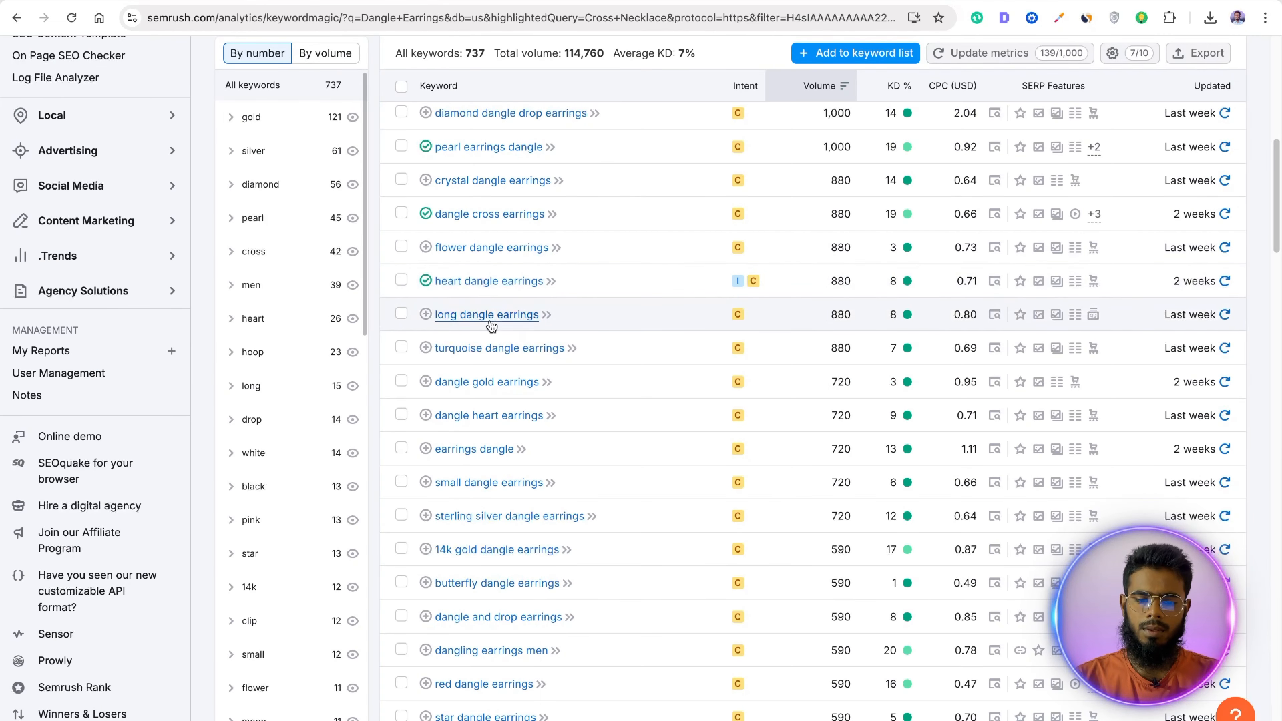
# Step: Search the Onecklace Dangle Earrings page for "long" and return to the Semrush keyword results
pyautogui.click(229, 1)
pyautogui.press('super+f')
pyautogui.write('long')
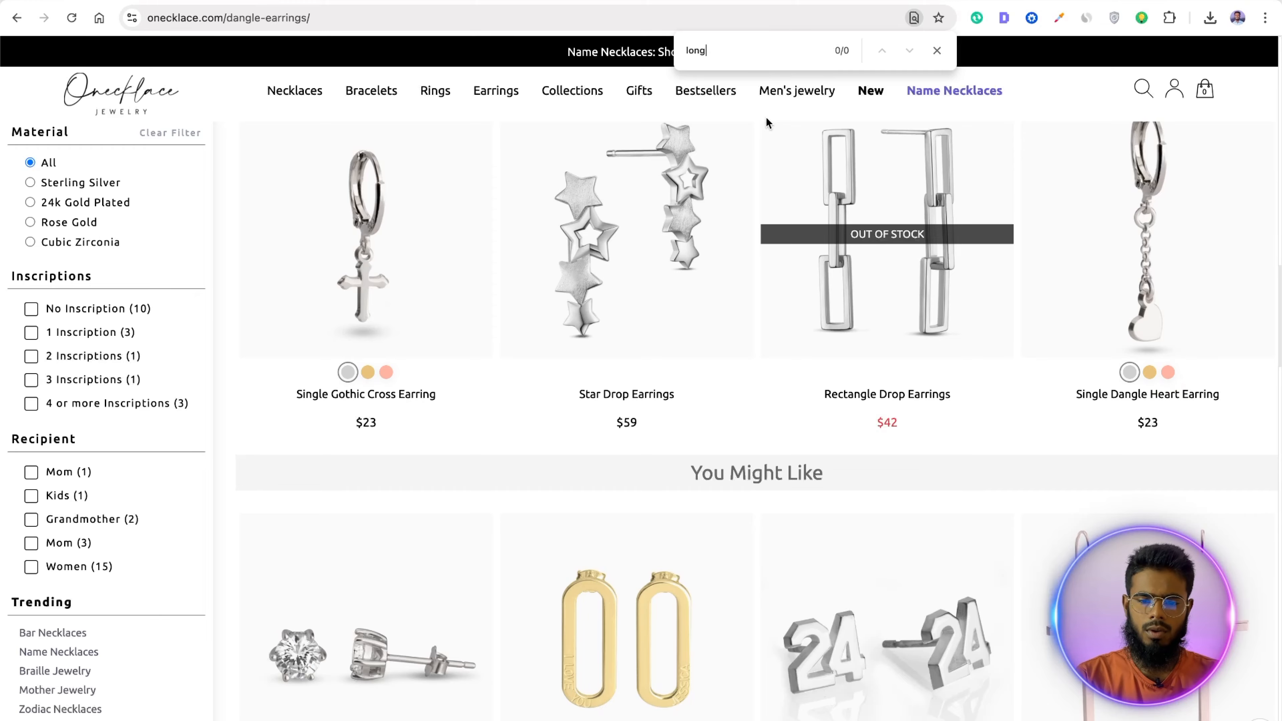
pyautogui.hotkey('ctrl', 'Up')
pyautogui.hotkey('ctrl', 'Up')
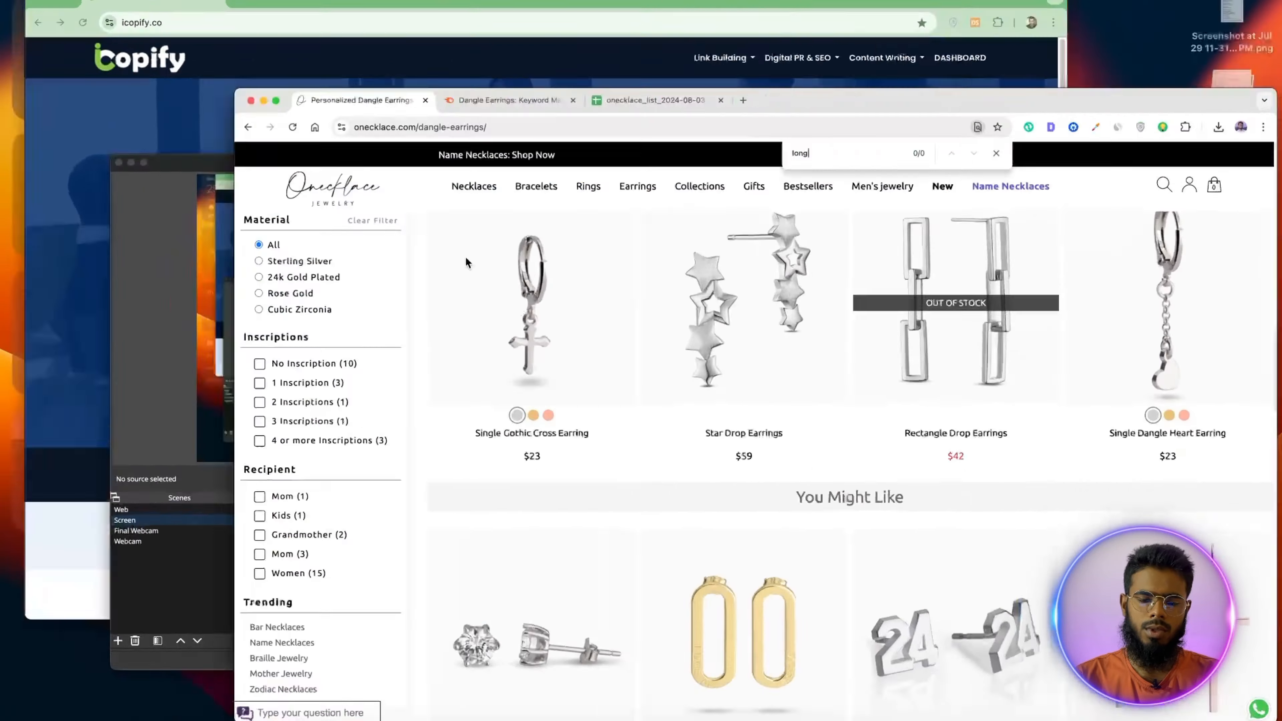
pyautogui.click(367, 3)
pyautogui.scroll(-1, 651, 326)
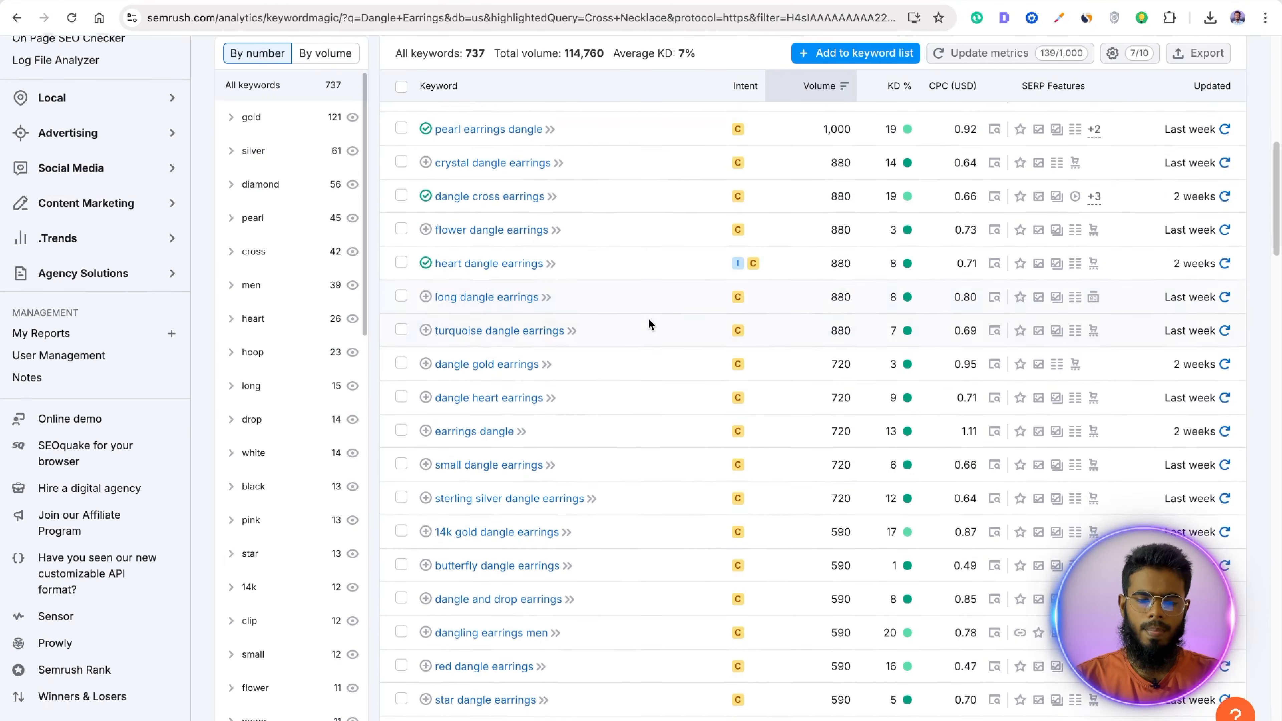
# Step: Add the keywords dangle gold earrings, dangle heart earrings, earrings dangle, small dangle earrings and sterling silver dangle earrings to the Dangle Earrings list
pyautogui.scroll(-2, 659, 341)
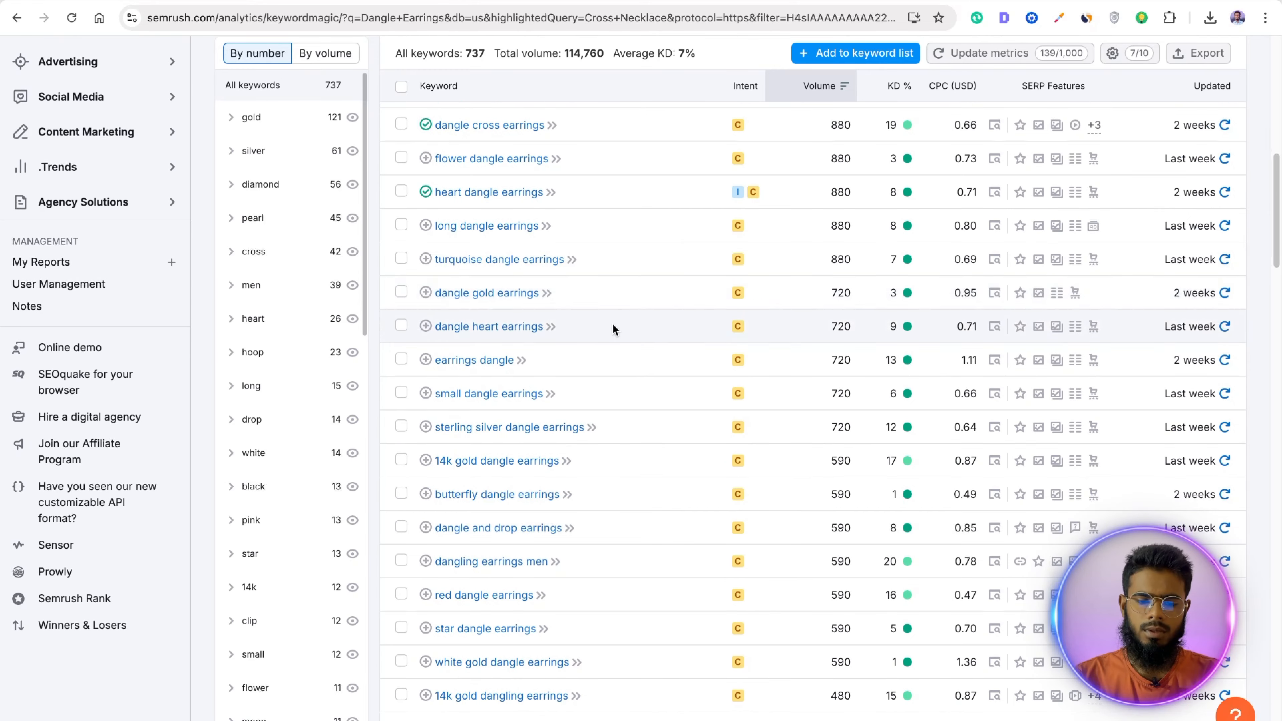
pyautogui.click(425, 294)
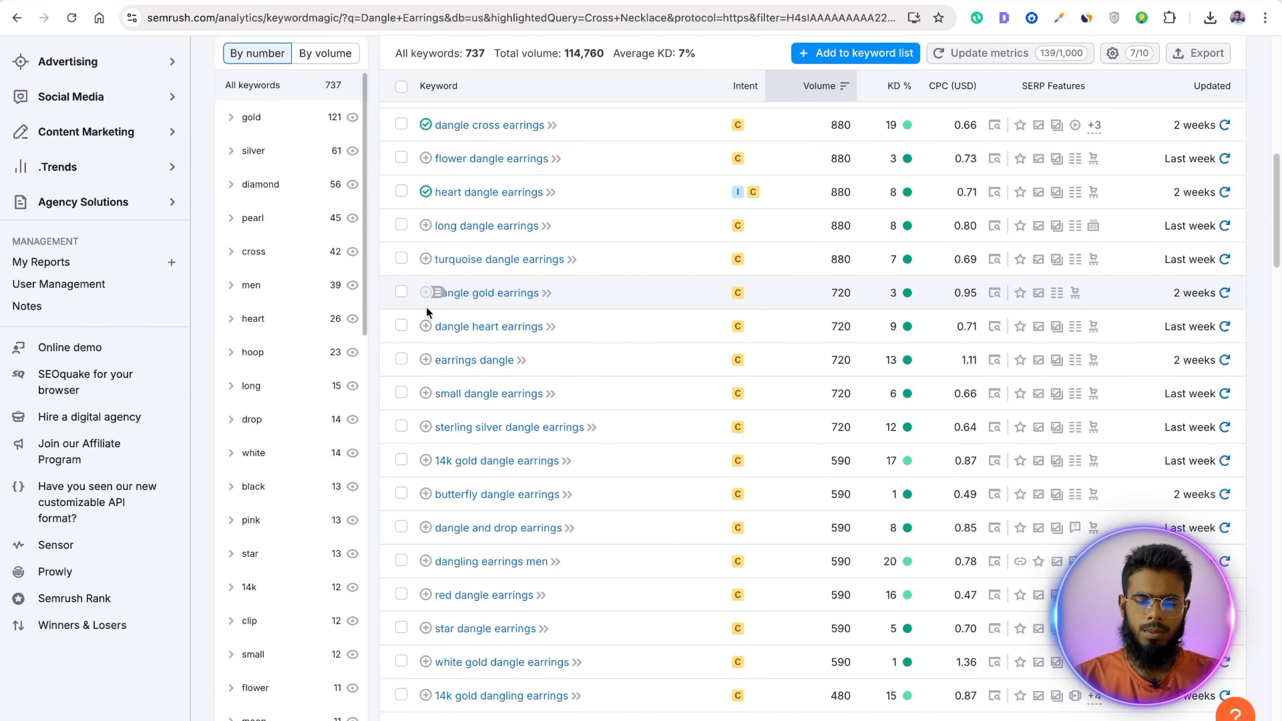
pyautogui.click(425, 359)
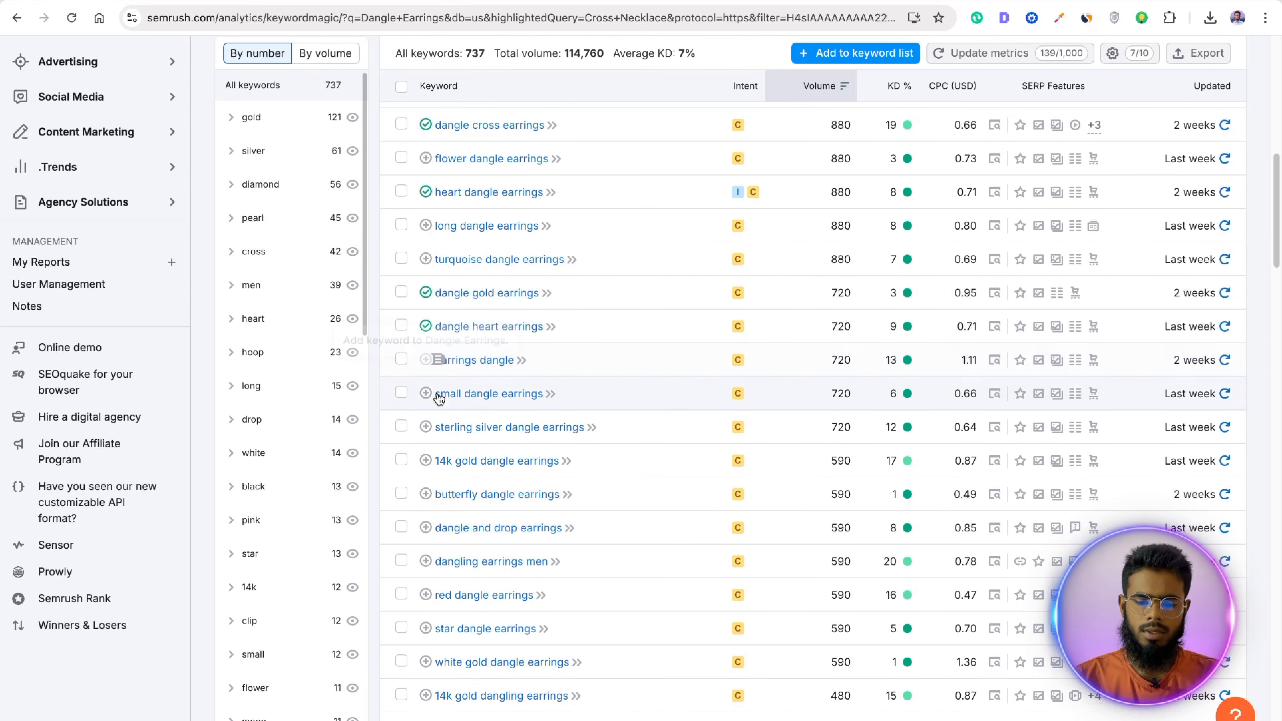
pyautogui.click(426, 393)
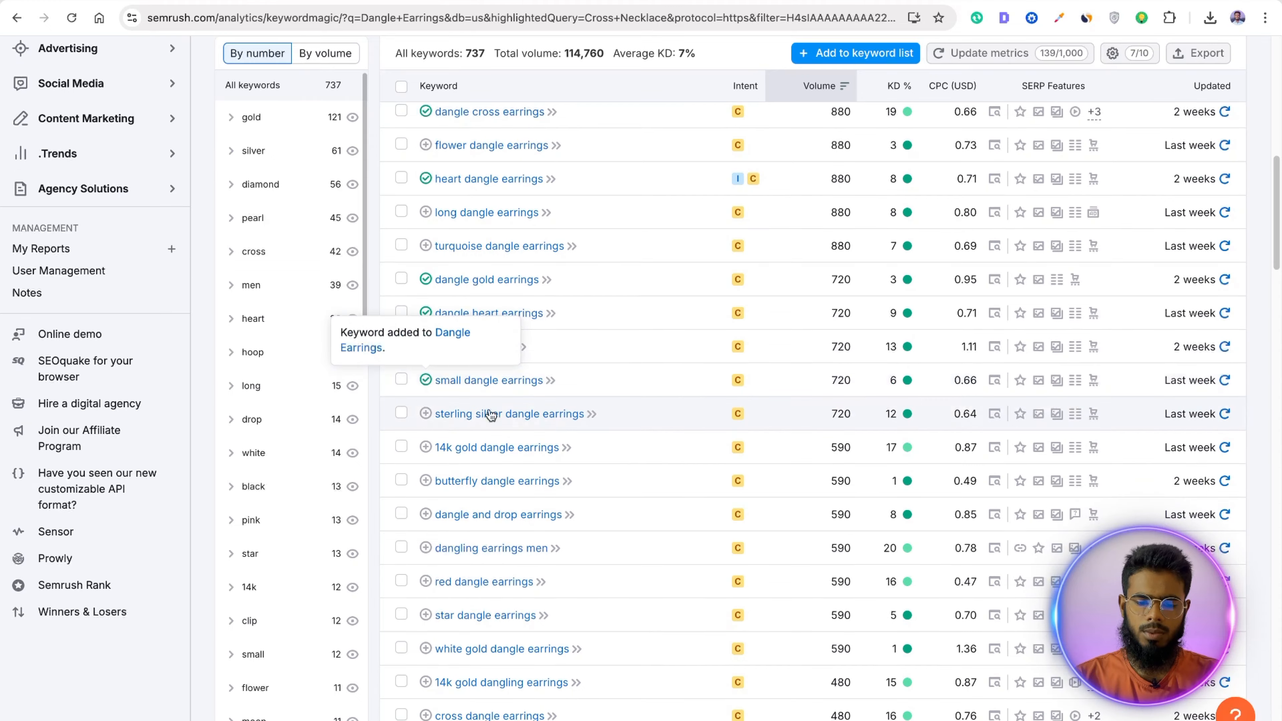
pyautogui.scroll(-2, 507, 424)
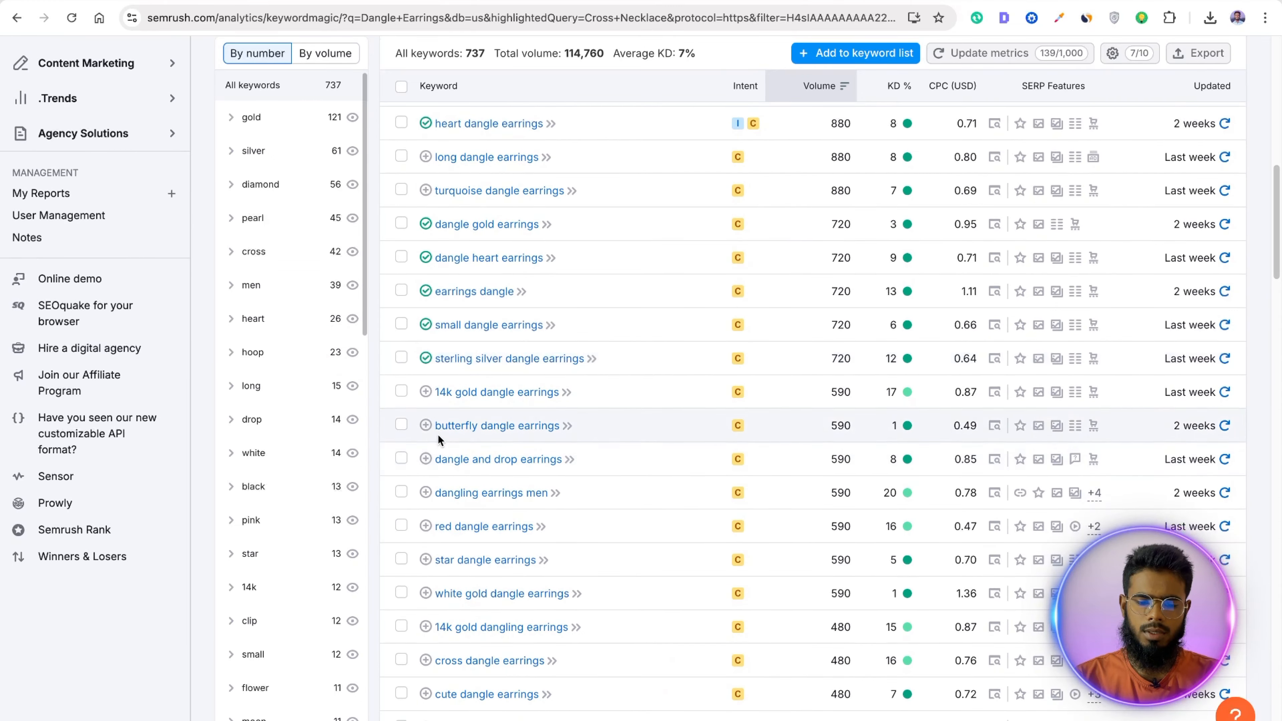
# Step: Search the Onecklace Dangle Earrings page for the copied keyword butterfly dangle earrings, shorten the search to "butterfly", and return to the Semrush results
pyautogui.tripleClick(601, 406)
pyautogui.press('super+c')
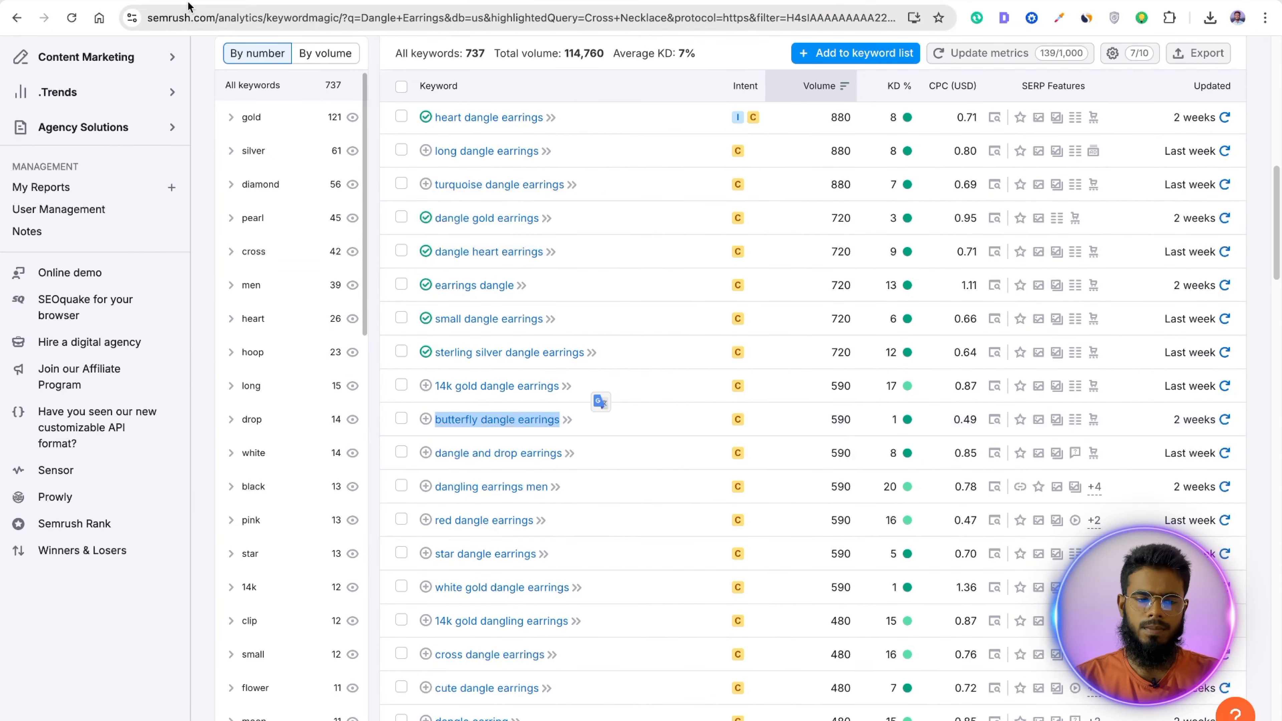
pyautogui.click(187, 3)
pyautogui.press('super+f')
pyautogui.press('super+v')
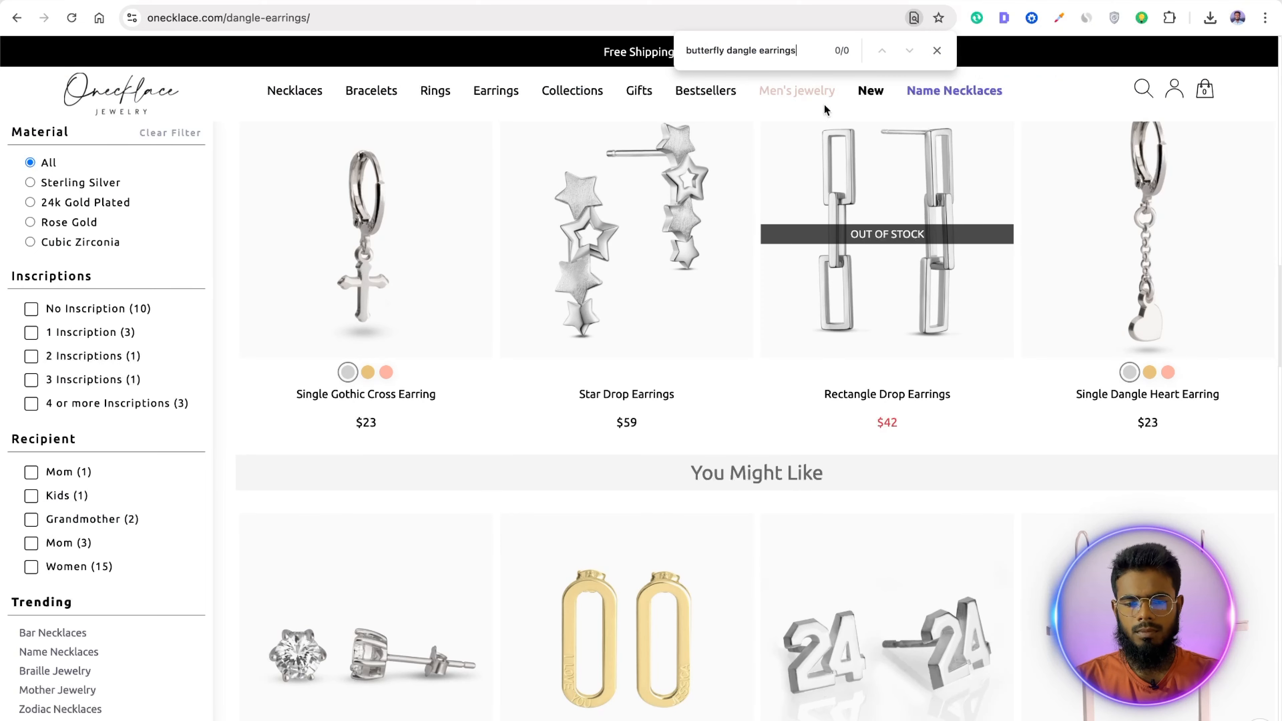
pyautogui.moveTo(727, 50); pyautogui.dragTo(879, 61)
pyautogui.press('BackSpace')
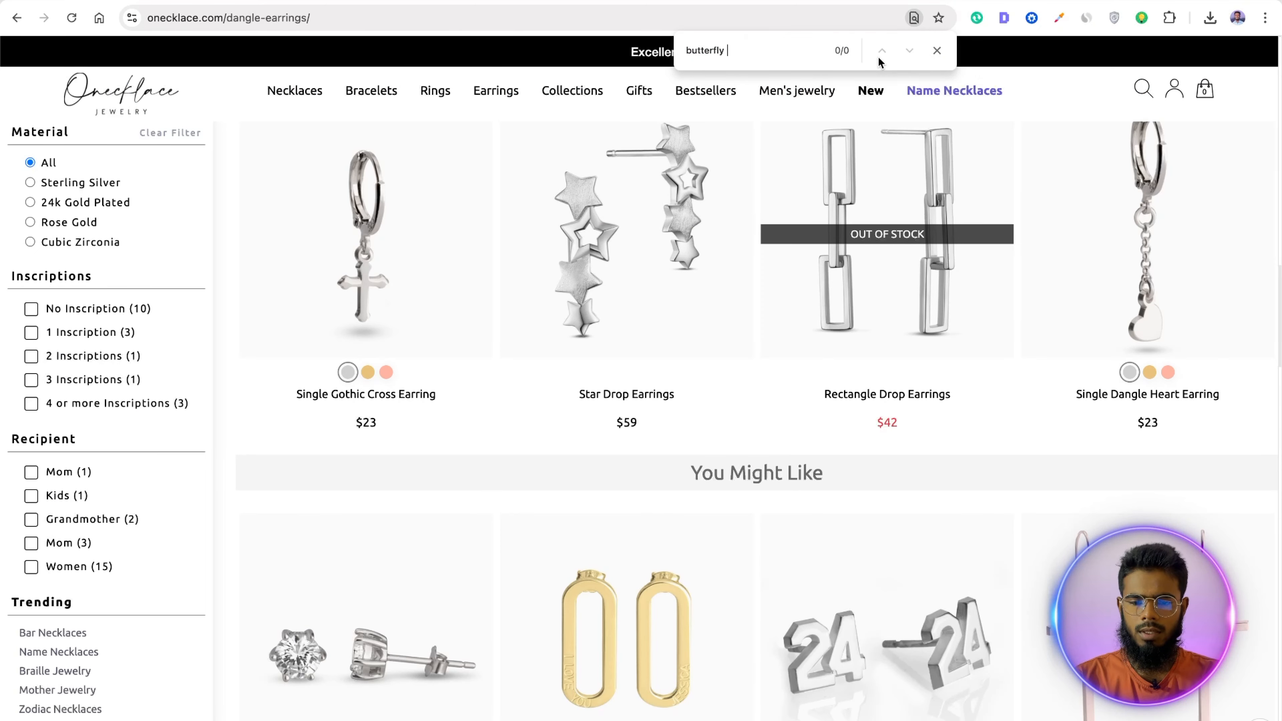
pyautogui.click(313, 2)
# Step: Add the keywords dangle and drop earrings, cute dangle earrings and dangle earring to the Dangle Earrings list
pyautogui.scroll(-1, 644, 392)
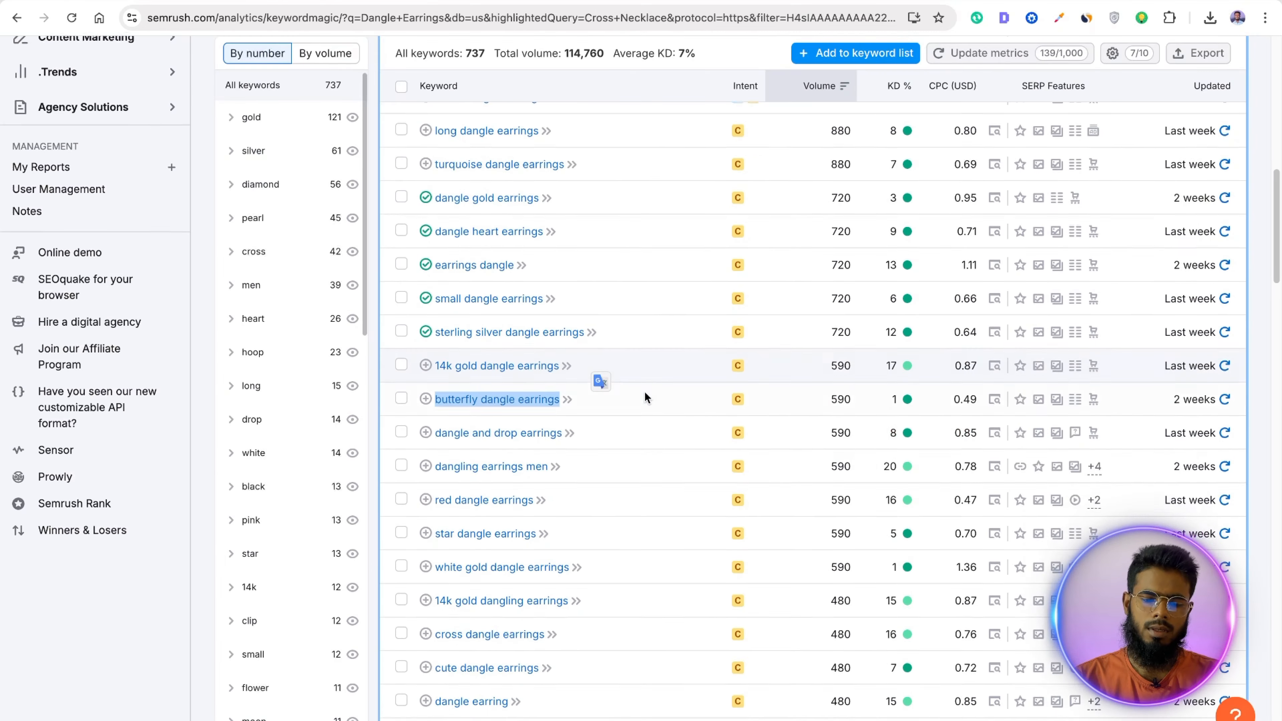
pyautogui.click(634, 446)
pyautogui.click(425, 431)
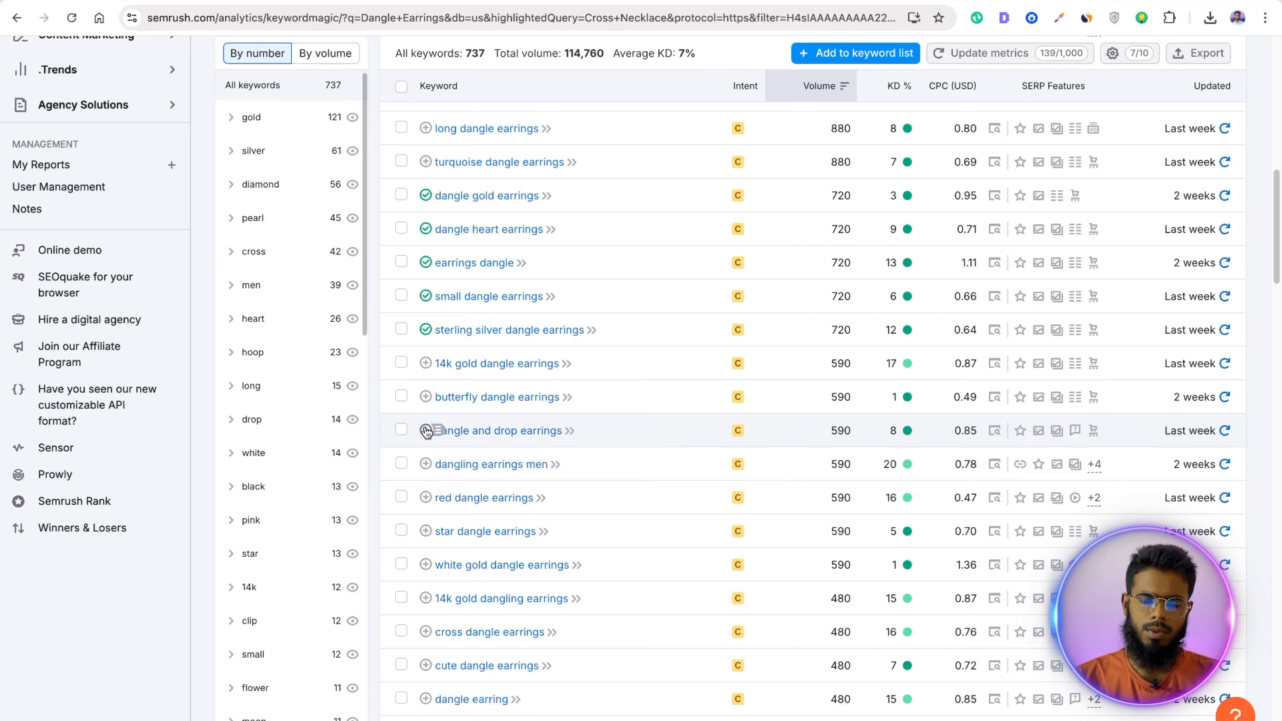
pyautogui.scroll(-1, 561, 457)
pyautogui.scroll(-4, 501, 473)
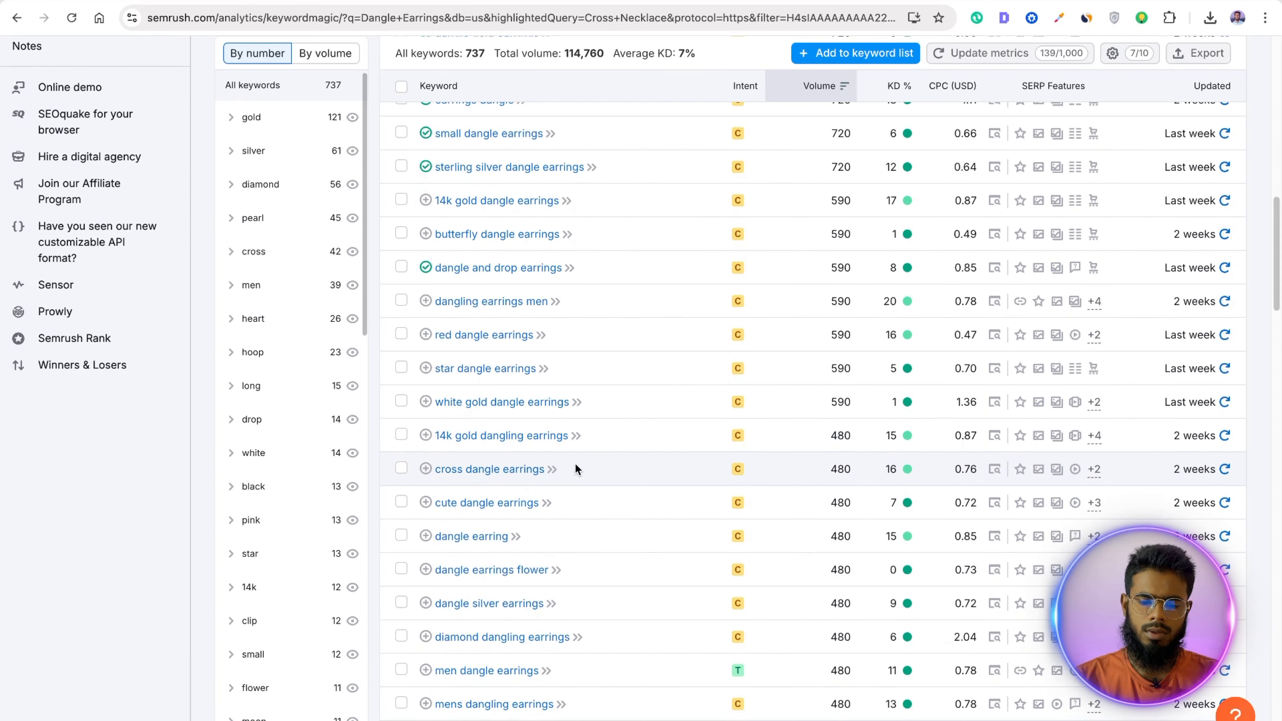
pyautogui.scroll(-1, 571, 496)
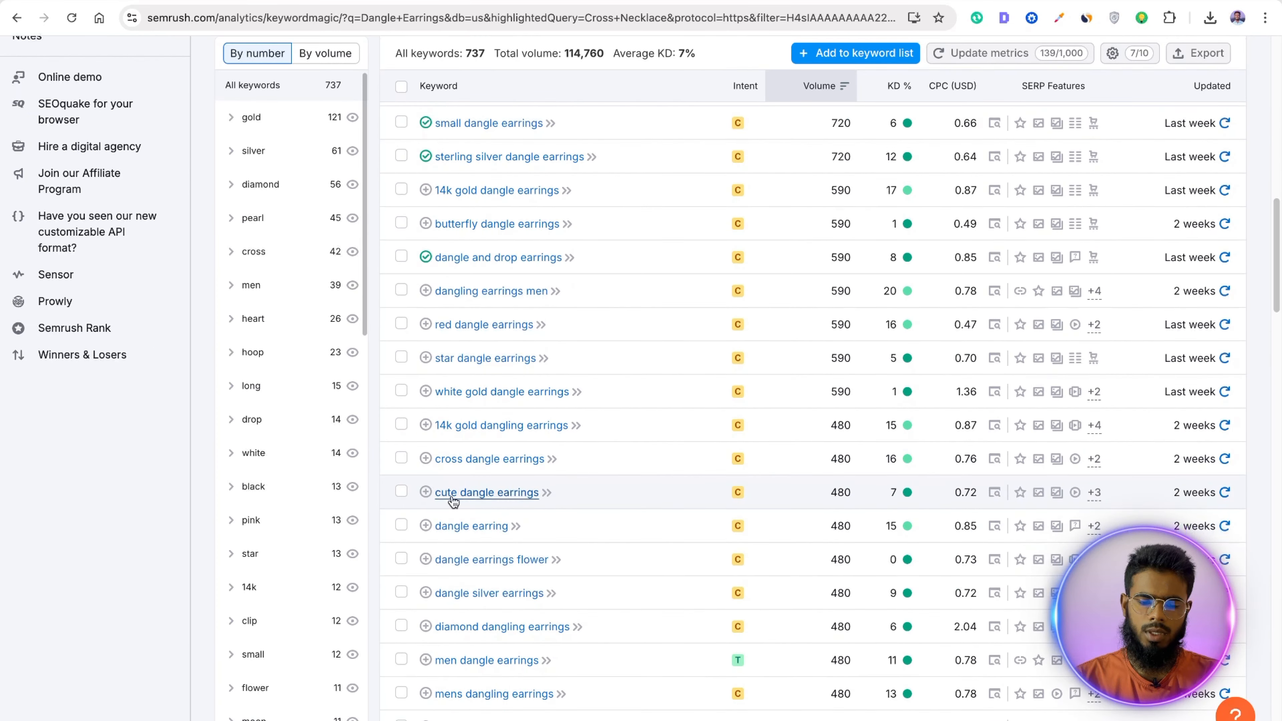
pyautogui.scroll(-1, 428, 494)
pyautogui.click(427, 493)
pyautogui.scroll(-1, 458, 498)
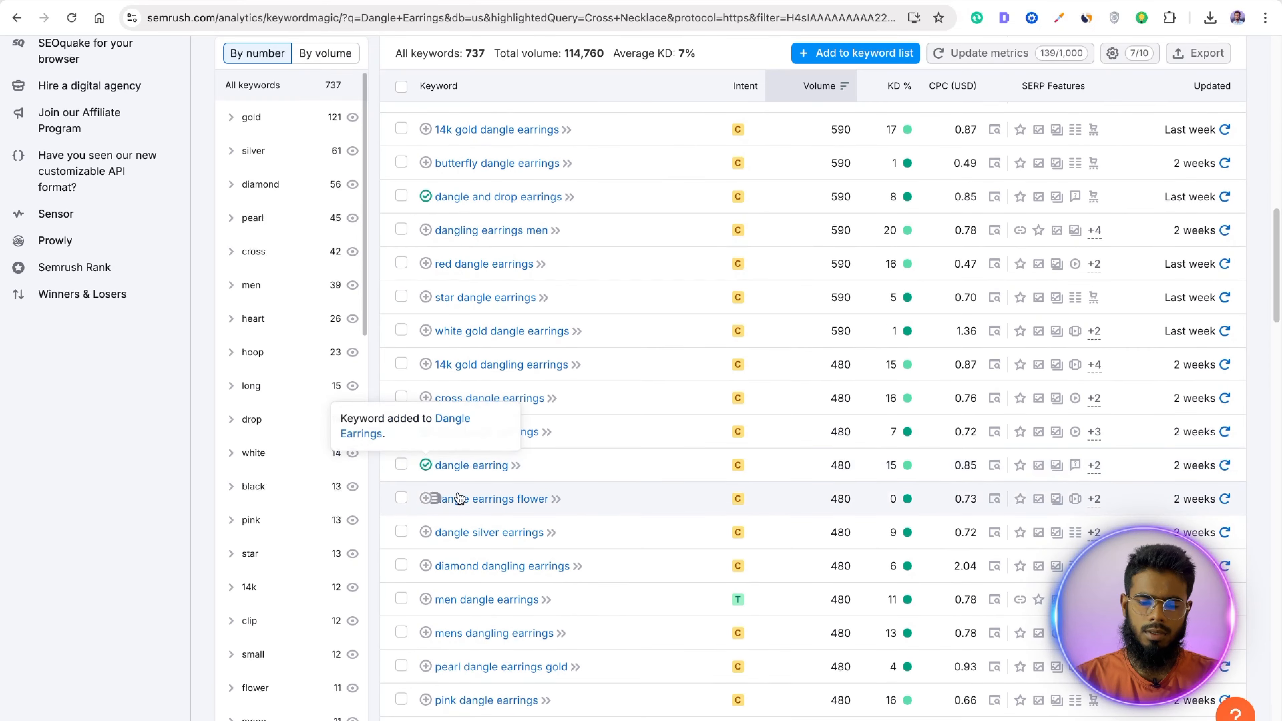
# Step: Add the keywords dangle silver earrings and men dangle earrings to the Dangle Earrings list
pyautogui.scroll(-1, 459, 499)
pyautogui.scroll(-1, 526, 546)
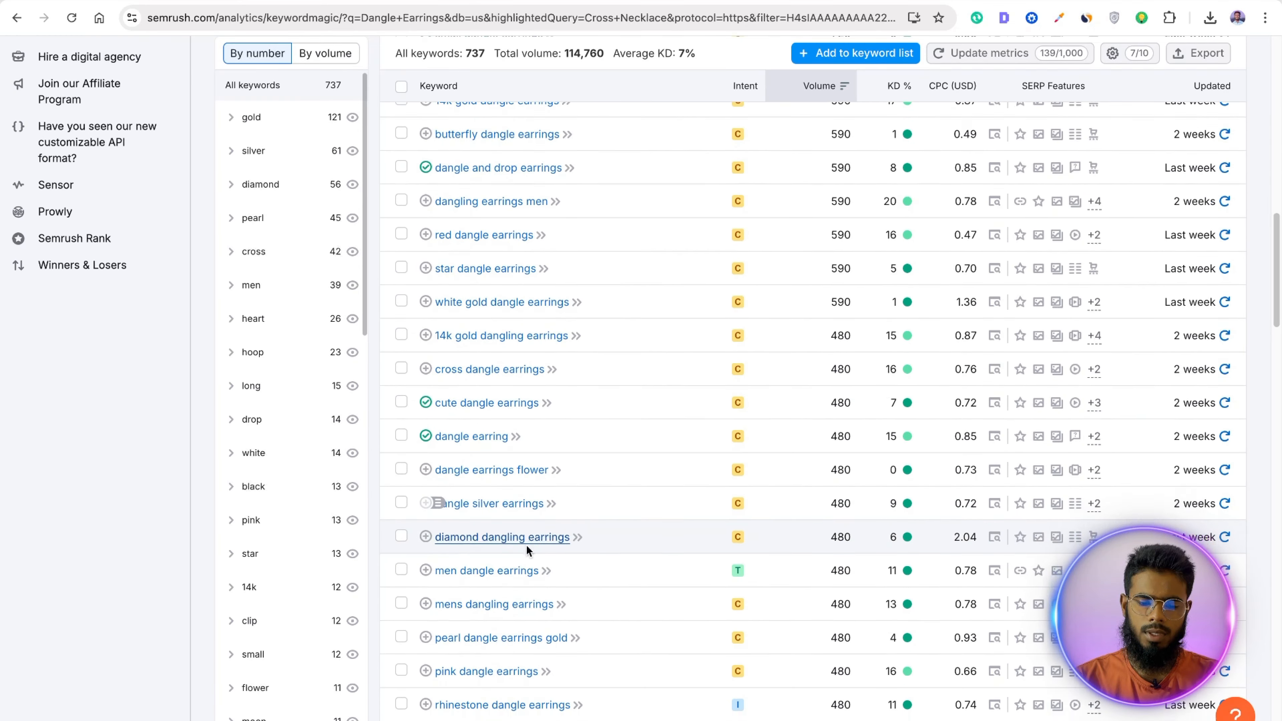
pyautogui.scroll(-2, 526, 546)
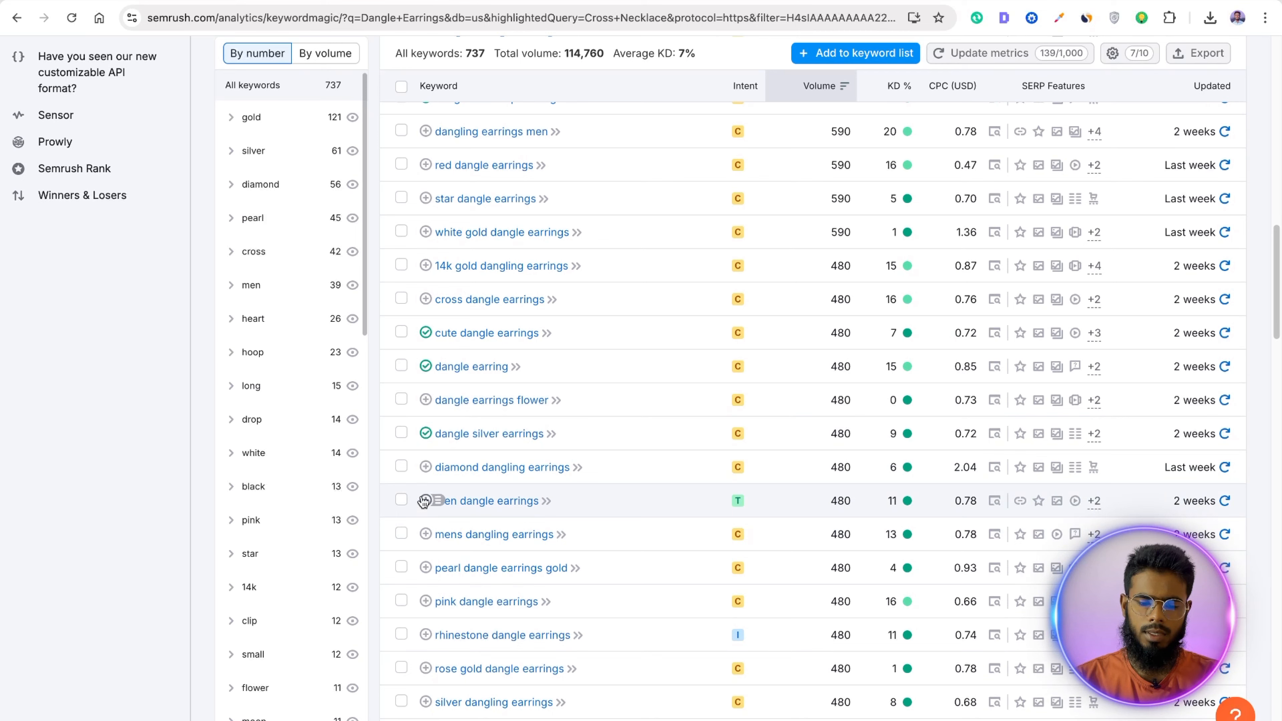
pyautogui.click(425, 500)
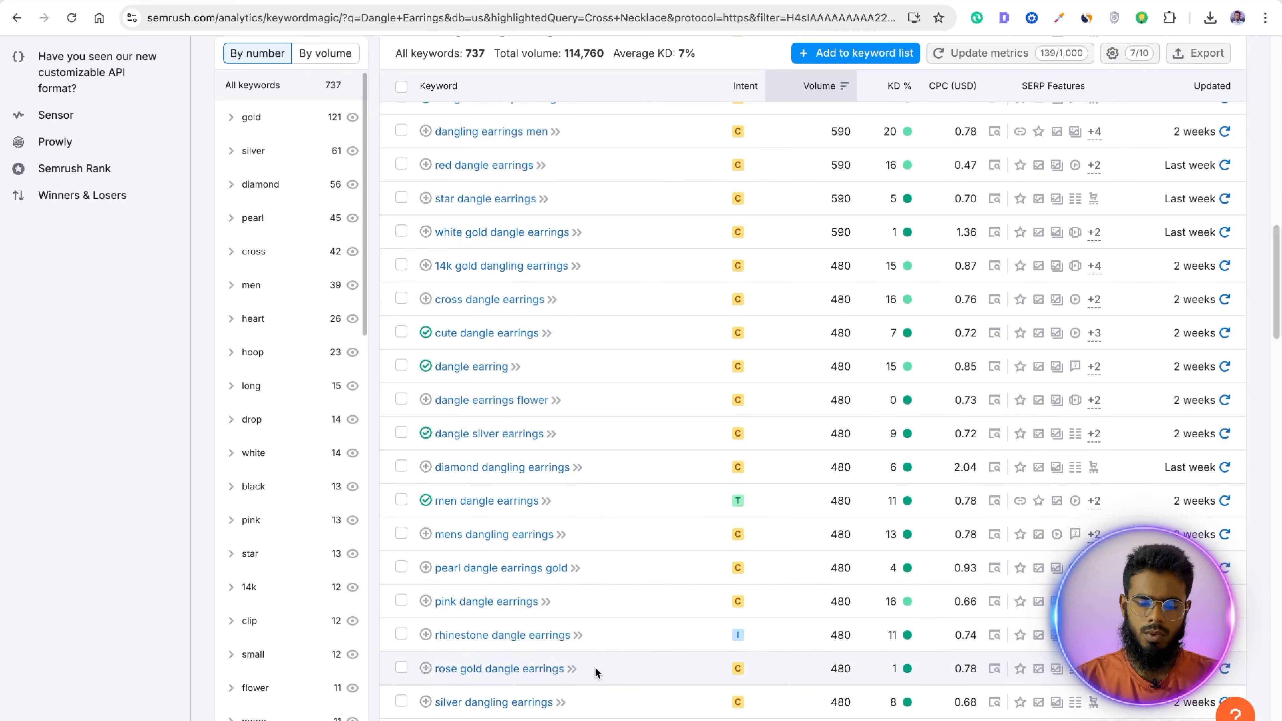
# Step: Switch to the Onecklace Dangle Earrings page and copy the first product's name, Name Hoop Earrings
pyautogui.scroll(15, 636, 458)
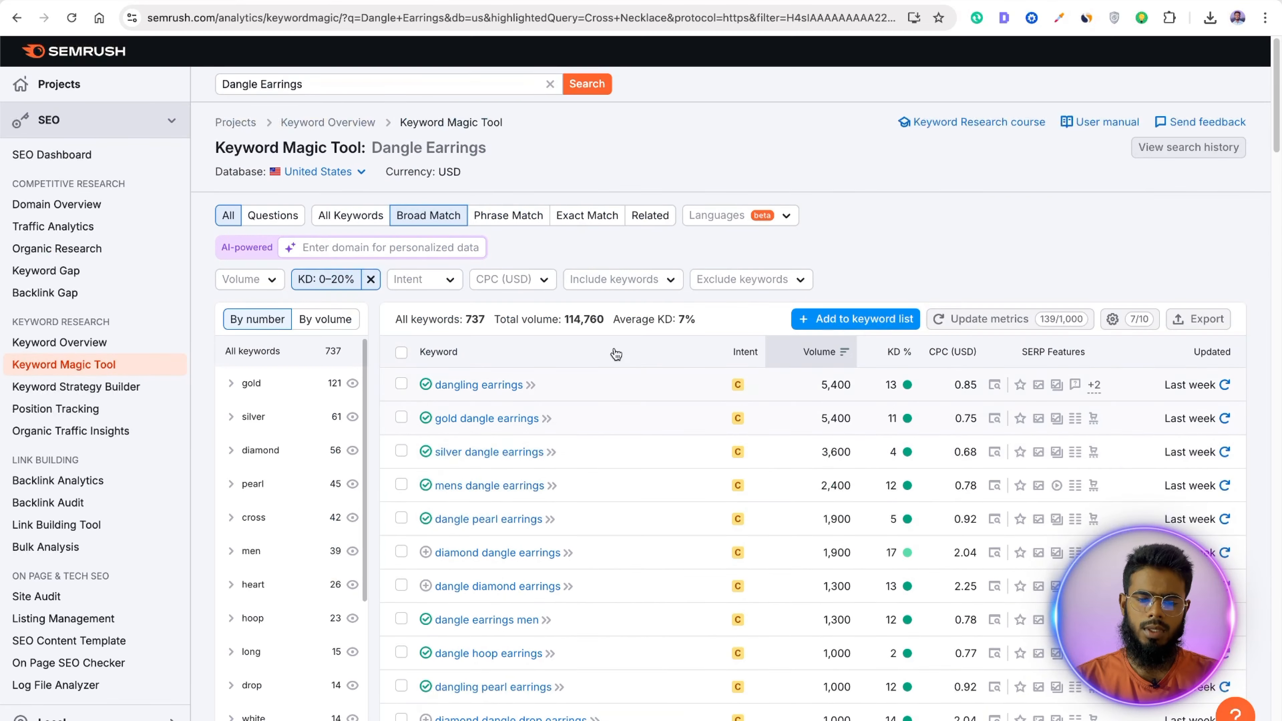
pyautogui.click(151, 4)
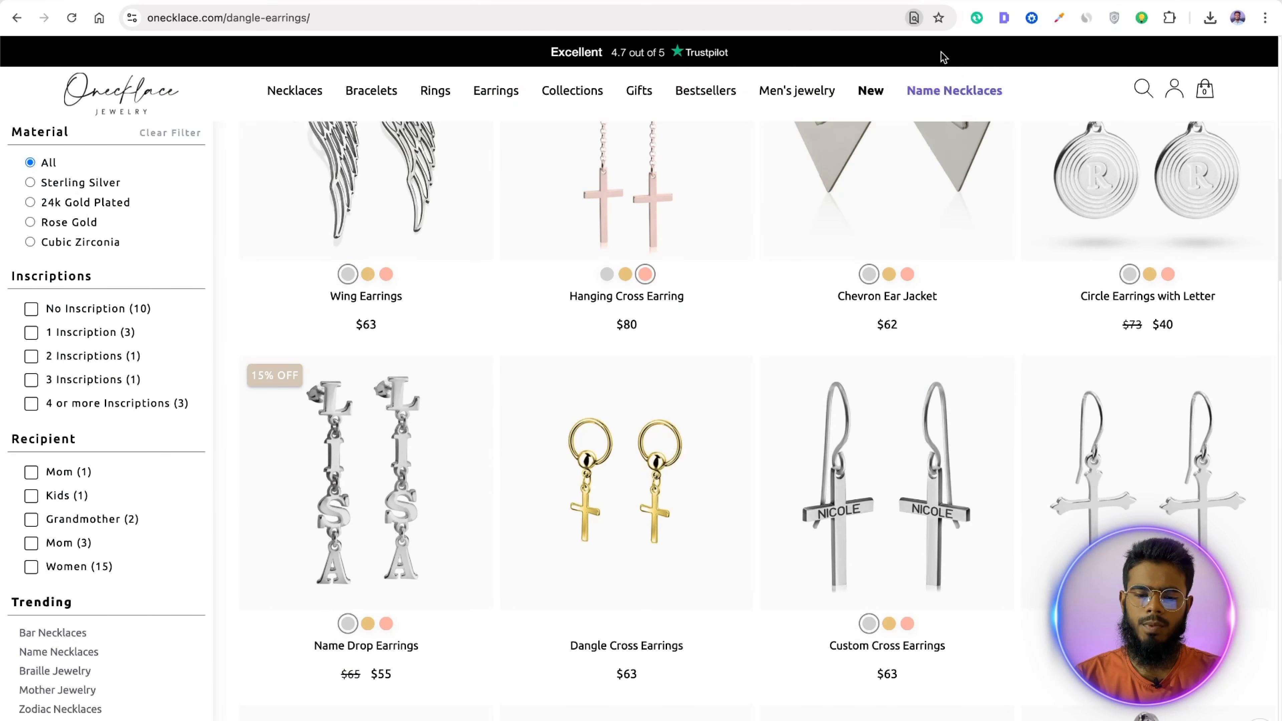
pyautogui.scroll(10, 943, 57)
pyautogui.scroll(-3, 250, 300)
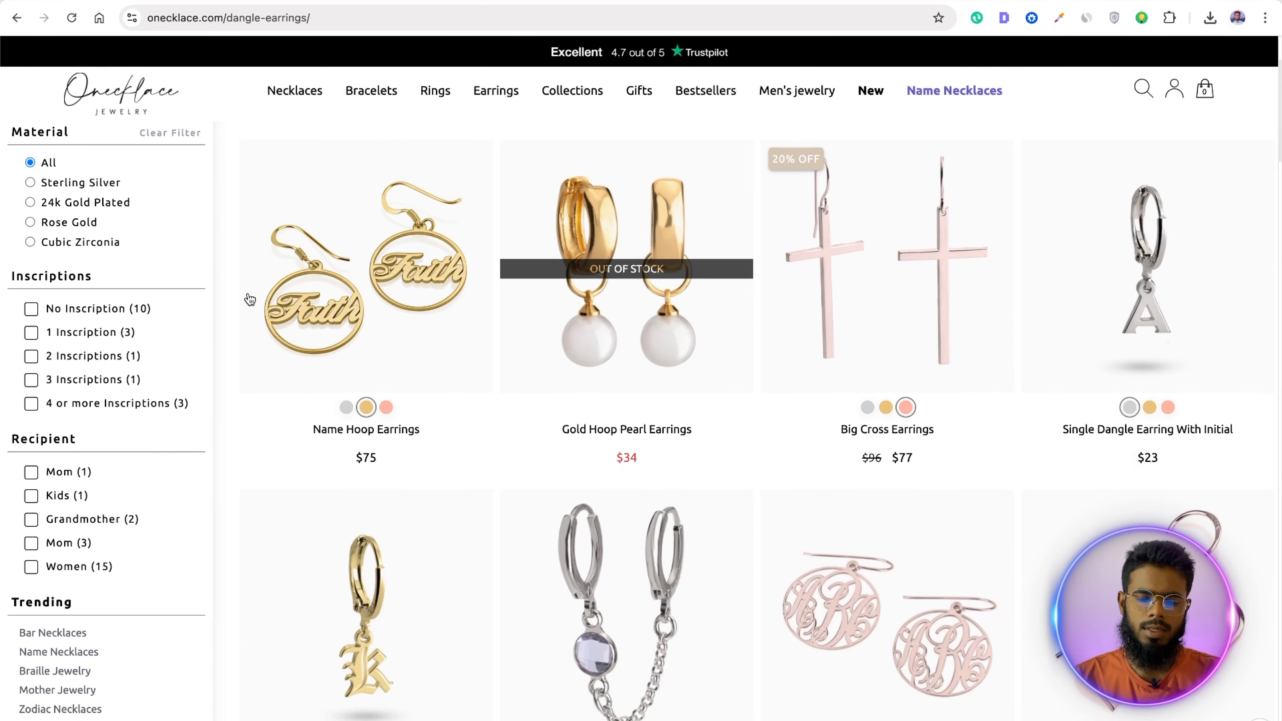
pyautogui.moveTo(310, 428); pyautogui.dragTo(441, 432)
pyautogui.press('super+c')
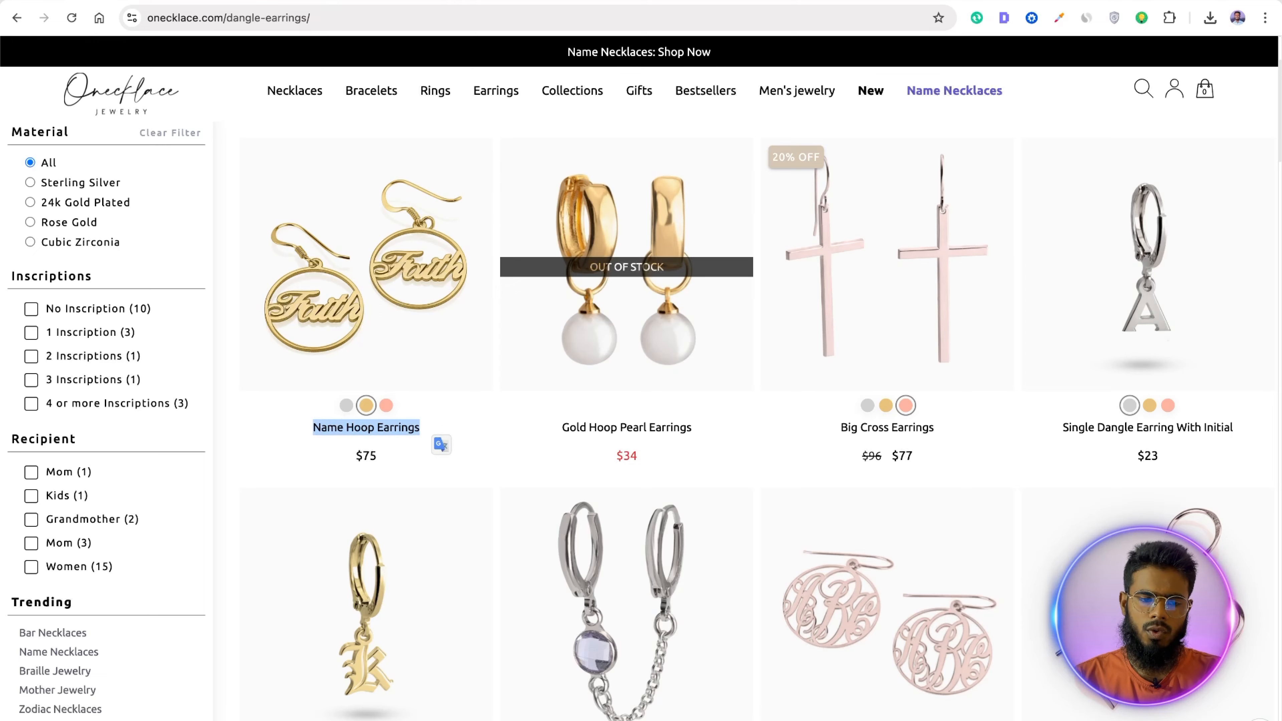
# Step: Return to Semrush and look up the copied product name Name Hoop Earrings in the Keyword Magic Tool
pyautogui.click(373, 2)
pyautogui.tripleClick(427, 88)
pyautogui.press('super+v')
pyautogui.press('Return')
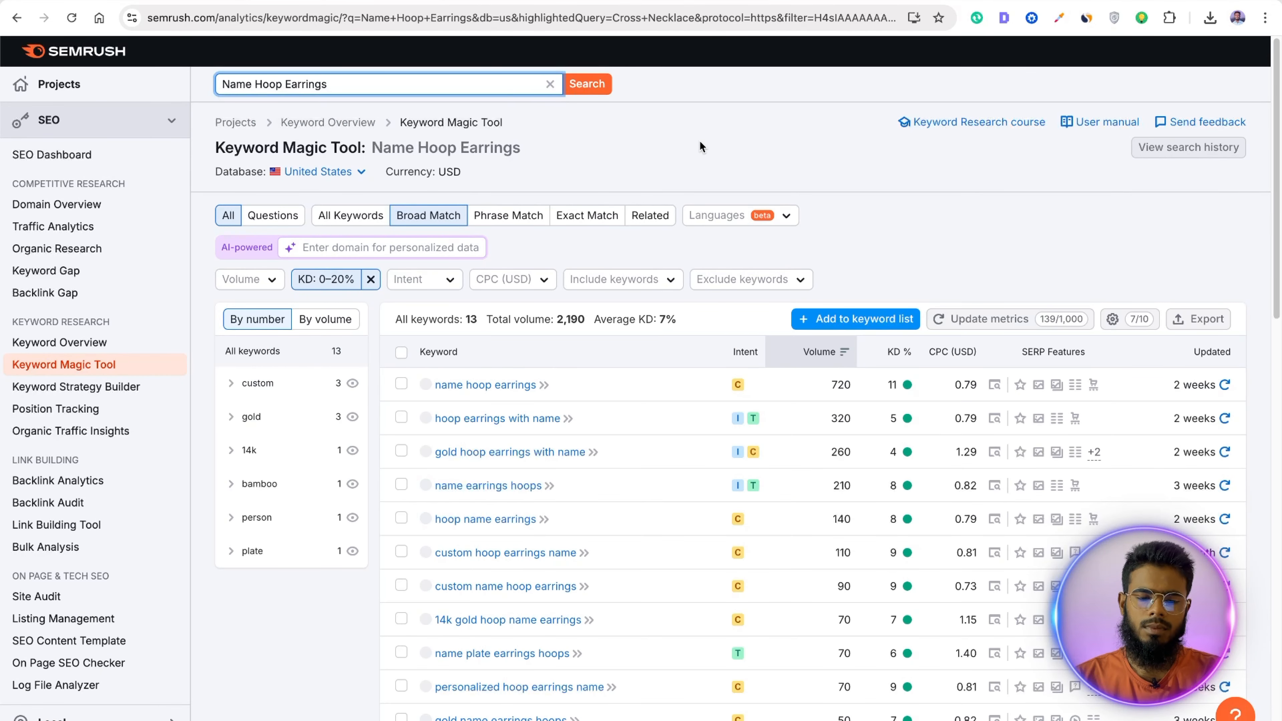
# Step: Add the keywords name hoop earrings, hoop earrings with name, name earrings hoops and hoop name earrings to the Dangle Earrings list
pyautogui.scroll(-1, 700, 147)
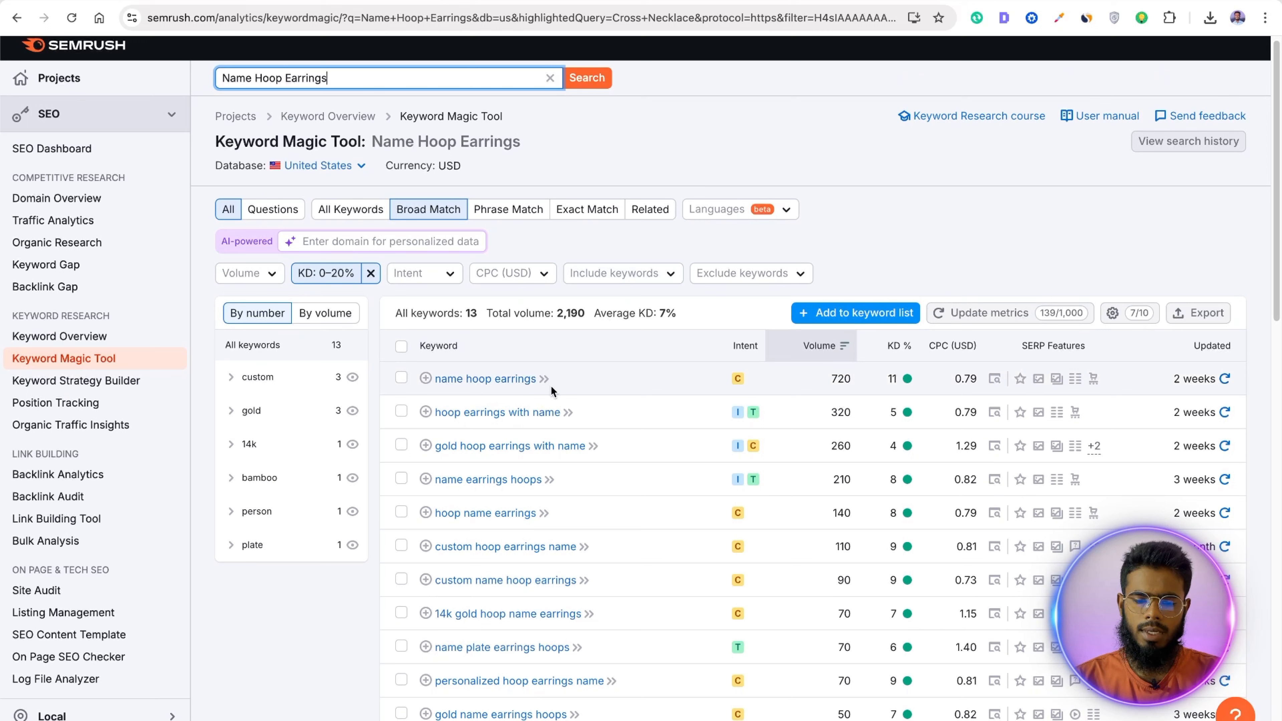
pyautogui.click(426, 379)
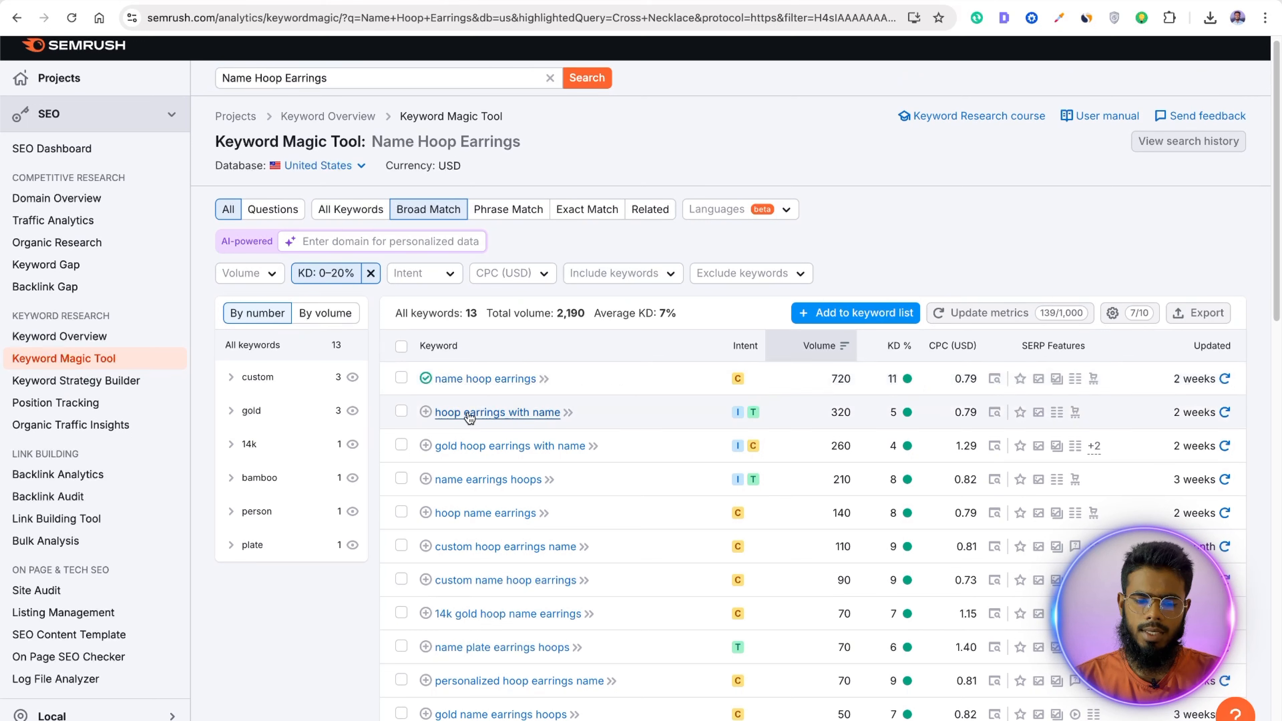
pyautogui.click(425, 413)
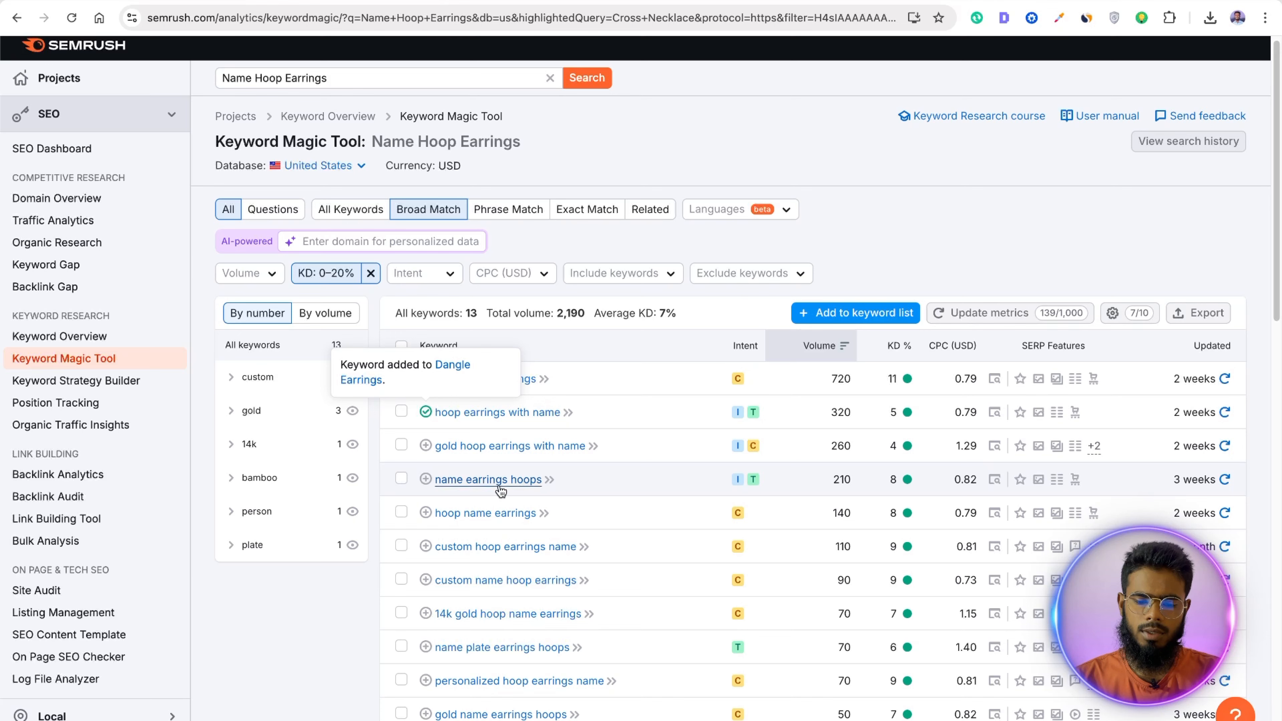
pyautogui.click(426, 514)
pyautogui.scroll(-1, 545, 525)
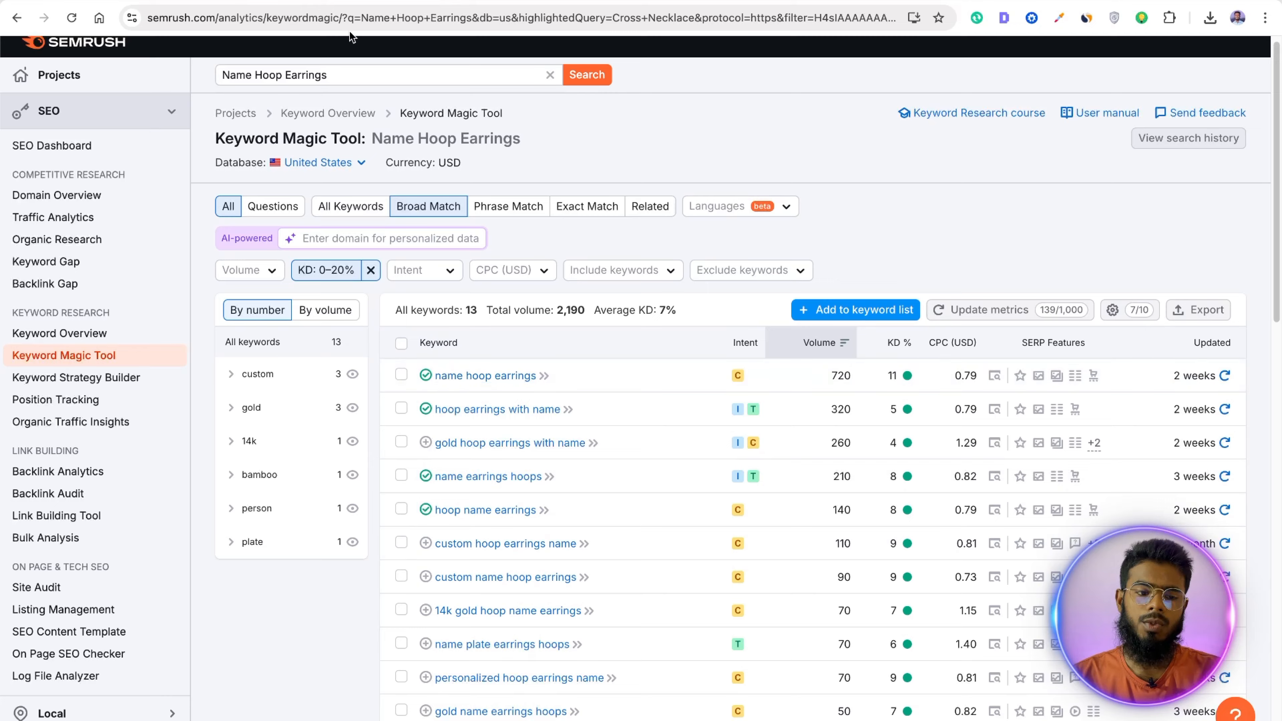
# Step: Add the keywords custom hoop earrings name and custom name hoop earrings to the Dangle Earrings list
pyautogui.click(339, 1)
pyautogui.click(398, 1)
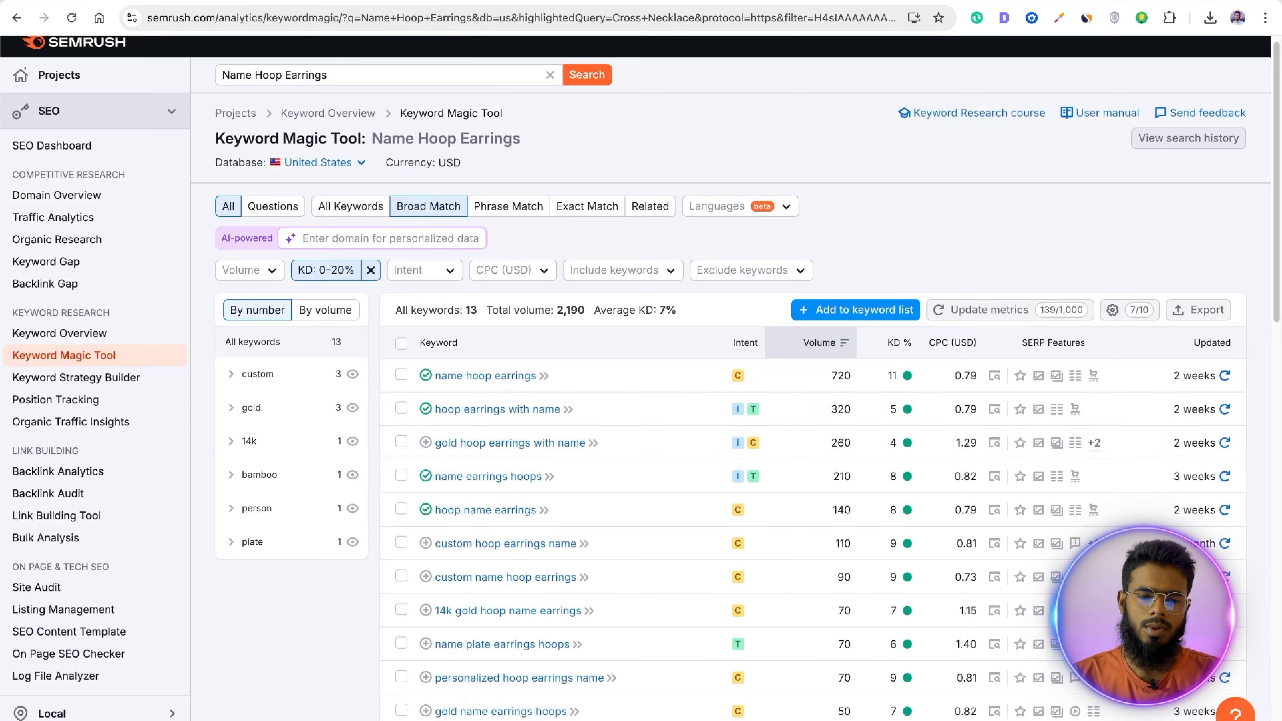
pyautogui.scroll(-1, 457, 541)
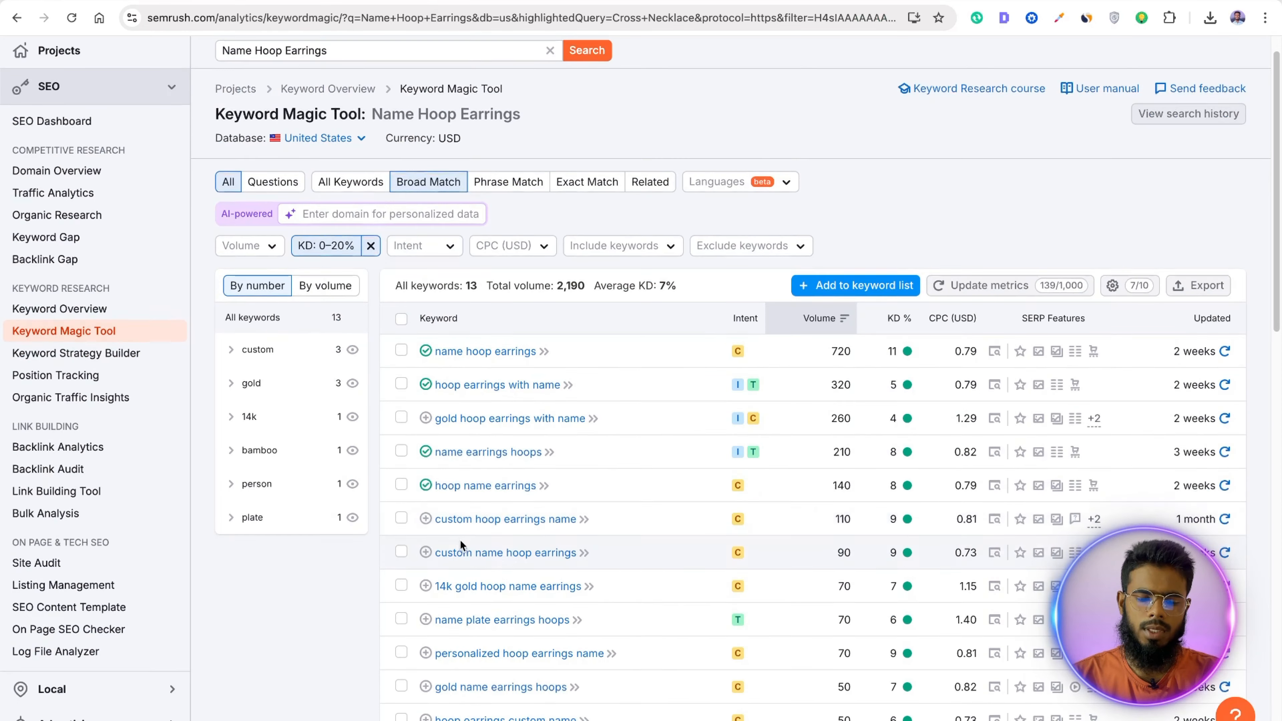
pyautogui.click(426, 521)
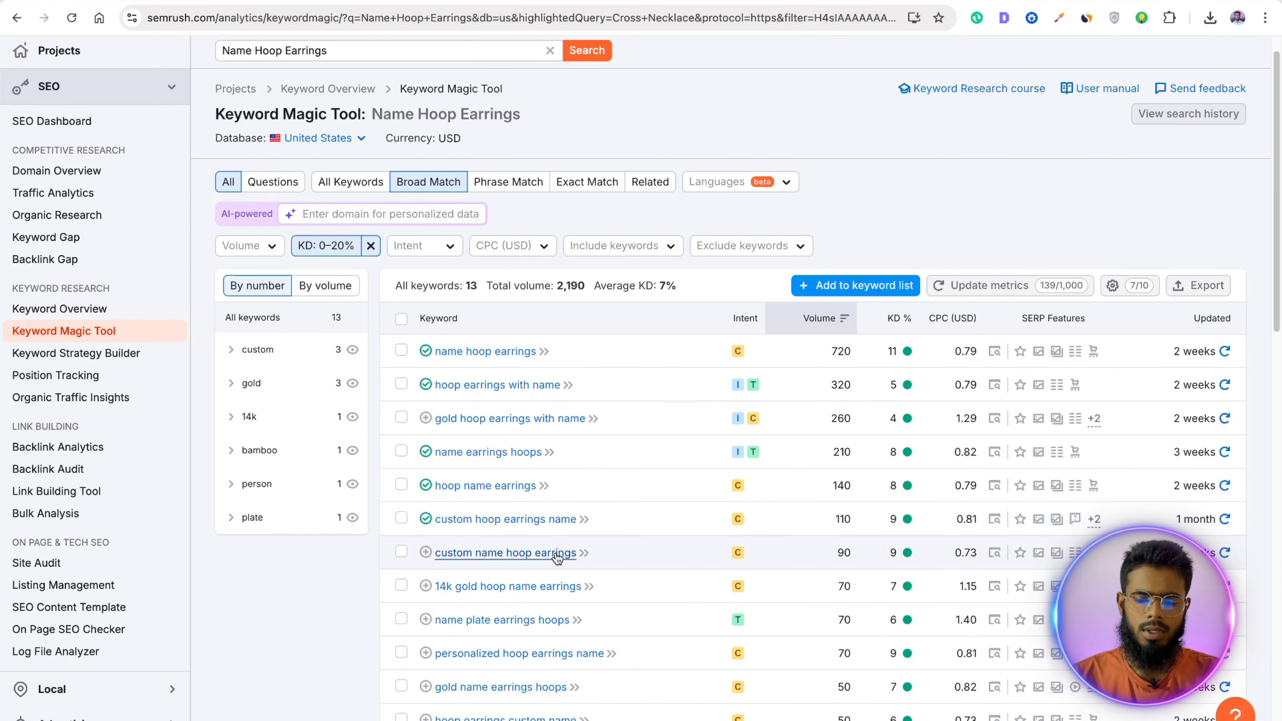
pyautogui.click(430, 553)
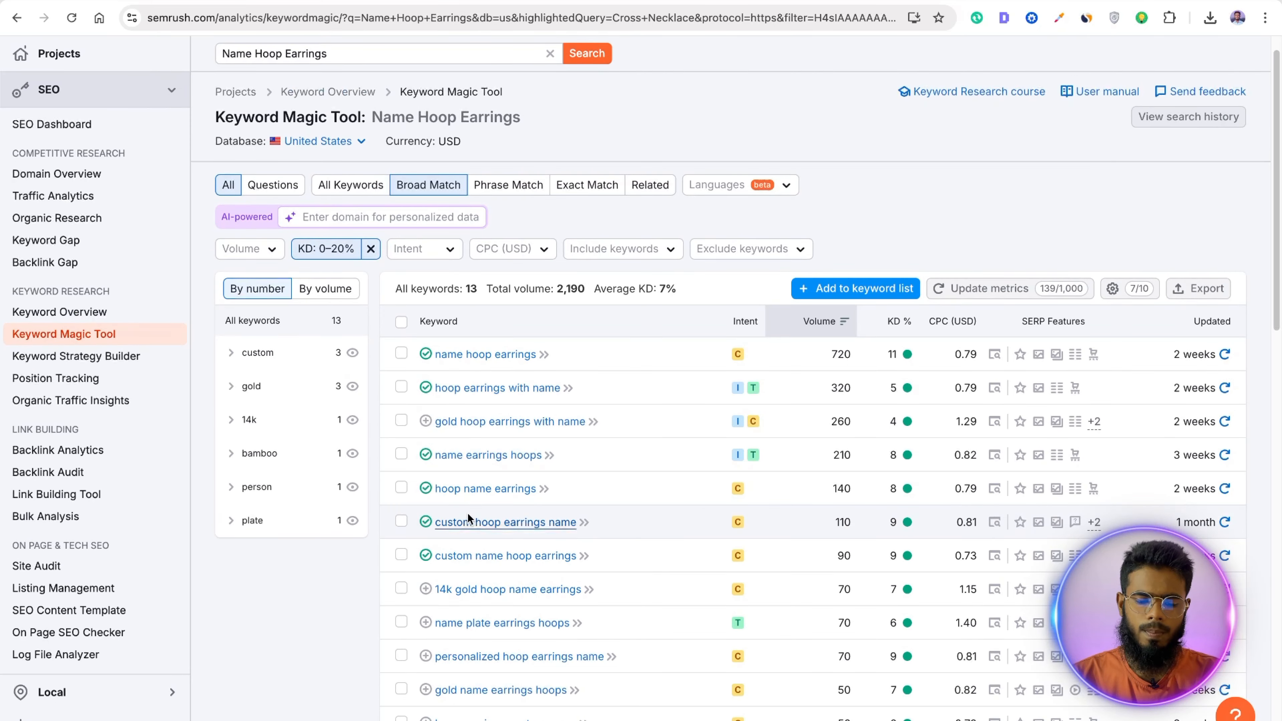
# Step: Copy the product name Gold Hoop Pearl Earrings from the Onecklace page and search the Keyword Magic Tool for it
pyautogui.scroll(1, 444, 527)
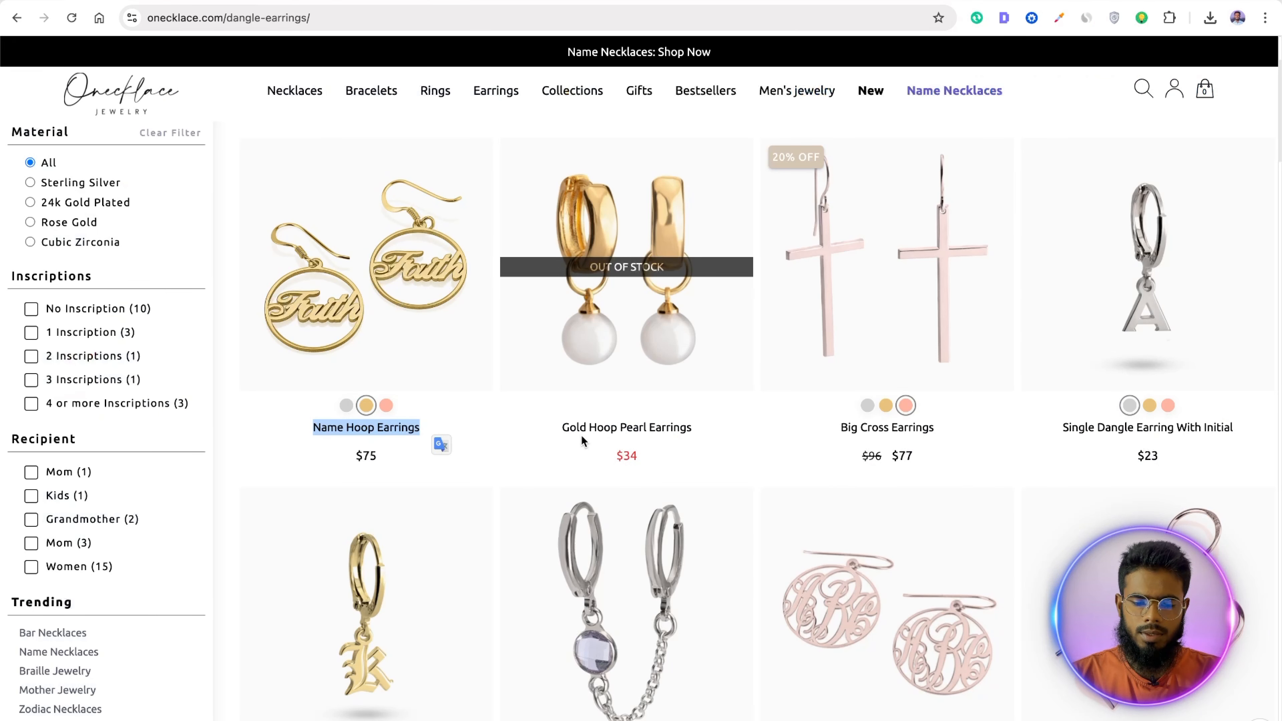
pyautogui.moveTo(541, 433); pyautogui.dragTo(752, 437)
pyautogui.hotkey('ctrl', 'c')
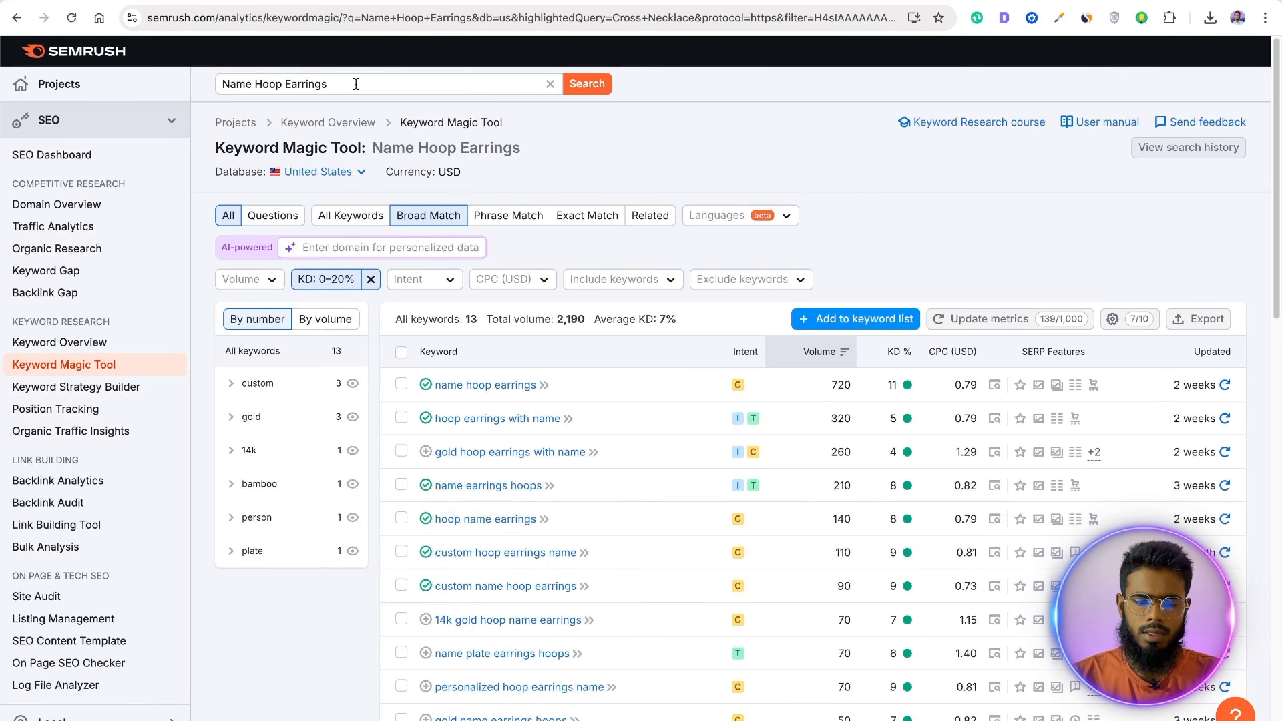
pyautogui.click(356, 84)
pyautogui.hotkey('ctrl', 'a')
pyautogui.hotkey('ctrl', 'v')
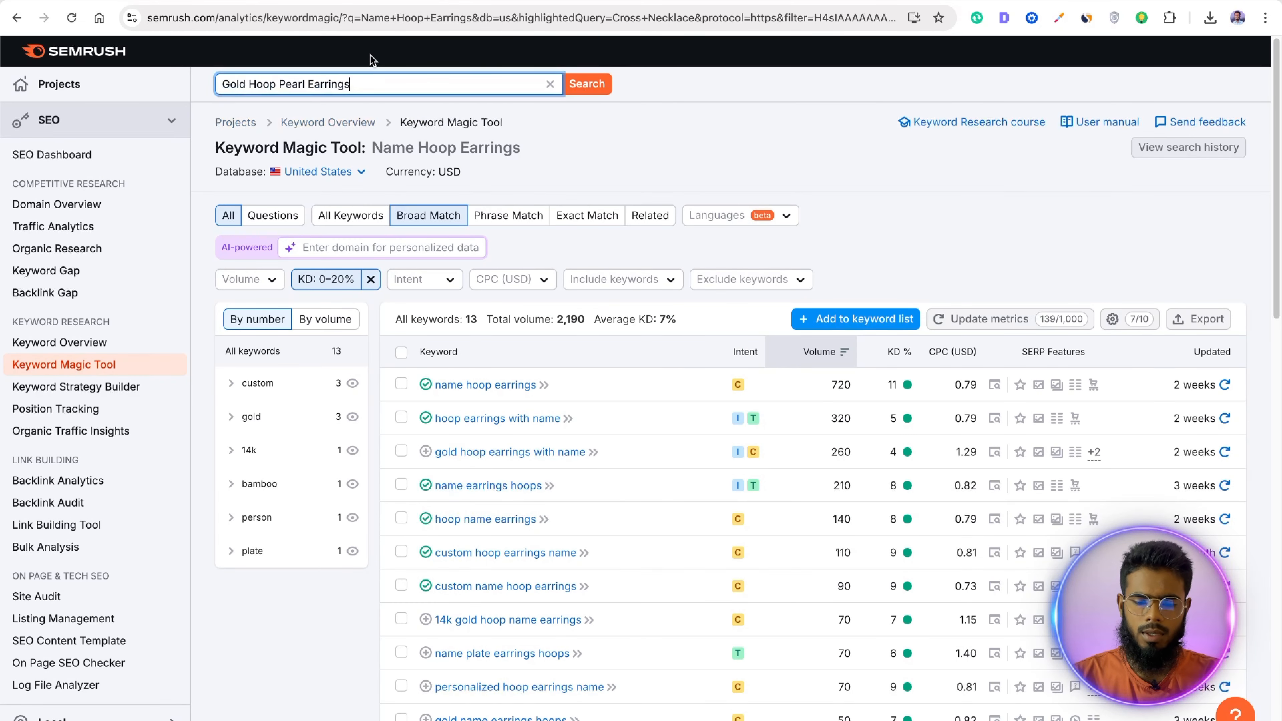
pyautogui.press('Return')
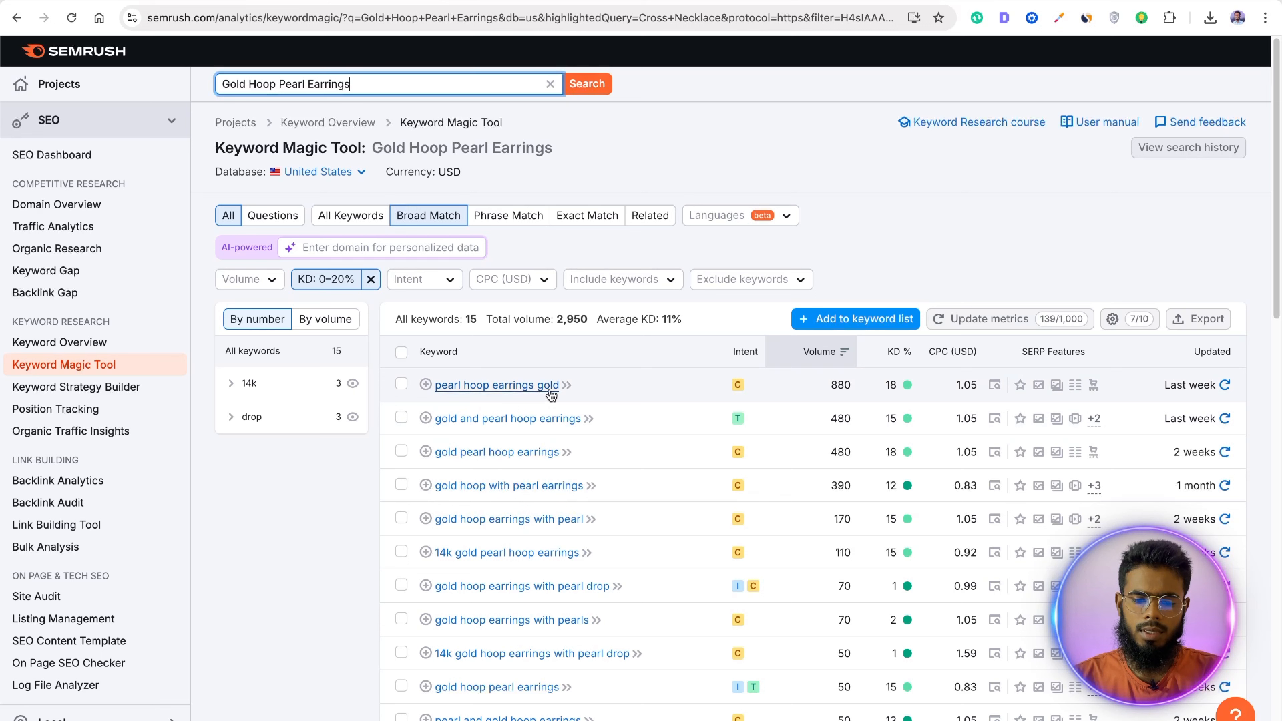
# Step: Add the keywords pearl hoop earrings gold, gold pearl hoop earrings and gold hoop with pearl earrings to the Dangle Earrings list
pyautogui.click(426, 386)
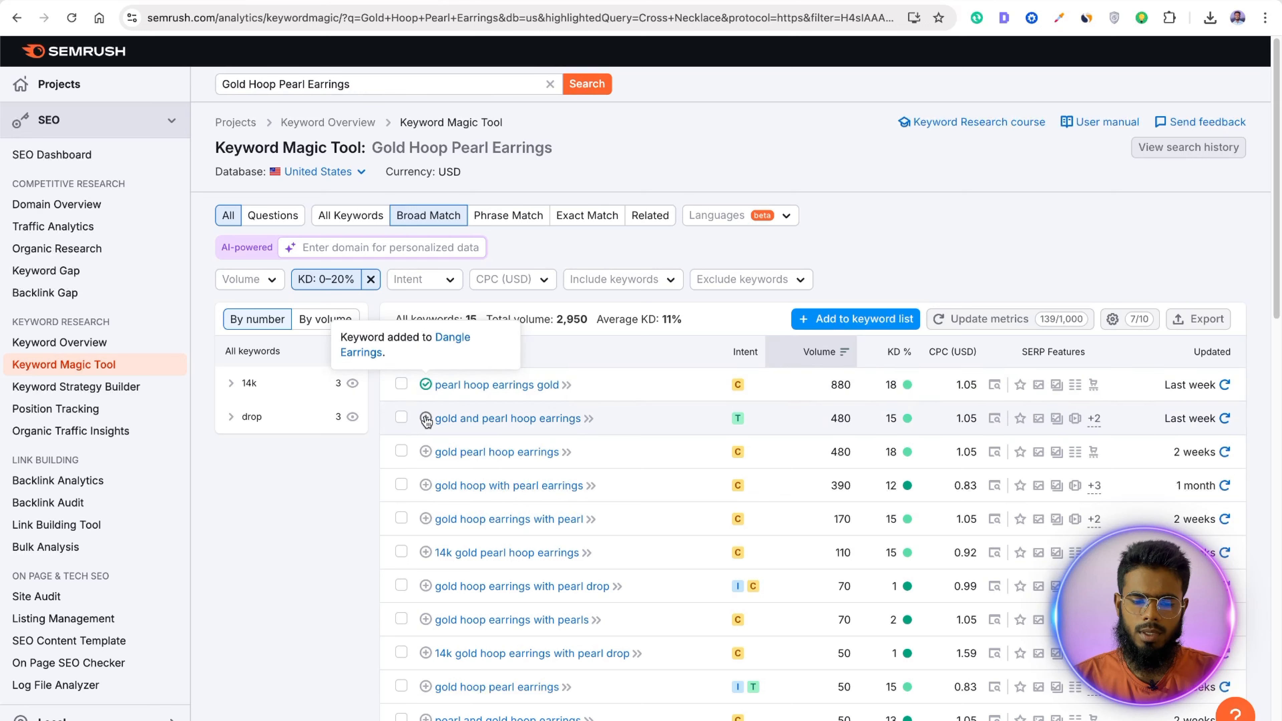
pyautogui.click(426, 452)
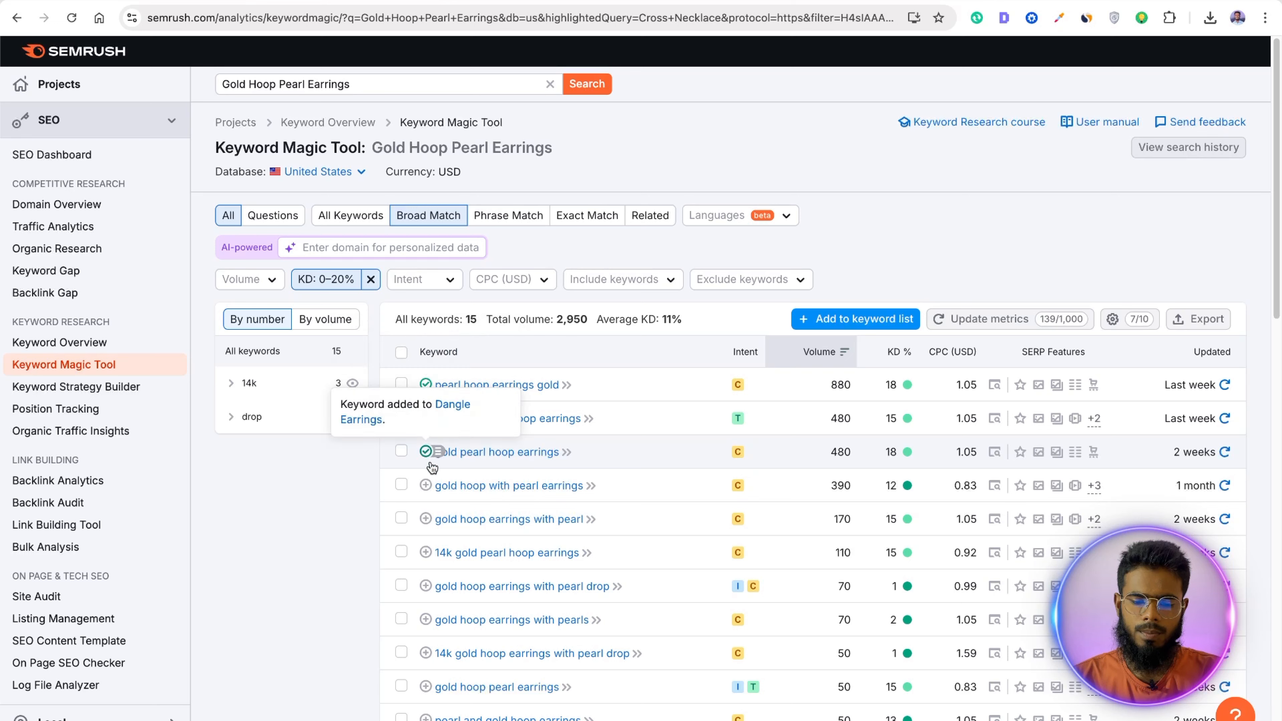
pyautogui.click(427, 487)
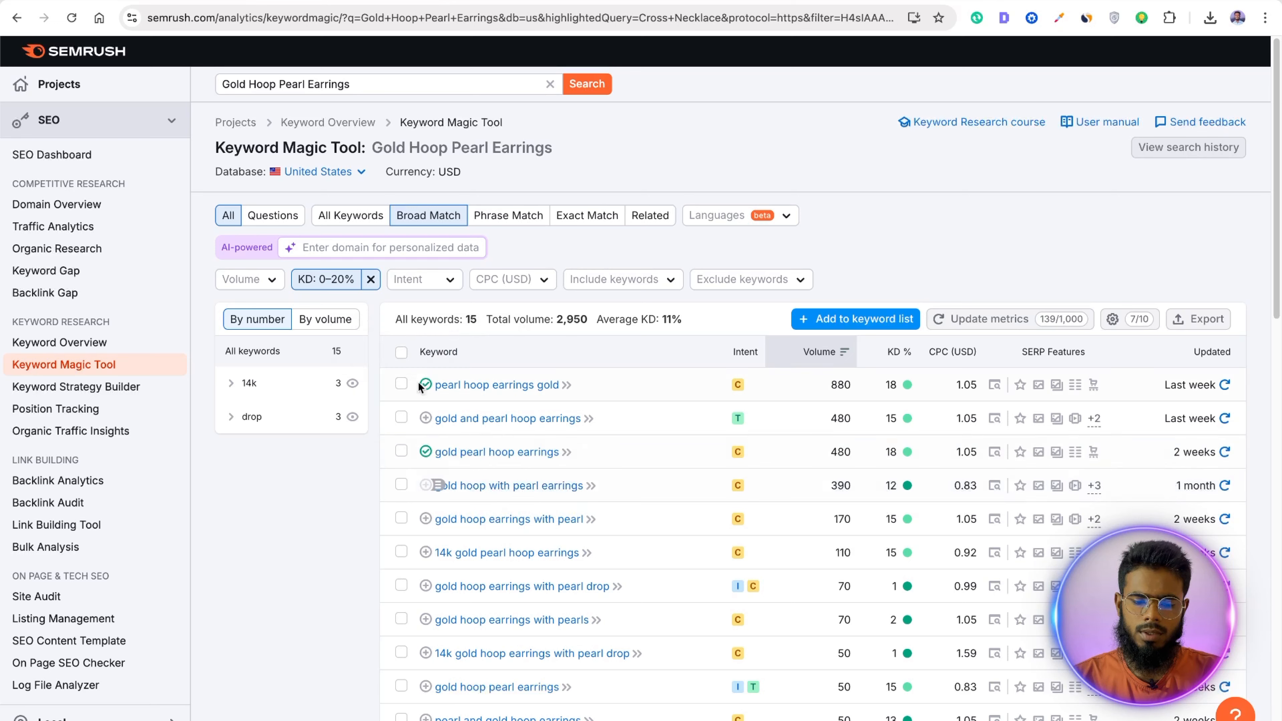
# Step: Copy the product name Big Cross Earrings from the Onecklace page and search the Keyword Magic Tool for it
pyautogui.click(225, 2)
pyautogui.click(755, 453)
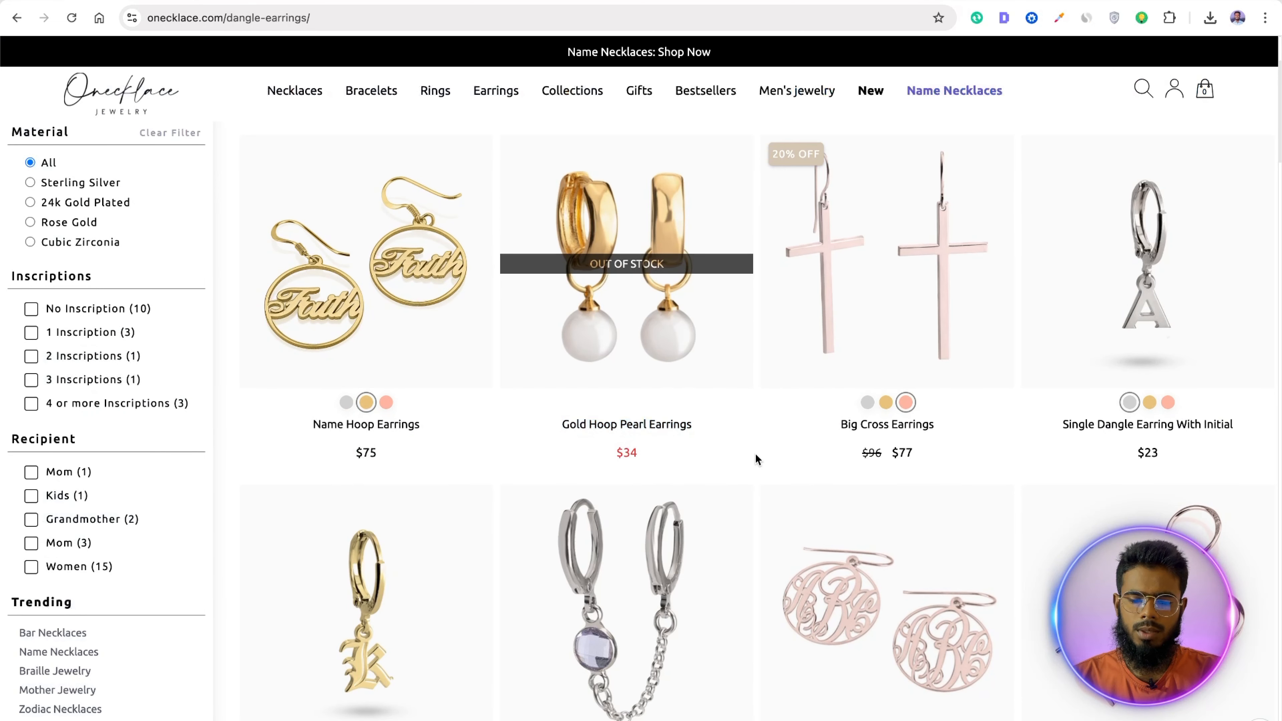
pyautogui.moveTo(832, 427); pyautogui.dragTo(952, 425)
pyautogui.press('super+c')
pyautogui.click(324, 1)
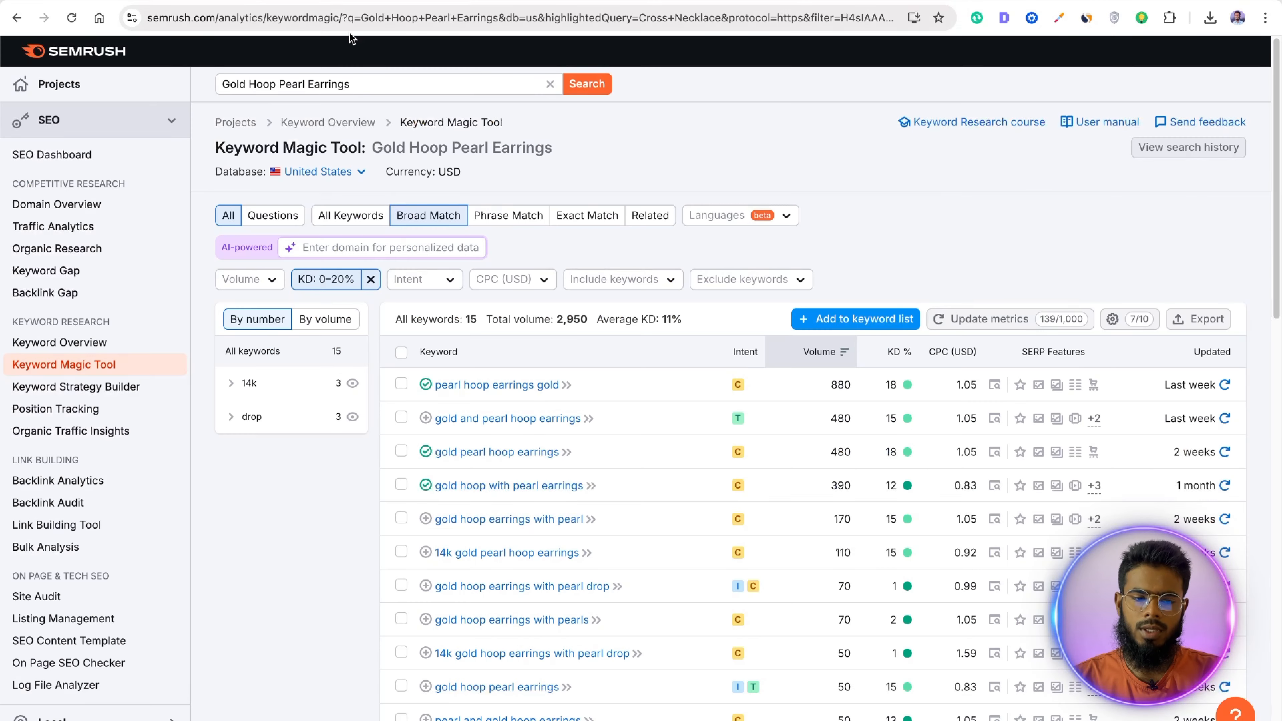
pyautogui.click(372, 77)
pyautogui.press('super+v')
pyautogui.press('Return')
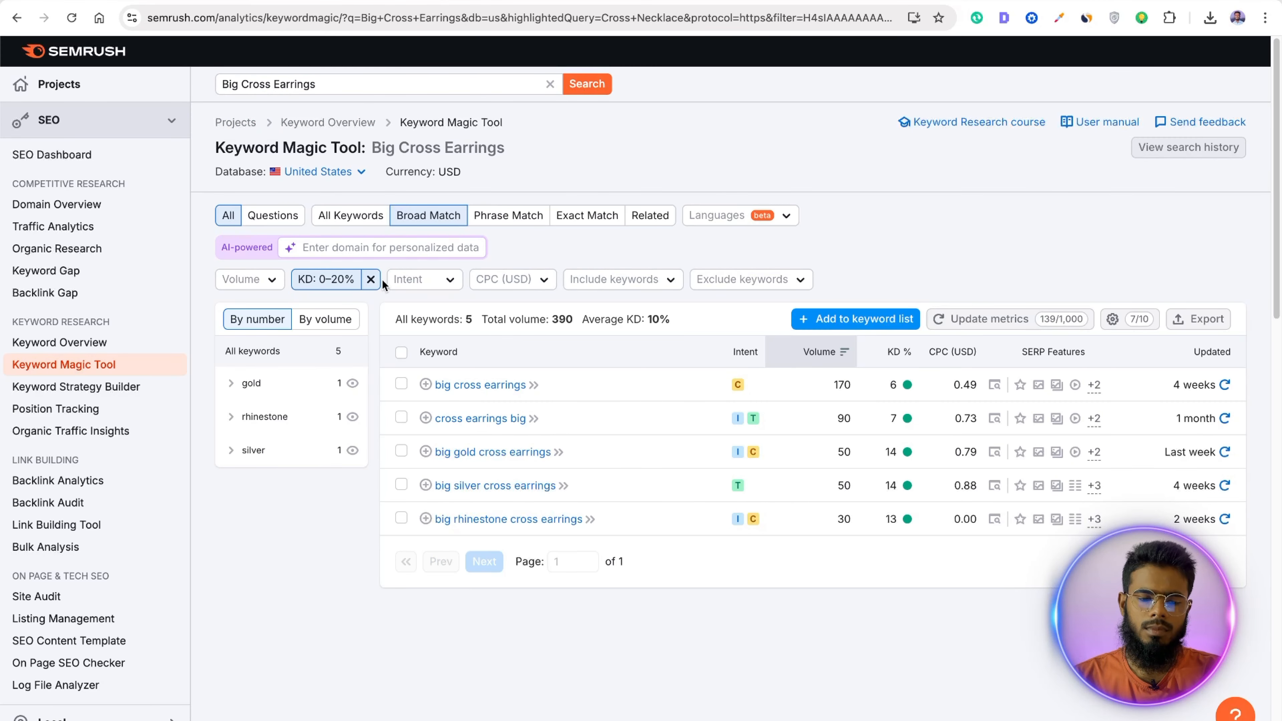
# Step: Remove the keyword difficulty filter and add big cross earrings and cross earrings big to the Dangle Earrings list
pyautogui.click(373, 280)
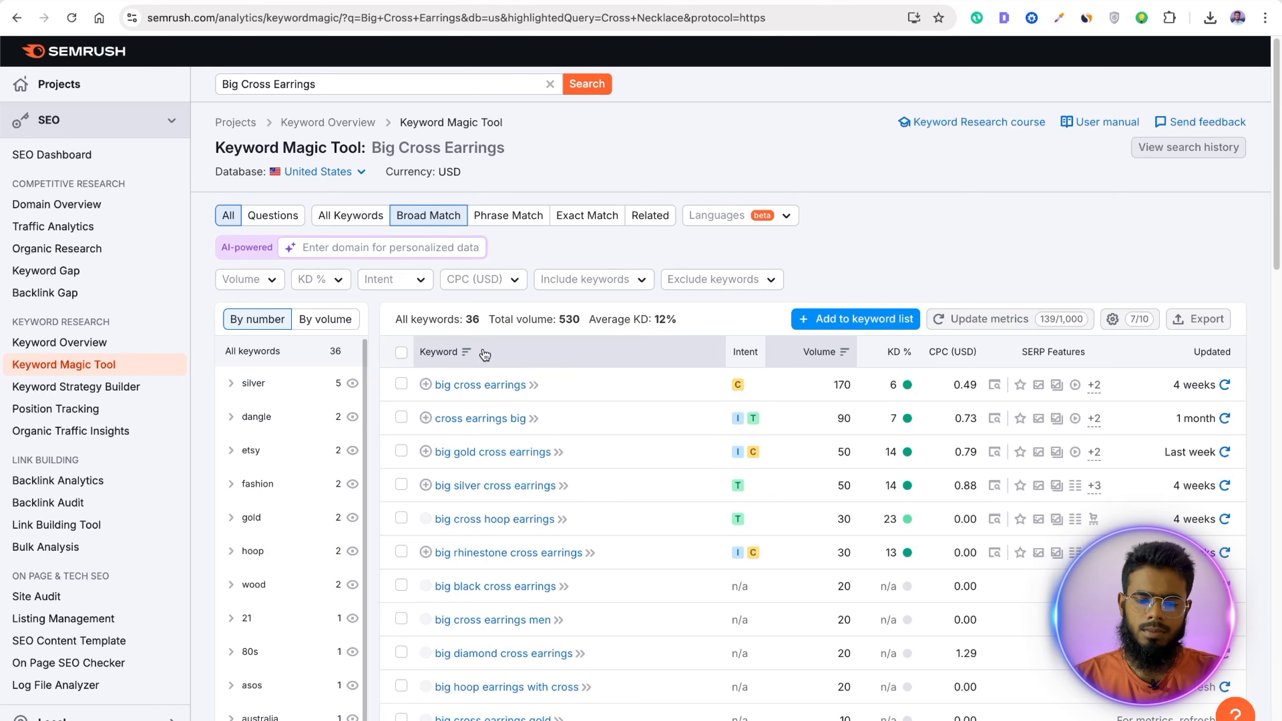
pyautogui.scroll(-1, 492, 406)
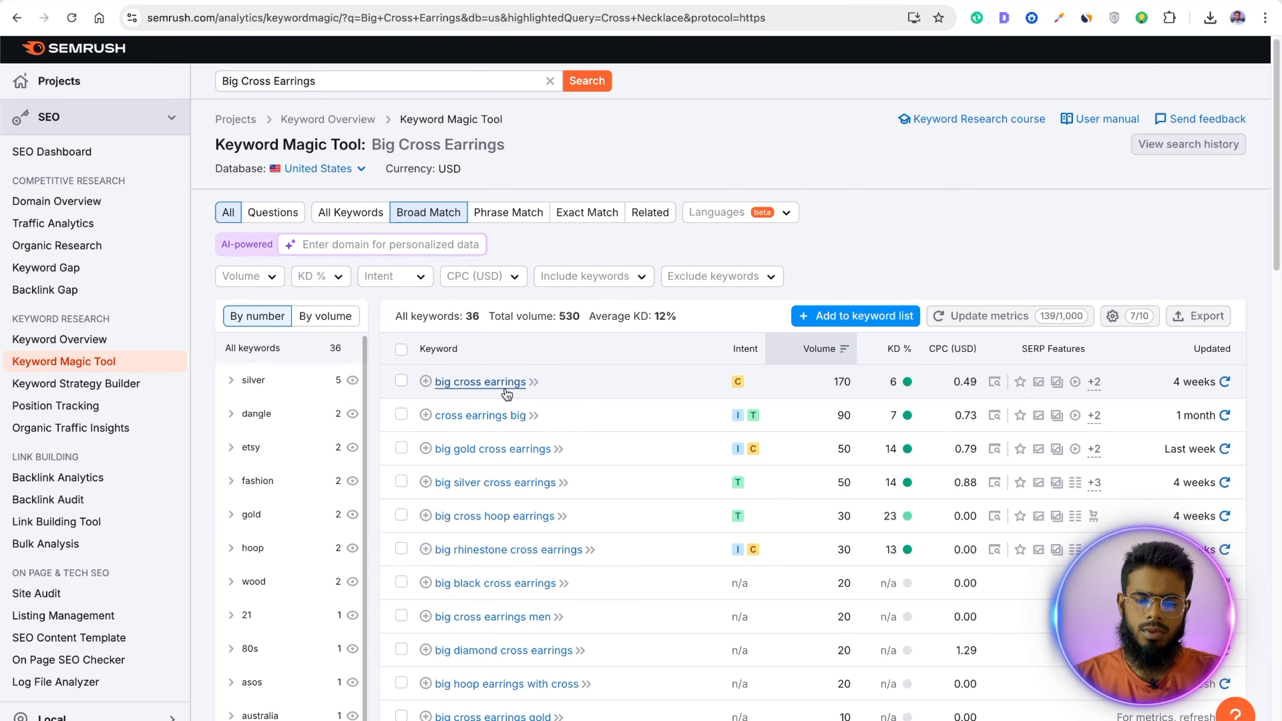
pyautogui.click(426, 384)
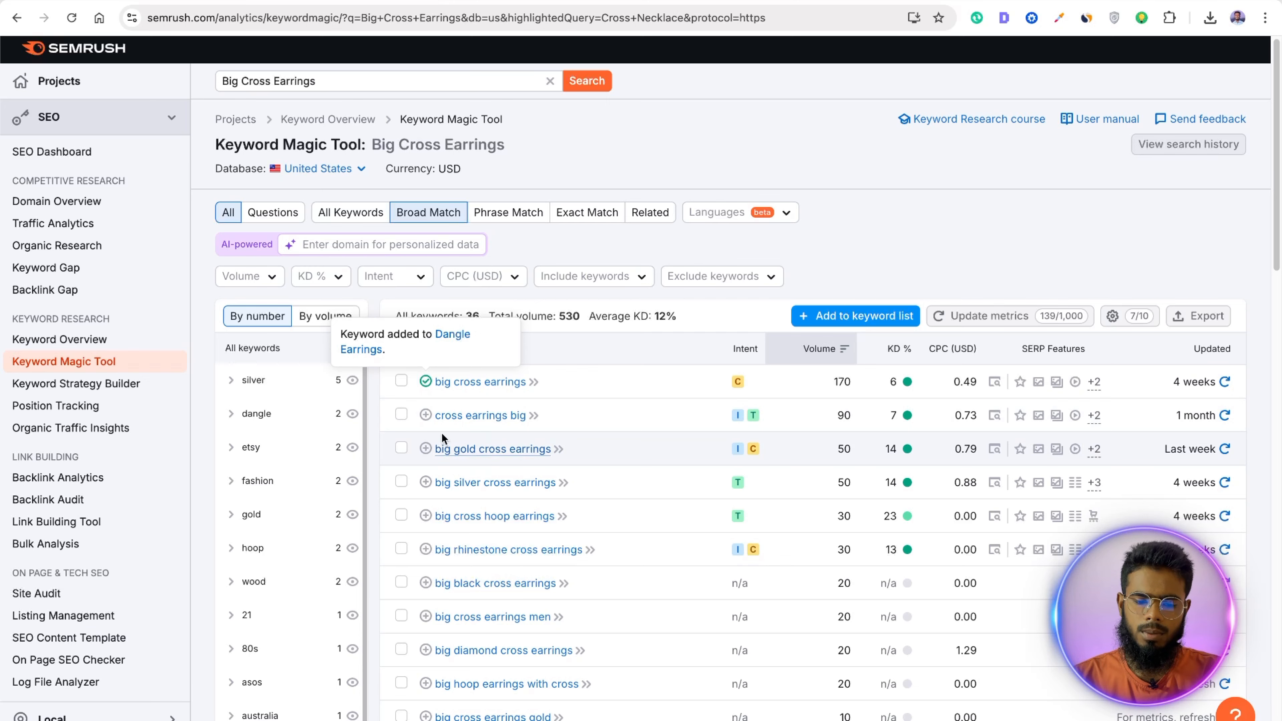
pyautogui.click(425, 415)
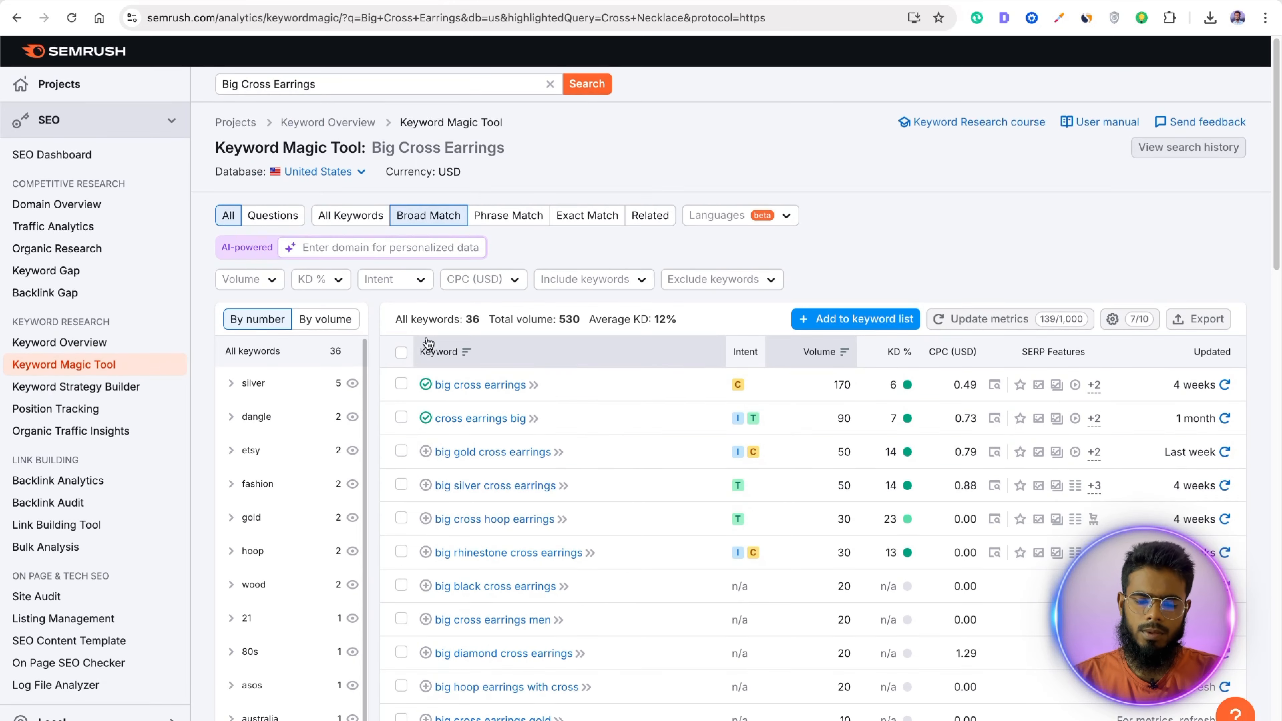
# Step: Copy the product name Single Dangle Earring With Initial from the Onecklace page and search the Keyword Magic Tool for it
pyautogui.click(184, 1)
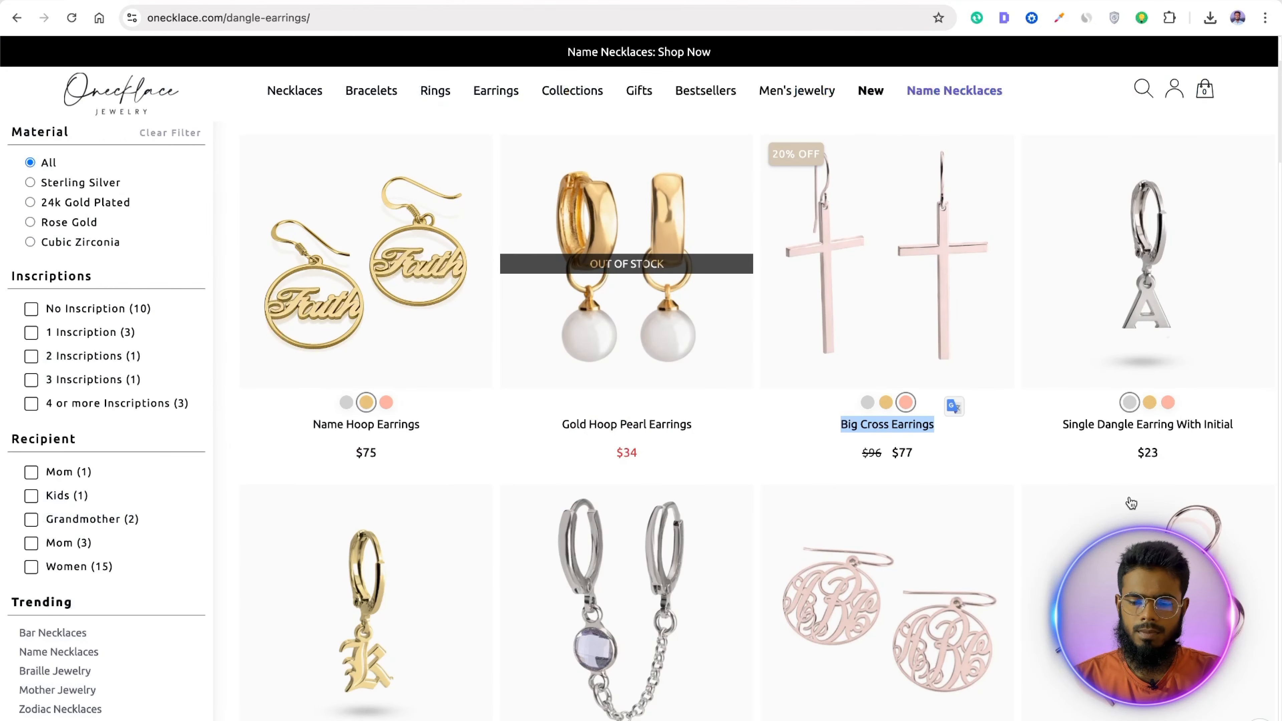
pyautogui.moveTo(1053, 460); pyautogui.dragTo(1194, 438)
pyautogui.press('super+c')
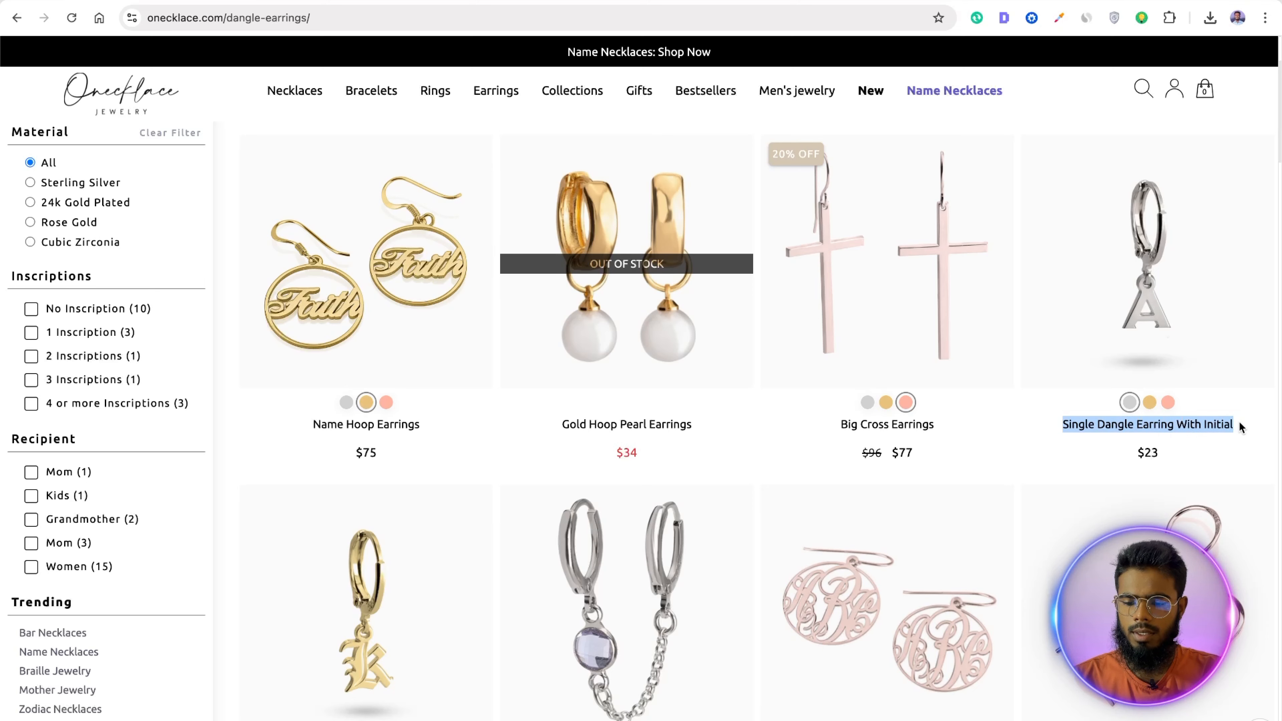
pyautogui.click(318, 1)
pyautogui.click(249, 2)
pyautogui.click(250, 2)
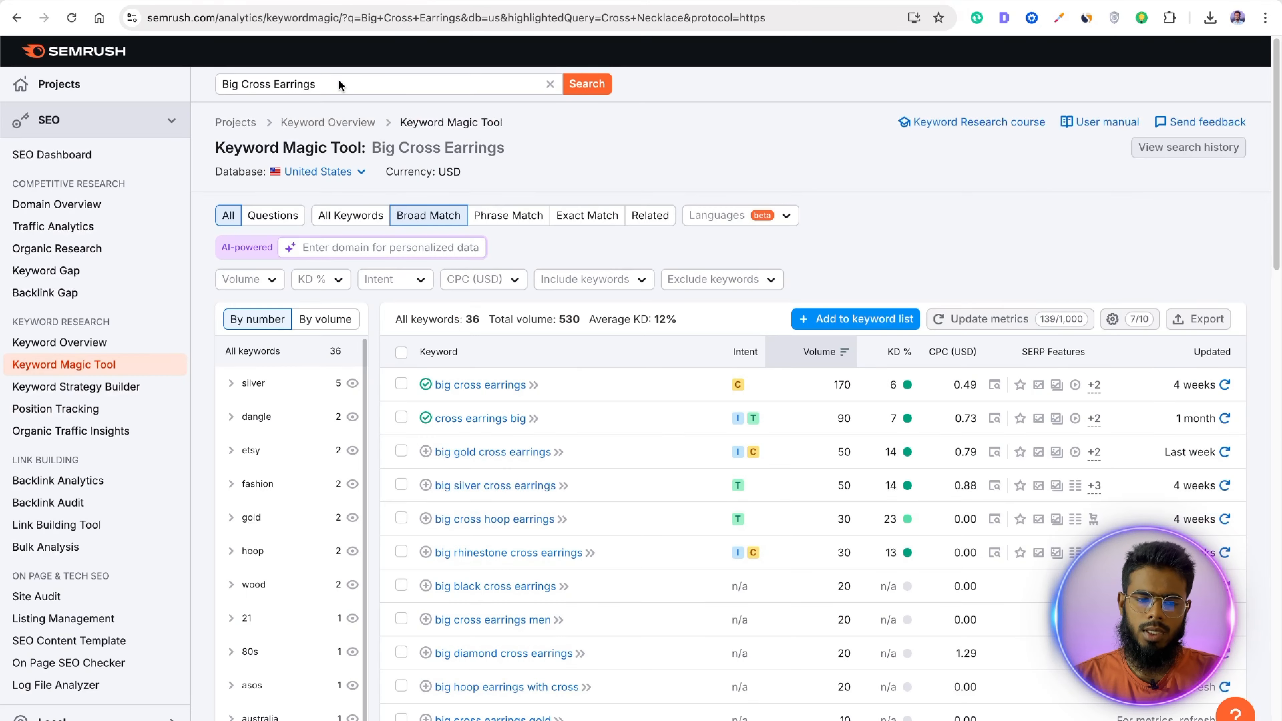
pyautogui.click(370, 84)
pyautogui.press('super+a')
pyautogui.press('super+v')
pyautogui.click(590, 84)
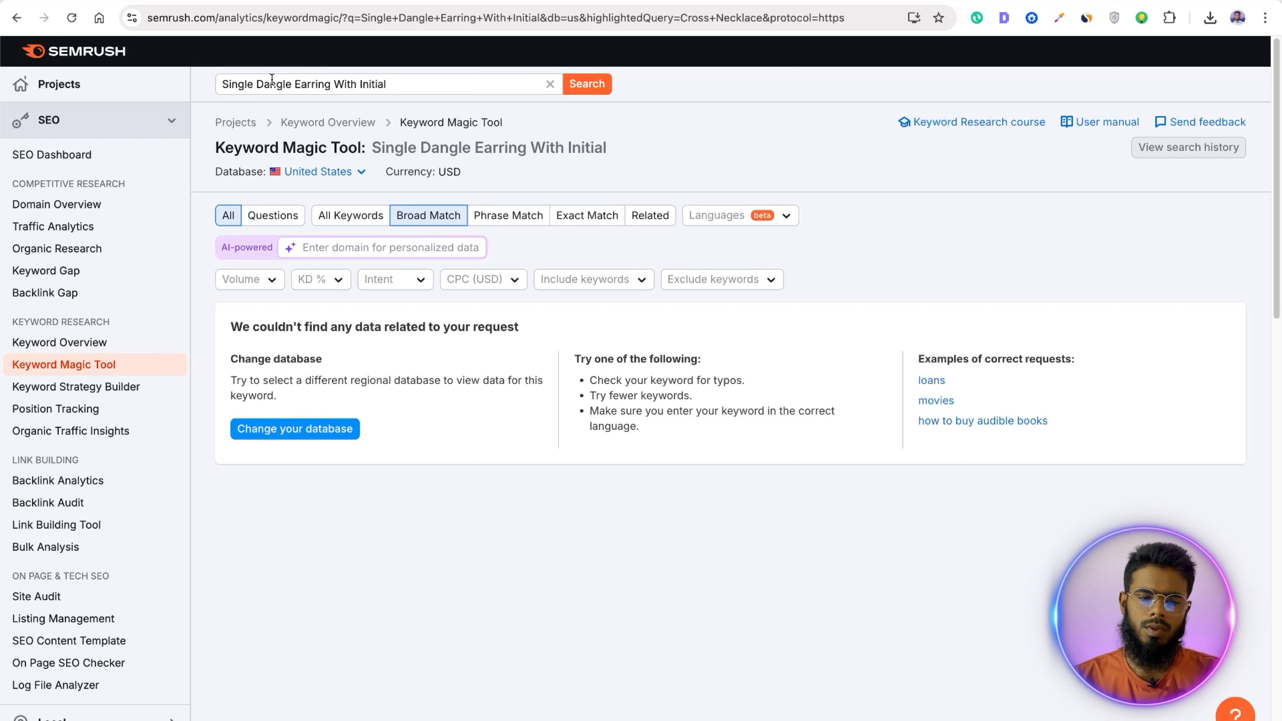
# Step: Shorten the query to Dangle Earring With Initial and search again
pyautogui.moveTo(259, 78); pyautogui.dragTo(198, 75)
pyautogui.press('BackSpace')
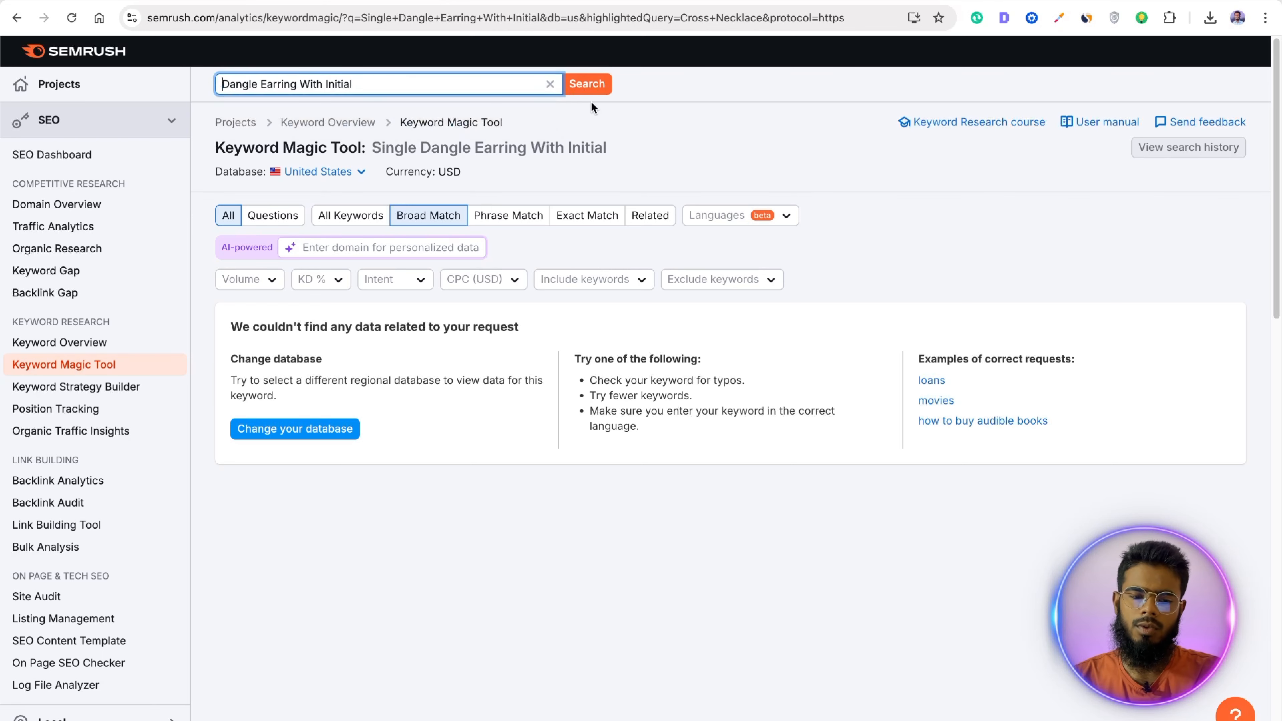
pyautogui.click(569, 90)
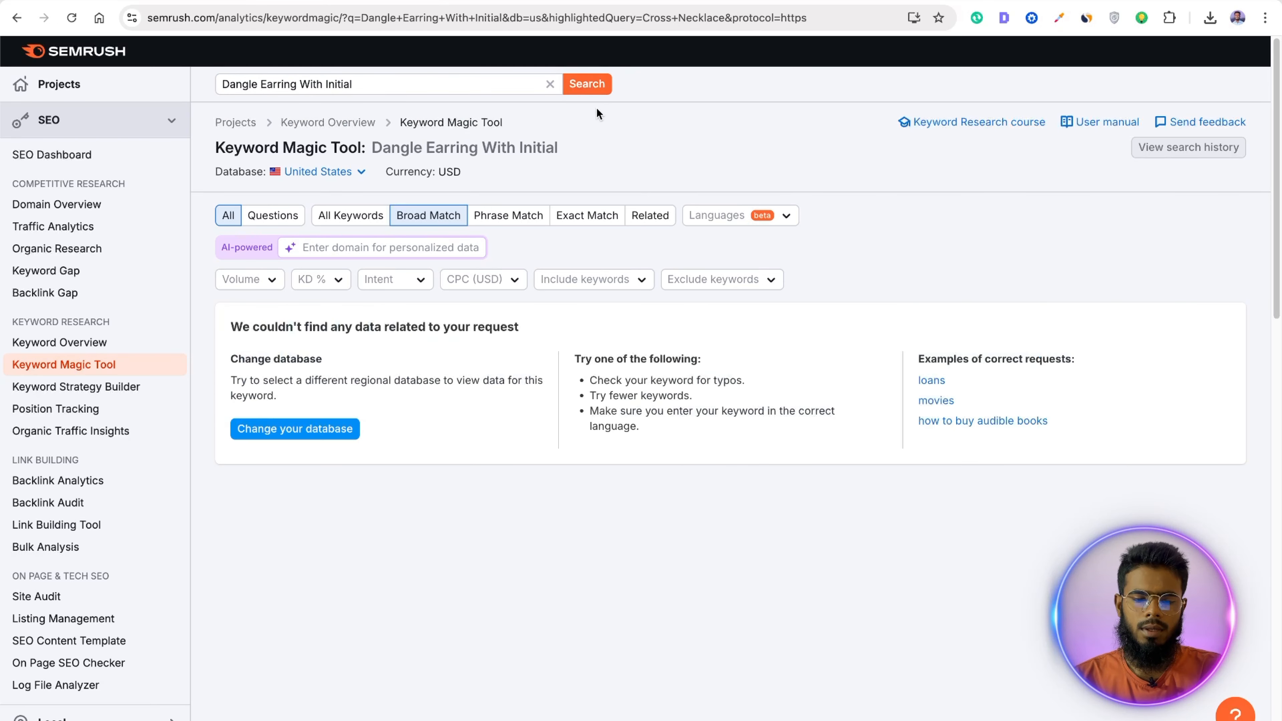
# Step: Copy the product name Single Initial Gothic Earring from the Onecklace page and search the Keyword Magic Tool for it
pyautogui.click(182, 1)
pyautogui.scroll(-7, 257, 364)
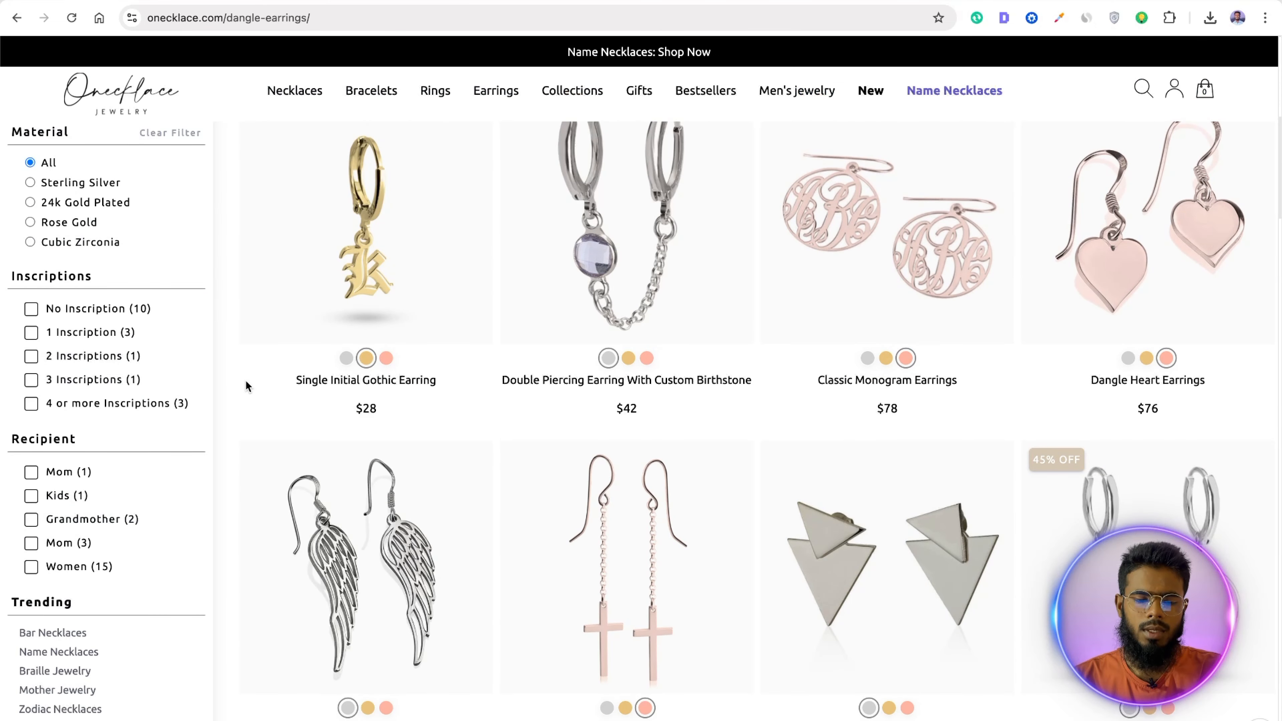
pyautogui.moveTo(292, 383); pyautogui.dragTo(446, 393)
pyautogui.hotkey('ctrl', 'c')
pyautogui.click(297, 2)
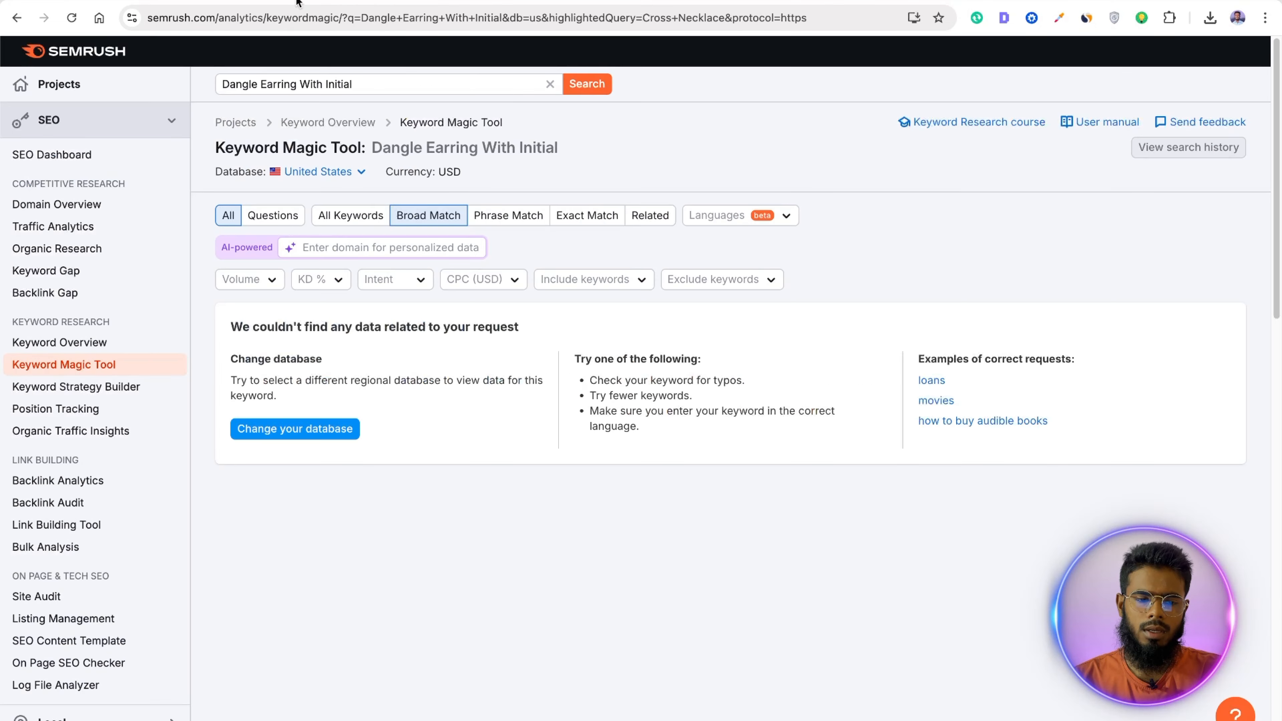
pyautogui.tripleClick(389, 76)
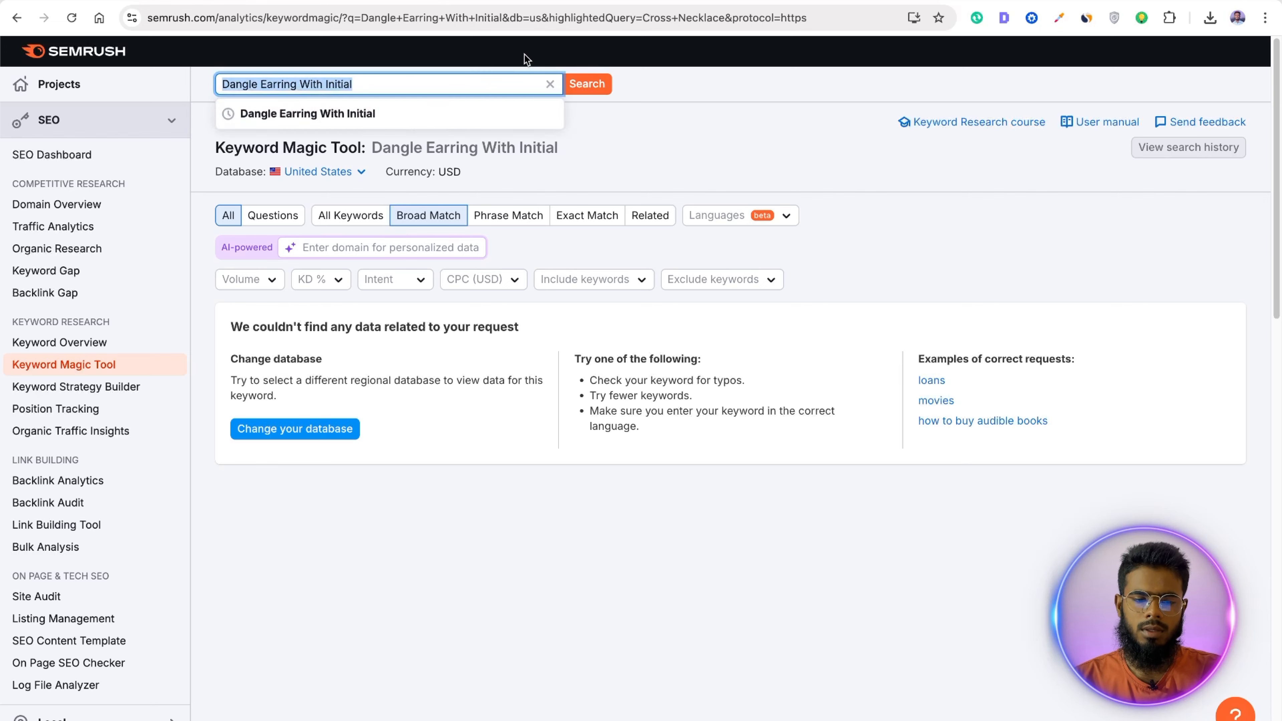
pyautogui.hotkey('ctrl', 'v')
pyautogui.press('Return')
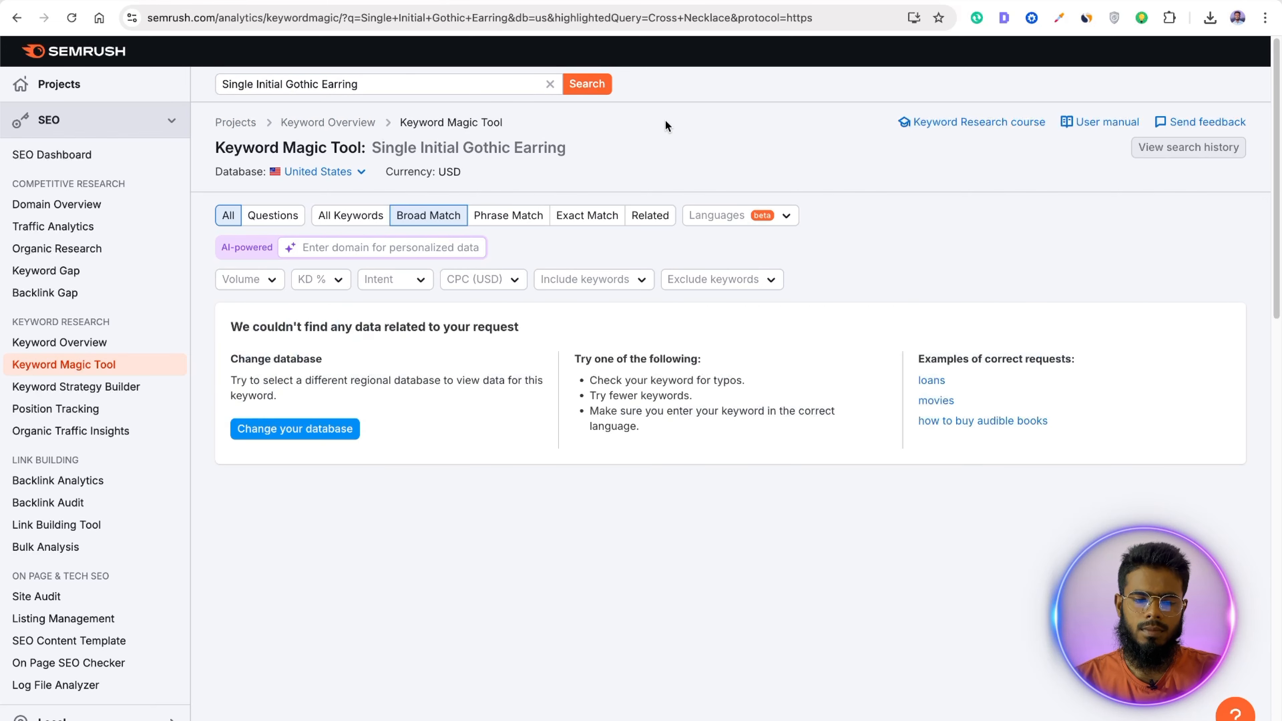
# Step: Check the Onecklace product page again, then shorten the Semrush query to Initial Gothic Earring and rerun the search
pyautogui.click(247, 2)
pyautogui.scroll(-1, 783, 490)
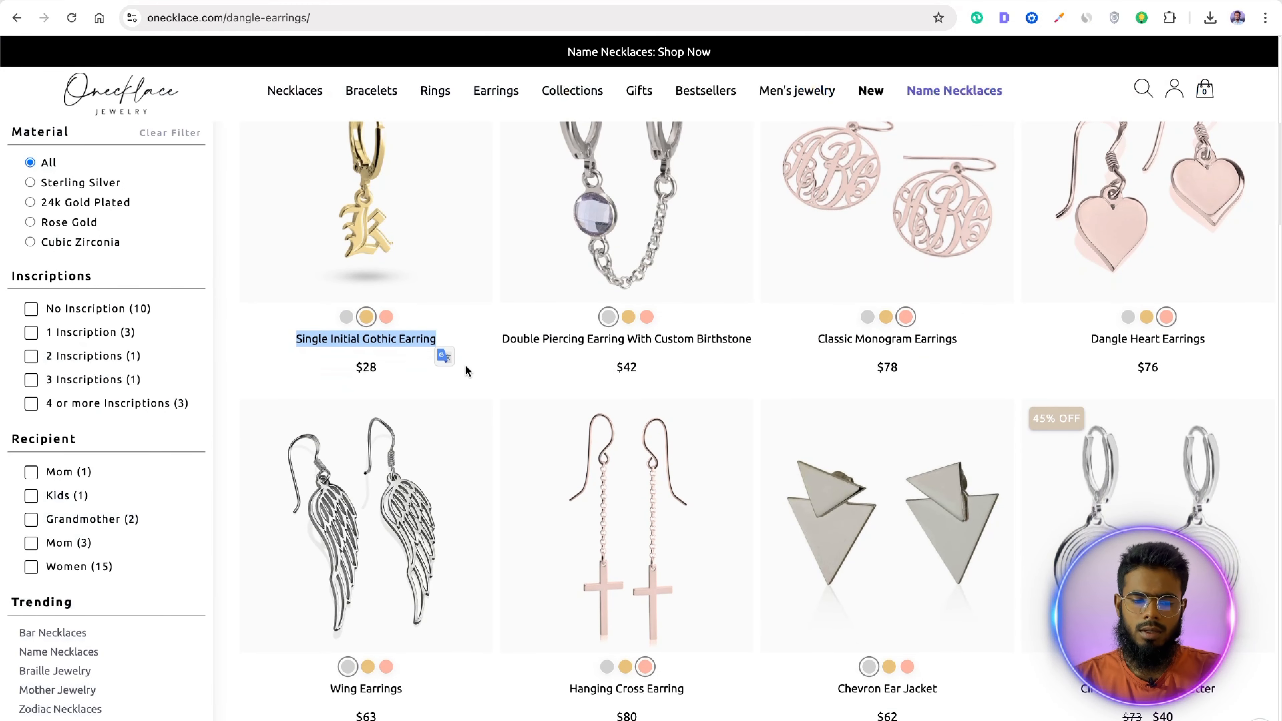
pyautogui.click(271, 2)
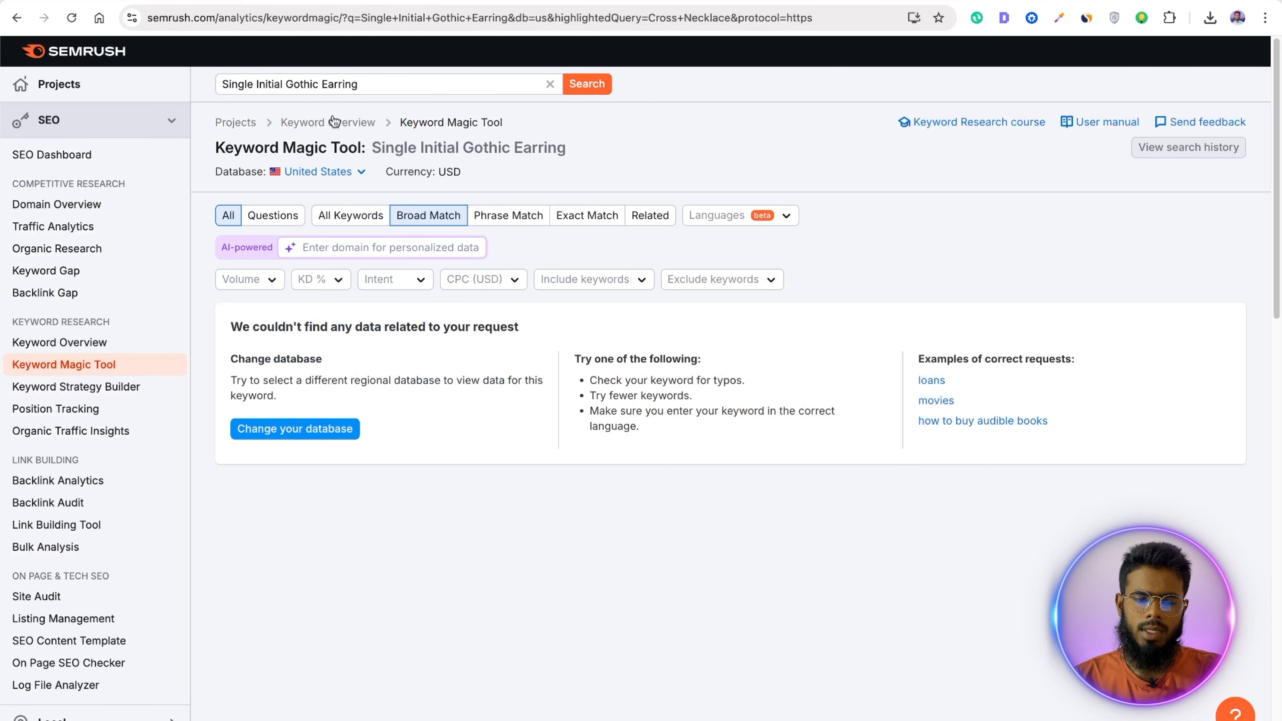
pyautogui.doubleClick(254, 83)
pyautogui.press('BackSpace')
pyautogui.click(590, 85)
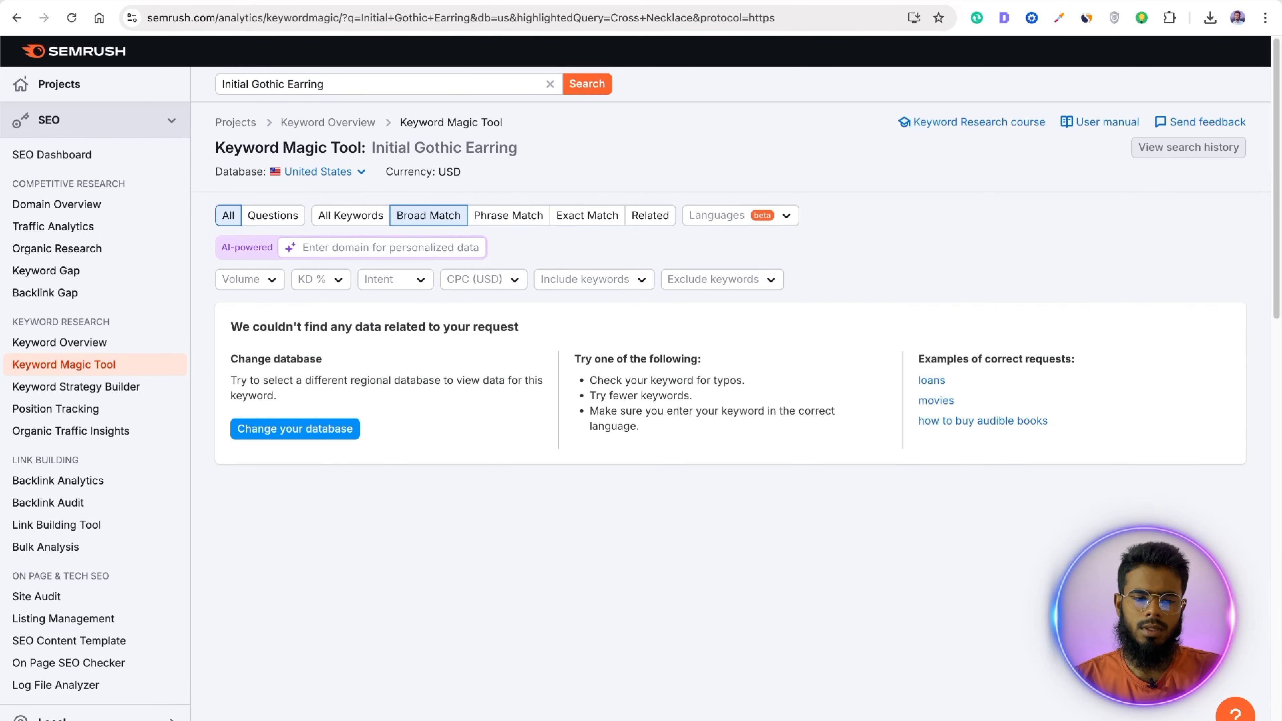
# Step: Copy the product name Classic Monogram Earrings from the Onecklace page and search the Keyword Magic Tool for it
pyautogui.click(404, 2)
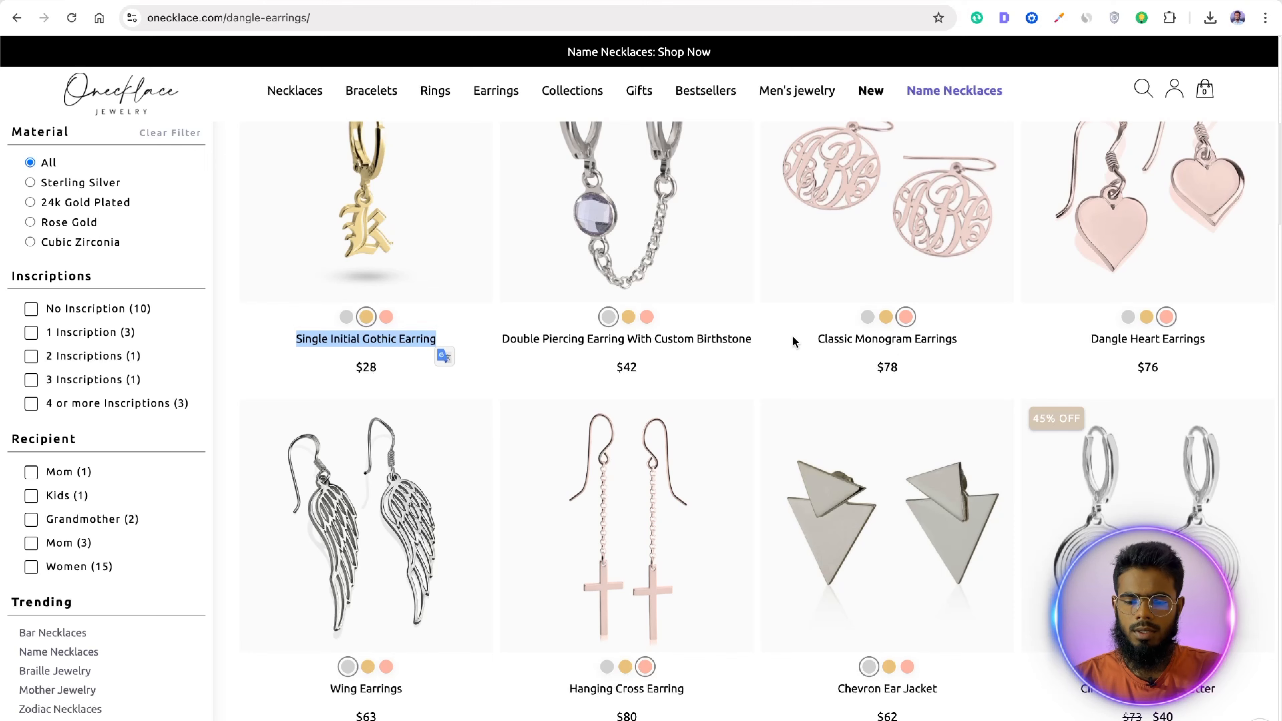
pyautogui.moveTo(816, 339); pyautogui.dragTo(958, 342)
pyautogui.hotkey('ctrl', 'c')
pyautogui.click(305, 3)
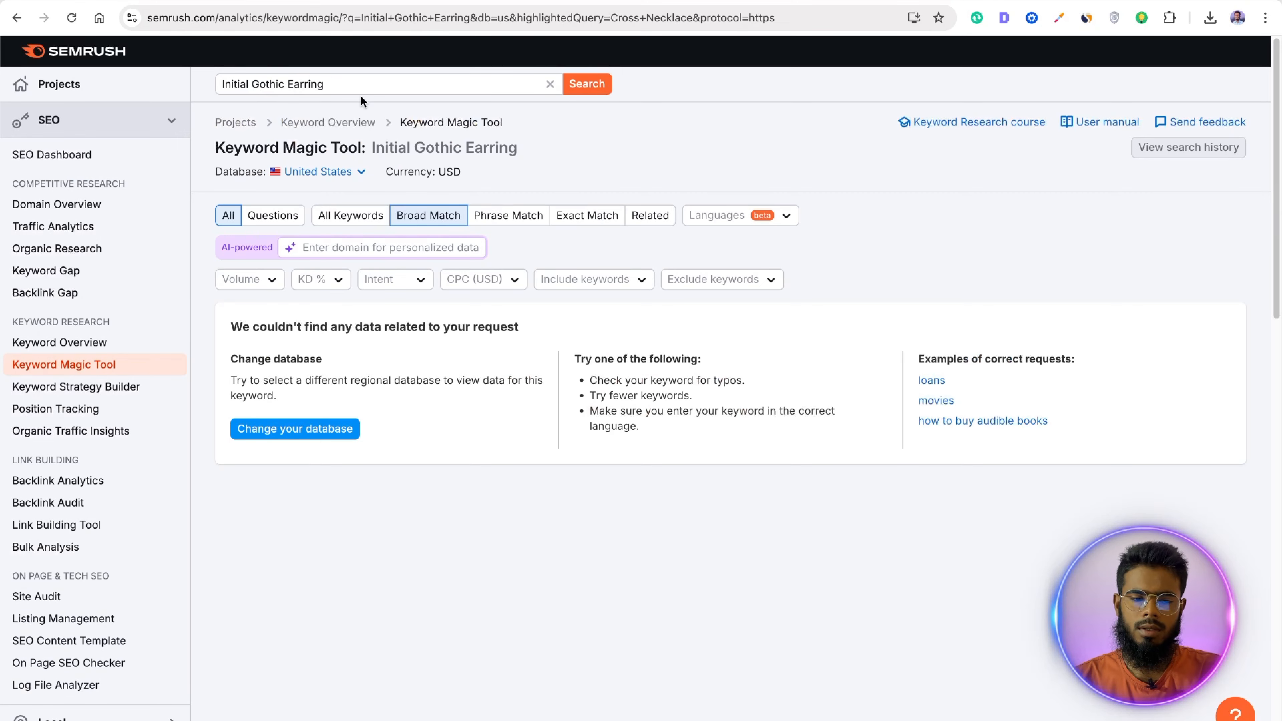
pyautogui.tripleClick(359, 85)
pyautogui.hotkey('ctrl', 'v')
pyautogui.press('Return')
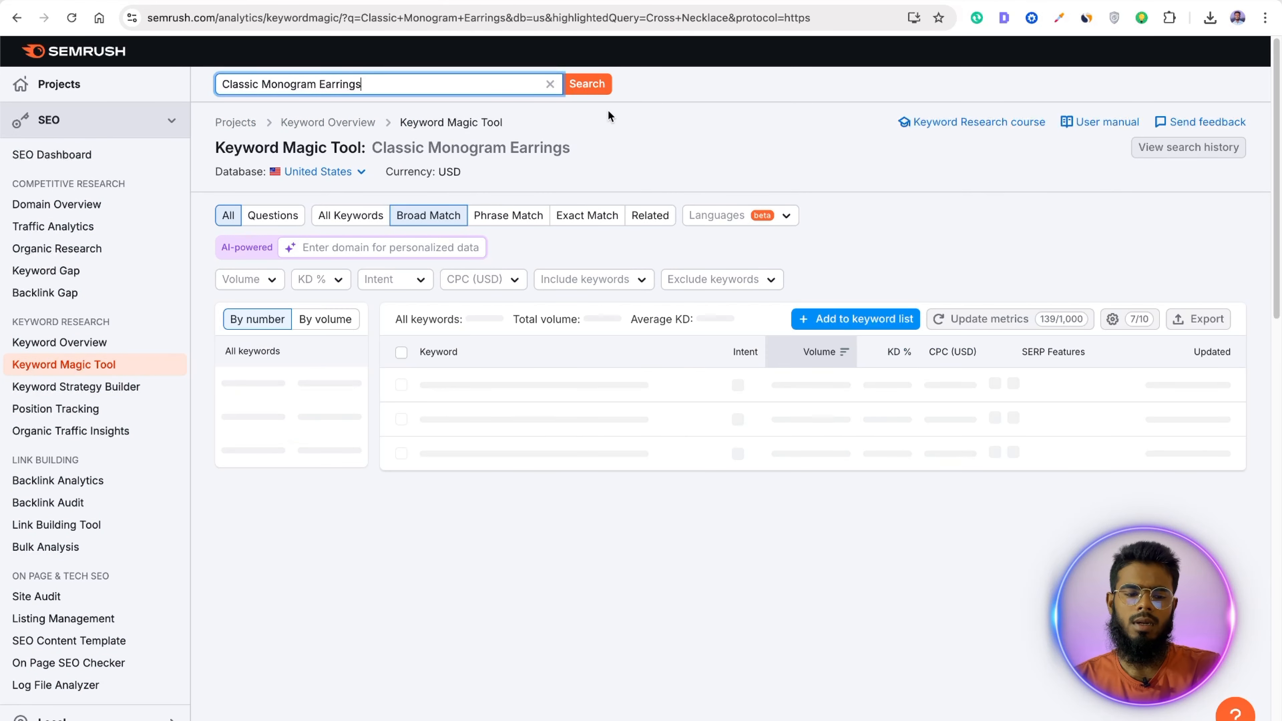
# Step: Remove the word Classic from the query and search for Monogram Earrings
pyautogui.doubleClick(257, 80)
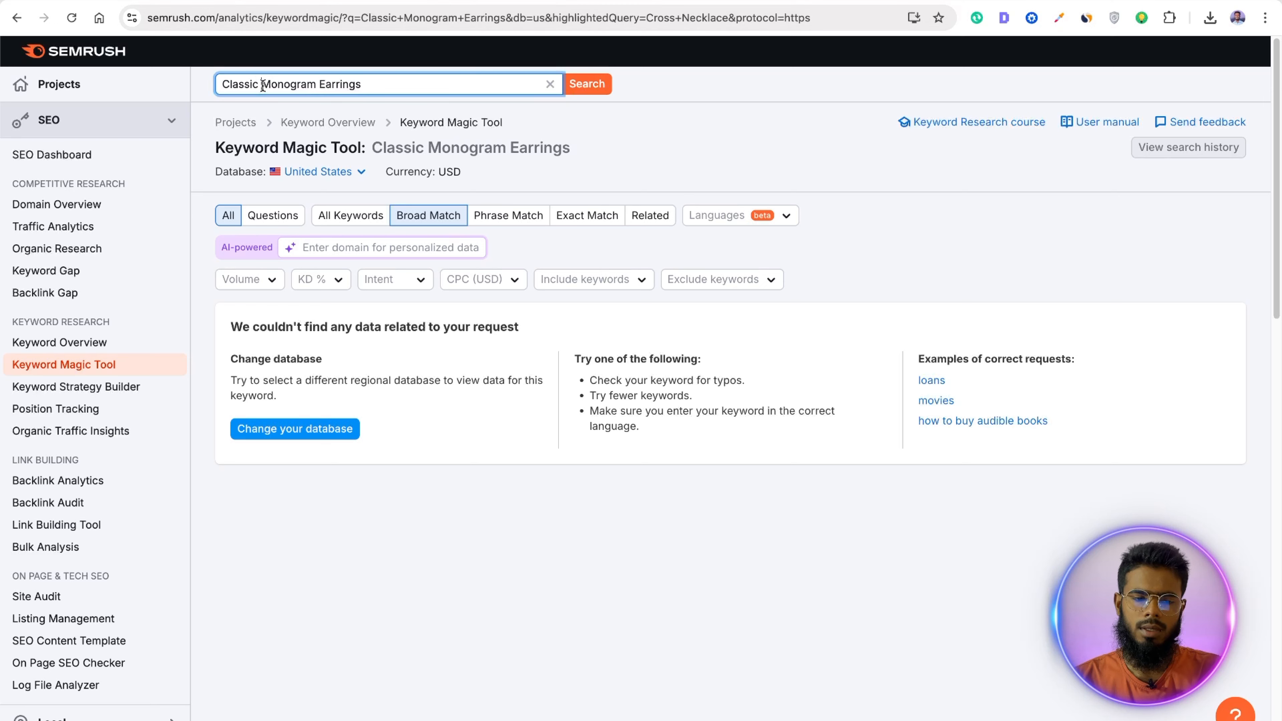
pyautogui.press('BackSpace')
pyautogui.press('Return')
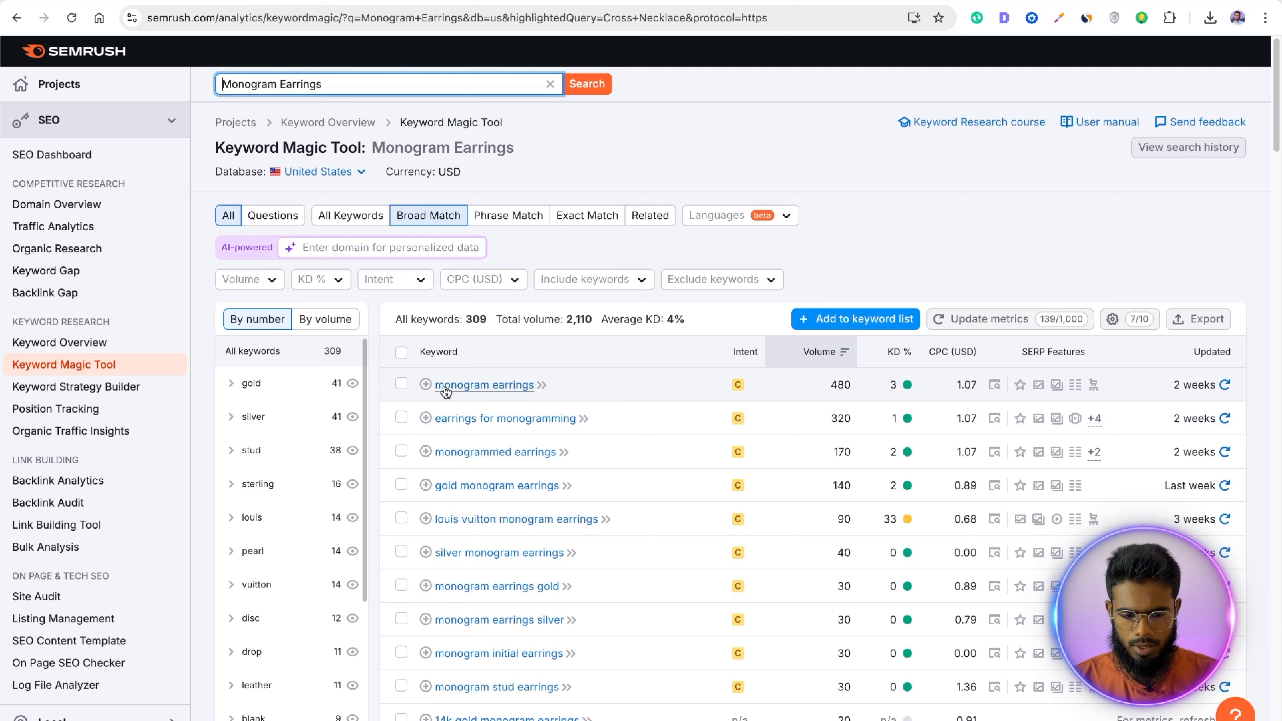
# Step: Add monogram earrings, earrings for monogramming, monogrammed earrings and gold monogram earrings to the Dangle Earrings list
pyautogui.click(426, 419)
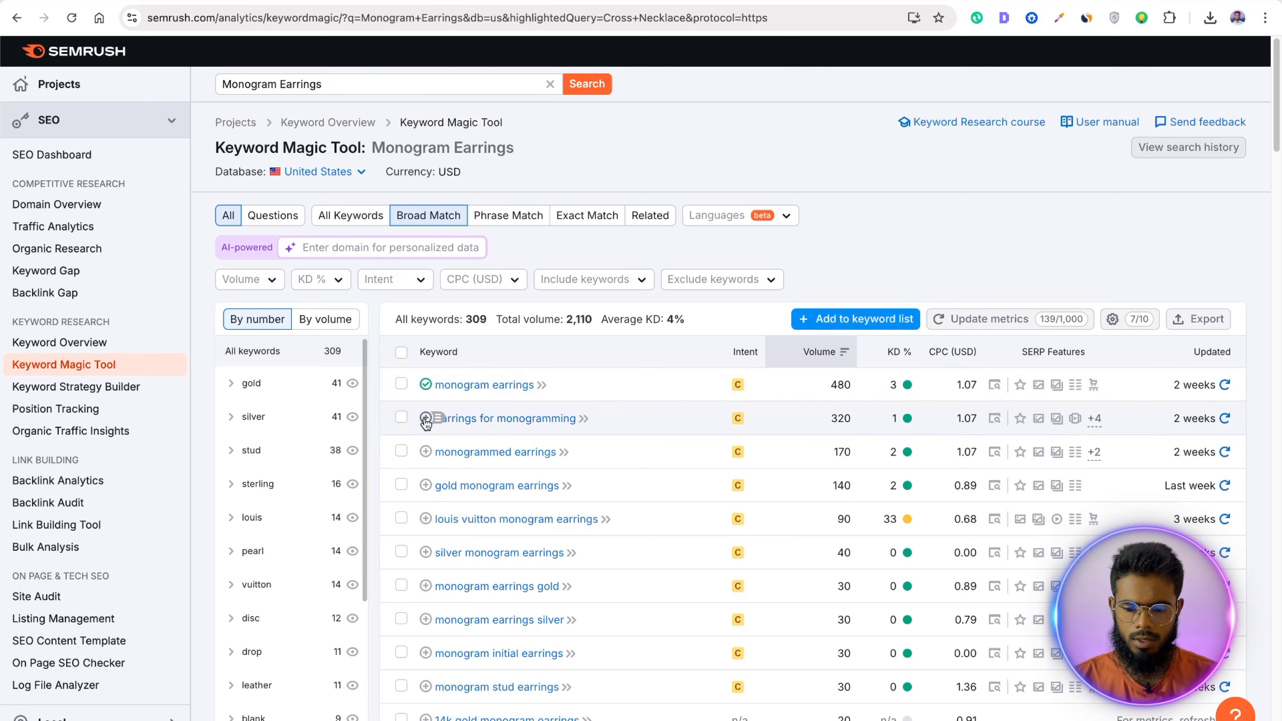
pyautogui.click(426, 452)
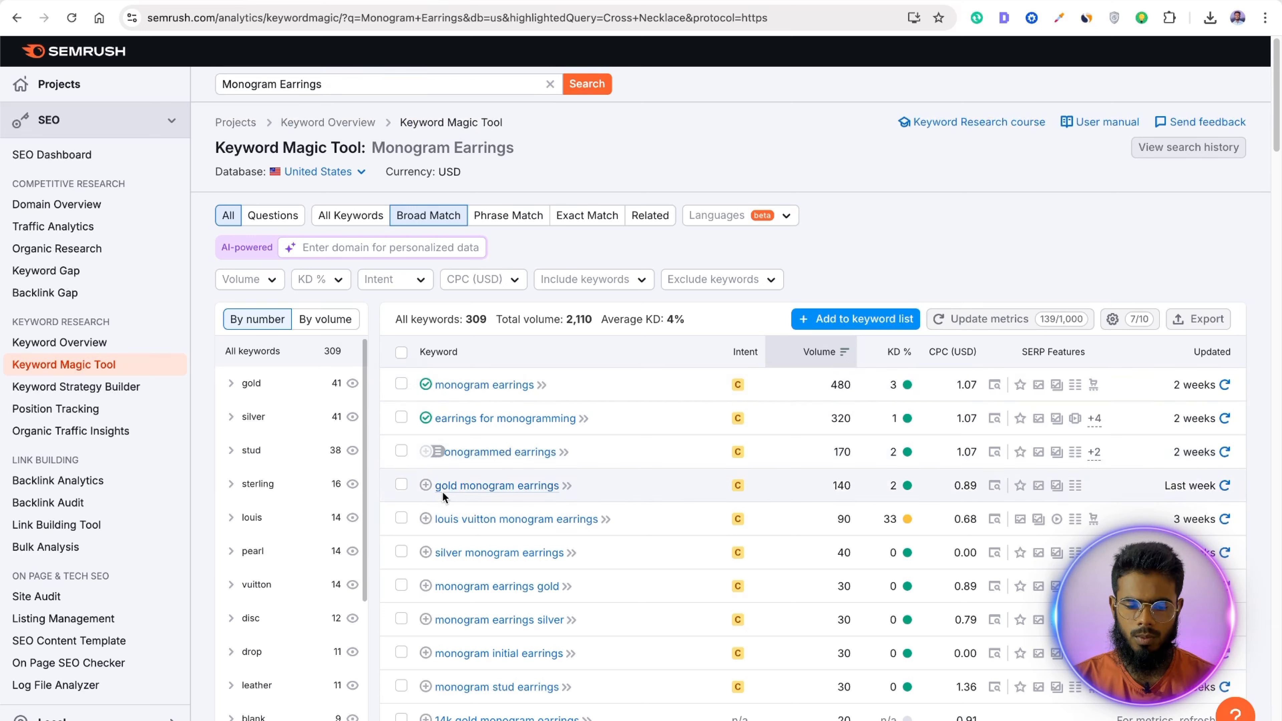
pyautogui.click(426, 485)
pyautogui.scroll(-1, 444, 550)
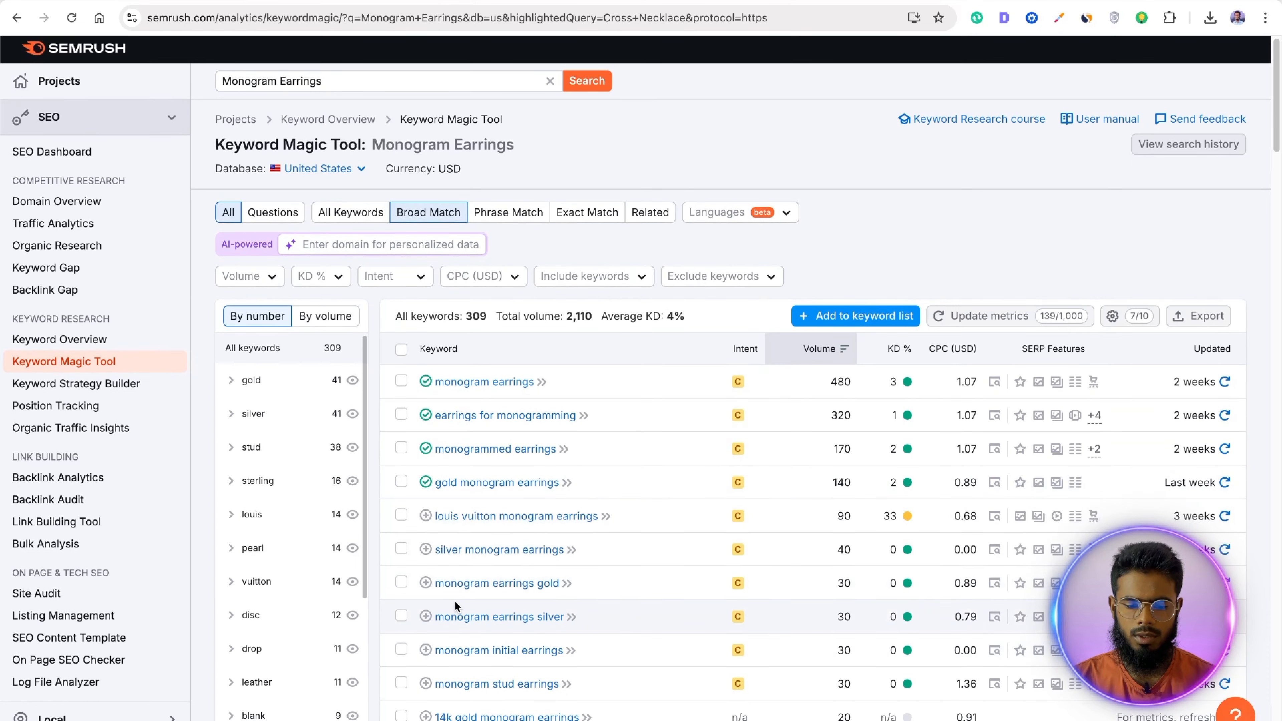
# Step: Copy the product name Dangle Heart Earrings from the Onecklace page and search the Semrush Keyword Magic Tool for it
pyautogui.click(212, 2)
pyautogui.scroll(-3, 1210, 398)
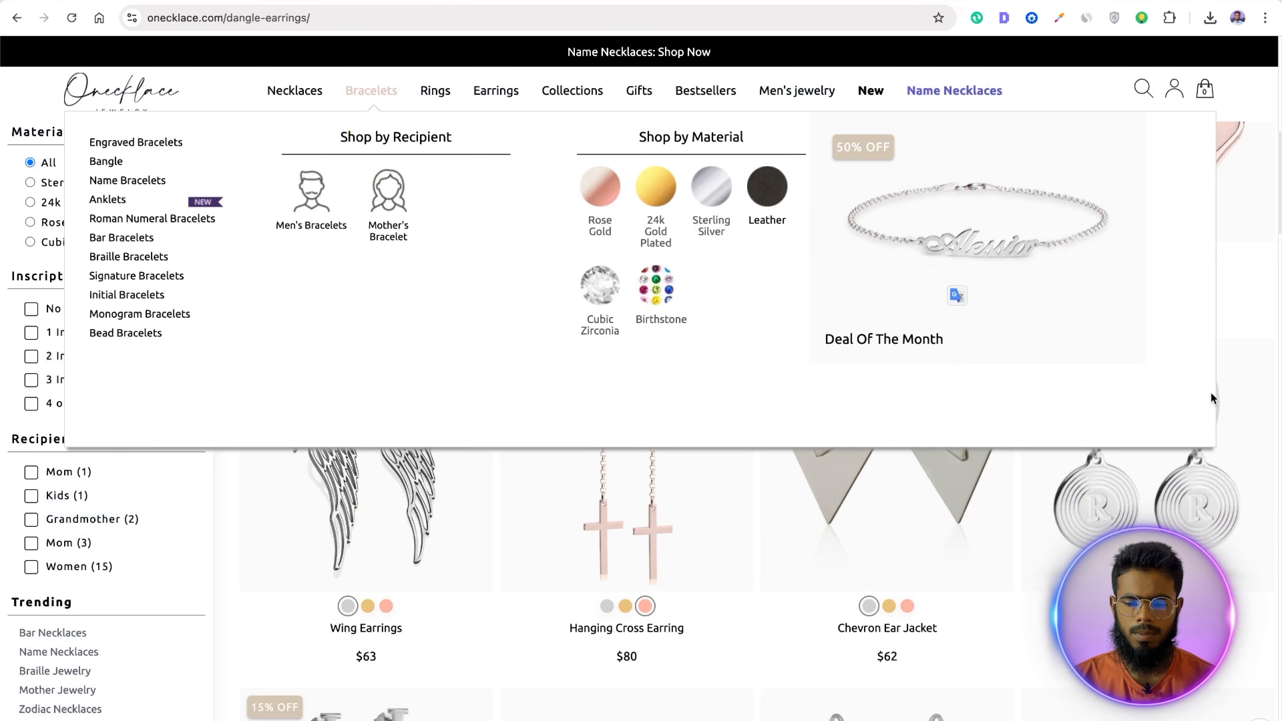
pyautogui.scroll(1, 1236, 328)
pyautogui.click(1214, 200)
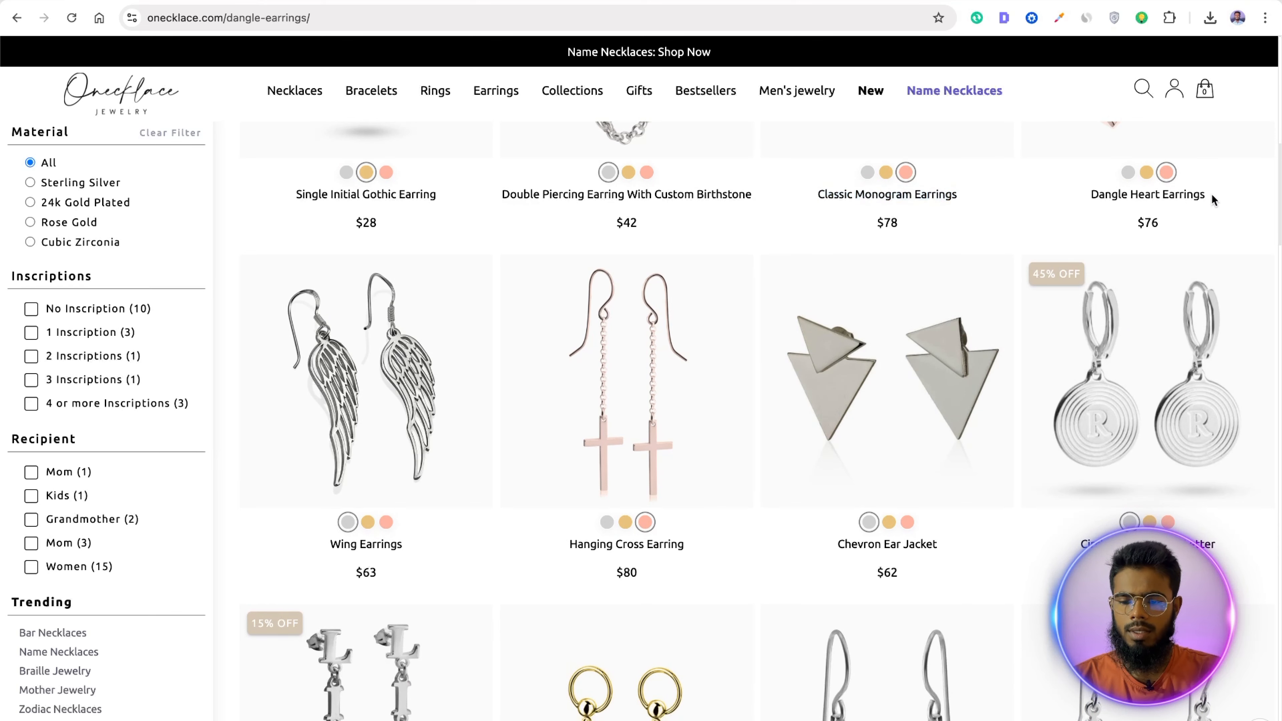
pyautogui.moveTo(1090, 194); pyautogui.dragTo(1205, 198)
pyautogui.press('super+c')
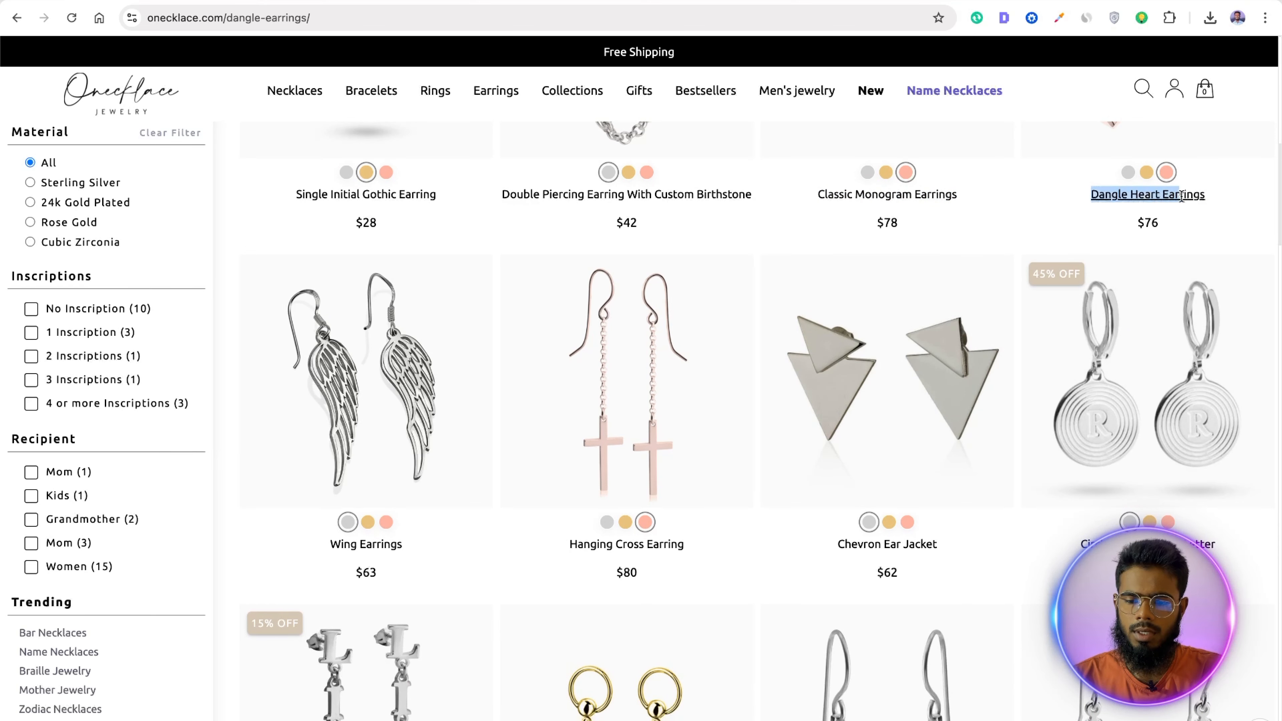
pyautogui.click(384, 1)
pyautogui.tripleClick(386, 90)
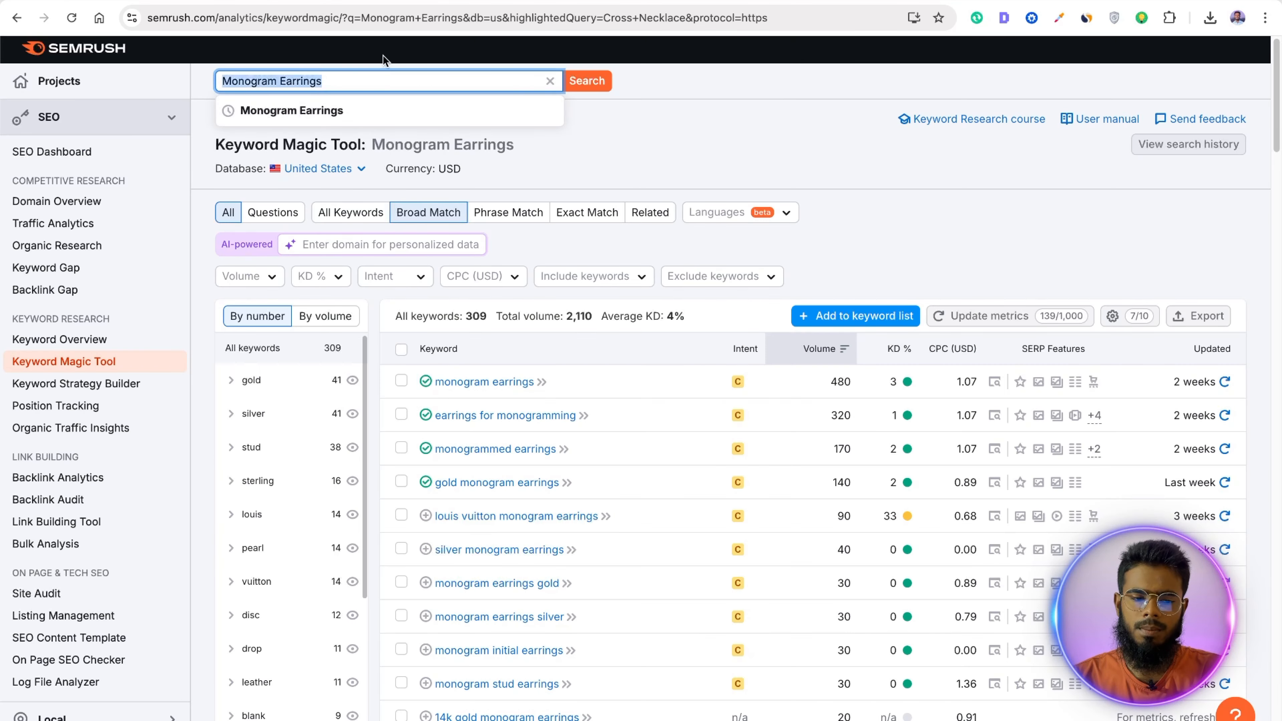
pyautogui.press('super+v')
pyautogui.click(587, 87)
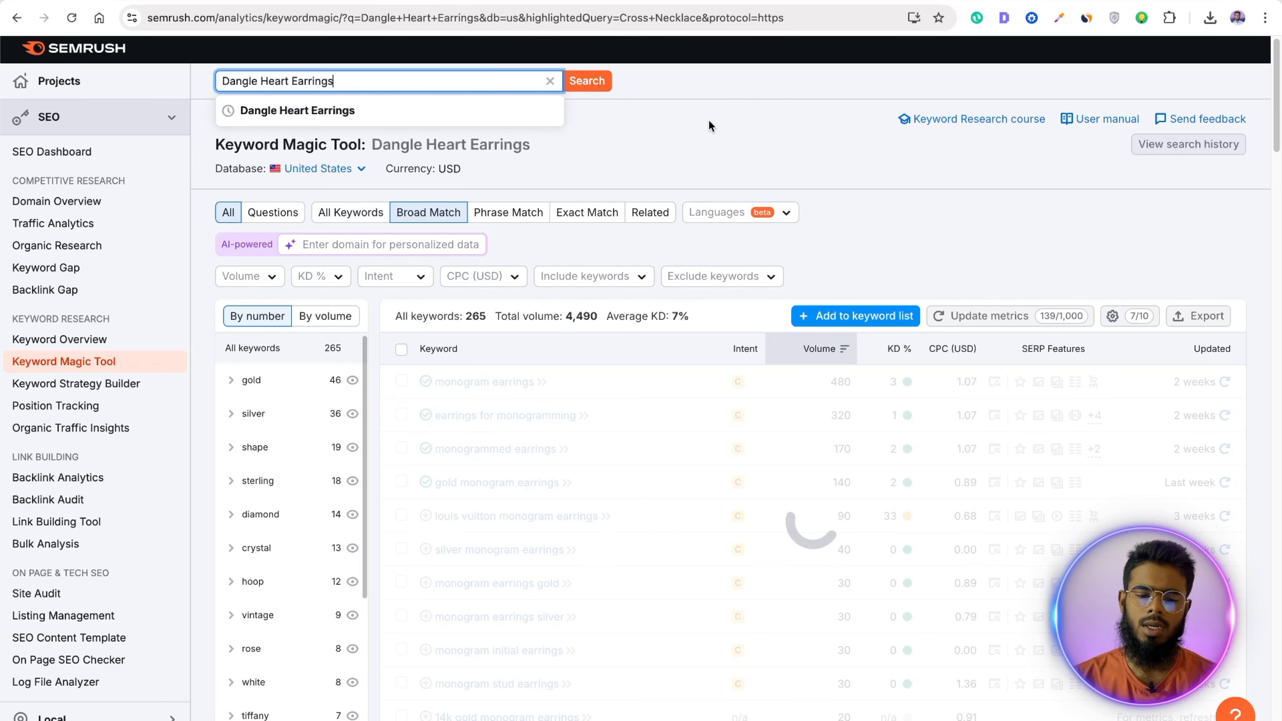
# Step: Review the Dangle Heart Earrings results and add heart earrings dangle to the Dangle Earrings list
pyautogui.scroll(-1, 742, 198)
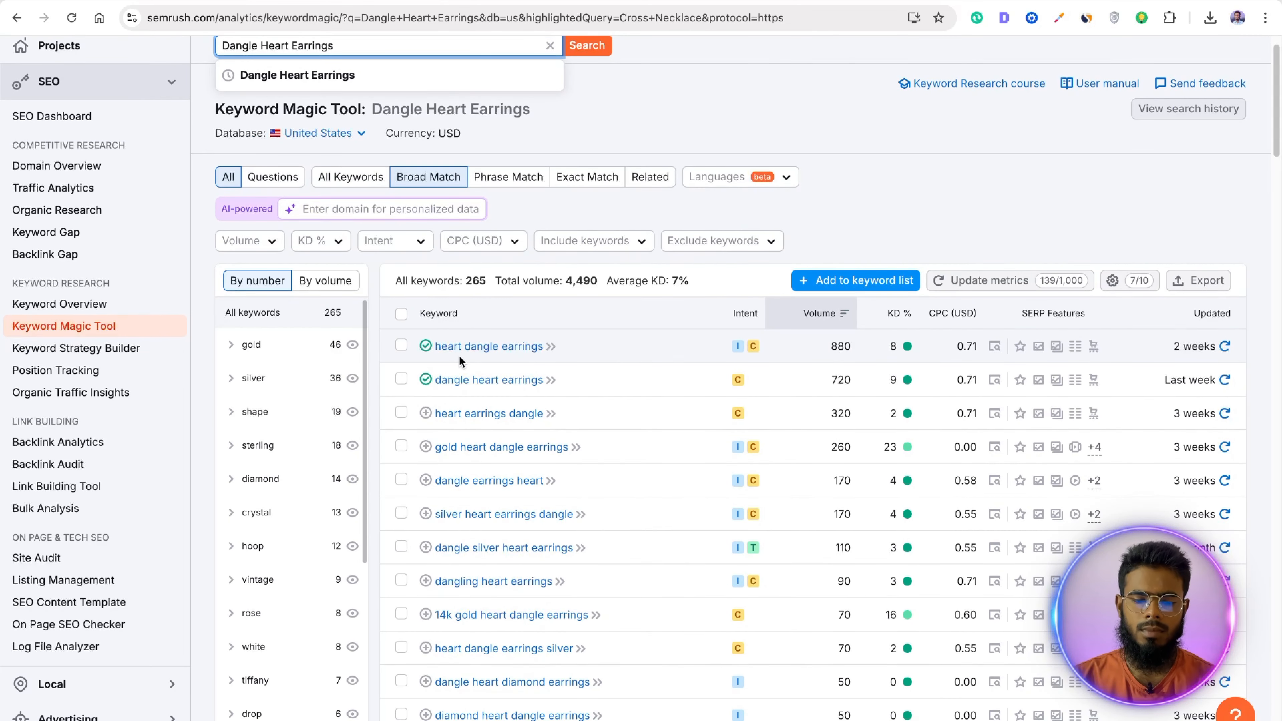
pyautogui.scroll(1, 472, 431)
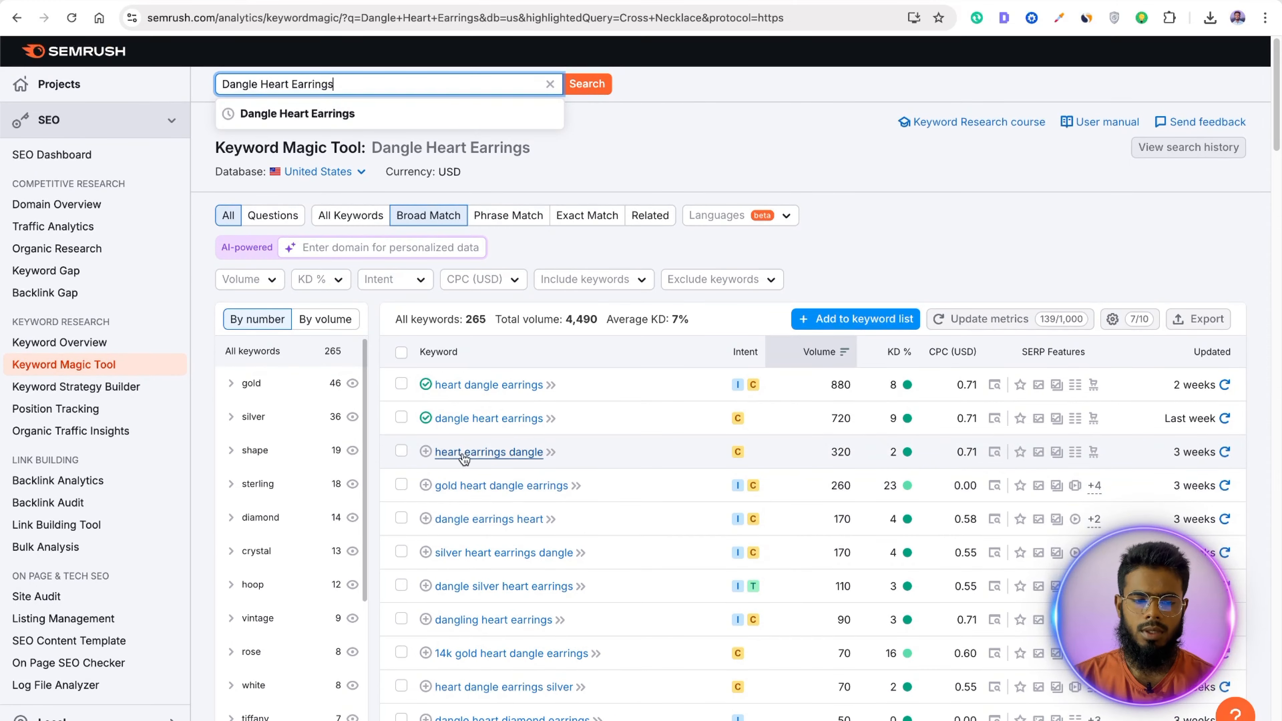
pyautogui.click(428, 455)
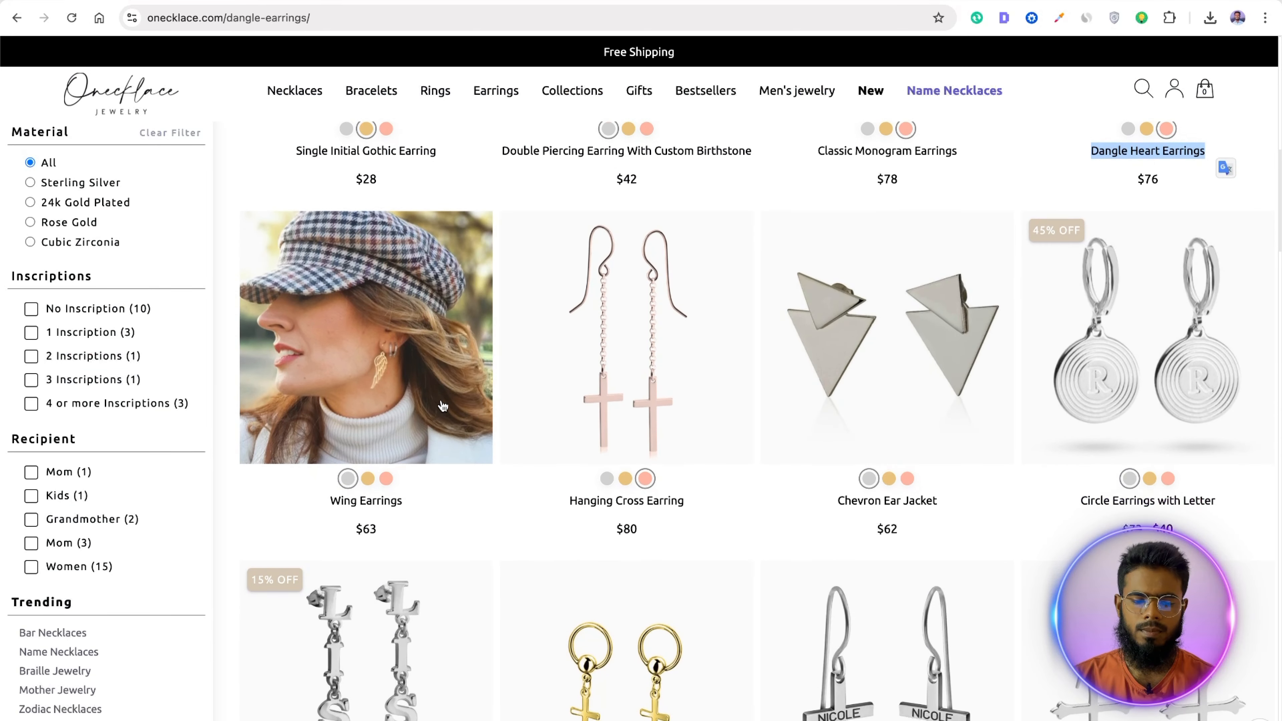
# Step: Check the next Onecklace product name, then replace Dangle Heart with wing in the Semrush query and search for wing Earrings
pyautogui.scroll(-3, 505, 482)
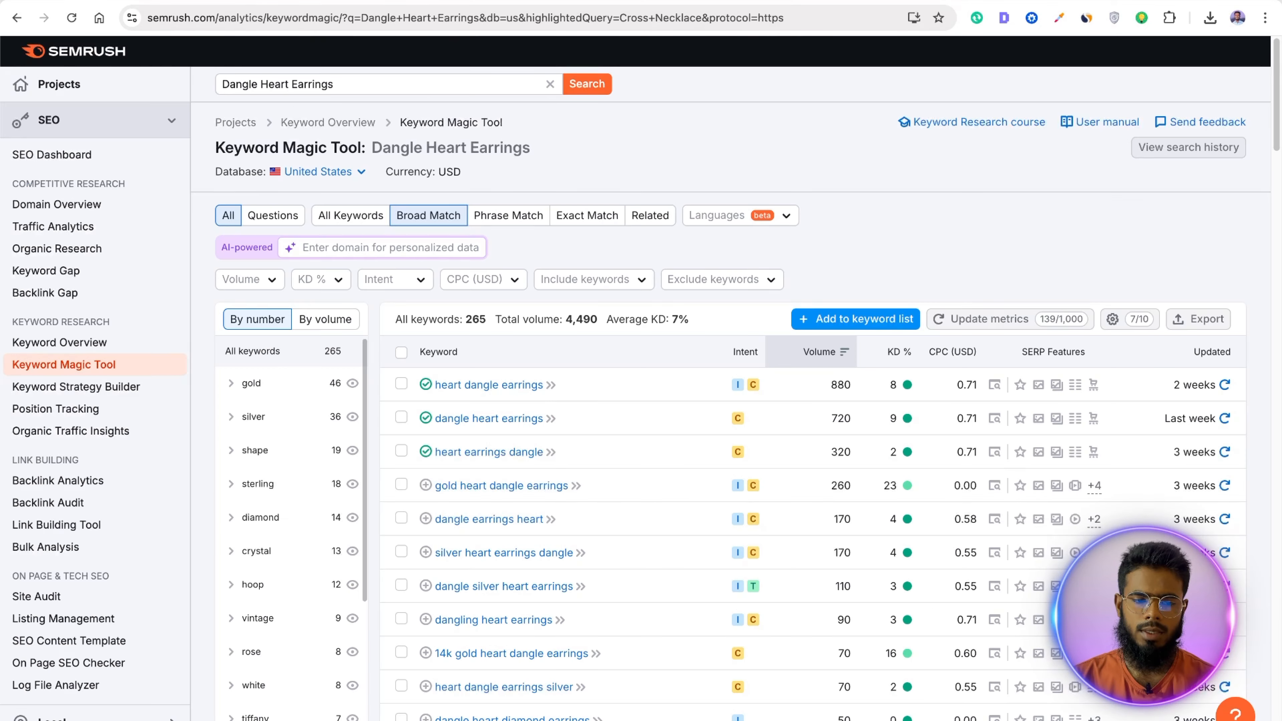
pyautogui.click(289, 83)
pyautogui.moveTo(288, 82); pyautogui.dragTo(222, 83)
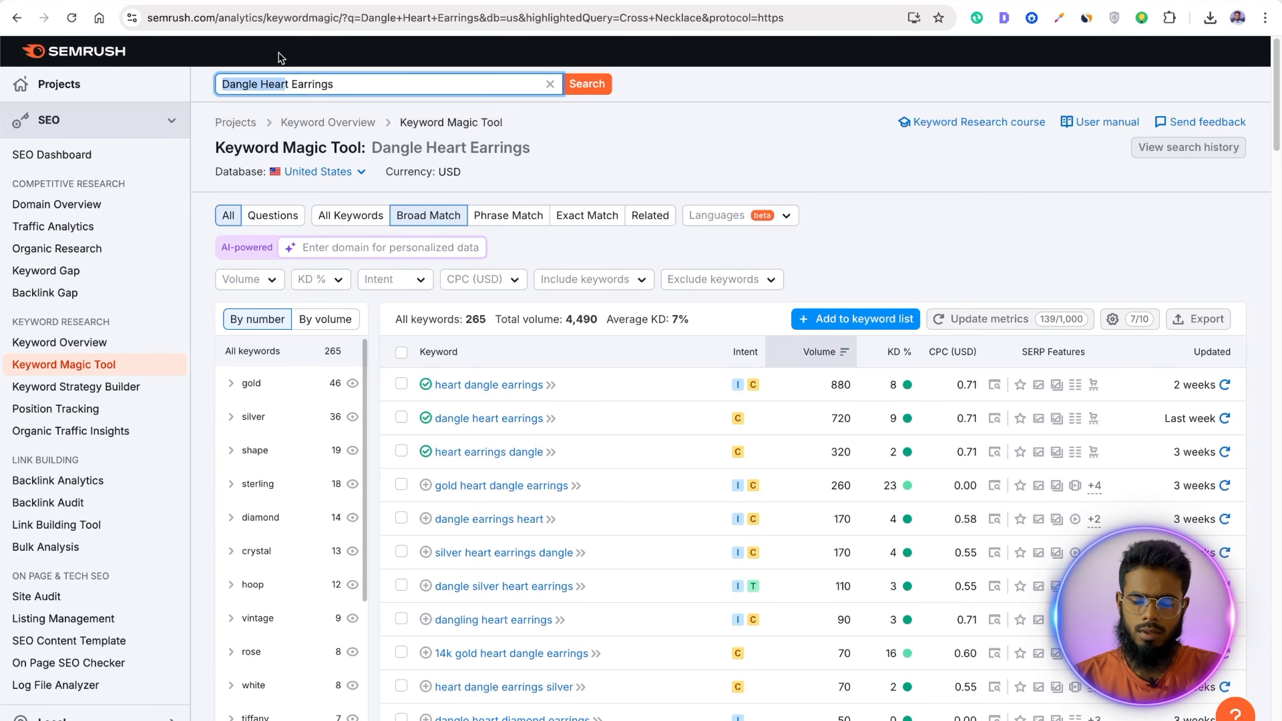
pyautogui.press('BackSpace')
pyautogui.write('wing')
pyautogui.press('Return')
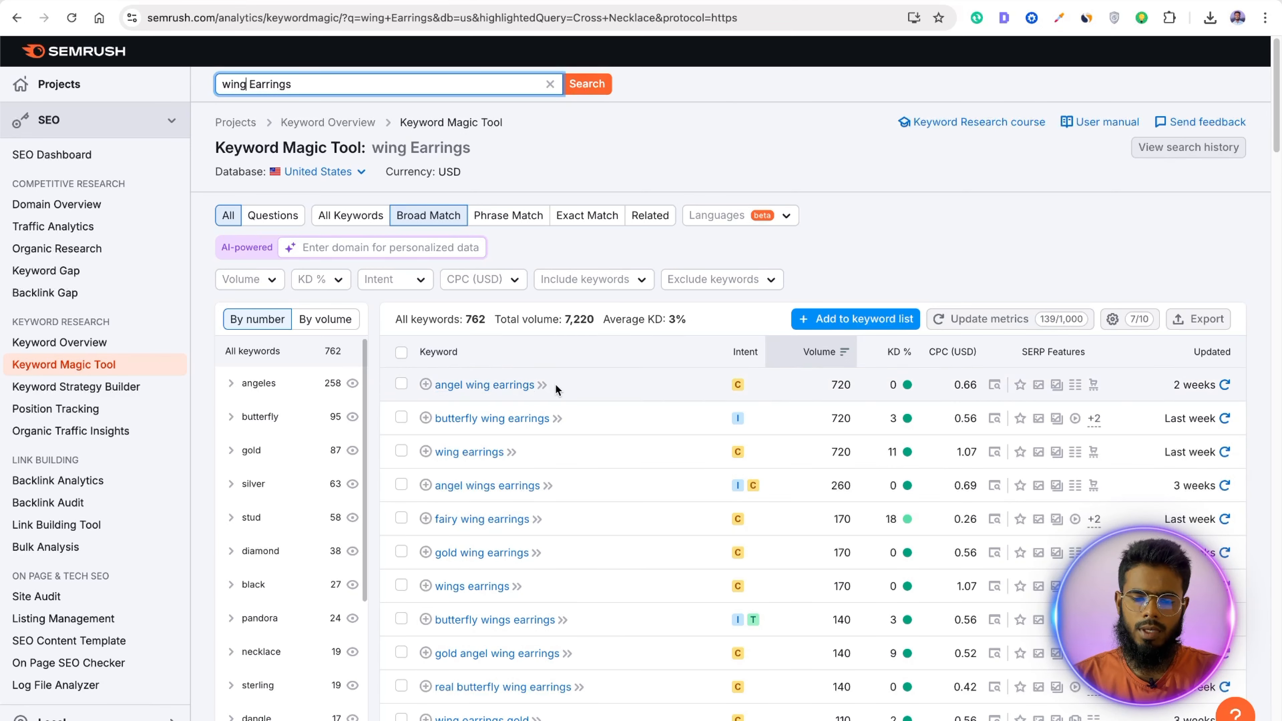
# Step: Add angel wing earrings, butterfly wing earrings, wing earrings, angel wings earrings and wings earrings to the Dangle Earrings list
pyautogui.click(105, 1)
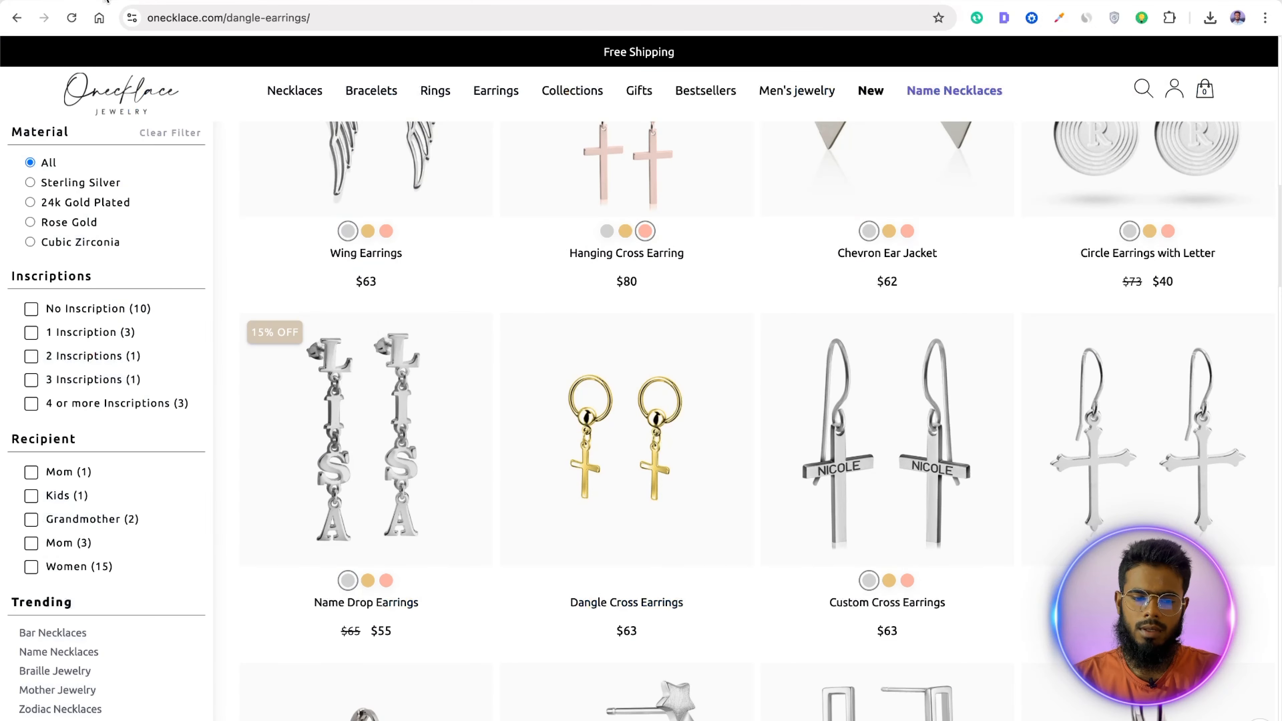
pyautogui.scroll(3, 351, 380)
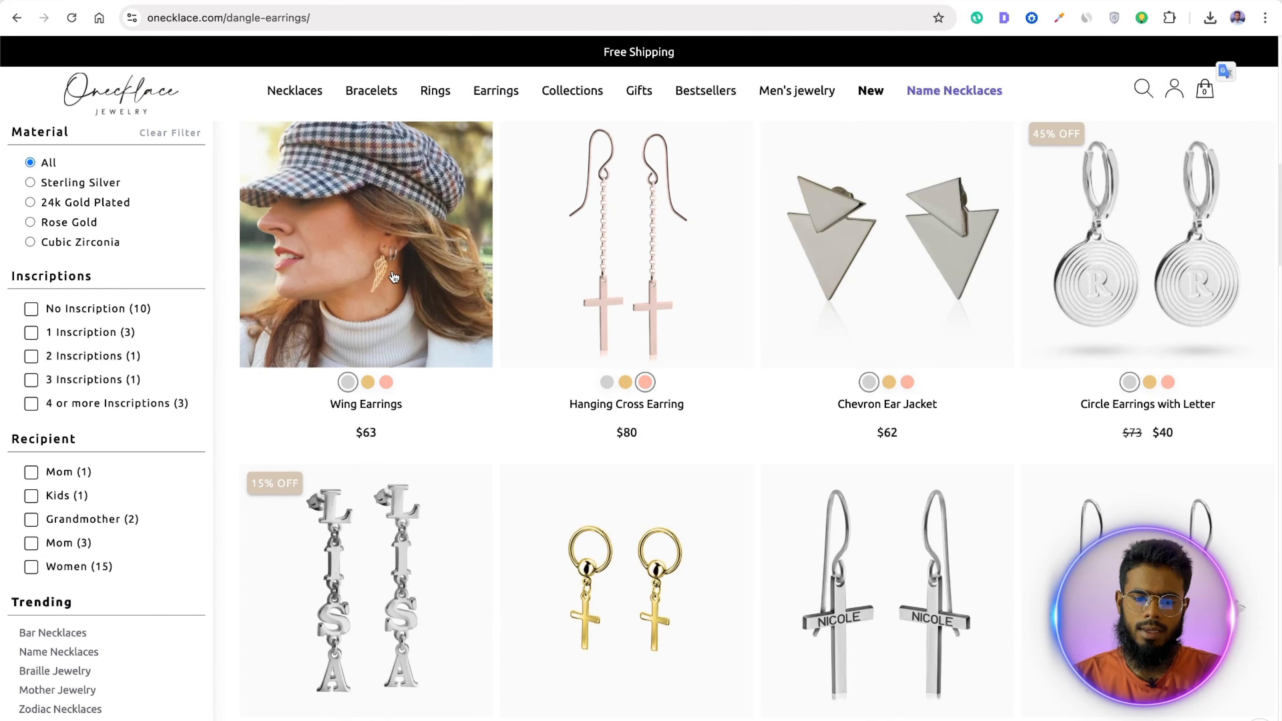
pyautogui.click(329, 1)
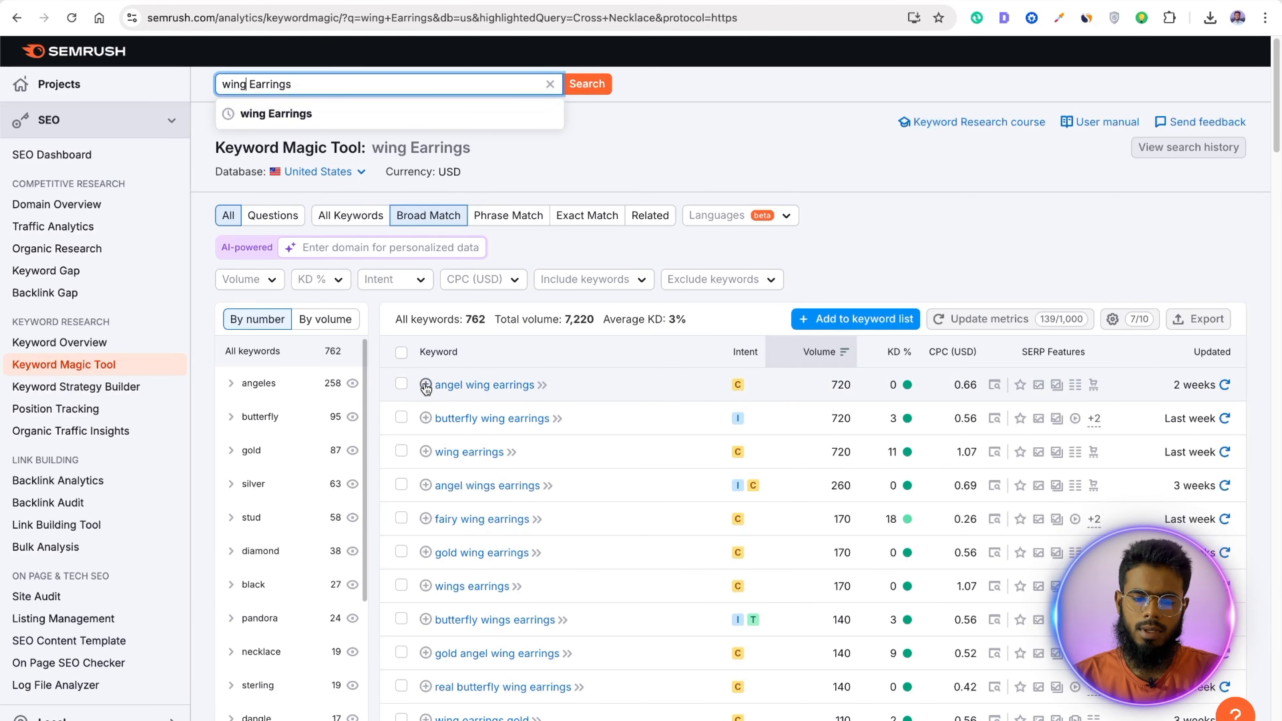
pyautogui.click(426, 418)
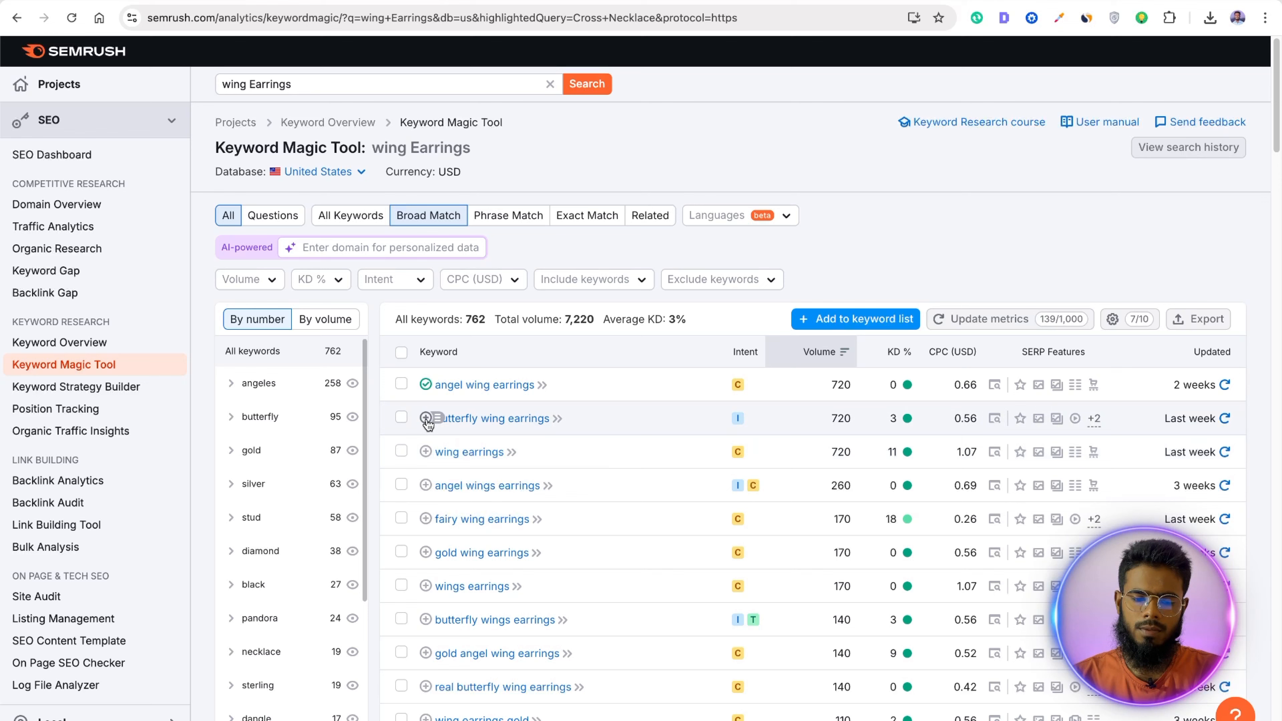
pyautogui.click(425, 455)
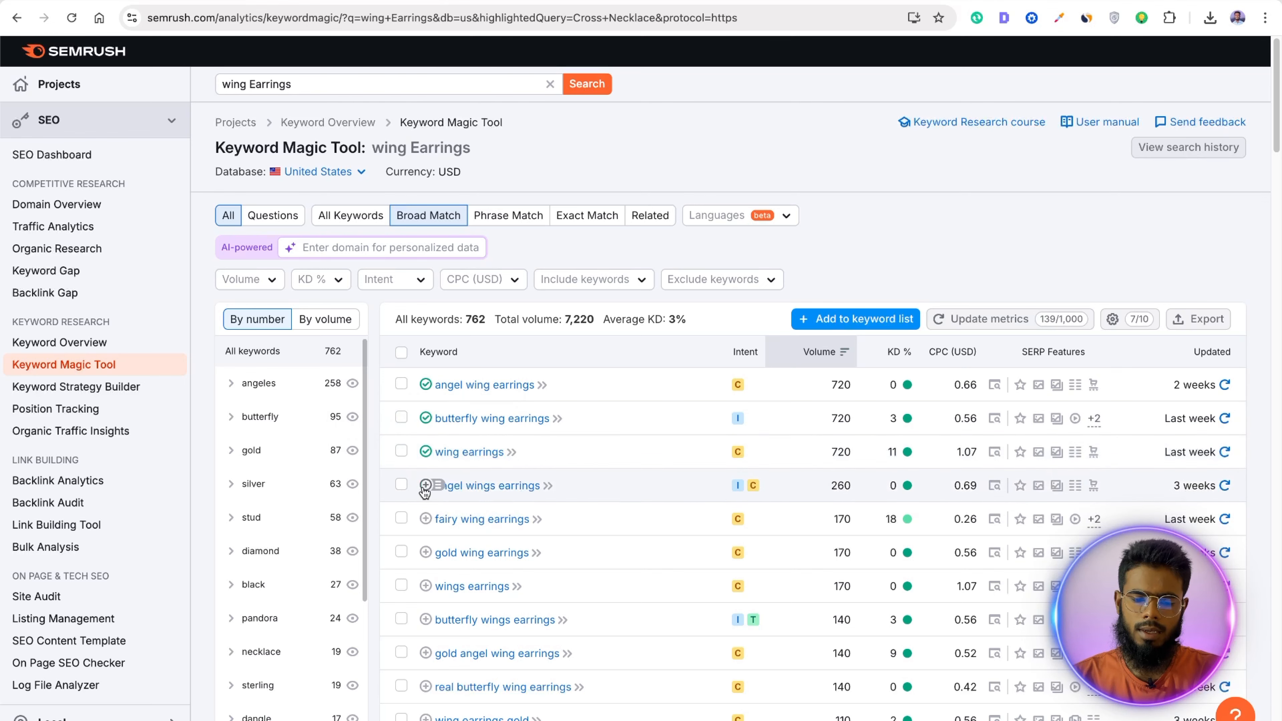
pyautogui.scroll(-1, 562, 532)
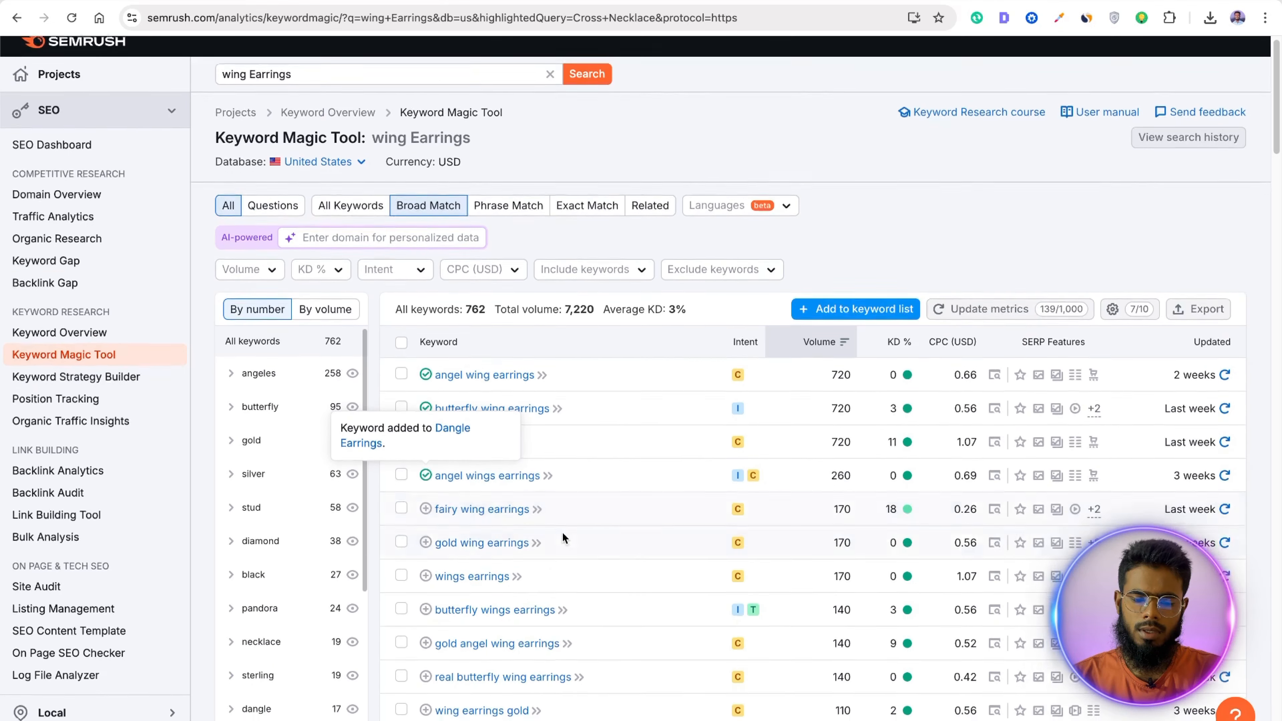
pyautogui.click(427, 560)
pyautogui.scroll(-3, 568, 556)
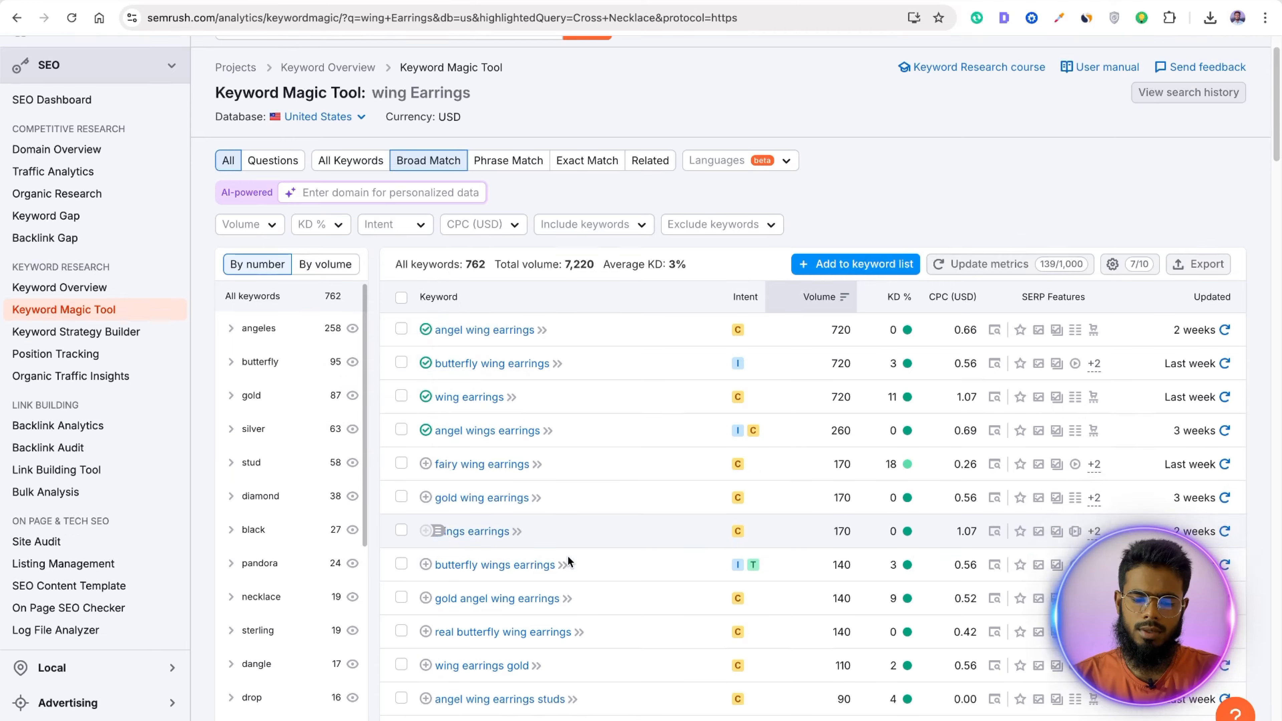
# Step: Copy the product name Star Drop Earrings from the Onecklace page and search the Semrush Keyword Magic Tool for it
pyautogui.click(272, 1)
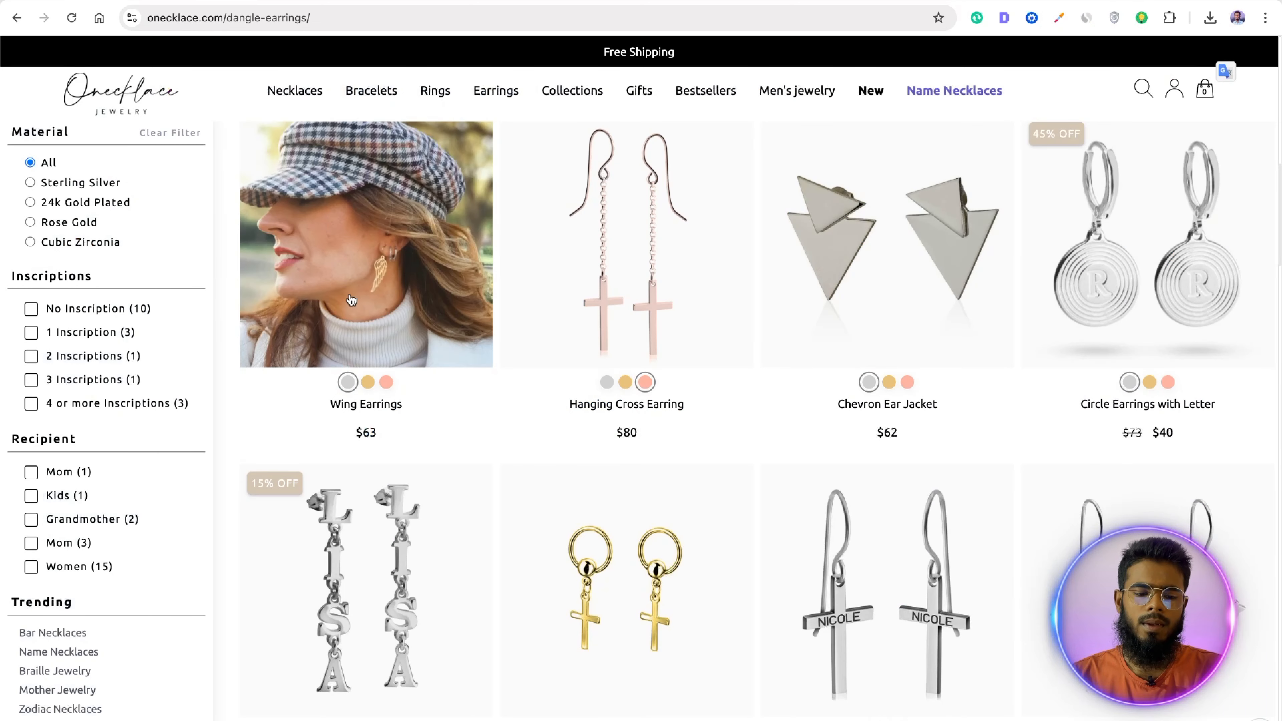
pyautogui.scroll(-15, 712, 394)
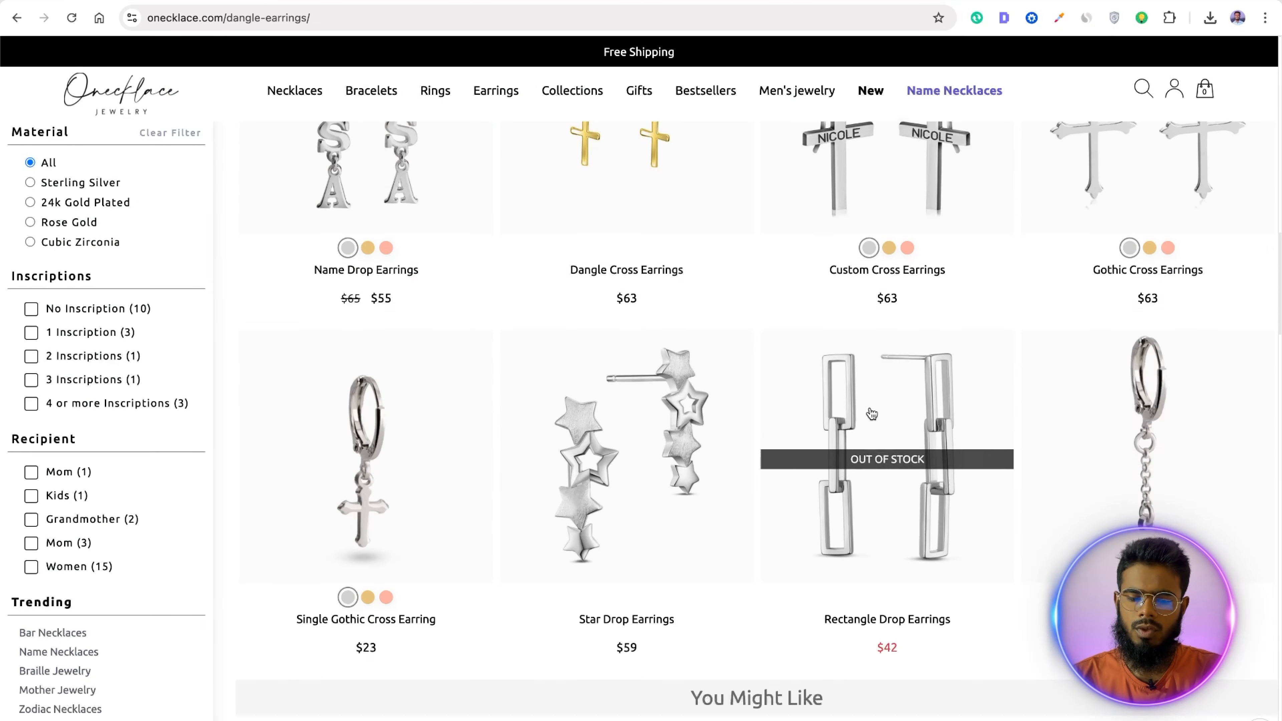
pyautogui.moveTo(544, 368); pyautogui.dragTo(676, 358)
pyautogui.press('super+c')
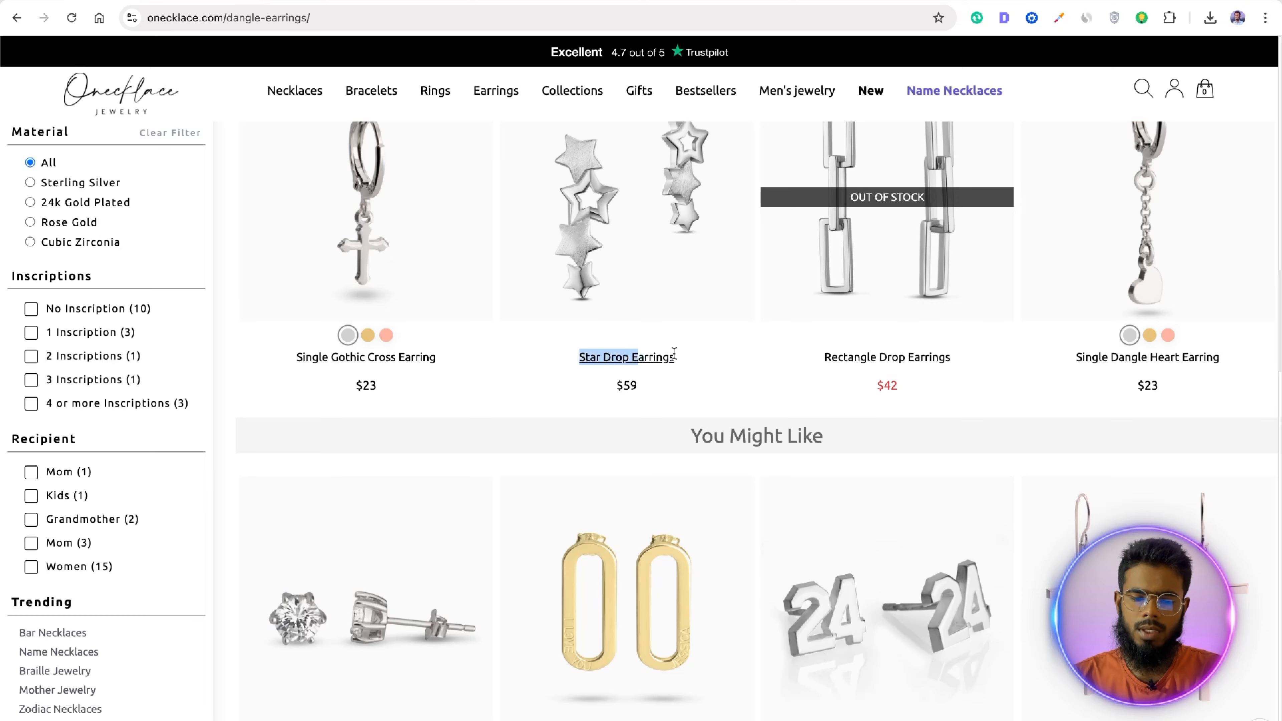
pyautogui.click(403, 1)
pyautogui.scroll(2, 419, 78)
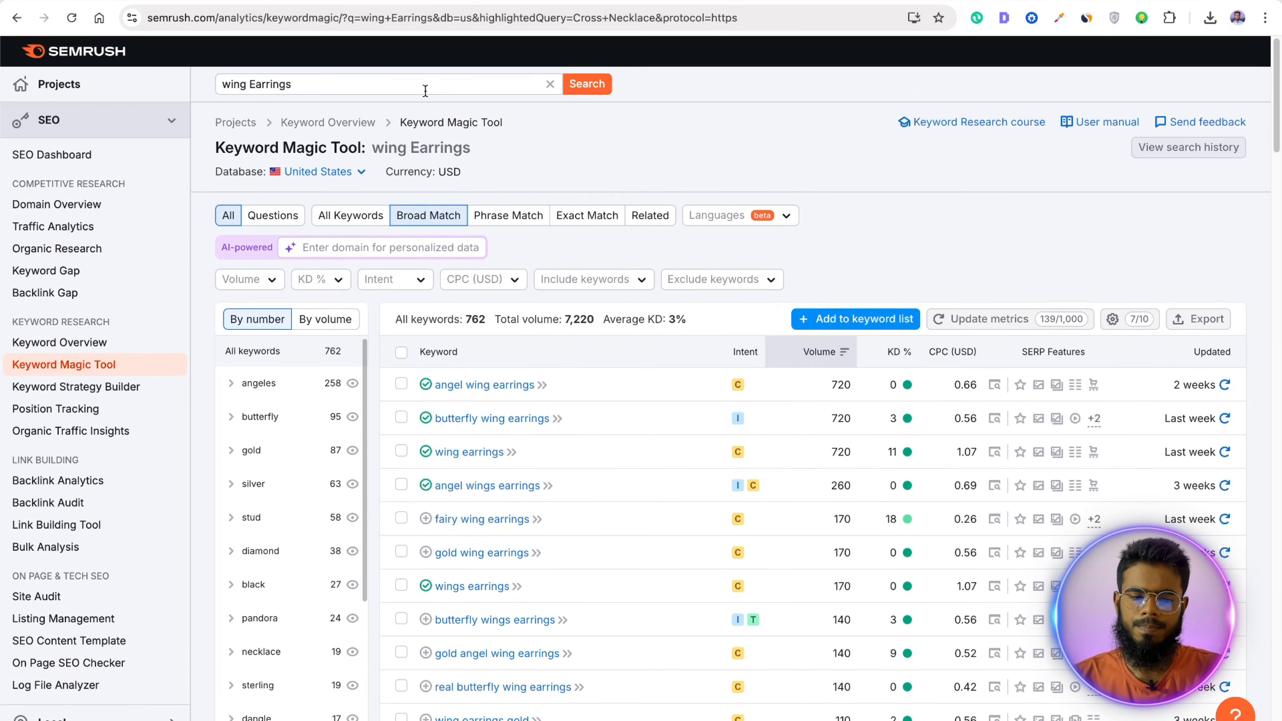
pyautogui.tripleClick(425, 87)
pyautogui.press('super+v')
pyautogui.click(600, 91)
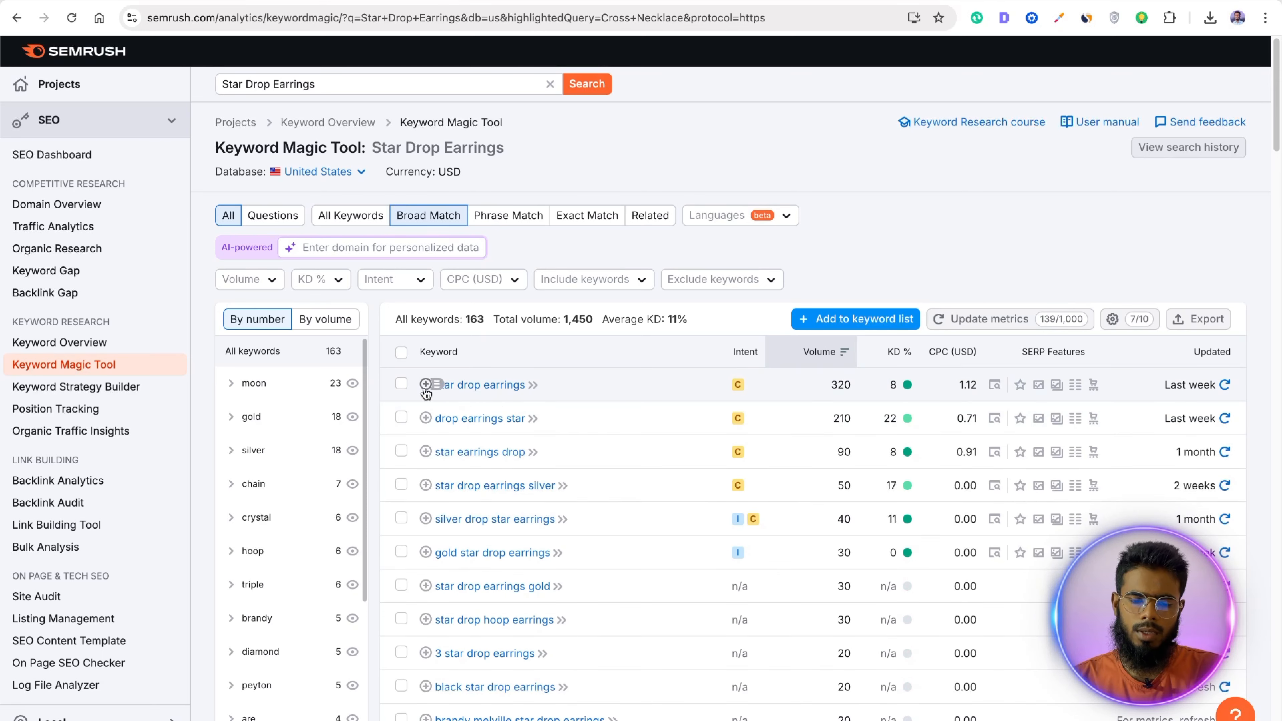
# Step: Add star drop earrings, star earrings drop and drop earrings star to the Dangle Earrings list
pyautogui.click(425, 451)
pyautogui.click(424, 418)
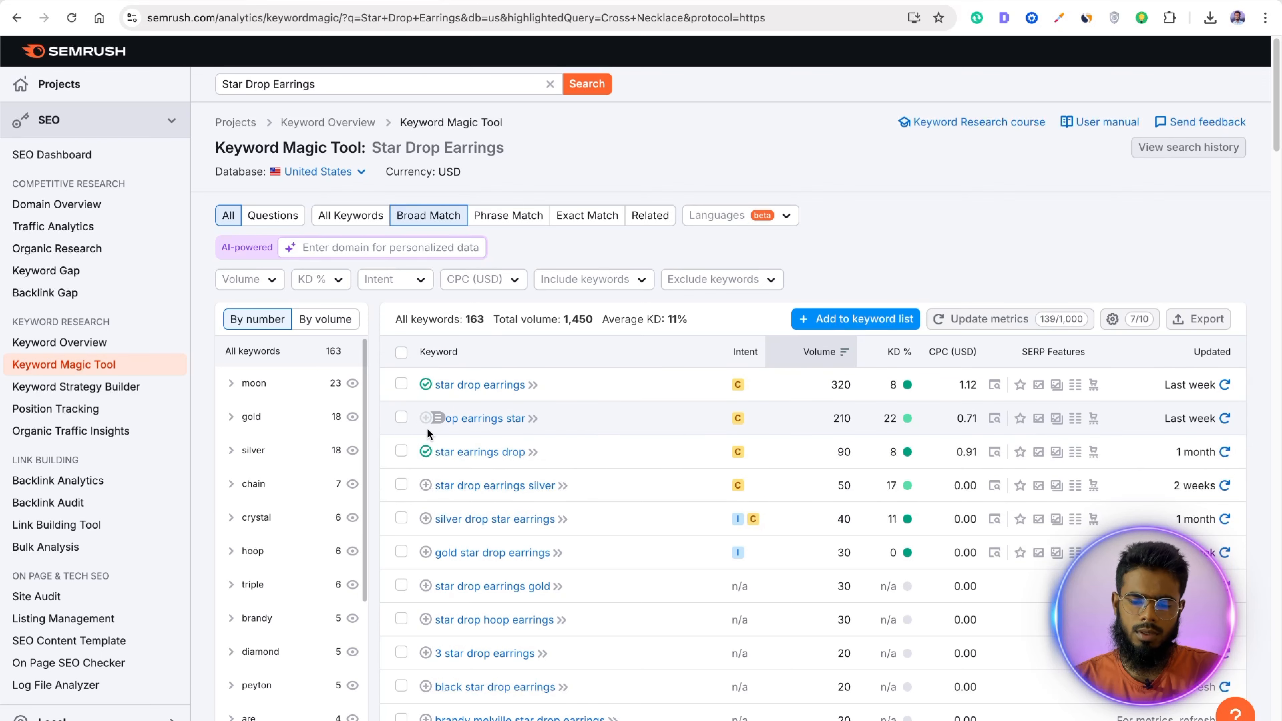
# Step: Return to the Onecklace page and copy the product name Rectangle Drop Earrings
pyautogui.click(198, 1)
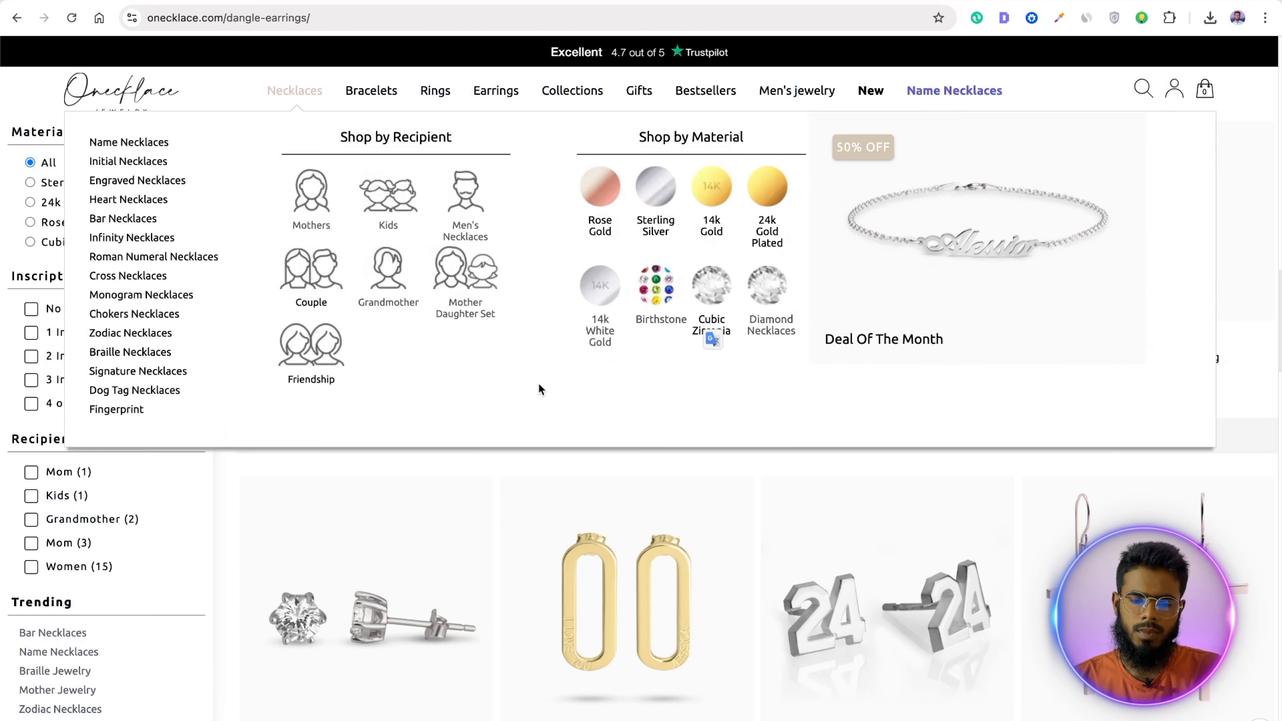
pyautogui.click(967, 417)
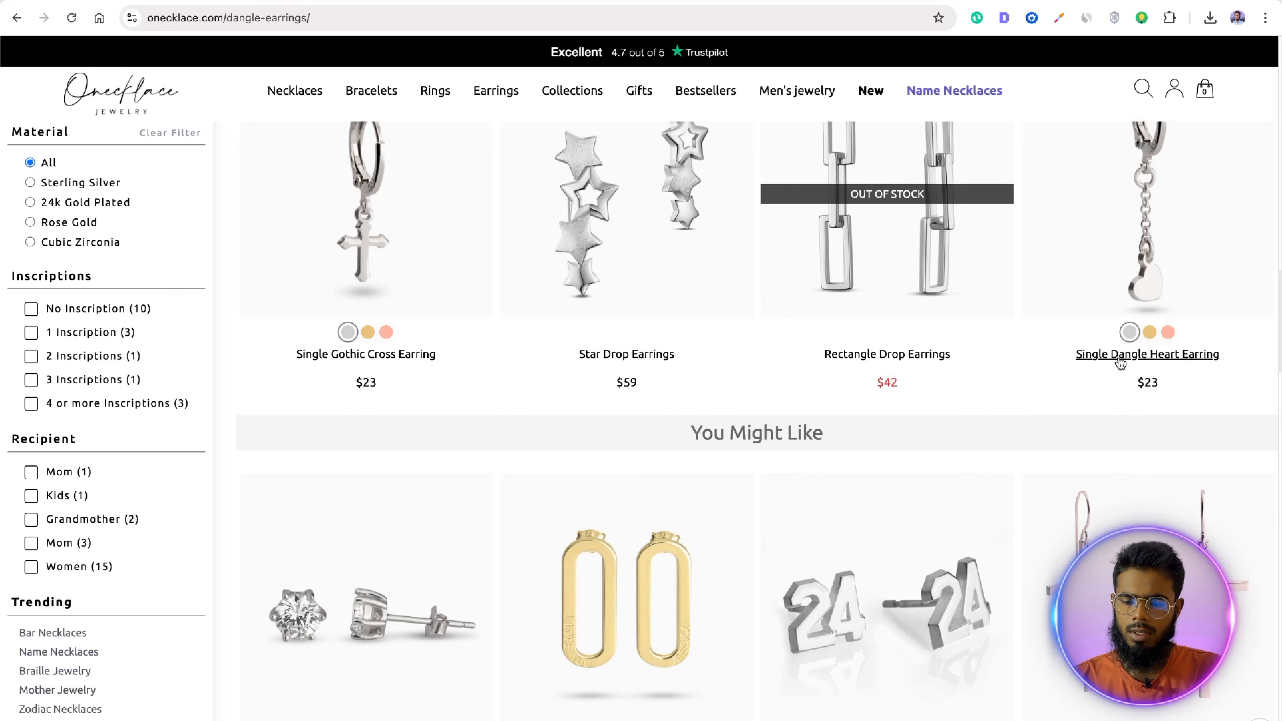
pyautogui.moveTo(813, 360); pyautogui.dragTo(959, 357)
pyautogui.press('super+c')
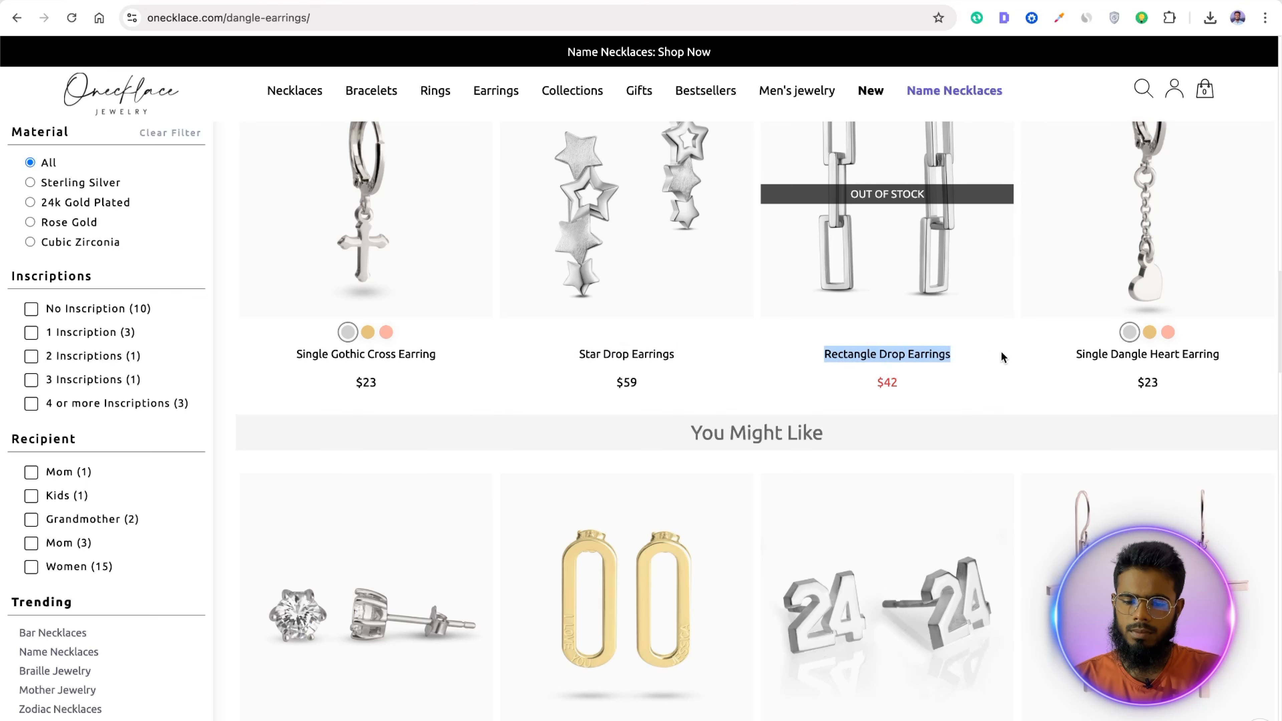
# Step: Search the Semrush Keyword Magic Tool for Rectangle Drop Earrings and add rectangle drop earrings to the Dangle Earrings list
pyautogui.click(374, 1)
pyautogui.click(377, 83)
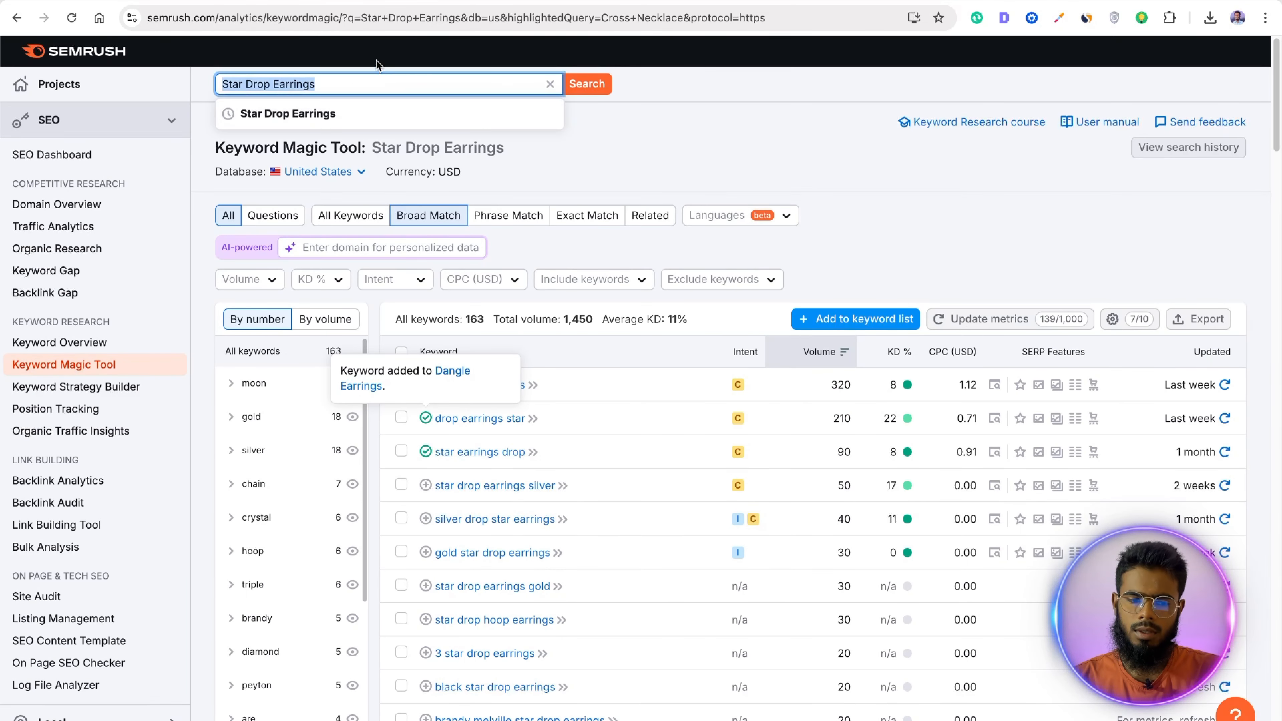
pyautogui.press('super+v')
pyautogui.press('Return')
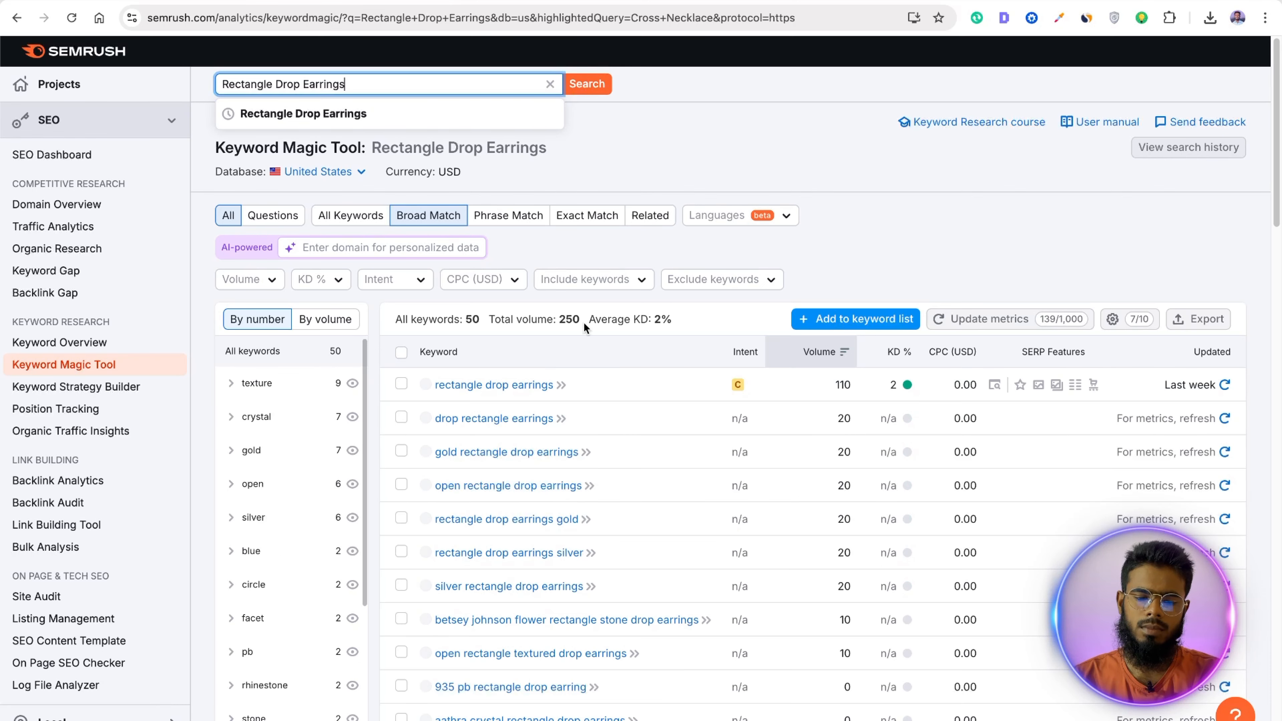
pyautogui.click(425, 385)
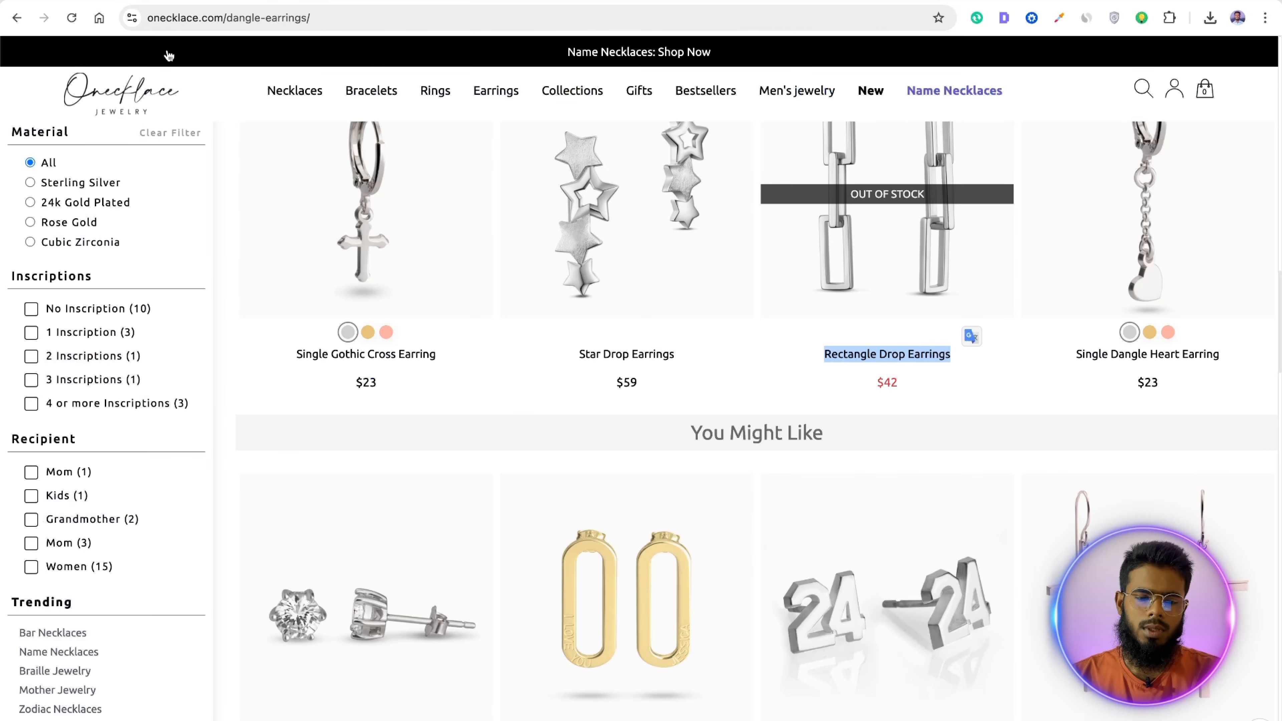
# Step: Look through the remaining and suggested products on Onecklace's Dangle Earrings page for further keyword ideas
pyautogui.scroll(-5, 580, 446)
pyautogui.scroll(-6, 579, 445)
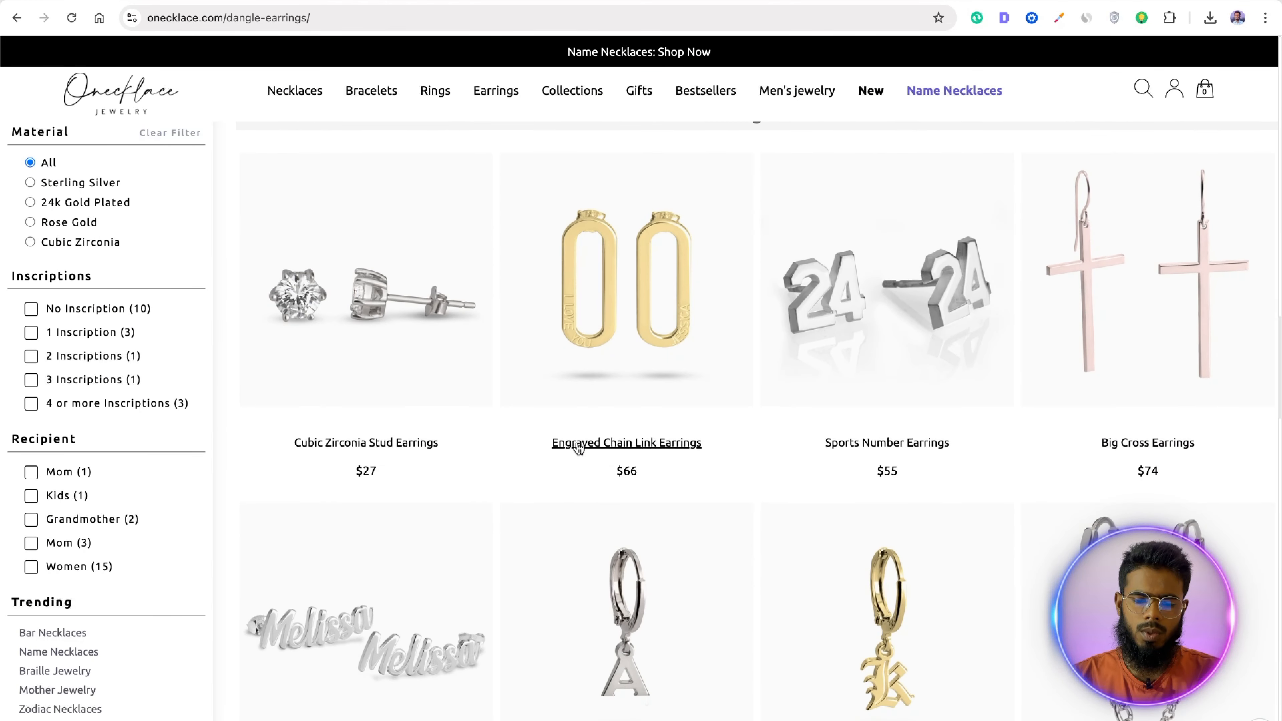
pyautogui.scroll(-10, 660, 483)
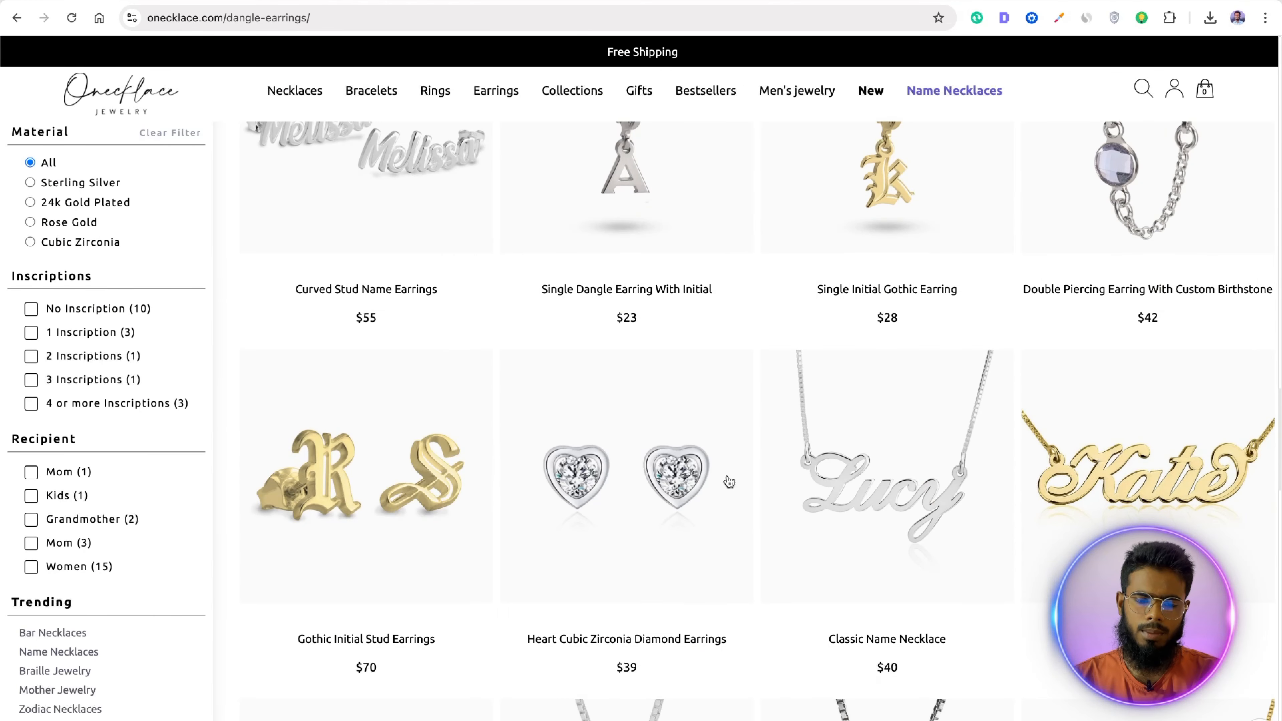
pyautogui.scroll(5, 740, 486)
pyautogui.scroll(8, 674, 313)
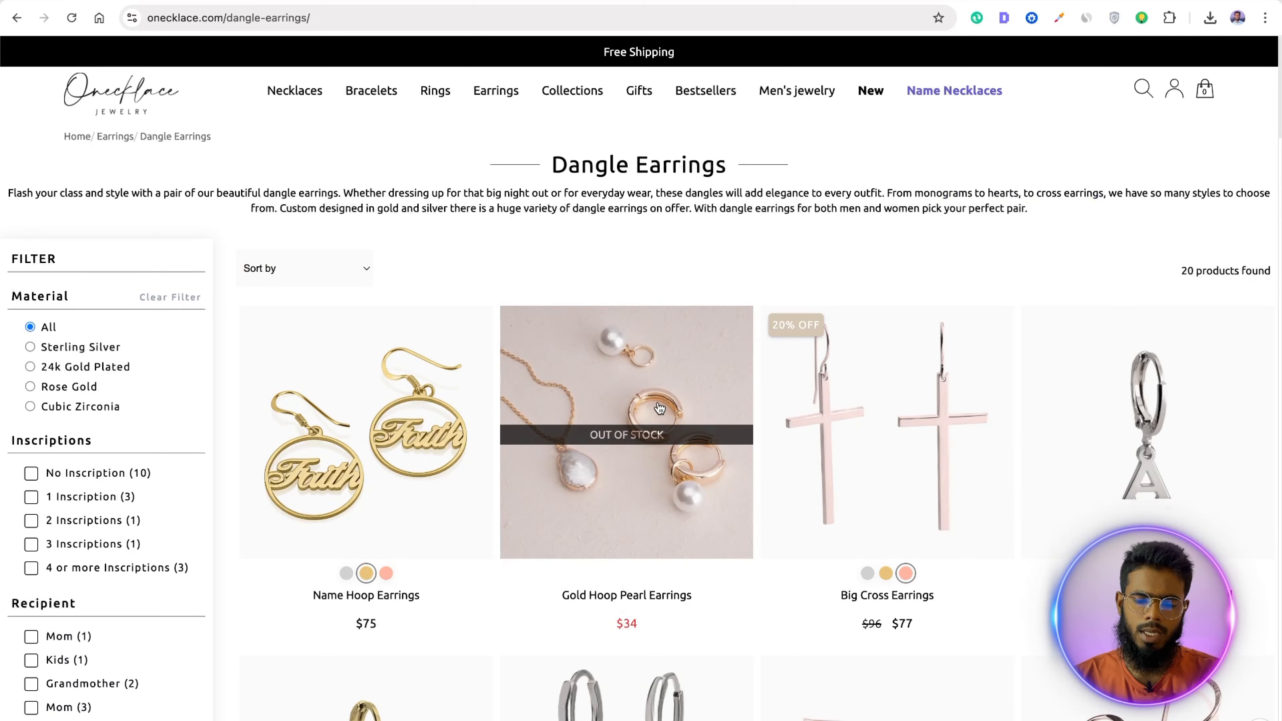
# Step: Return to Semrush's Keyword Magic Tool and open the saved Dangle Earrings keyword list
pyautogui.hotkey('ctrl', 'Tab')
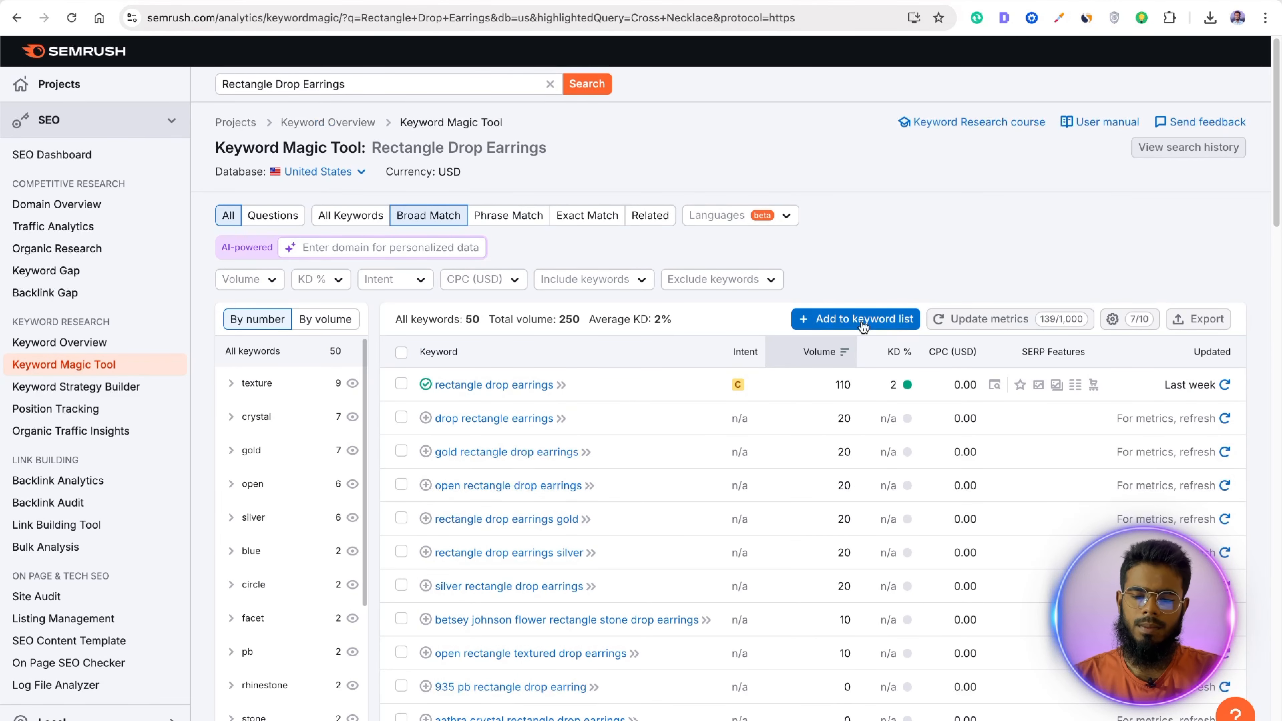
pyautogui.click(879, 320)
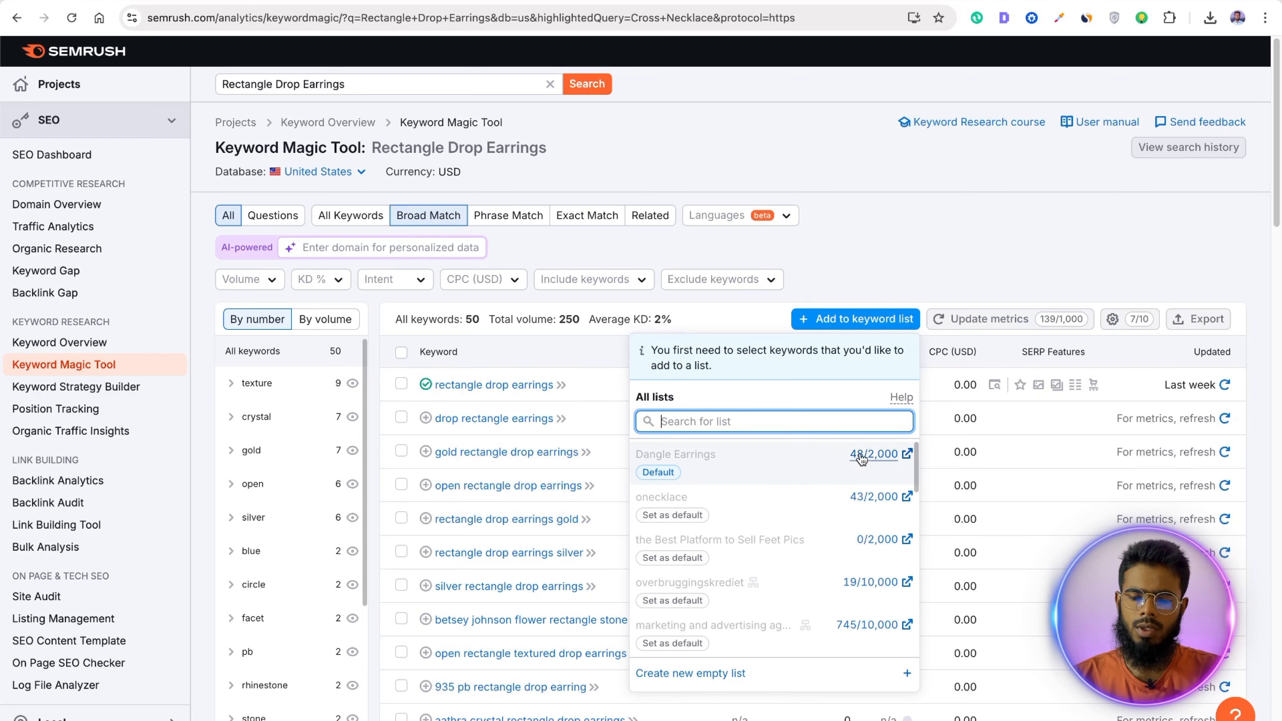
pyautogui.click(907, 455)
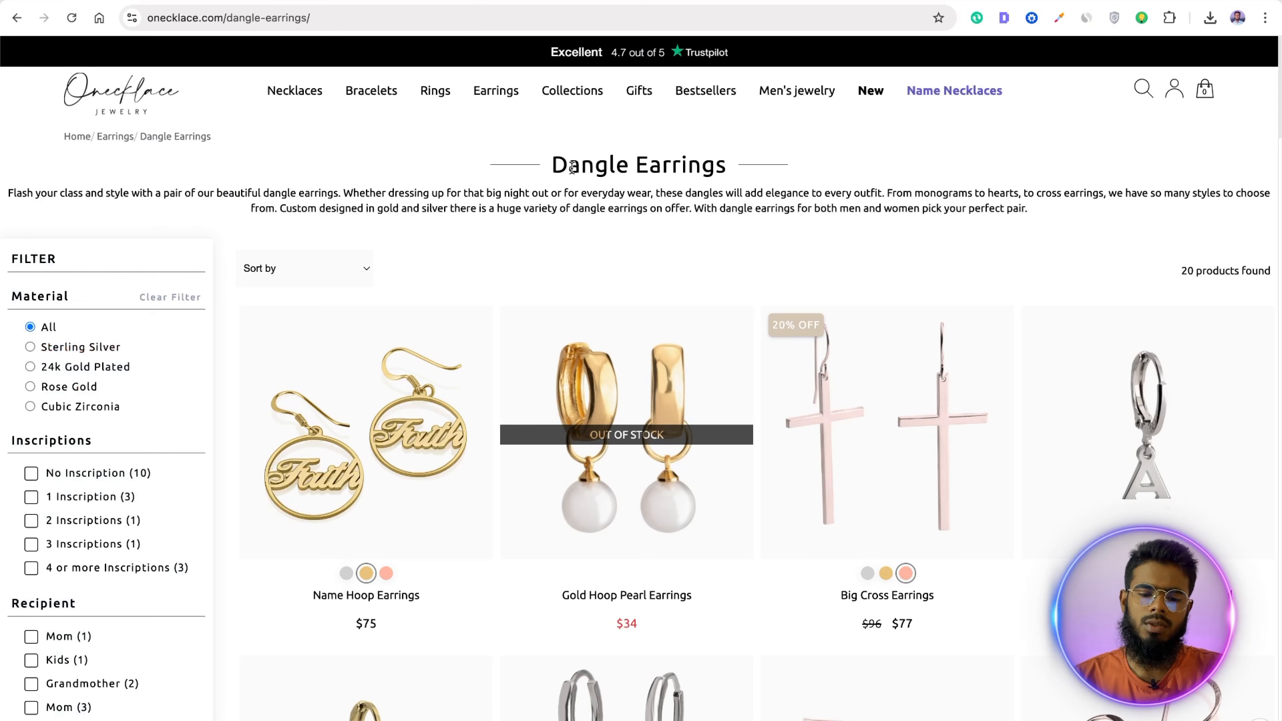
pyautogui.moveTo(554, 165); pyautogui.dragTo(738, 170)
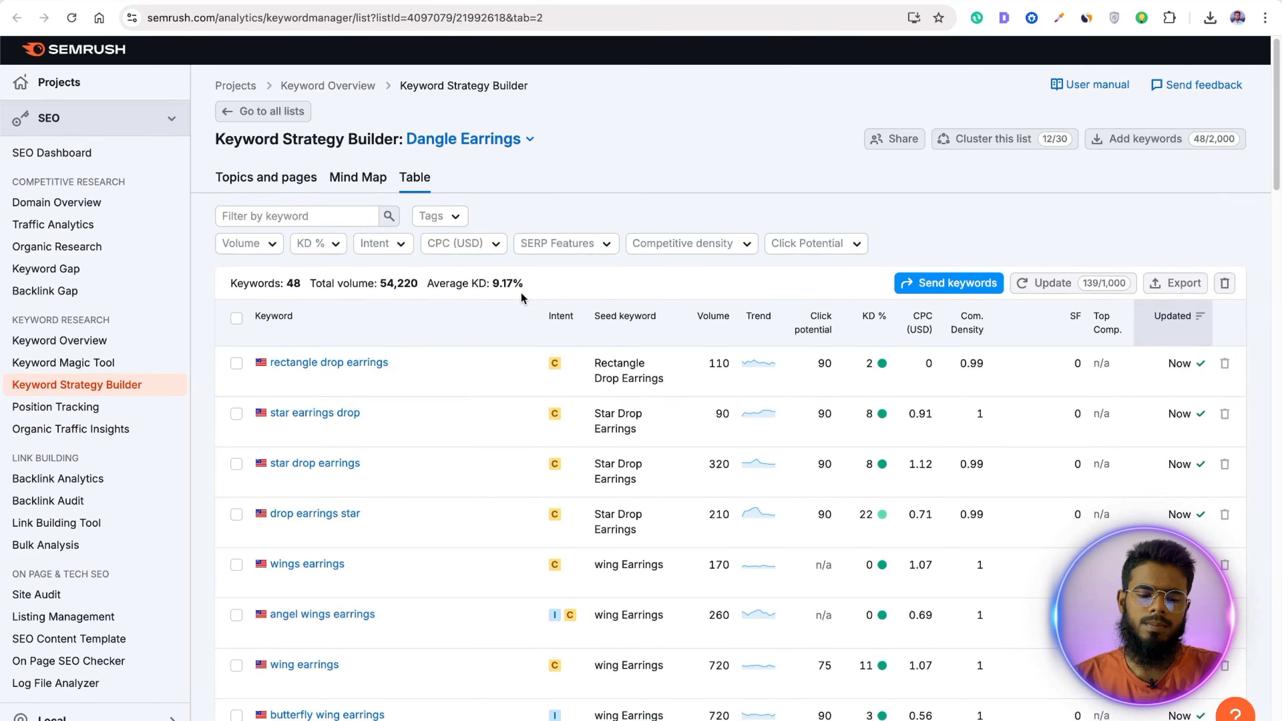
# Step: Review the Dangle Earrings list from end to start, checking each keyword's search volume and keyword difficulty
pyautogui.scroll(-5, 520, 292)
pyautogui.scroll(-20, 519, 297)
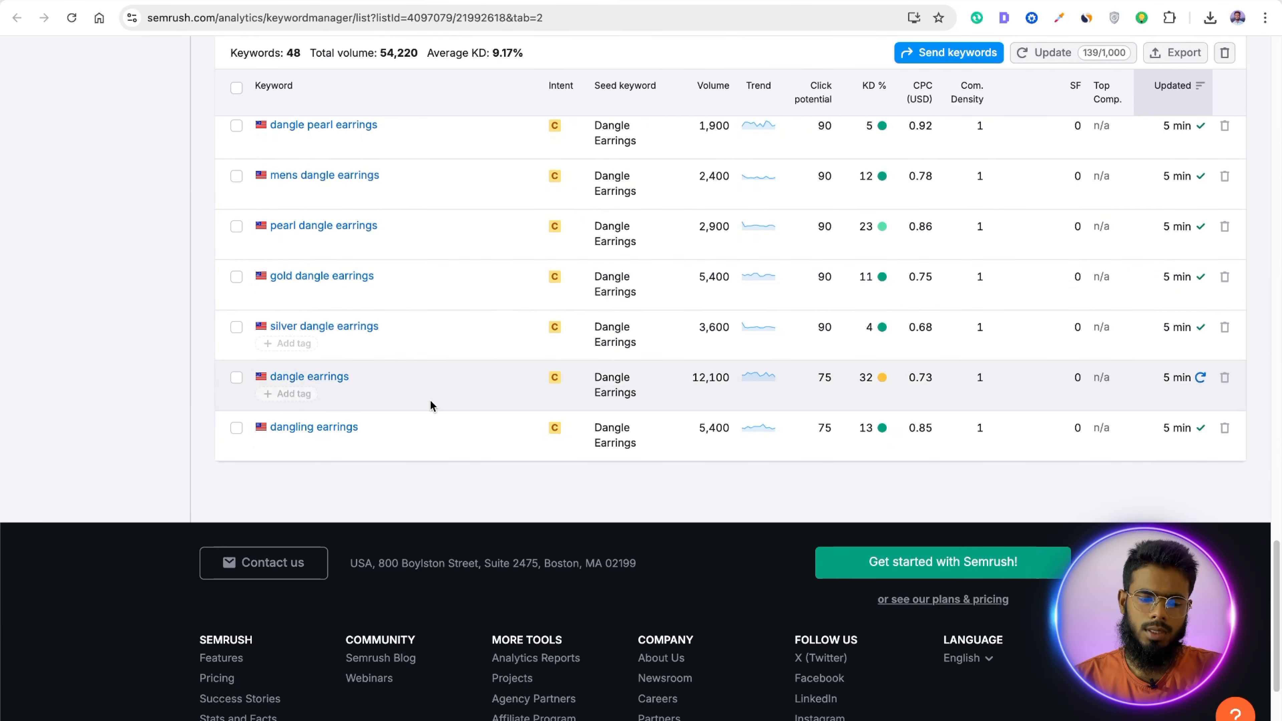
pyautogui.scroll(1, 412, 424)
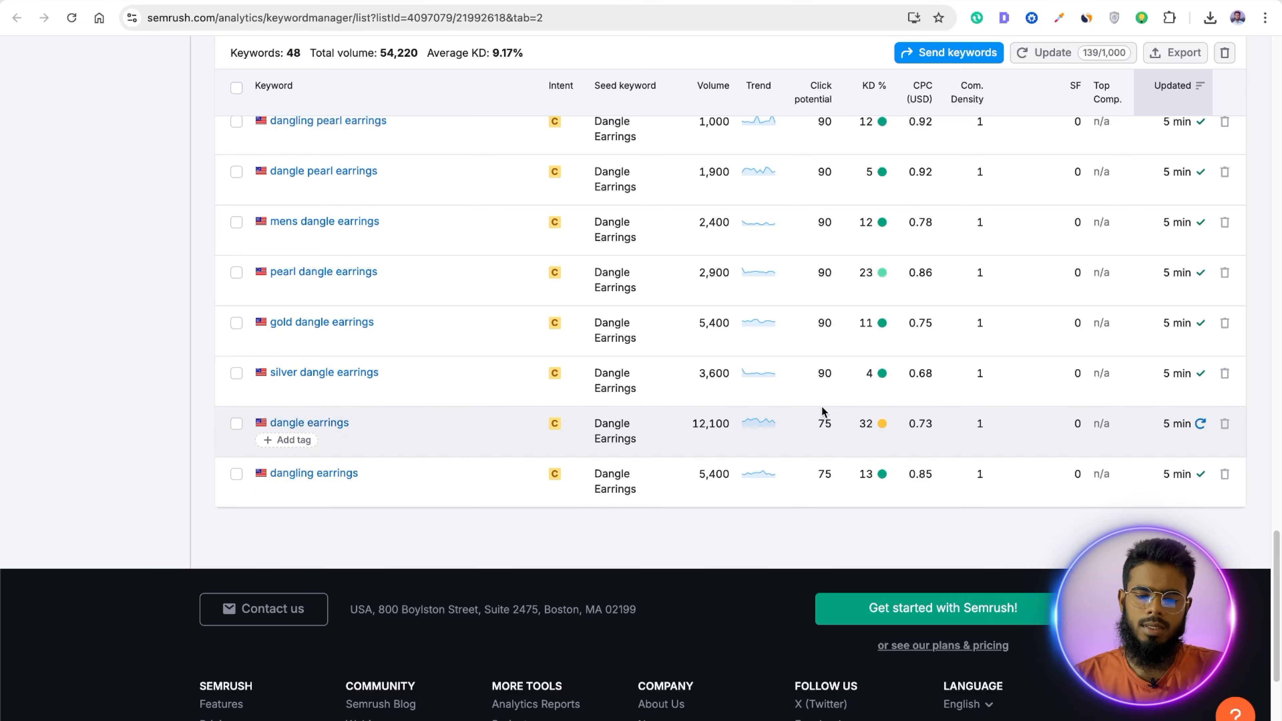
pyautogui.moveTo(868, 427)
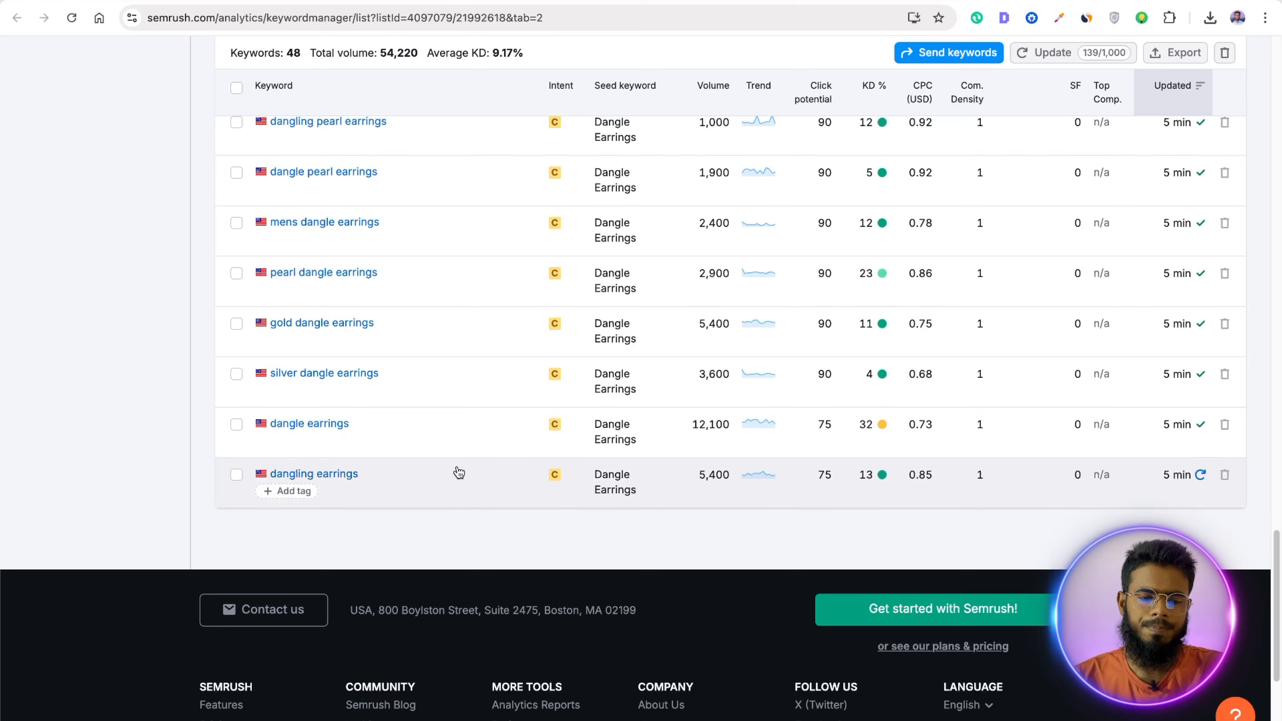
pyautogui.scroll(8, 422, 242)
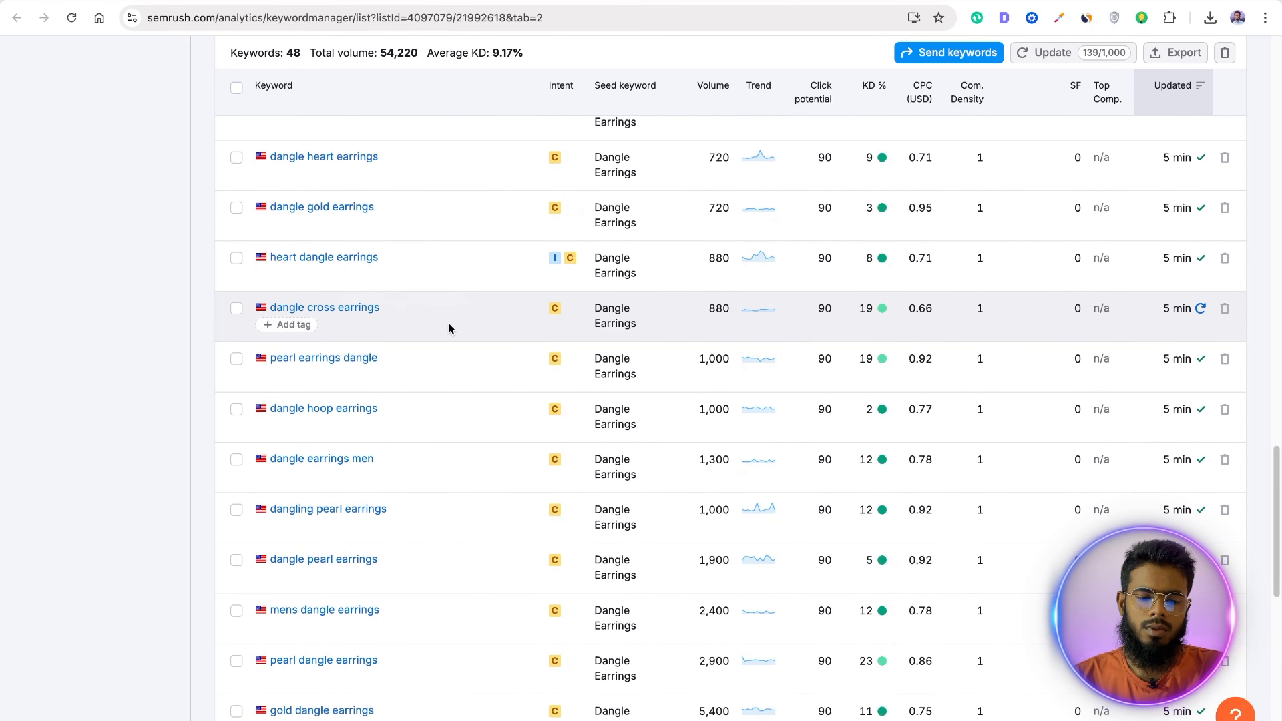
pyautogui.scroll(5, 454, 320)
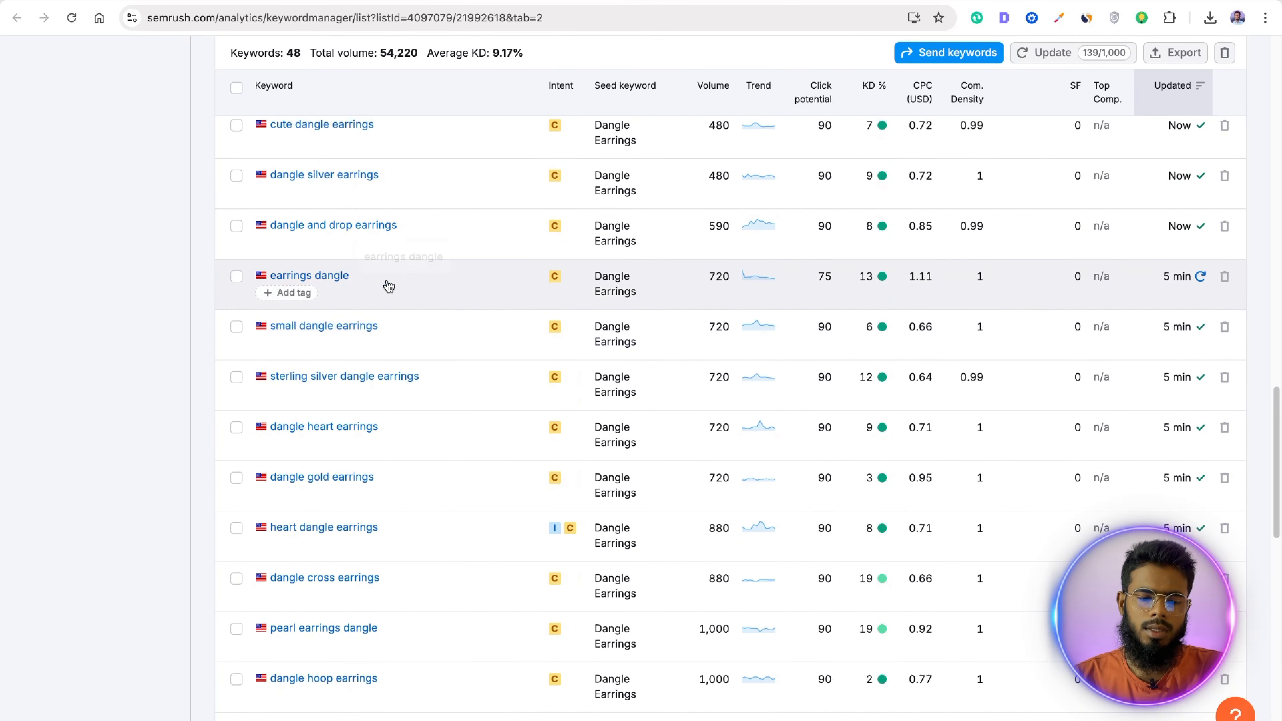
pyautogui.scroll(5, 398, 293)
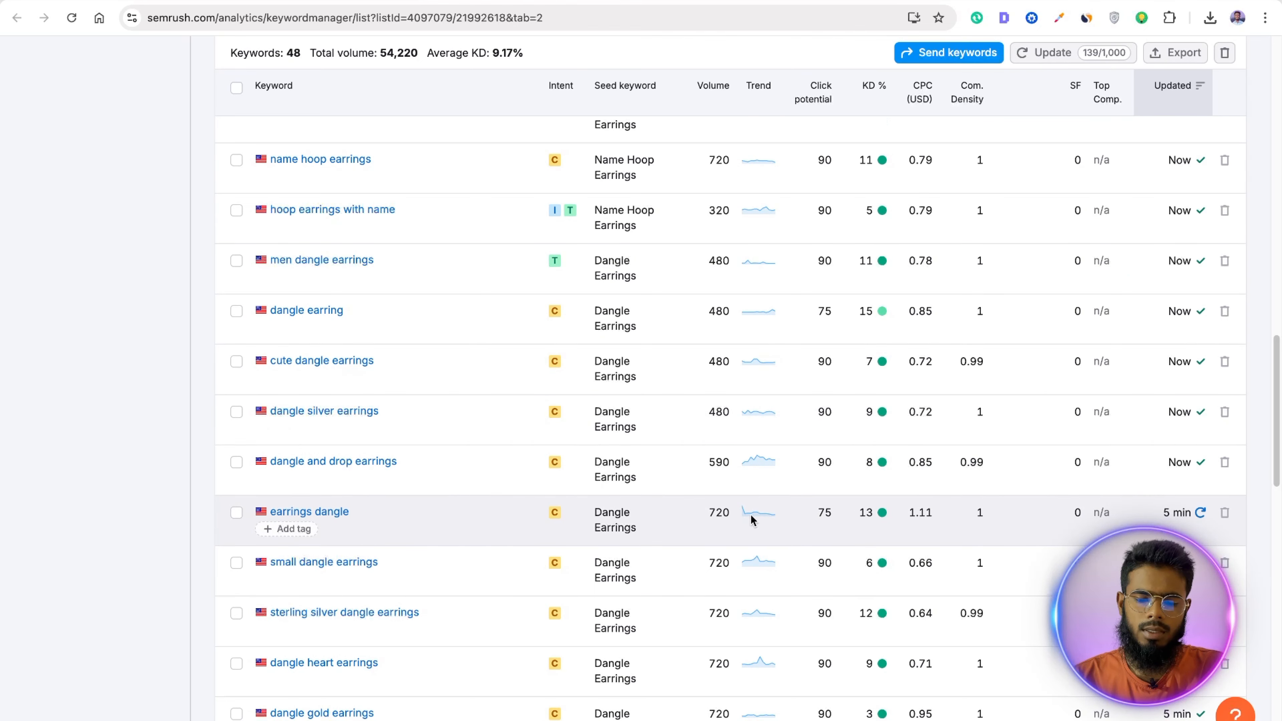
pyautogui.doubleClick(715, 511)
pyautogui.click(715, 511)
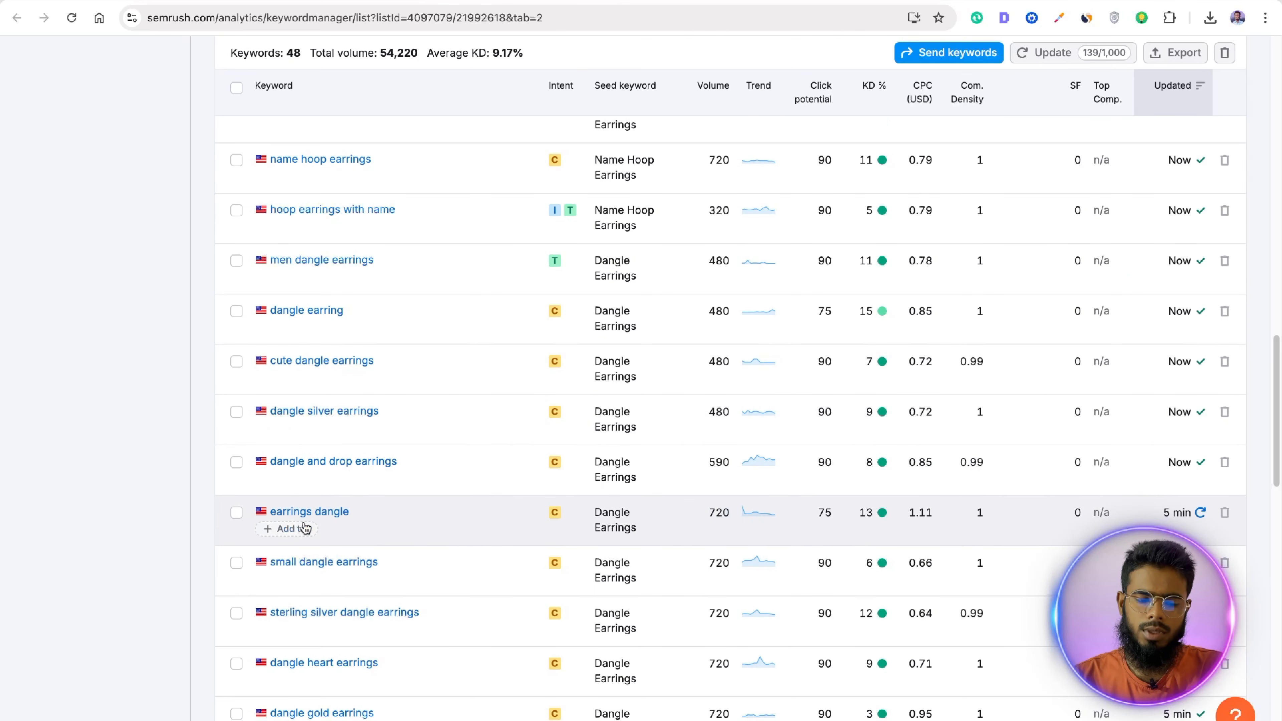
# Step: Export all keywords in the Dangle Earrings list as CSV and save Dangle-Earrings_list_2024-08-03.csv in Downloads
pyautogui.scroll(15, 423, 495)
pyautogui.click(1174, 287)
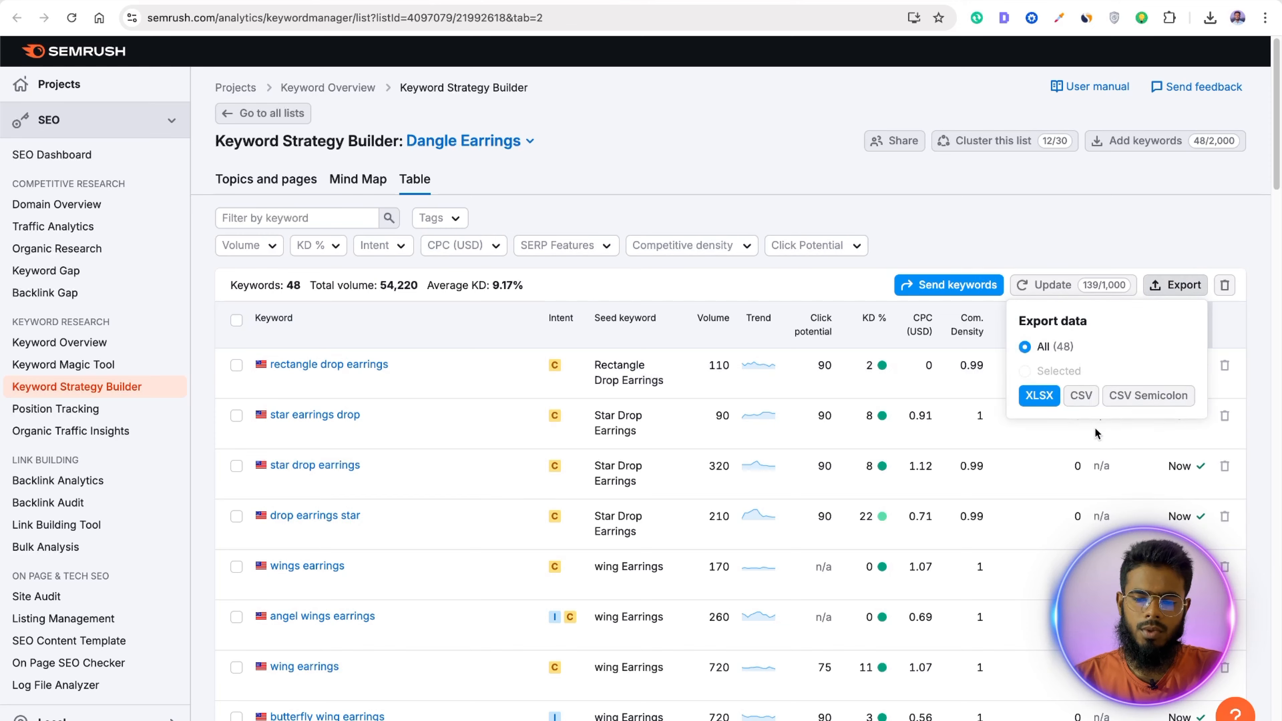
pyautogui.click(1080, 395)
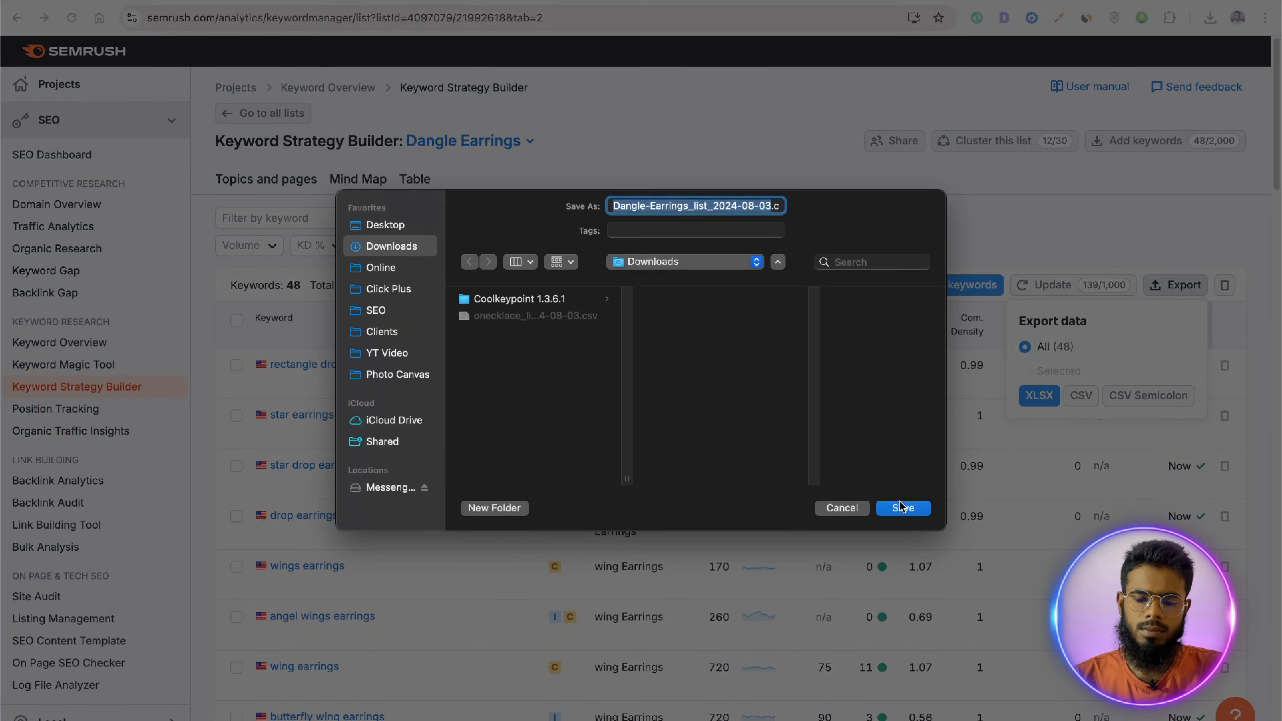
pyautogui.click(902, 497)
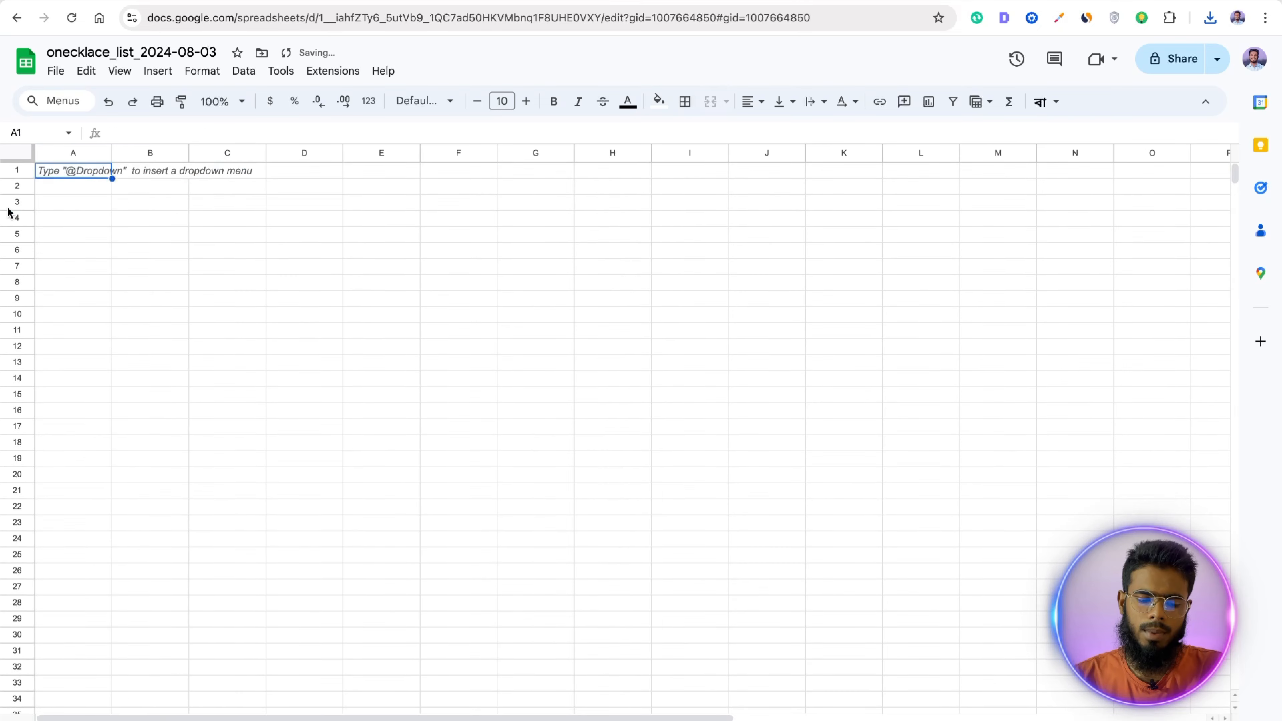
# Step: In Google Sheets, upload the downloaded Dangle-Earrings_list_2024-08-03.csv and open it as a spreadsheet
pyautogui.click(86, 71)
pyautogui.click(43, 72)
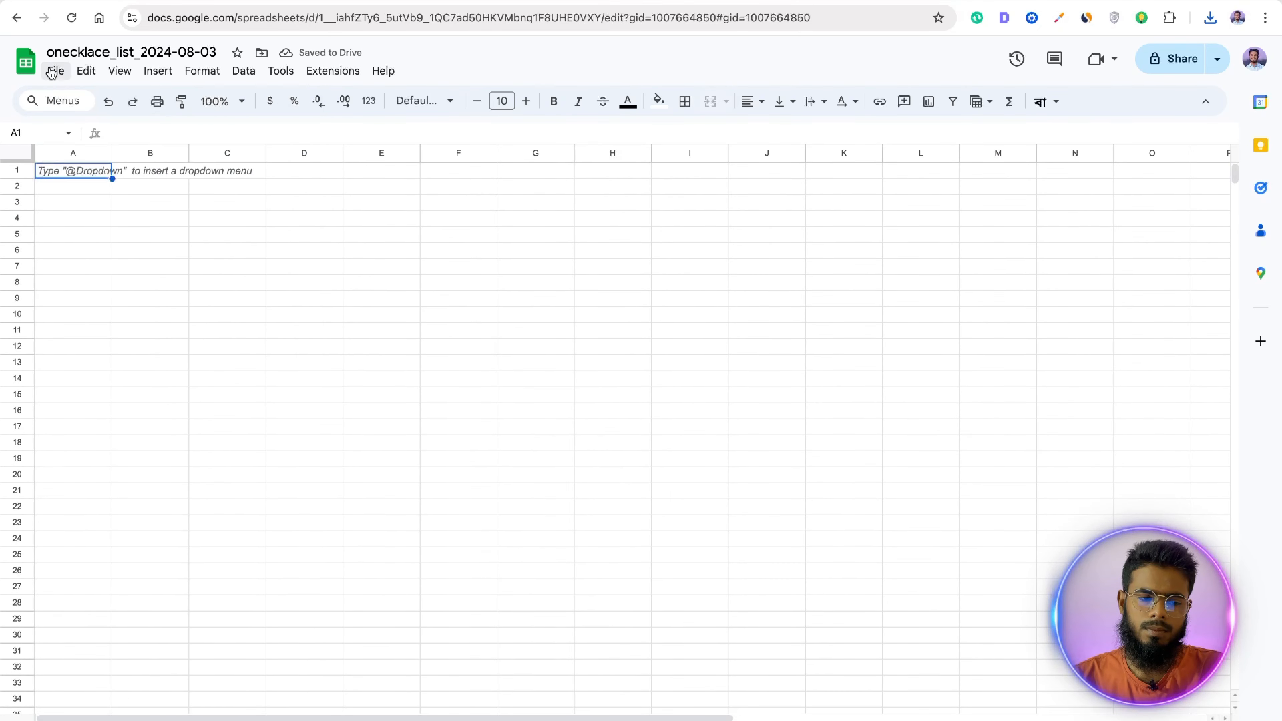
pyautogui.click(55, 71)
pyautogui.click(81, 120)
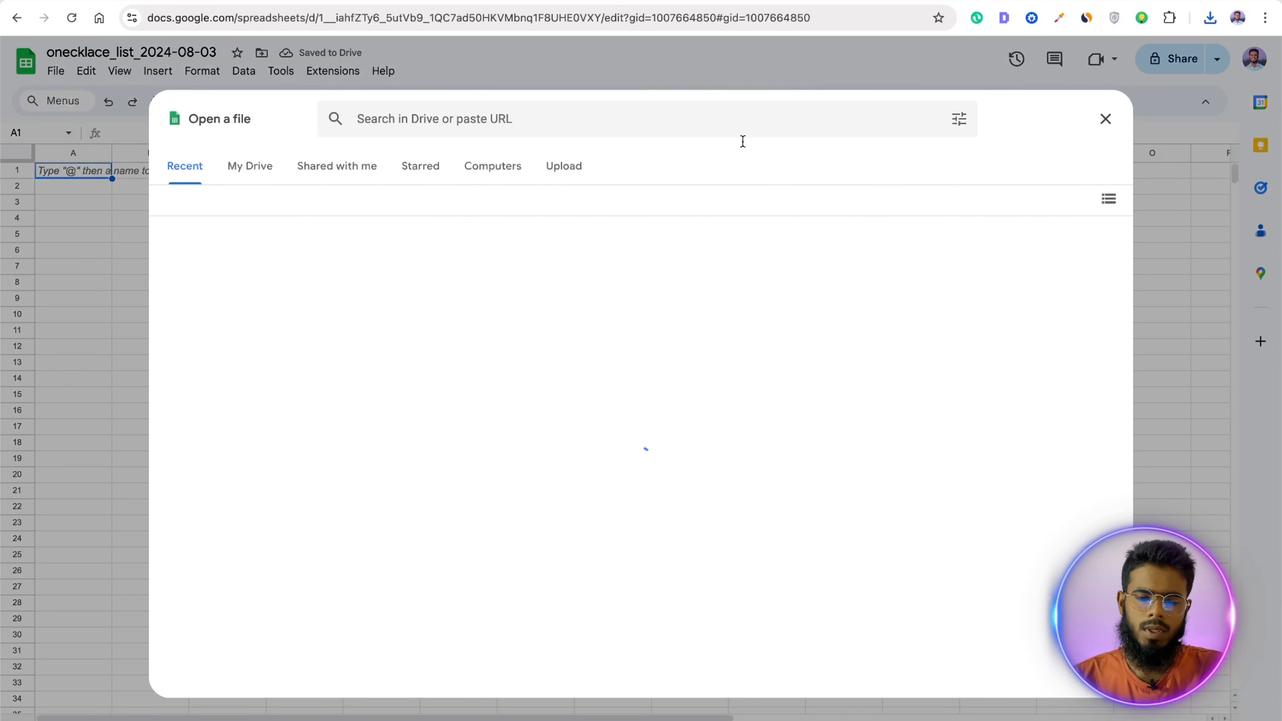
pyautogui.click(561, 166)
pyautogui.click(1217, 21)
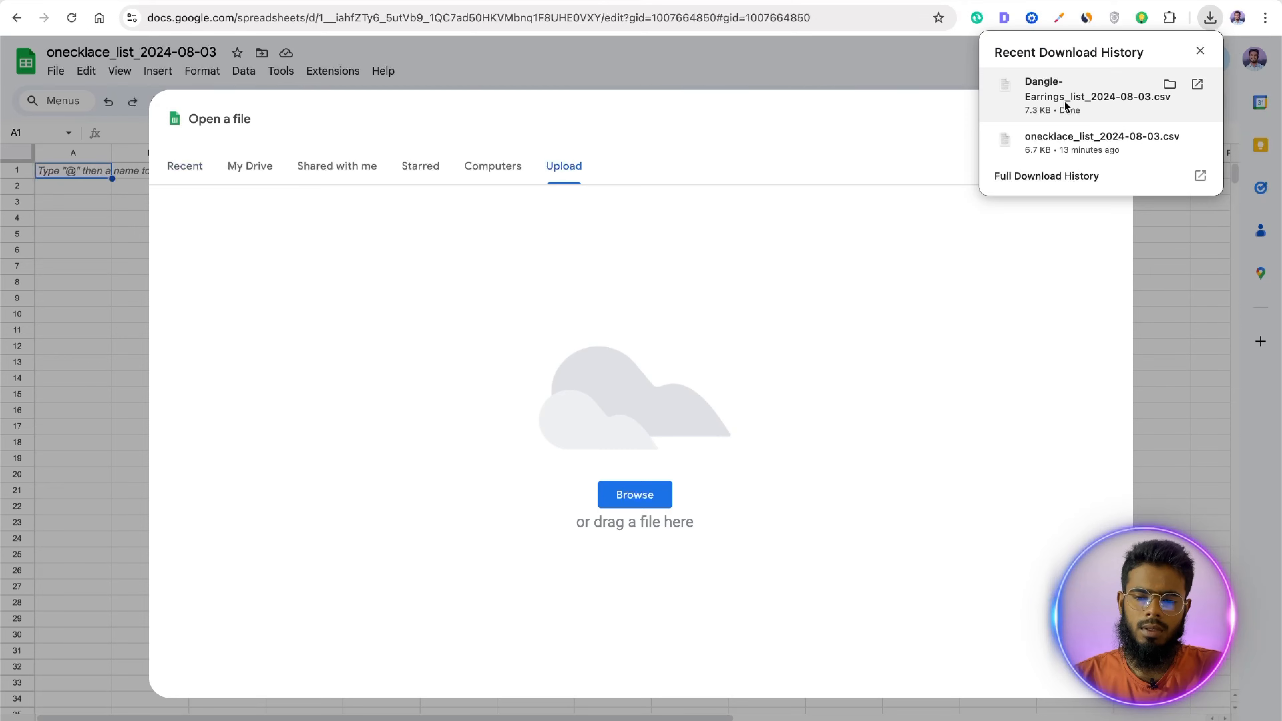
pyautogui.moveTo(989, 104); pyautogui.dragTo(817, 303)
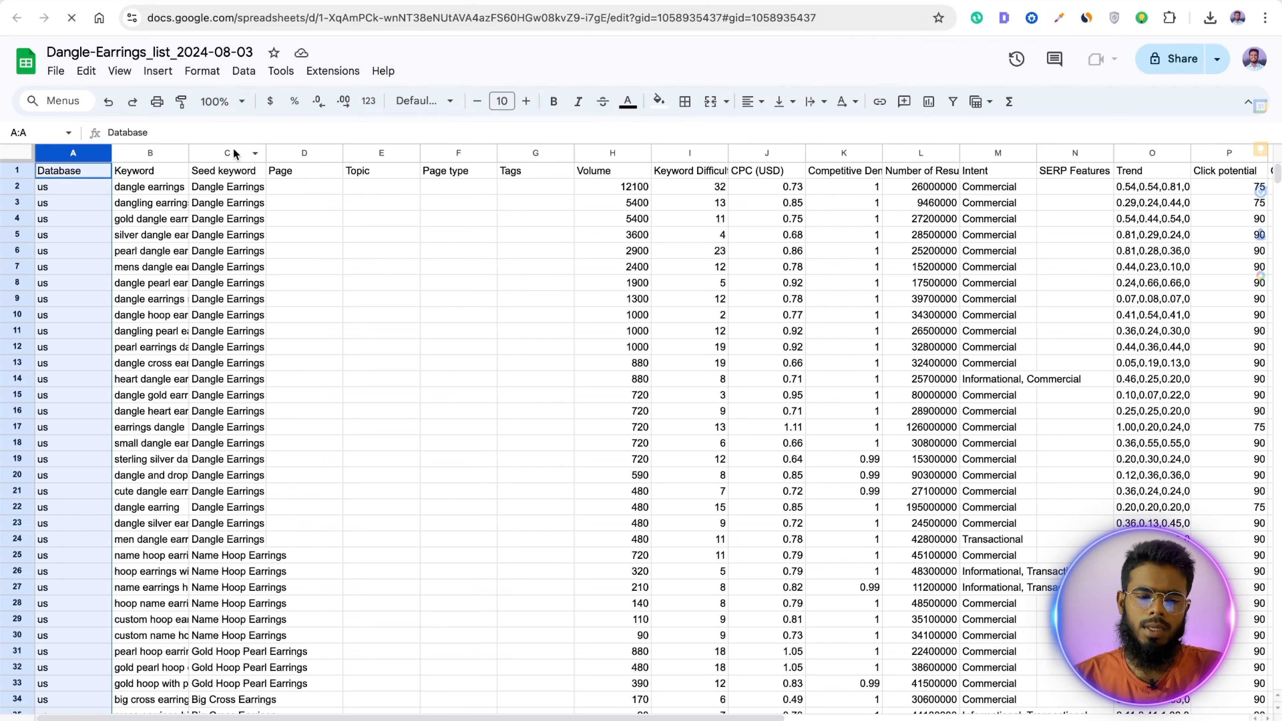
# Step: Delete the Database, Seed keyword, Page, Topic, Page type, Tags, CPC (USD), Competitive Density and Number of Results columns
pyautogui.moveTo(230, 153); pyautogui.dragTo(519, 152)
pyautogui.moveTo(766, 153); pyautogui.dragTo(864, 147)
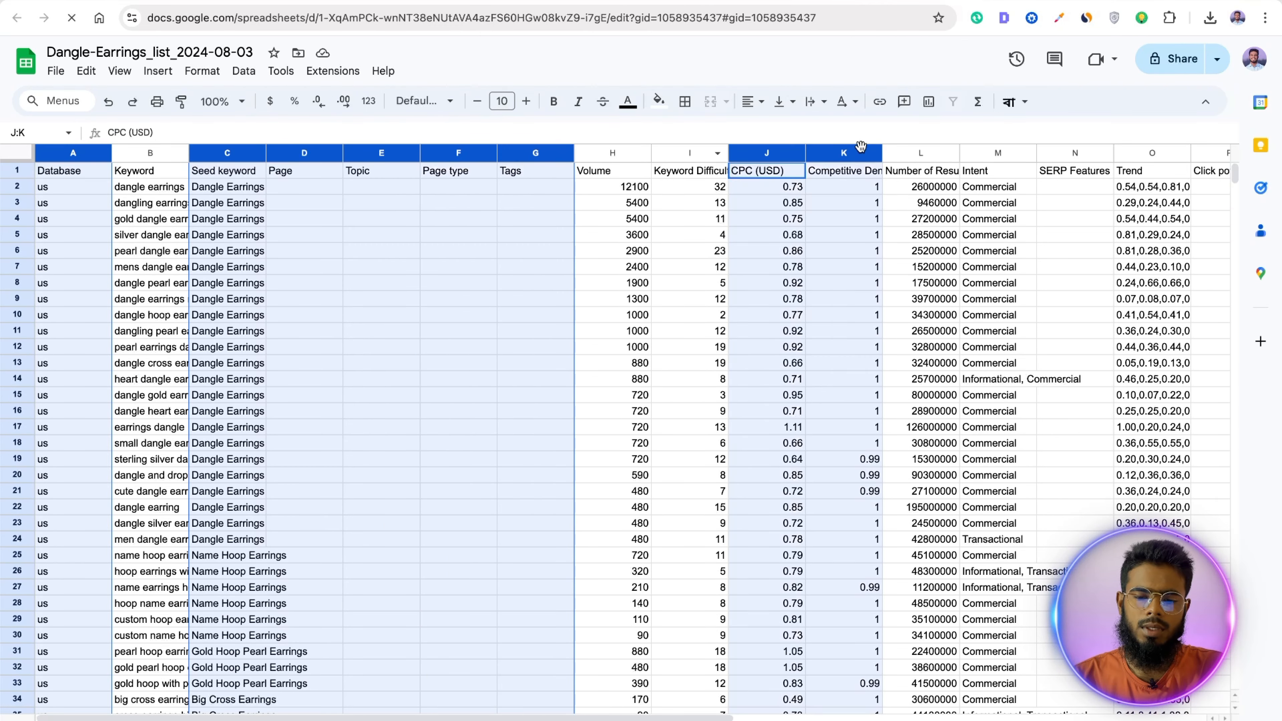
pyautogui.keyDown('ctrl'); pyautogui.click(906, 148); pyautogui.keyUp('ctrl')
pyautogui.rightClick(909, 146)
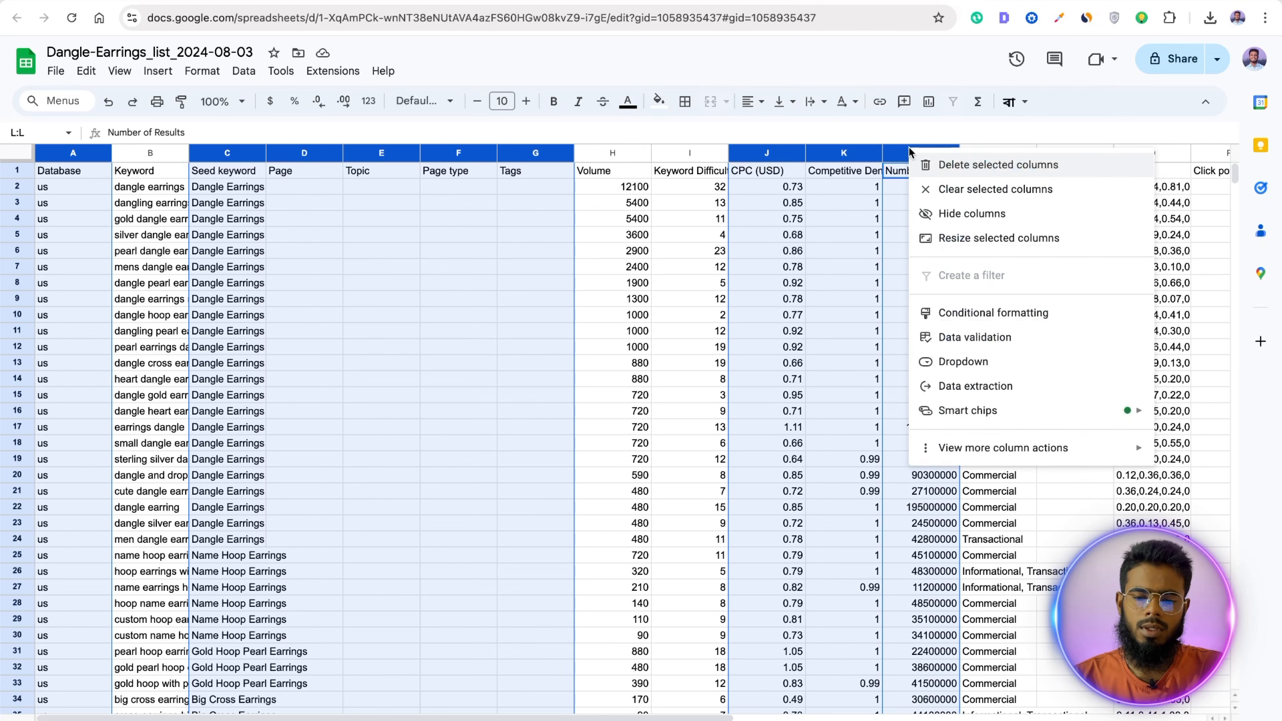
pyautogui.click(929, 166)
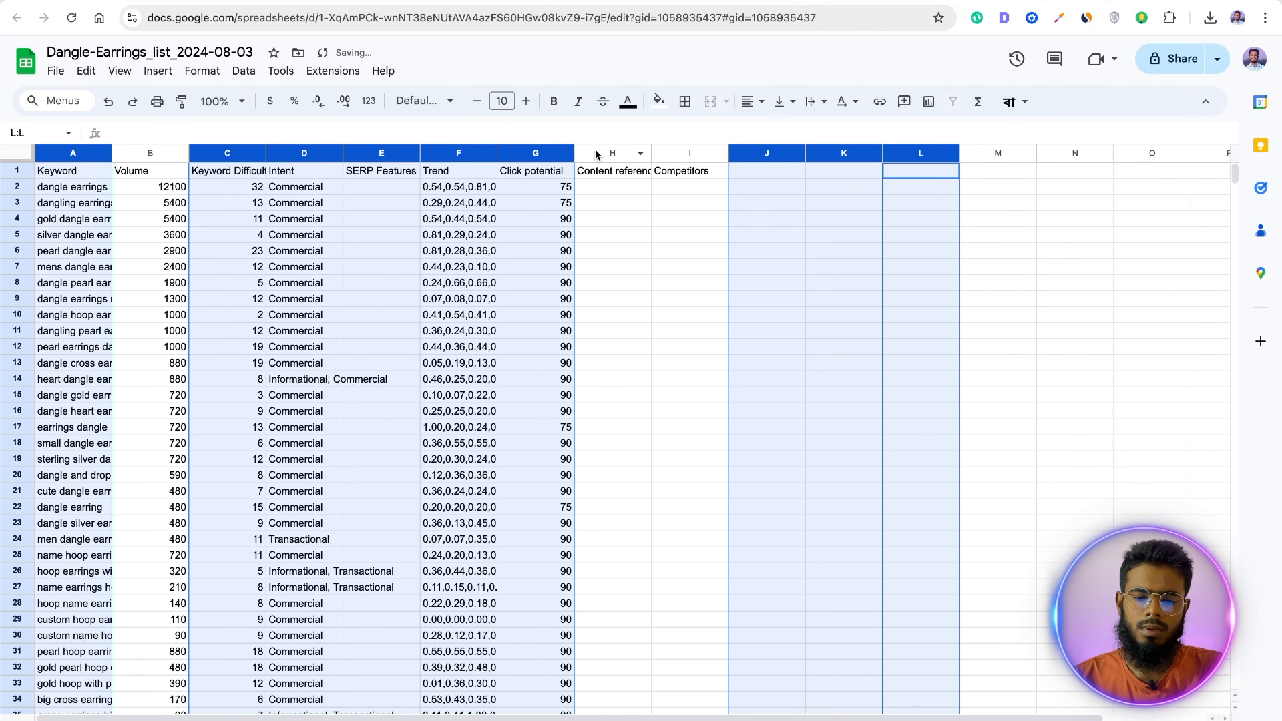
# Step: Delete the SERP Features, Trend, Content references and Competitors columns along with the empty column beside them
pyautogui.moveTo(596, 152); pyautogui.dragTo(781, 153)
pyautogui.keyDown('ctrl'); pyautogui.click(384, 153); pyautogui.keyUp('ctrl')
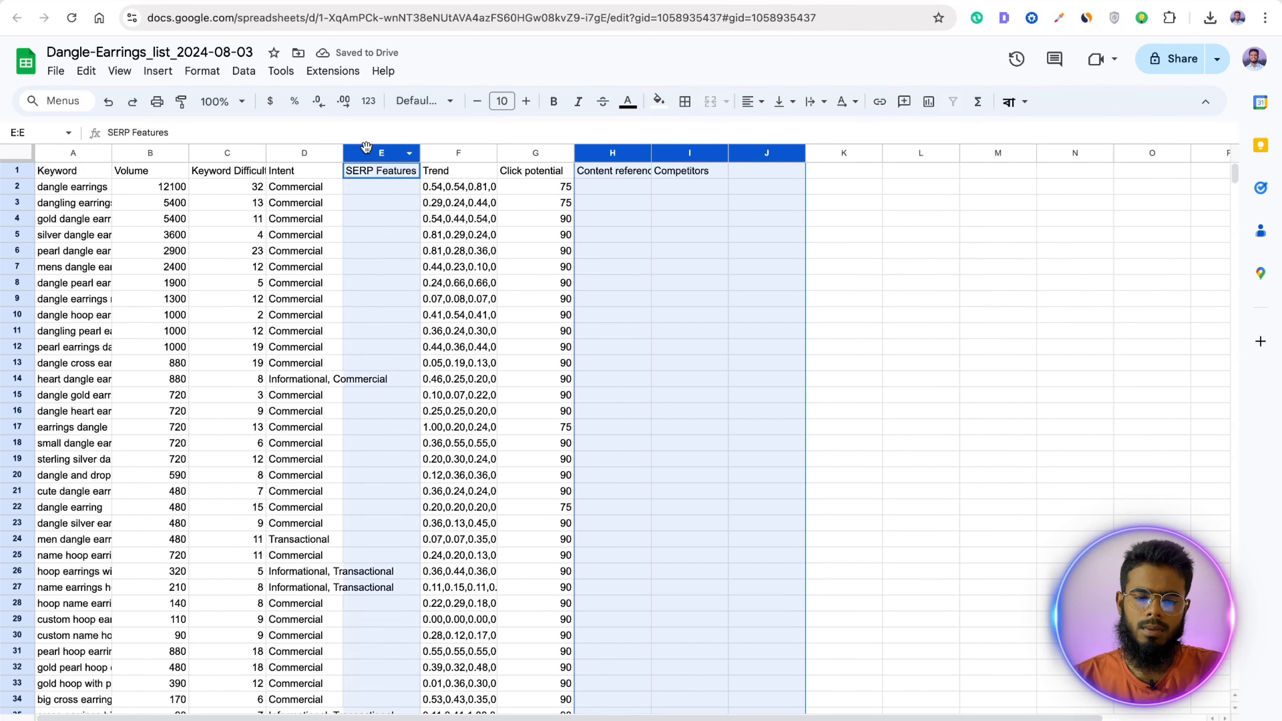
pyautogui.keyDown('ctrl'); pyautogui.click(438, 153); pyautogui.keyUp('ctrl')
pyautogui.rightClick(444, 153)
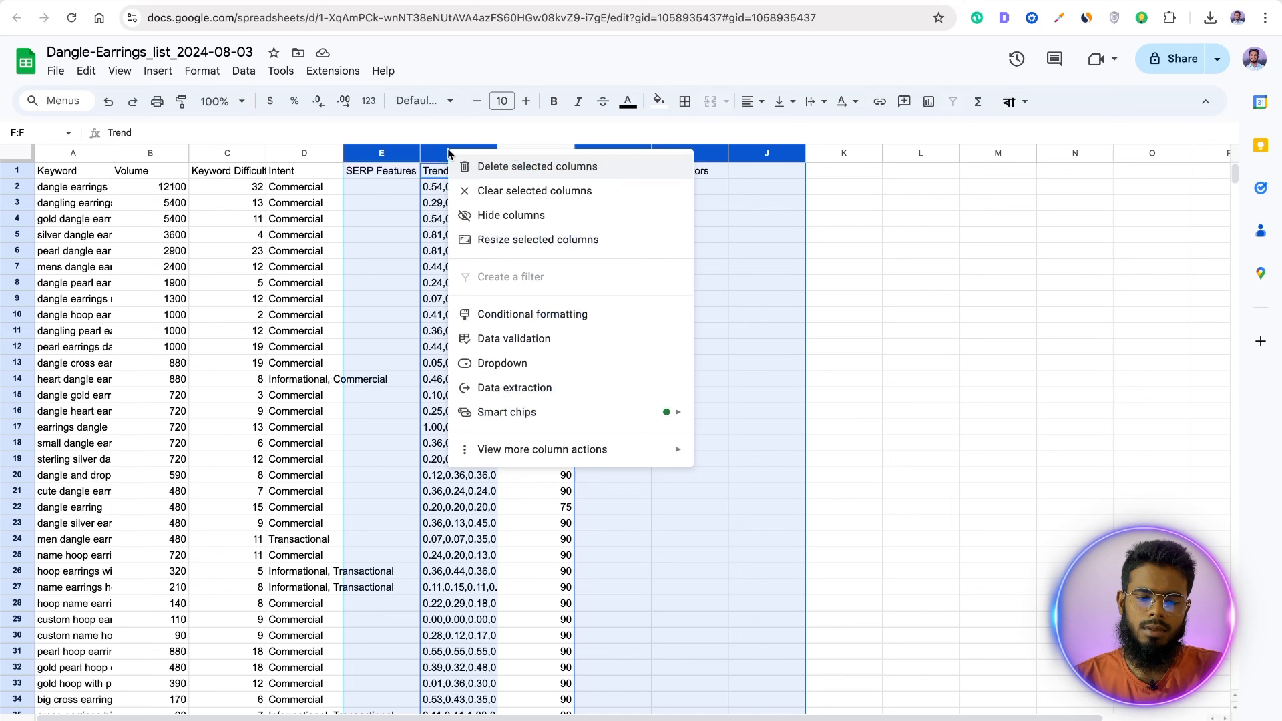
pyautogui.click(477, 167)
# Step: Fill the header row with green and make its text bold
pyautogui.click(20, 170)
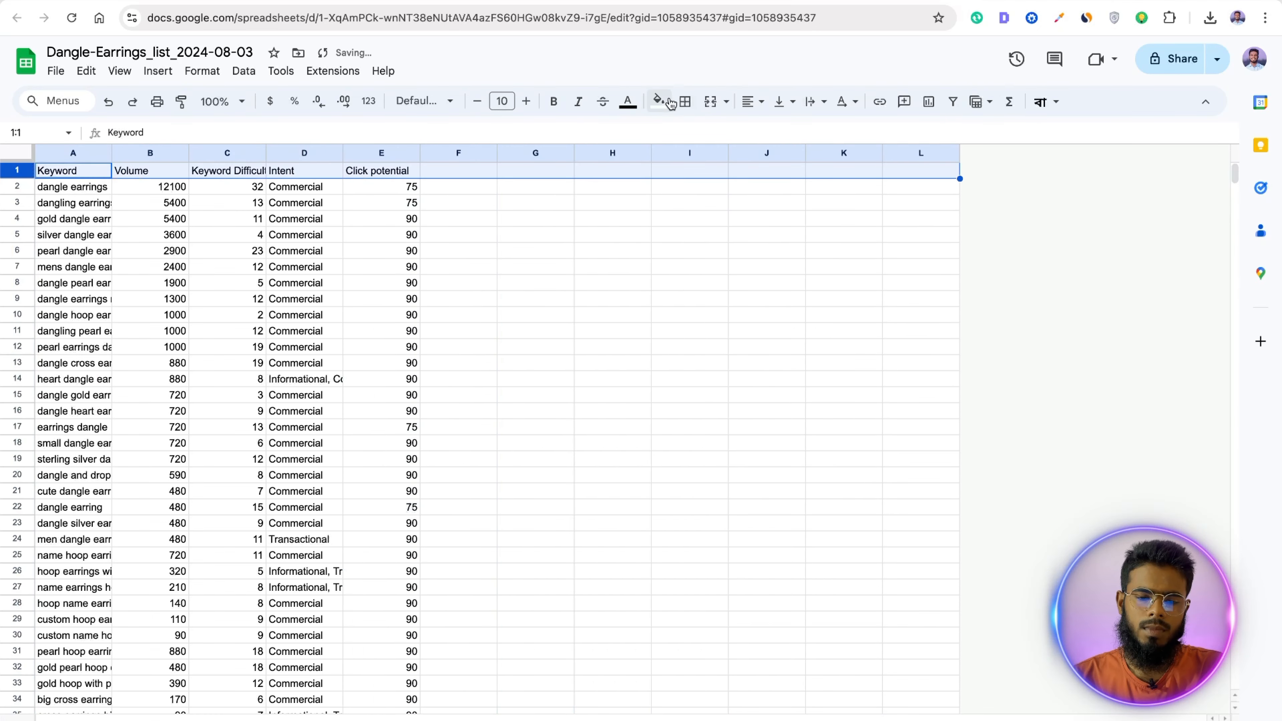
pyautogui.click(659, 101)
pyautogui.click(731, 172)
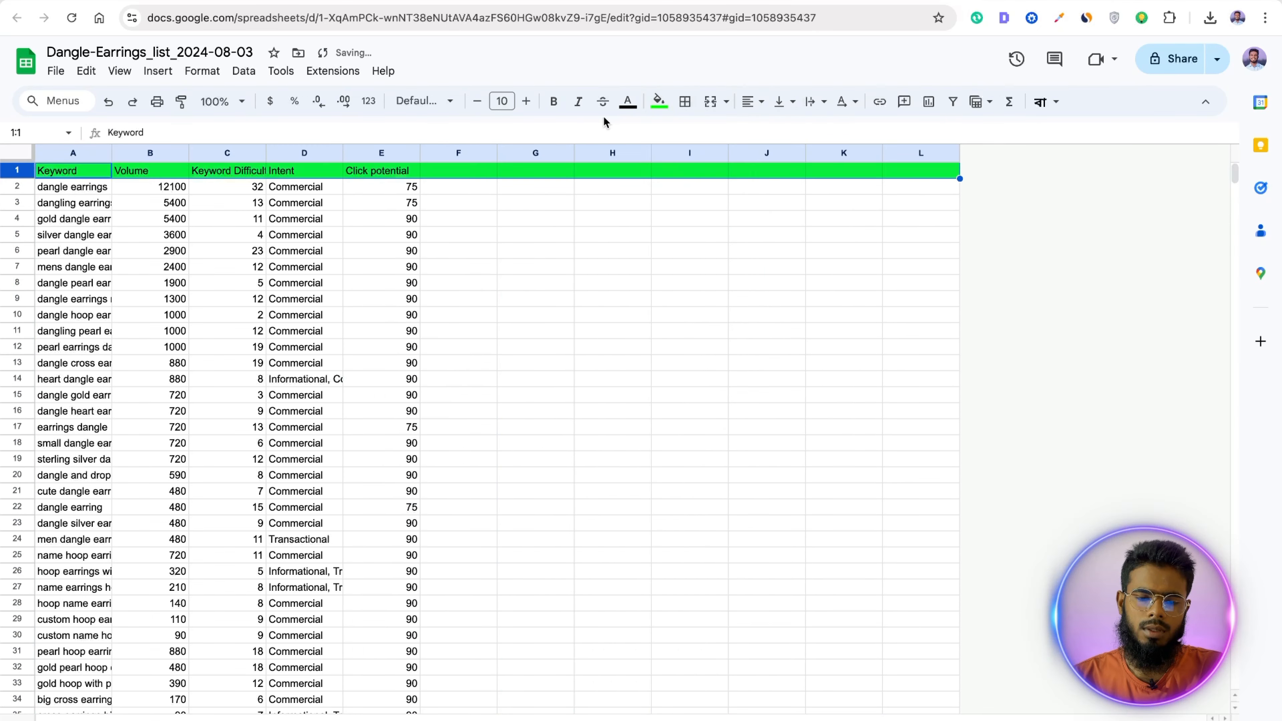
pyautogui.click(553, 101)
# Step: Center-align the contents of the whole sheet horizontally
pyautogui.hotkey('ctrl', 'a')
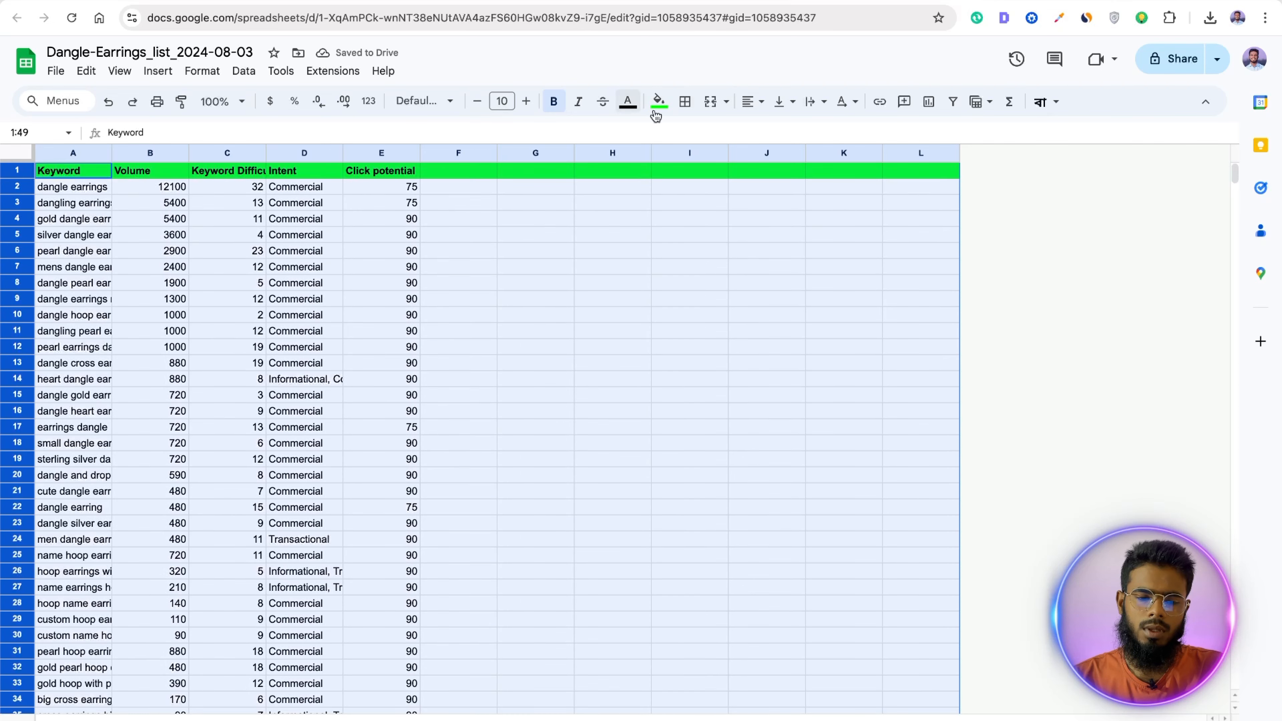
pyautogui.click(752, 102)
pyautogui.click(776, 129)
pyautogui.click(525, 220)
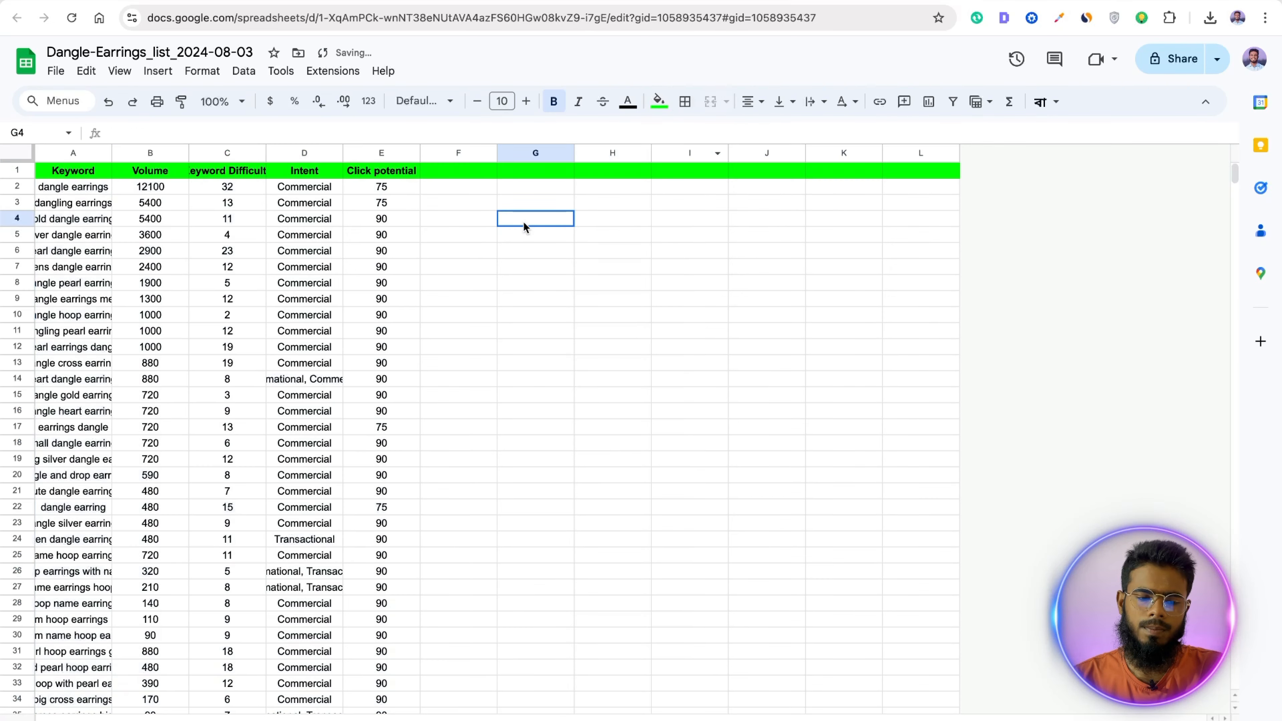
# Step: Widen the Keyword, Keyword Difficulty and Intent columns so their full text fits
pyautogui.moveTo(112, 152); pyautogui.dragTo(225, 153)
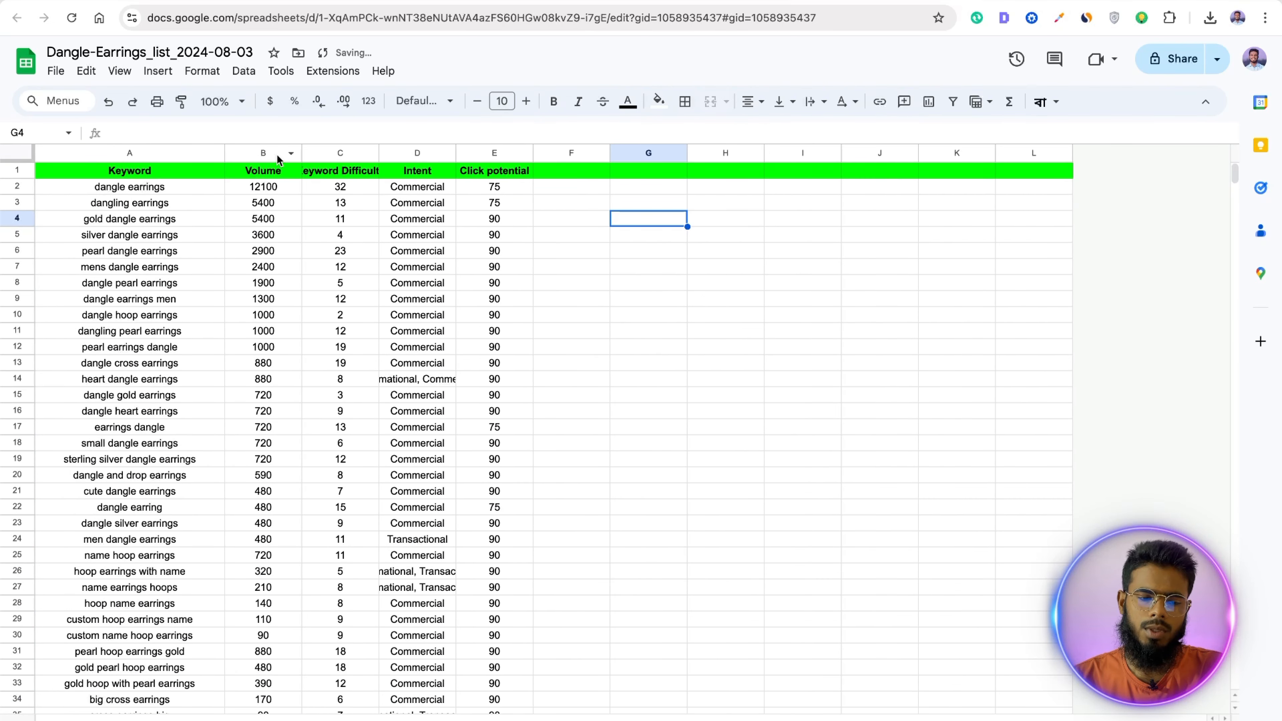
pyautogui.moveTo(379, 153); pyautogui.dragTo(438, 152)
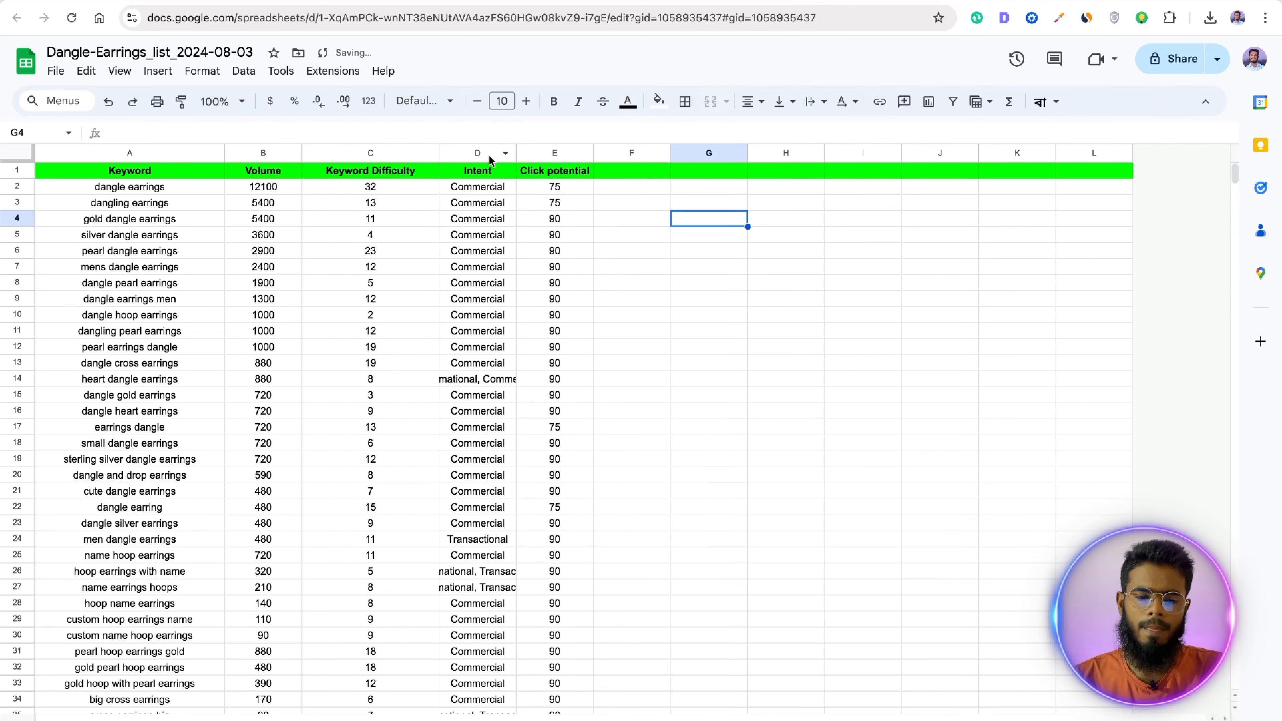
pyautogui.moveTo(516, 152); pyautogui.dragTo(582, 153)
pyautogui.click(756, 283)
# Step: Look through the formatted keyword sheet from the header to the last row, checking the keywords in A2:A49
pyautogui.scroll(-9, 665, 319)
pyautogui.scroll(9, 665, 318)
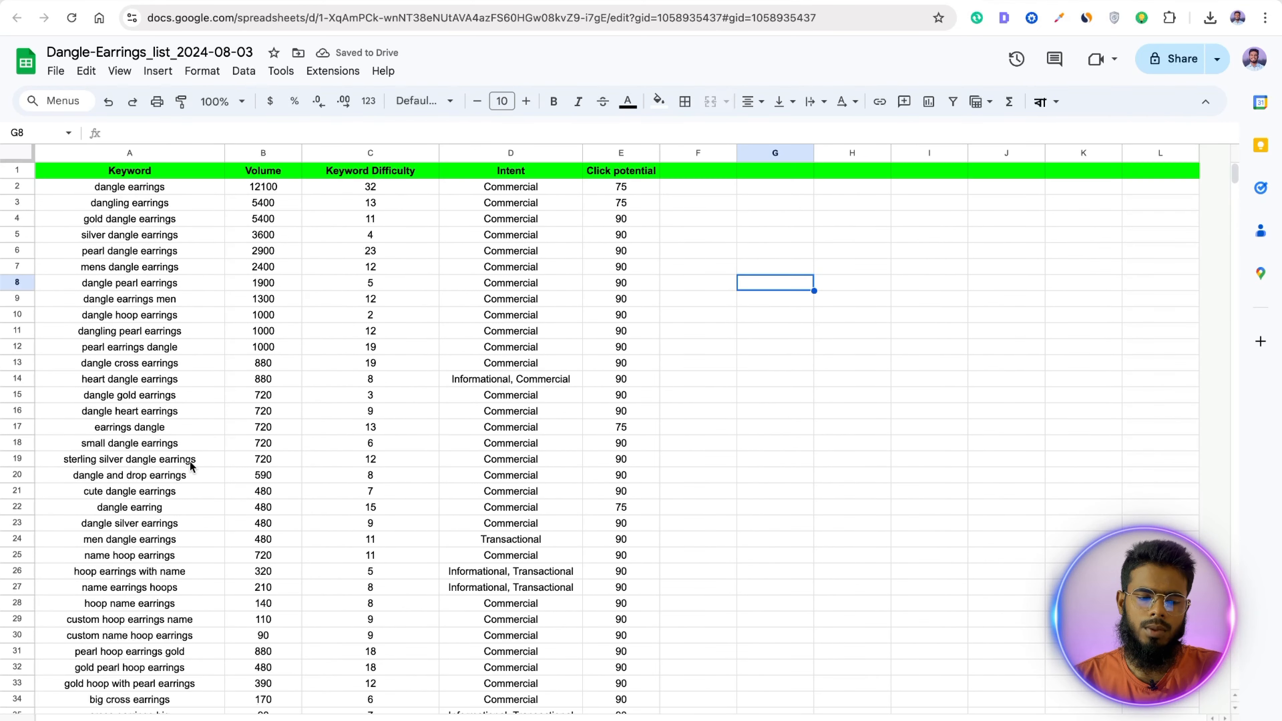
pyautogui.click(800, 302)
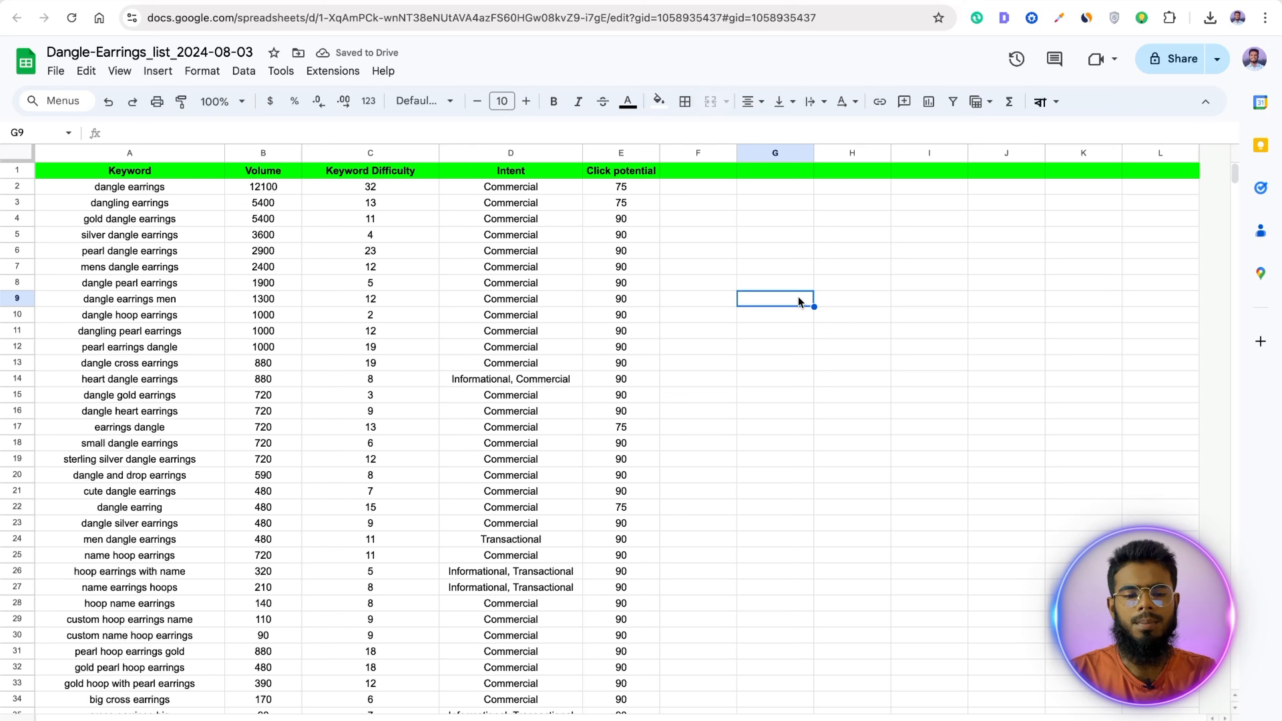
pyautogui.click(701, 278)
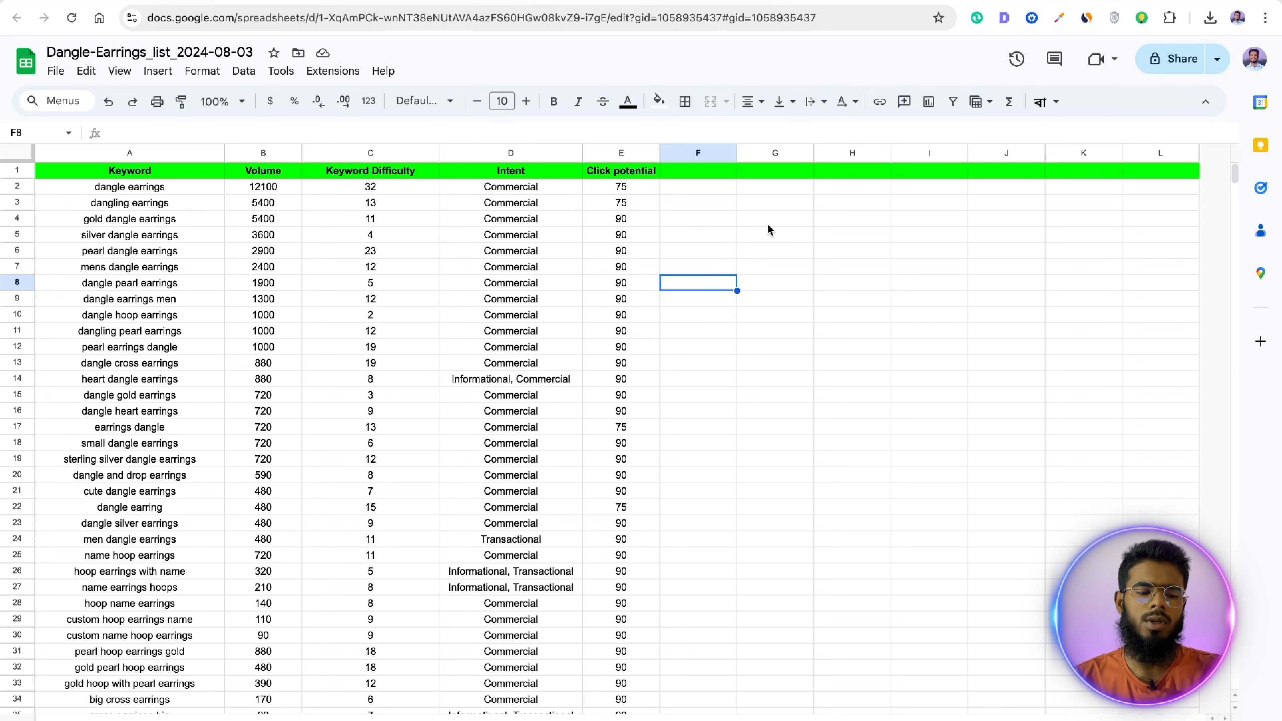
pyautogui.scroll(-15, 278, 374)
pyautogui.scroll(15, 278, 384)
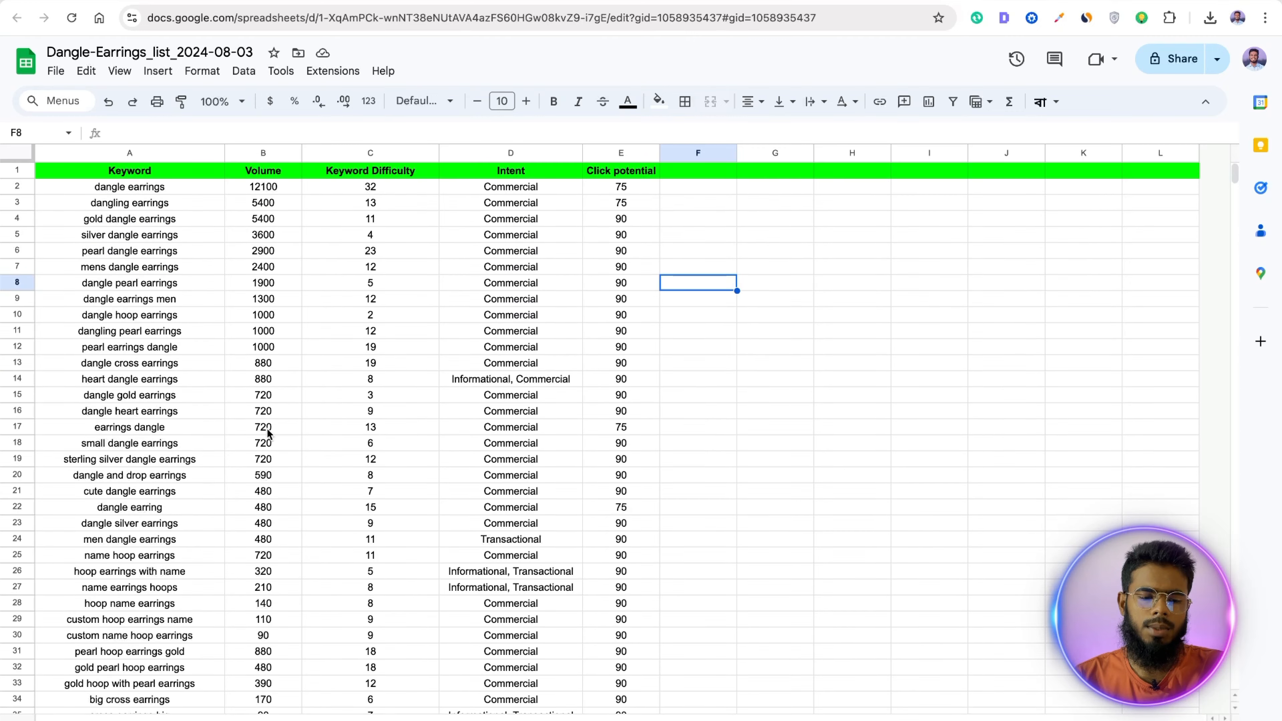
pyautogui.moveTo(105, 187); pyautogui.dragTo(134, 180)
pyautogui.scroll(-15, 166, 343)
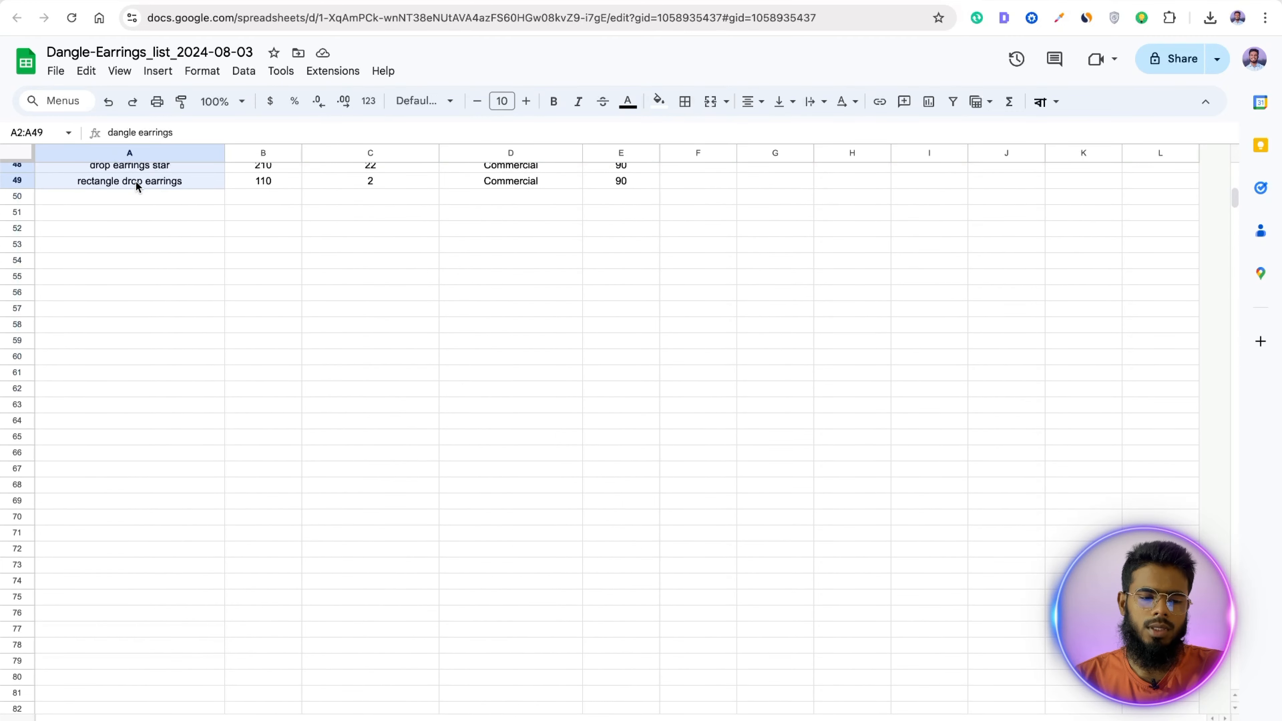
pyautogui.click(135, 180)
pyautogui.scroll(10, 233, 357)
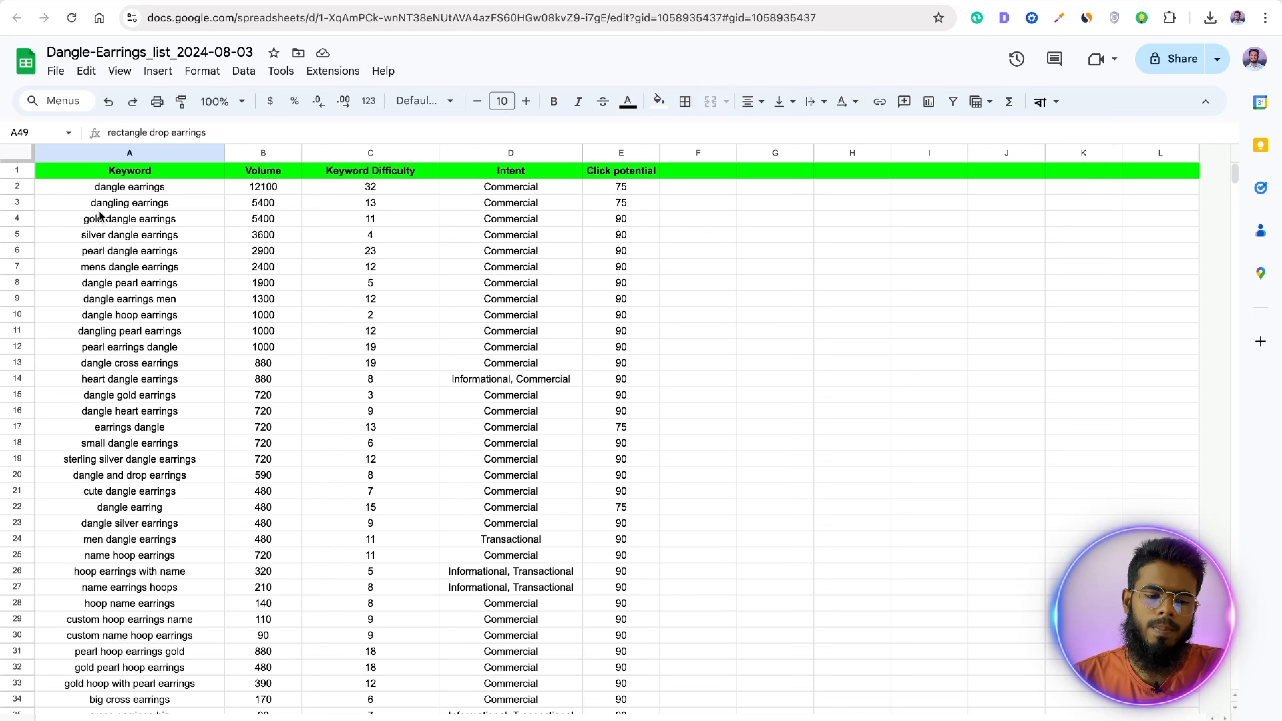
# Step: Highlight the entire "dangling earrings" row with a yellow fill
pyautogui.click(21, 202)
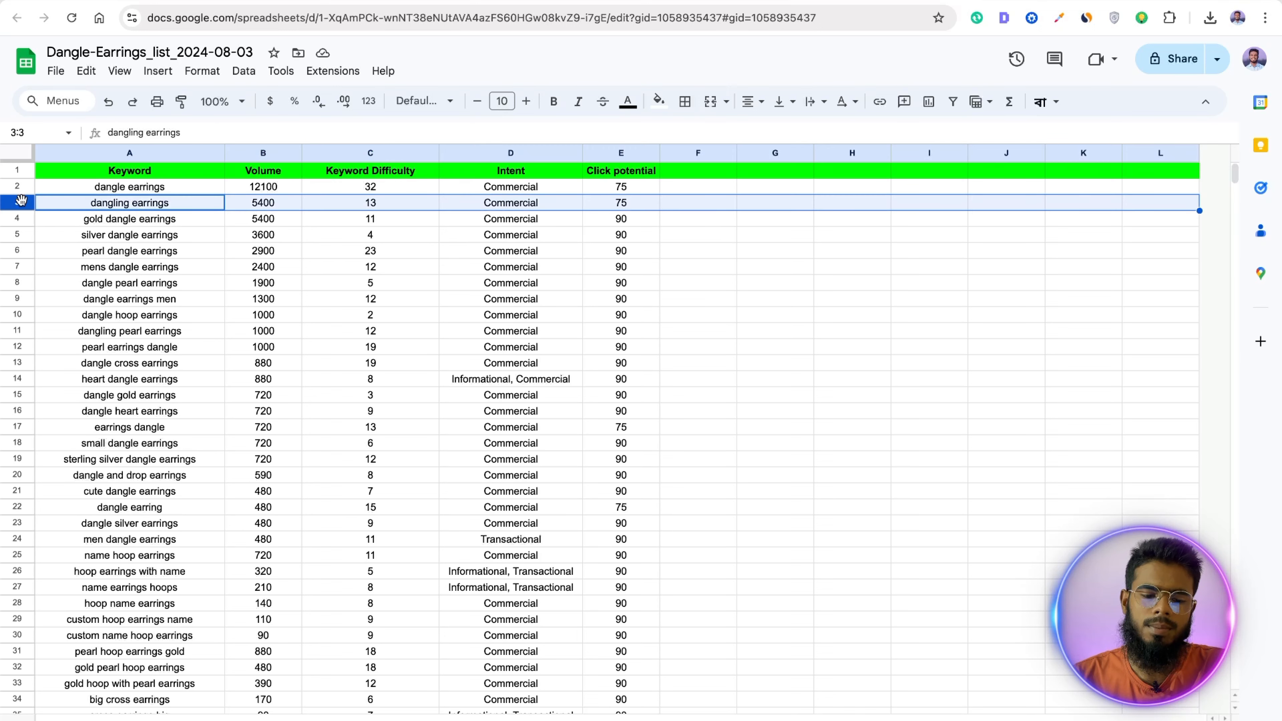
pyautogui.click(485, 1)
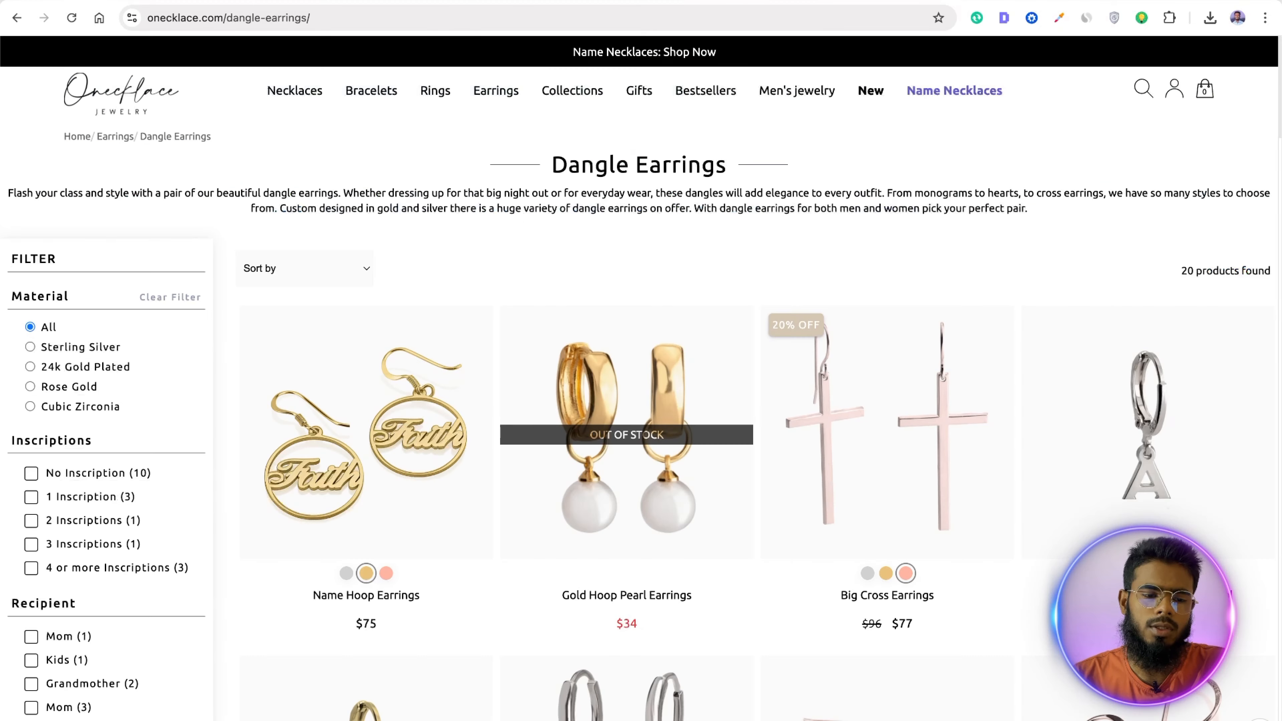
pyautogui.click(510, 1)
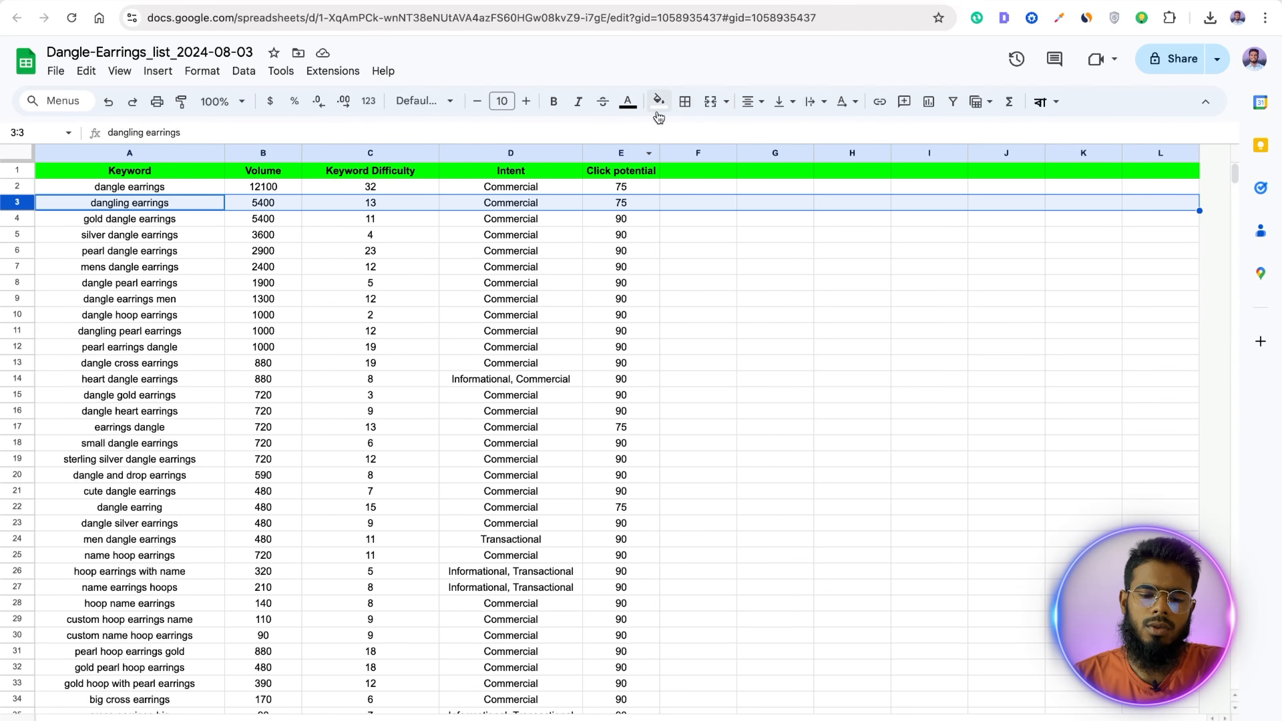
pyautogui.click(660, 105)
pyautogui.click(713, 172)
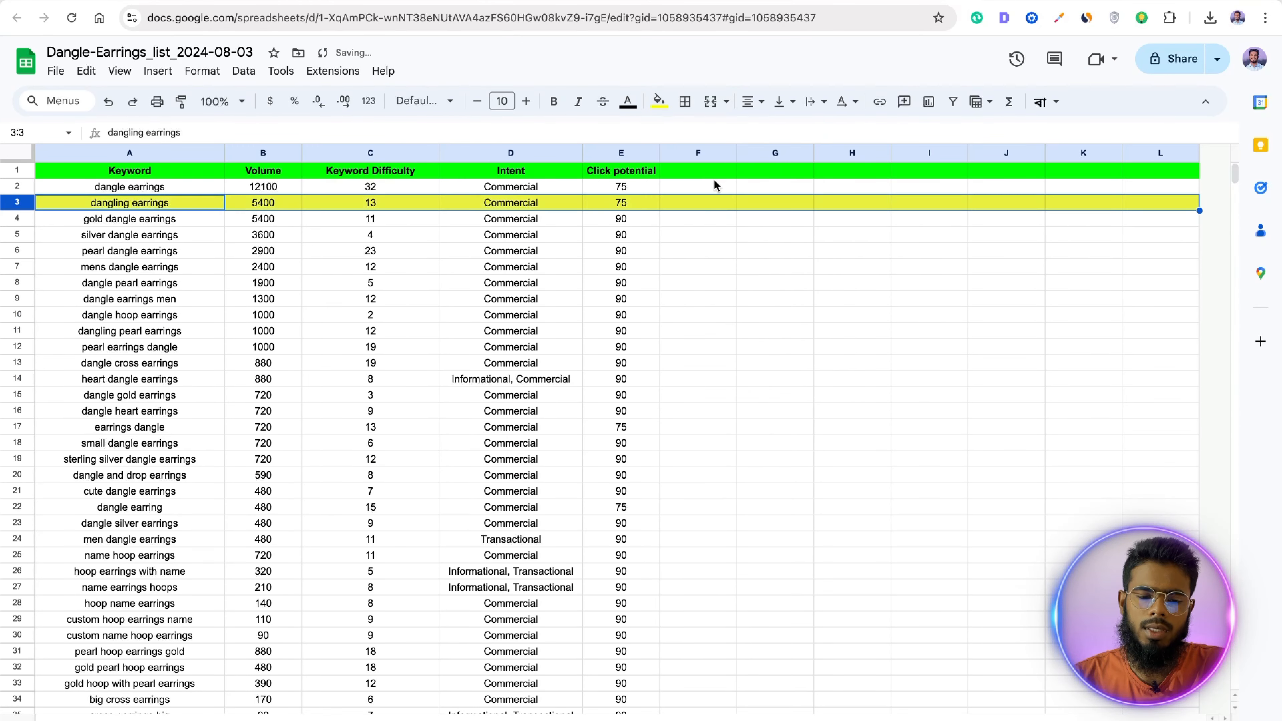
pyautogui.click(716, 255)
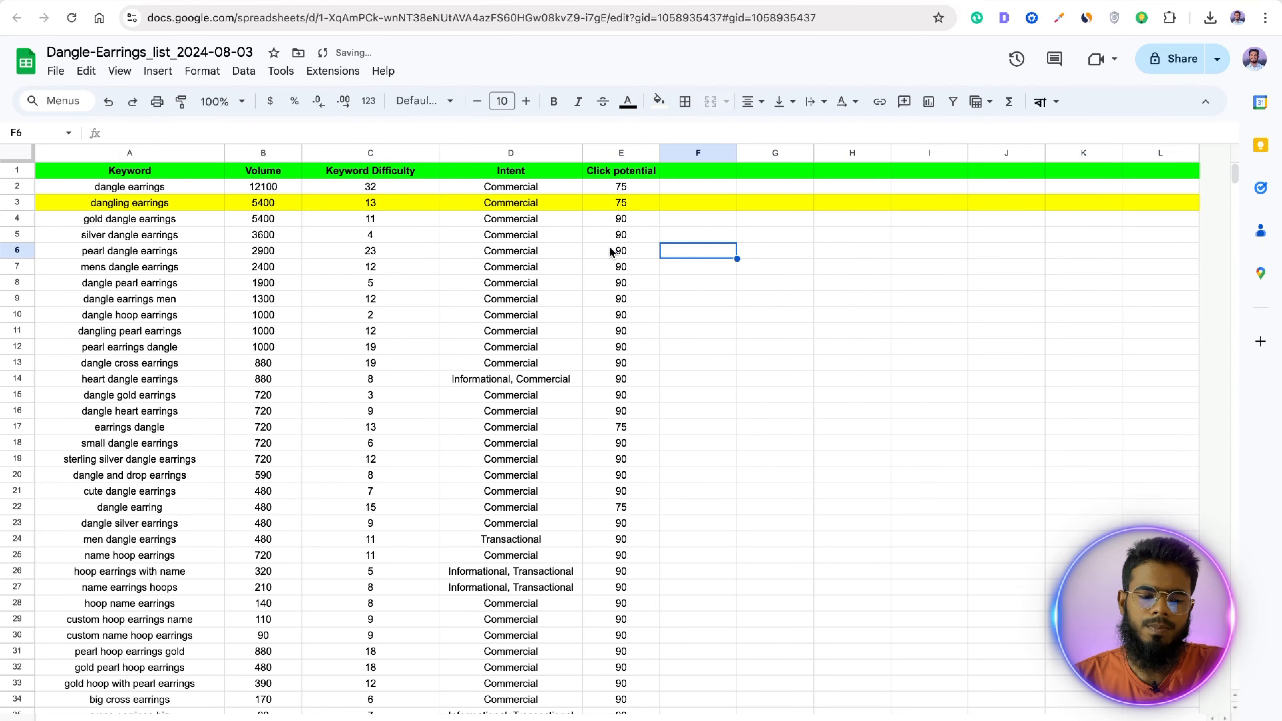
# Step: Label the highlighted "dangling earrings" row "Main Keyword" in cell F3 and make the label bold
pyautogui.click(706, 200)
pyautogui.write('Main Keyword')
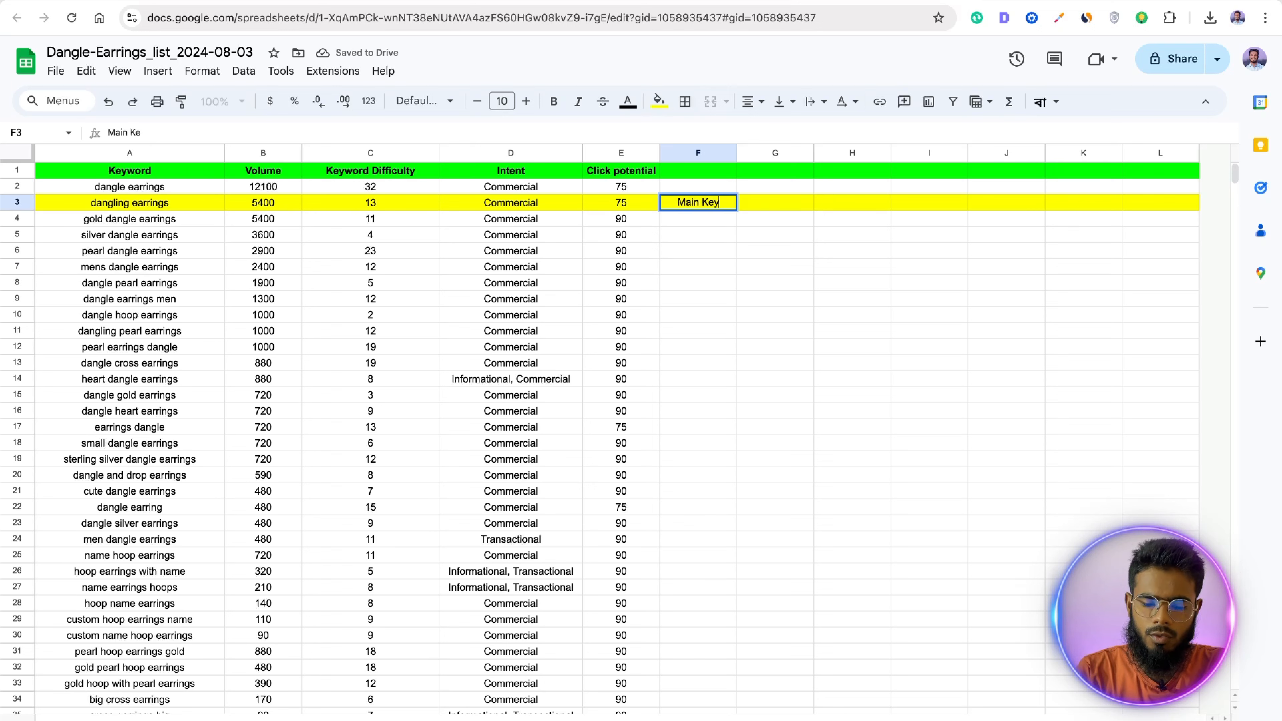
pyautogui.press('Return')
pyautogui.click(719, 202)
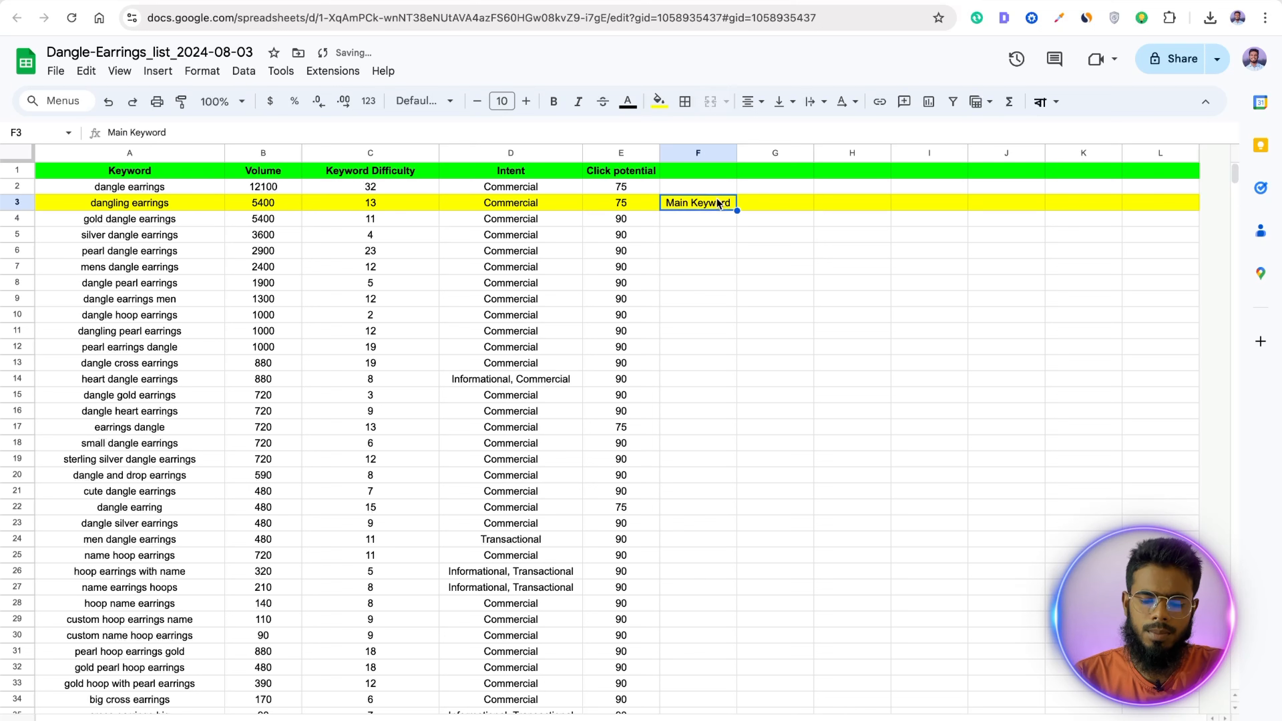
pyautogui.hotkey('ctrl', 'b')
pyautogui.click(758, 239)
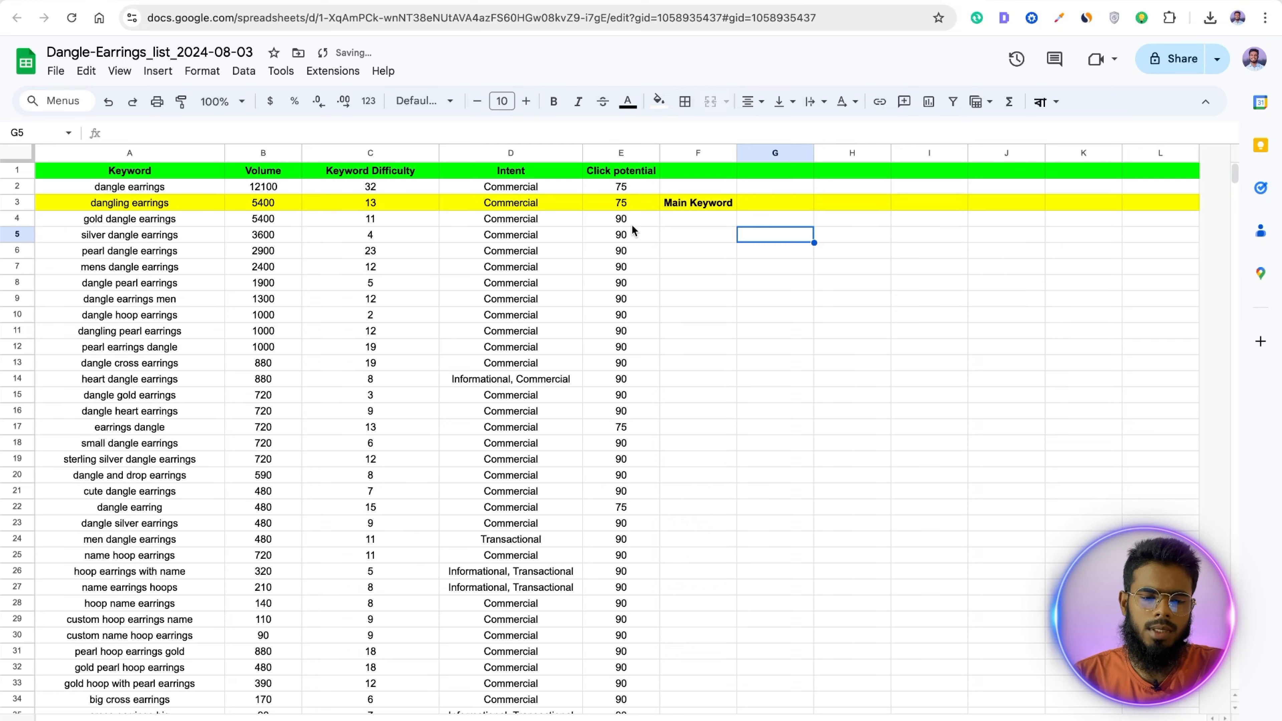
pyautogui.scroll(-5, 632, 224)
pyautogui.scroll(5, 603, 235)
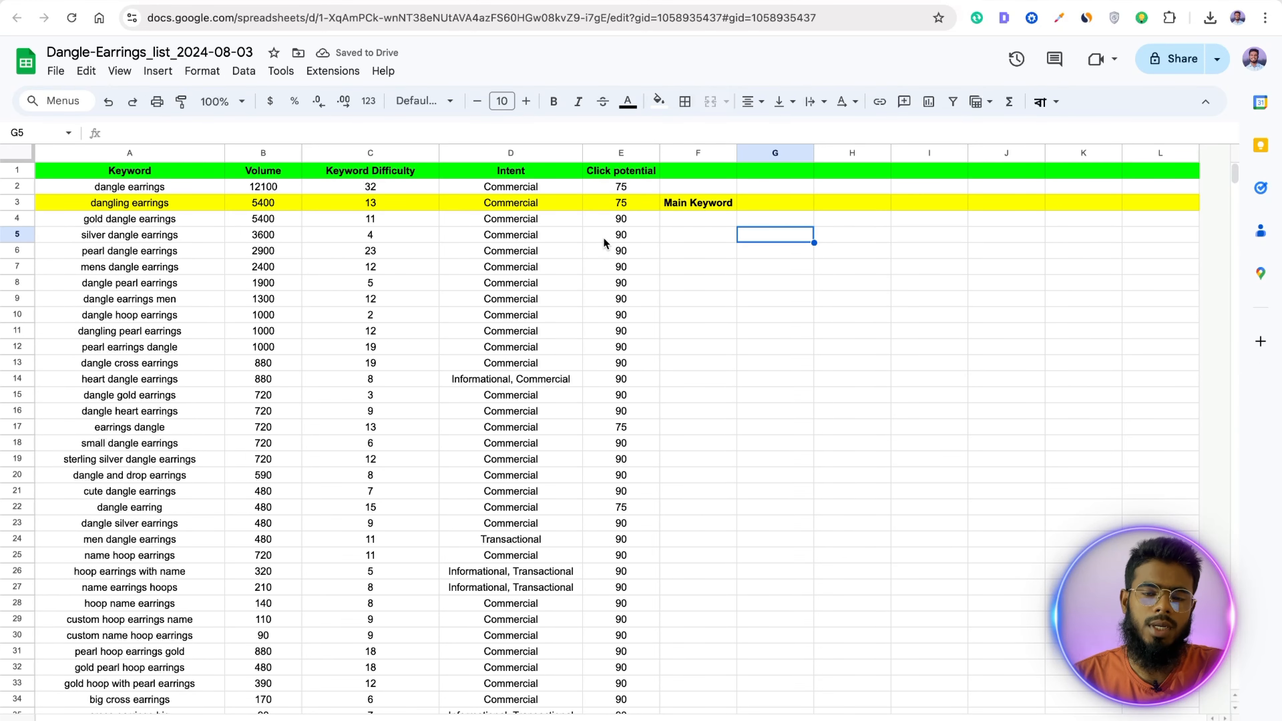
pyautogui.moveTo(169, 203); pyautogui.dragTo(138, 588)
pyautogui.click(694, 384)
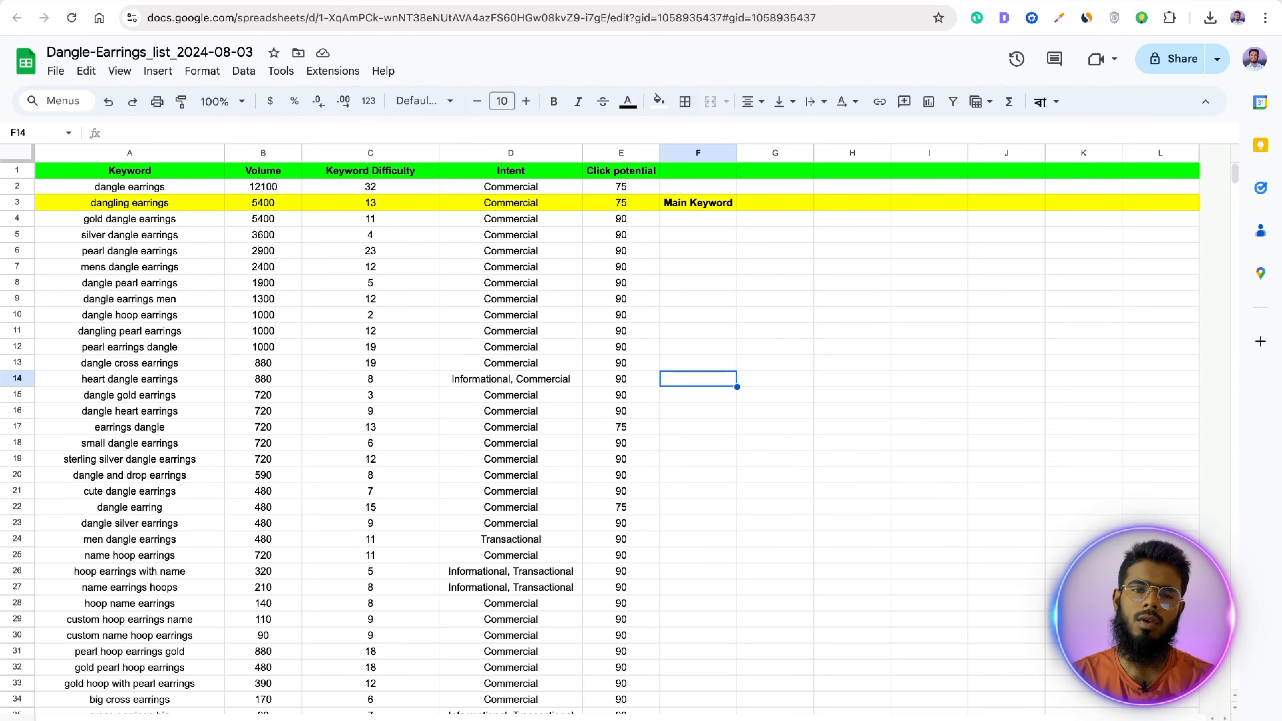
pyautogui.click(709, 319)
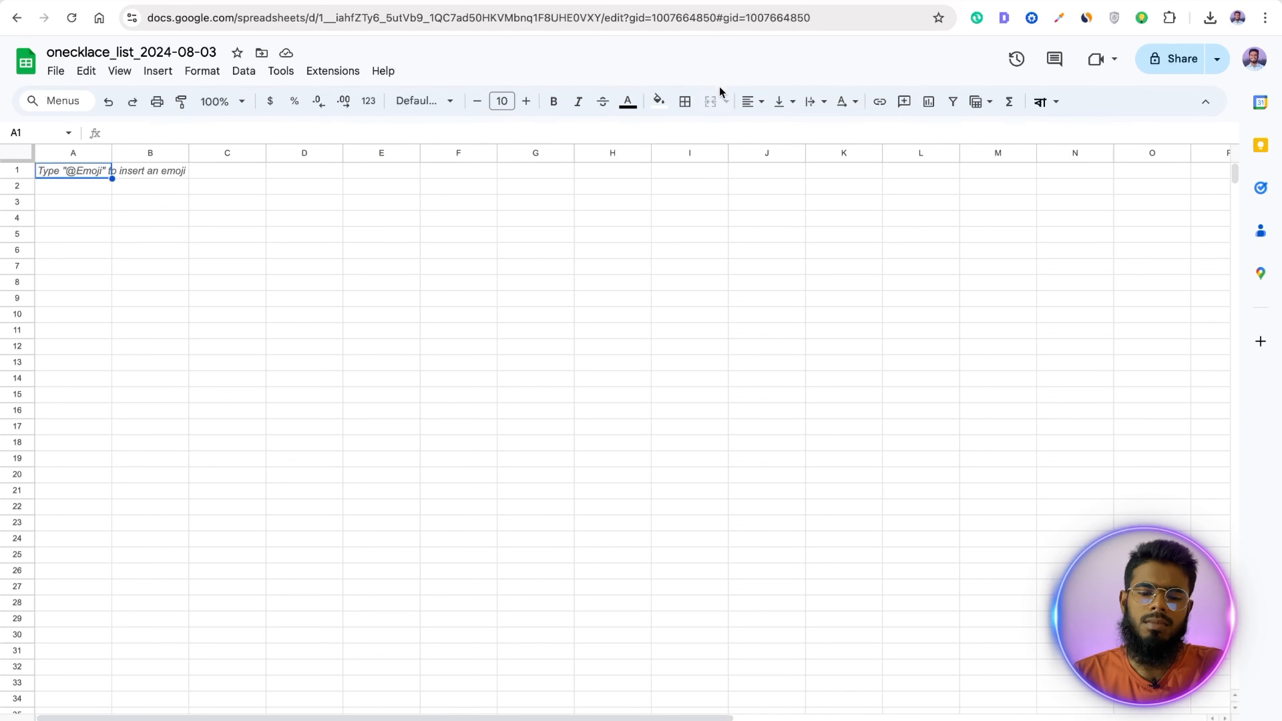
pyautogui.click(473, 287)
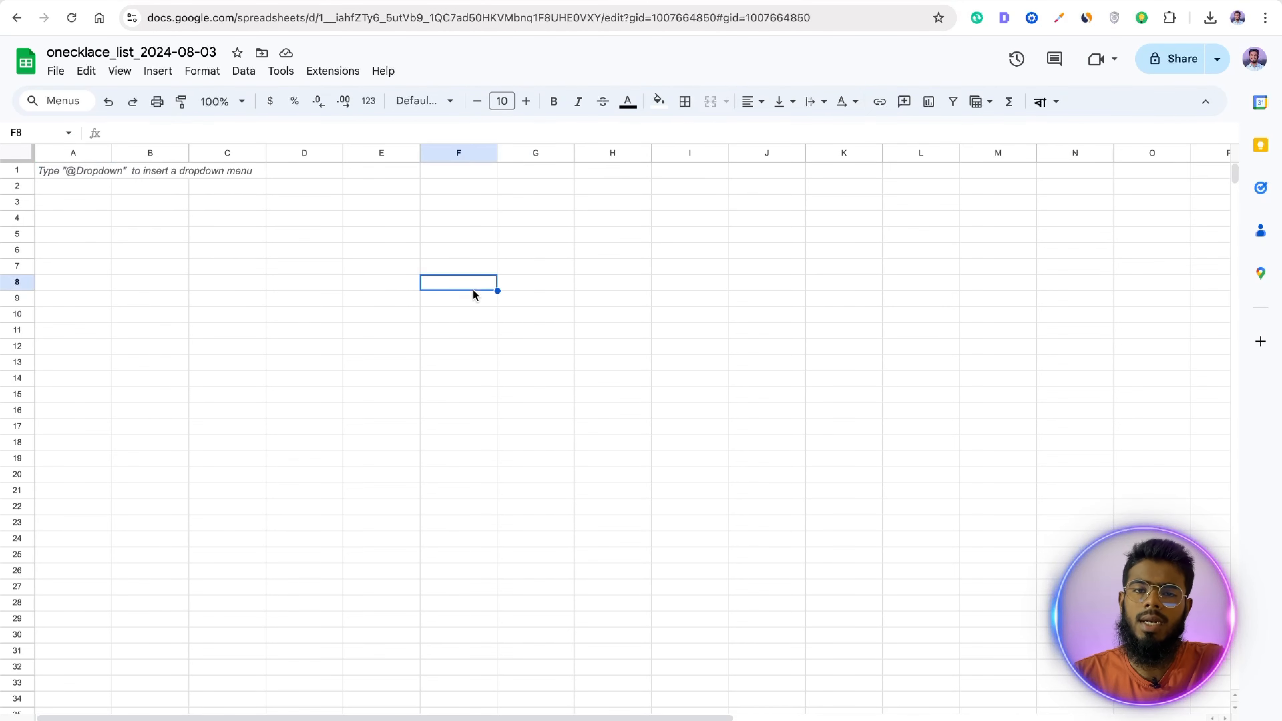
# Step: Switch to the Onecklace dangle earrings page and examine the site's Necklaces and Bracelets category lists
pyautogui.click(150, 1)
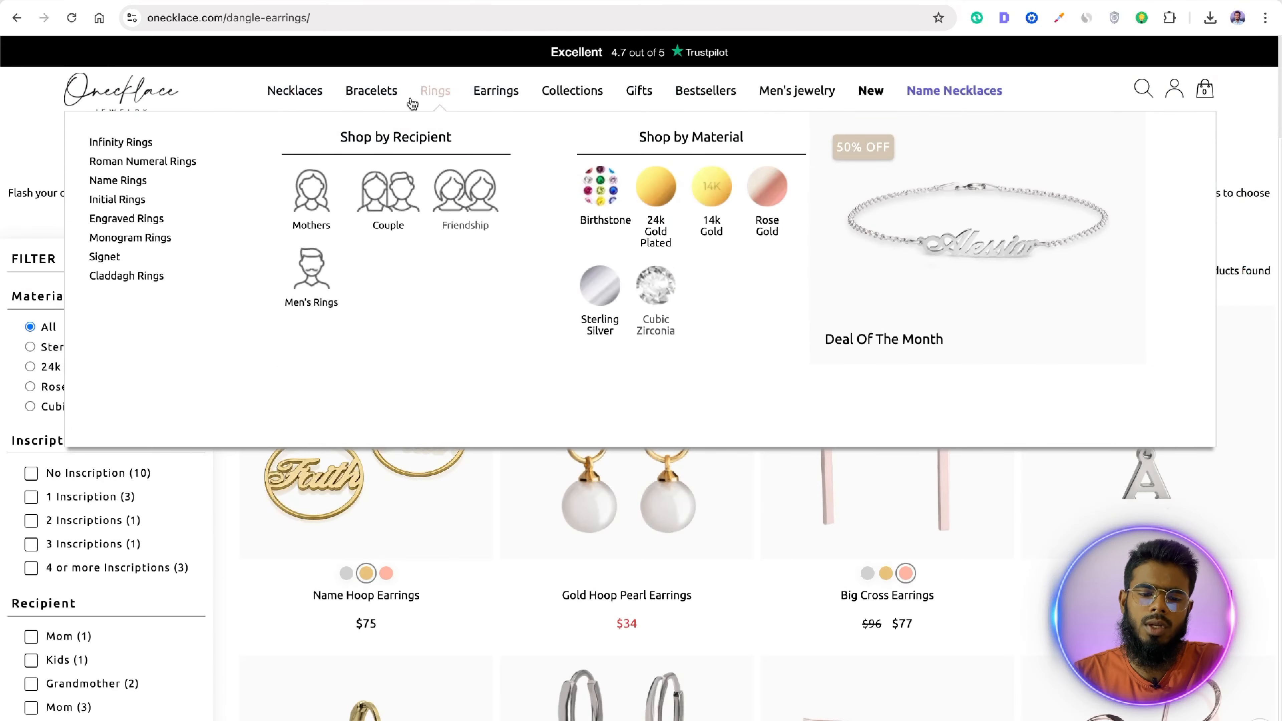
pyautogui.moveTo(295, 95)
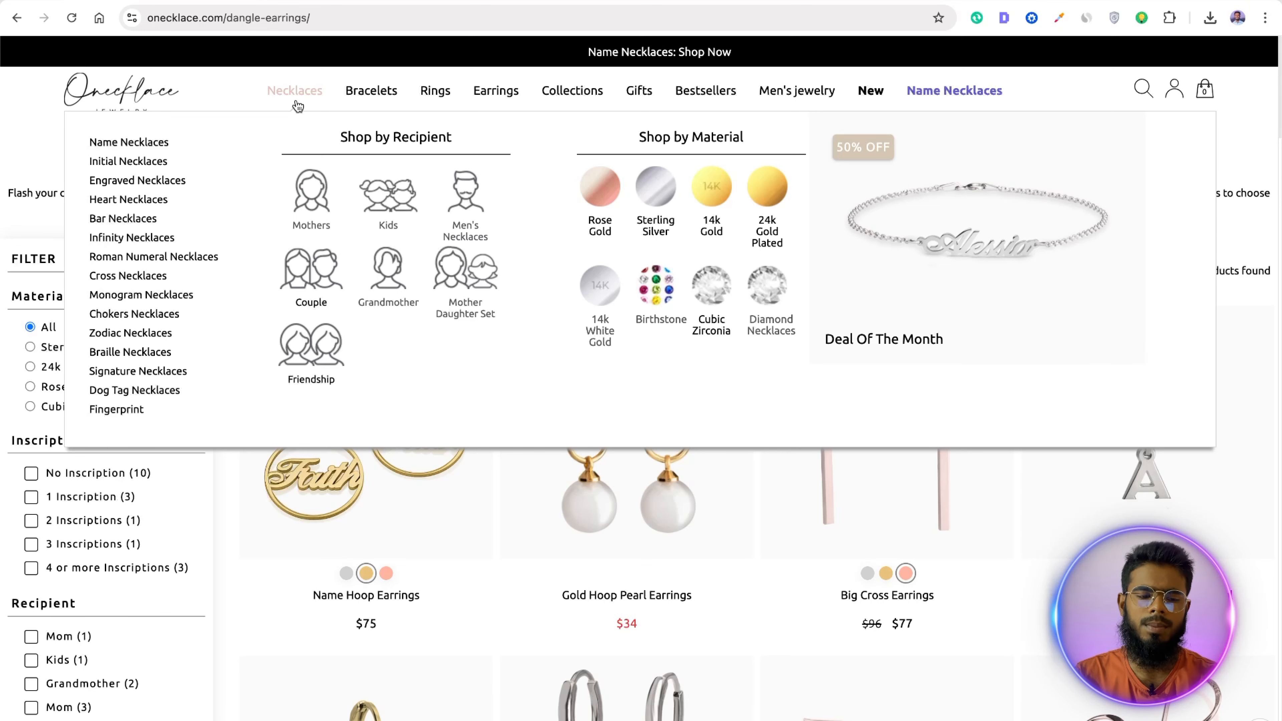
pyautogui.moveTo(397, 108)
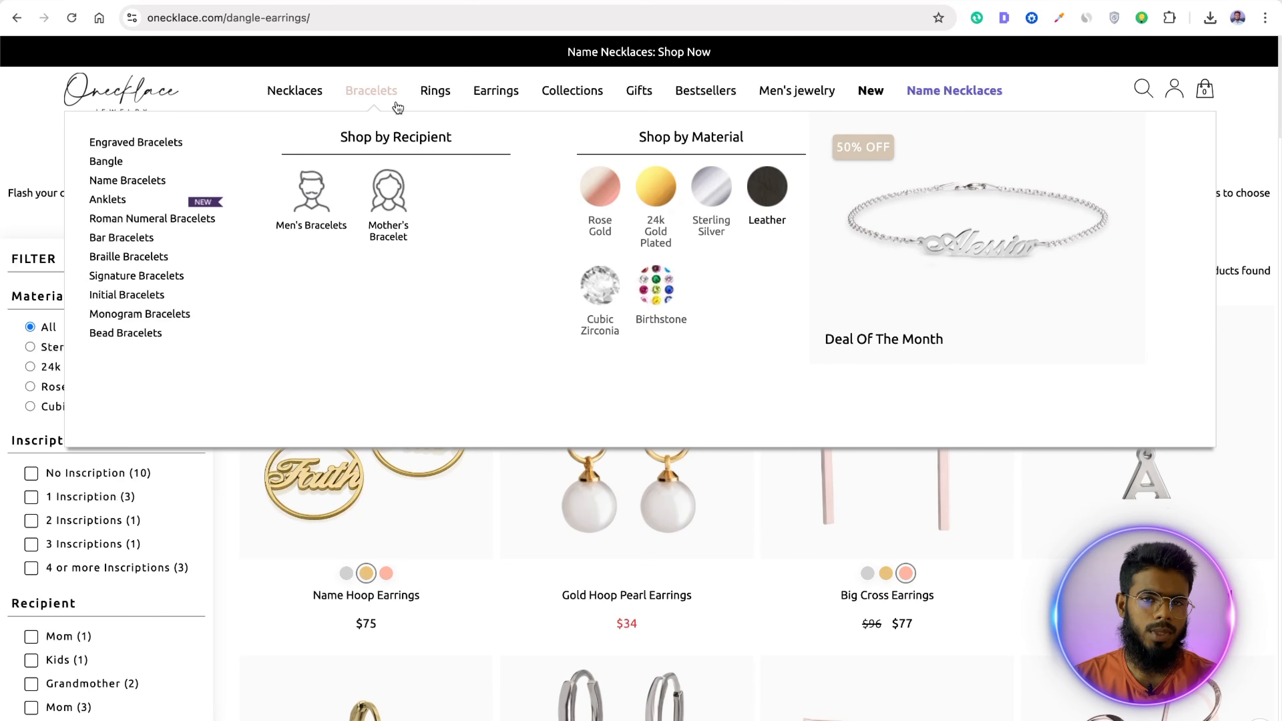